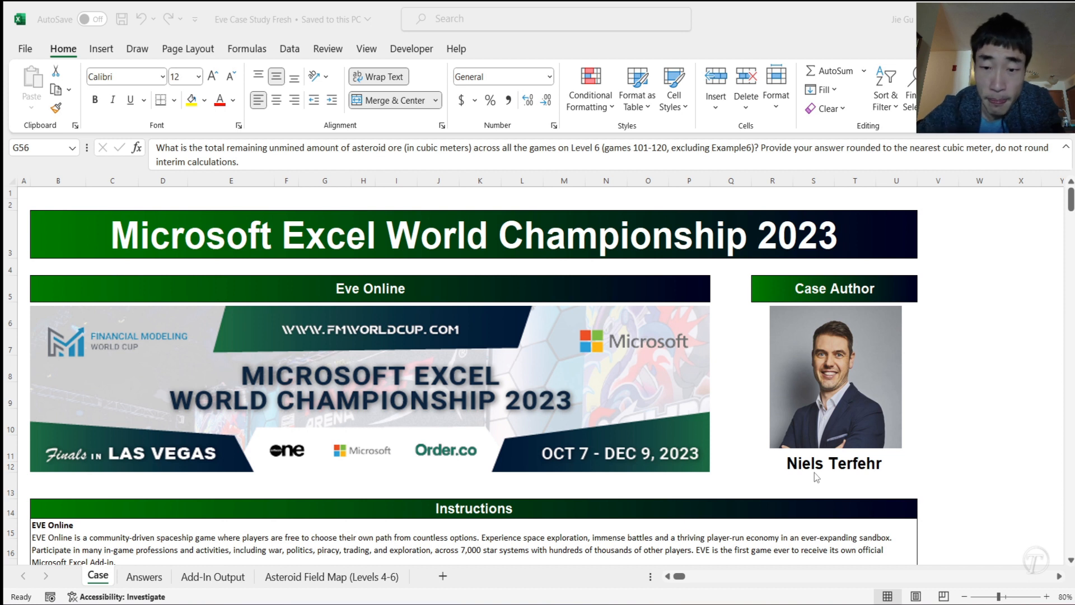
- Read the EVE Online case introduction and the Instructions section on the Case sheet
mouse_move(819, 604)
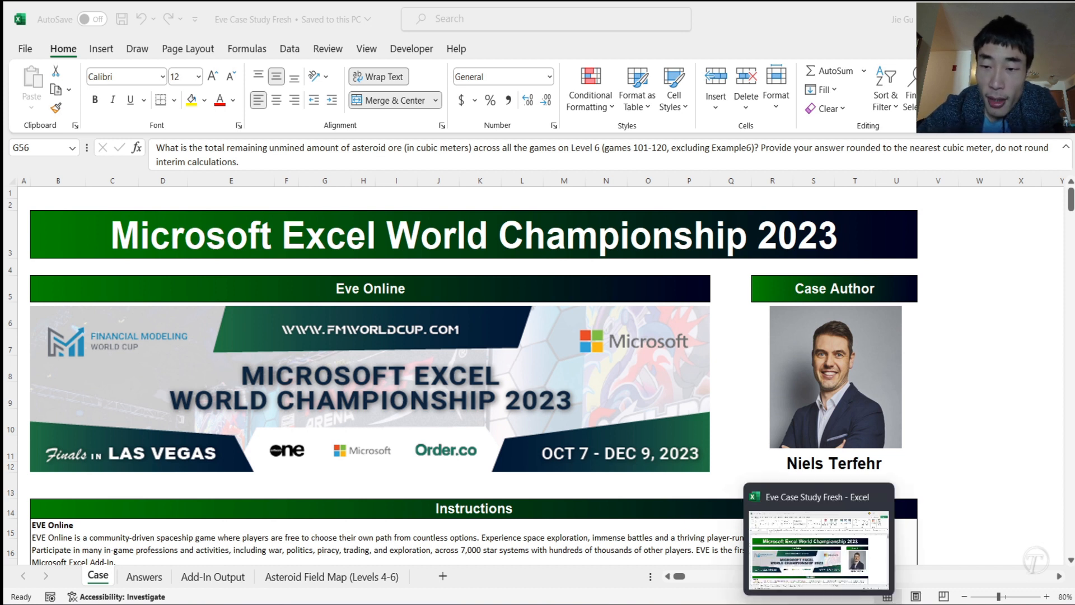
click(845, 582)
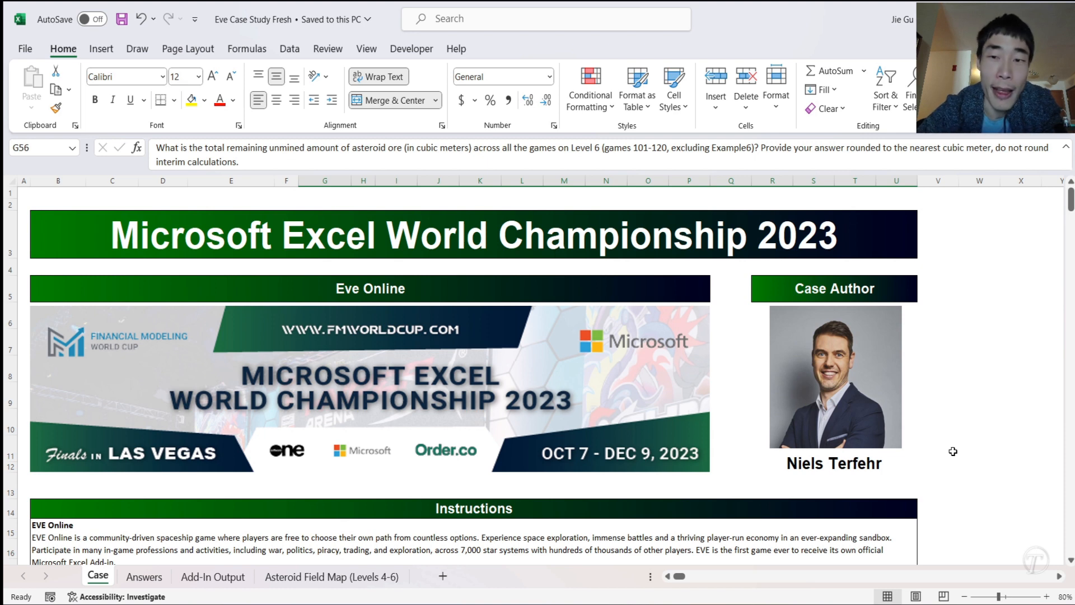
scroll(954, 451, down, 1)
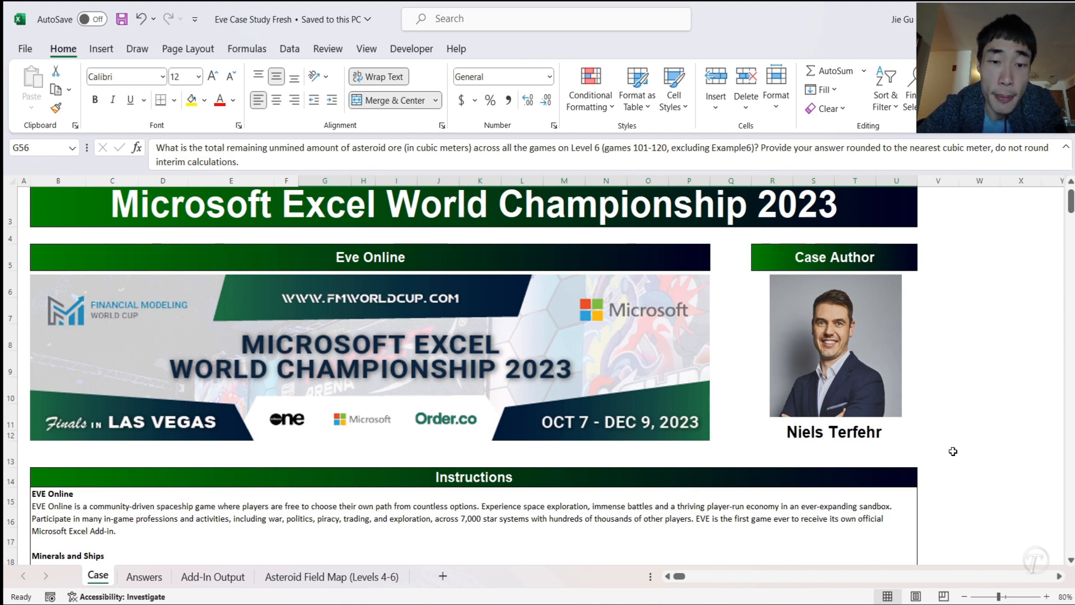
scroll(953, 451, down, 1)
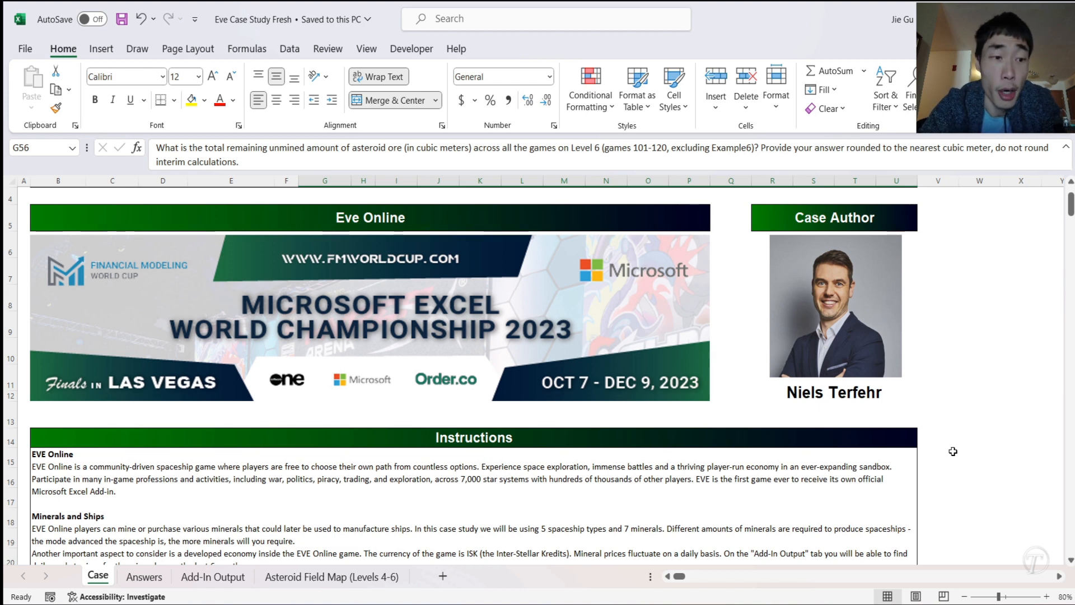
scroll(953, 452, down, 1)
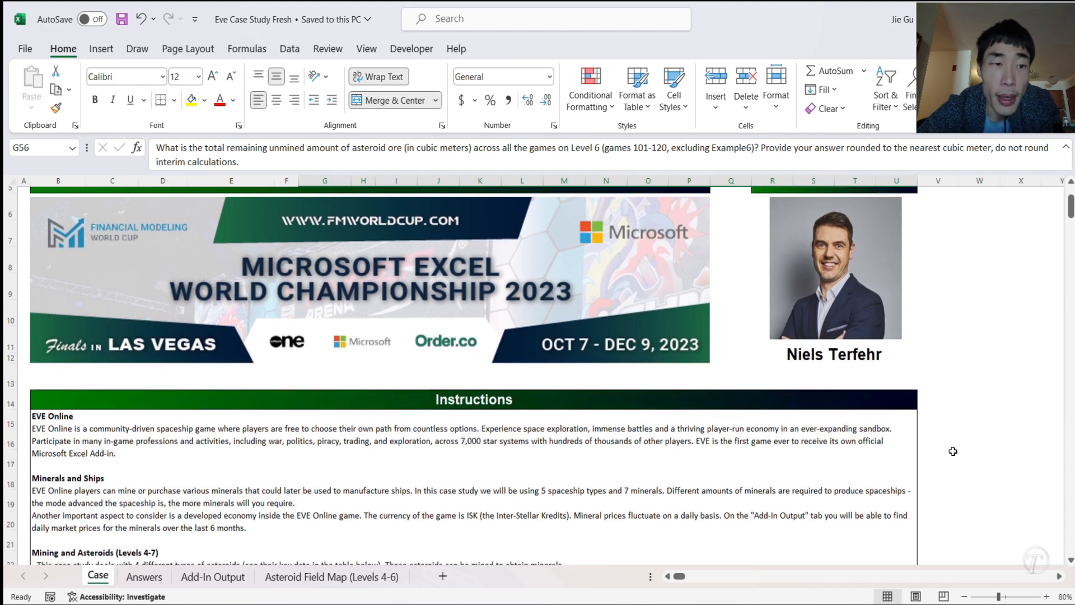
scroll(953, 452, down, 1)
scroll(953, 451, down, 1)
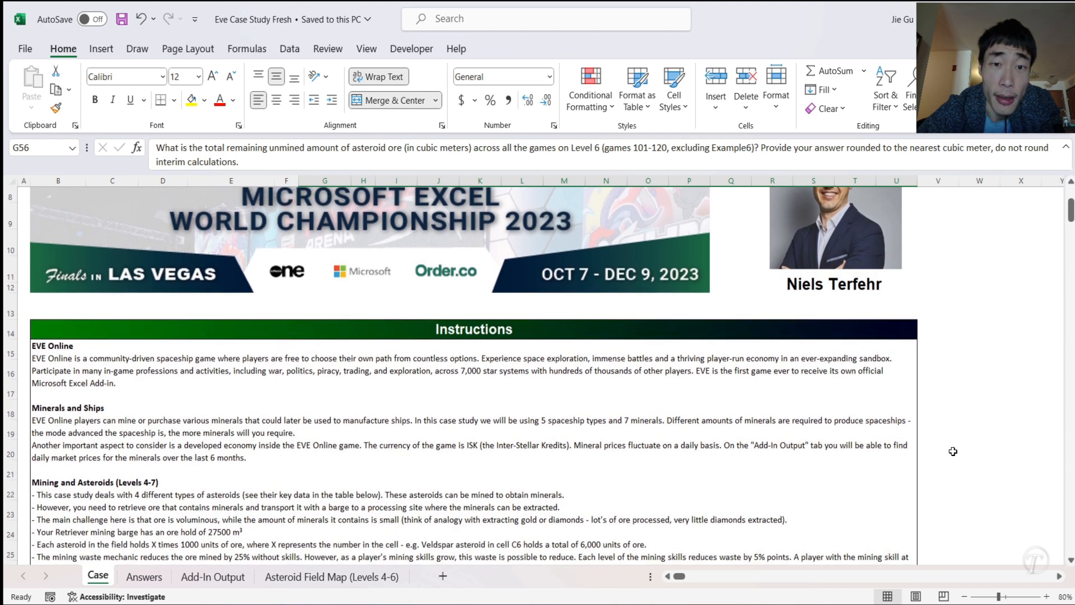
scroll(953, 451, up, 1)
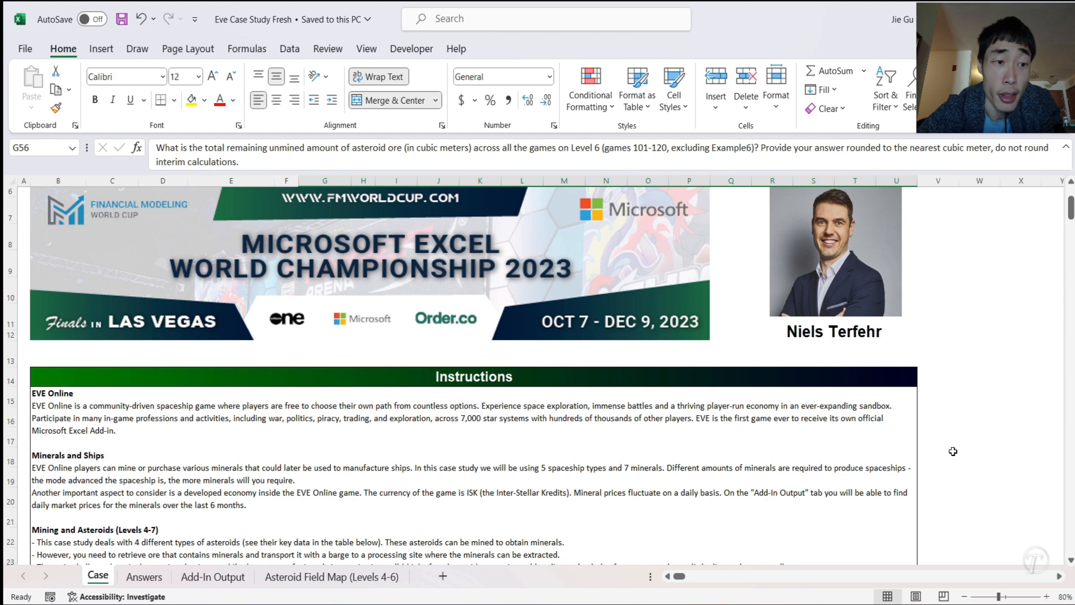
scroll(953, 452, down, 2)
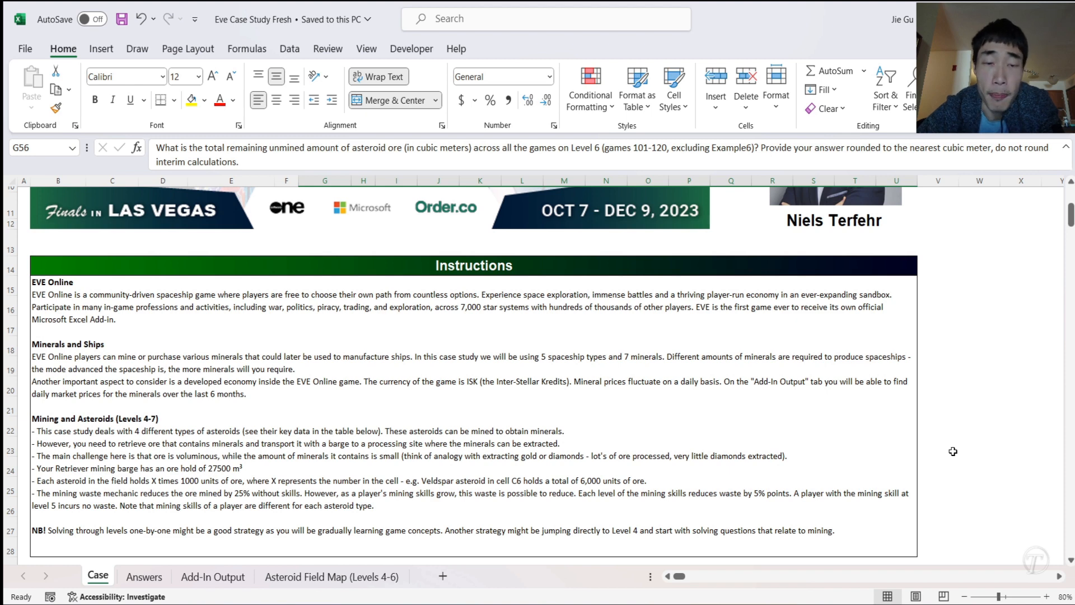
scroll(953, 451, down, 3)
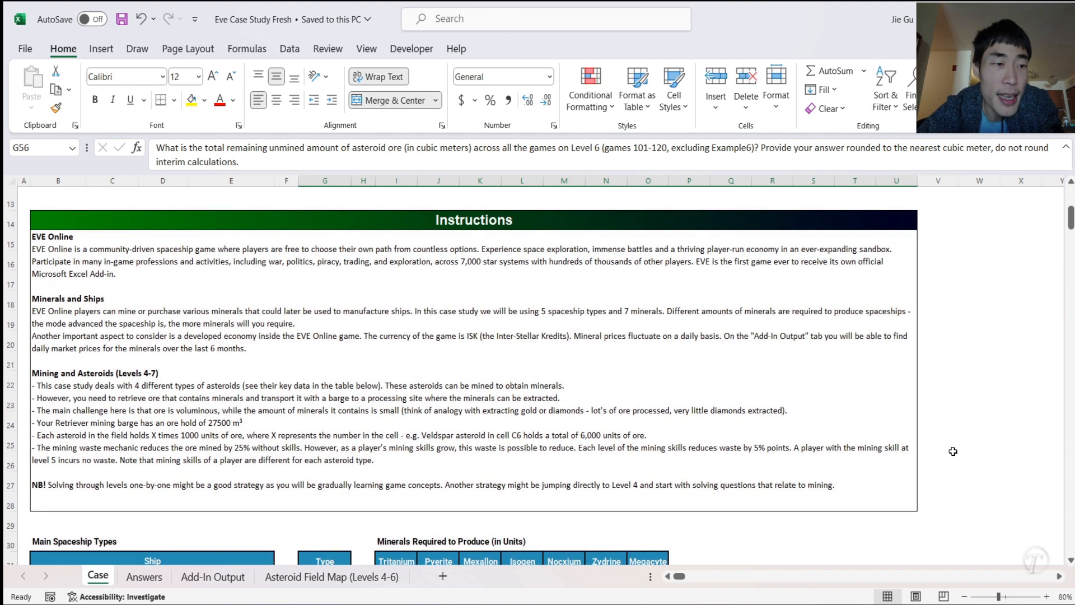
scroll(953, 452, down, 1)
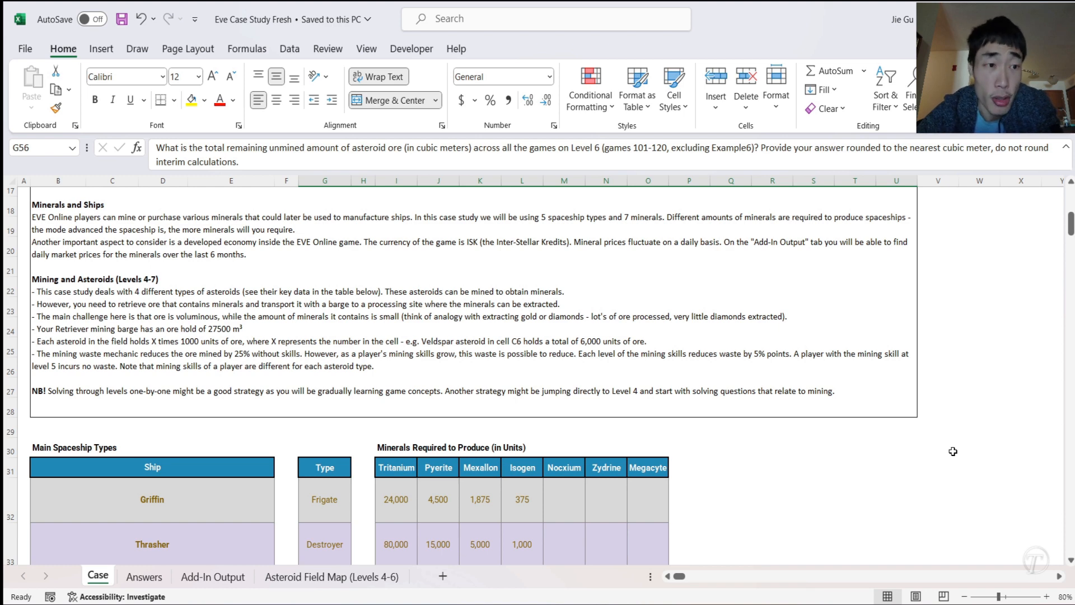
scroll(953, 452, up, 2)
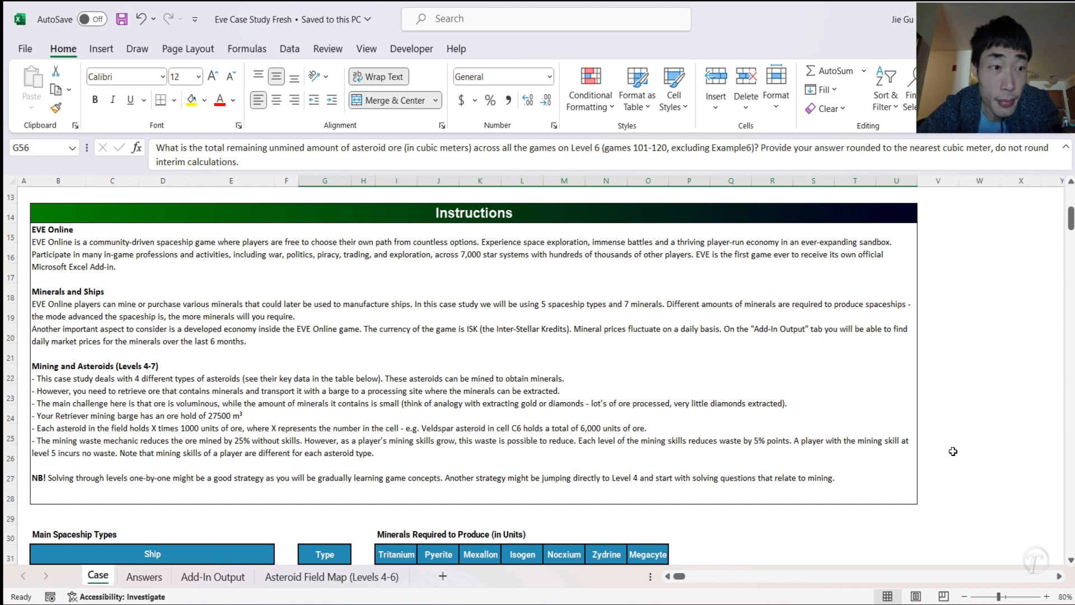
scroll(953, 452, up, 2)
scroll(954, 451, down, 1)
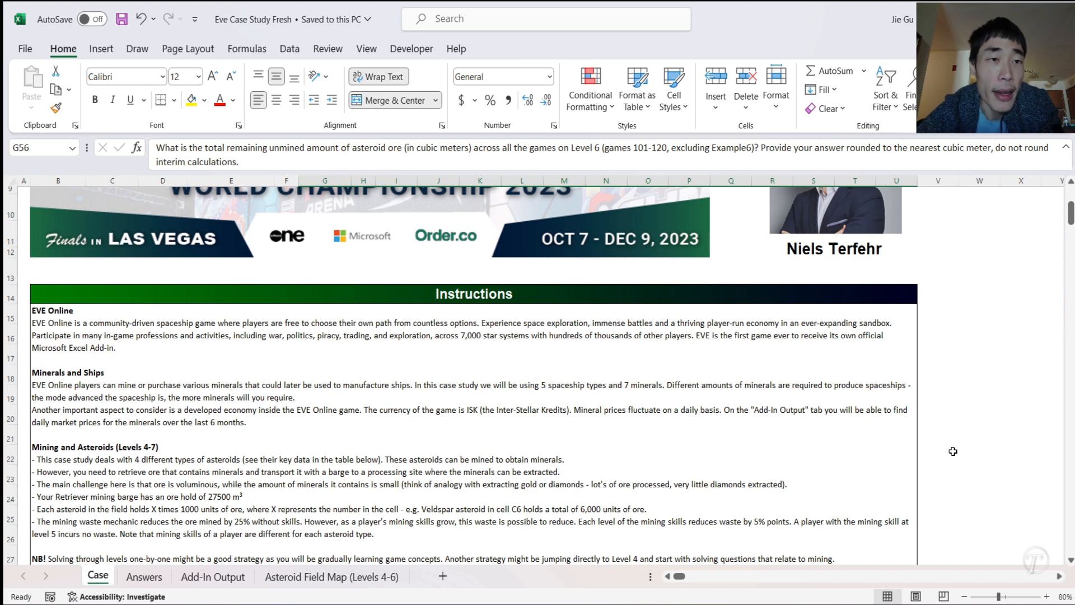
scroll(953, 451, down, 1)
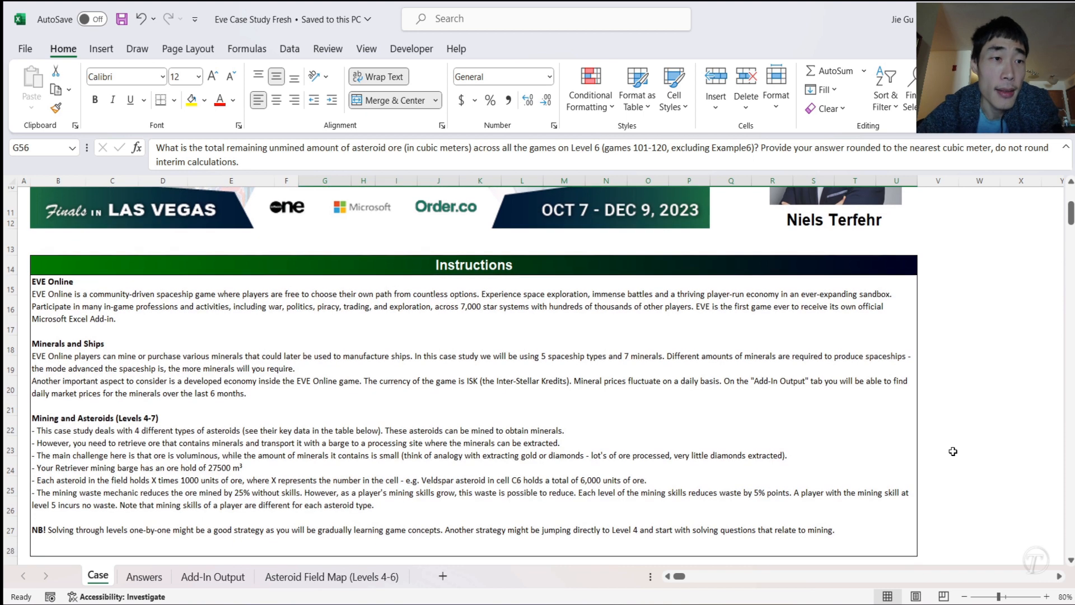
click(61, 281)
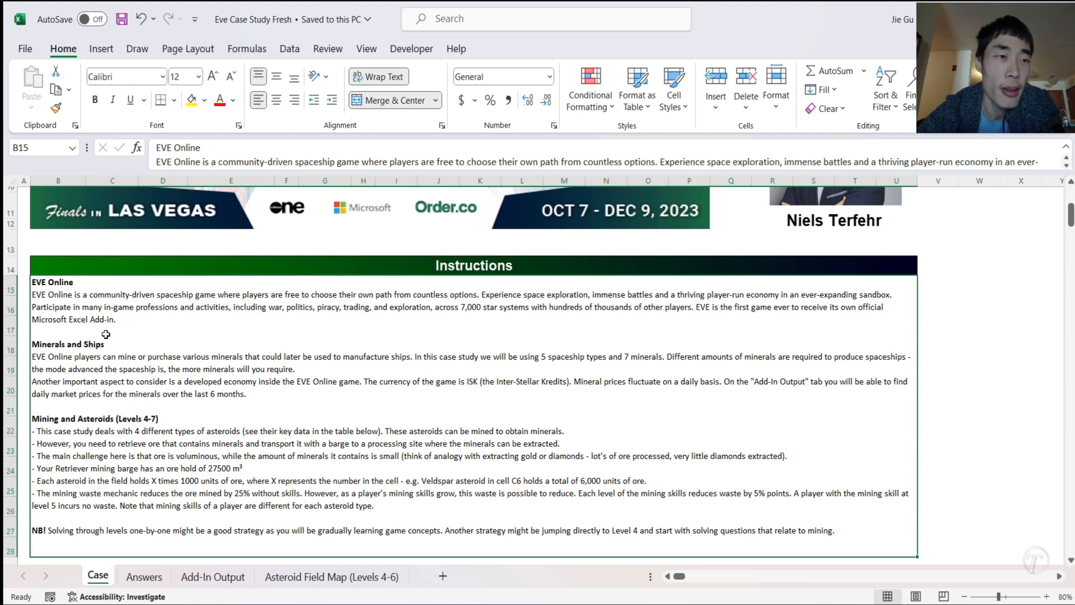
scroll(106, 334, up, 3)
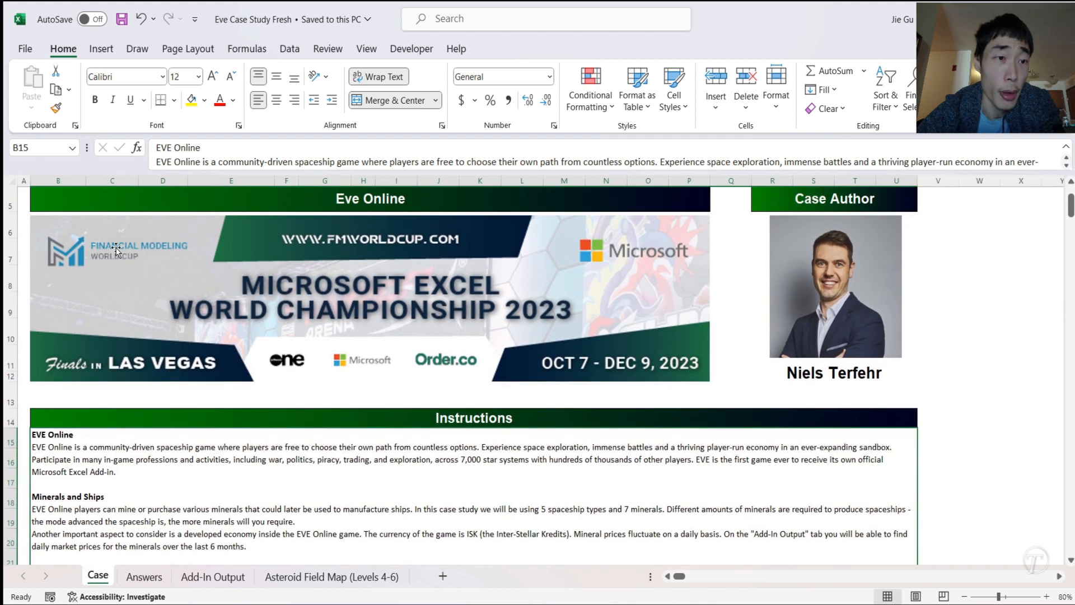
scroll(162, 419, down, 3)
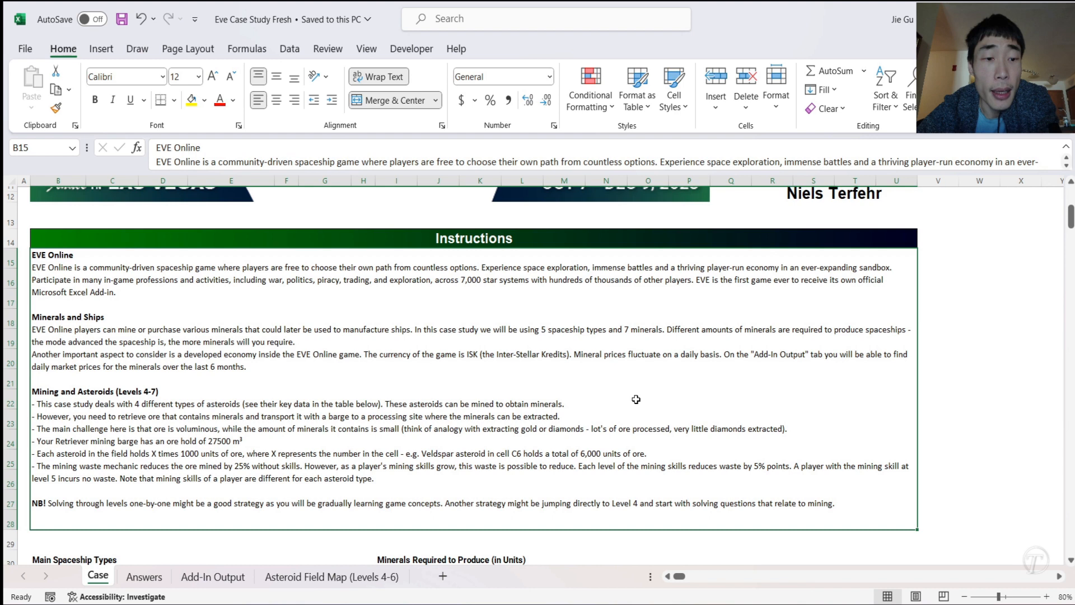
- Examine the daily mineral market history on the Add-In Output sheet, starting with Tritanium's date and price for 27-11-2023
click(221, 582)
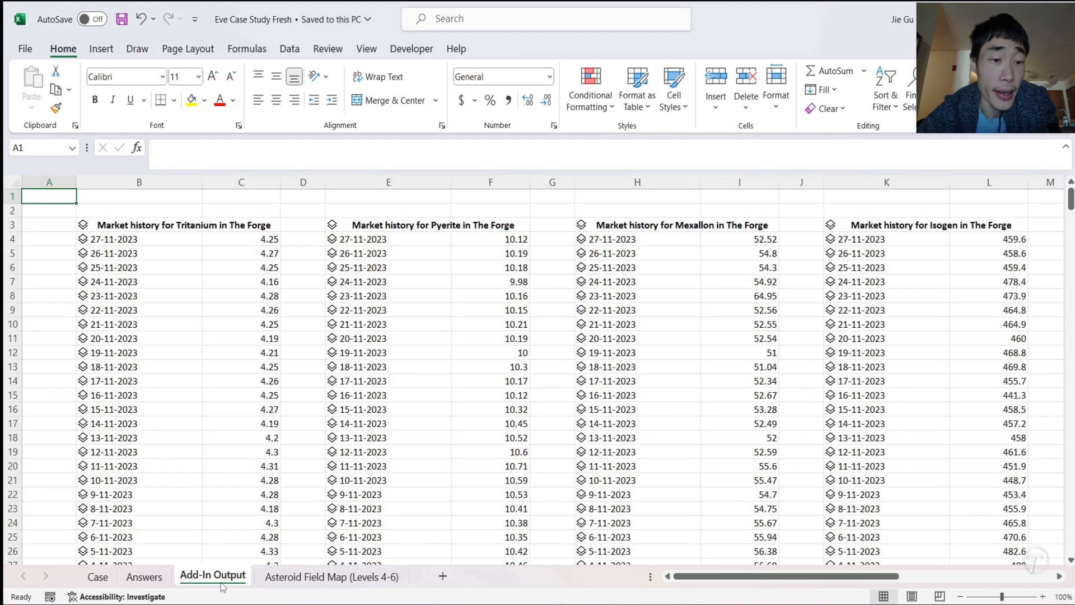
click(143, 239)
click(263, 240)
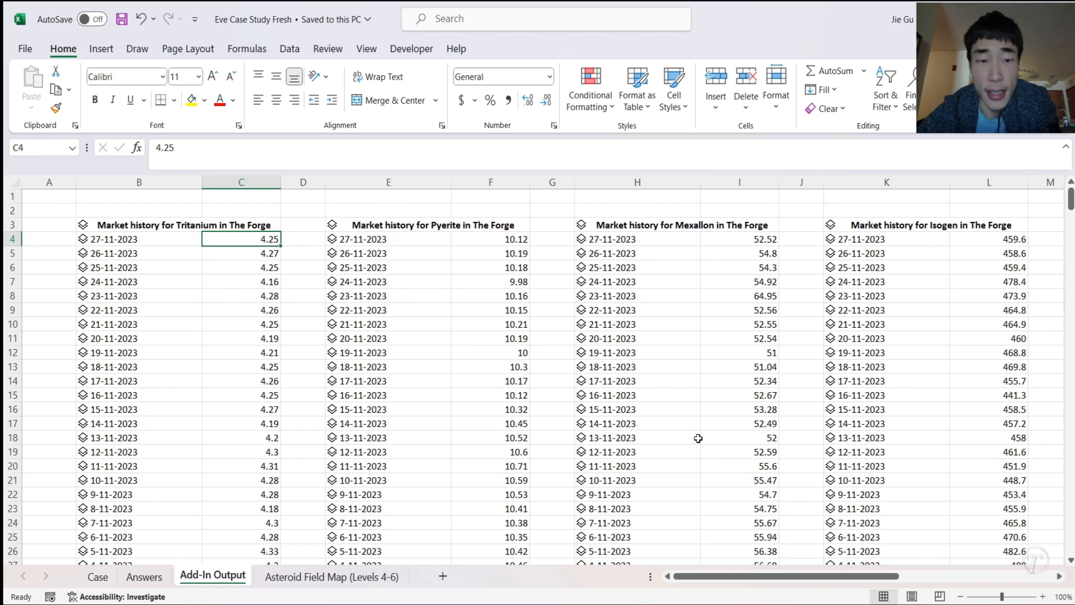
- Return to the Case sheet and read the Mining and Asteroids (Levels 4-7) rules
click(108, 579)
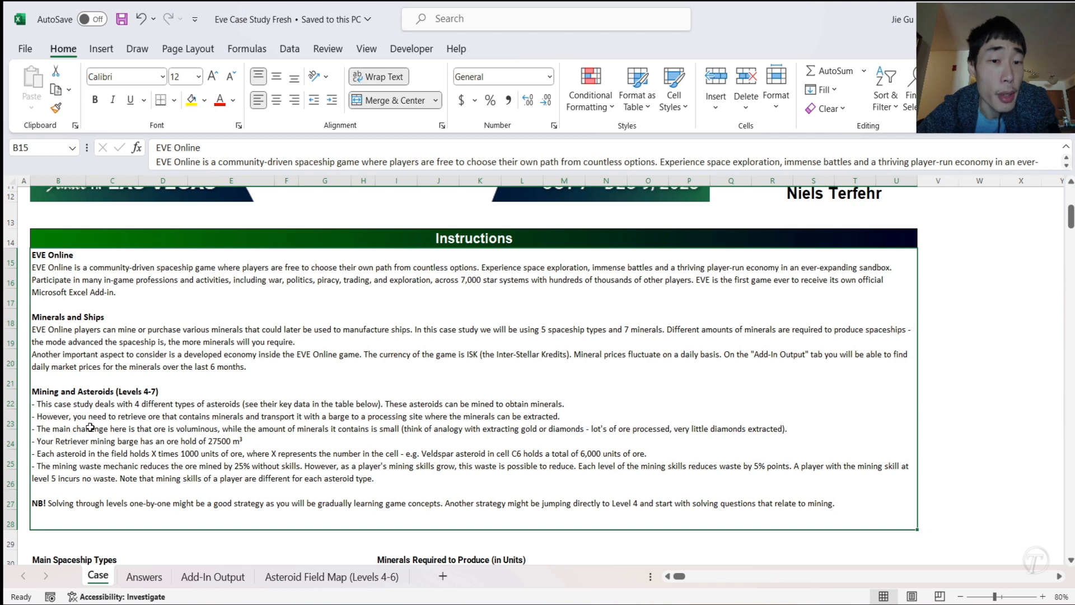
scroll(90, 427, down, 1)
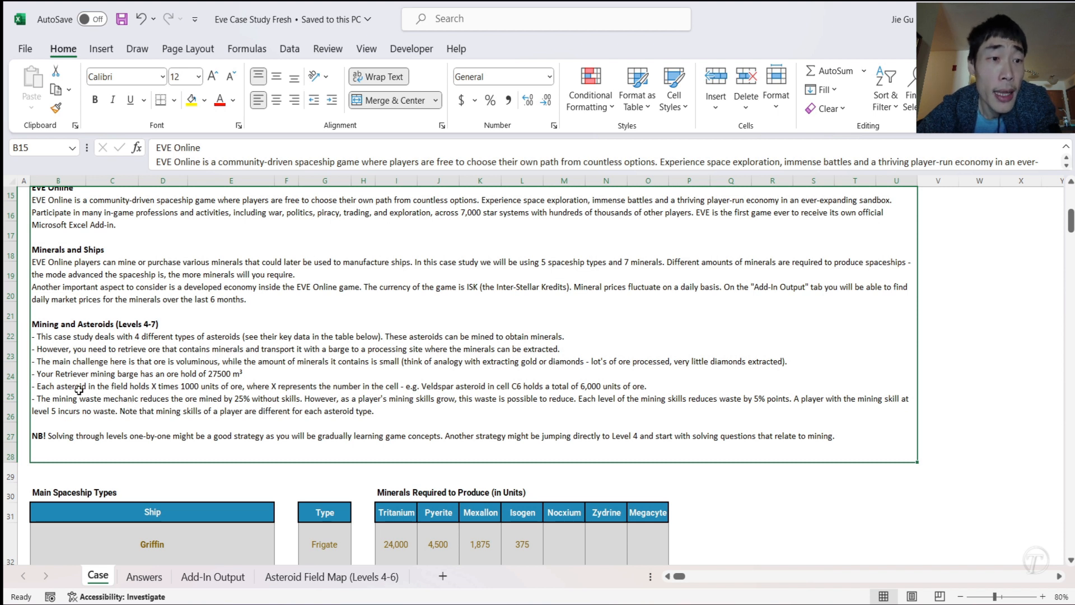
scroll(42, 391, up, 1)
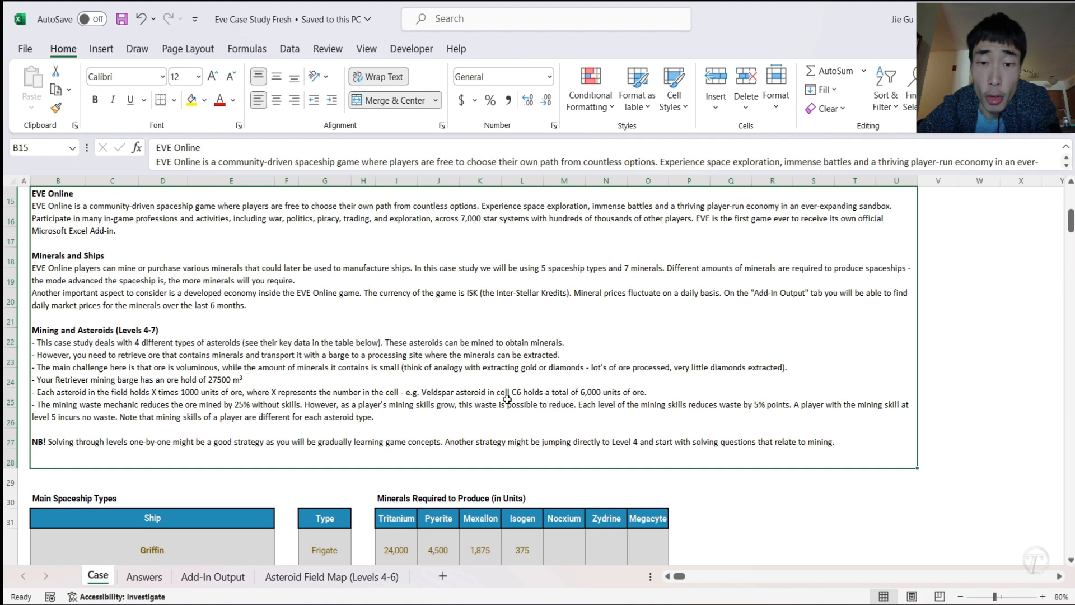
- Locate the example Veldspar asteroid in cell C6 on the Asteroid Field Map (Levels 4-6) sheet
click(359, 578)
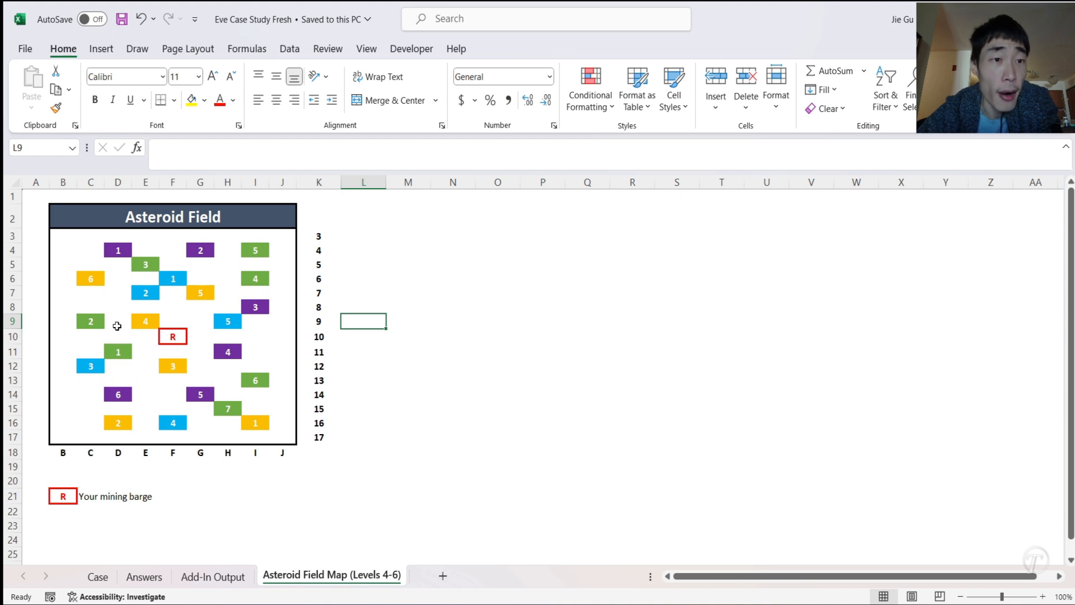
click(92, 453)
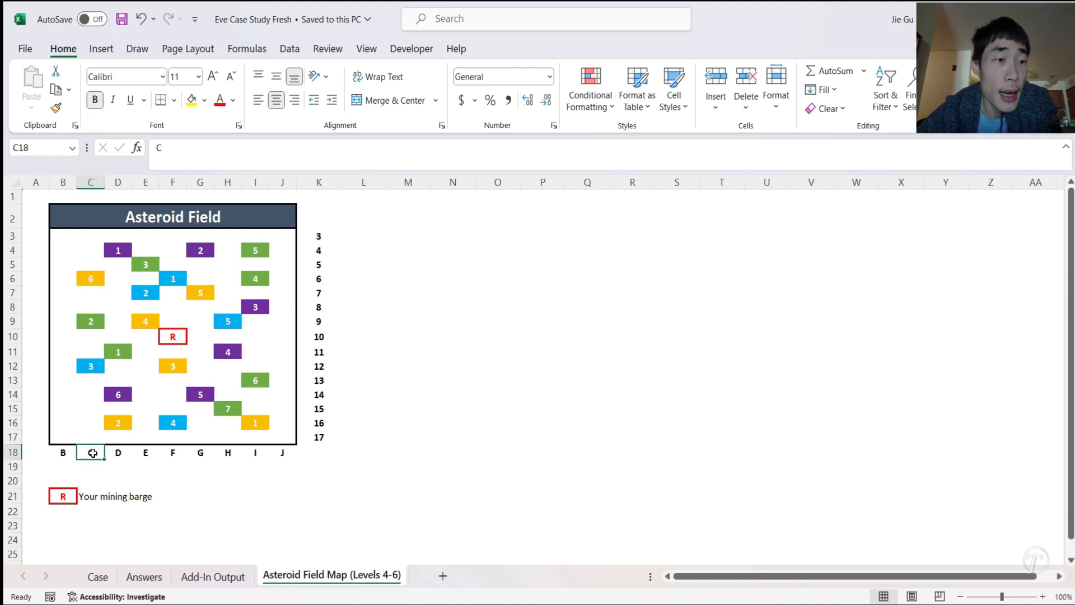
click(91, 280)
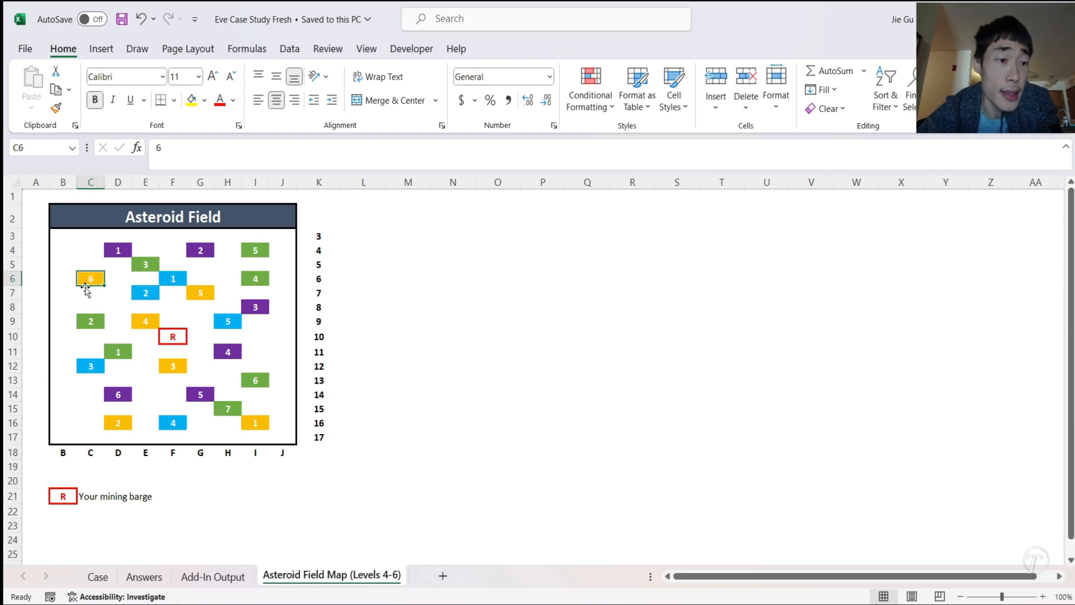
- Compare the colour of map cell C6 with the Main Asteroid Types table and the mining rules on the Case sheet
click(94, 577)
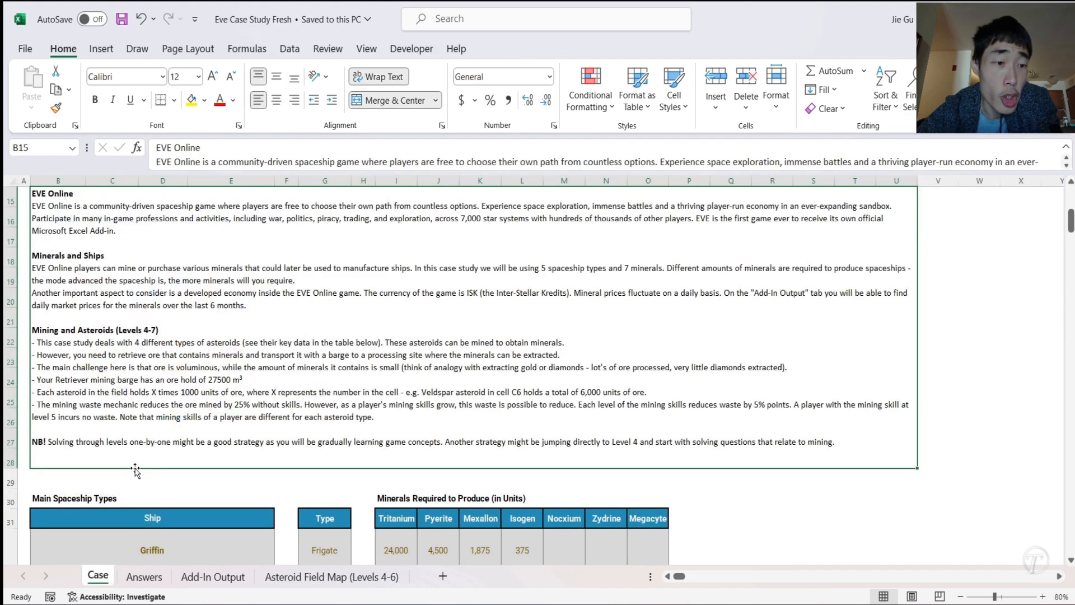
scroll(137, 473, down, 5)
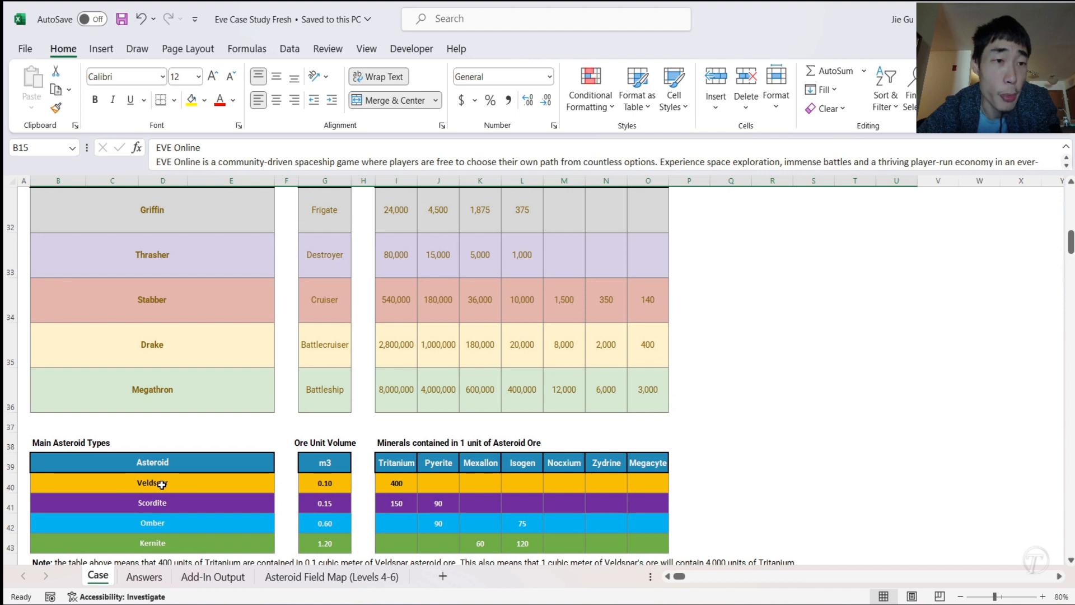
scroll(140, 481, up, 5)
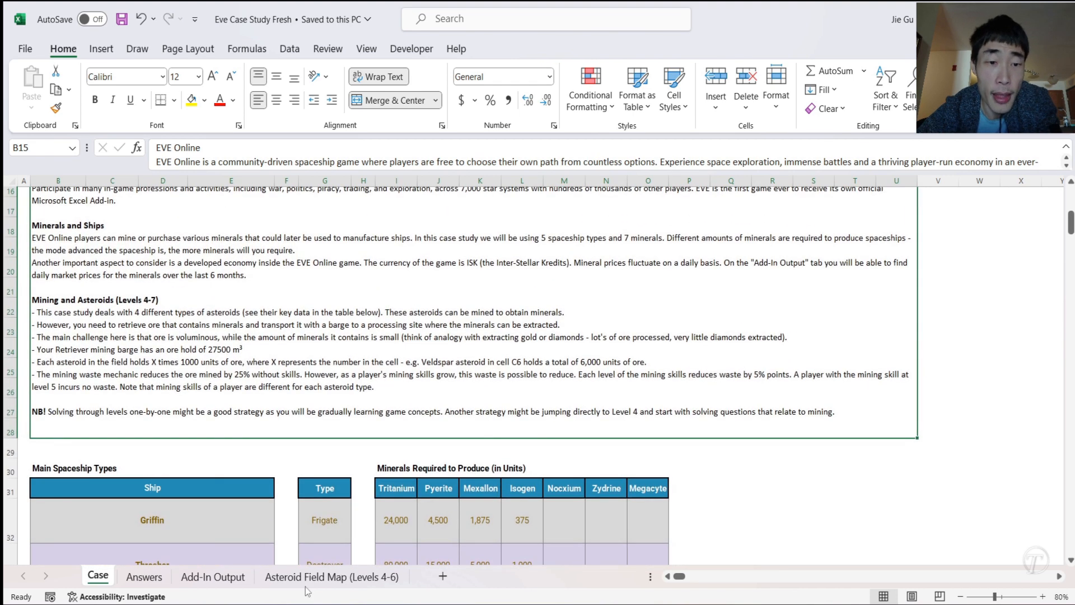
click(280, 583)
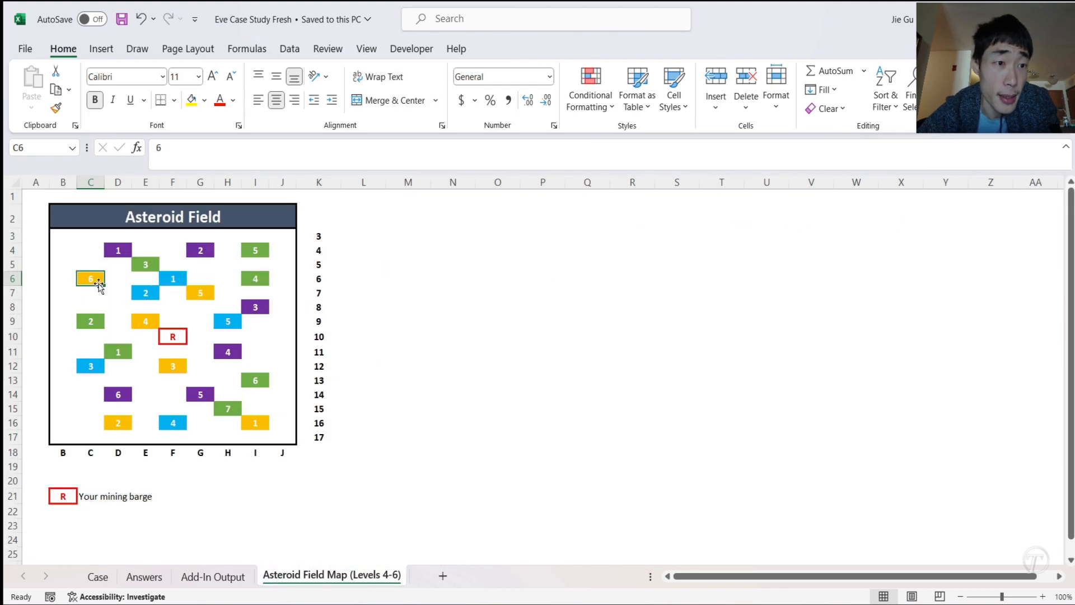
click(105, 580)
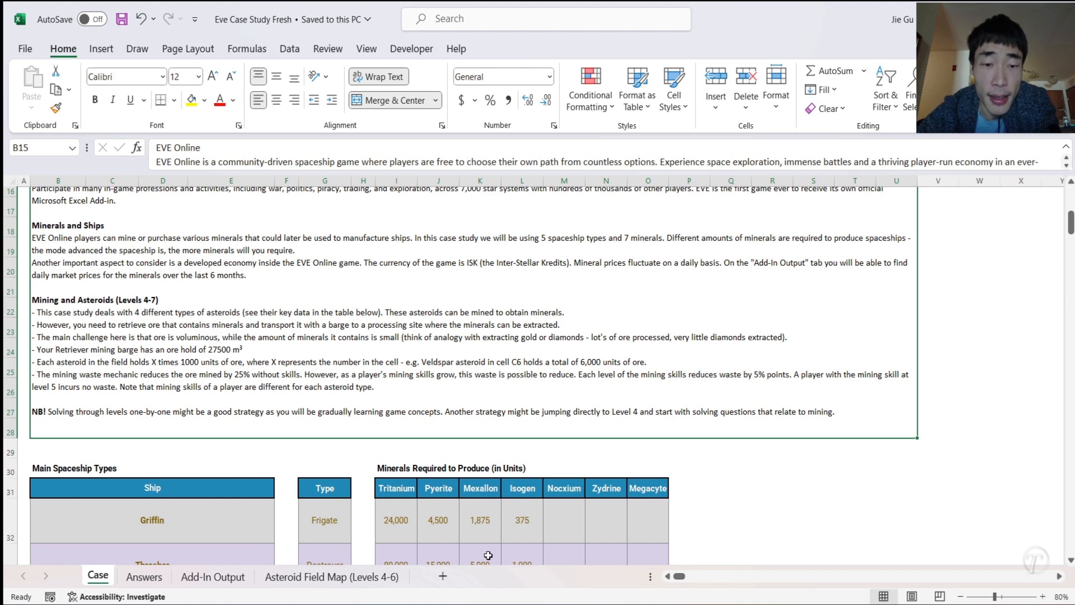
click(331, 577)
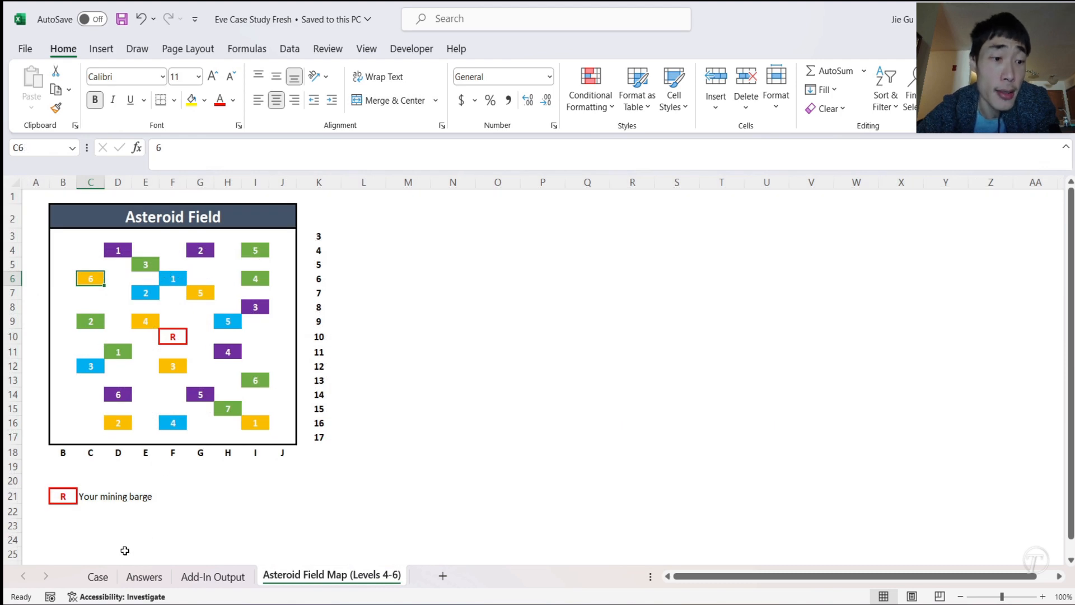
- Examine the Main Asteroid Types table on the Case sheet and the minerals contained in one unit of each ore, including Veldspar's Tritanium
click(100, 576)
scroll(310, 442, down, 5)
scroll(310, 442, down, 2)
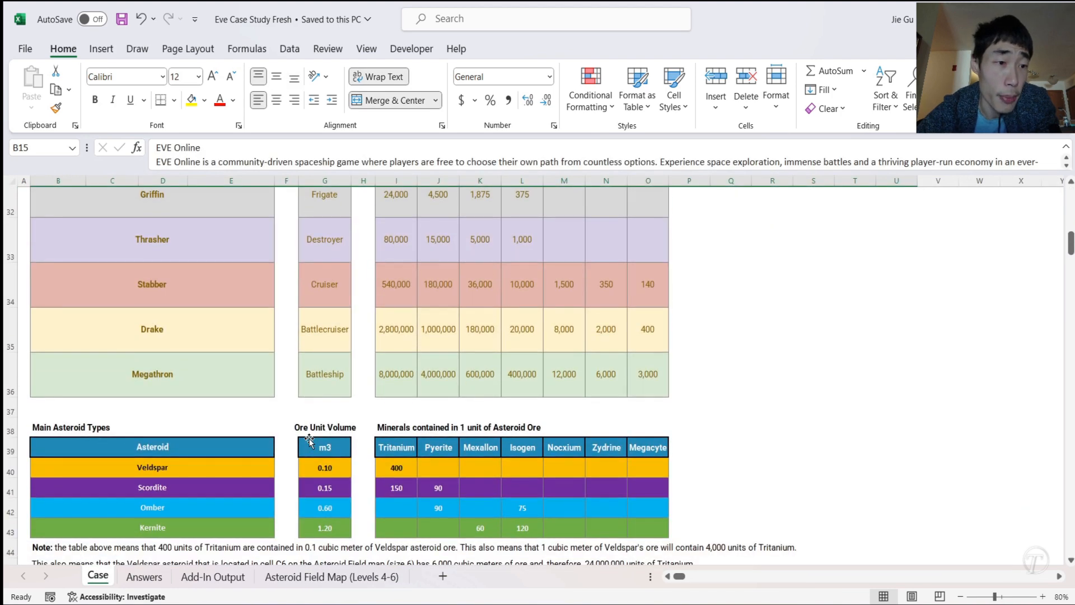
scroll(310, 442, up, 1)
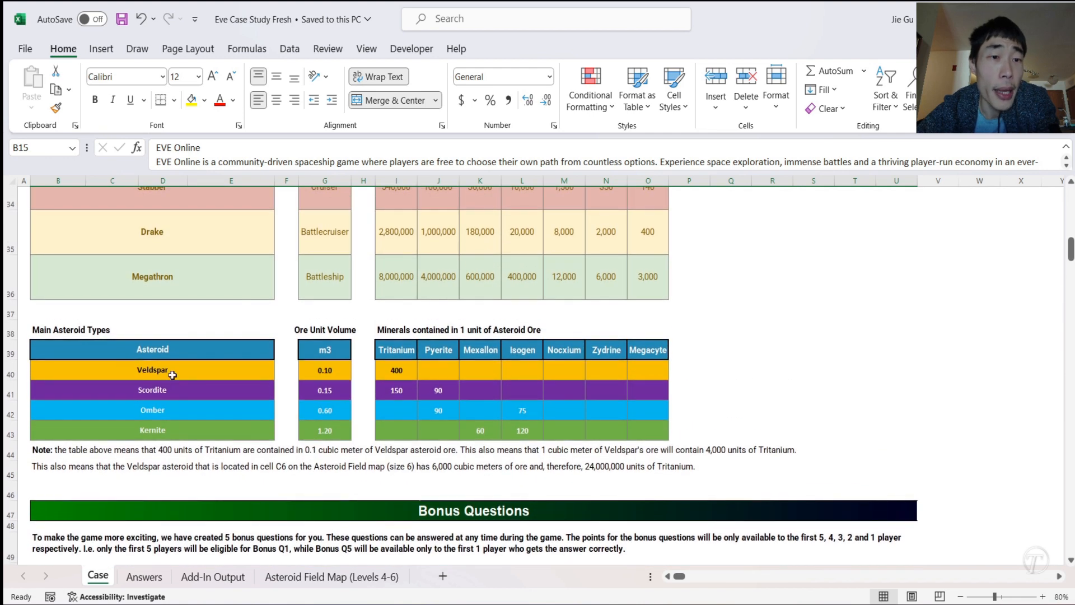
click(97, 355)
drag(97, 354, 134, 432)
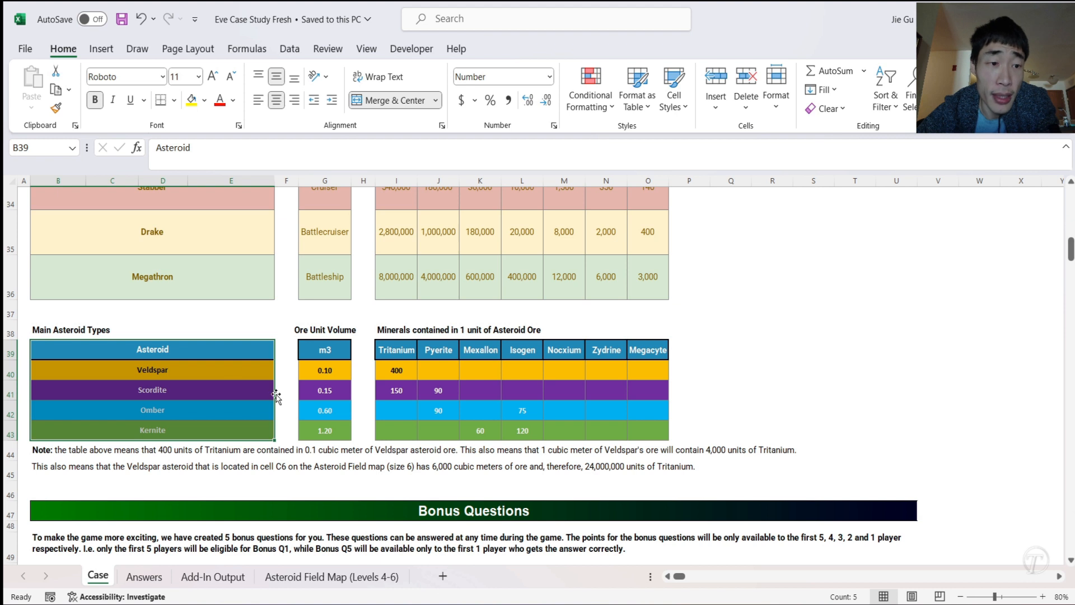
drag(392, 351, 644, 435)
click(399, 370)
drag(400, 348, 483, 424)
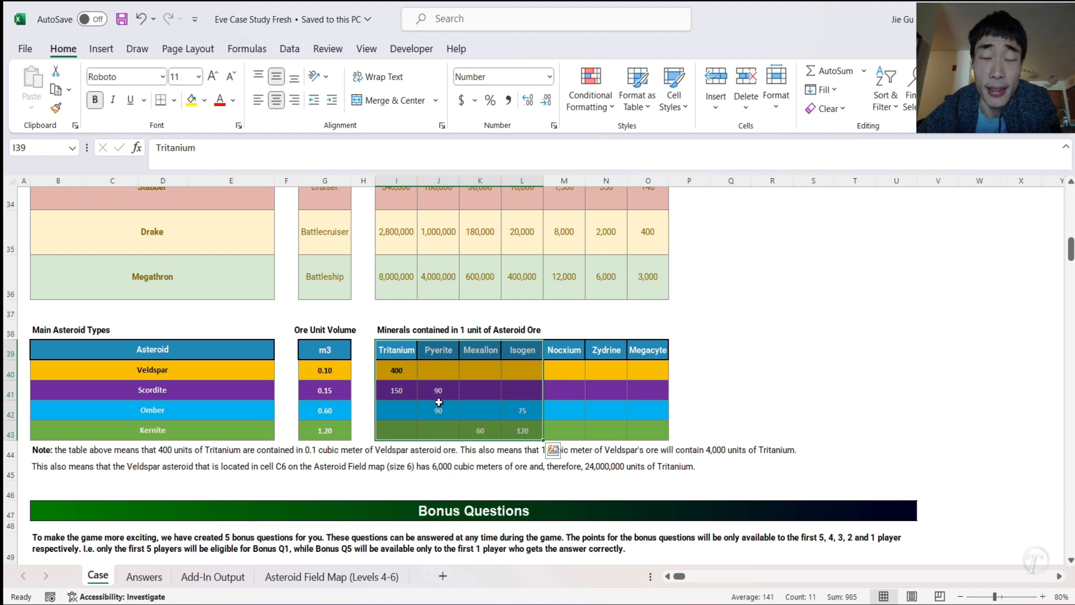
click(399, 369)
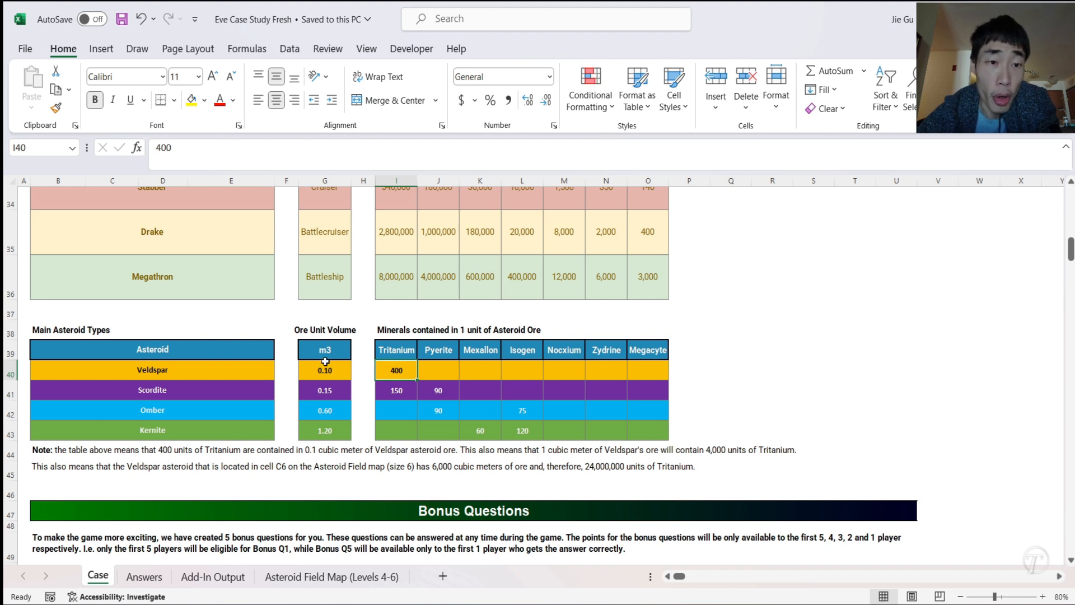
- Compare the Ore Unit Volume column for the four asteroid types on the Case sheet with the asteroids on the Asteroid Field Map (Levels 4-6) sheet
drag(323, 352, 320, 431)
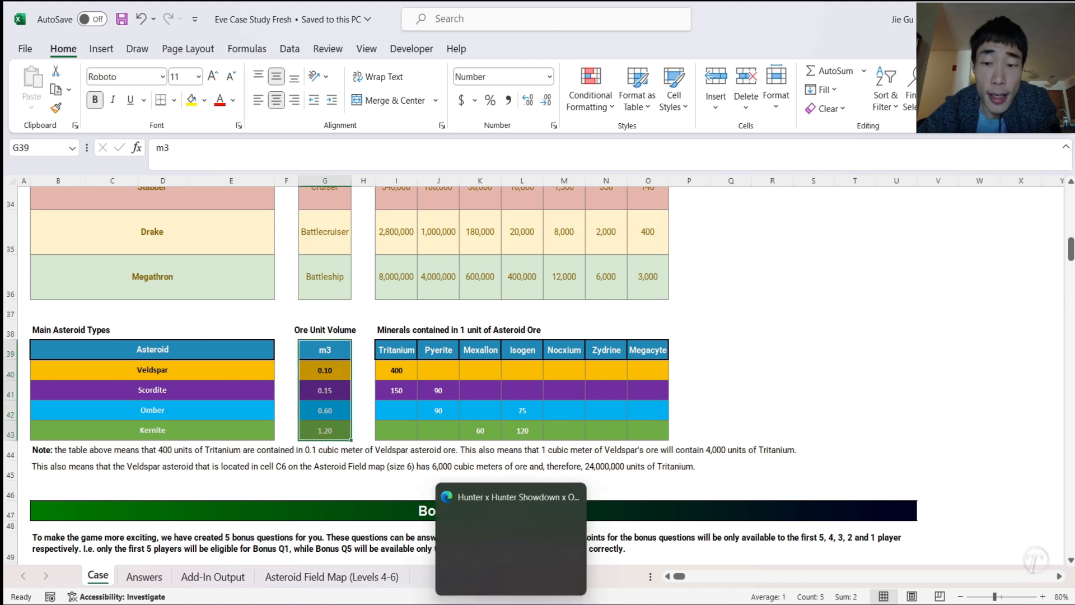
click(340, 578)
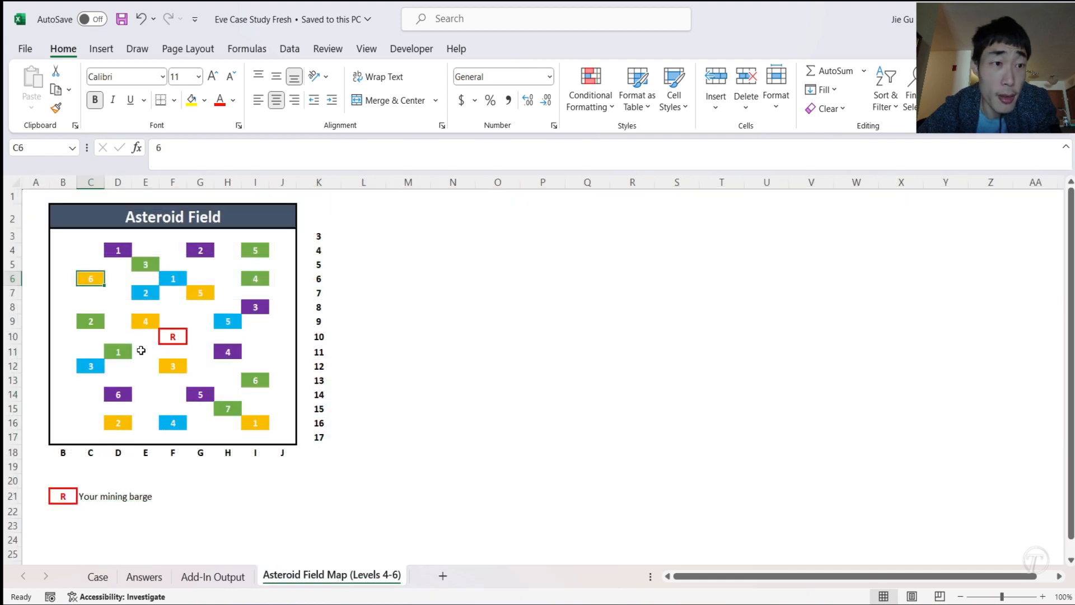
click(97, 577)
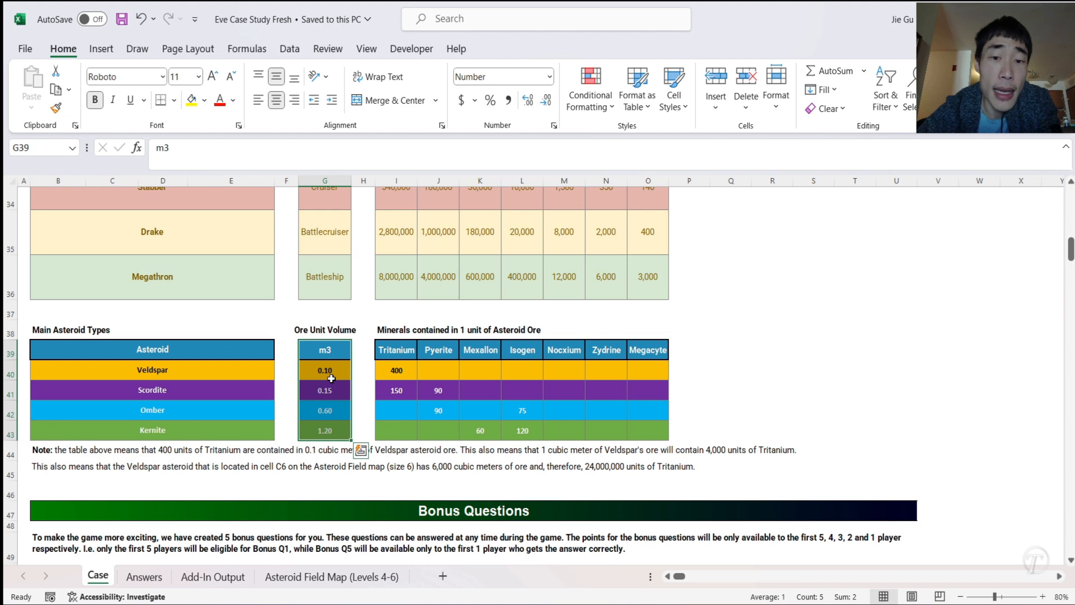
click(157, 583)
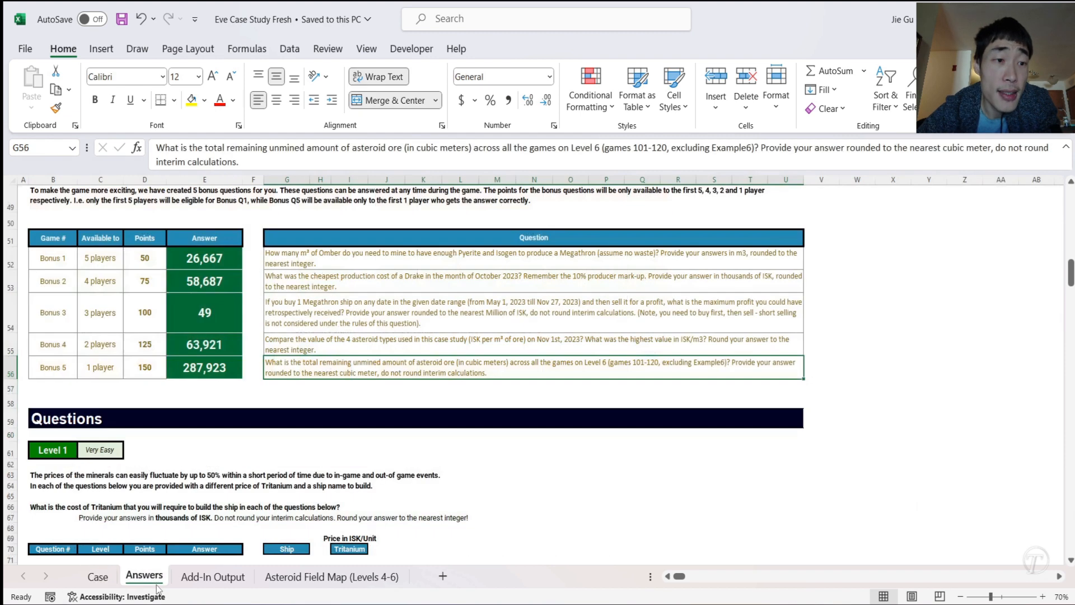
click(336, 577)
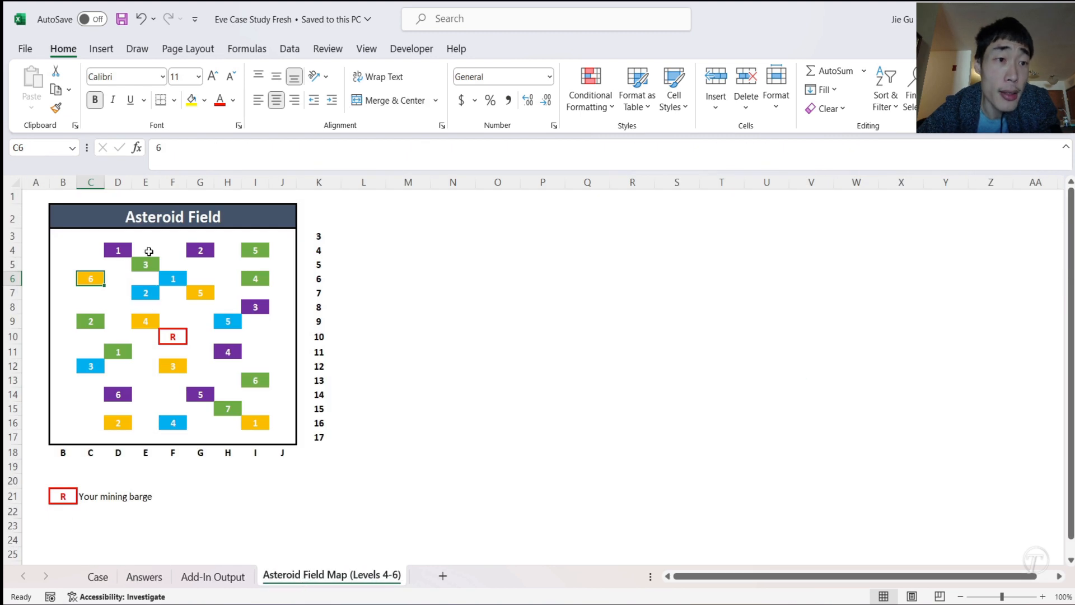
click(106, 582)
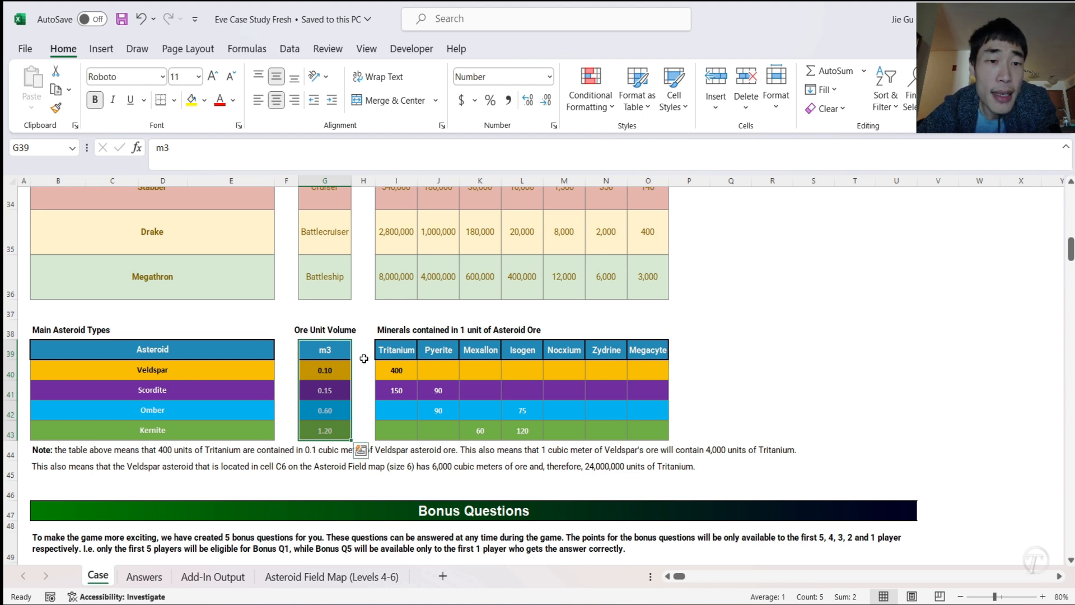
- Check Veldspar's ore unit volume and Tritanium content on the Case sheet against the note below the Main Asteroid Types table
click(336, 371)
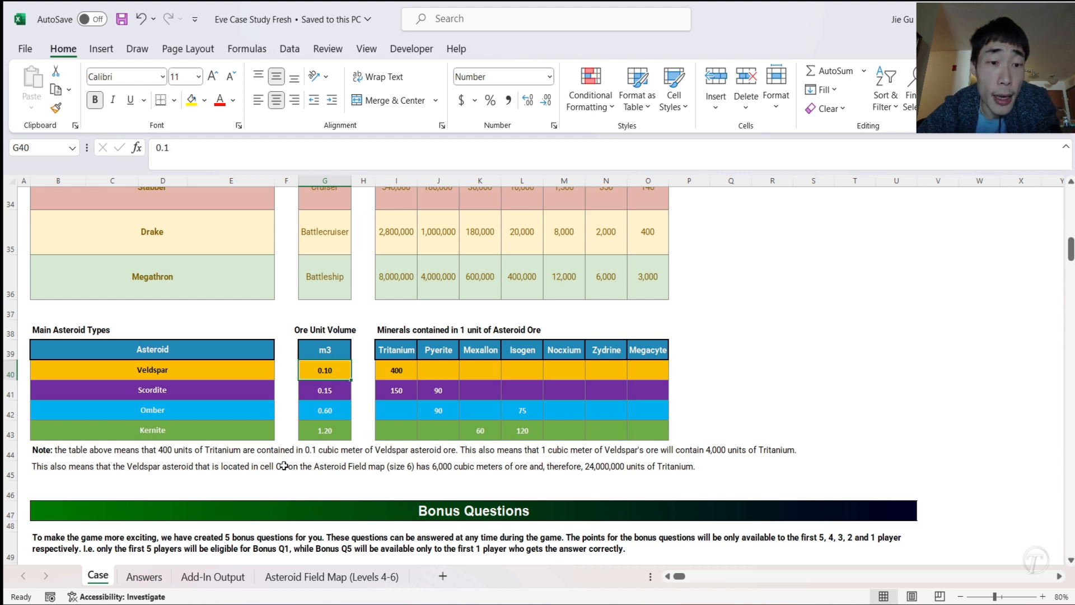
click(393, 372)
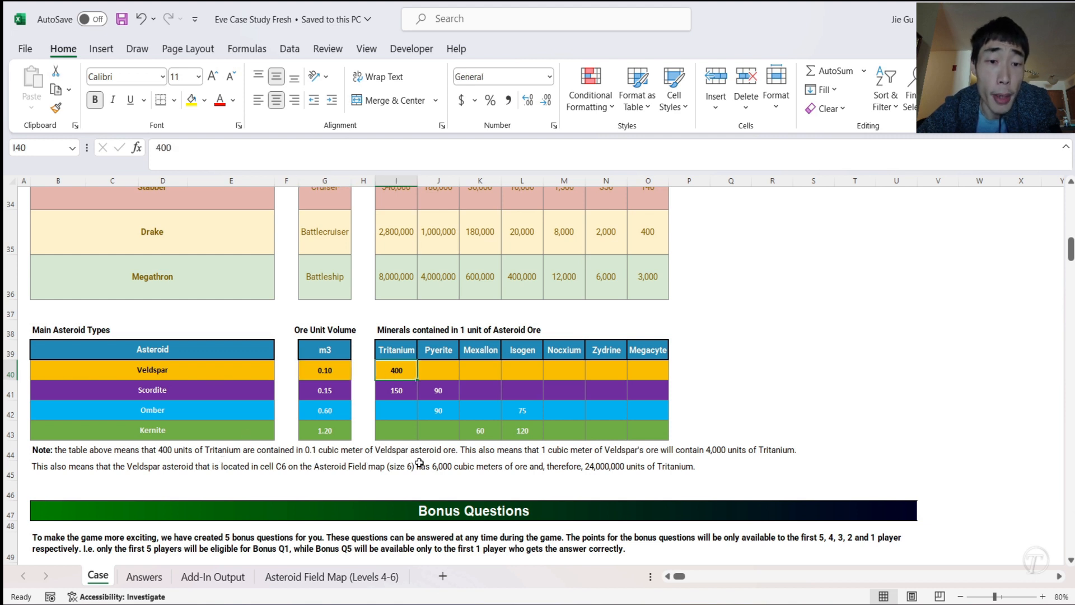
click(339, 373)
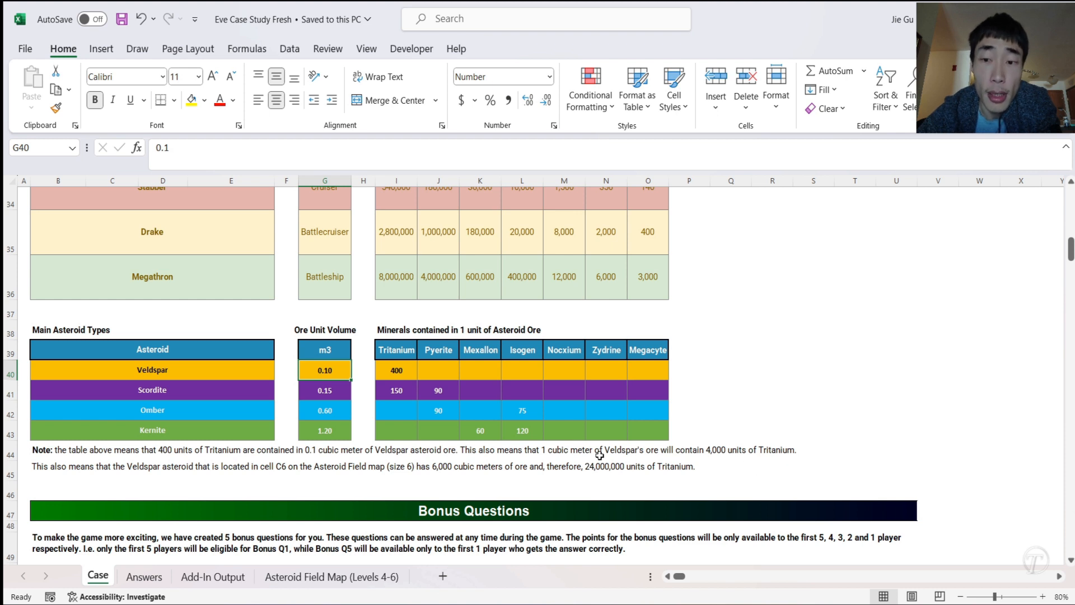
click(403, 373)
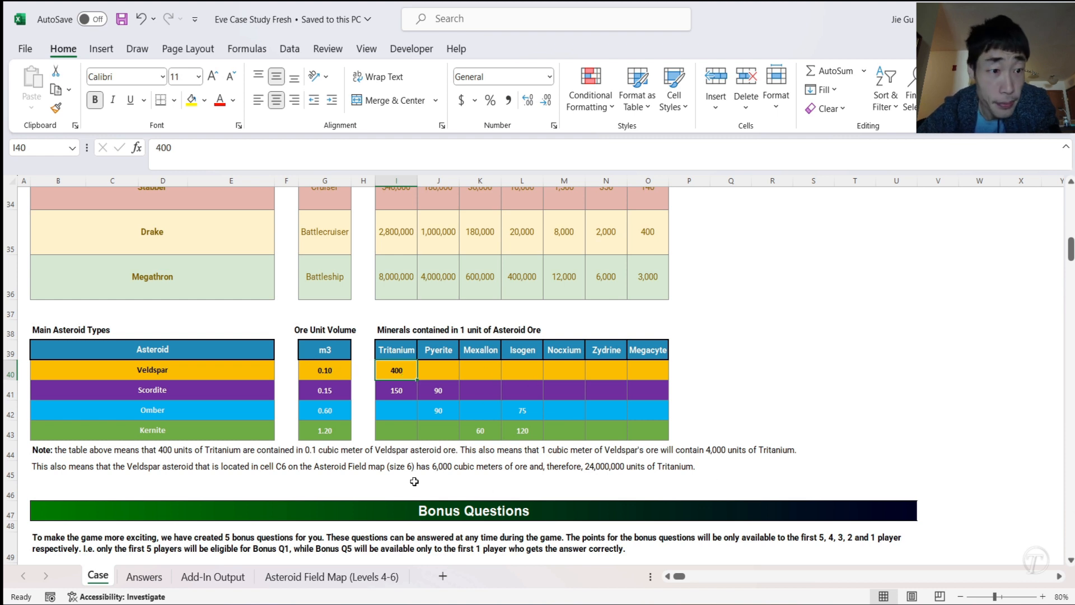
- Read the Case sheet note in B45 about the example Veldspar asteroid and check it against cell C6 on the asteroid field map
click(44, 469)
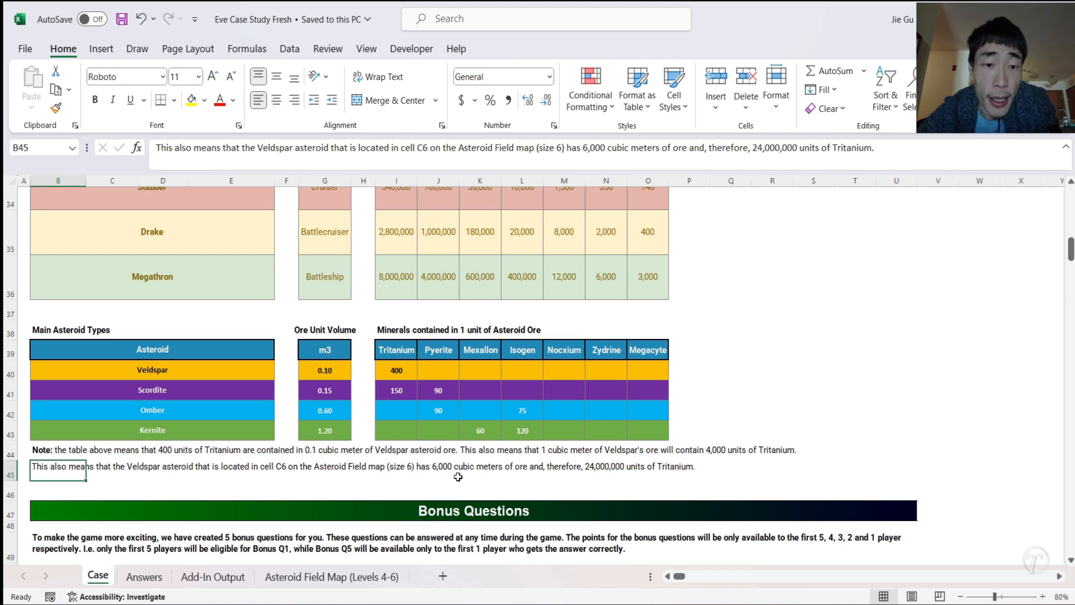
click(436, 465)
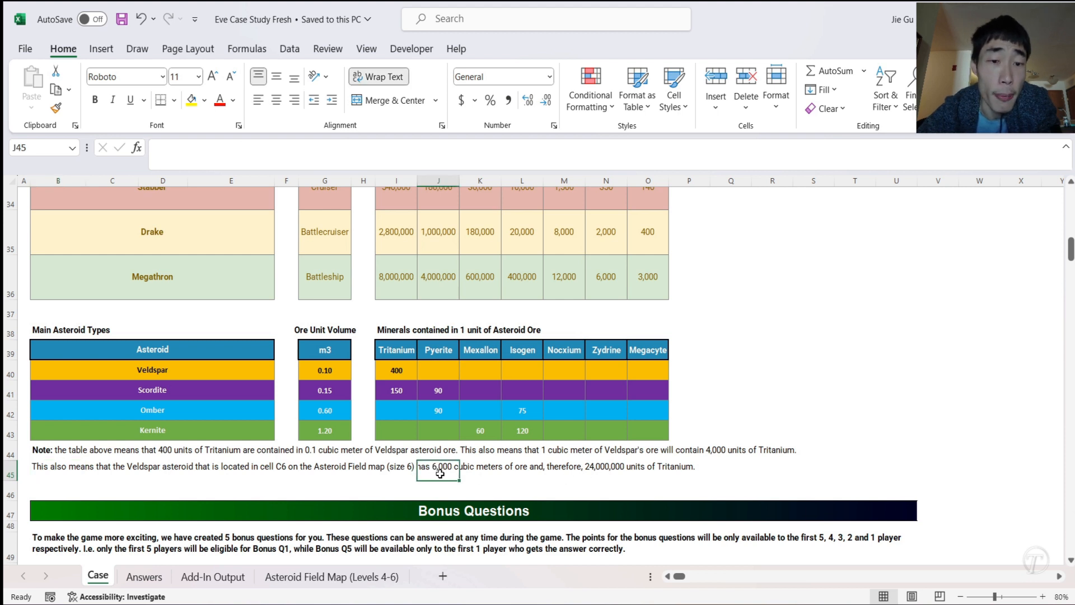
click(32, 471)
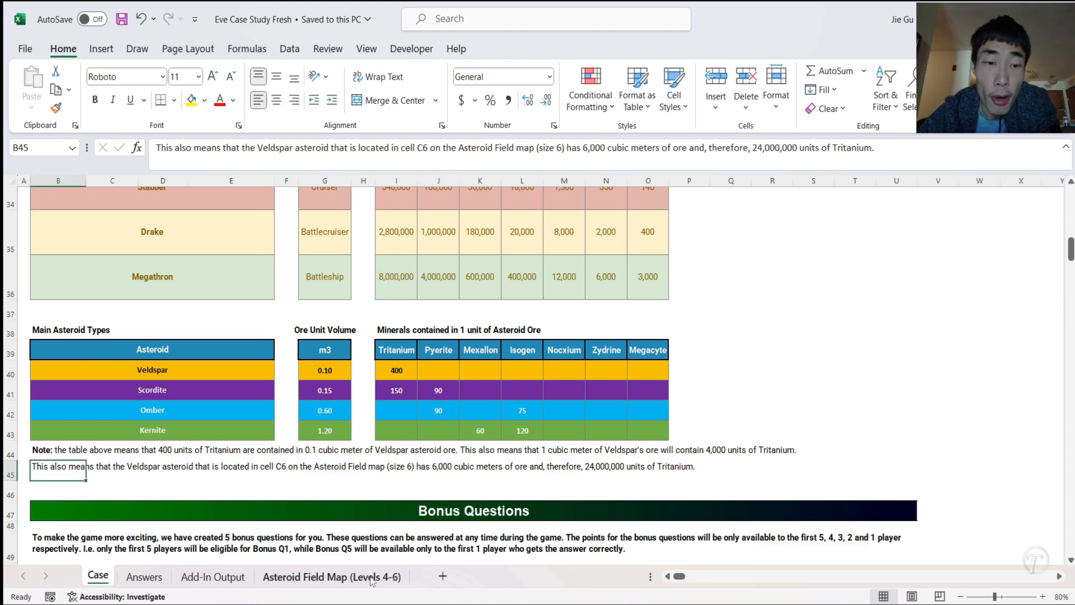
click(331, 576)
click(100, 281)
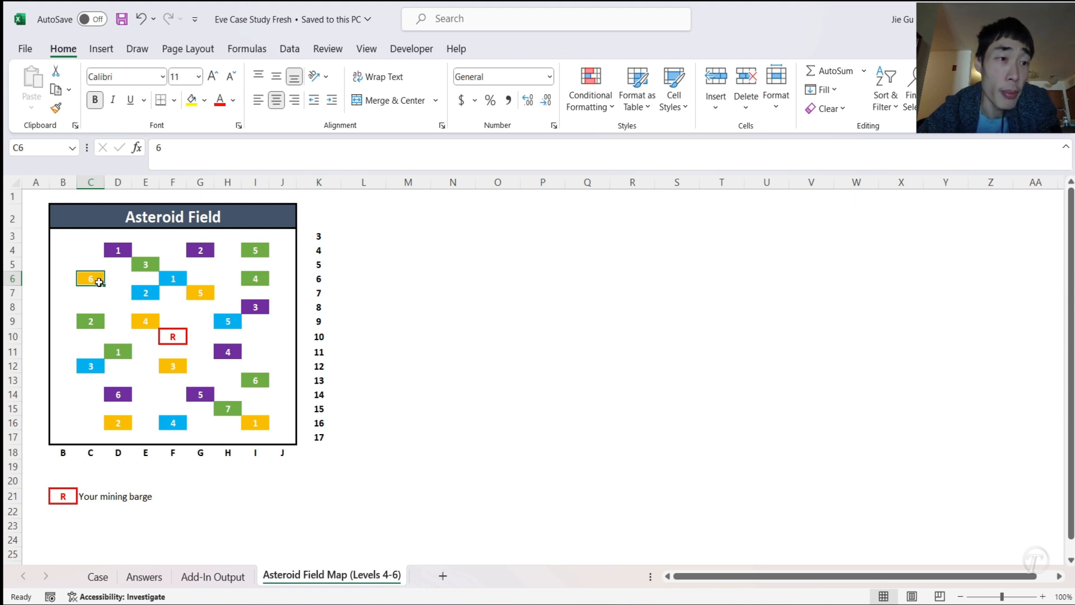
click(98, 576)
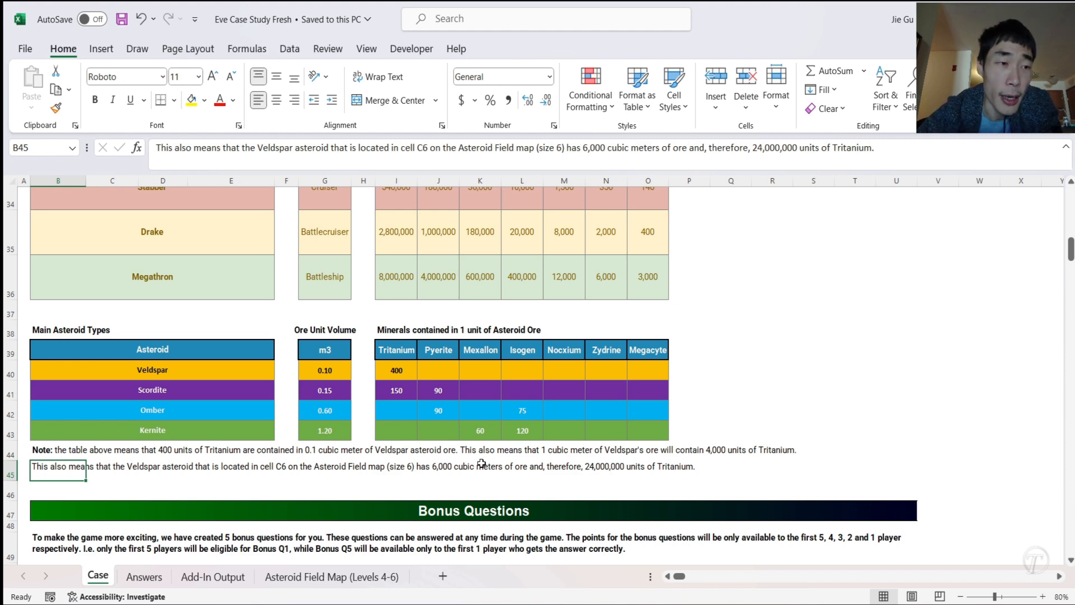
- Look over the Bonus Questions table on the Case sheet, down to the start of the Level 1 questions
scroll(481, 464, up, 2)
scroll(482, 463, down, 5)
scroll(482, 464, up, 2)
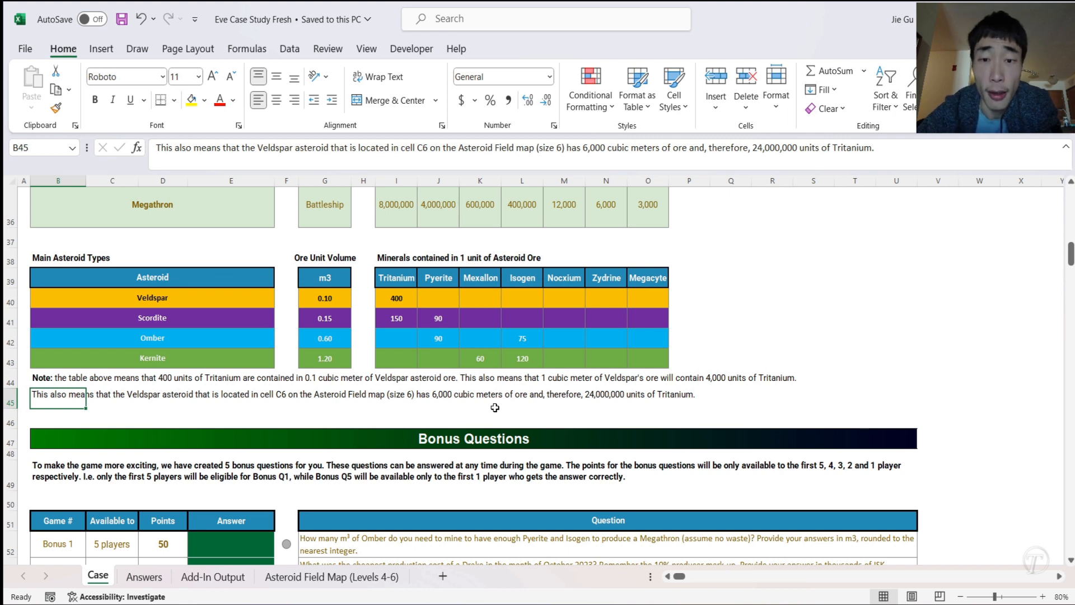
scroll(495, 408, down, 6)
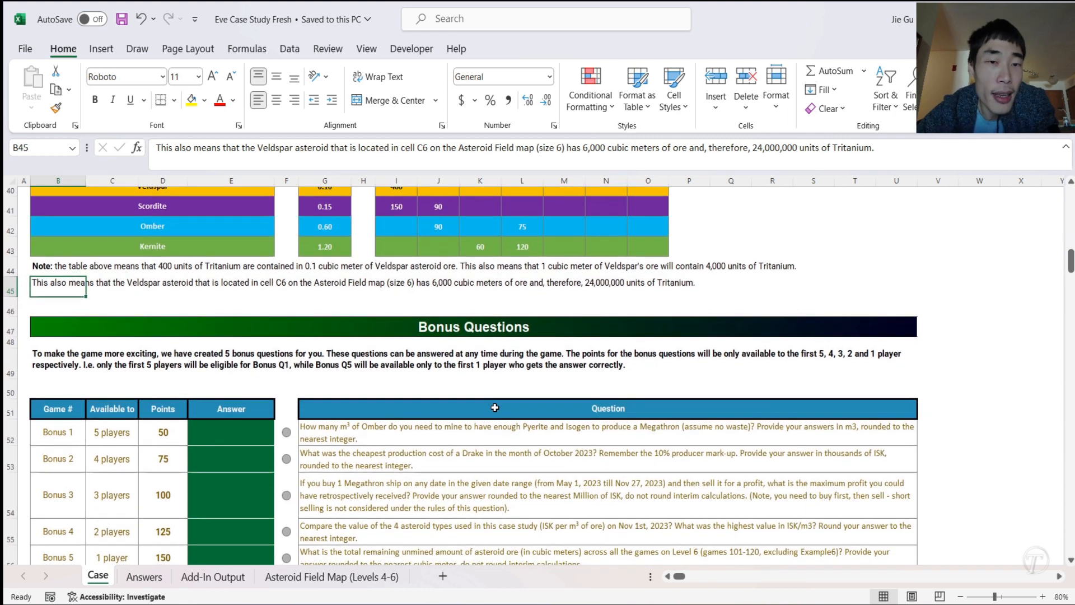
scroll(495, 407, up, 2)
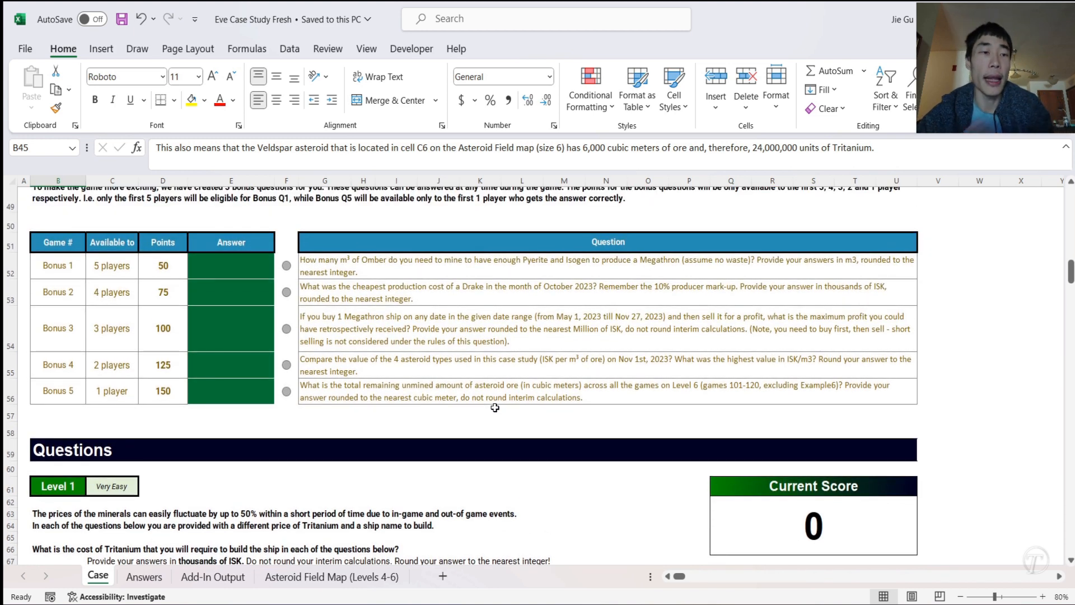
scroll(495, 408, down, 2)
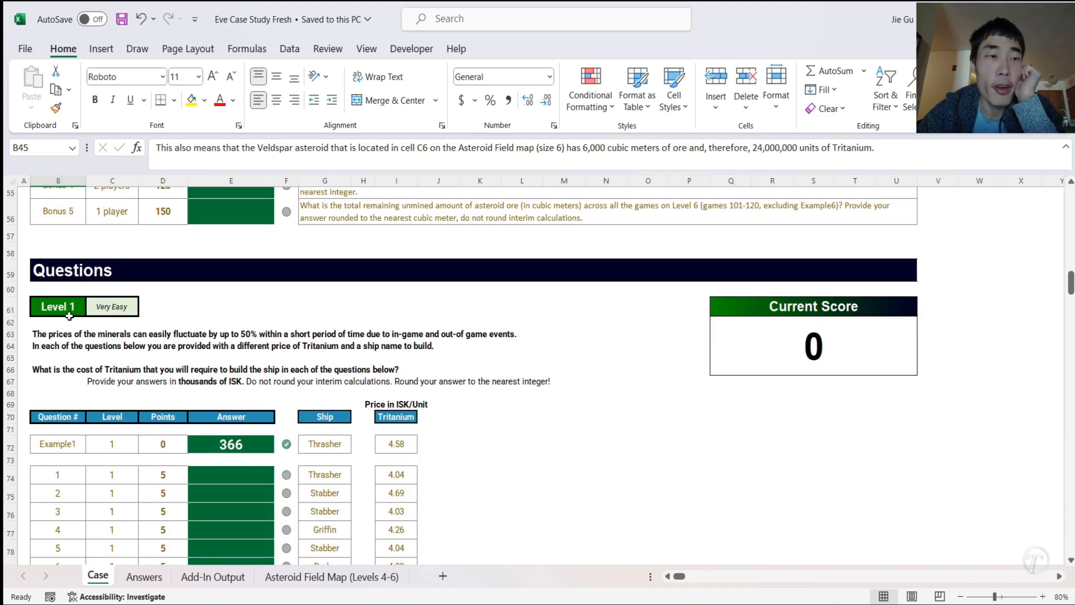
- Skim the Level 1 and Level 2 question tables and the Level 3 fleet instructions on the Case sheet
scroll(378, 369, down, 10)
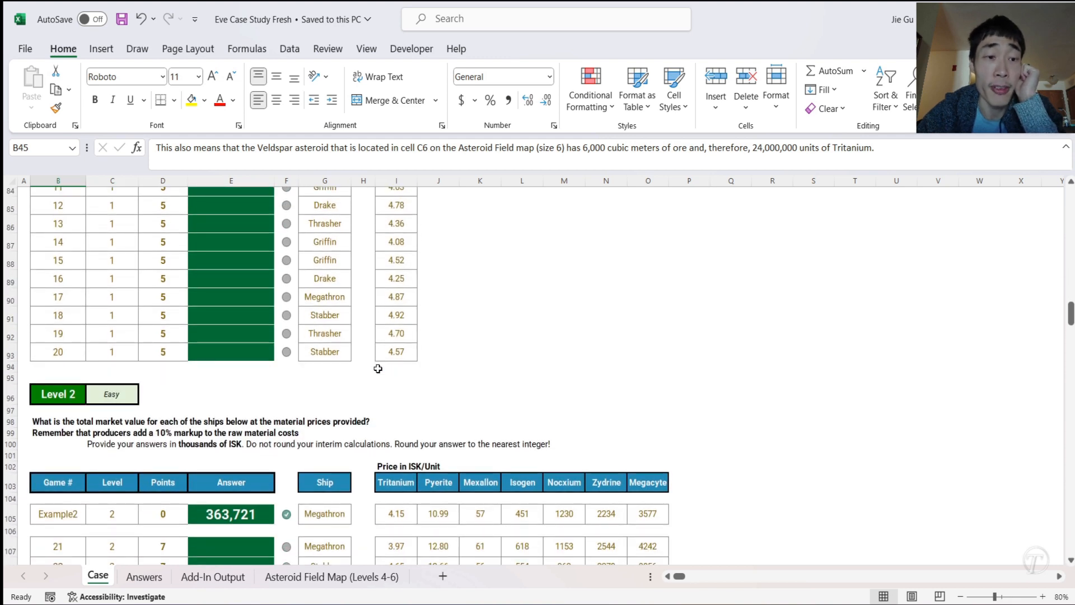
scroll(378, 369, up, 10)
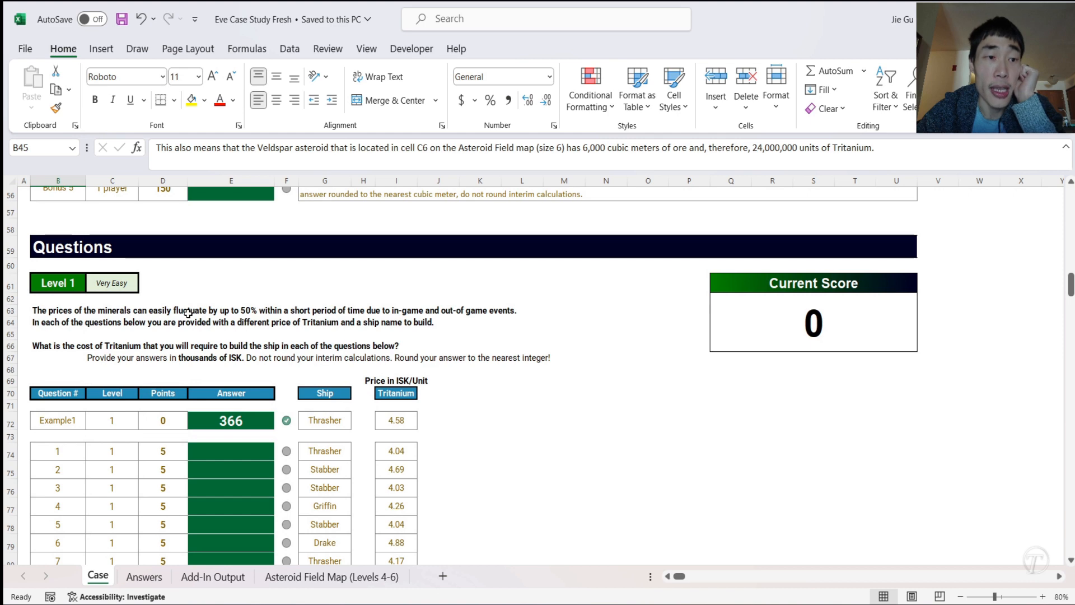
scroll(258, 443, down, 11)
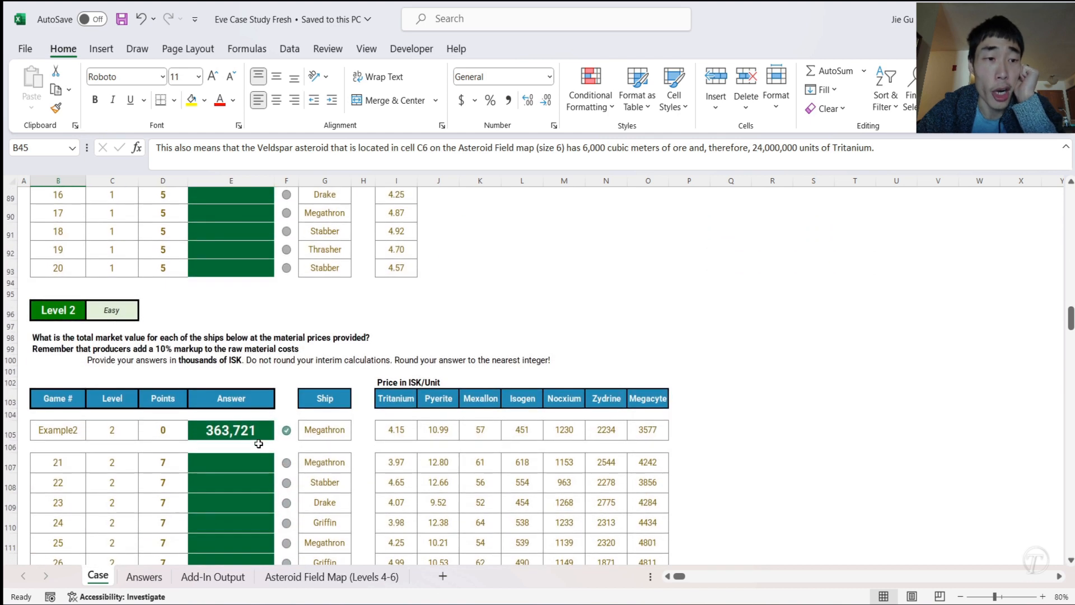
scroll(259, 443, up, 7)
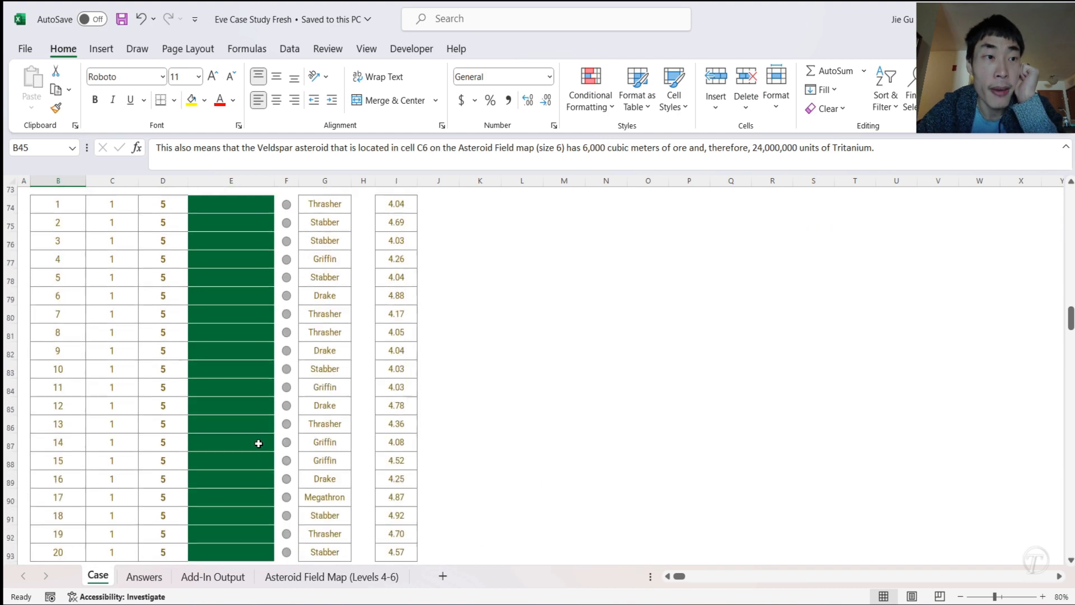
scroll(258, 444, down, 9)
scroll(259, 443, down, 3)
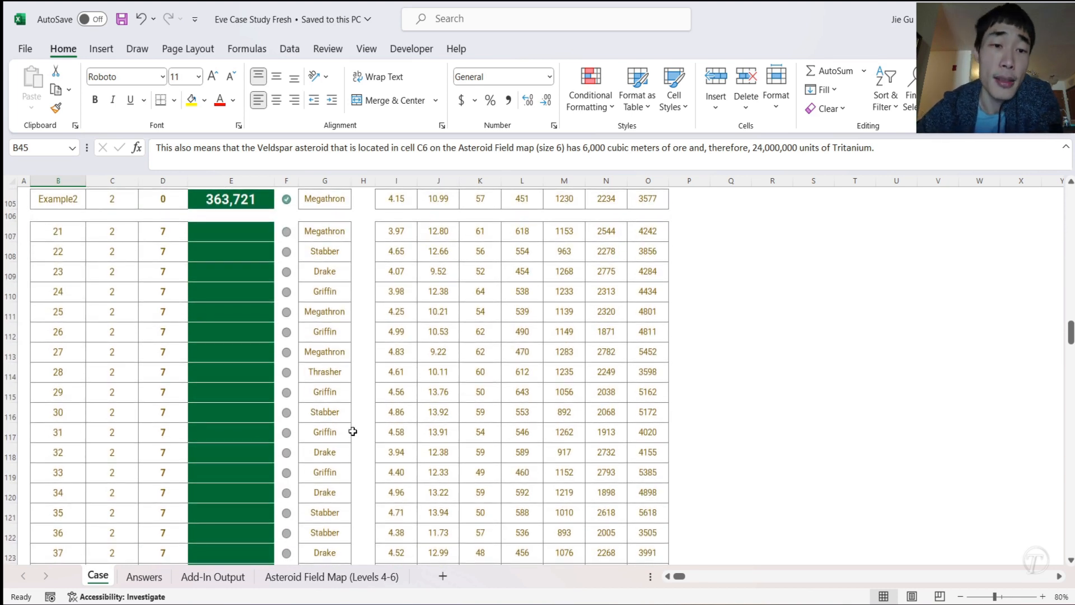
scroll(359, 420, up, 4)
scroll(360, 421, down, 20)
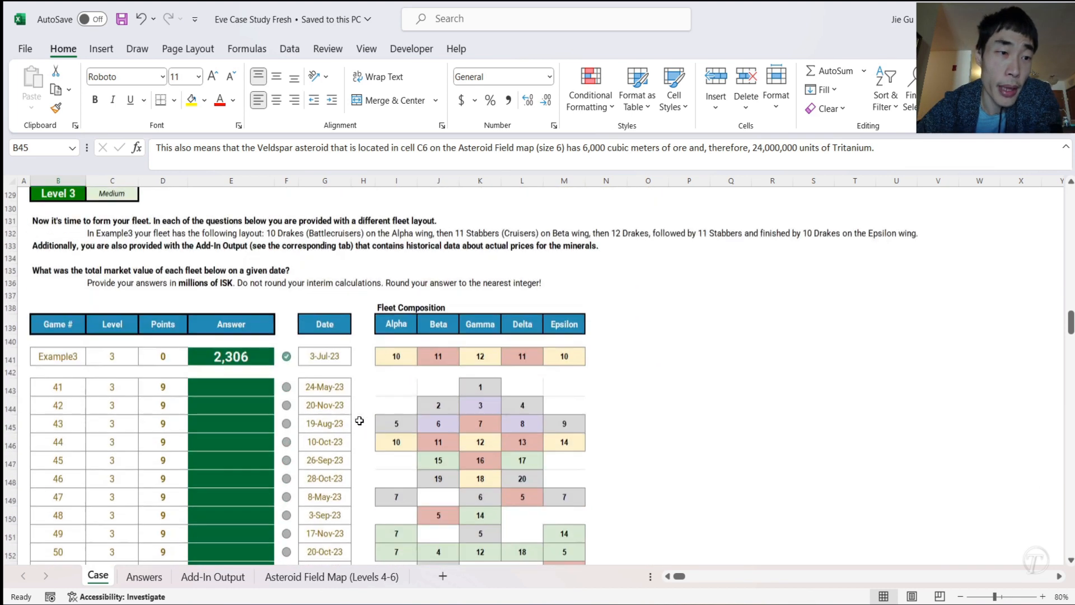
- Skim the Level 4 to Level 7 mining questions on the Case sheet, including their mining skills tables and worked examples
scroll(181, 438, down, 9)
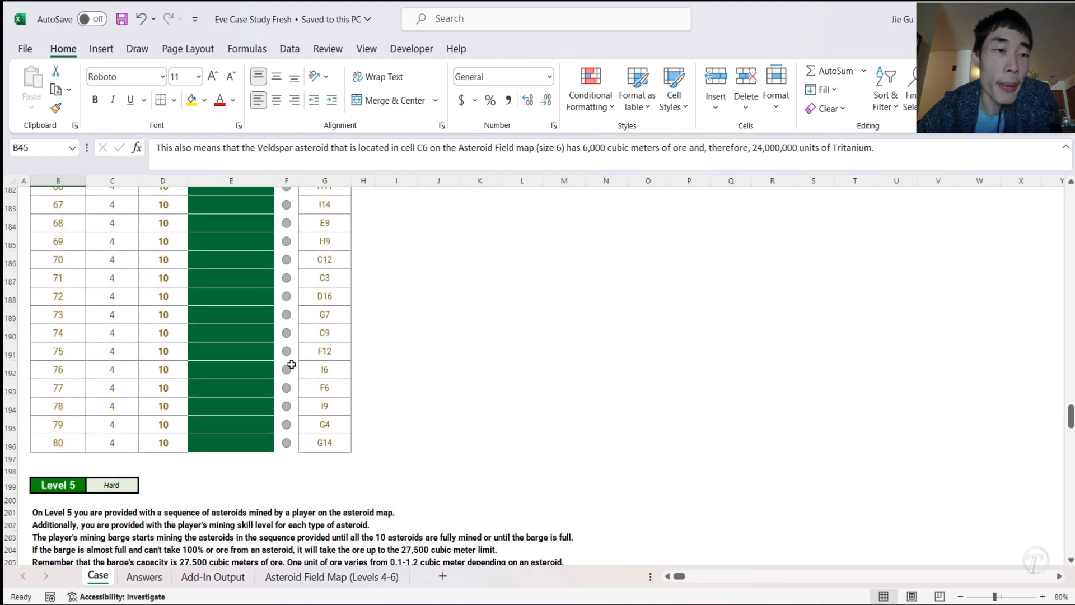
scroll(244, 454, down, 6)
scroll(245, 453, down, 10)
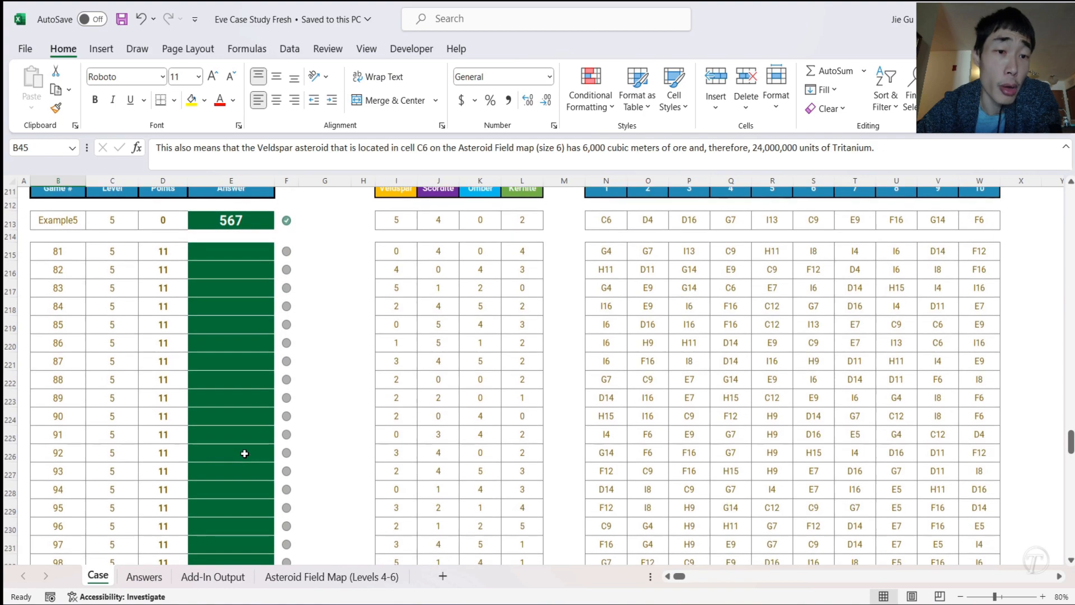
scroll(245, 453, down, 15)
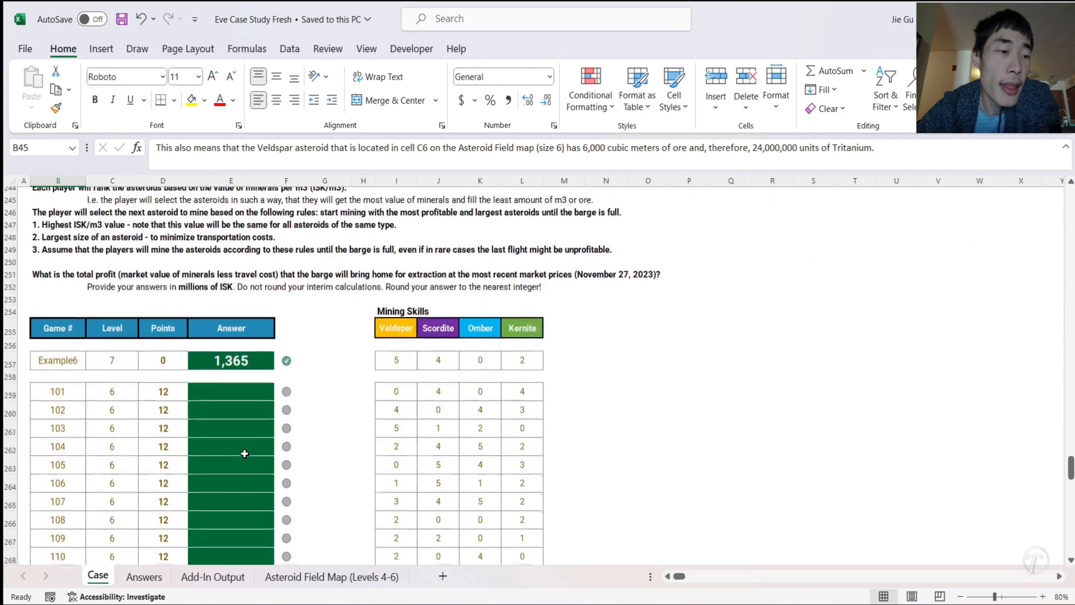
scroll(245, 454, down, 2)
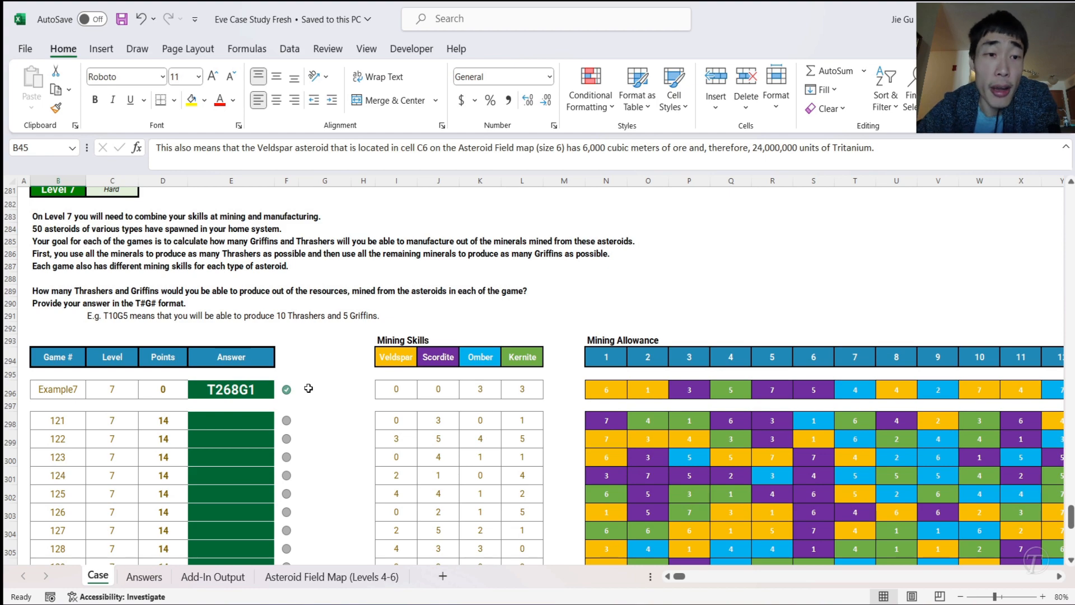
- Return to the Bonus Questions section above Level 1 on the Case sheet and review its rules and five questions
scroll(308, 388, up, 20)
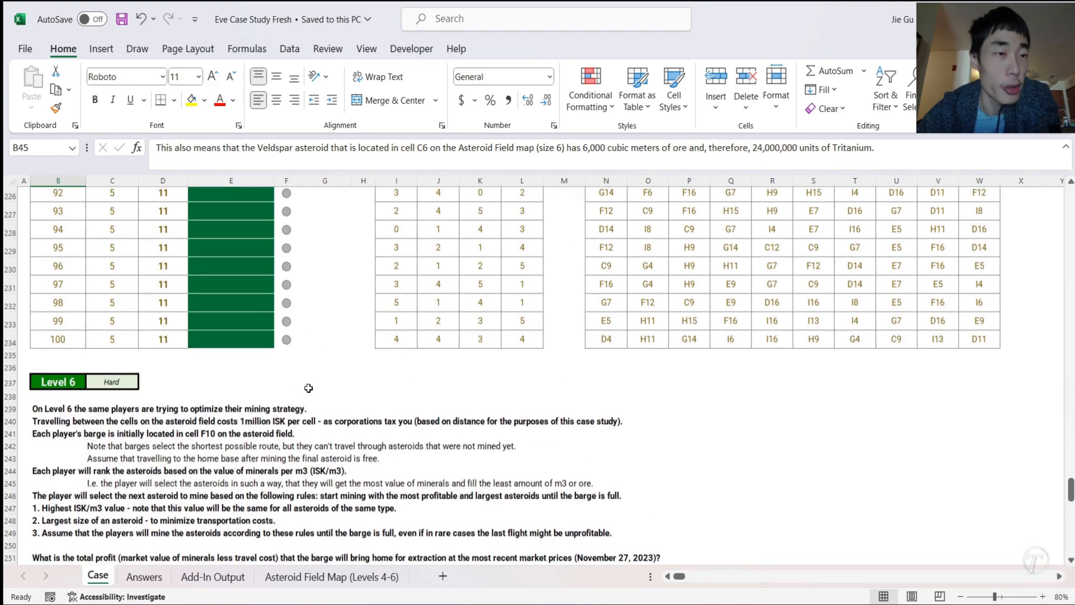
scroll(309, 388, up, 20)
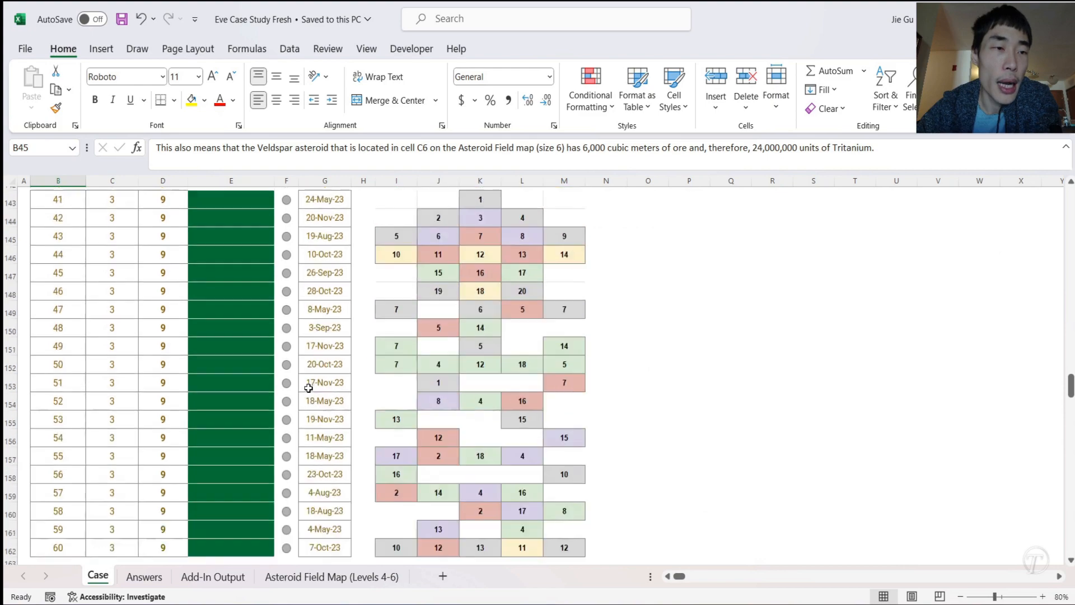
scroll(309, 388, up, 20)
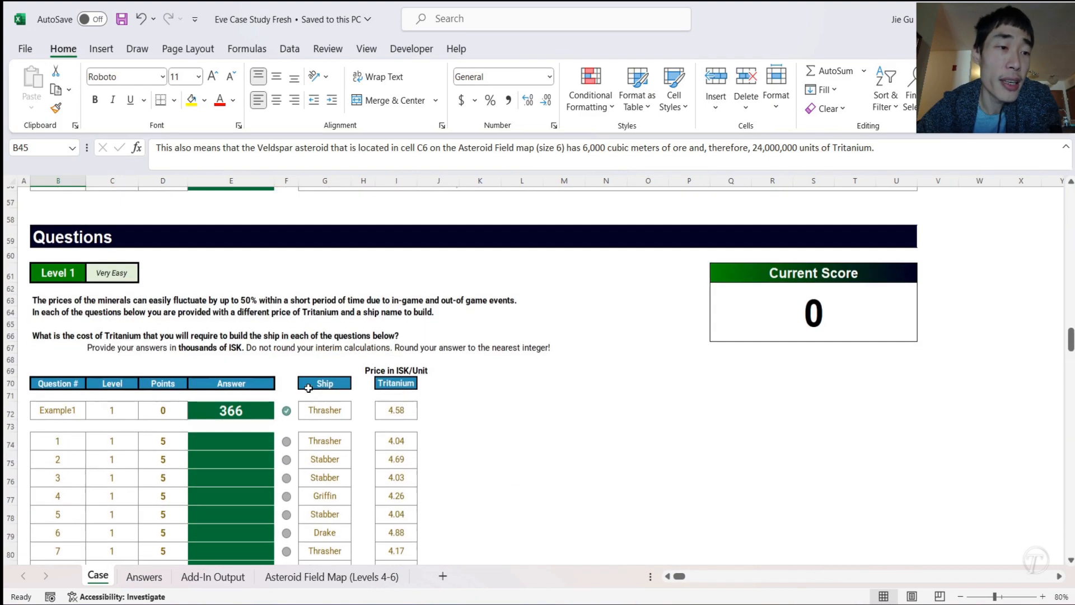
scroll(308, 388, up, 3)
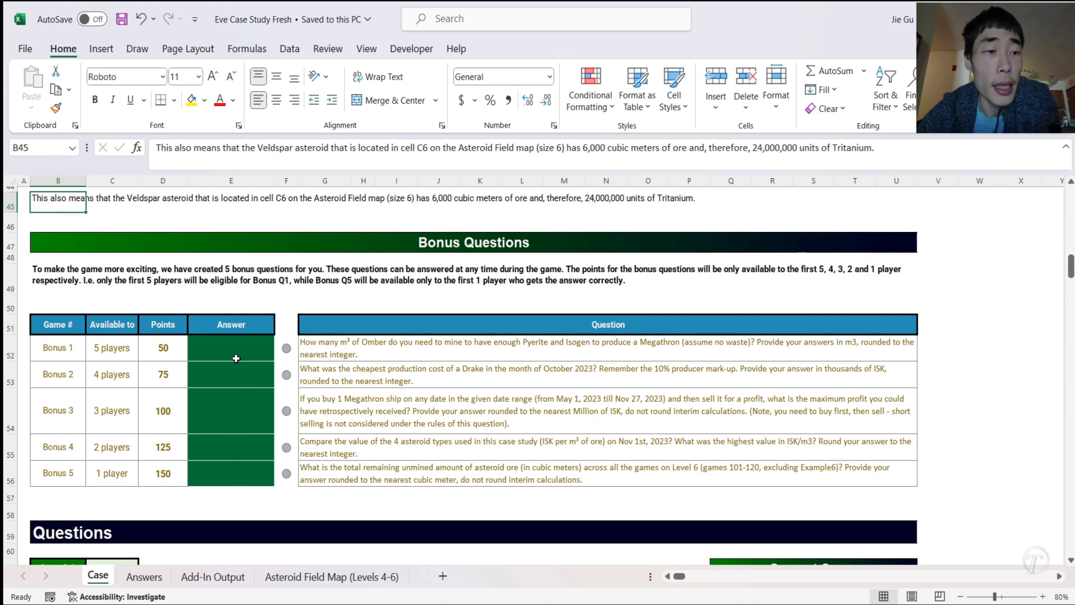
scroll(213, 493, down, 1)
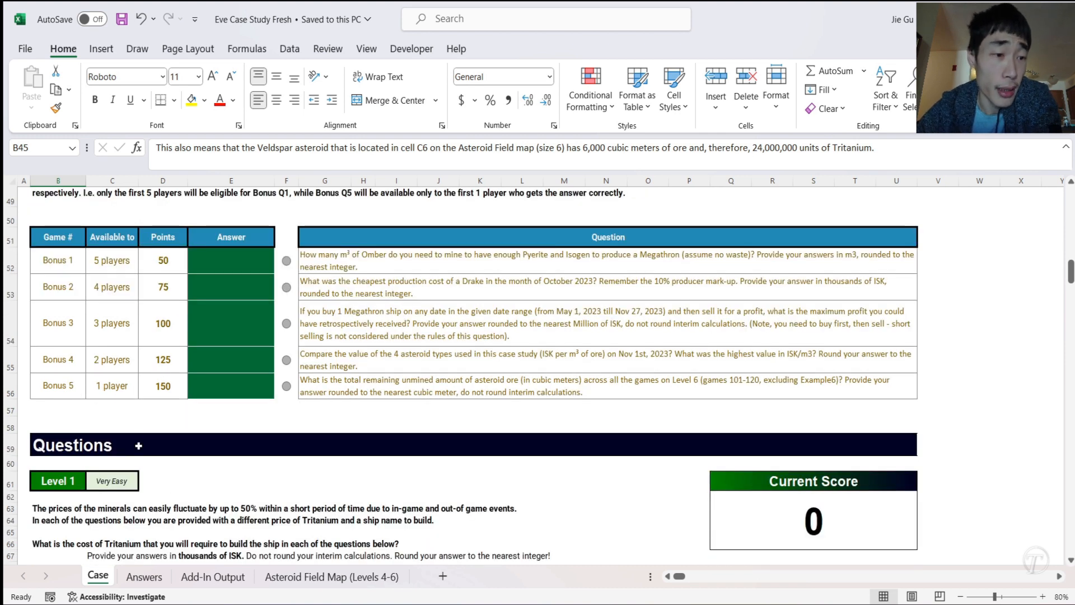
scroll(84, 392, down, 2)
scroll(140, 395, up, 3)
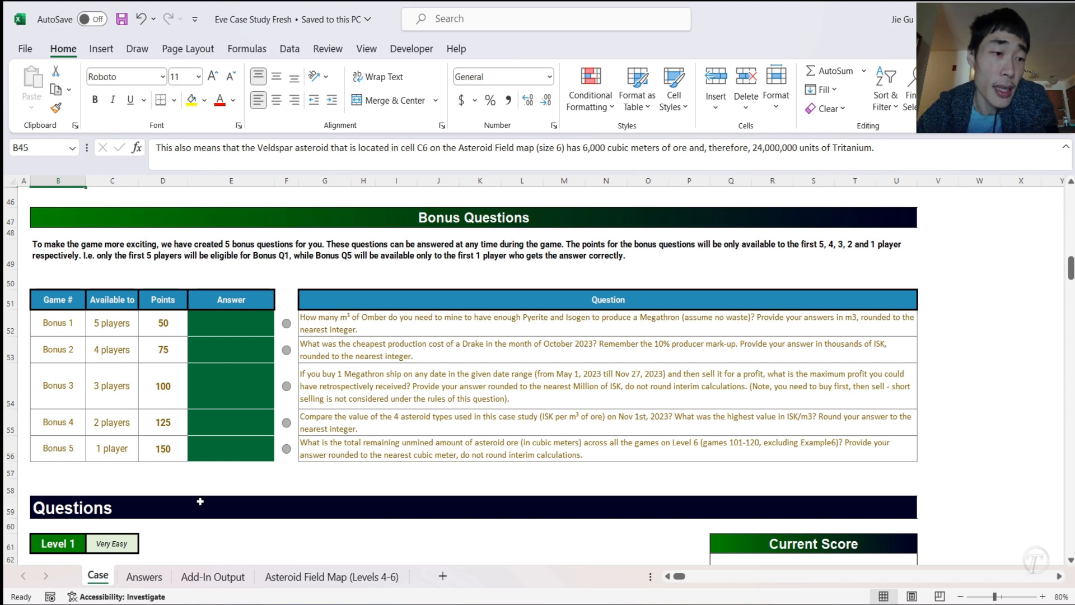
- Review the five bonus questions on the Case sheet and compare them with the Level 1 and Level 2 questions below
scroll(198, 498, down, 2)
scroll(158, 524, down, 1)
scroll(157, 525, up, 2)
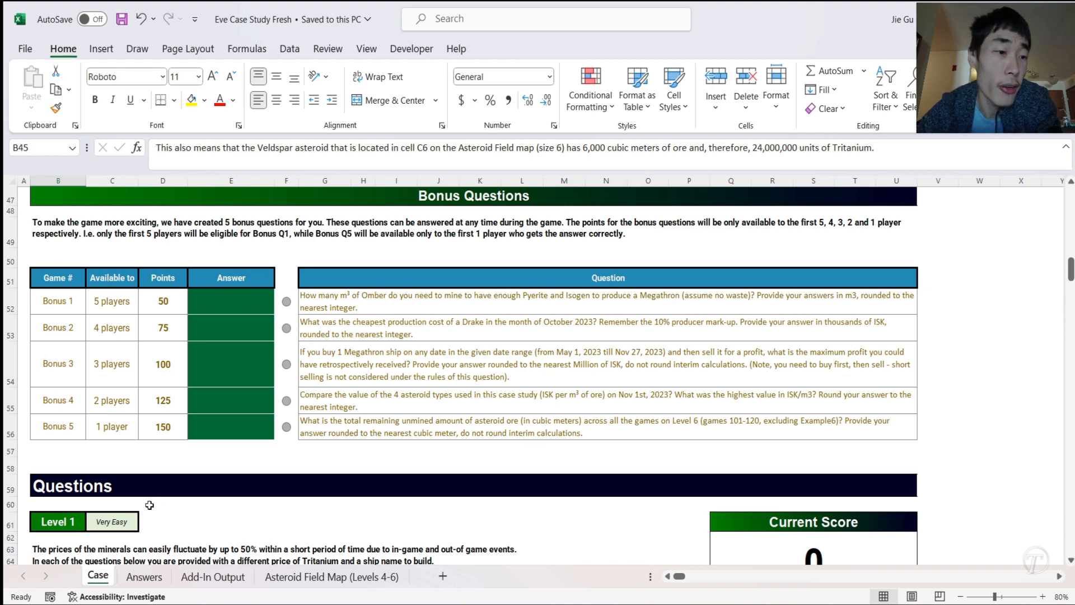
scroll(150, 505, down, 2)
scroll(150, 505, down, 4)
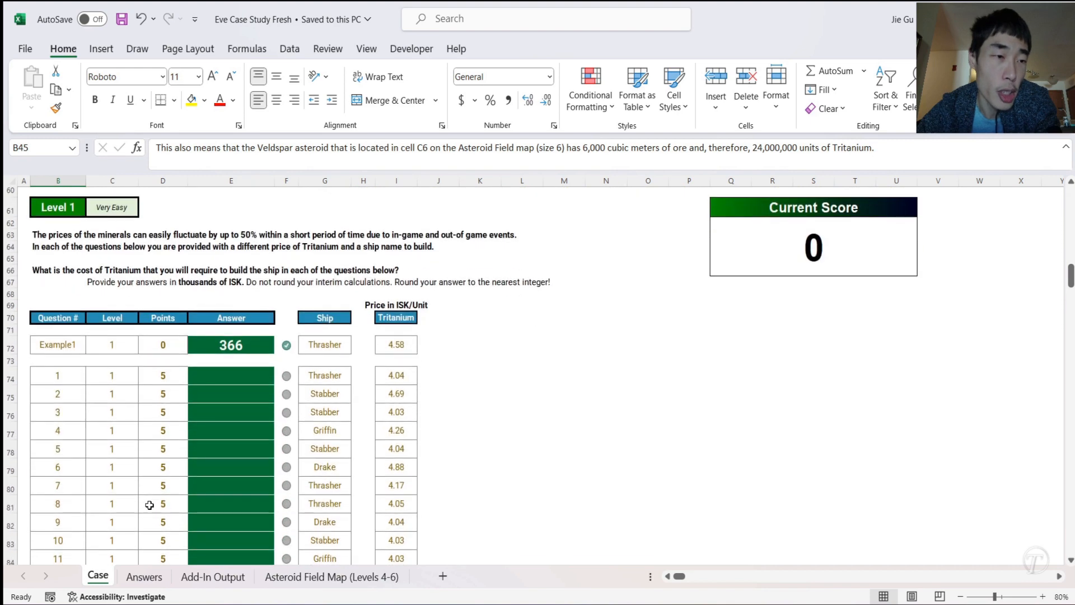
scroll(149, 505, up, 6)
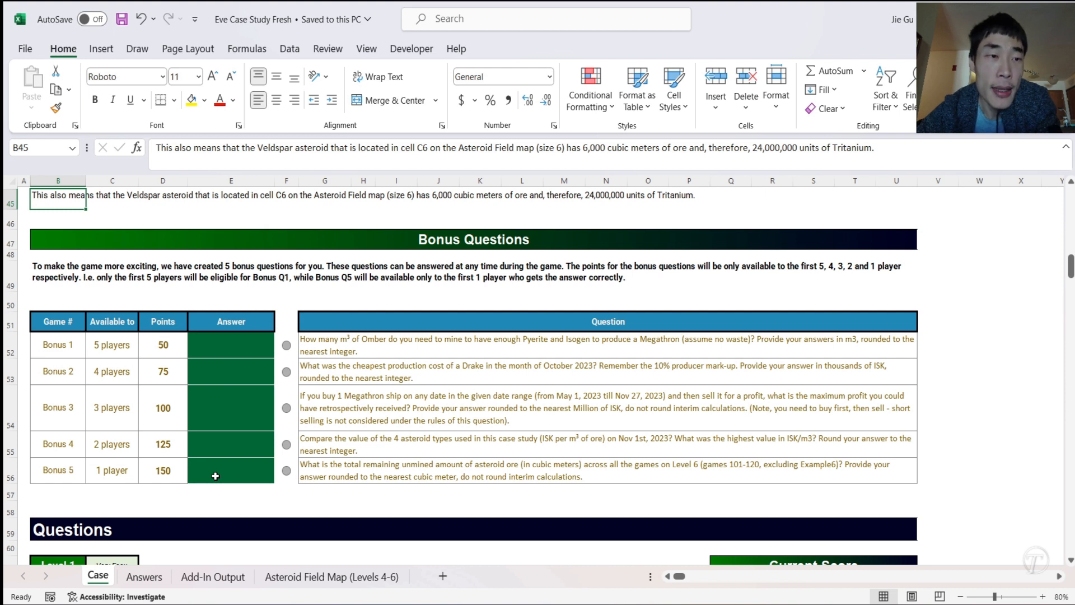
scroll(216, 476, down, 4)
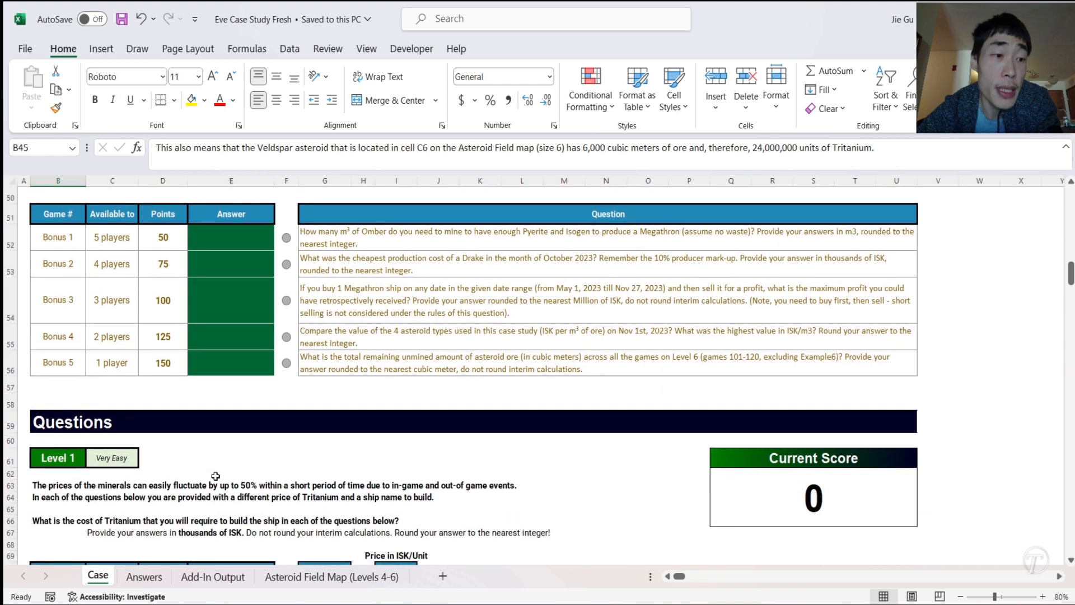
scroll(320, 379, up, 5)
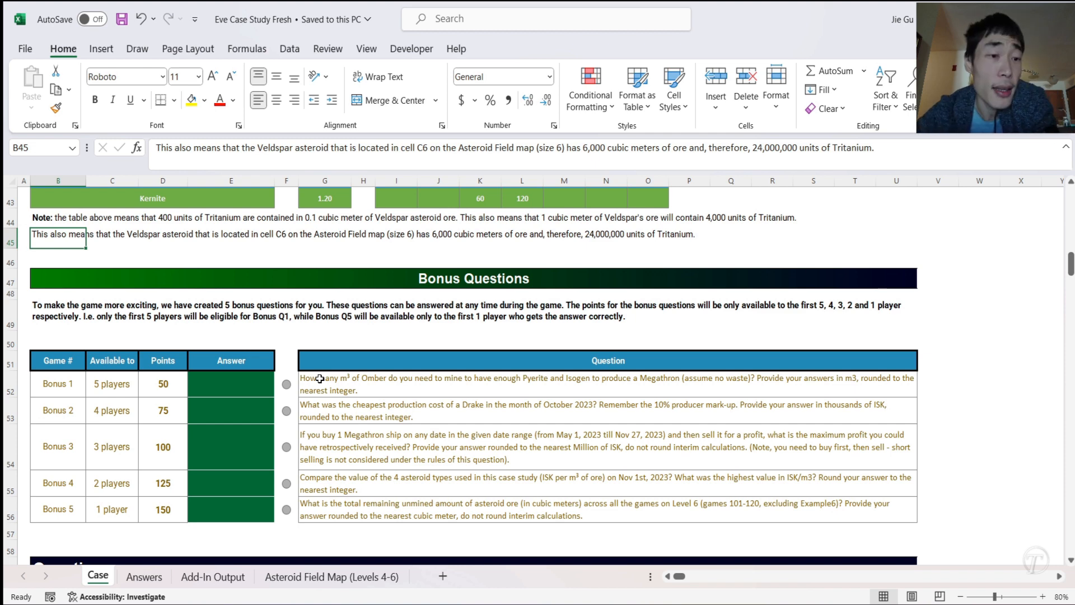
scroll(319, 379, down, 1)
scroll(320, 379, down, 13)
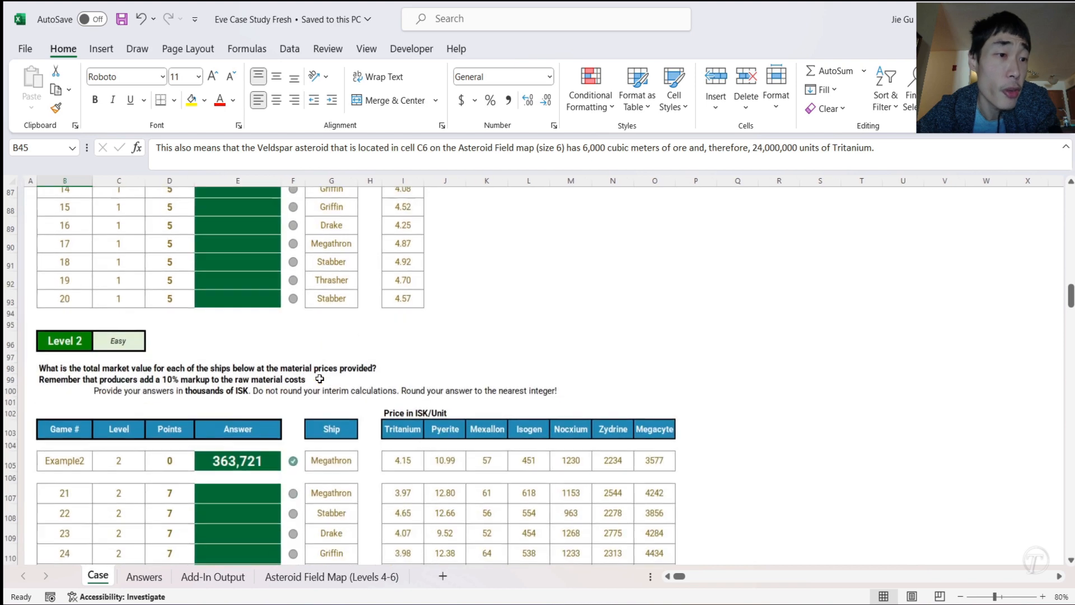
scroll(320, 378, up, 12)
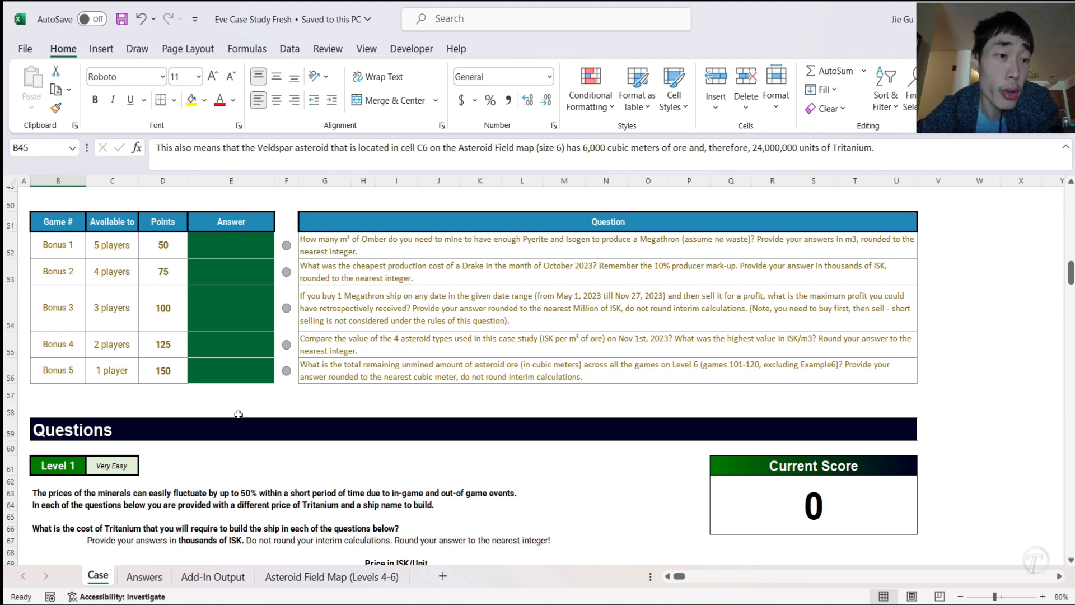
mouse_move(788, 604)
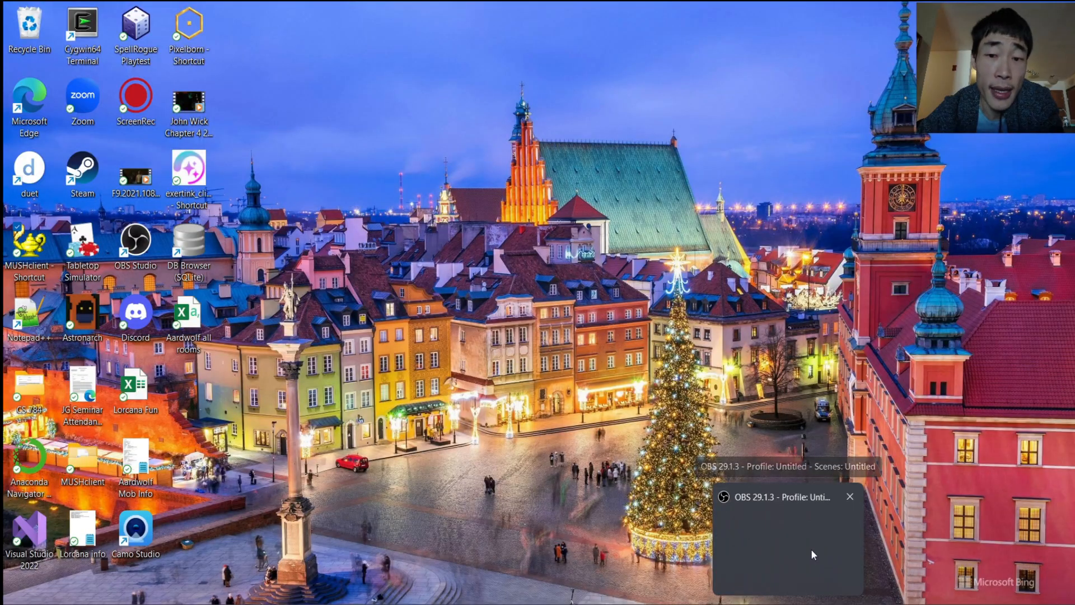
click(811, 549)
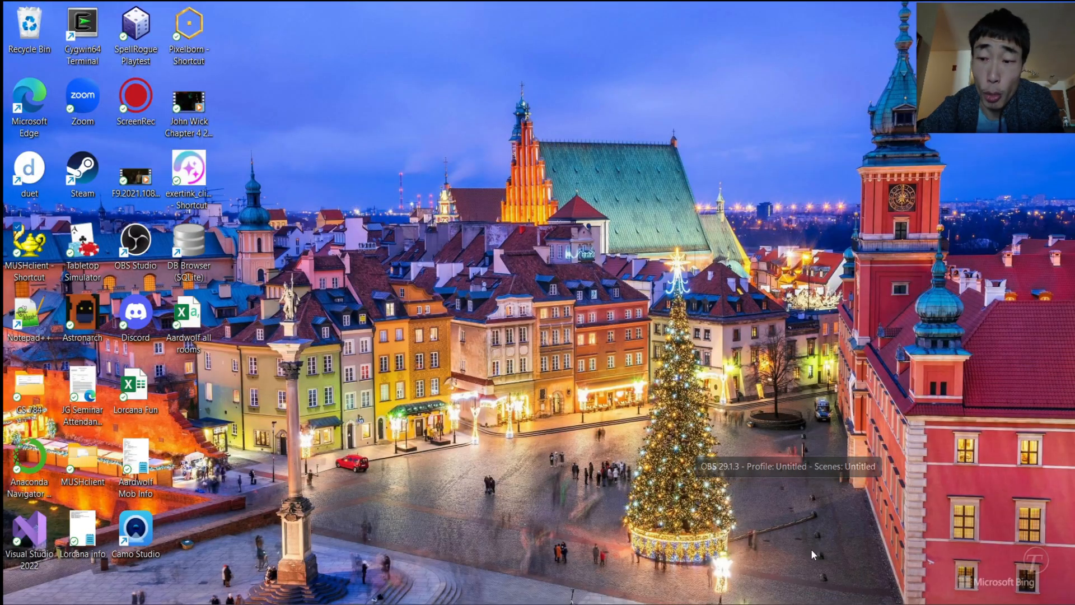
mouse_move(788, 604)
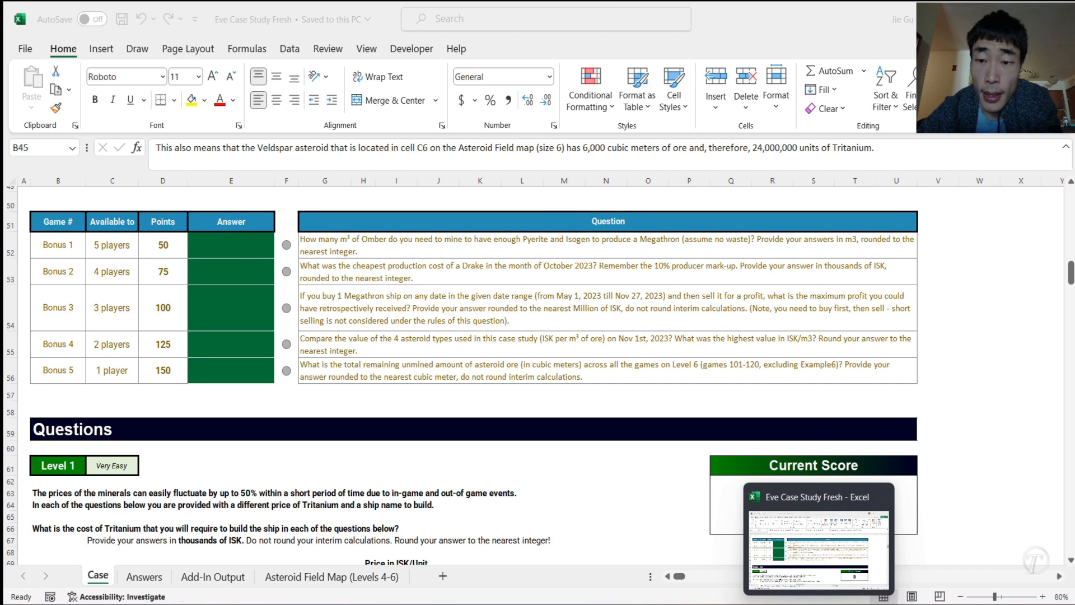
click(825, 585)
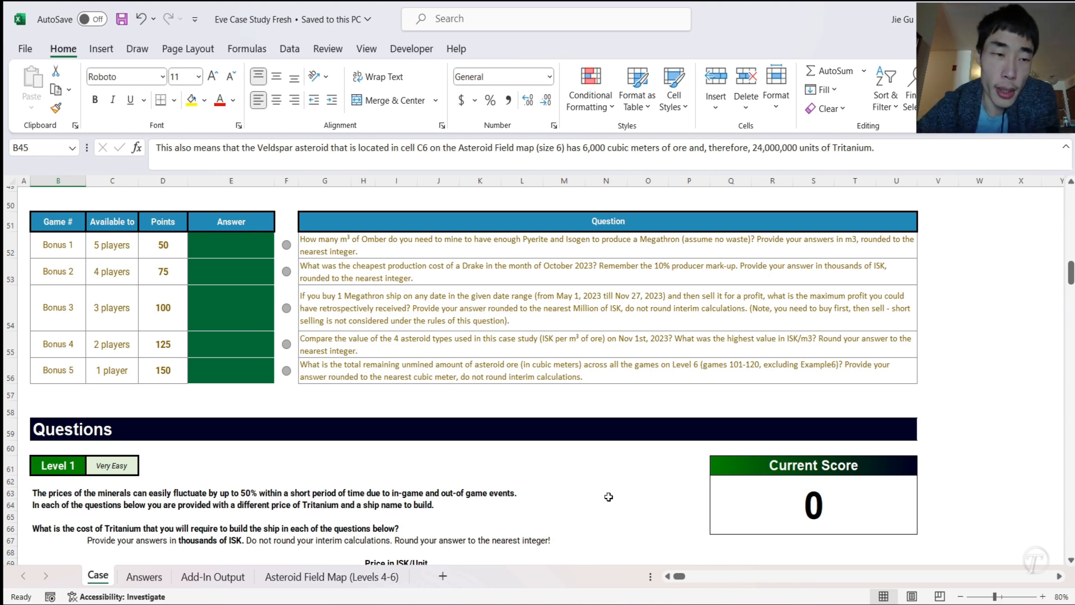
- Examine the Level 1 instructions and the ship and Tritanium price given for Example1
scroll(608, 496, down, 3)
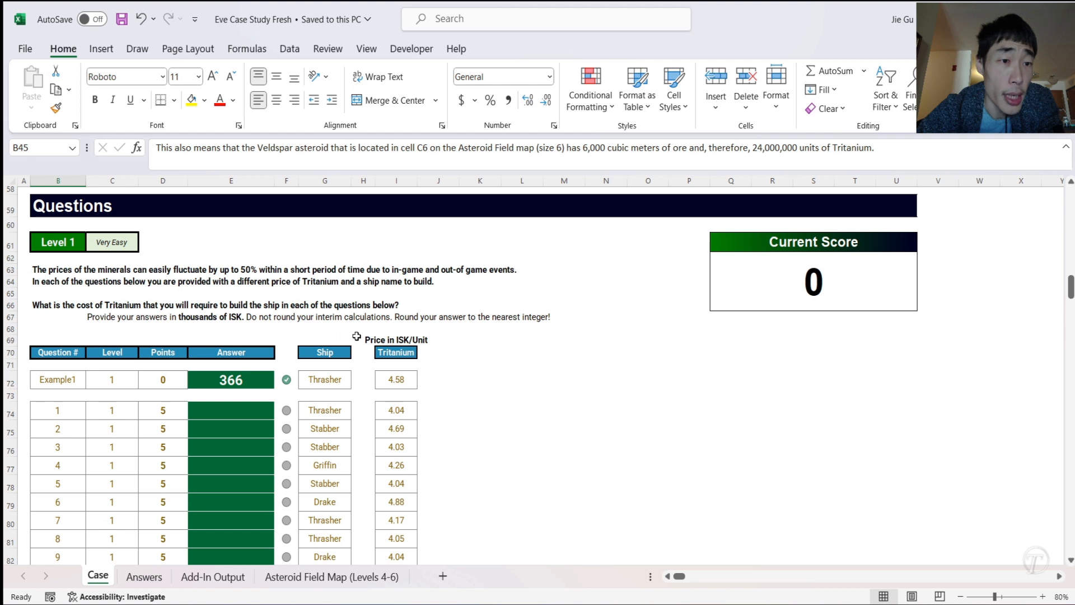
click(329, 384)
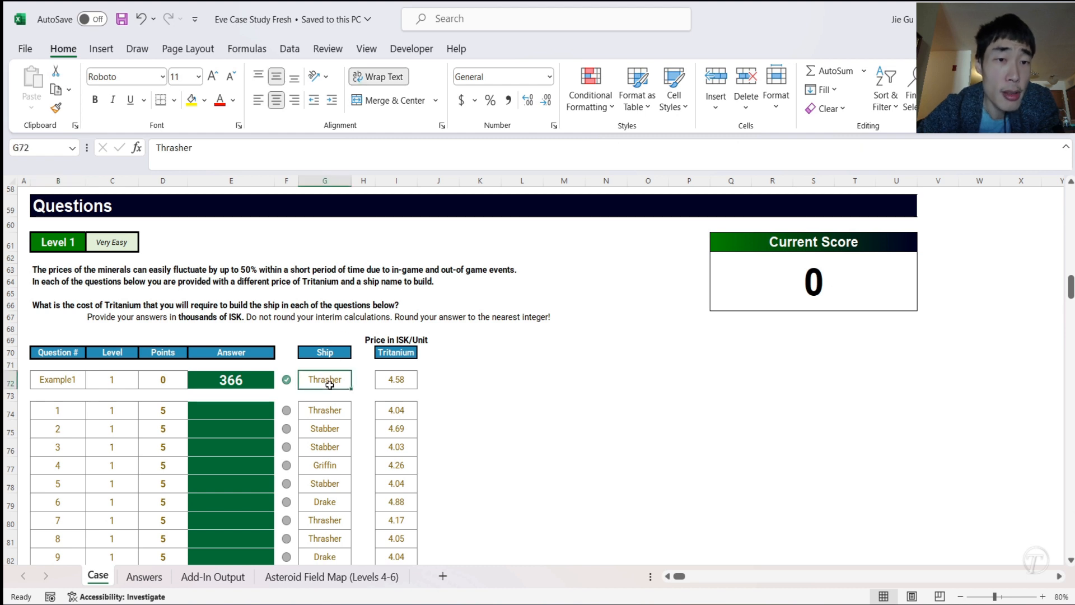
click(398, 378)
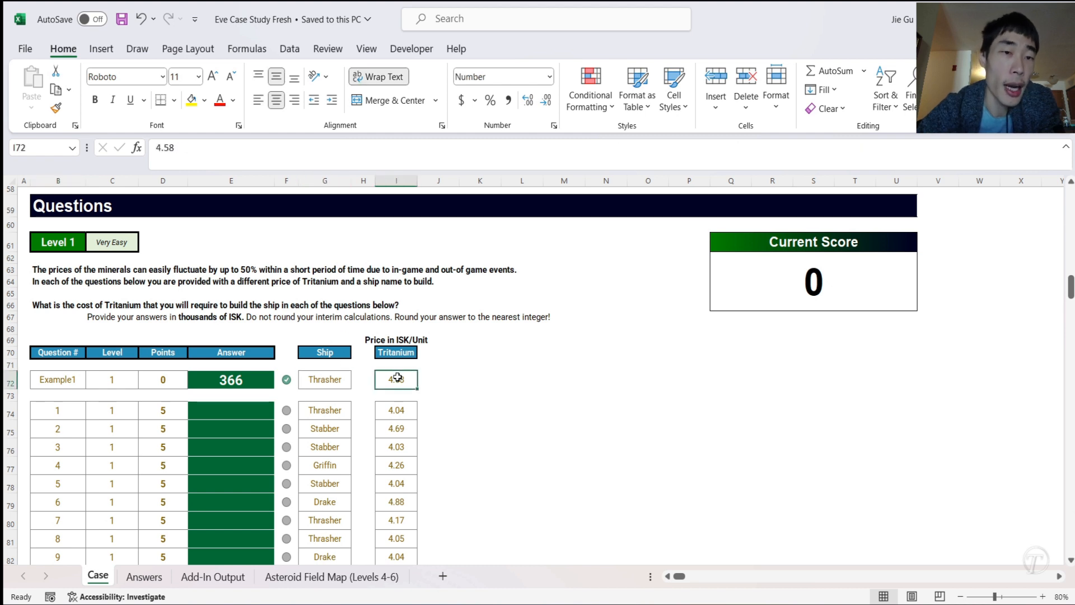
click(327, 385)
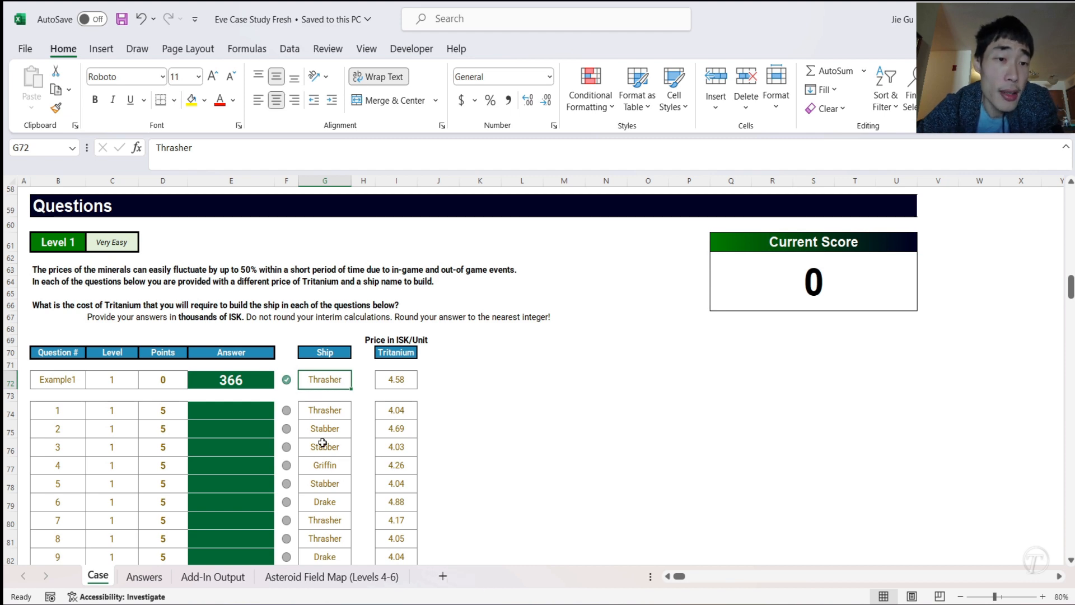
scroll(331, 401, down, 1)
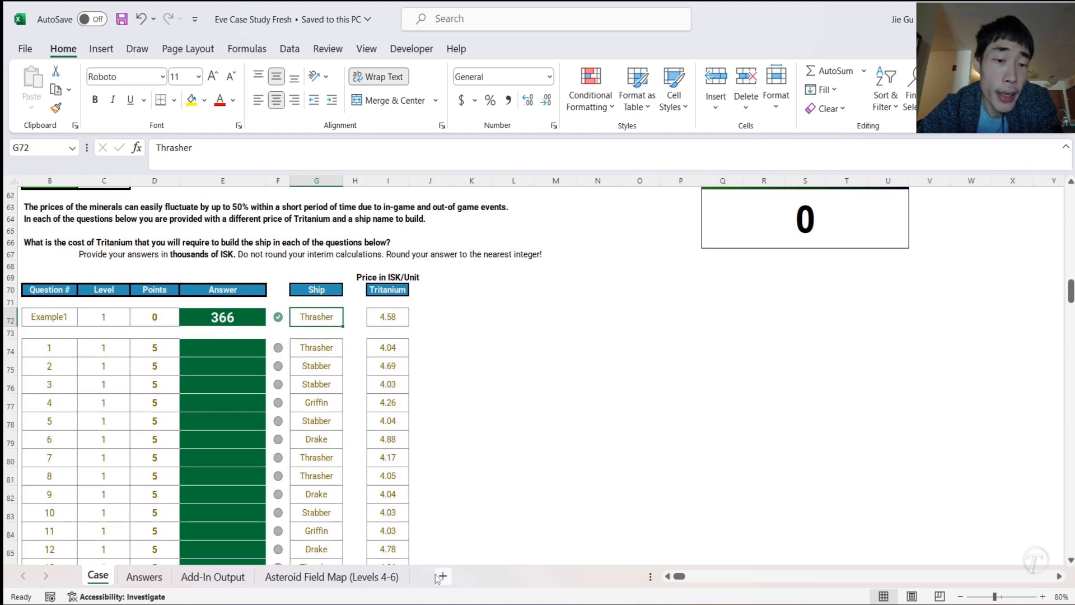
- Copy the Main Spaceship Types table with its required minerals (B31:O36) and paste it as values at A1 of a new sheet
scroll(443, 457, up, 10)
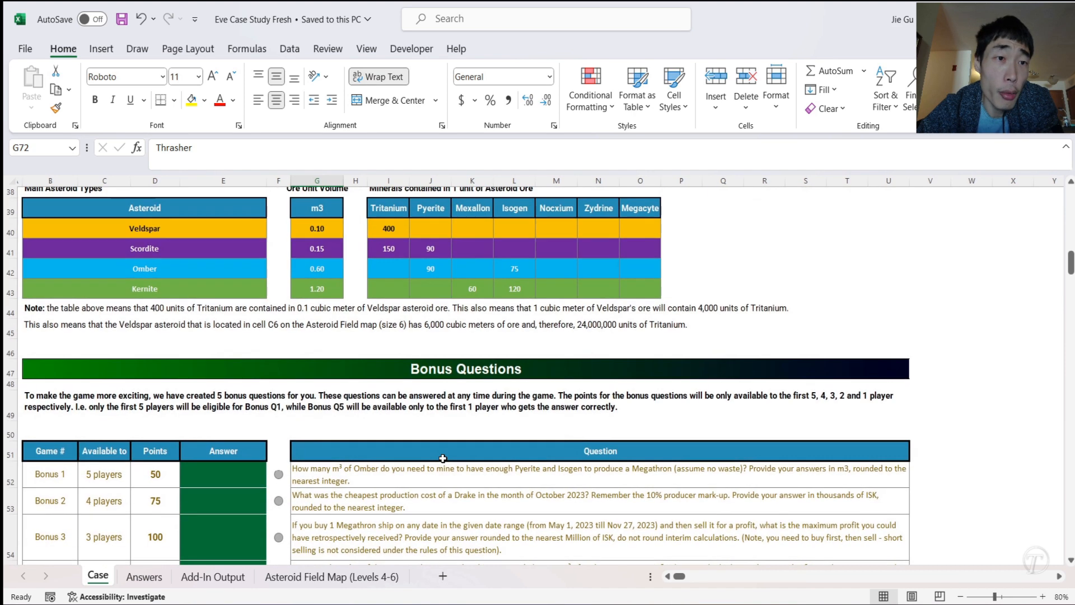
scroll(443, 459, up, 1)
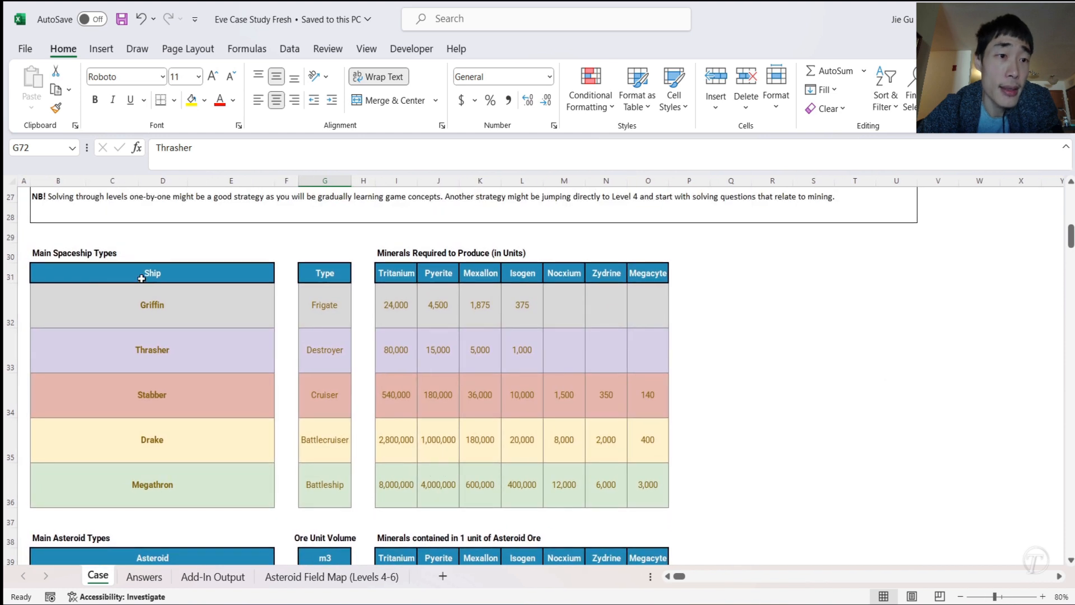
drag(141, 274, 650, 495)
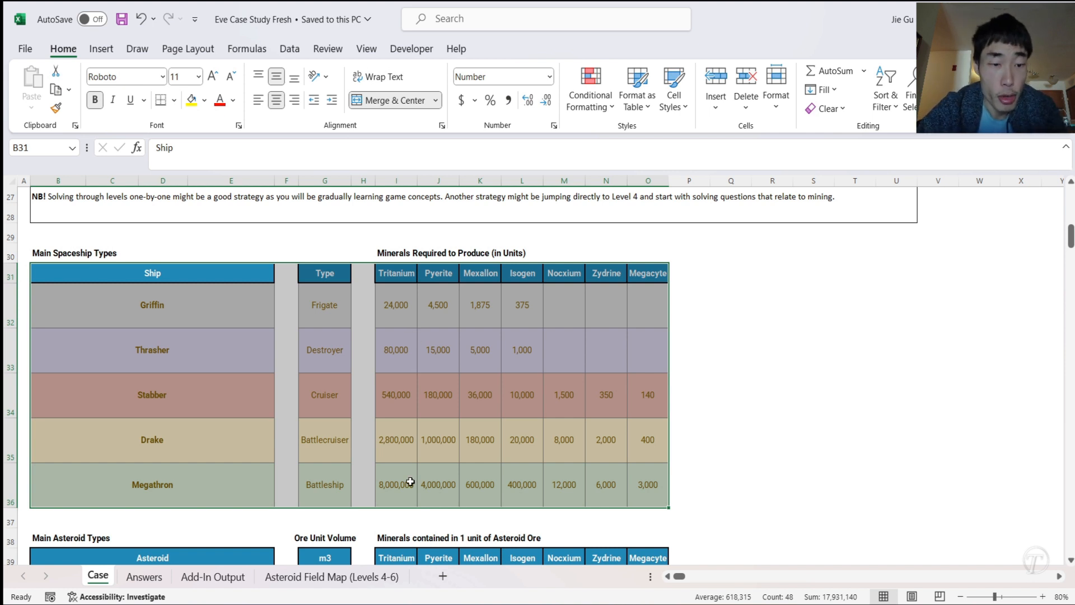
key(ctrl+c)
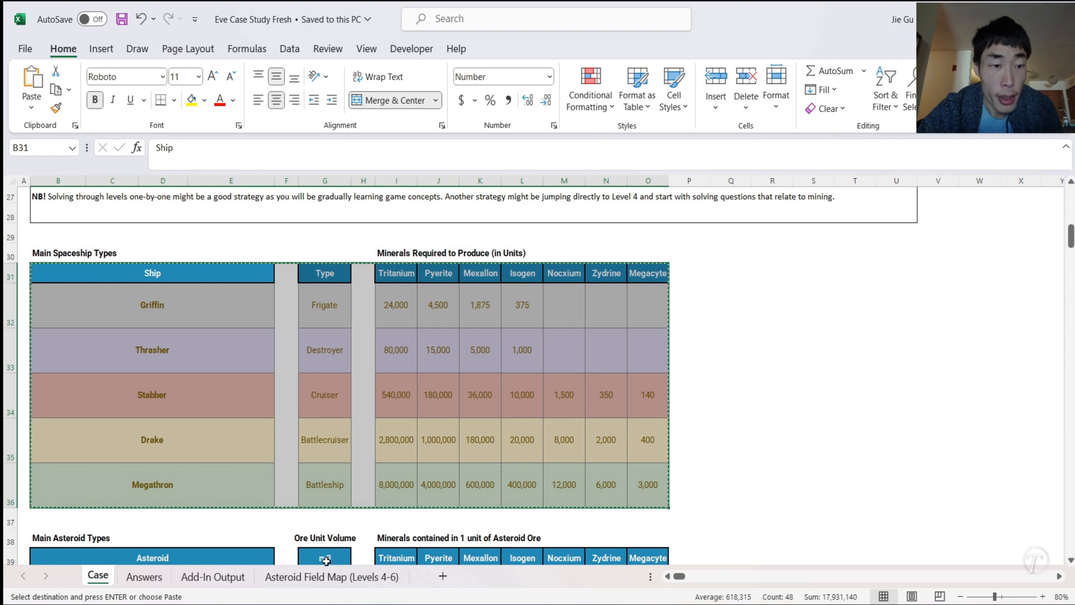
click(443, 576)
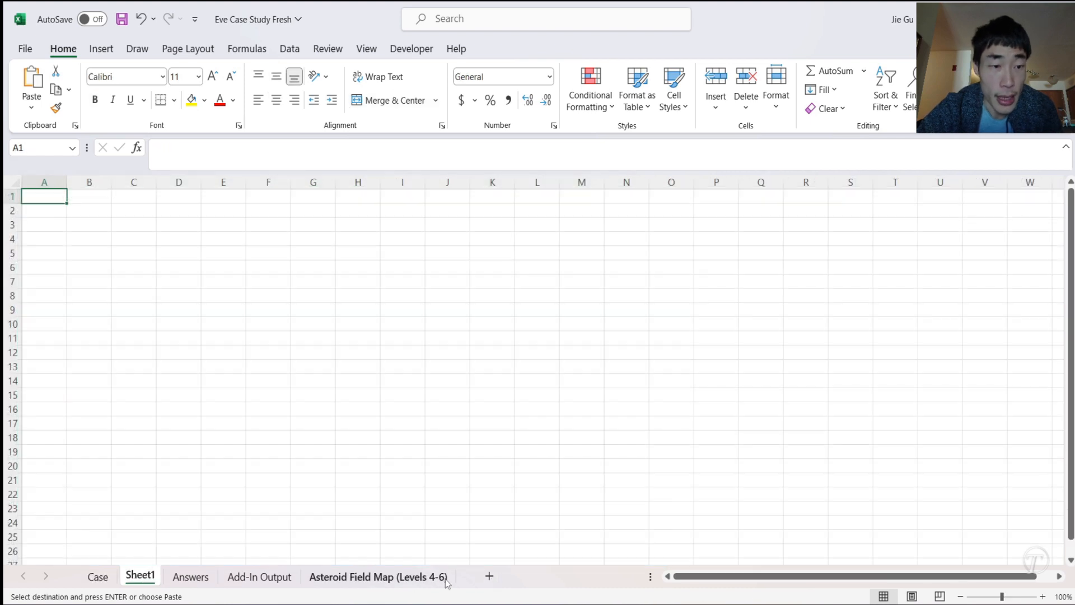
right_click(54, 200)
click(109, 232)
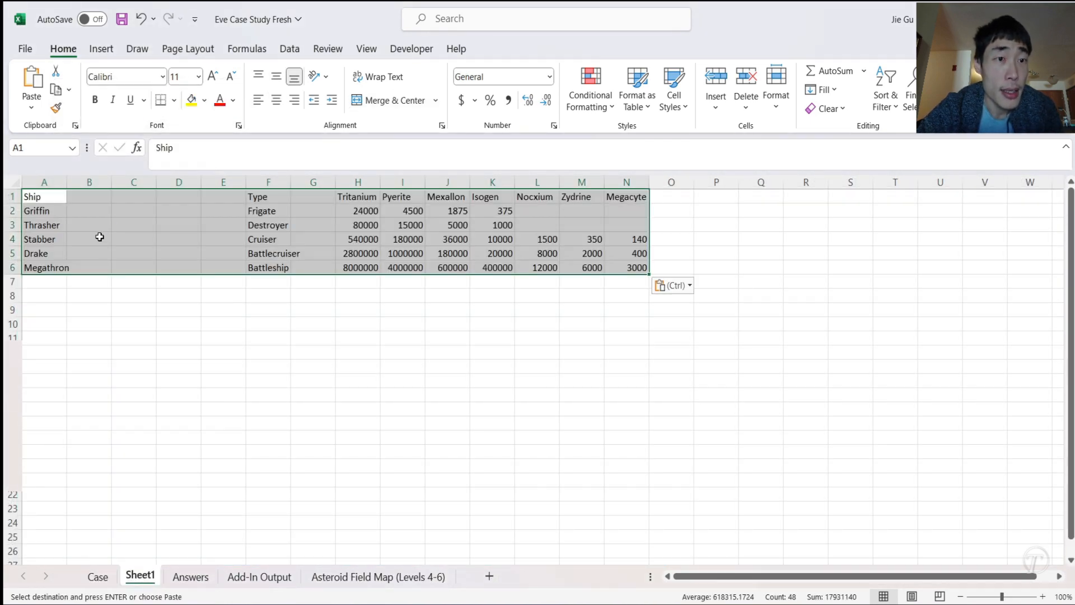
- Delete the empty columns between Ship and Type and the empty column between Type and Tritanium on Sheet1
click(90, 266)
drag(89, 183, 231, 183)
right_click(232, 185)
click(268, 352)
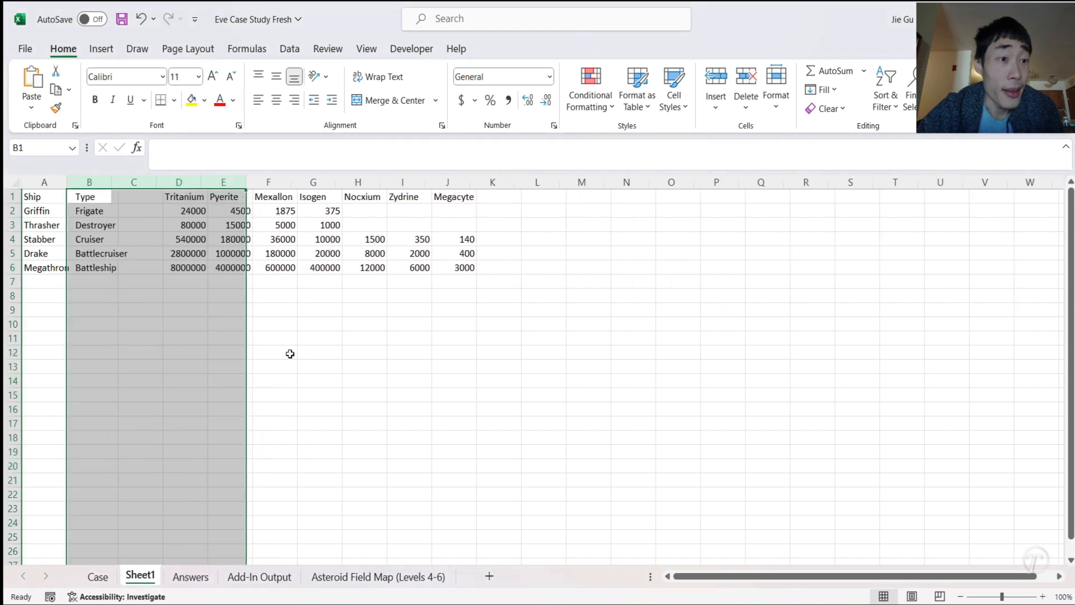
click(139, 182)
right_click(140, 183)
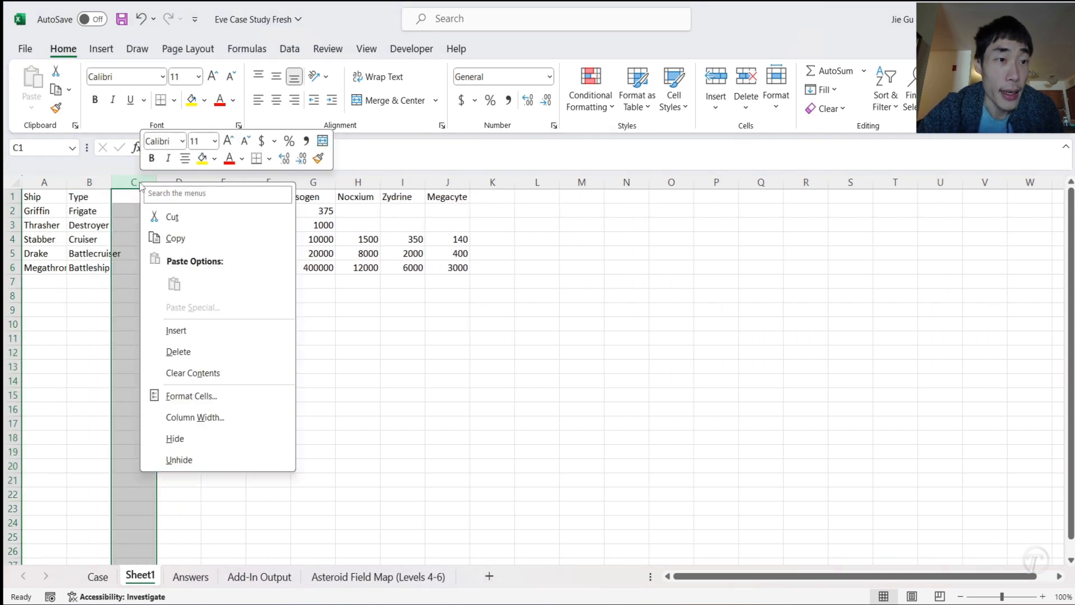
click(210, 357)
click(75, 241)
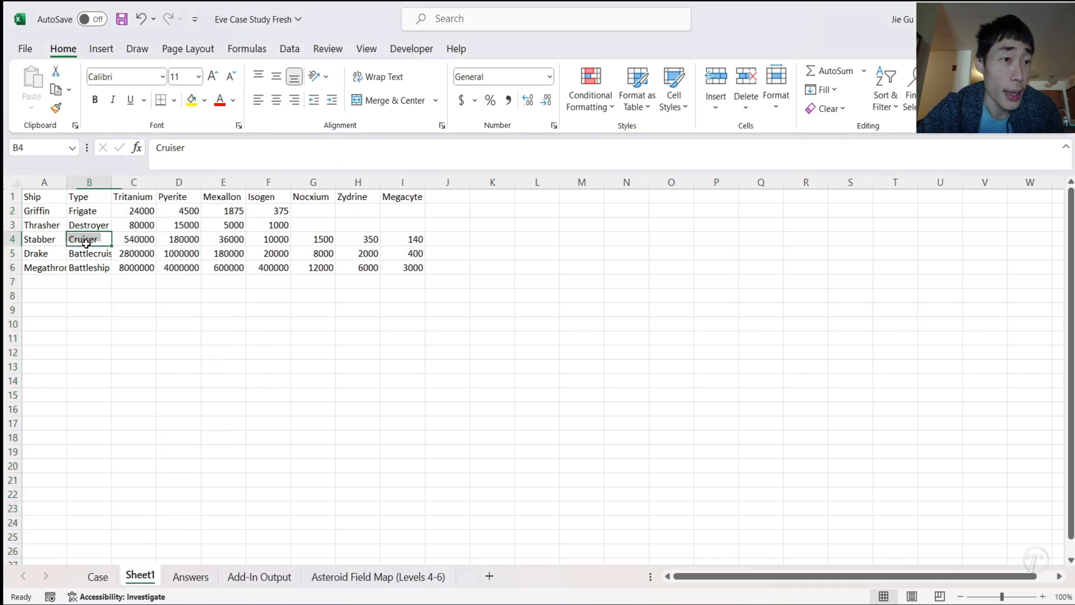
- Delete the Type column from the ship table on Sheet1, leaving the mineral columns directly beside the ship names
right_click(89, 183)
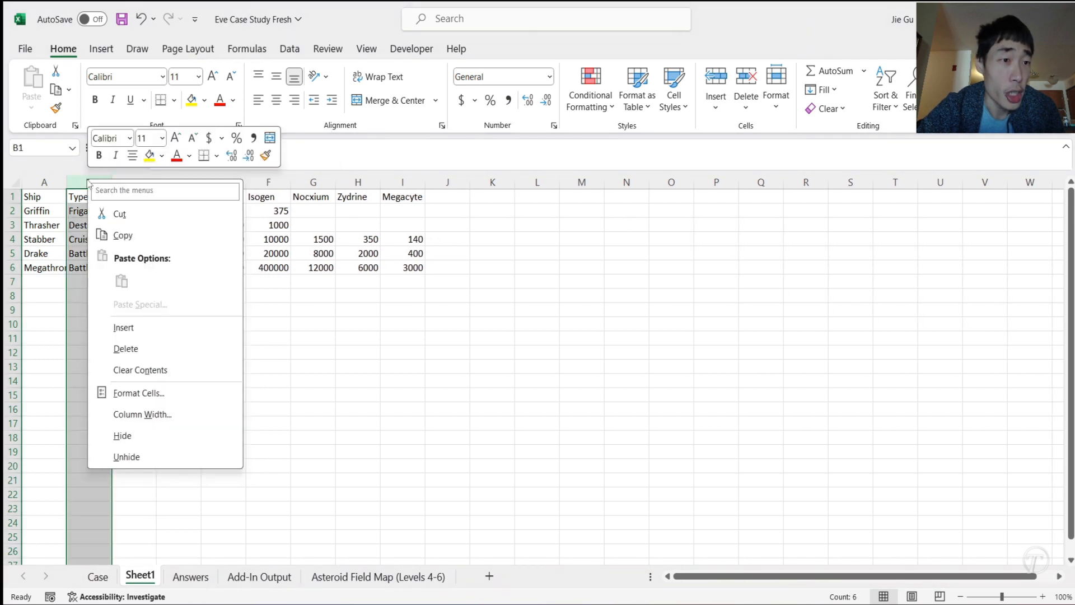
click(150, 347)
click(37, 215)
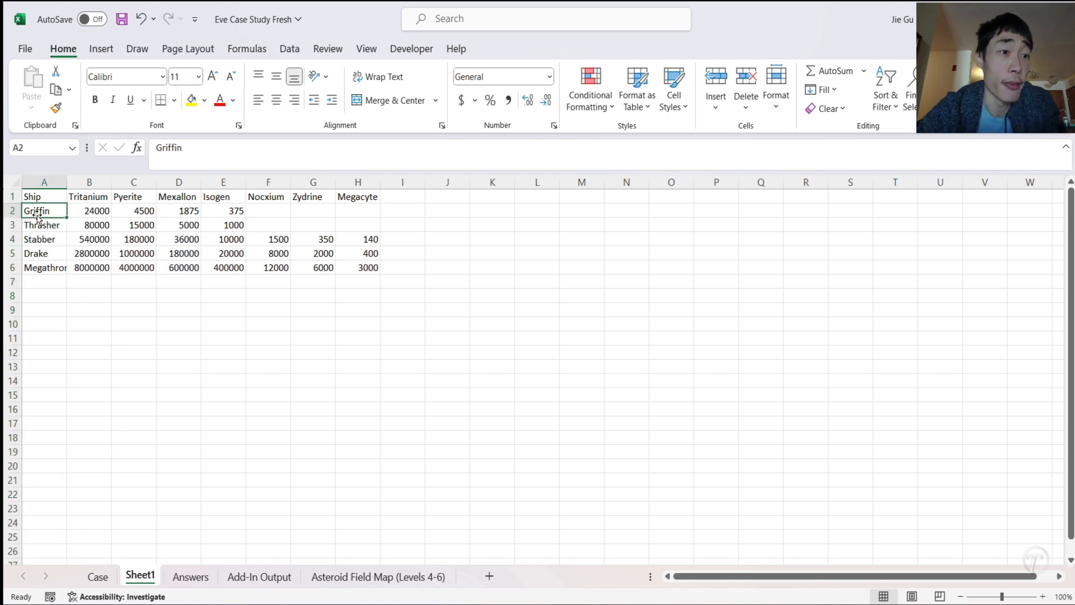
click(55, 194)
drag(54, 194, 364, 270)
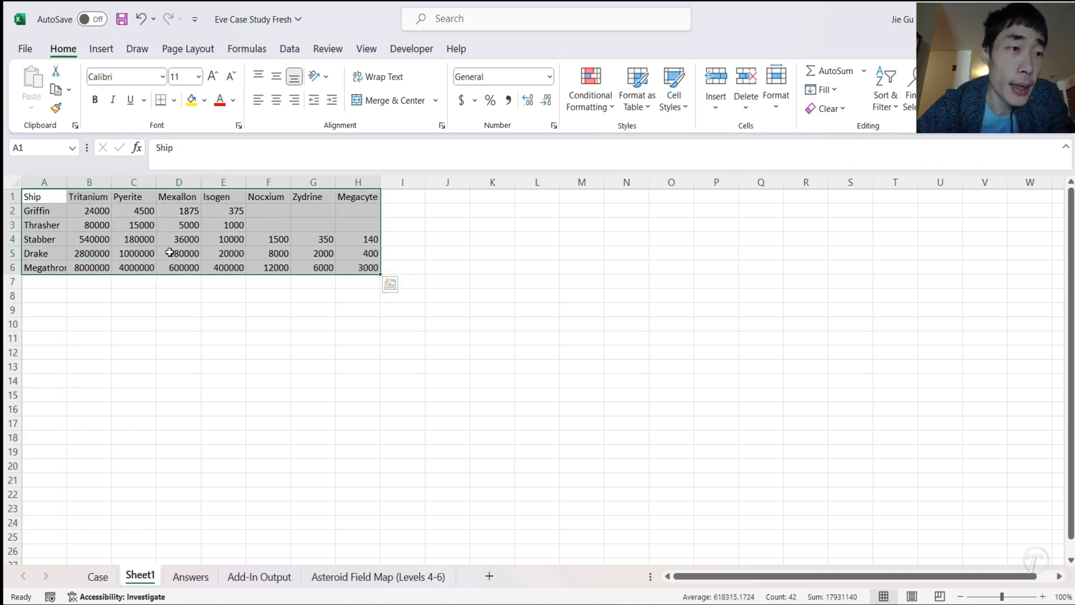
click(39, 212)
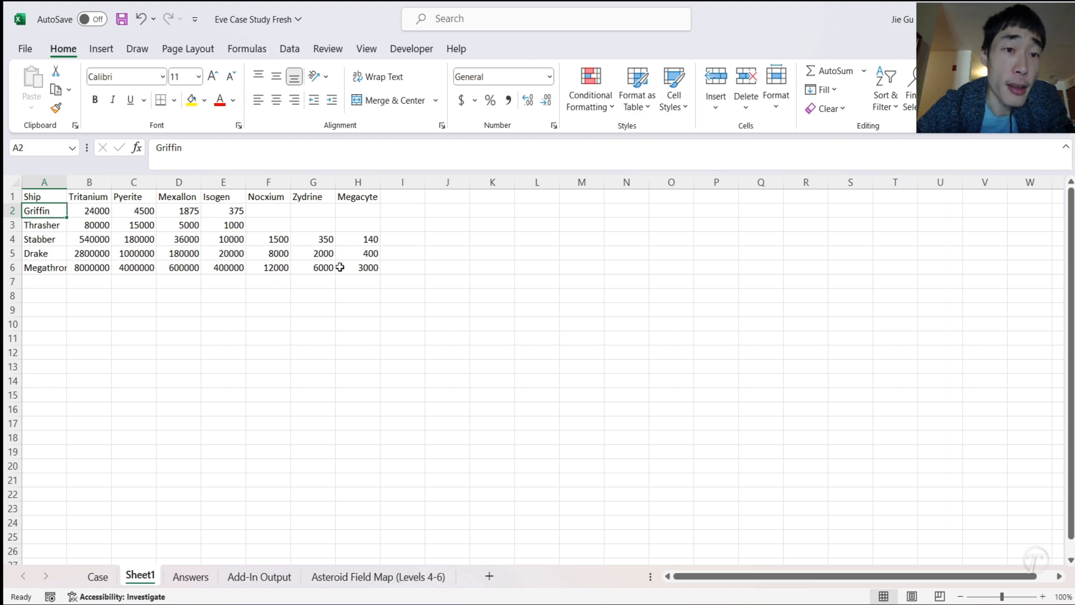
- On the Case sheet, enter the heading "Amount of Tritanium Need for ship" in K69 beside the Level 1 table
click(110, 571)
scroll(391, 406, down, 6)
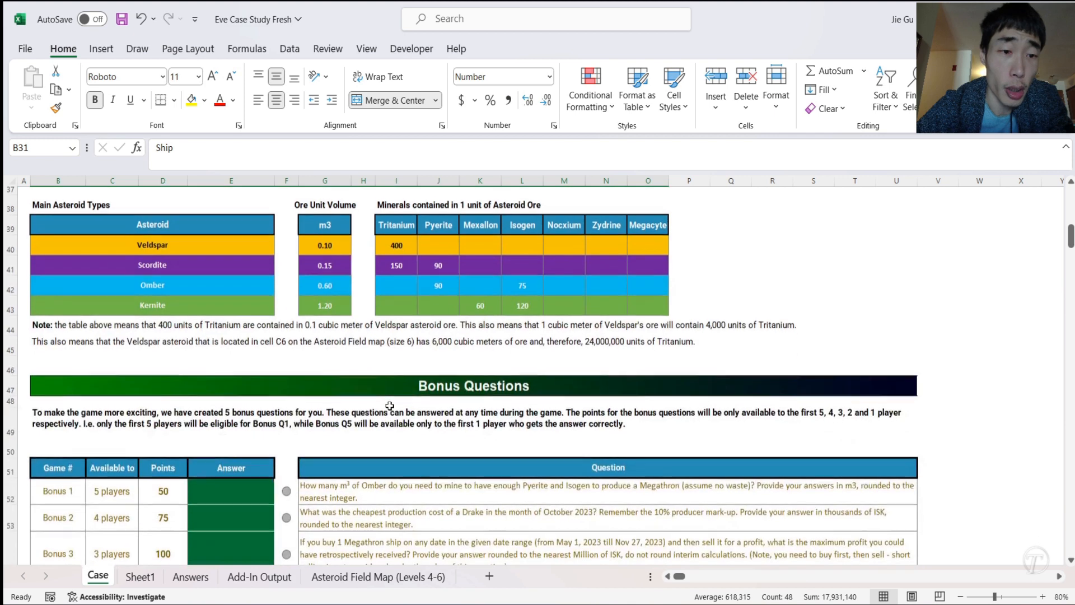
scroll(390, 406, down, 7)
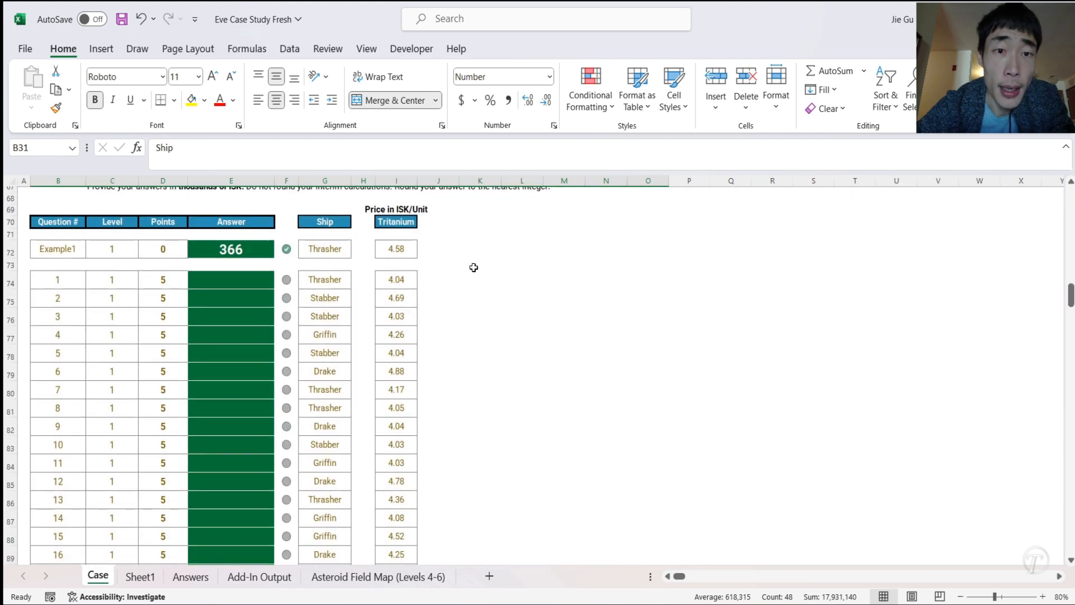
click(502, 209)
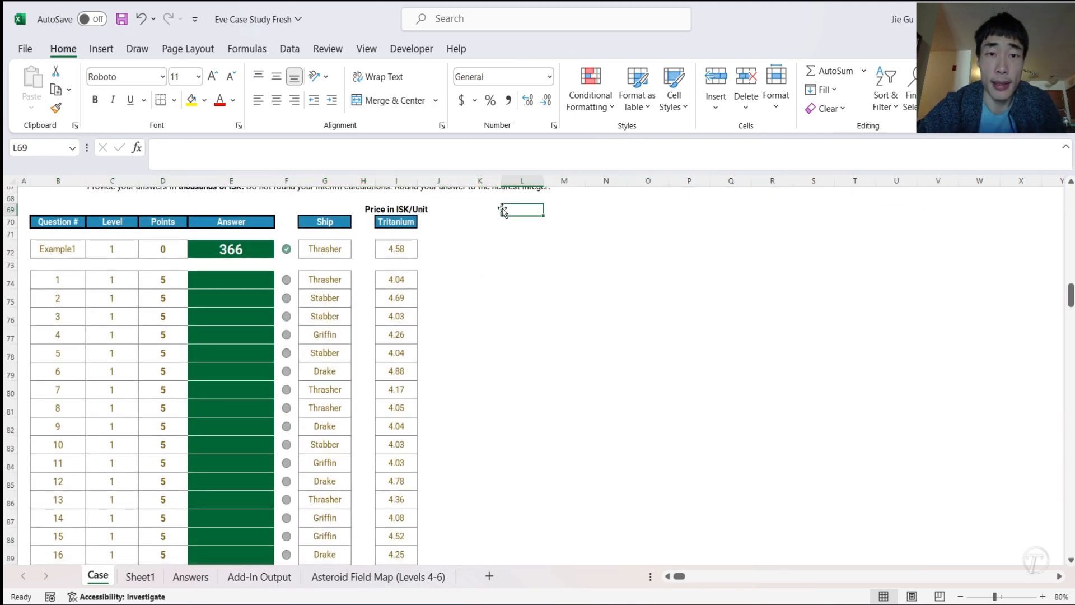
click(487, 209)
text(Amoun)
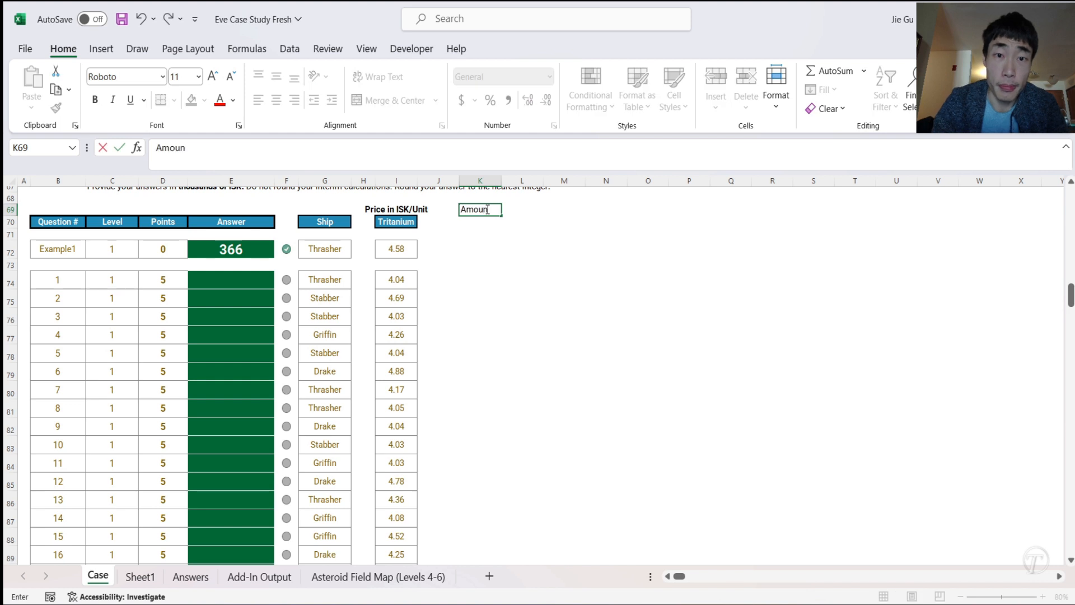
text(t of Tritan)
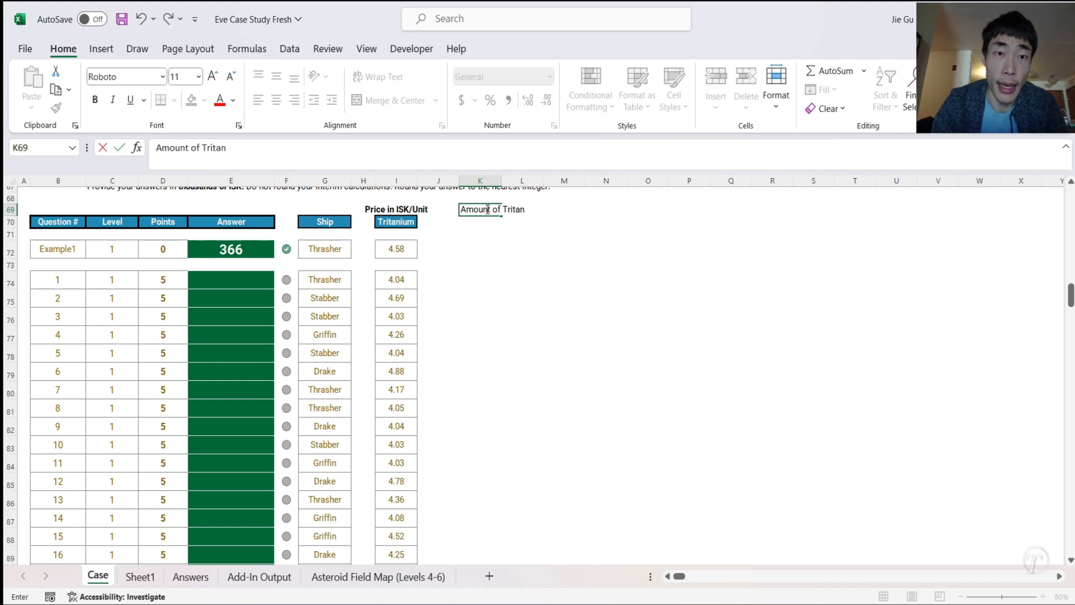
text(ium Need for ship)
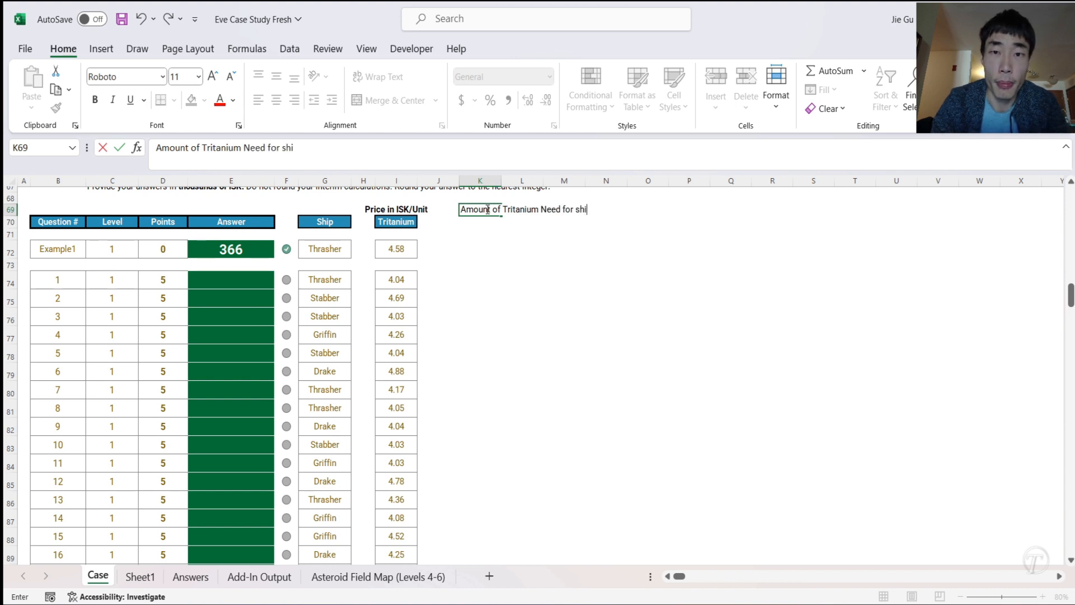
key(Return)
- Add the subheading "Tritanium" in K70 under the amount heading
text(S)
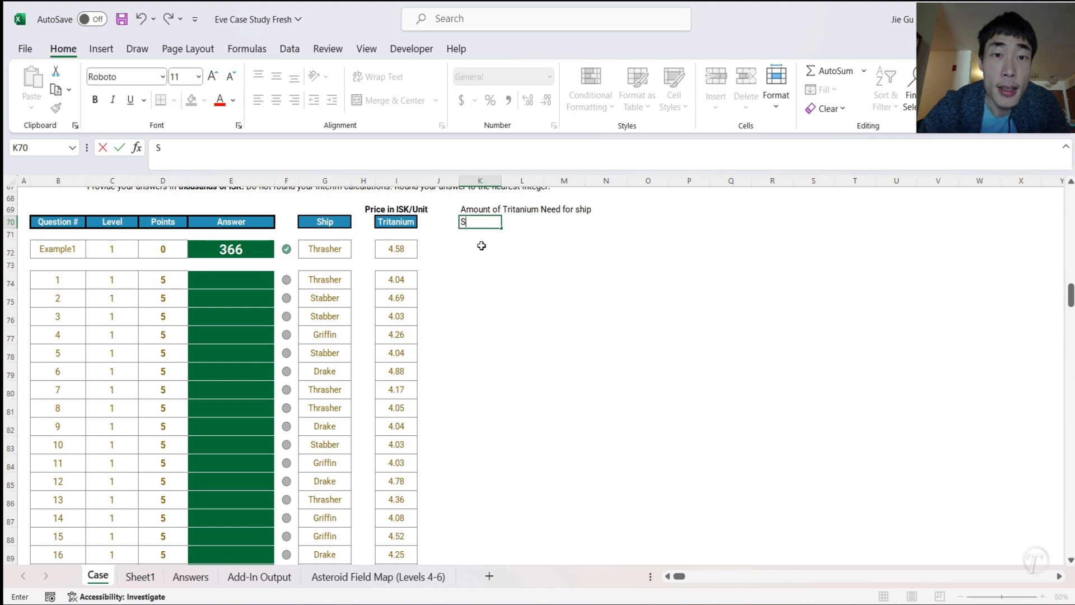
text(ritanium)
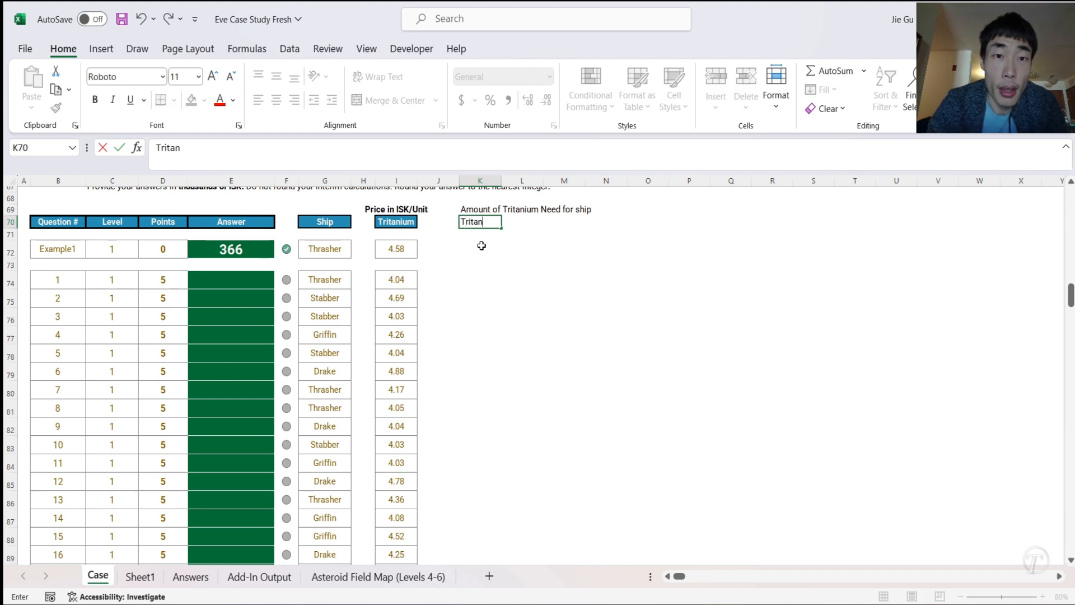
key(Return)
key(Return)
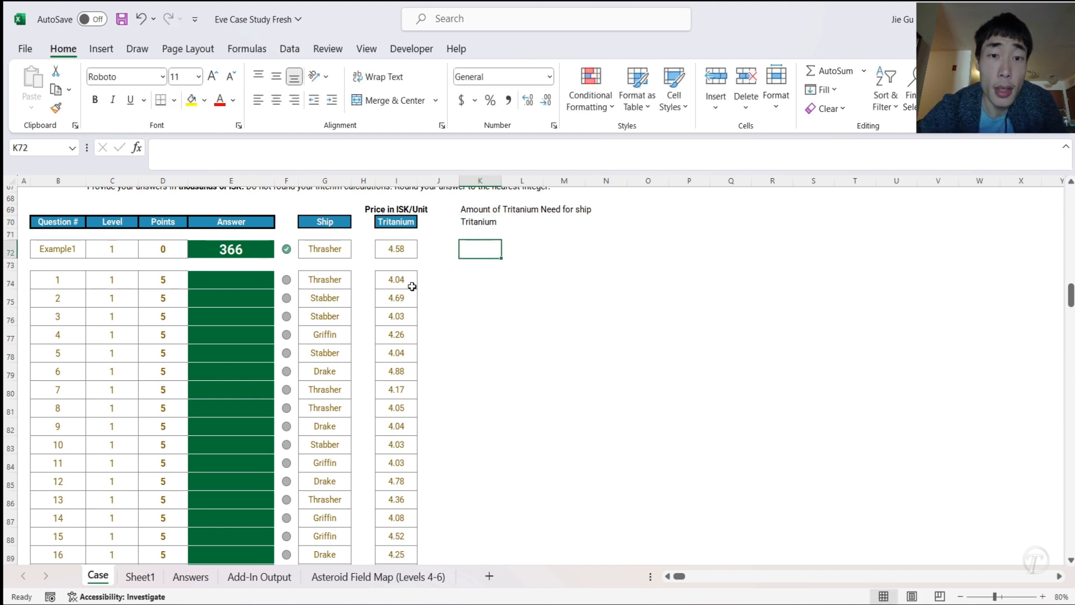
- In K72, build =XLOOKUP(G72,Sheet1!A:A,Sheet1!B:B) to look up the Tritanium amount required by the Example1 ship
text(=)
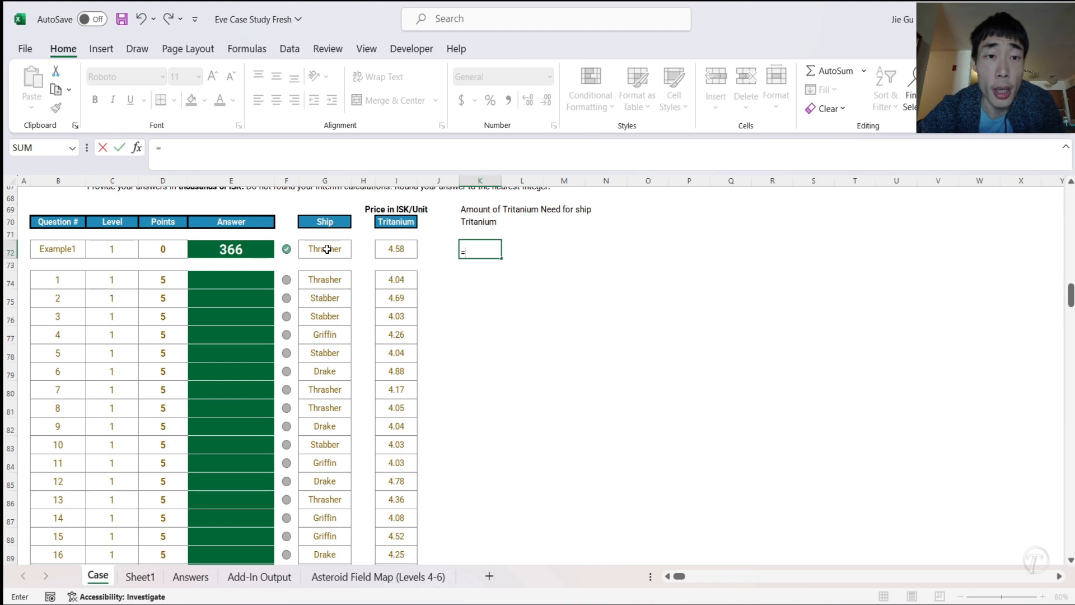
text(XL)
key(Tab)
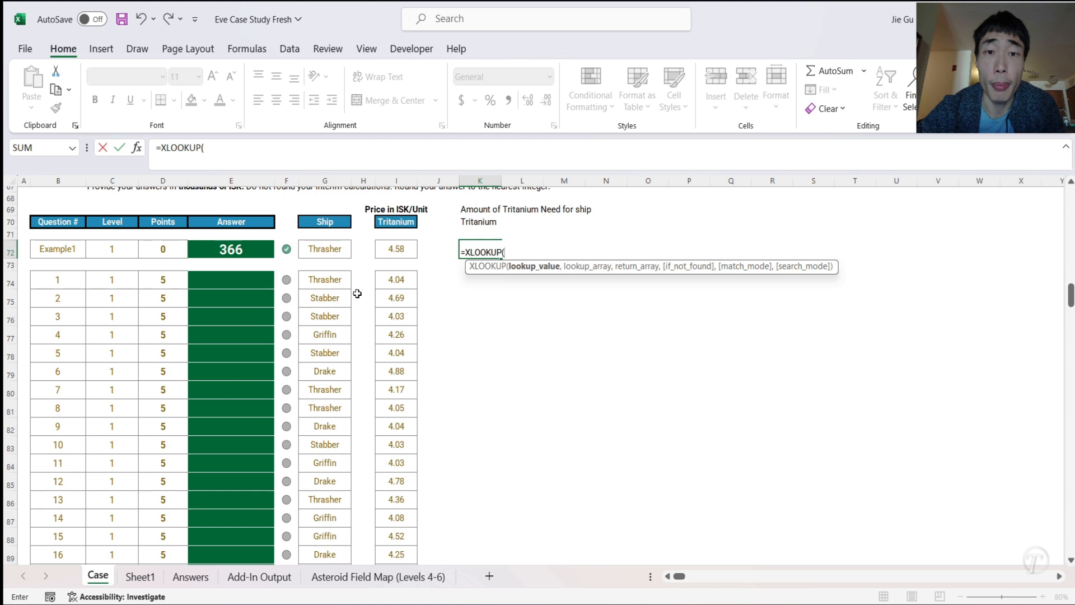
click(327, 255)
text(,)
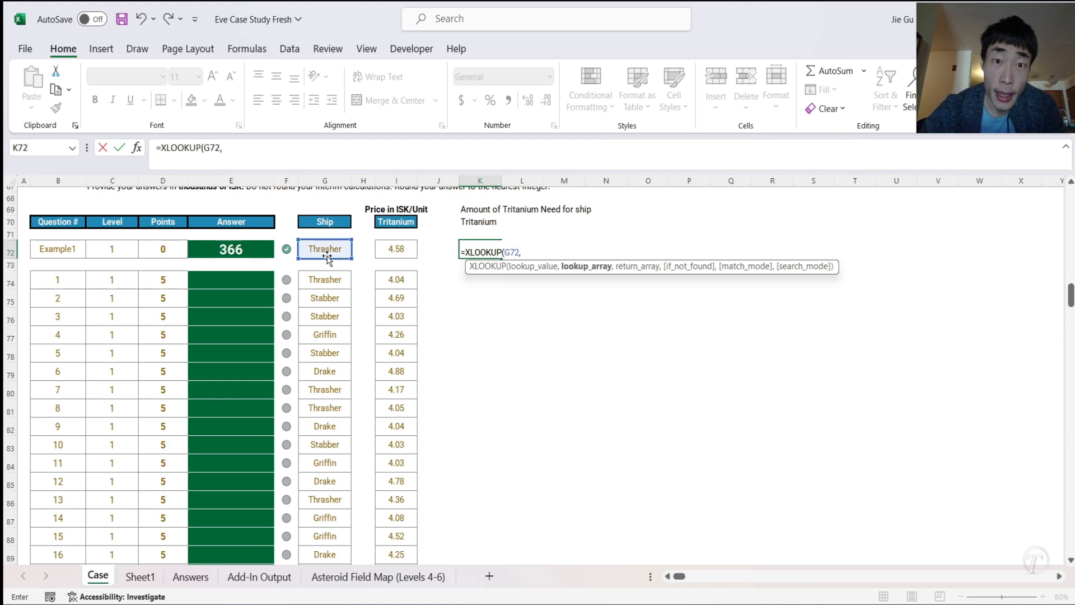
click(147, 576)
click(45, 181)
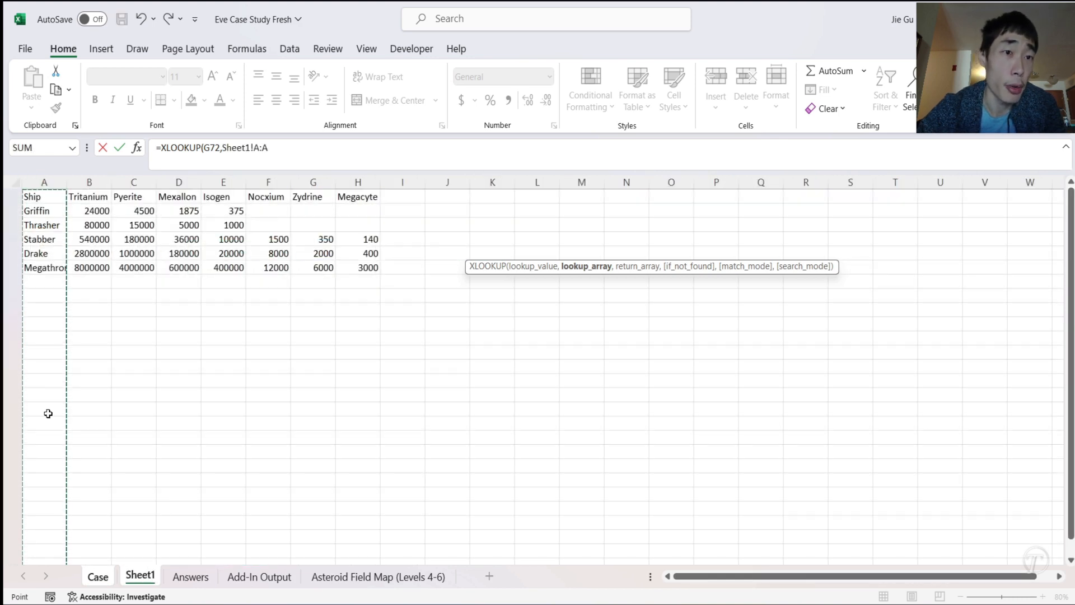
text(,)
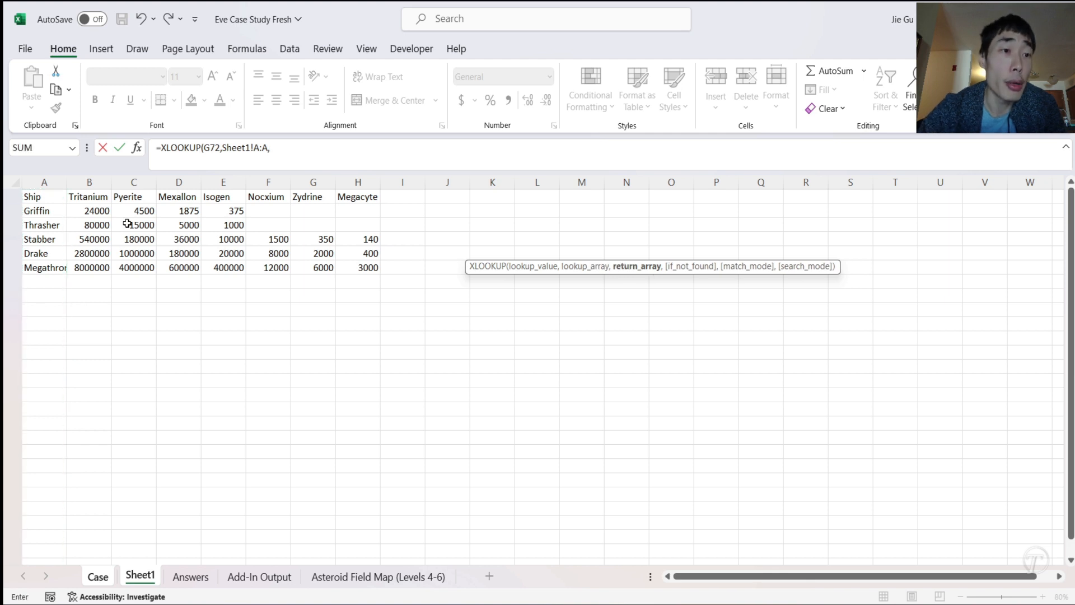
click(89, 178)
click(403, 160)
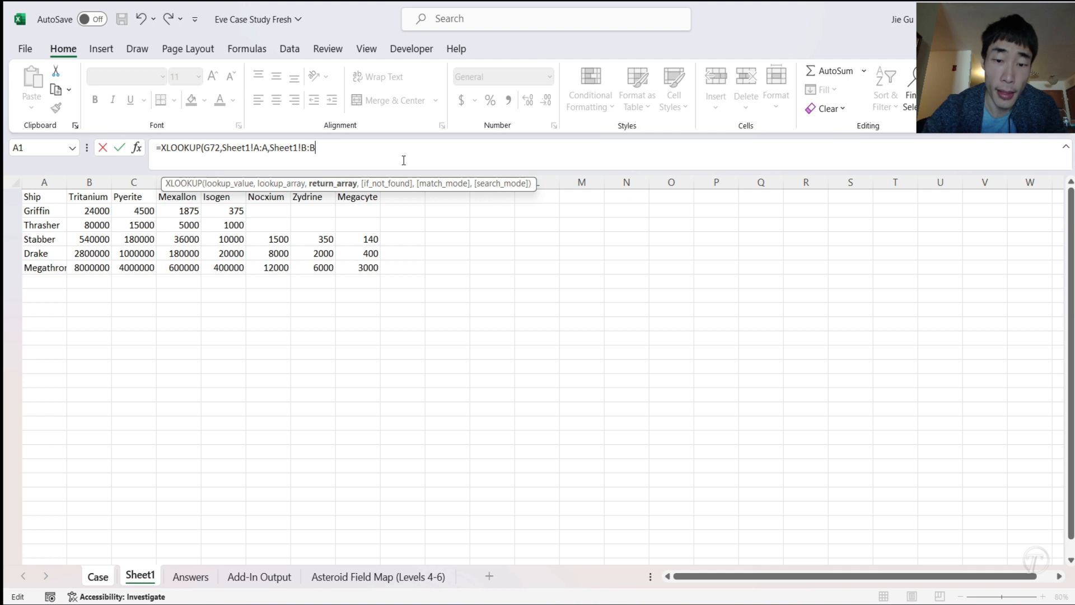
text())
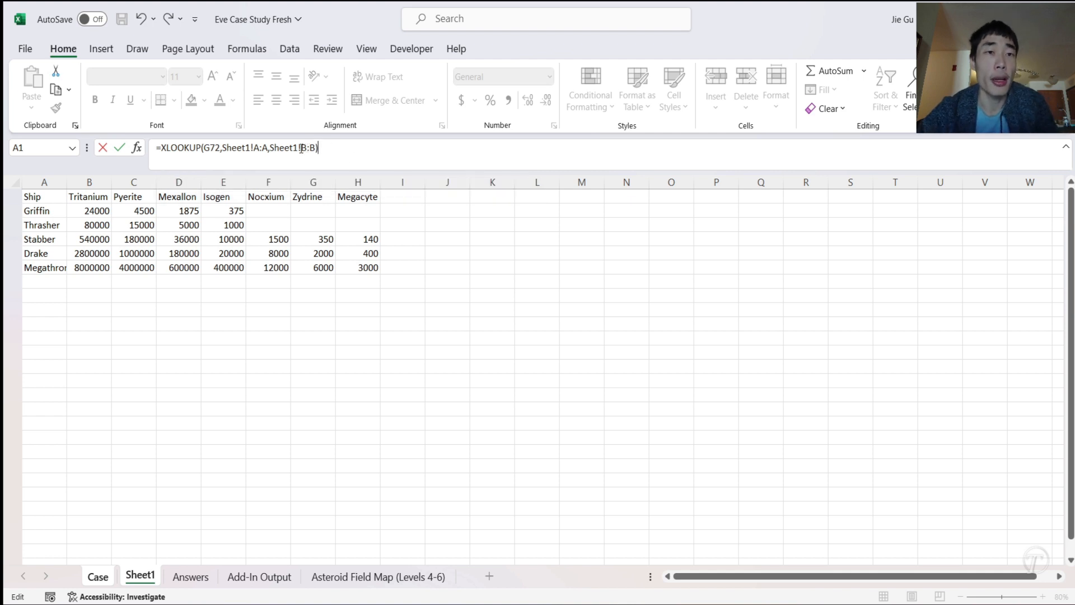
- Lock the column references so K72 holds =XLOOKUP($G72,Sheet1!$A:$A,Sheet1!$B:$B)
click(301, 148)
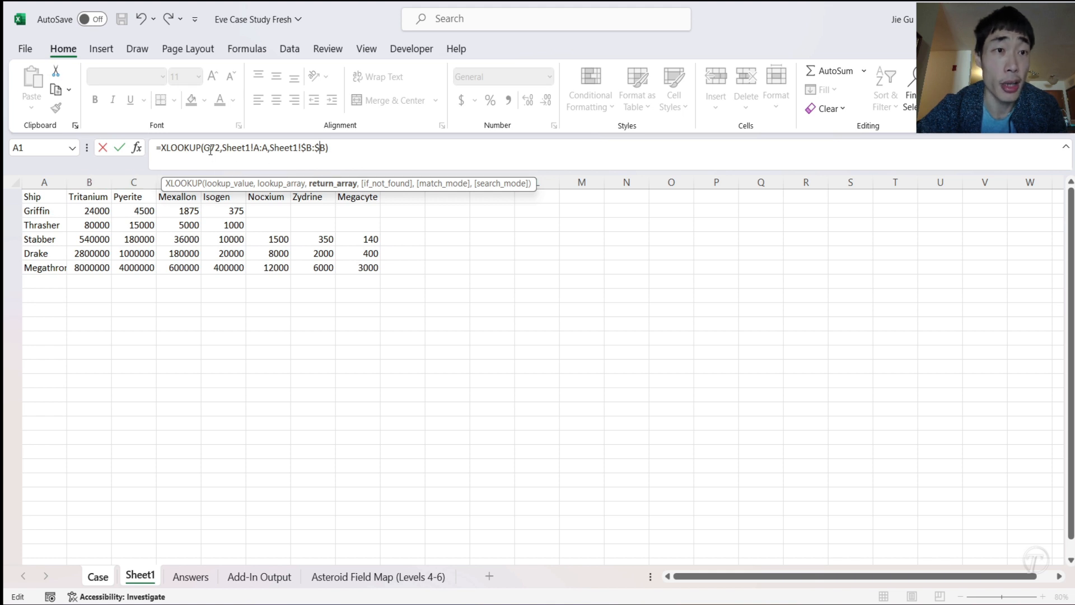
click(255, 148)
text($)
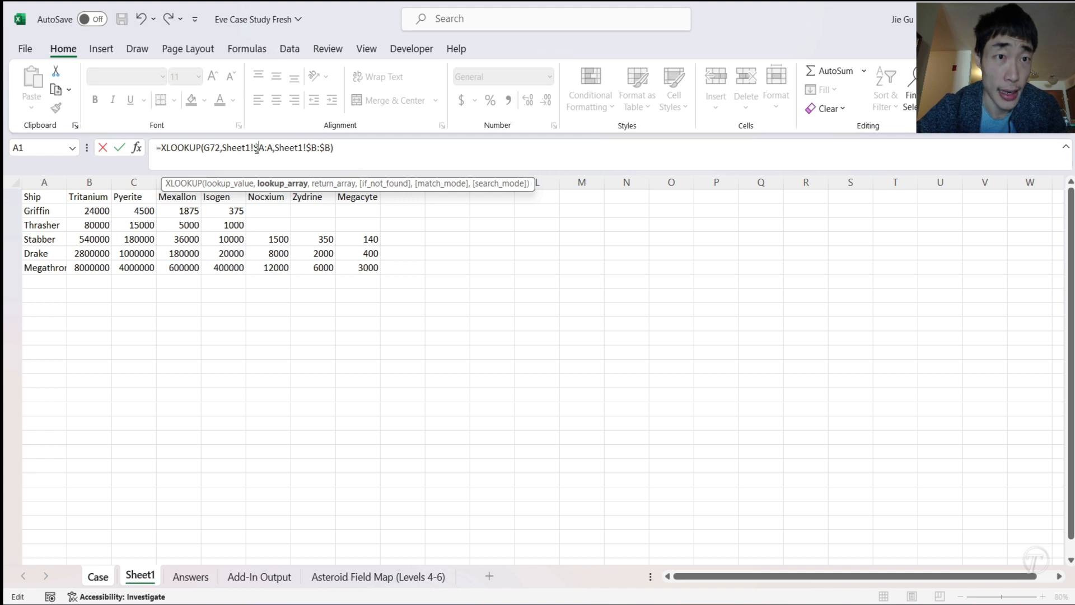
click(268, 147)
text($)
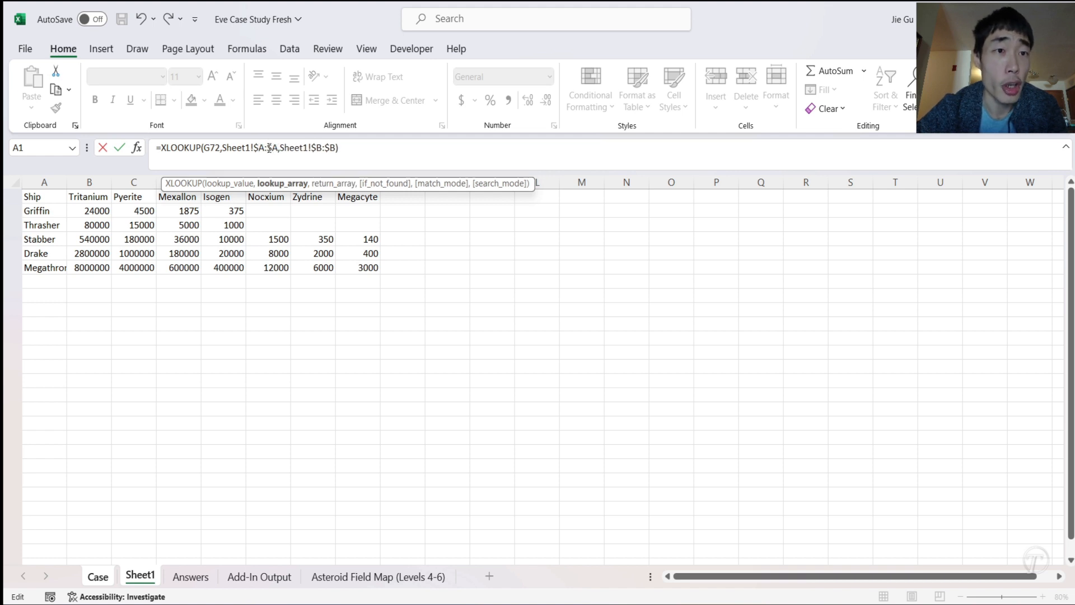
click(205, 148)
text($)
key(Return)
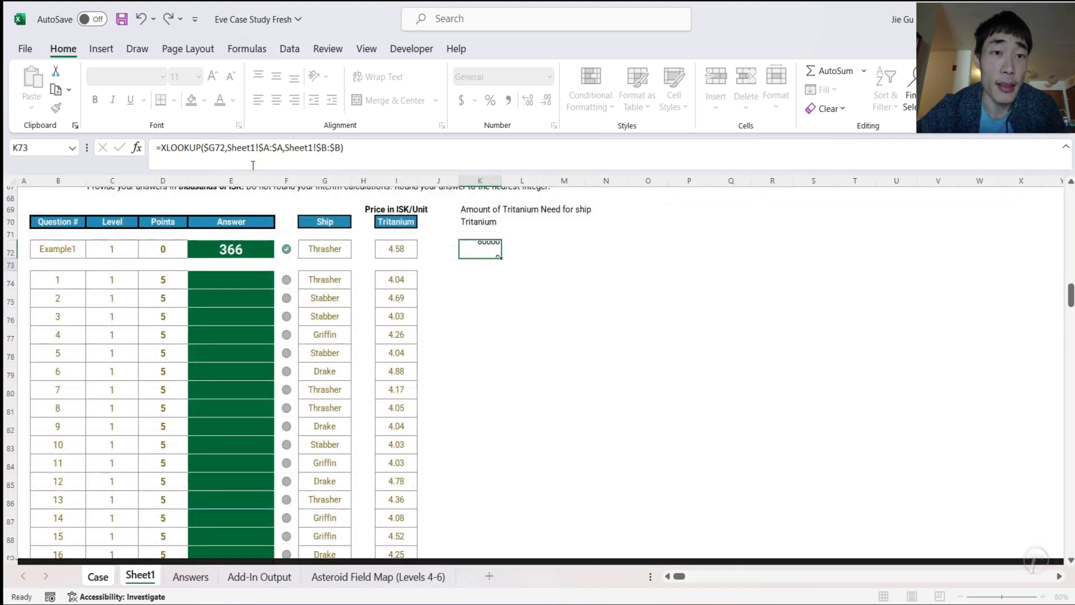
- Fill the Tritanium lookup formula from K72 down to K93 for all Level 1 questions
click(497, 252)
drag(502, 257, 478, 307)
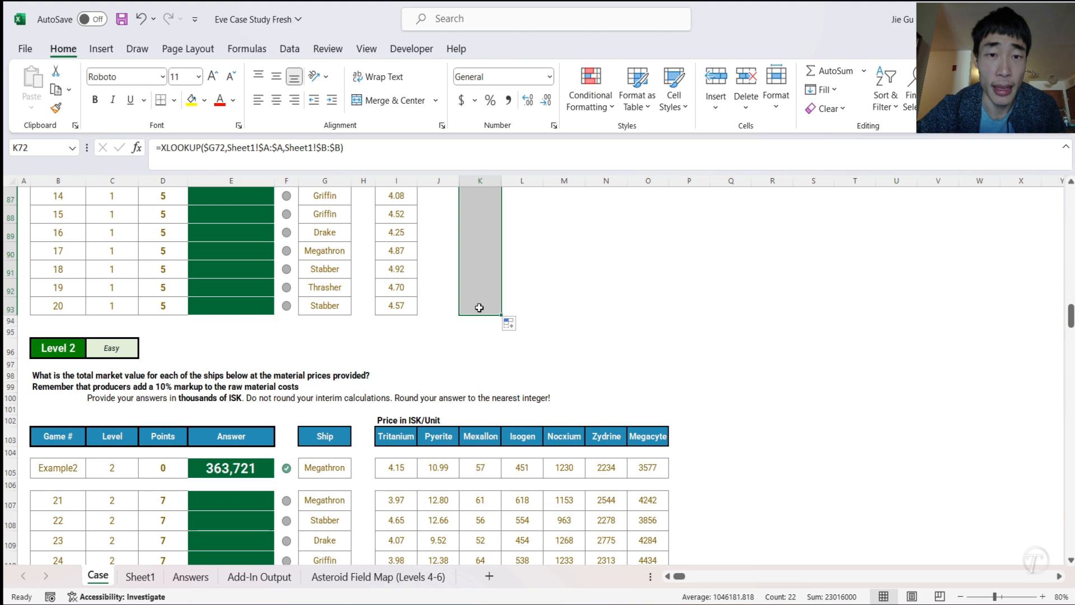
scroll(523, 255, up, 5)
scroll(523, 279, up, 2)
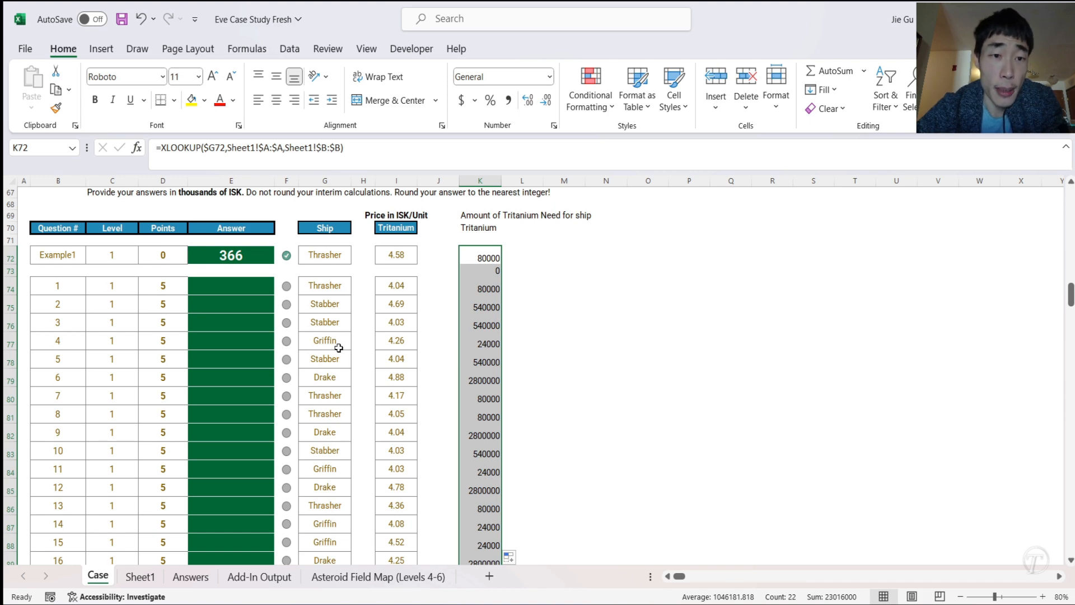
- Check the looked-up Tritanium amounts in column K against the ship table on Sheet1
click(139, 577)
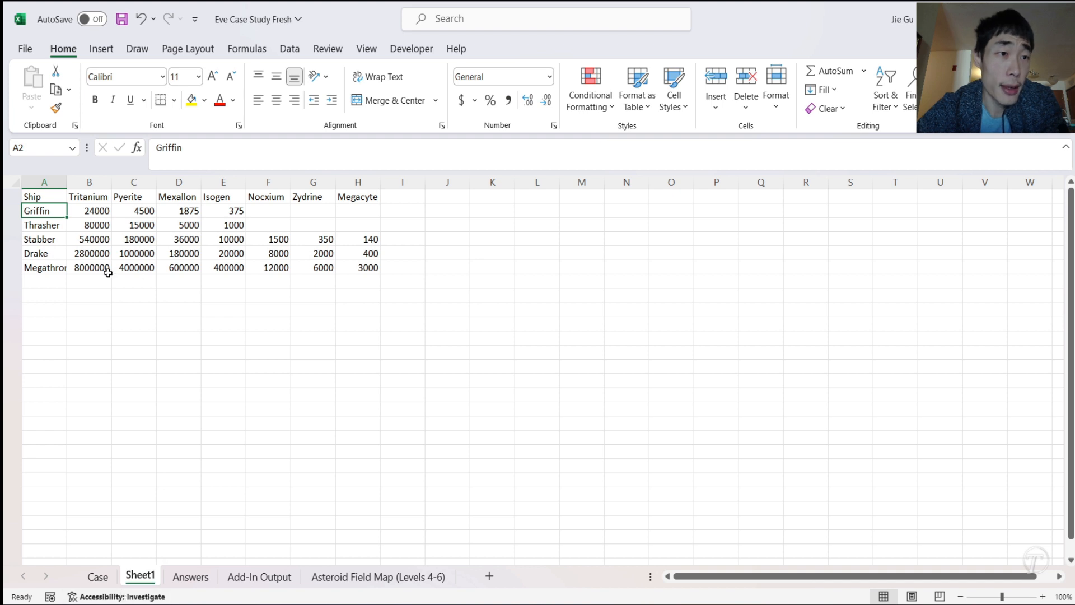
click(98, 577)
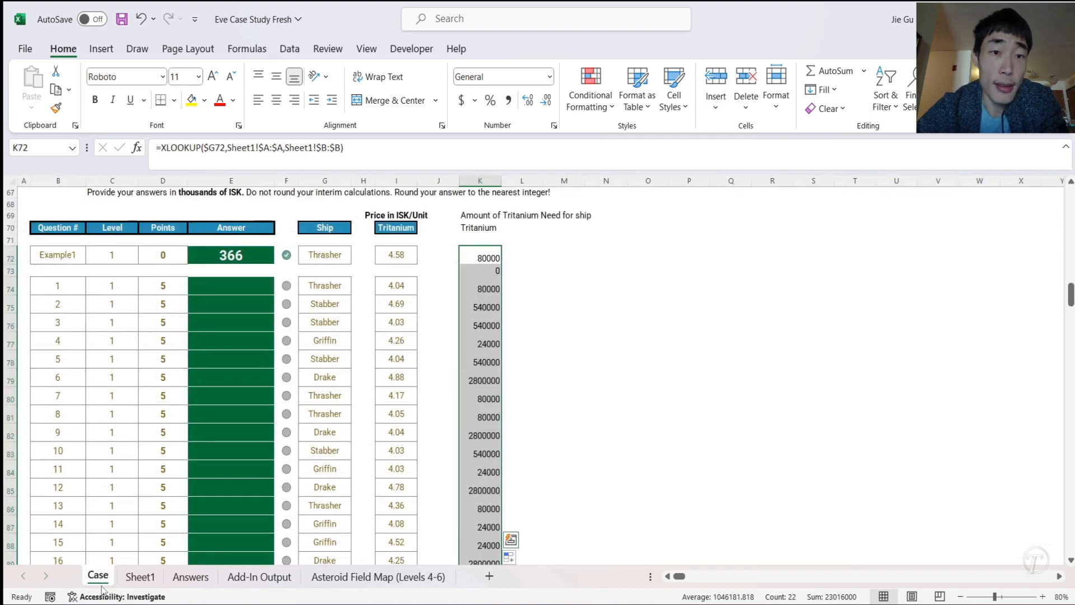
click(489, 364)
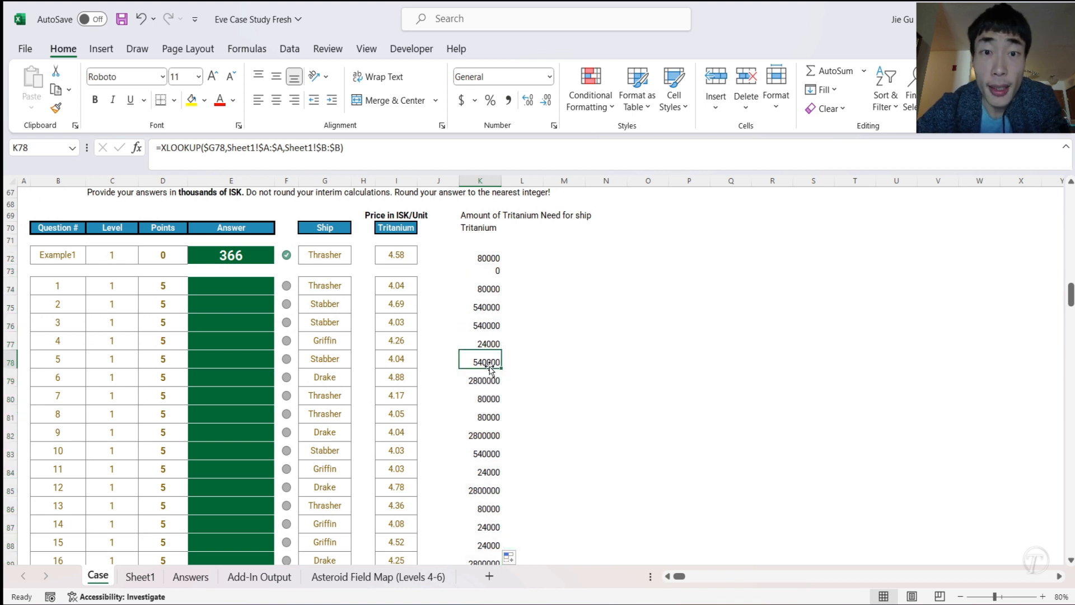
click(498, 225)
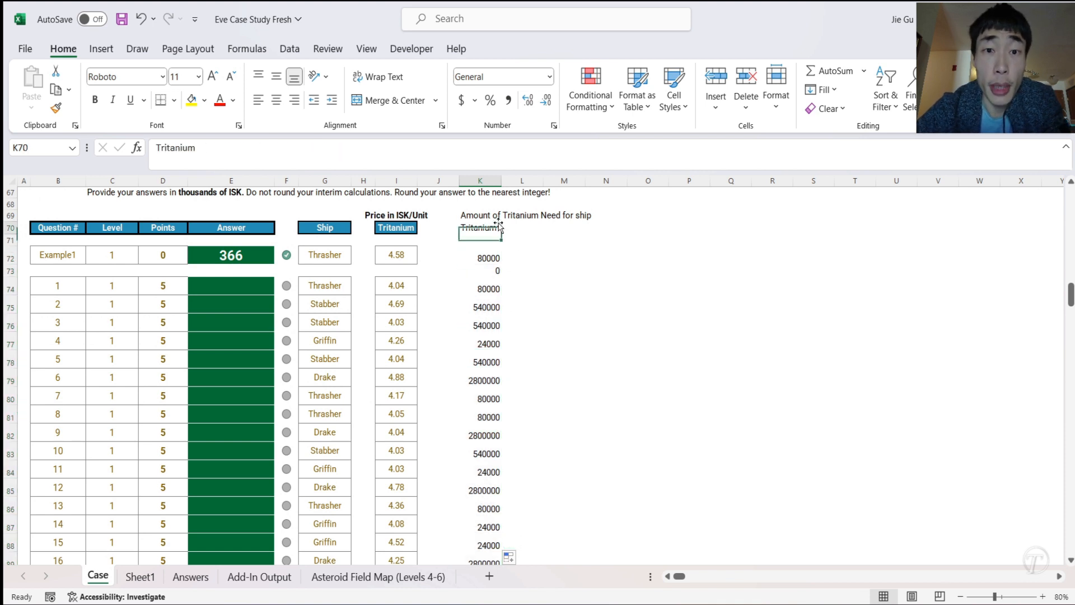
- Enter the heading "Total Cost/Price" in M69 and the subheading "Price" in M70
click(576, 220)
text(T)
key(BackSpace)
text(Total Cost)
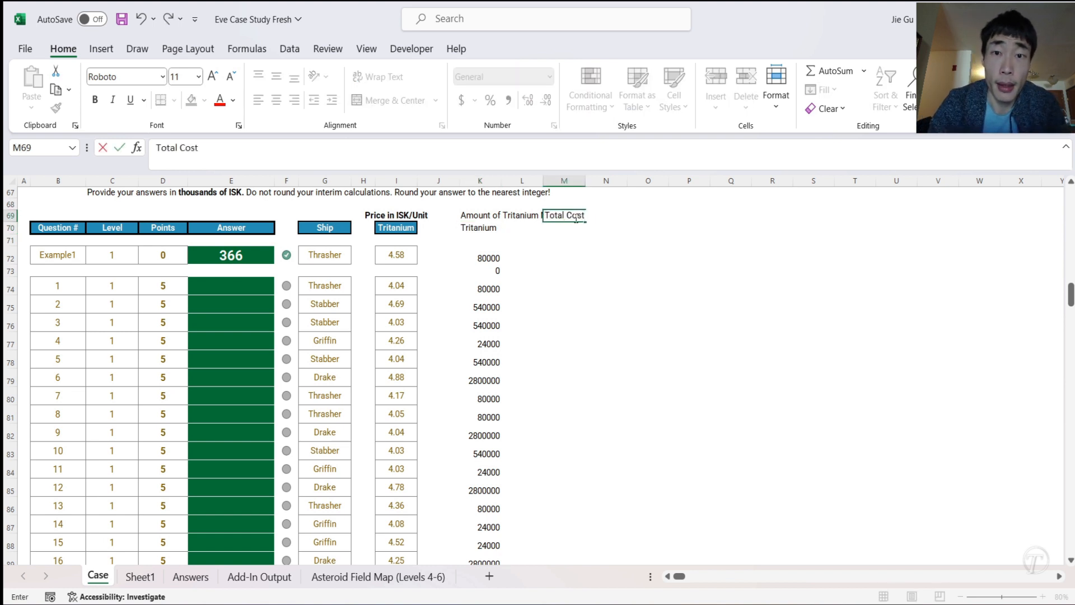
text(/Price)
key(Return)
text(Pric)
key(Return)
key(Return)
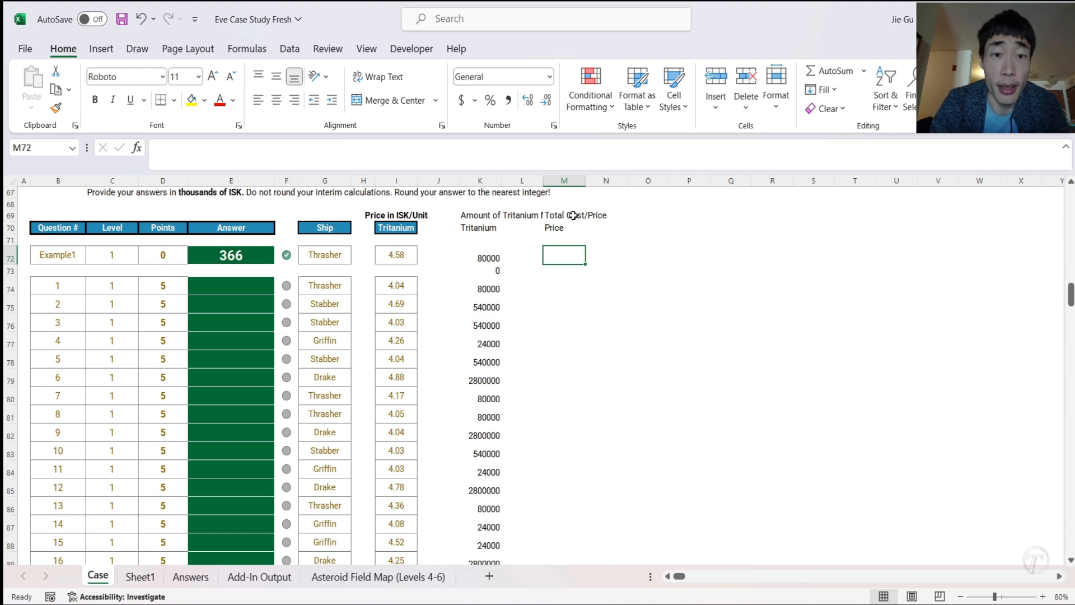
- Enter =K72*I72 in M72 to multiply the required Tritanium amount by its unit price
text(=)
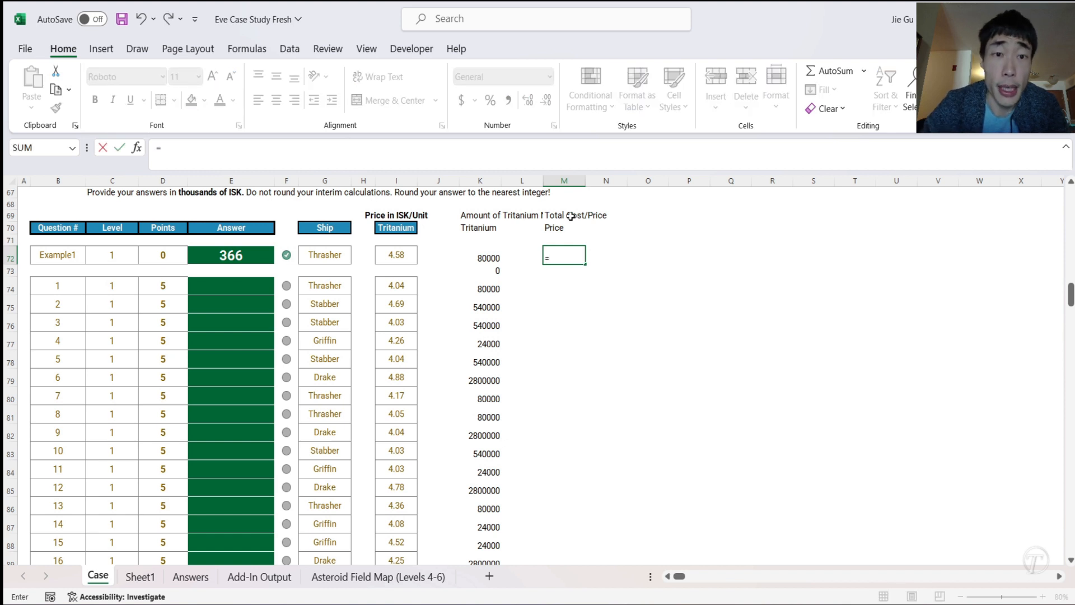
click(486, 258)
text(,)
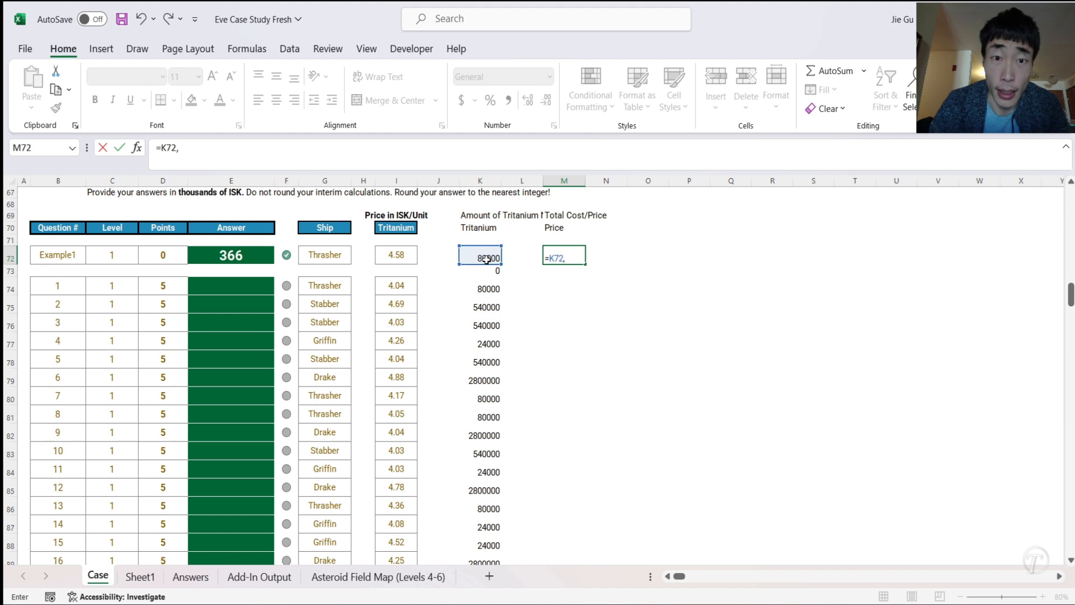
key(BackSpace)
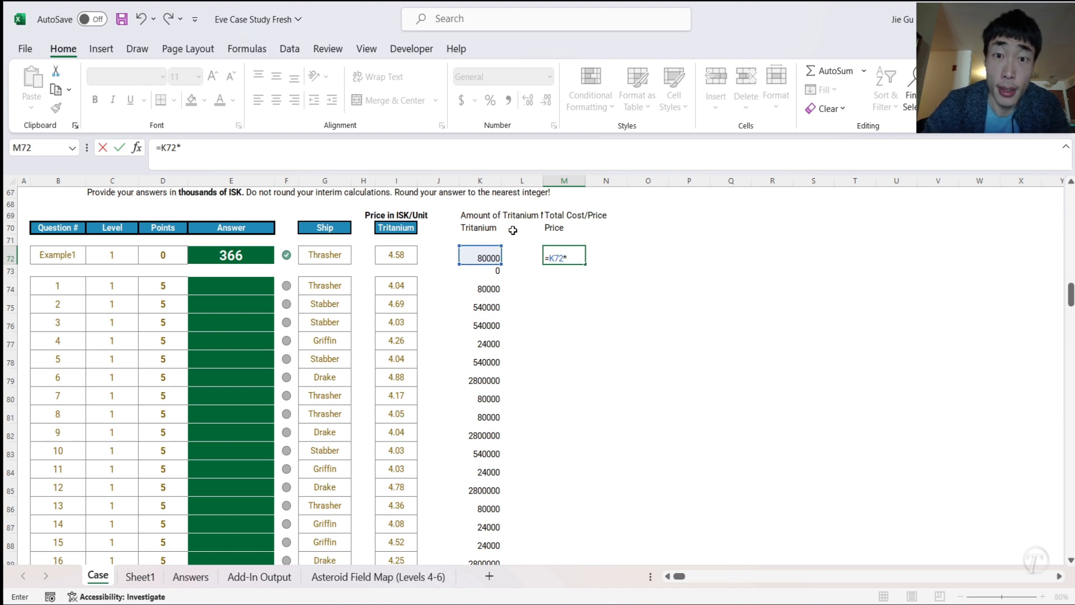
text(*)
click(398, 253)
key(Return)
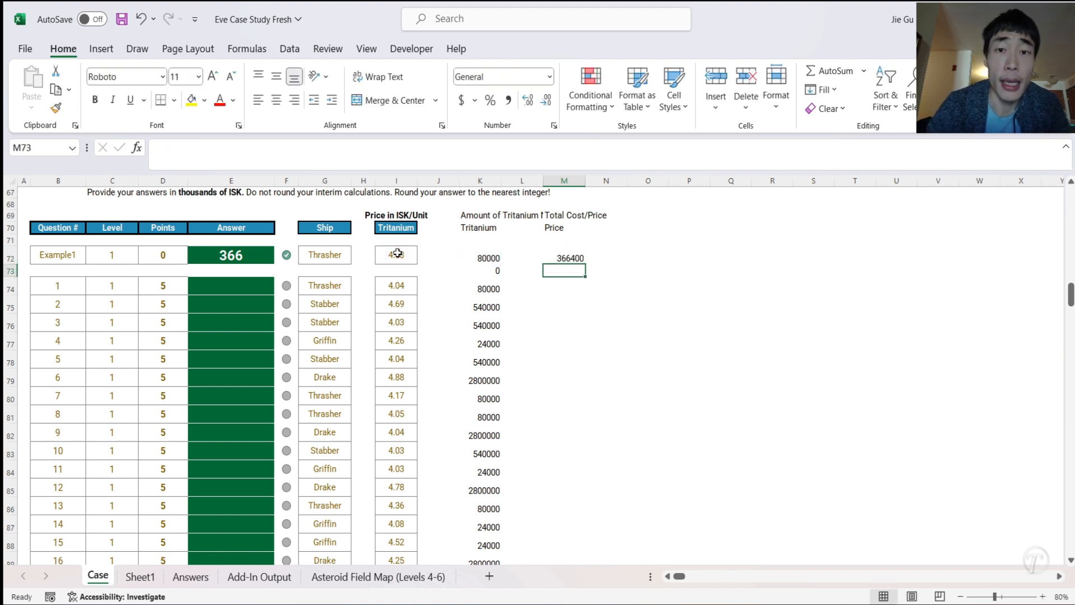
- Fill the total cost formula from M72 down to M93 for all Level 1 questions
click(563, 257)
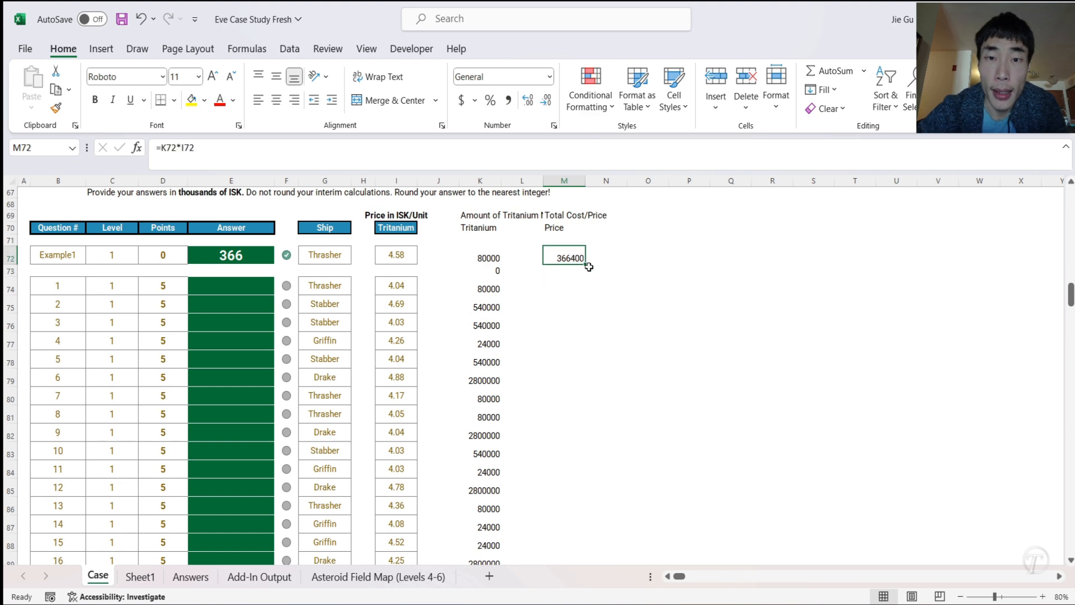
drag(587, 268, 585, 334)
scroll(632, 281, up, 7)
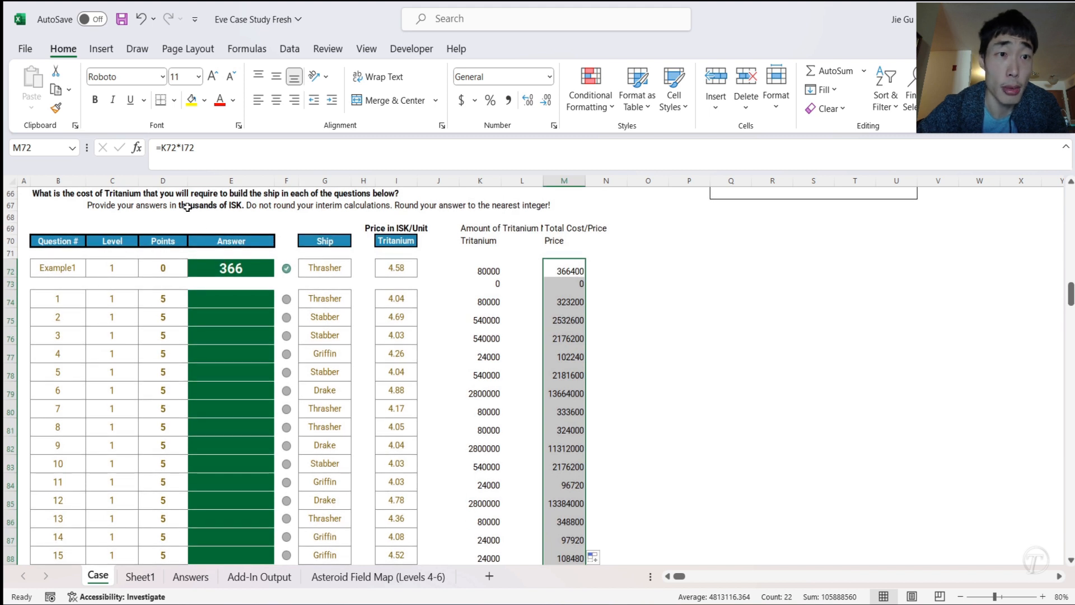
- Enter the heading "Final Answer" in O69 and the subheading "Answer" in O70
click(636, 238)
click(639, 230)
text(Final)
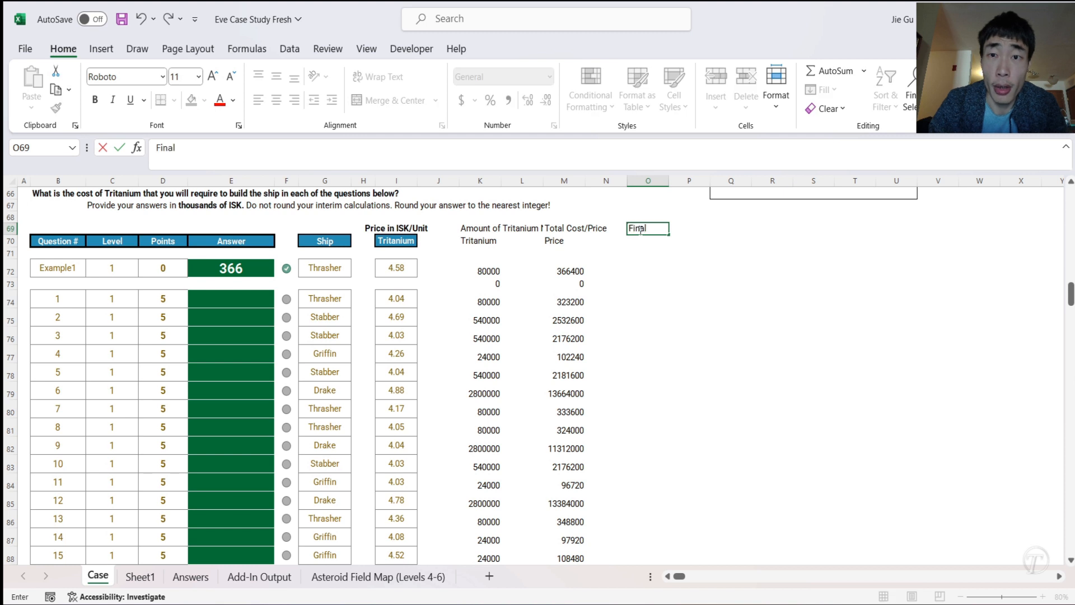
text( Answer)
key(Return)
text(Ans)
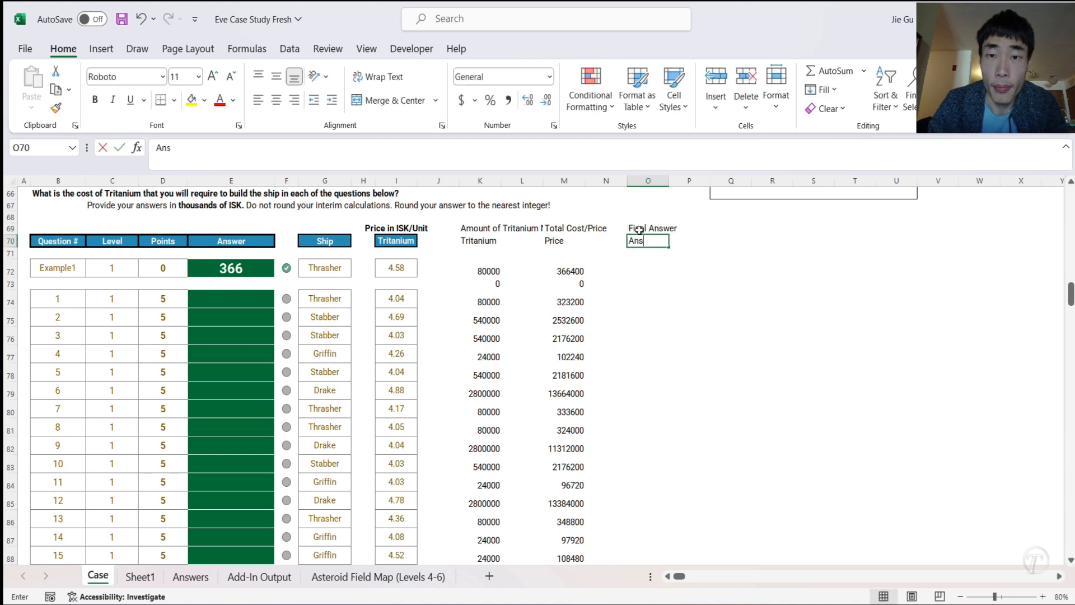
key(Return)
key(Return)
- Enter =ROUND(M72/1000,0) in O72 to express the total cost in thousands of ISK as an integer
text(=)
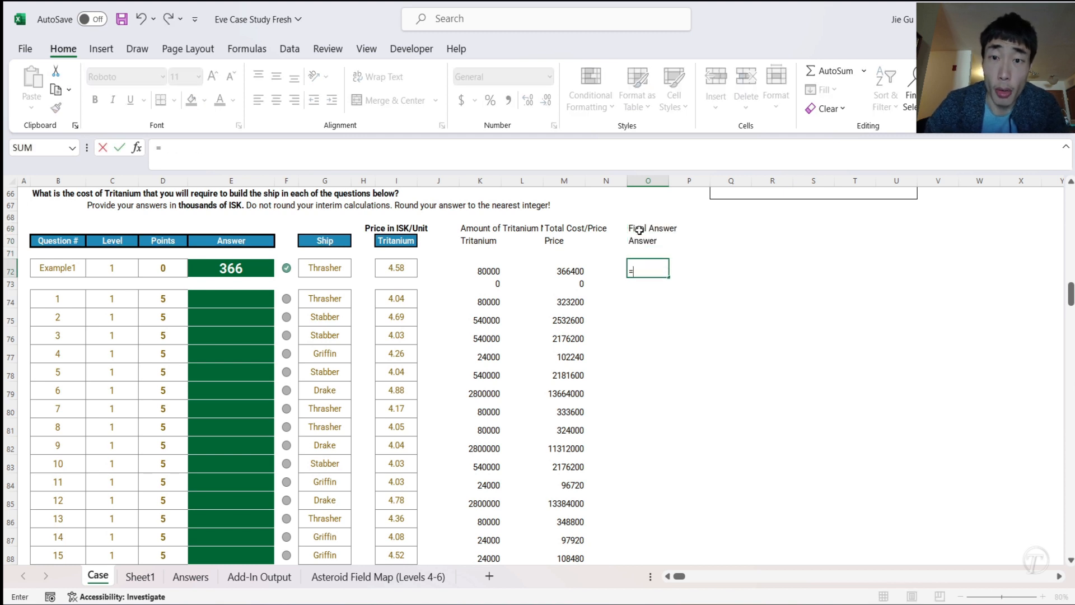
text(ROUND()
key(BackSpace)
text(D()
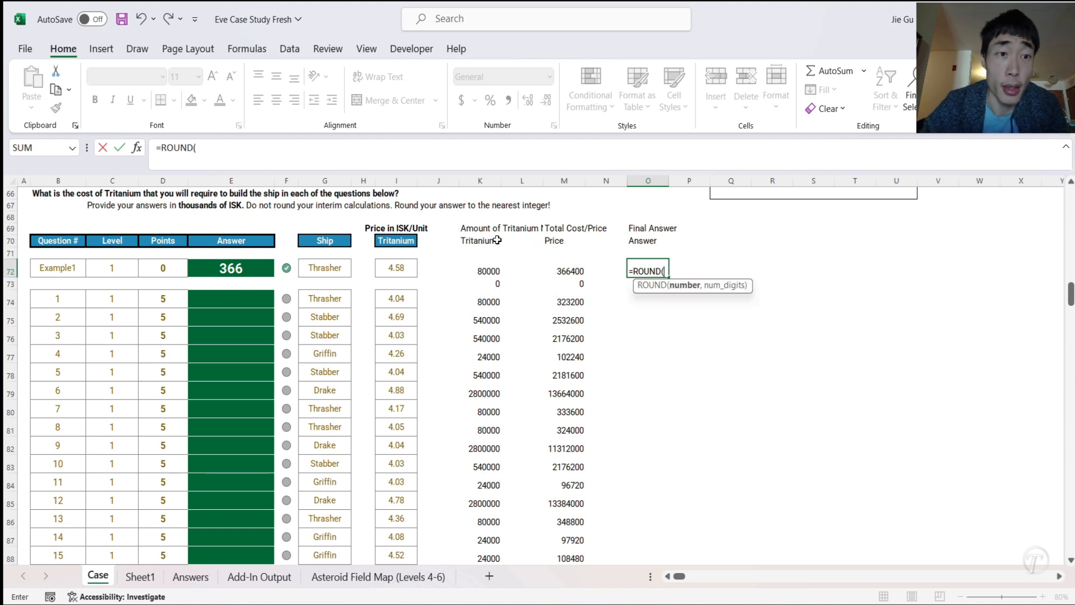
click(562, 274)
text(/1000,0))
key(Return)
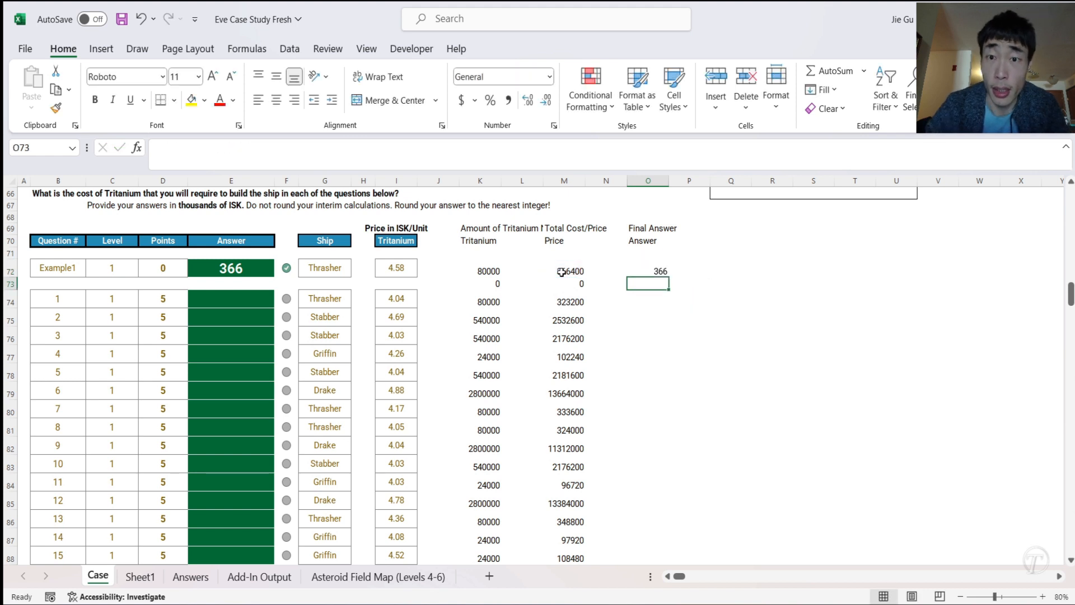
- Fill the rounding formula from O72 down to O93 for all Level 1 questions
click(653, 271)
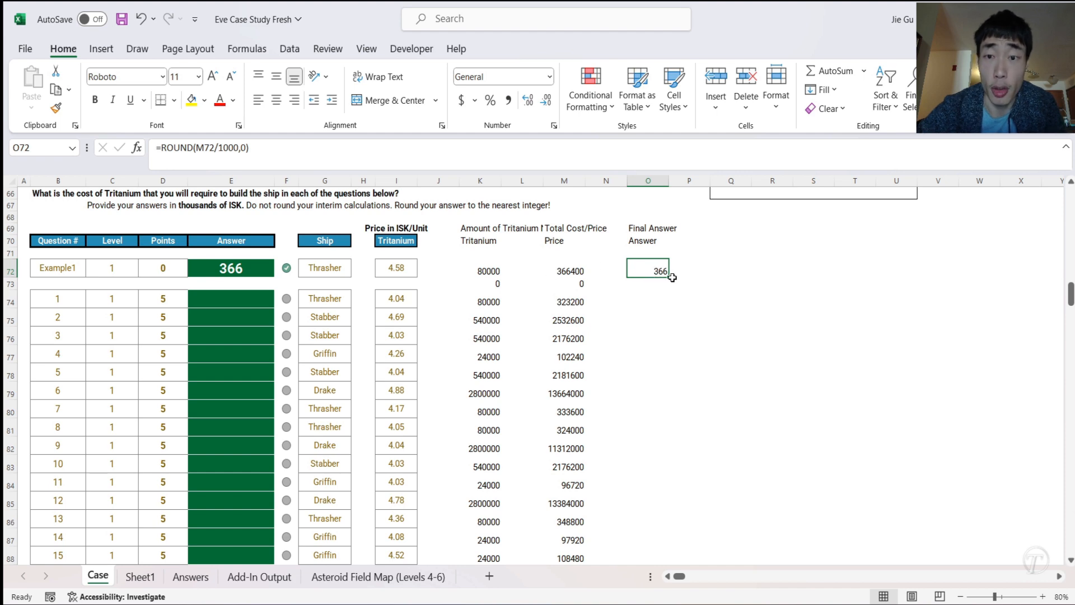
drag(671, 279, 669, 481)
drag(670, 588, 652, 492)
scroll(657, 377, up, 3)
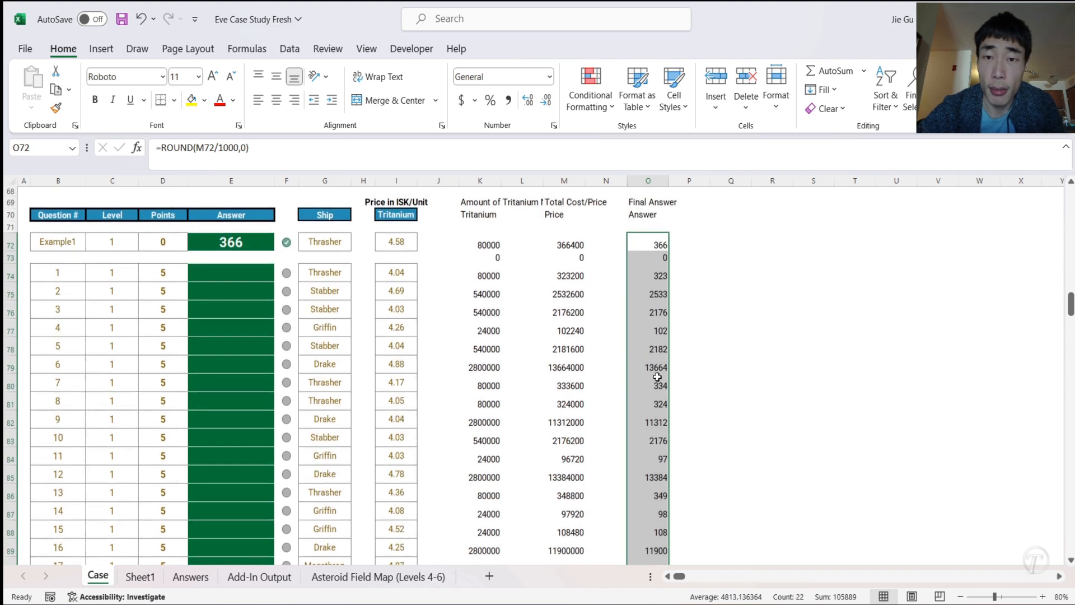
- Copy the final answers in O74:O93 and paste them as values into the Level 1 answer cells starting at E74
click(647, 278)
key(ctrl+shift+Down)
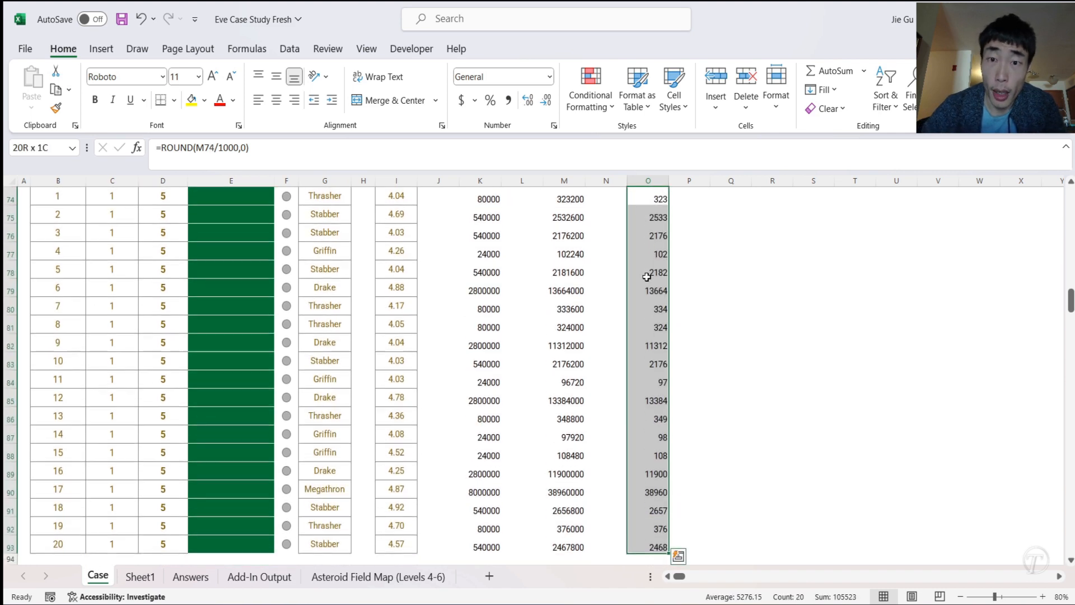
key(ctrl+c)
scroll(336, 319, up, 3)
click(212, 282)
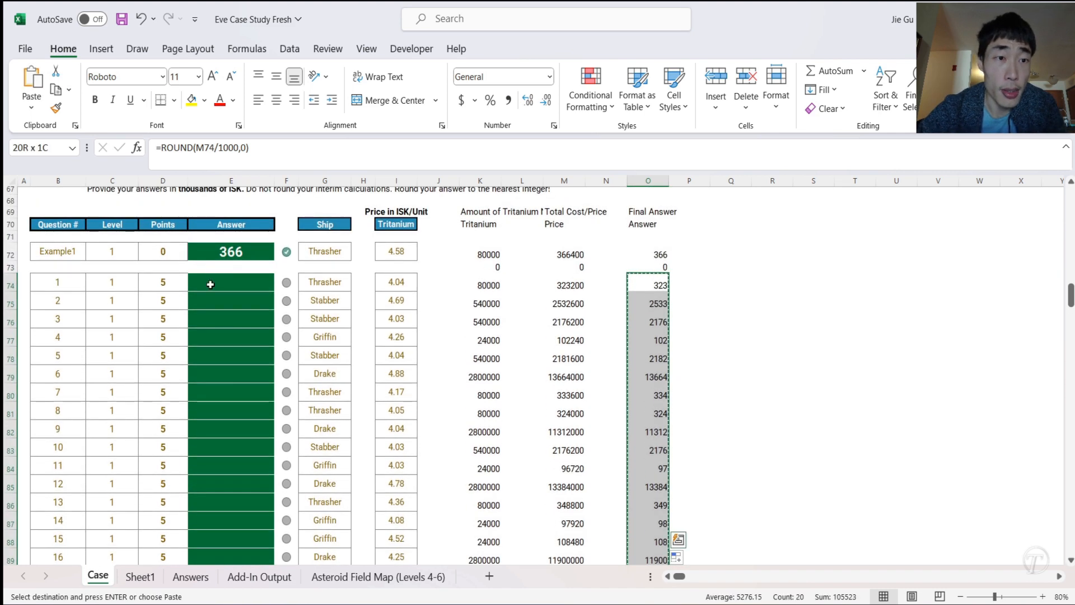
right_click(212, 281)
click(265, 231)
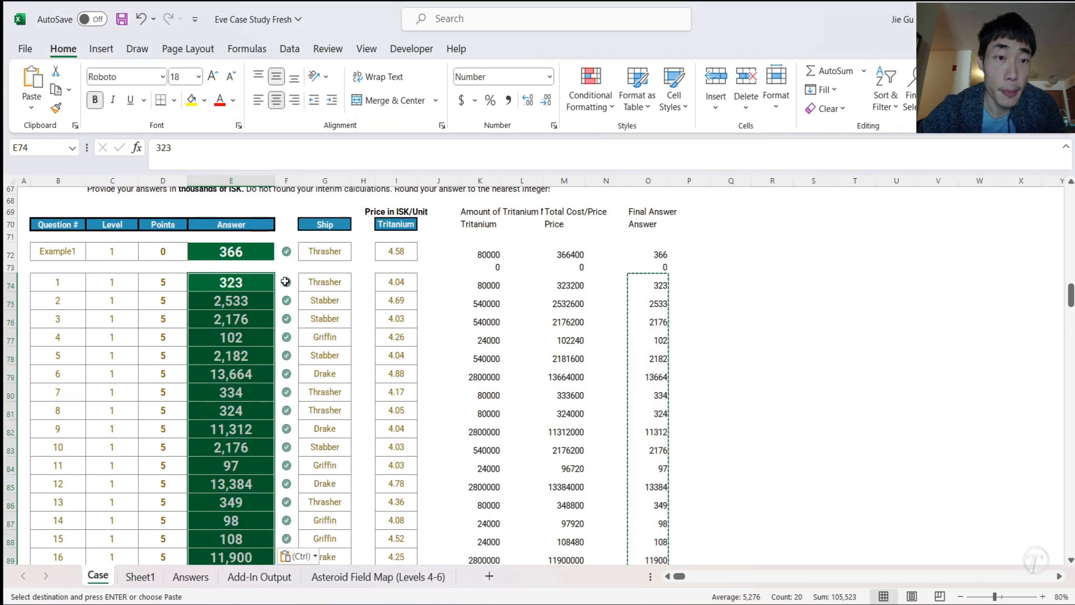
- Check the Level 1 answer marks and current score, and compare the Level 2 question and its mineral prices with Level 1
scroll(292, 335, down, 6)
scroll(292, 336, up, 4)
scroll(292, 335, up, 7)
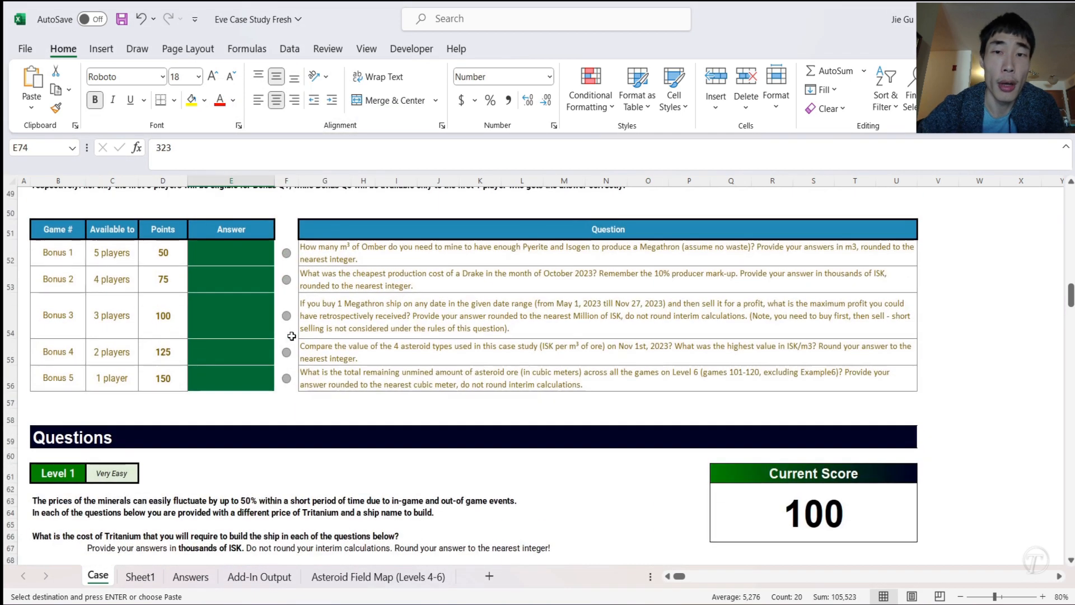
scroll(292, 335, down, 1)
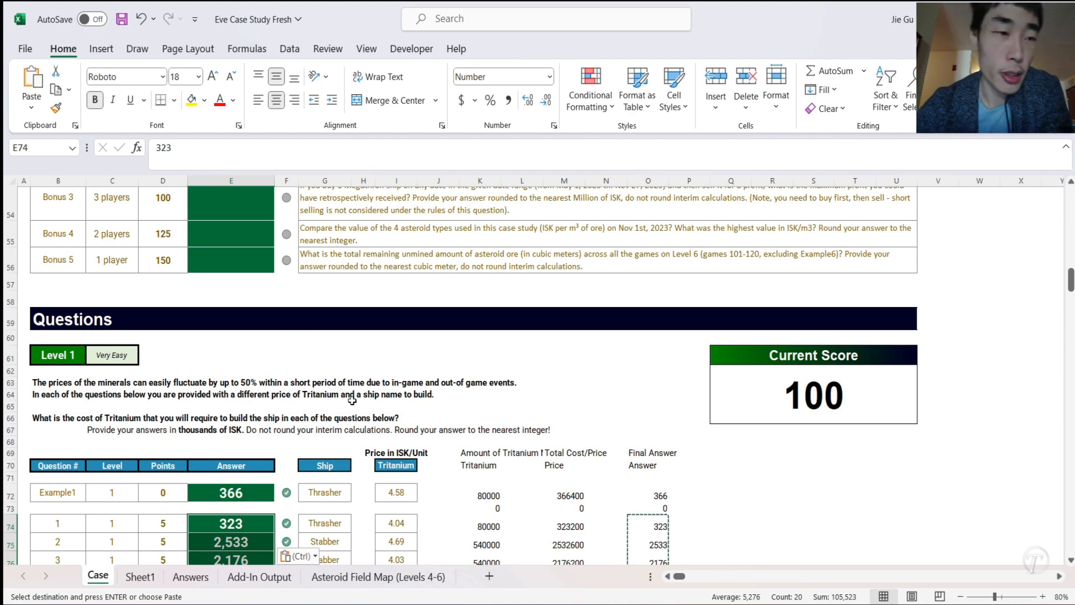
scroll(353, 402, down, 10)
scroll(352, 402, down, 5)
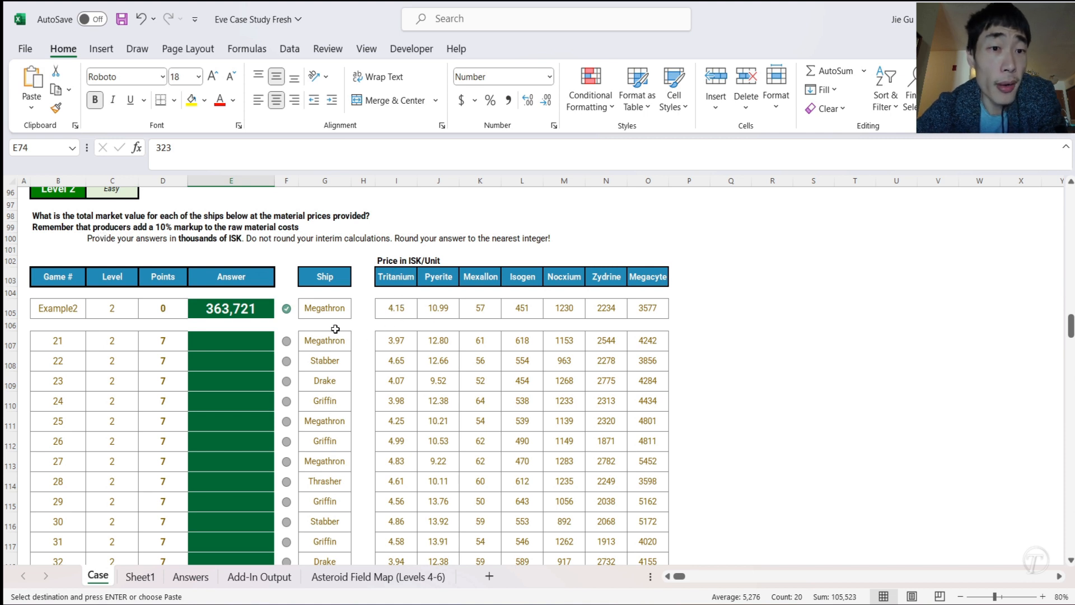
scroll(329, 311, up, 8)
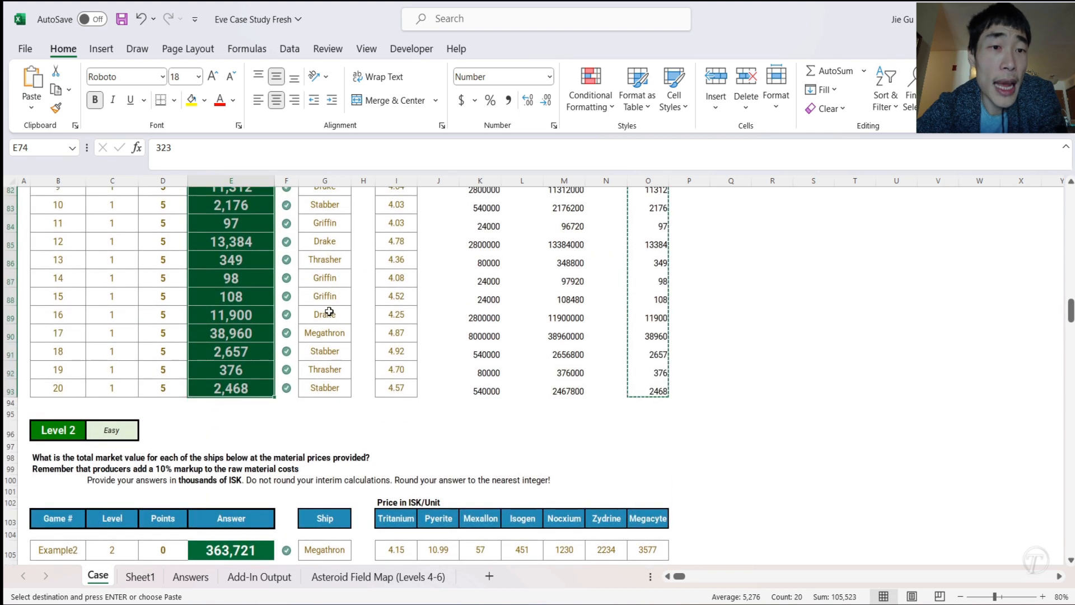
scroll(329, 311, up, 3)
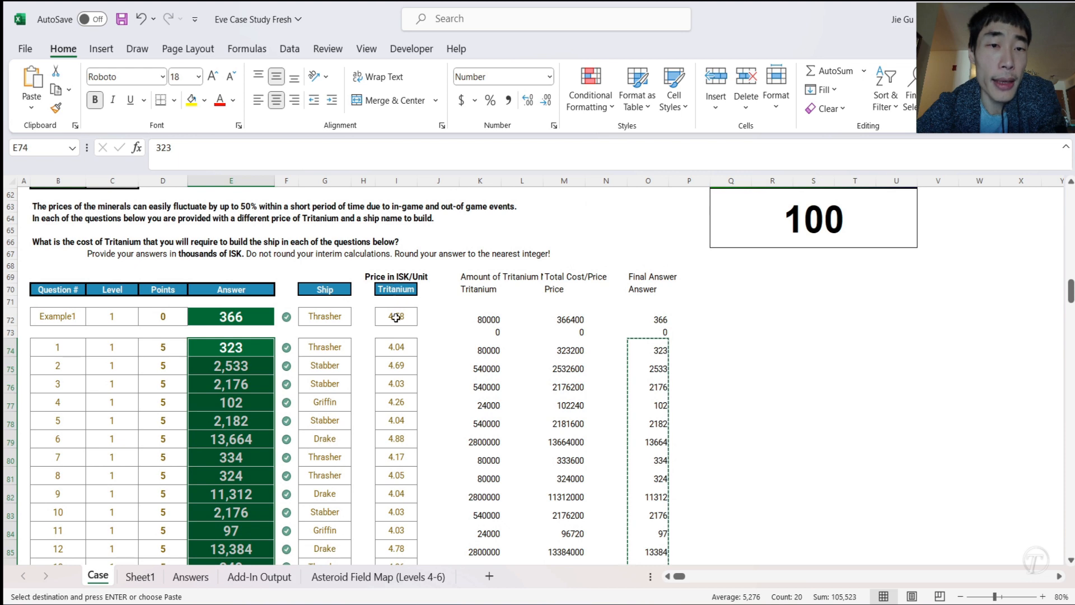
scroll(398, 420, down, 10)
click(331, 365)
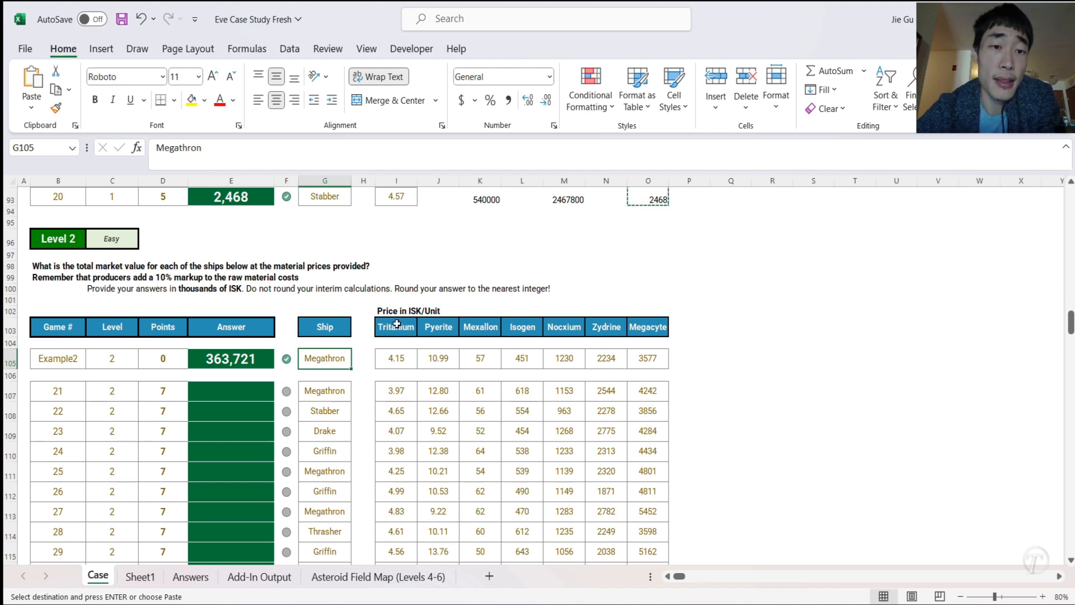
scroll(384, 339, down, 2)
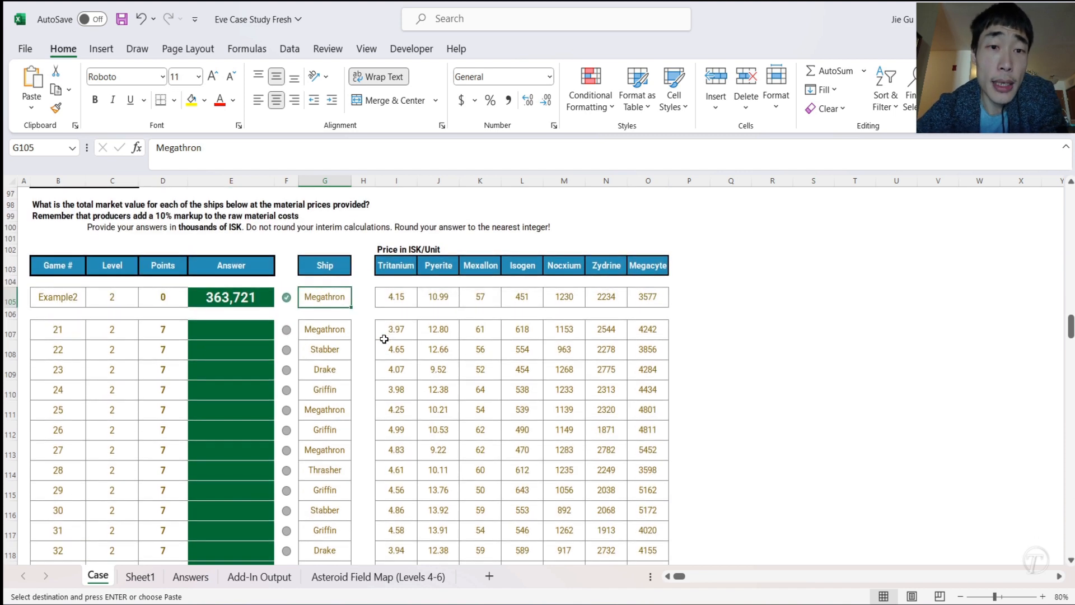
- Enter the heading "Amount of Minerals for Ship" in Q102 beside the Level 2 price table
click(725, 248)
text(Ans)
key(BackSpace)
key(BackSpace)
text(mount of Minerals for SH)
key(BackSpace)
text(hip)
key(Return)
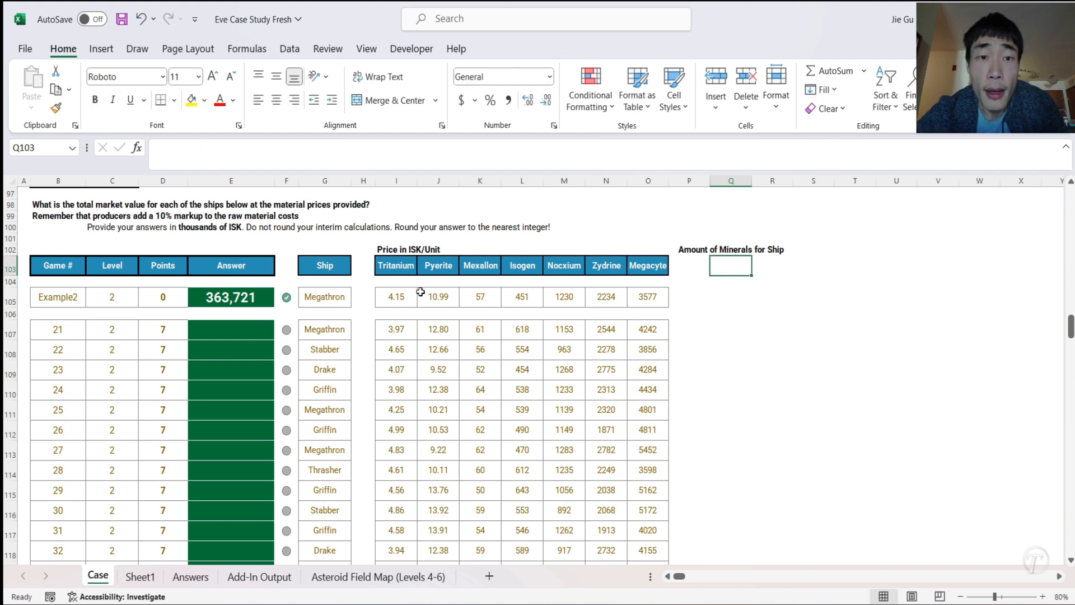
- Copy the seven mineral headers from I103:O103 to Q103:W103
drag(395, 267, 649, 265)
key(ctrl+c)
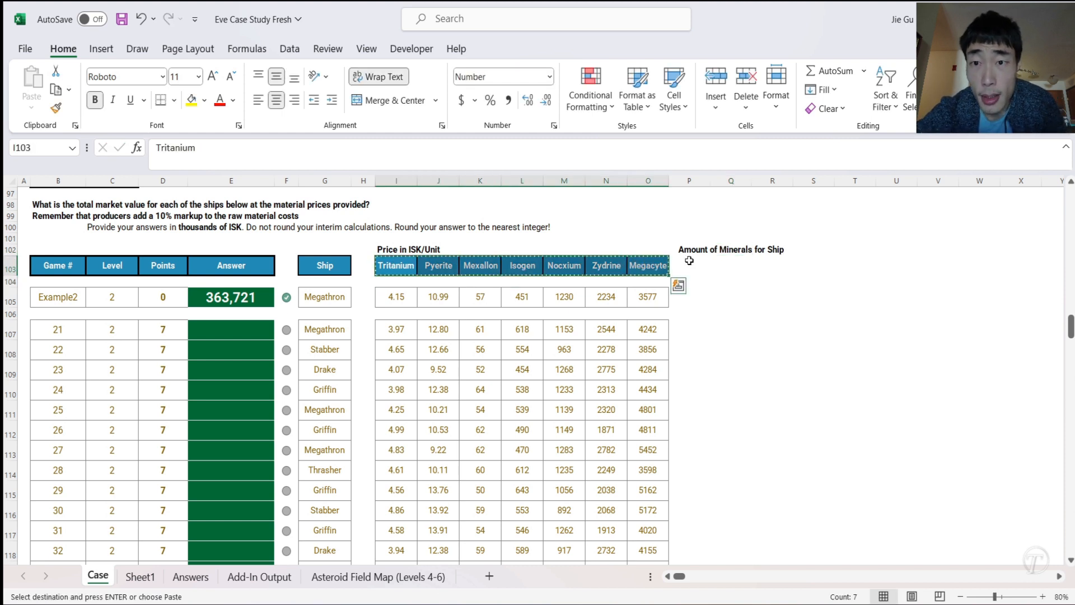
click(727, 267)
right_click(729, 265)
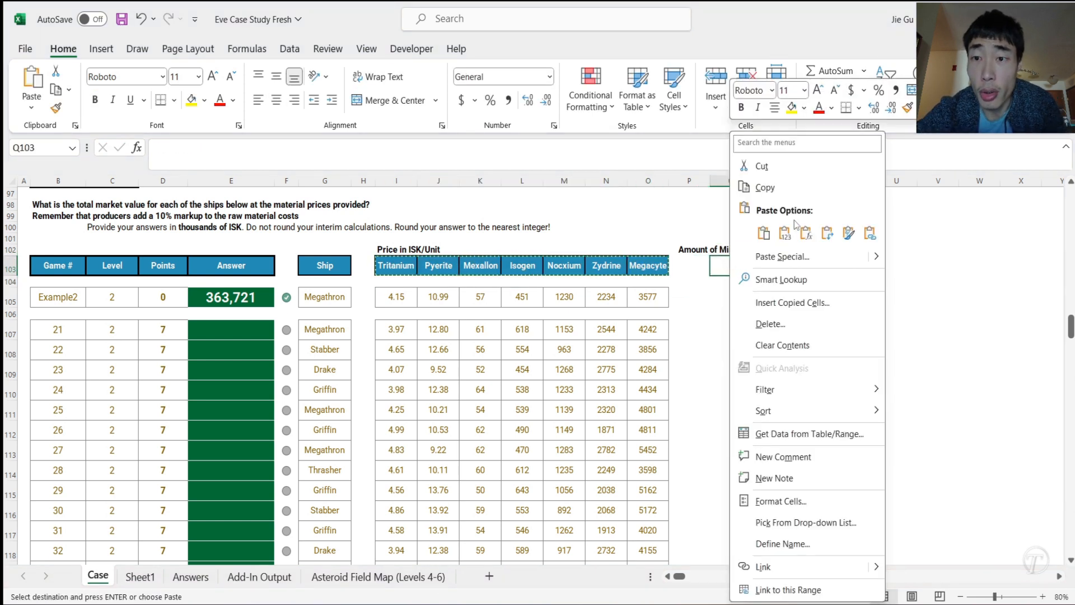
click(688, 288)
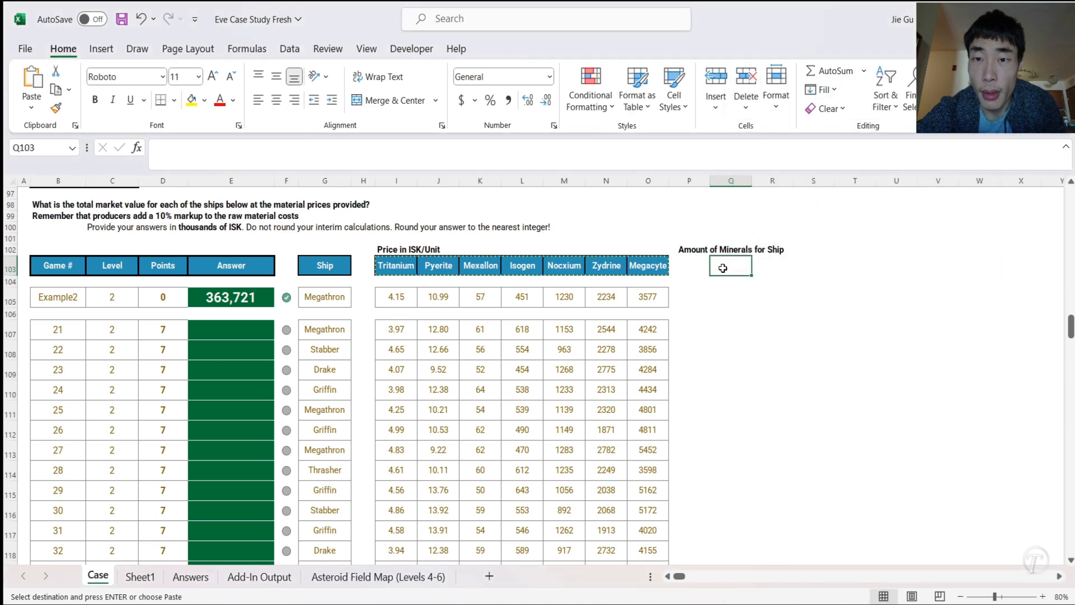
click(730, 297)
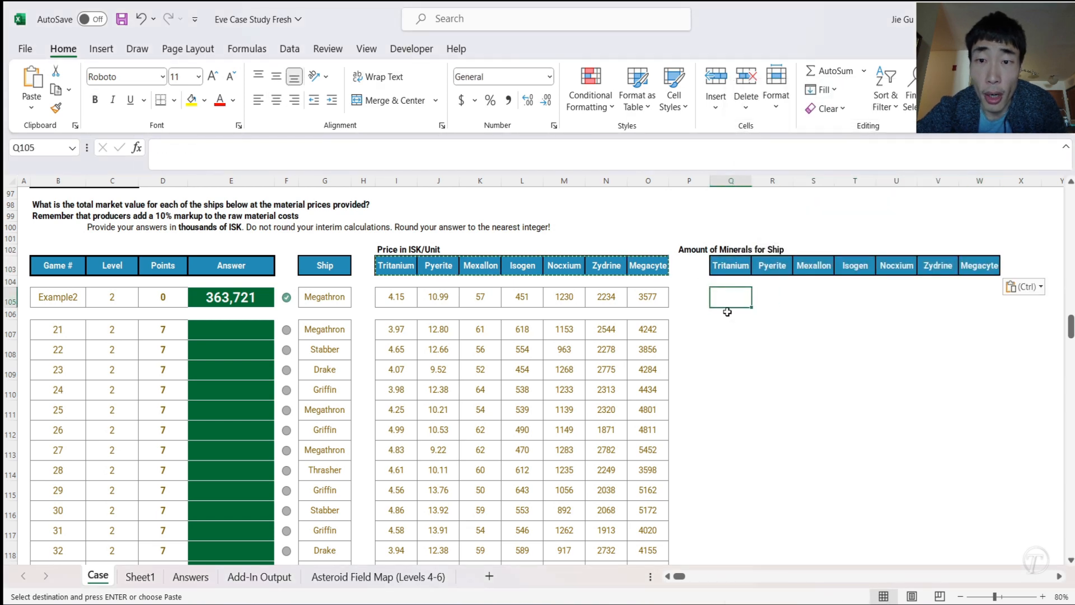
- Build =XLOOKUP(G105,Sheet1!A:A,Sheet1!B:B) in Q105 for the ship's Tritanium amount, using the K72 formula as reference
scroll(717, 303, up, 12)
click(496, 325)
scroll(645, 426, down, 9)
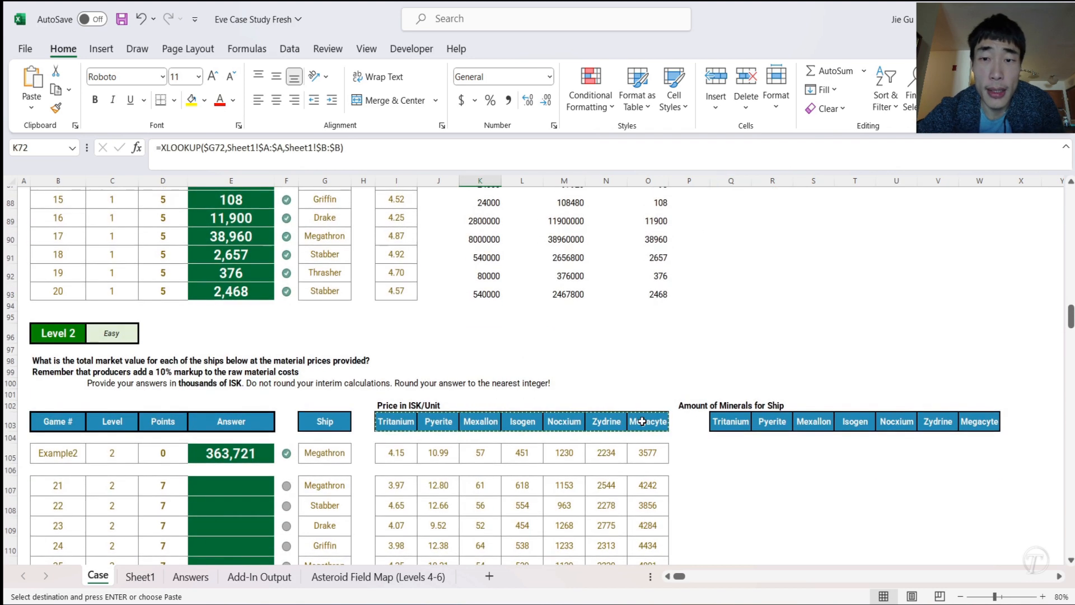
click(719, 456)
text(=)
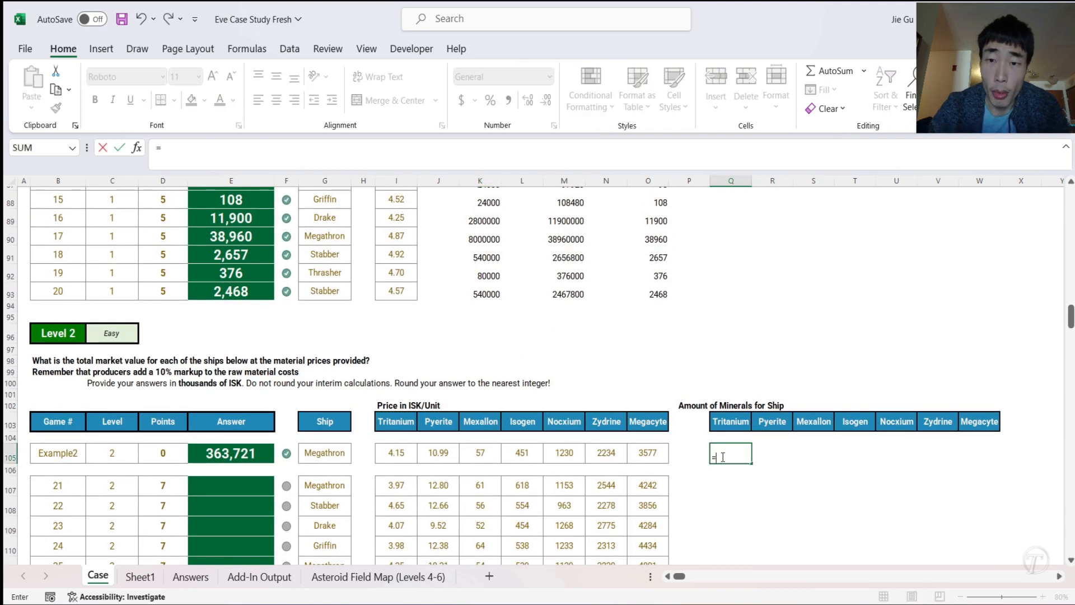
text(XLOOKUP()
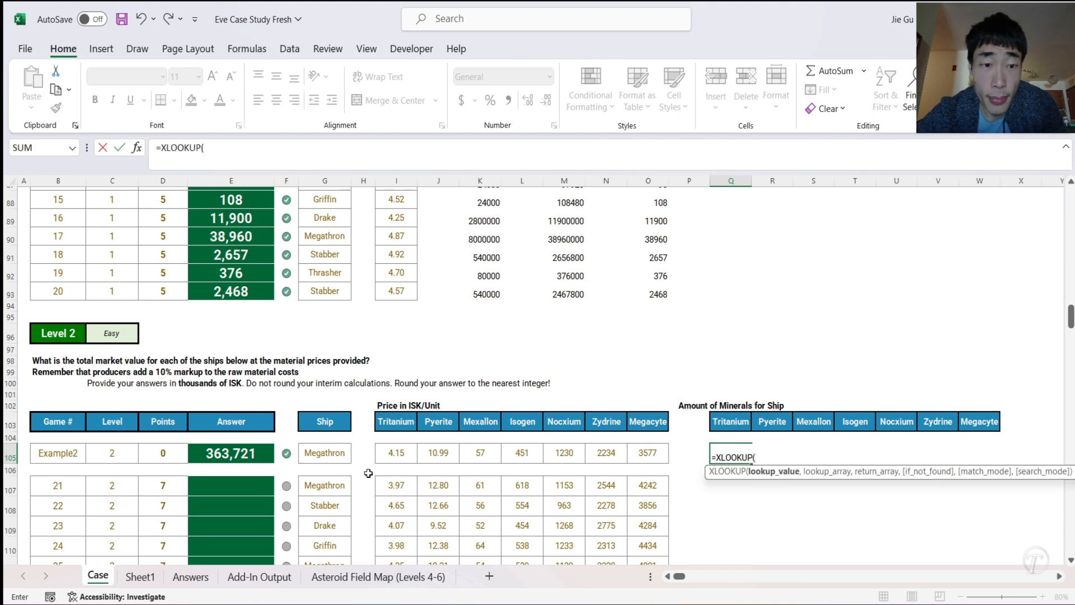
click(327, 461)
text(,)
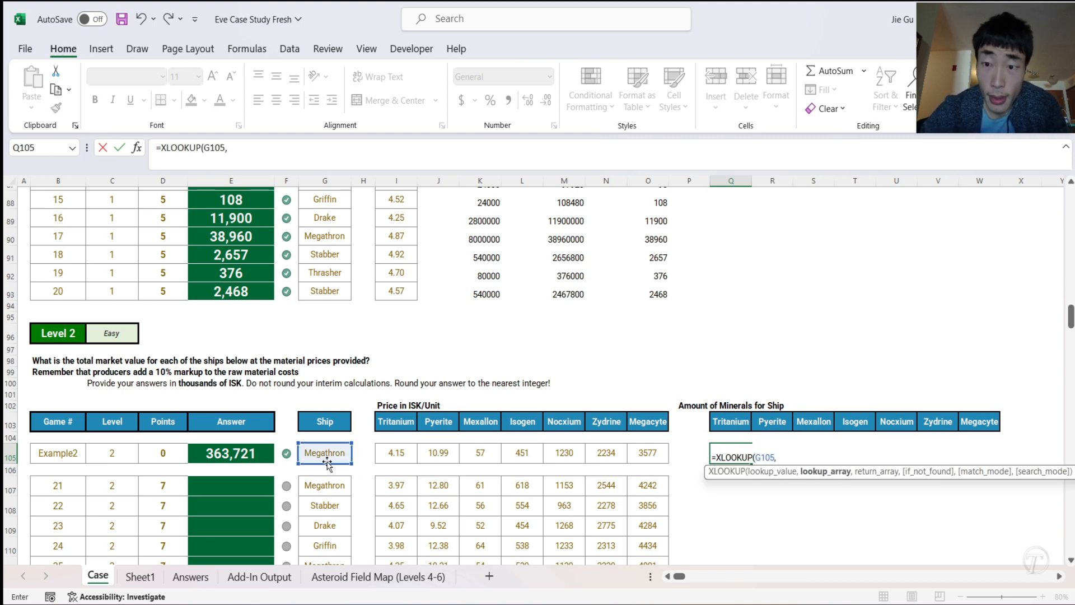
click(139, 577)
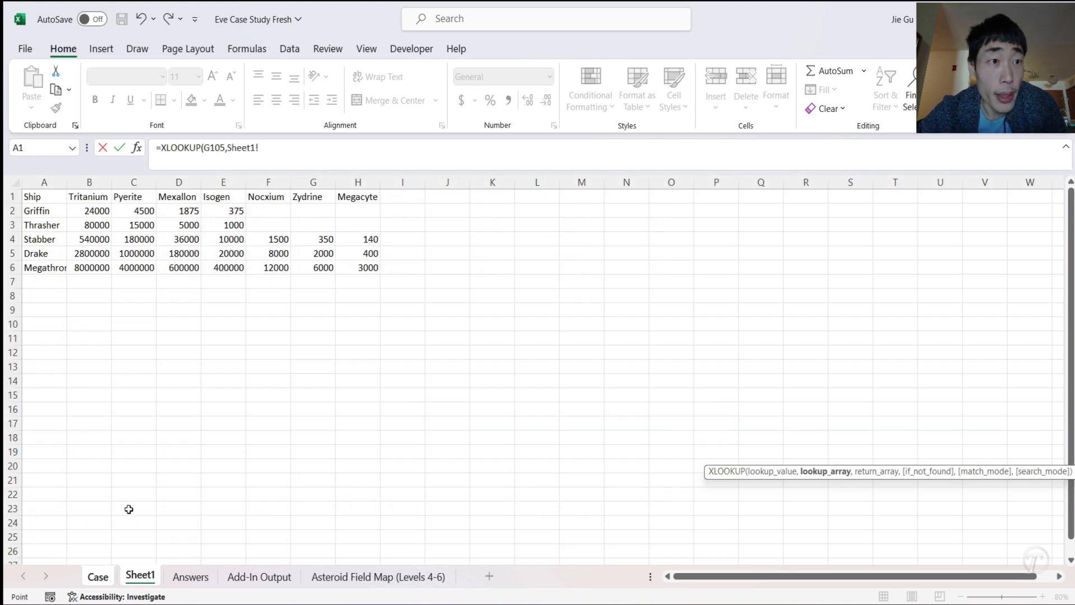
click(46, 178)
text(,)
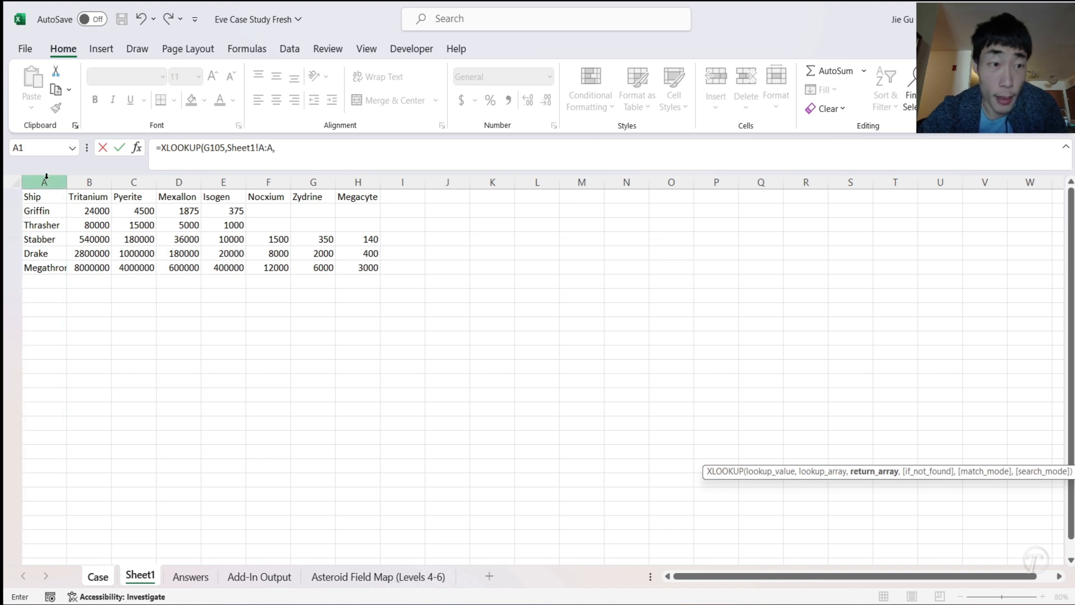
click(89, 182)
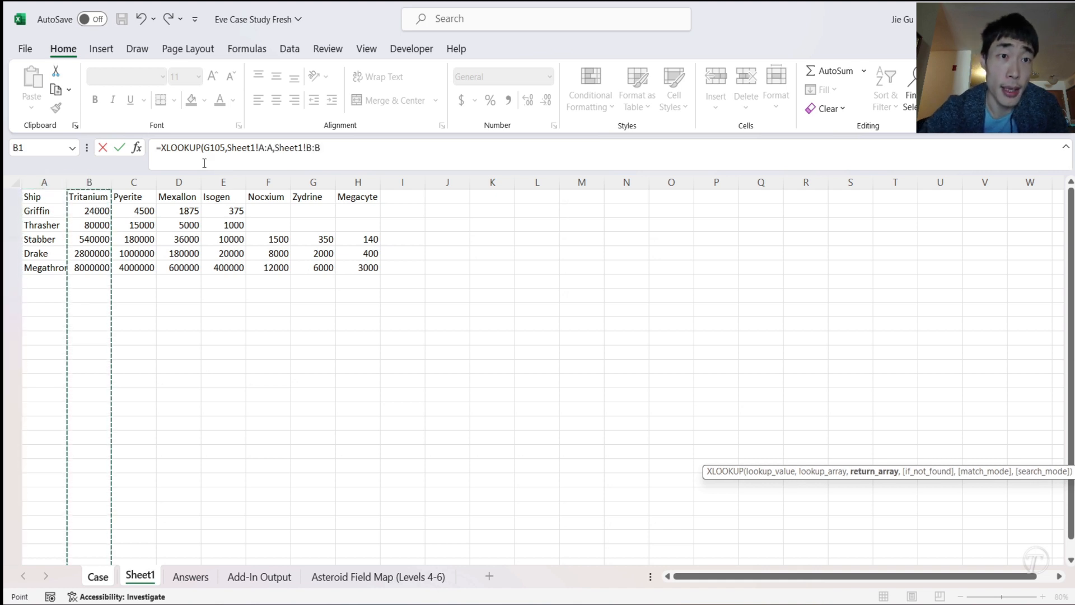
text())
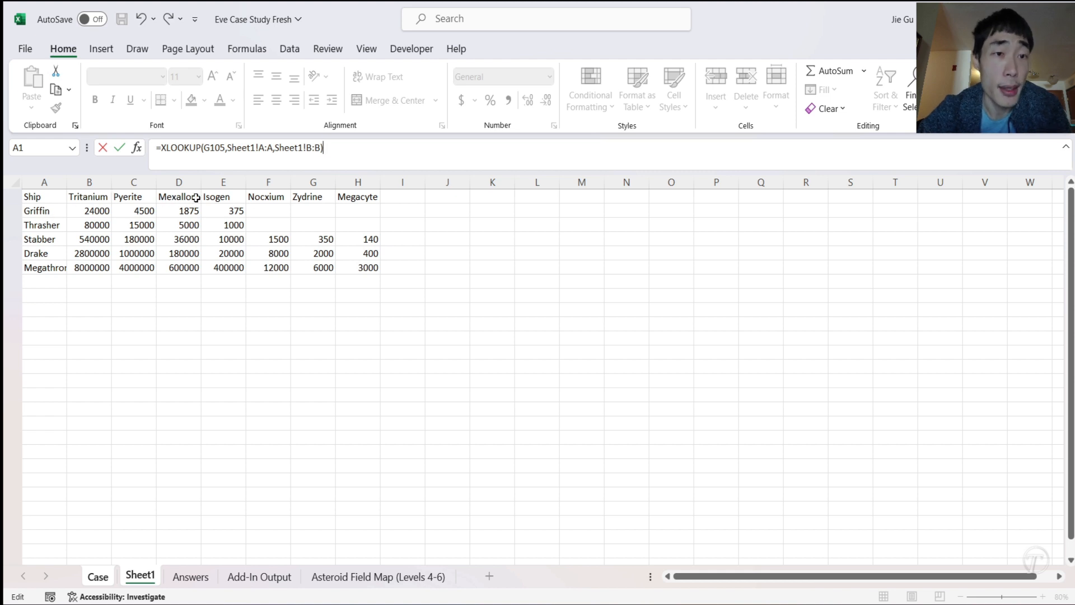
- Lock the ship and lookup columns in Q105's formula, giving =XLOOKUP($G105,Sheet1!$A:$A,Sheet1!B:B), and commit it
click(260, 150)
text($)
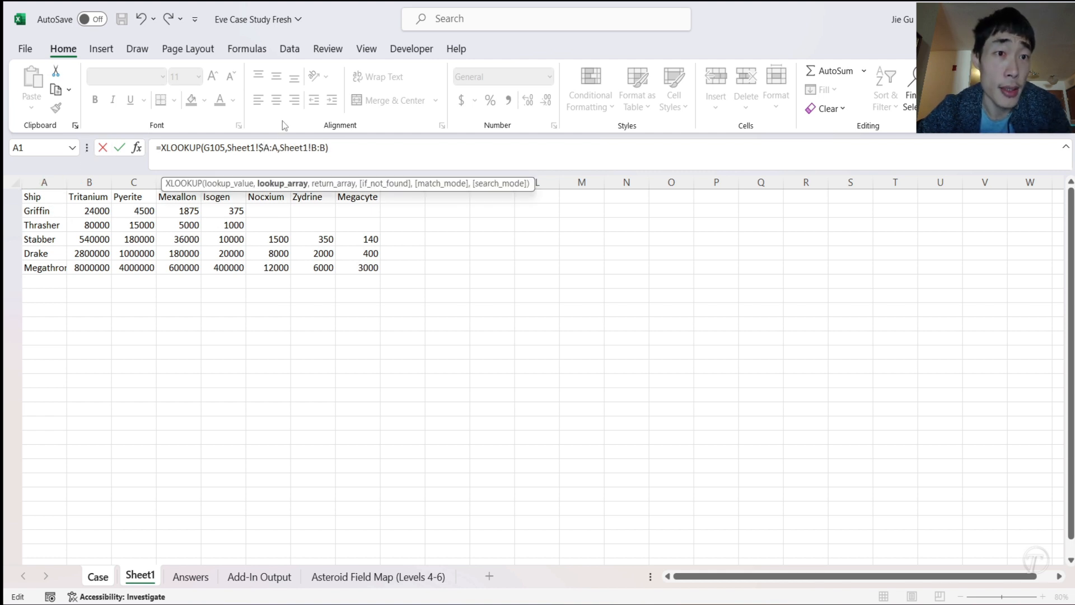
click(273, 147)
text($)
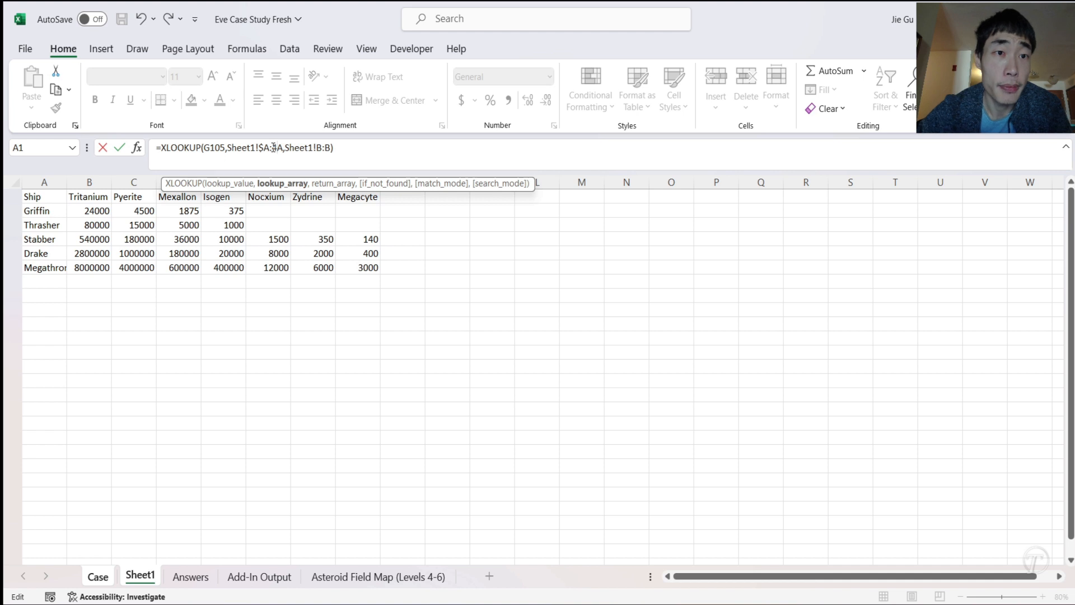
click(206, 148)
text($)
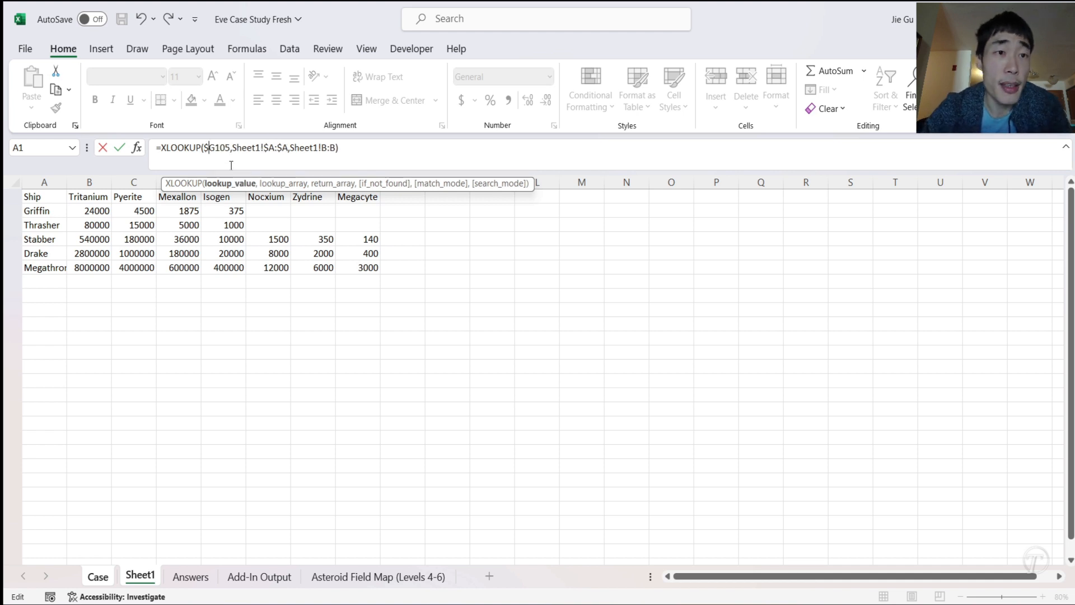
key(Return)
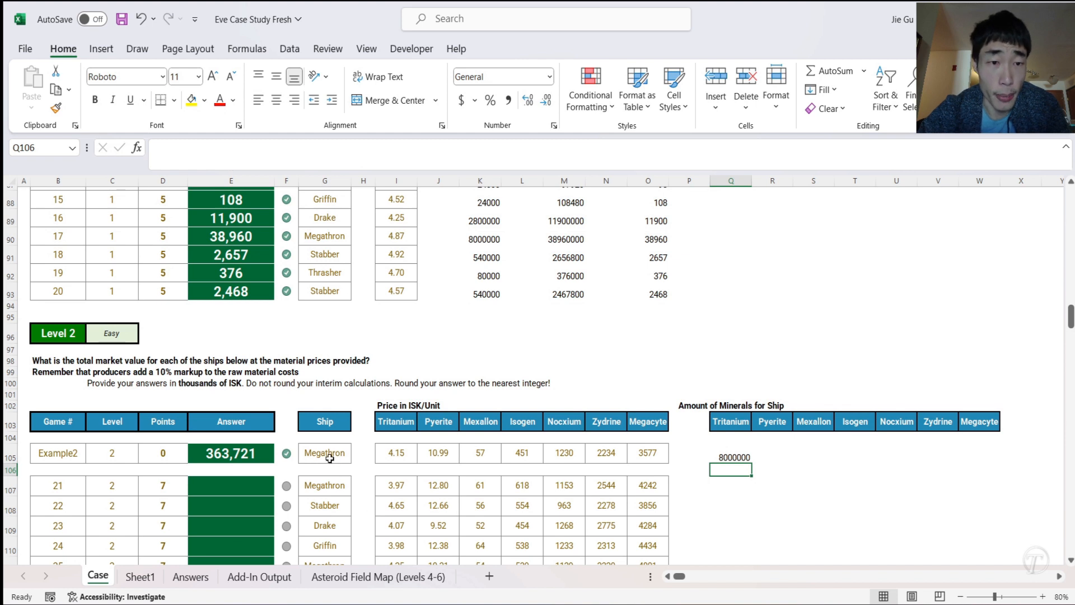
click(330, 458)
click(343, 251)
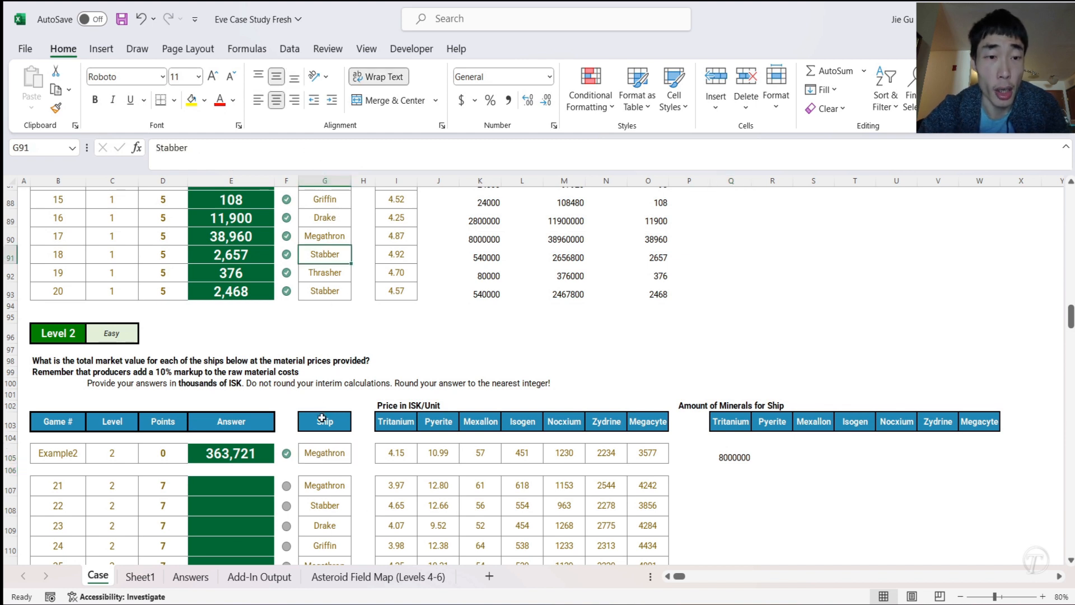
- Fill the Tritanium lookup from Q105 across to W105 and compare the amounts with the Megathron row on Sheet1
click(728, 460)
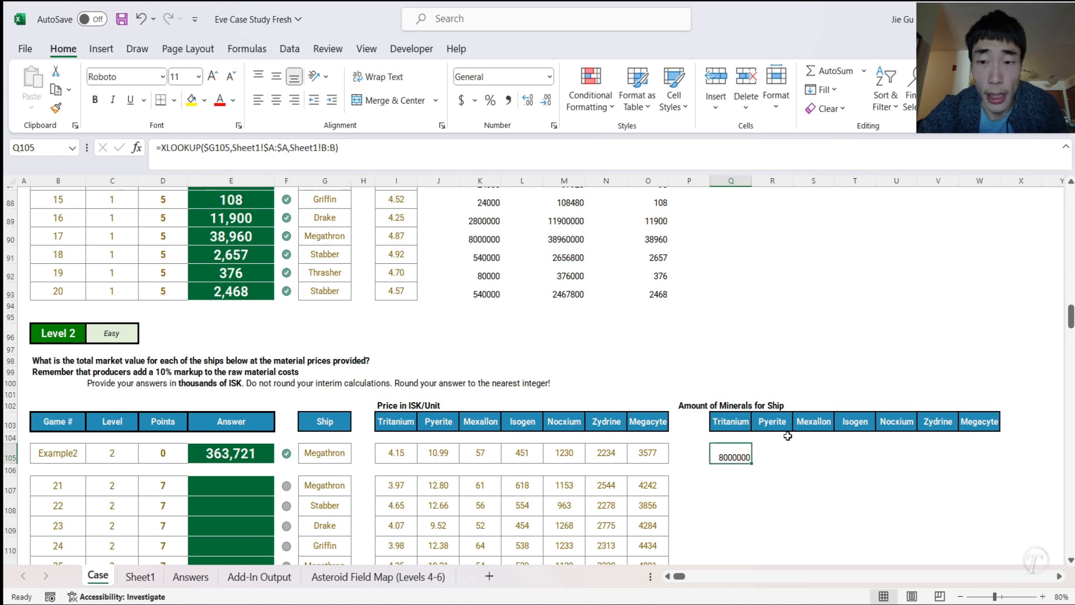
drag(756, 461, 988, 454)
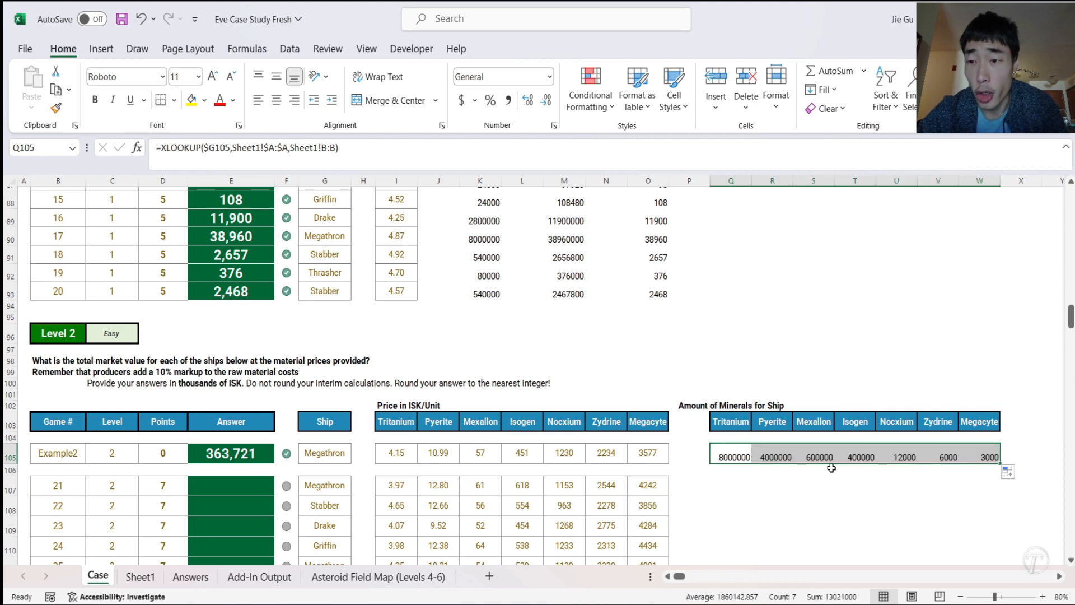
scroll(814, 473, down, 2)
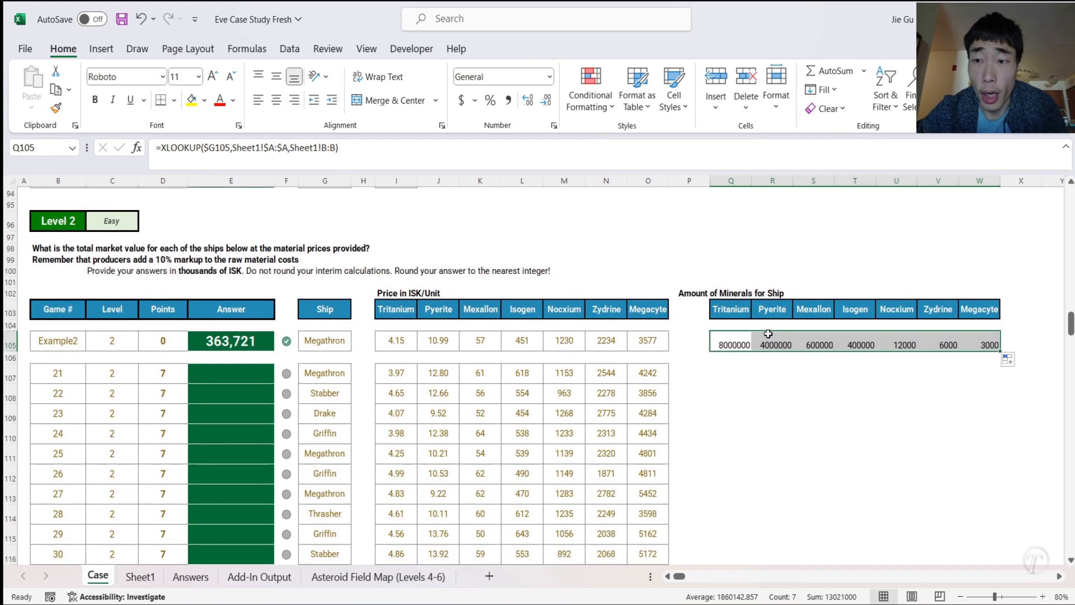
click(140, 577)
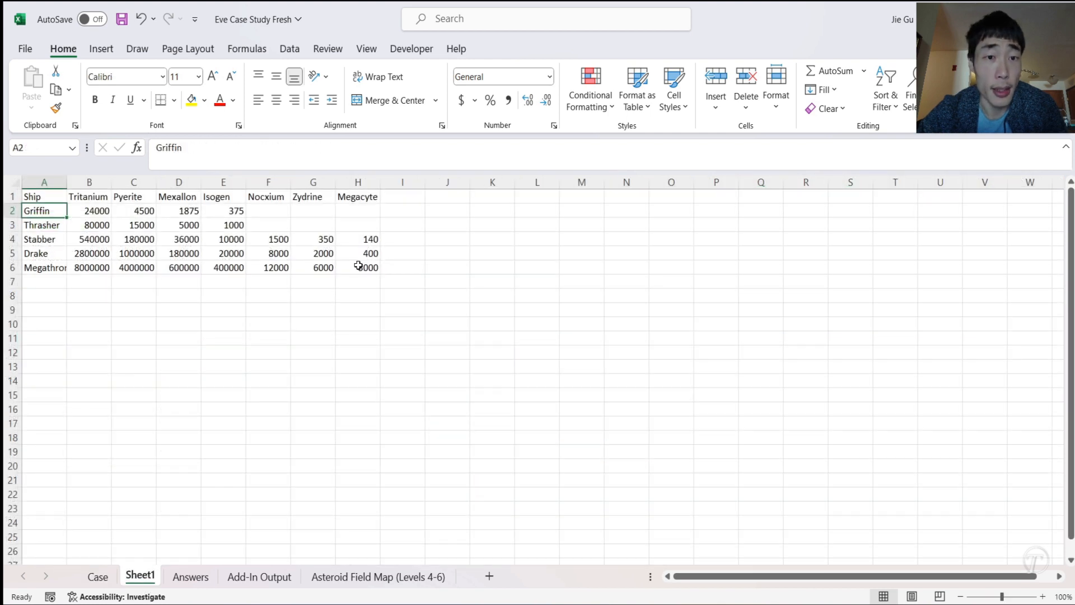
click(99, 581)
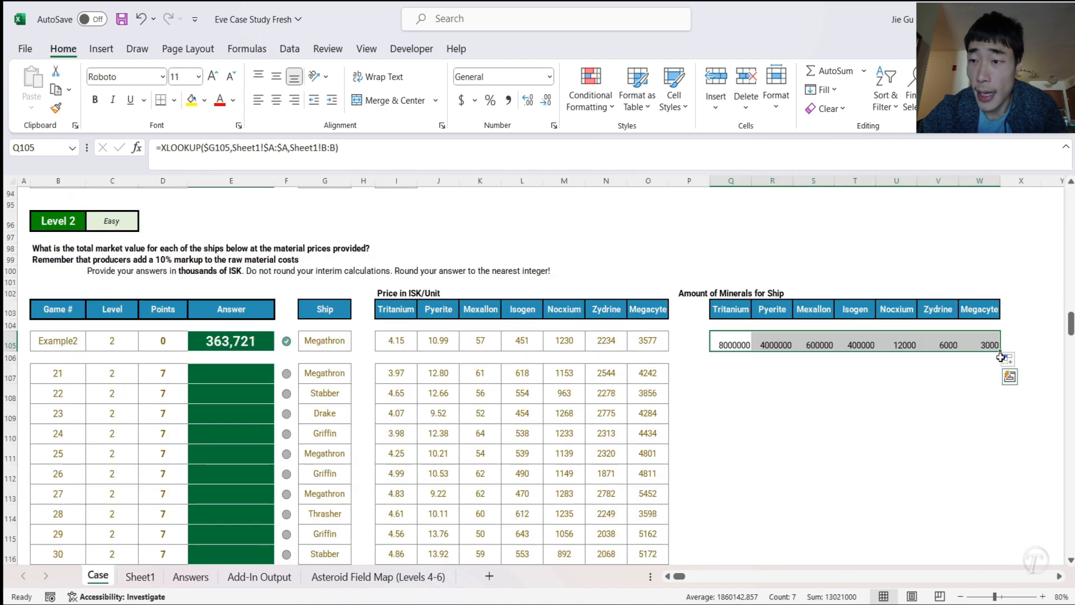
- Fill the mineral lookups in Q105:W105 down to row 126 and review them against the ships listed
click(1008, 360)
click(1003, 349)
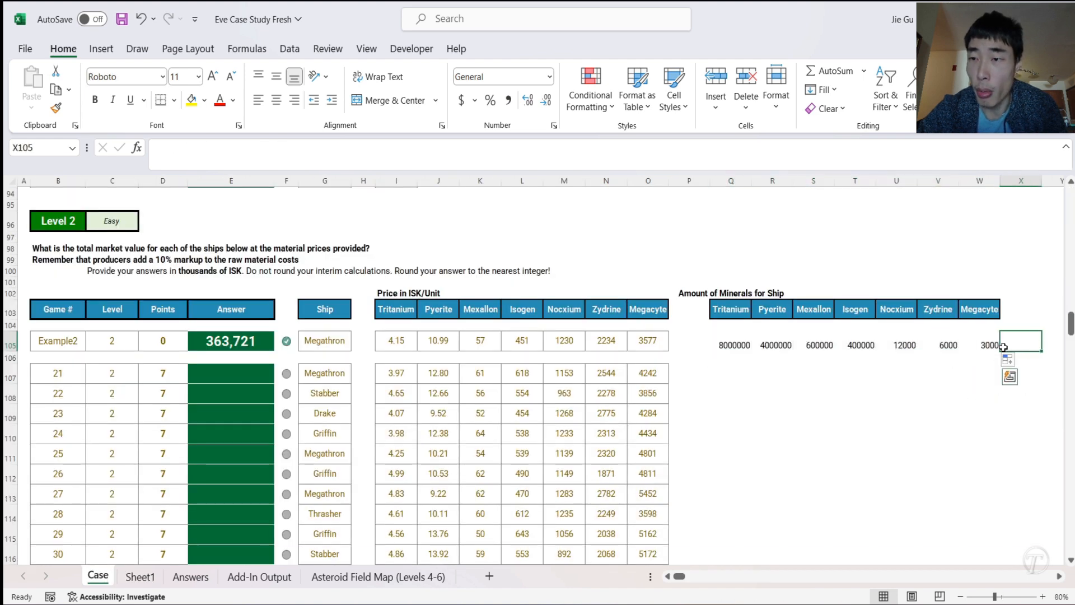
drag(733, 346, 970, 409)
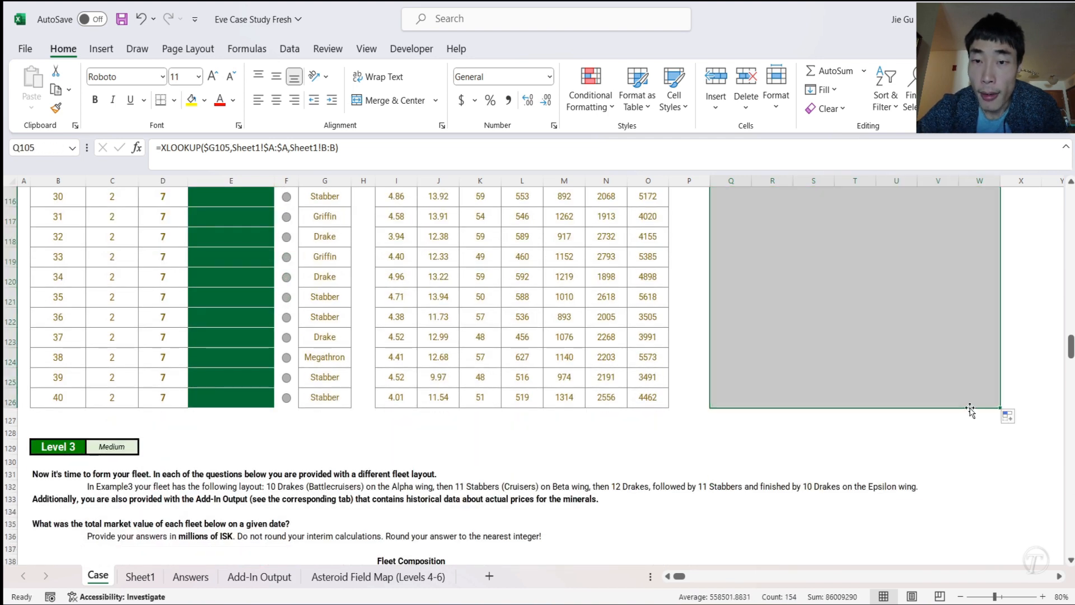
scroll(806, 336, up, 3)
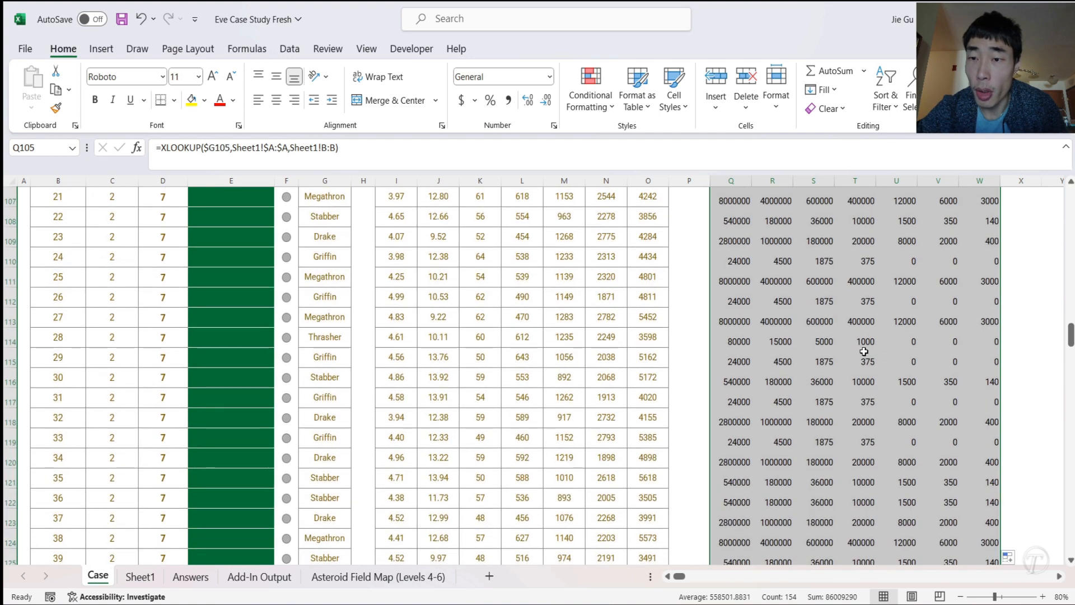
scroll(864, 351, up, 3)
scroll(342, 263, down, 3)
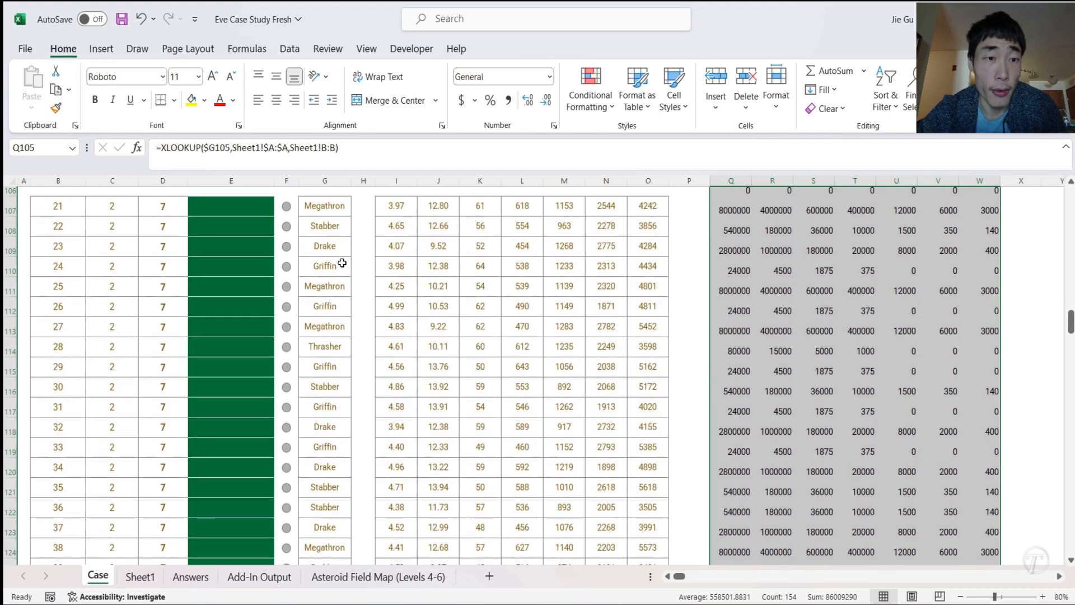
scroll(325, 426, up, 3)
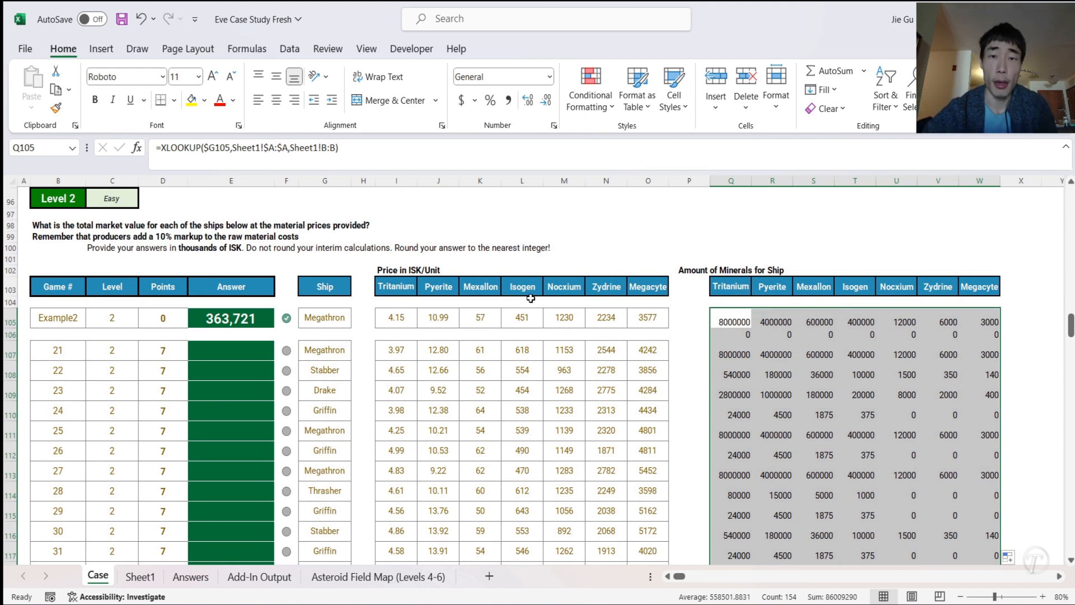
- Examine how the Example2 mineral prices in I105:O105 pair with the mineral amounts in Q105:W105
drag(389, 316, 655, 318)
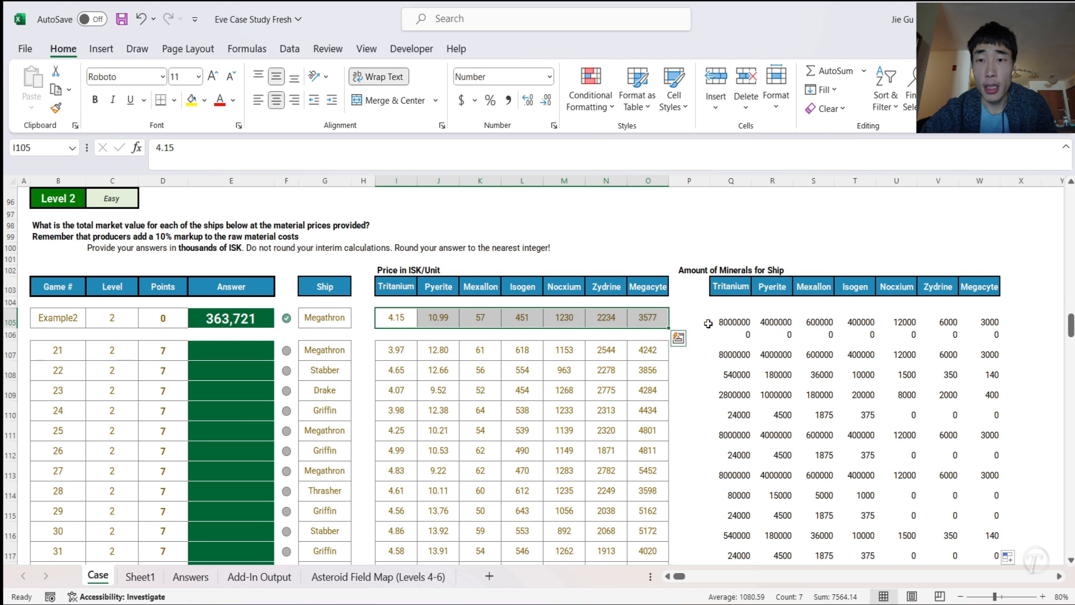
drag(728, 321, 991, 321)
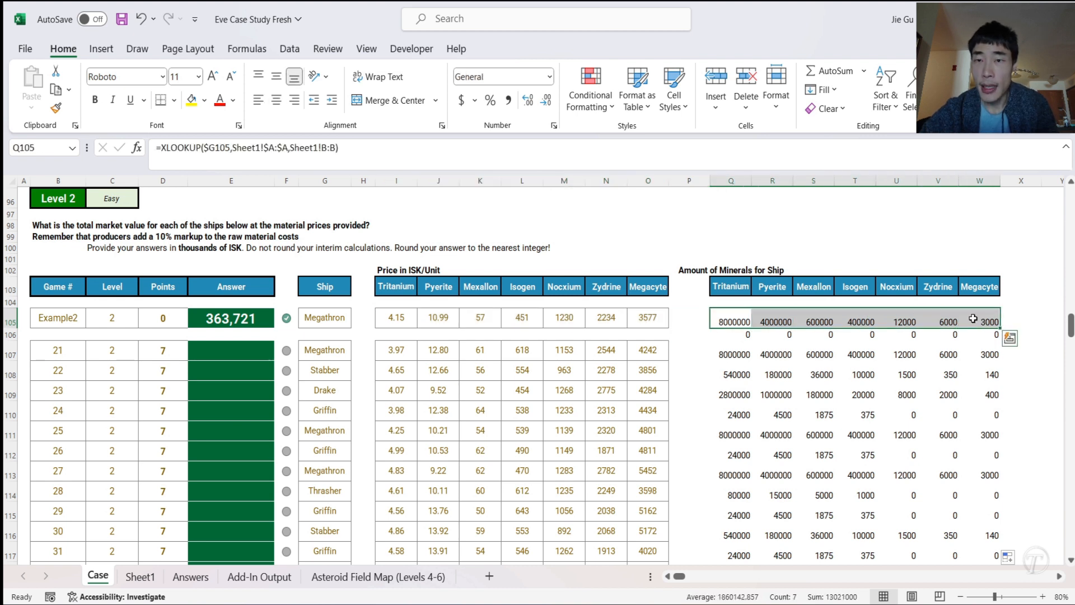
click(731, 318)
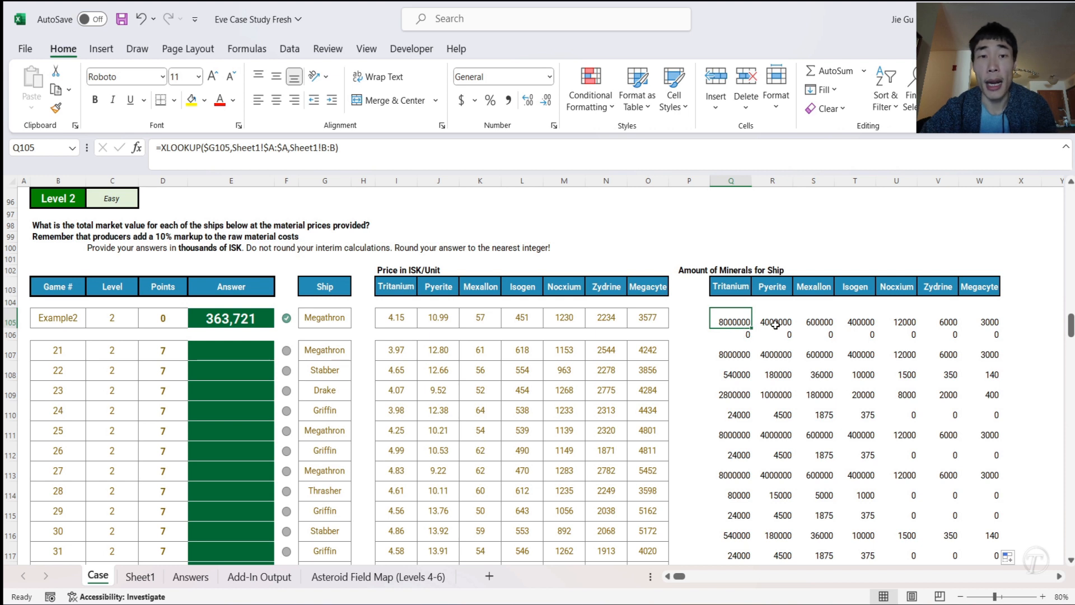
click(446, 316)
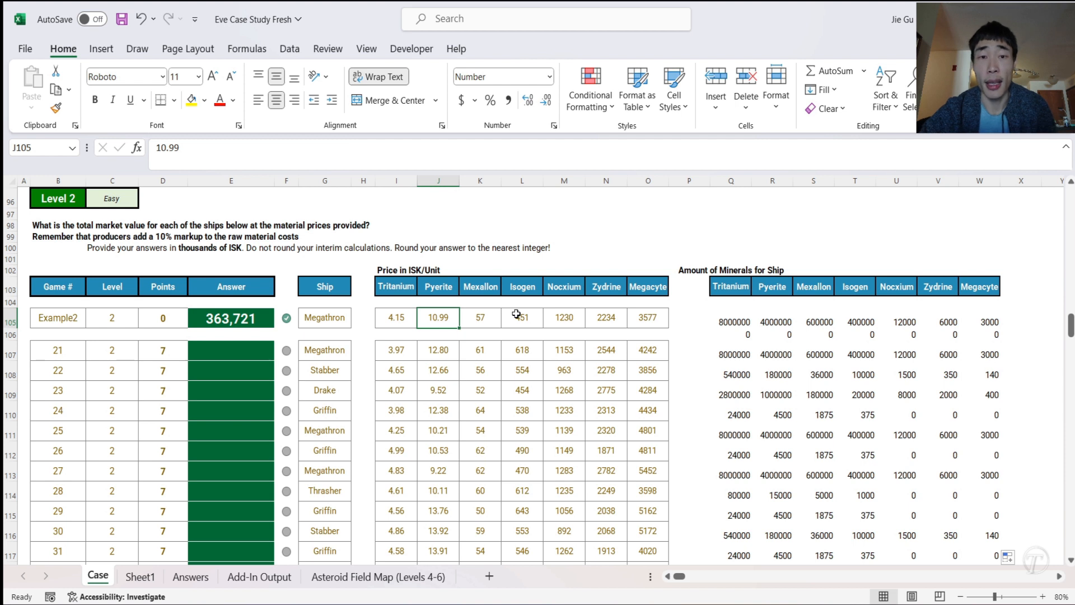
drag(396, 317, 429, 317)
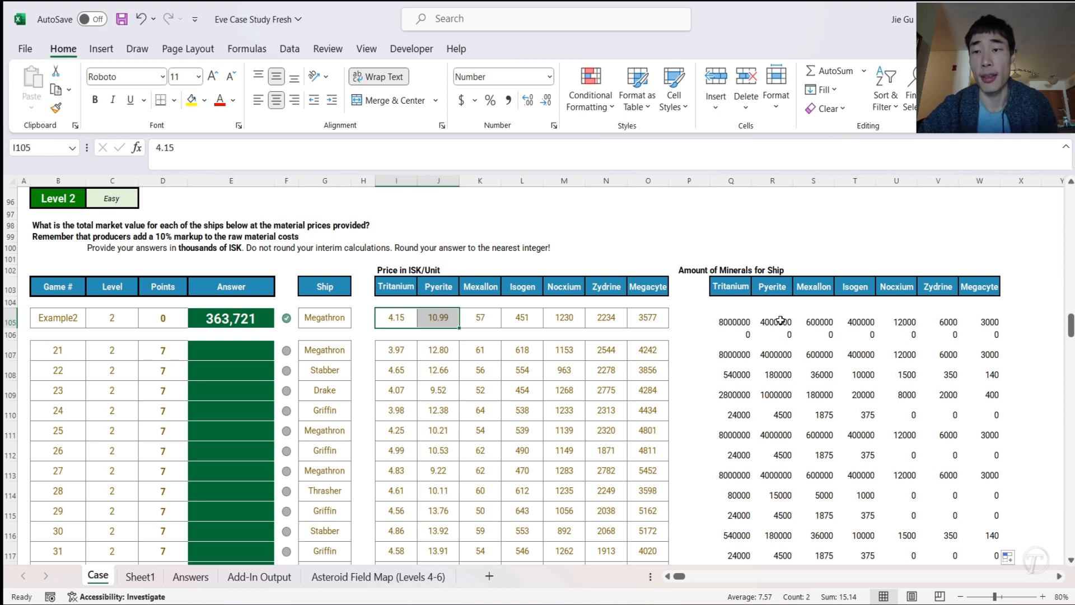
- Enter the heading "Total Price" in Y102 and "Price" in Y103 beside the mineral amounts table
click(1006, 312)
scroll(1025, 283, right, 2)
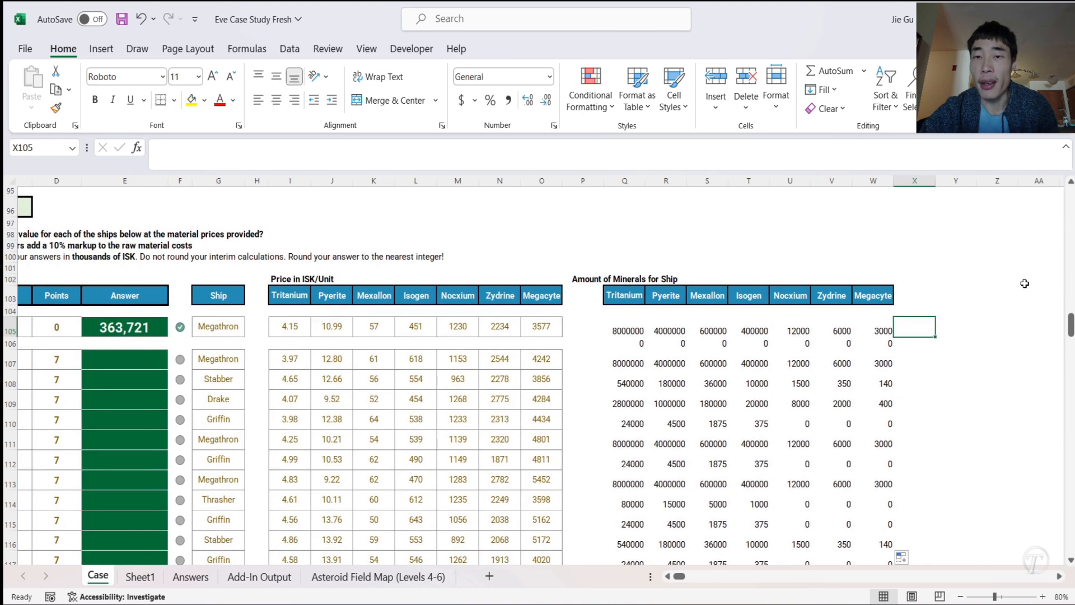
click(956, 272)
click(954, 283)
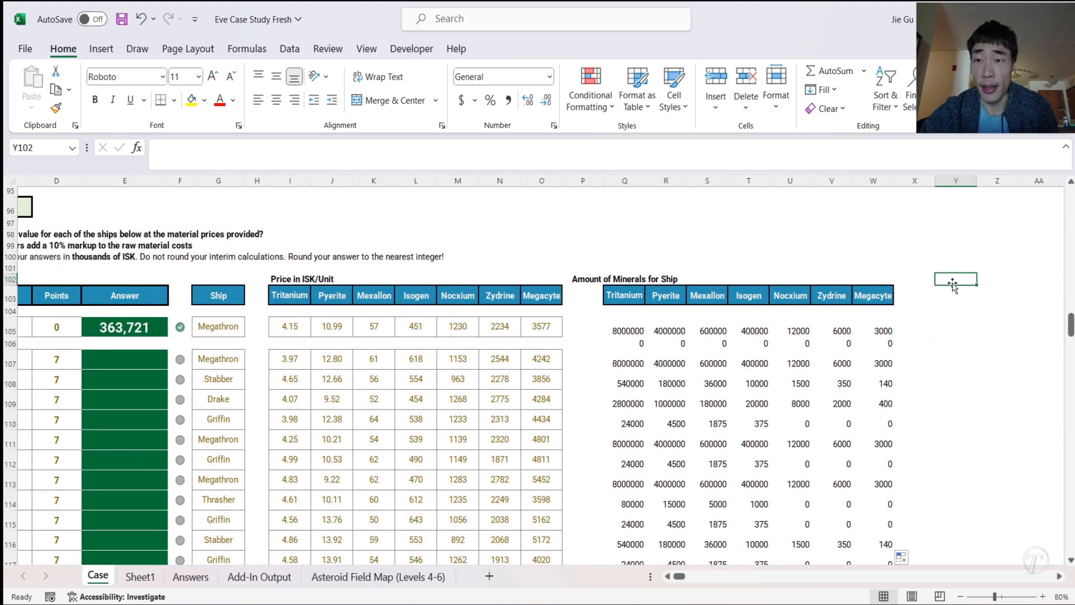
text(To)
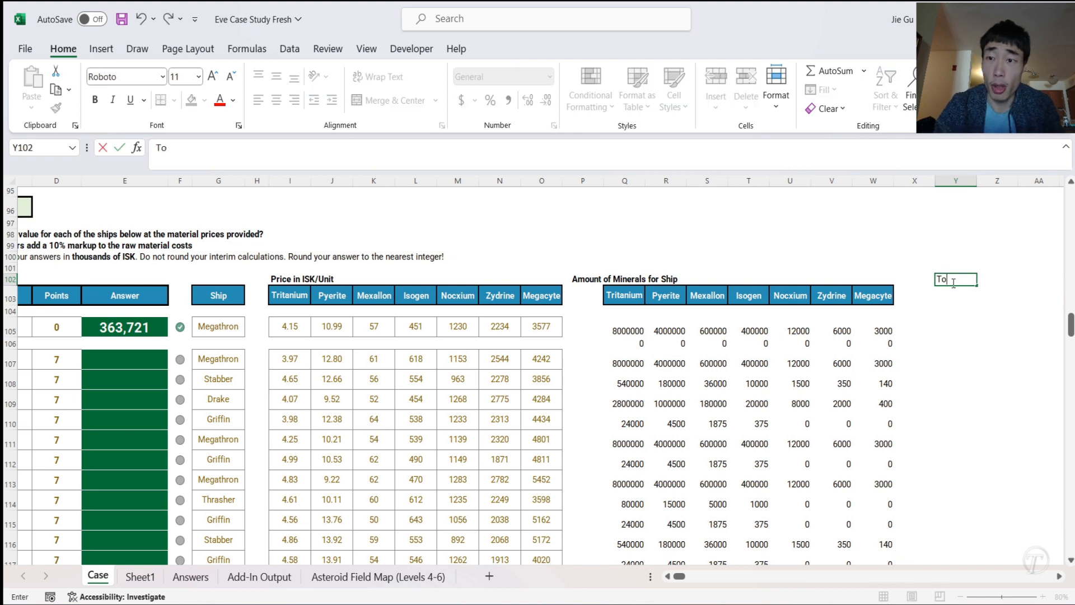
text(tal Price)
key(Return)
text(Price)
key(Return)
key(Return)
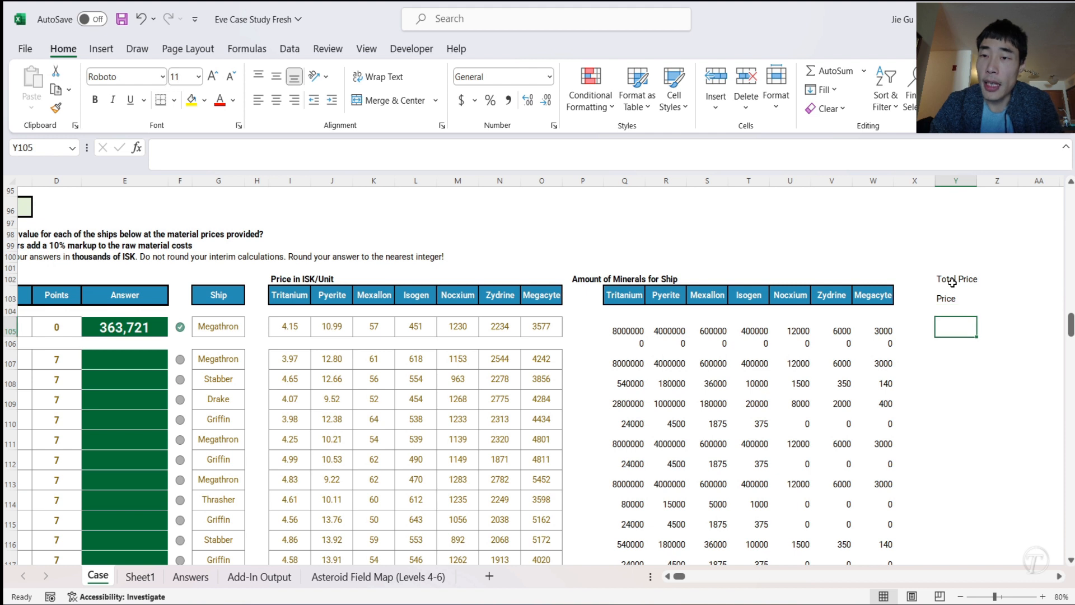
- Enter =SUMPRODUCT(I105:O105,Q105:W105) in Y105 to total the Example2 ship's raw material cost
text(SUMP)
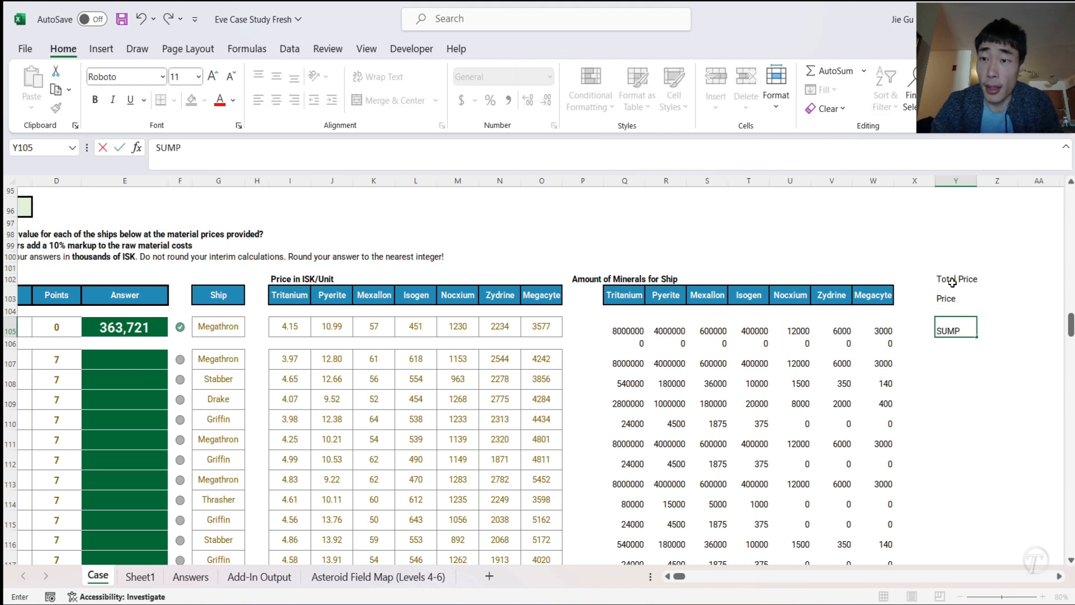
key(BackSpace)
key(BackSpace)
key(BackSpace)
key(BackSpace)
key(BackSpace)
key(BackSpace)
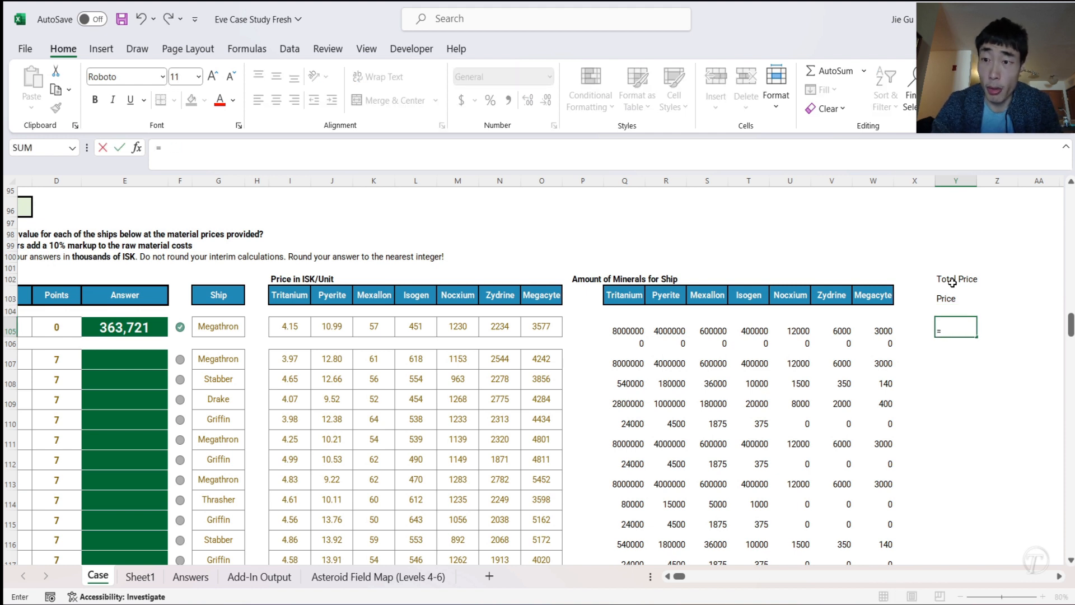
text(SUMPRODUCT()
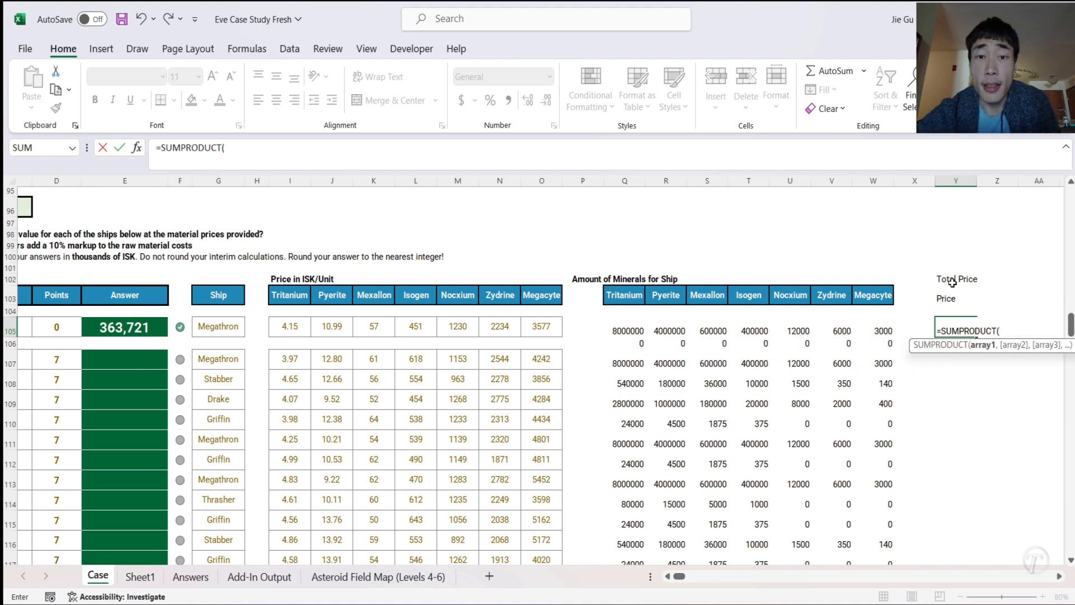
click(293, 328)
drag(293, 327, 551, 322)
text(,)
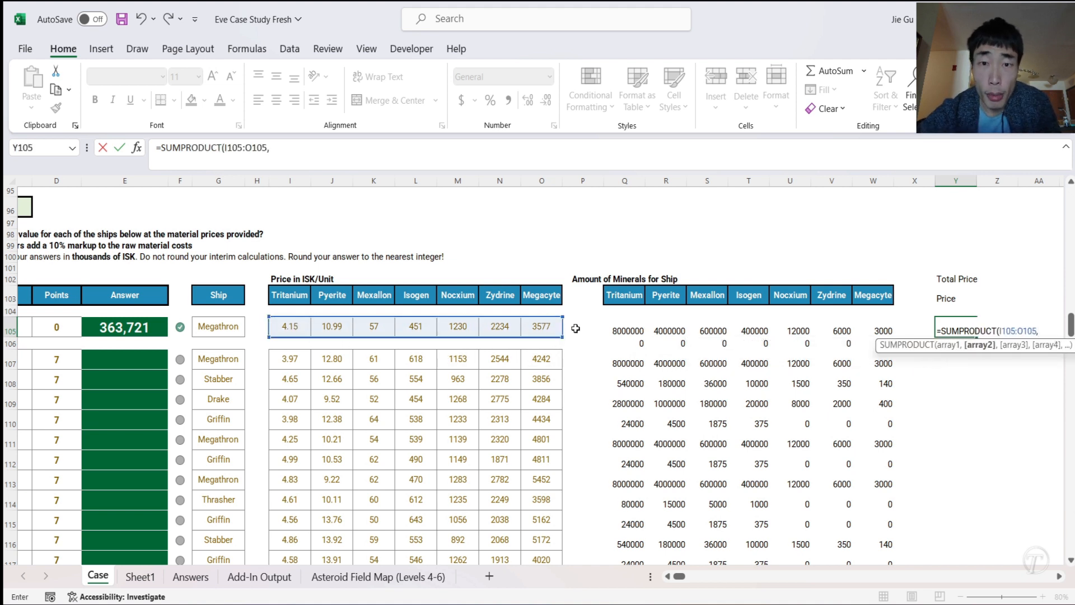
drag(620, 330, 867, 316)
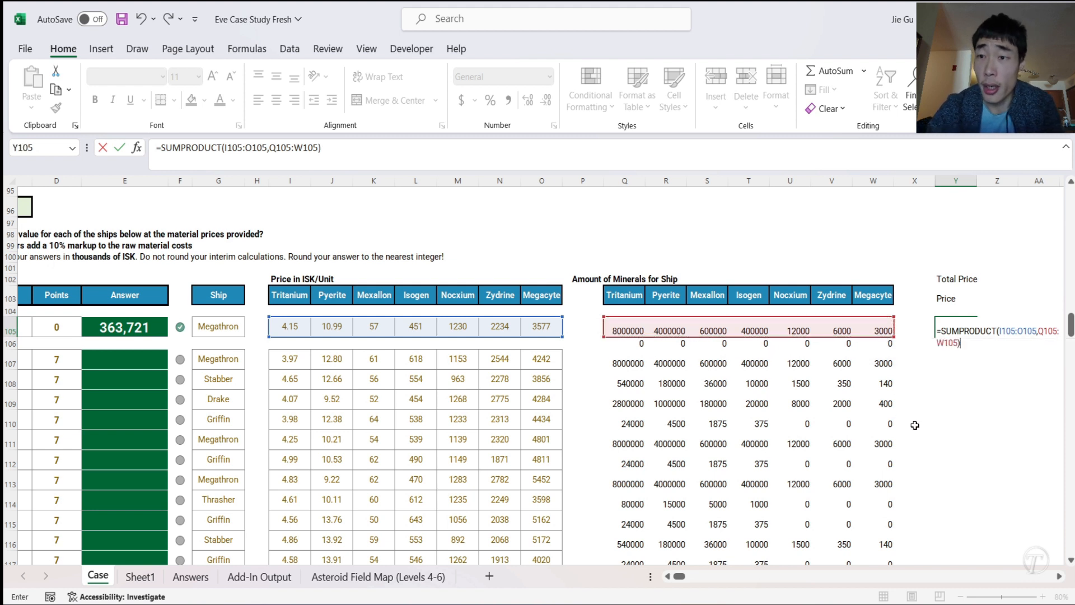
key(Return)
- Fill the SUMPRODUCT formula from Y105 down to Y126 for all Level 2 games
click(974, 331)
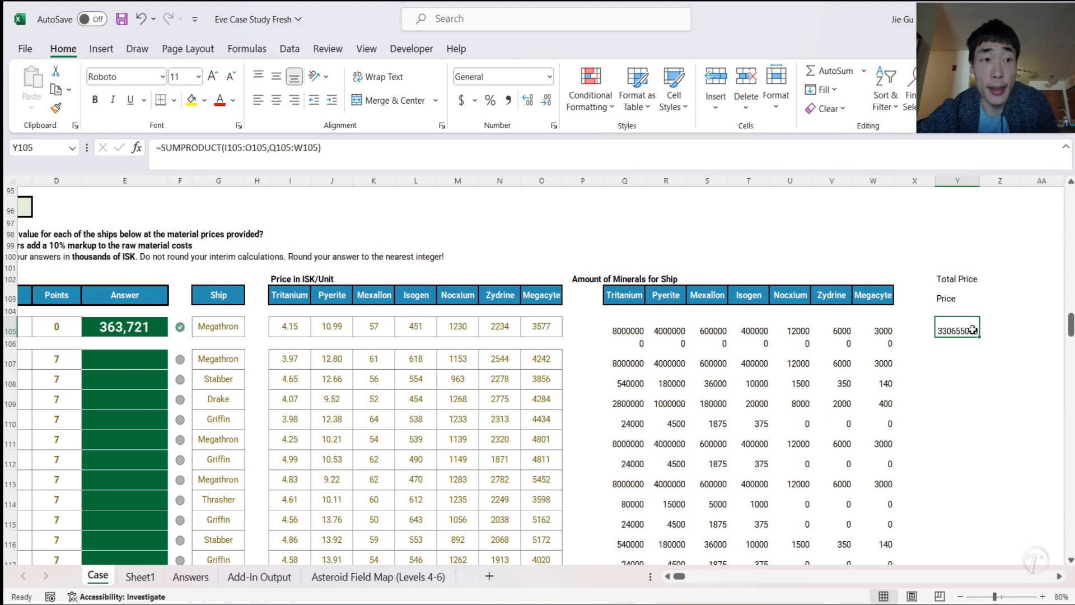
drag(980, 341, 984, 529)
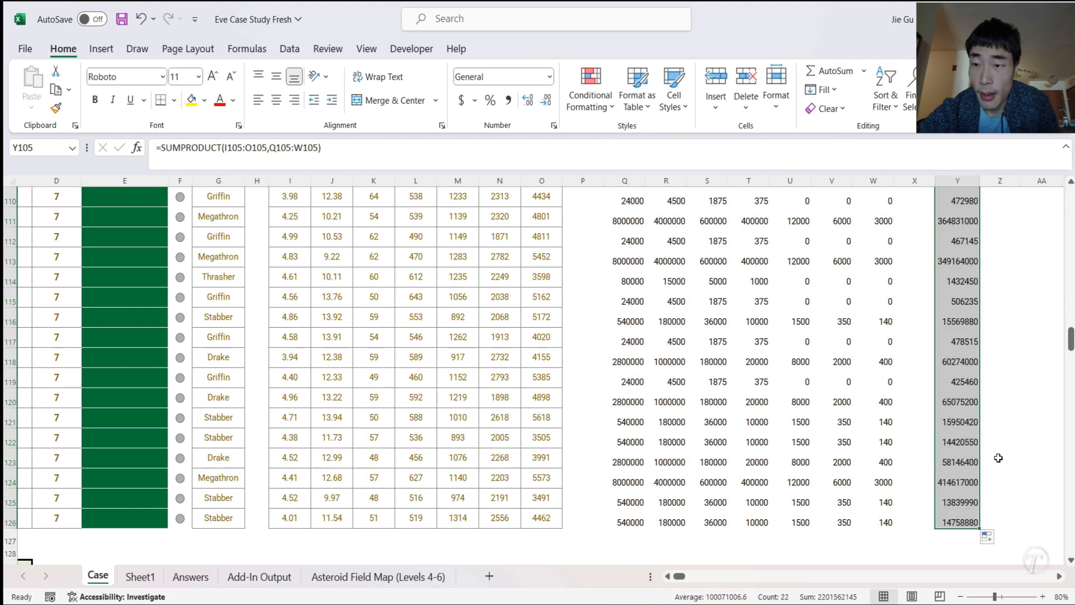
scroll(998, 457, up, 6)
scroll(999, 457, right, 2)
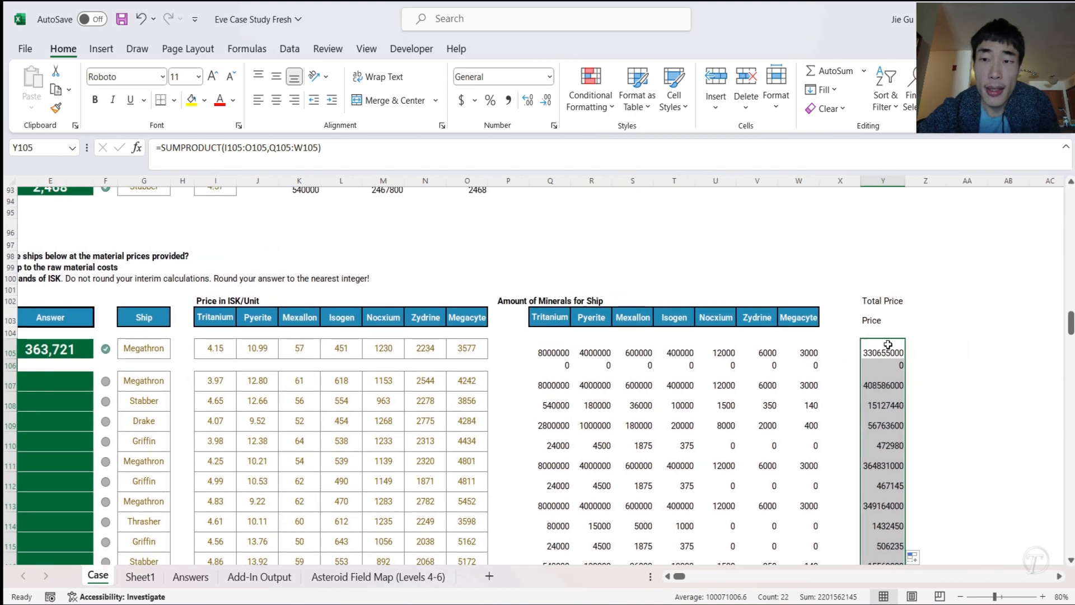
- Compare the total price in Y105 with the Example2 answer and reread the markup note in B99
click(889, 345)
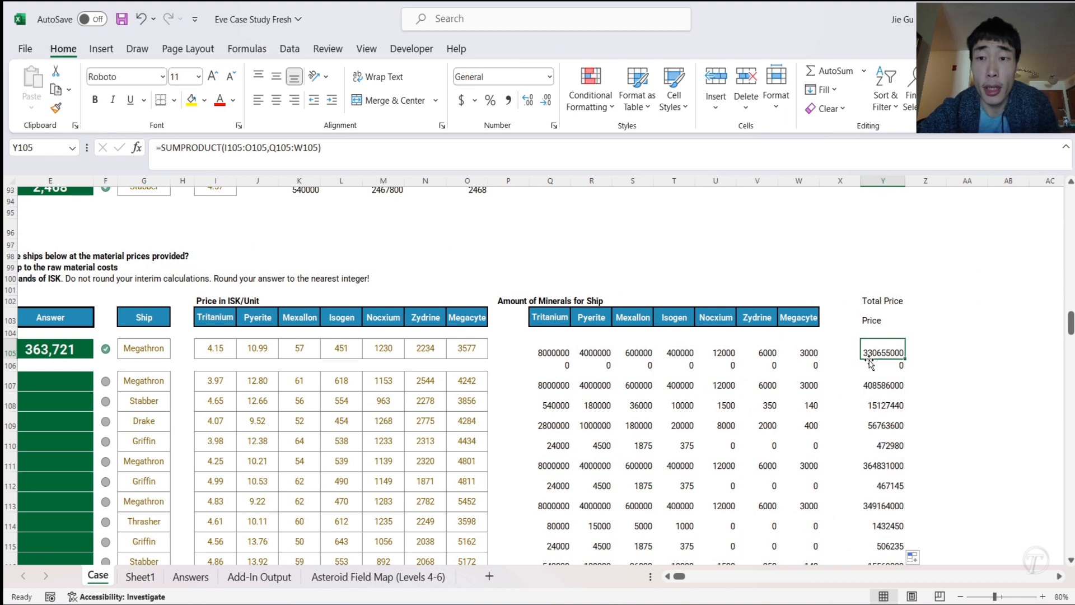
scroll(870, 363, left, 2)
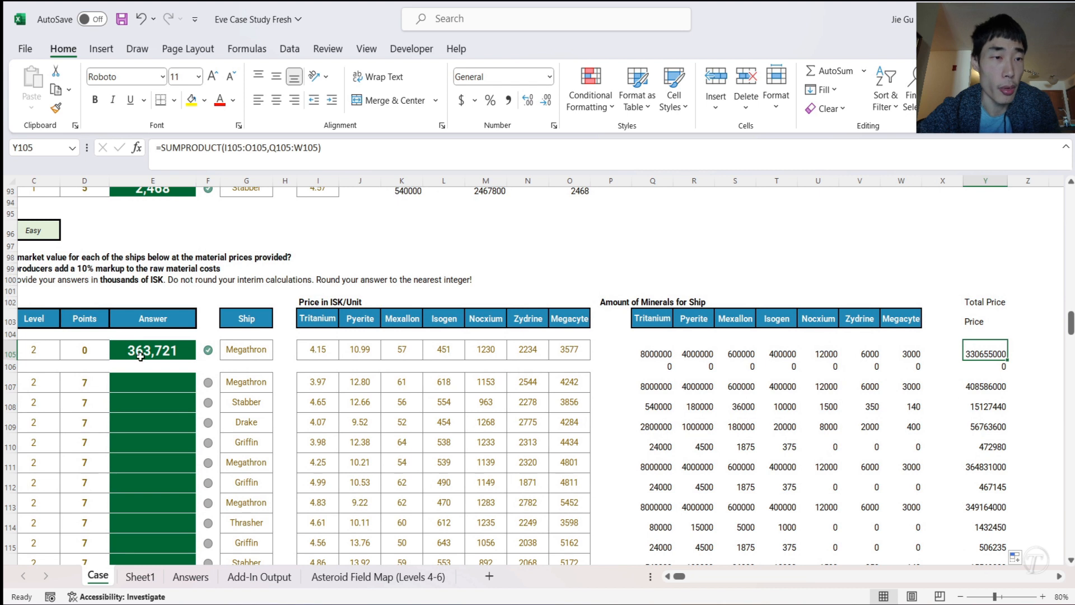
scroll(140, 356, left, 2)
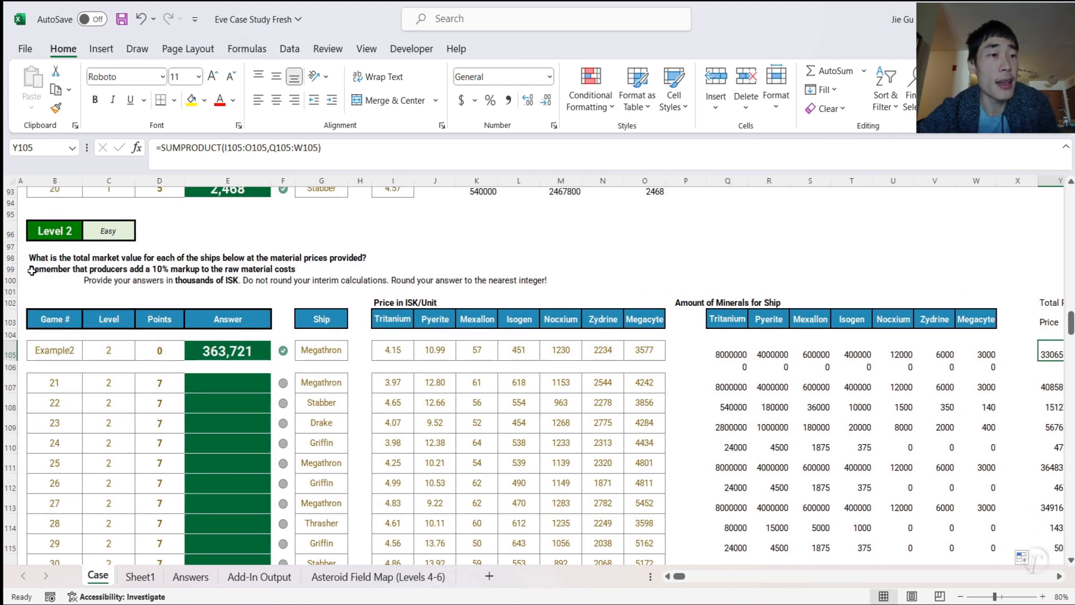
click(33, 270)
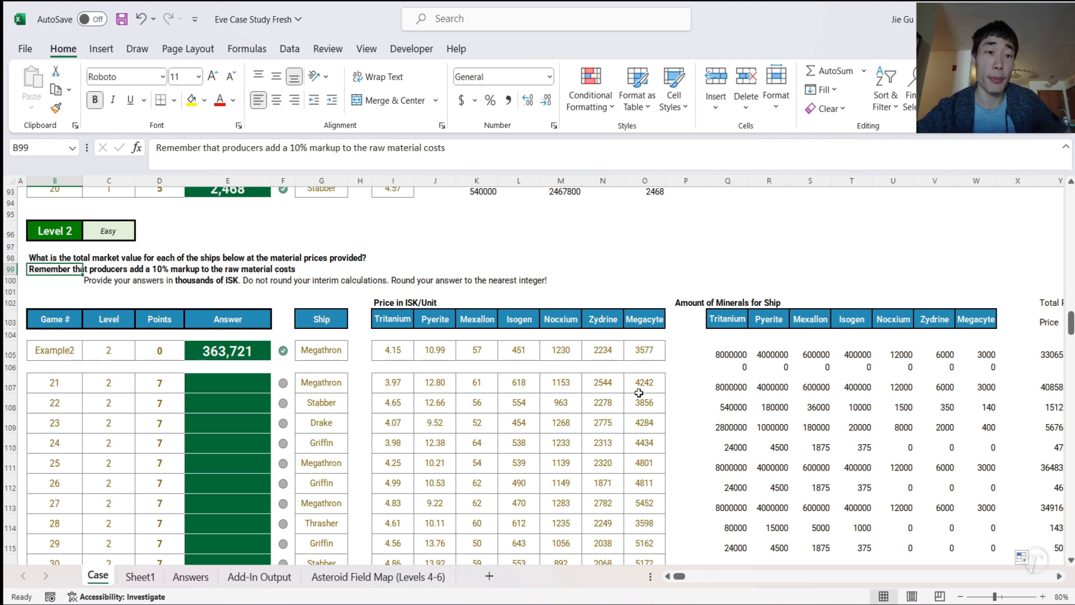
- Enter the heading "Final Answer" in Z102 and "Answer" in Z103 beside the Total Price column
scroll(639, 393, right, 5)
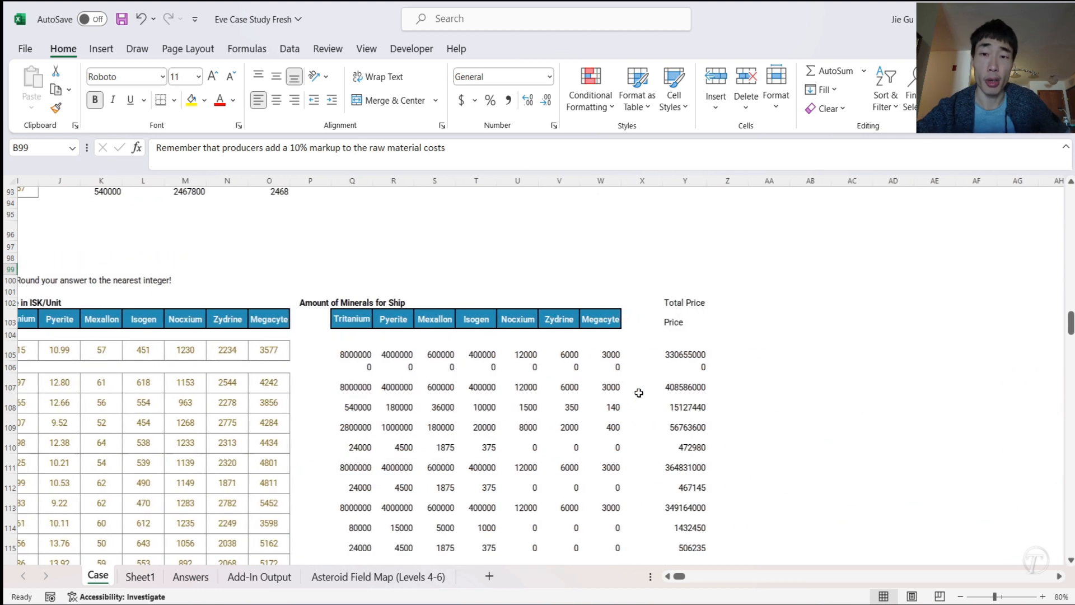
click(687, 356)
click(730, 325)
click(736, 303)
text(Fina)
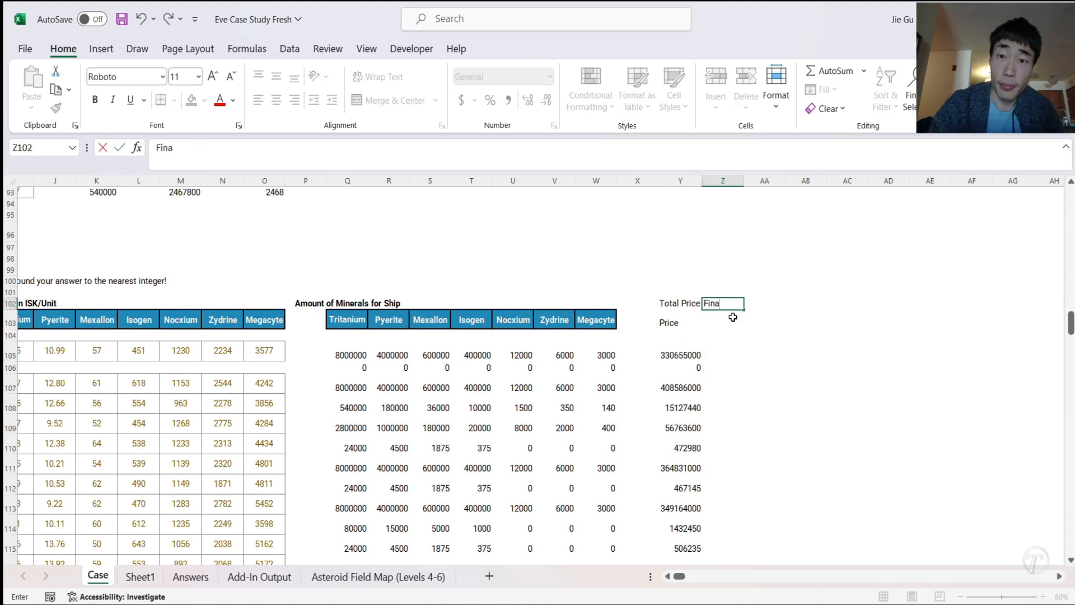
text(l Answer)
key(Return)
text(Answer)
key(Return)
key(Down)
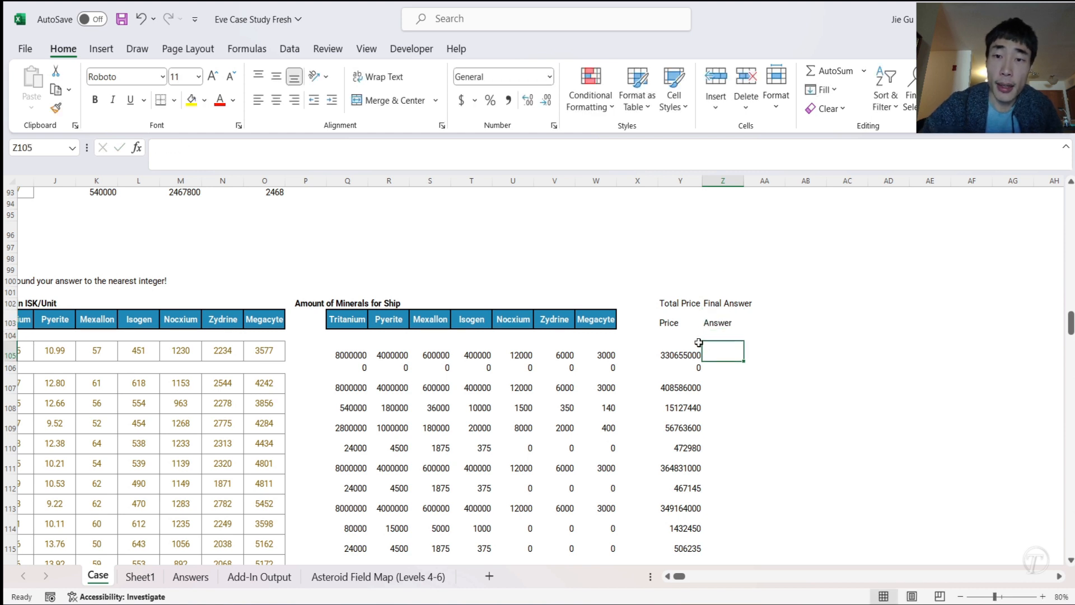
- Enter =ROUND(Y105*1.1/1000,0) in Z105 to calculate the Example2 ship's marked-up market value in thousands of ISK
text(=)
click(683, 353)
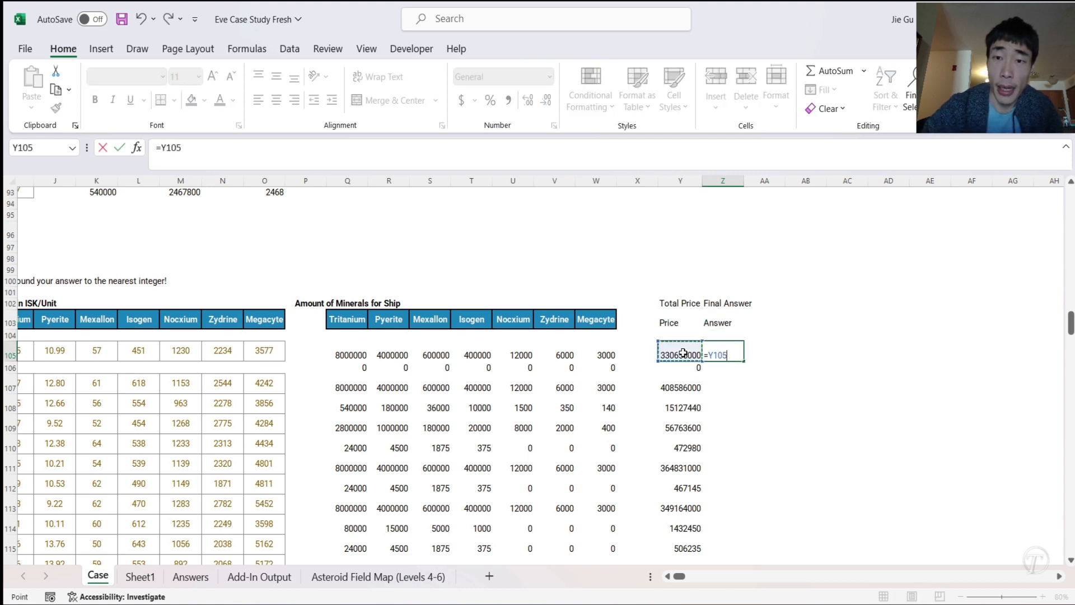
text(*)
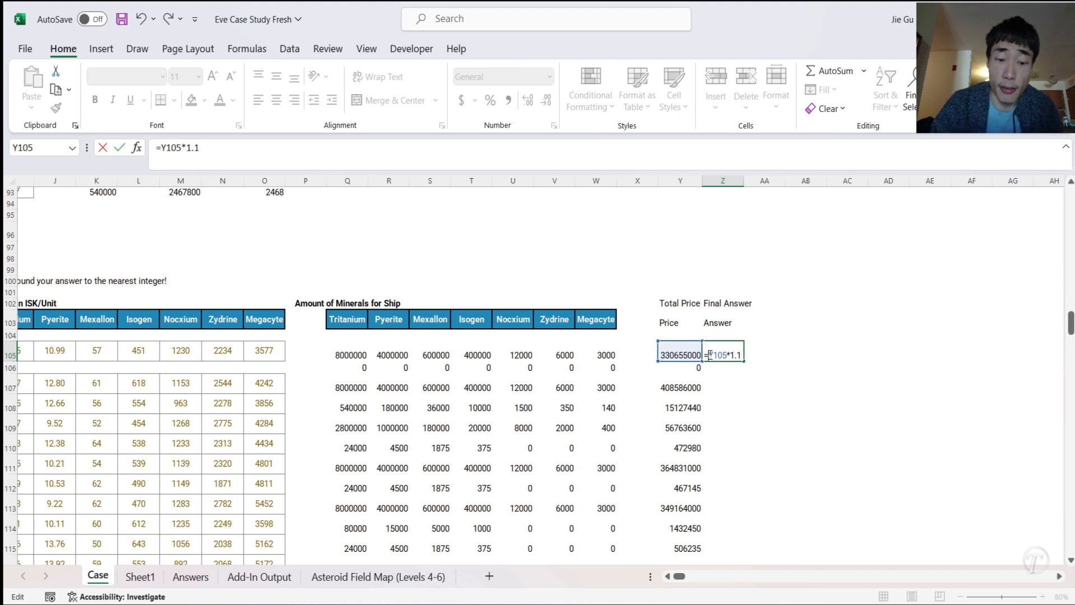
text(ROUND()
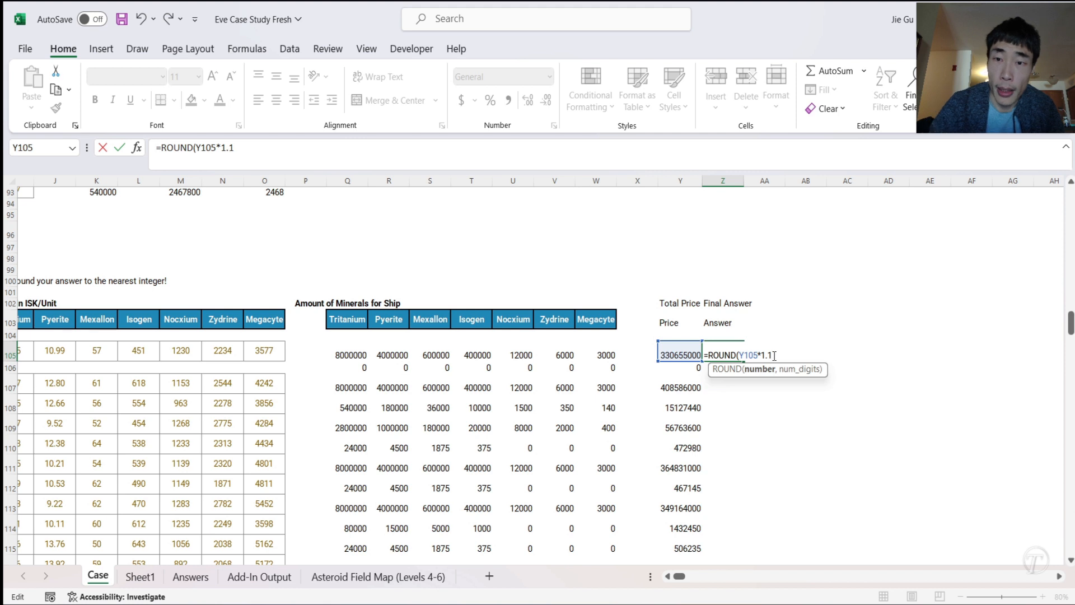
text(/1000,0))
key(Return)
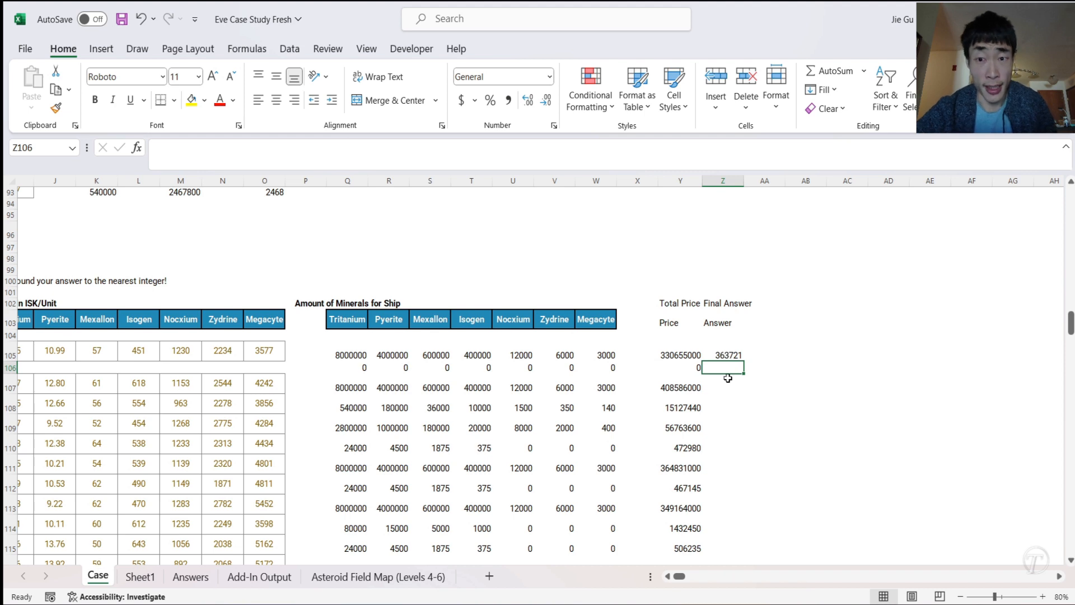
- Check the Z105 result against the Example2 answer and fill its ROUND formula down to Z126
scroll(728, 379, left, 5)
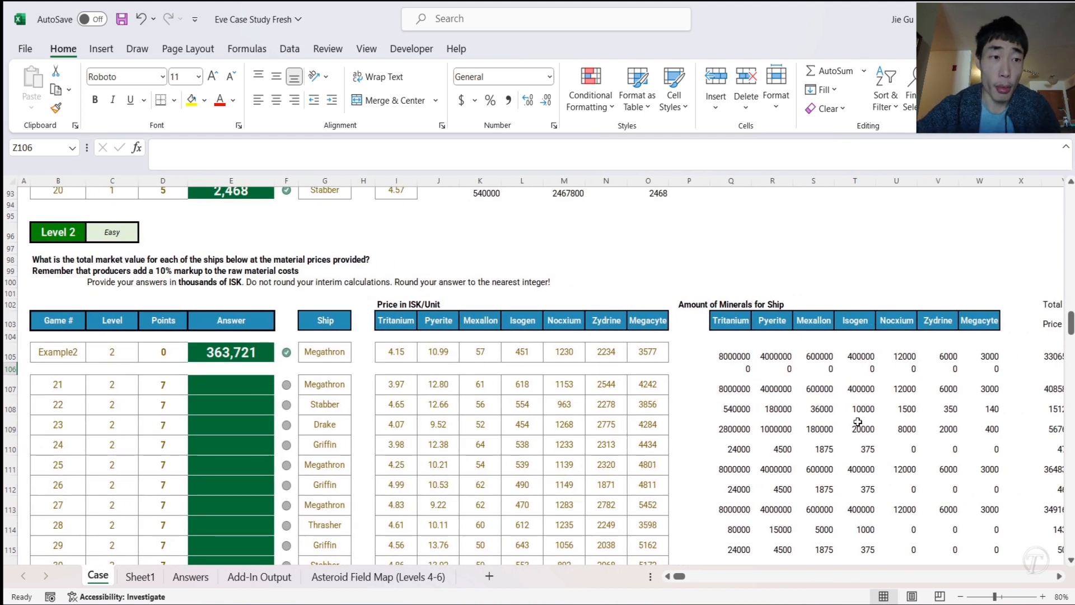
scroll(858, 392, right, 4)
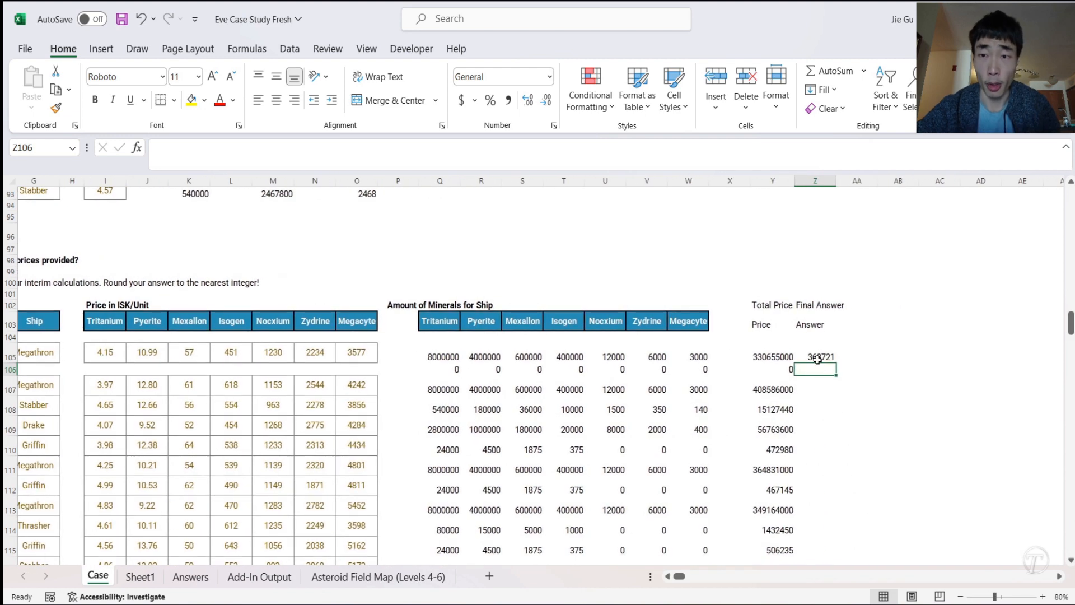
click(818, 359)
drag(836, 363, 824, 533)
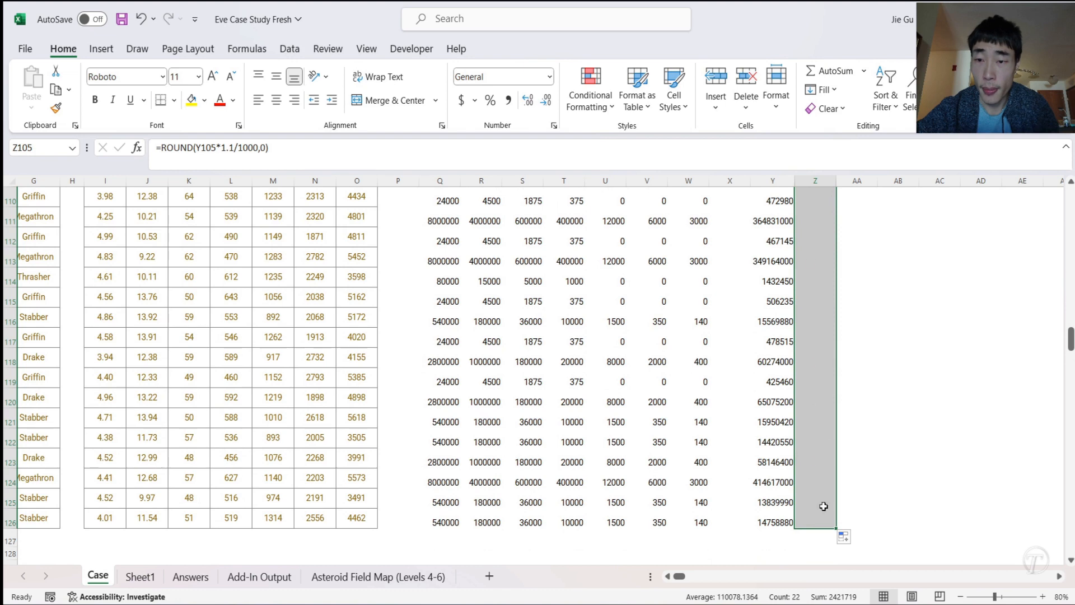
- Copy the final answers in Z107:Z126 and paste them as values into the Level 2 Answer cells starting at E107
scroll(821, 379, up, 5)
click(821, 356)
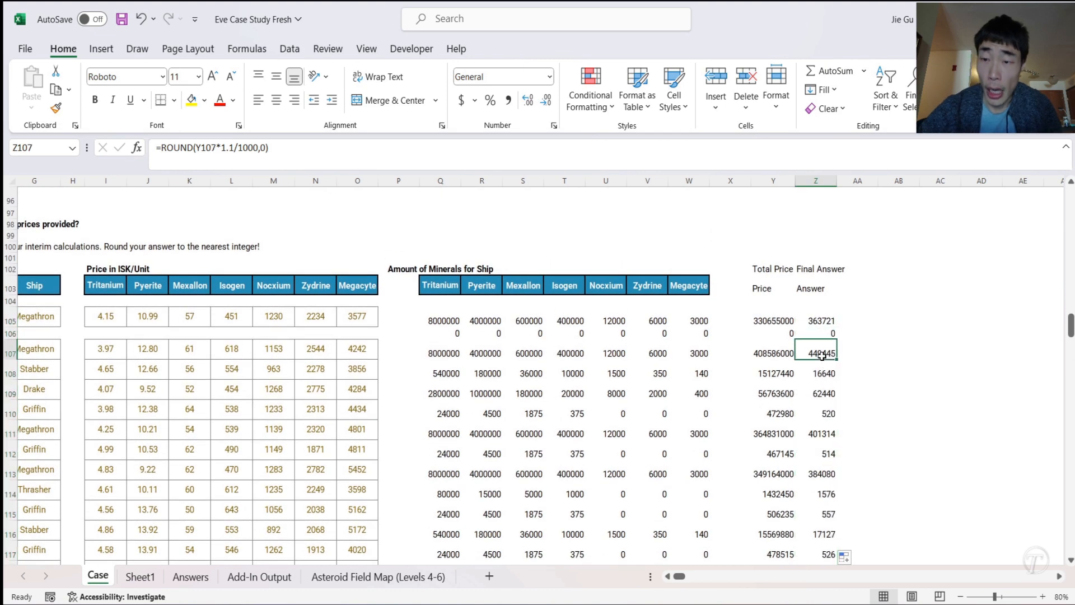
key(ctrl+shift+Down)
key(ctrl+c)
scroll(822, 356, left, 3)
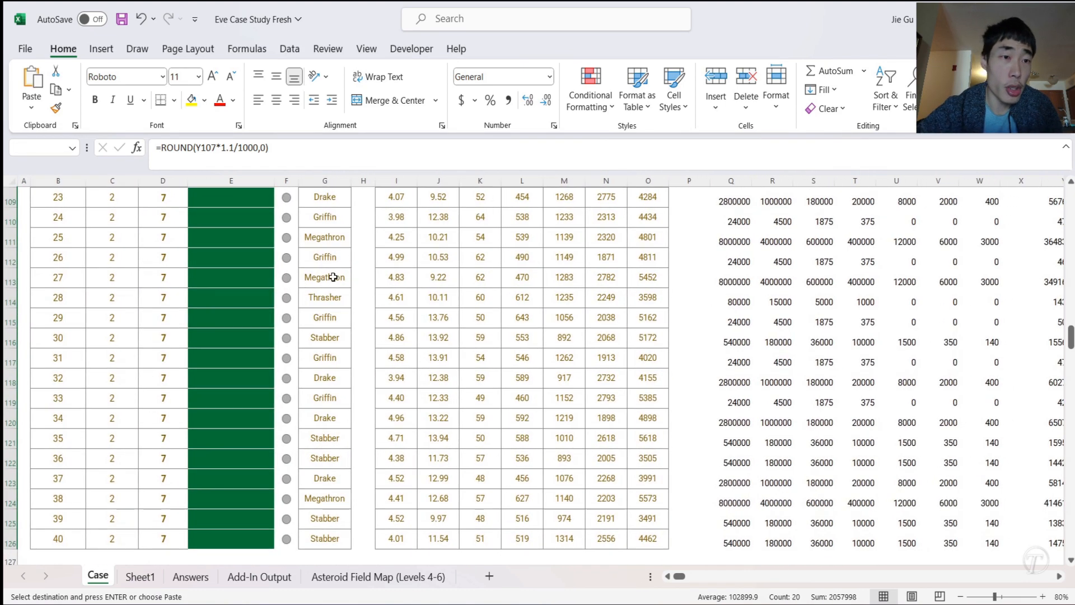
scroll(331, 276, up, 5)
click(237, 373)
right_click(236, 373)
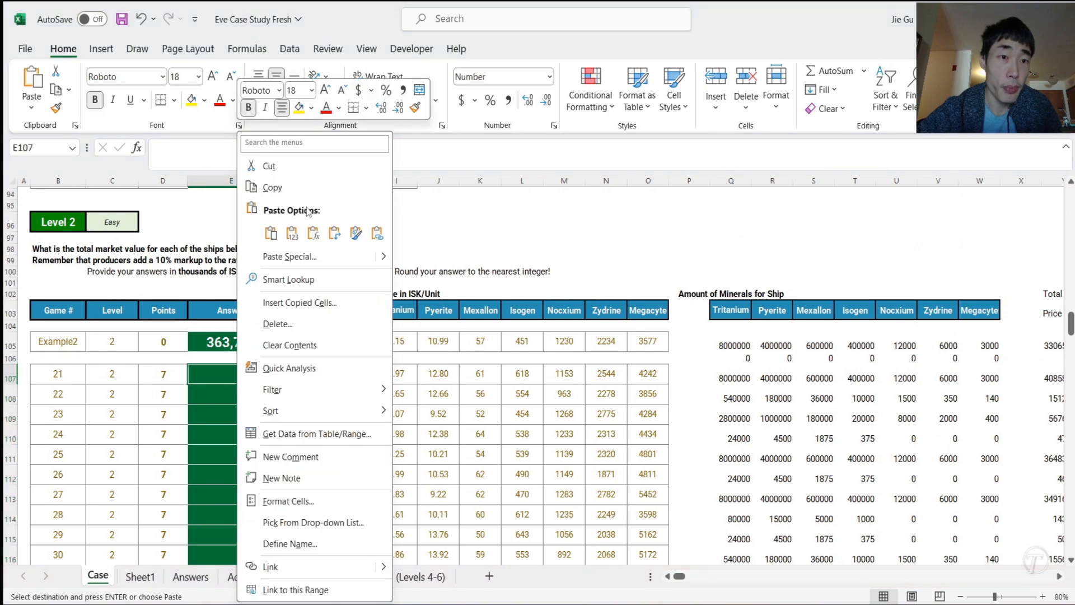
click(306, 219)
scroll(317, 402, down, 6)
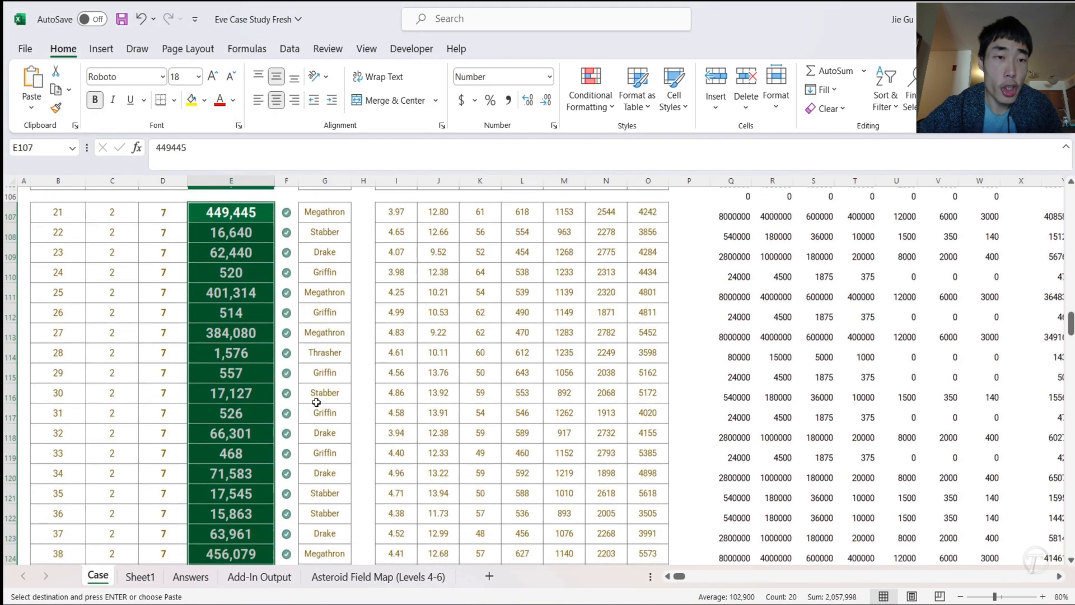
- Review the Level 2 answer checks and read the Level 3 fleet market value instructions below them
scroll(316, 402, up, 5)
scroll(317, 402, up, 15)
scroll(316, 402, down, 3)
scroll(372, 457, down, 7)
scroll(372, 456, down, 13)
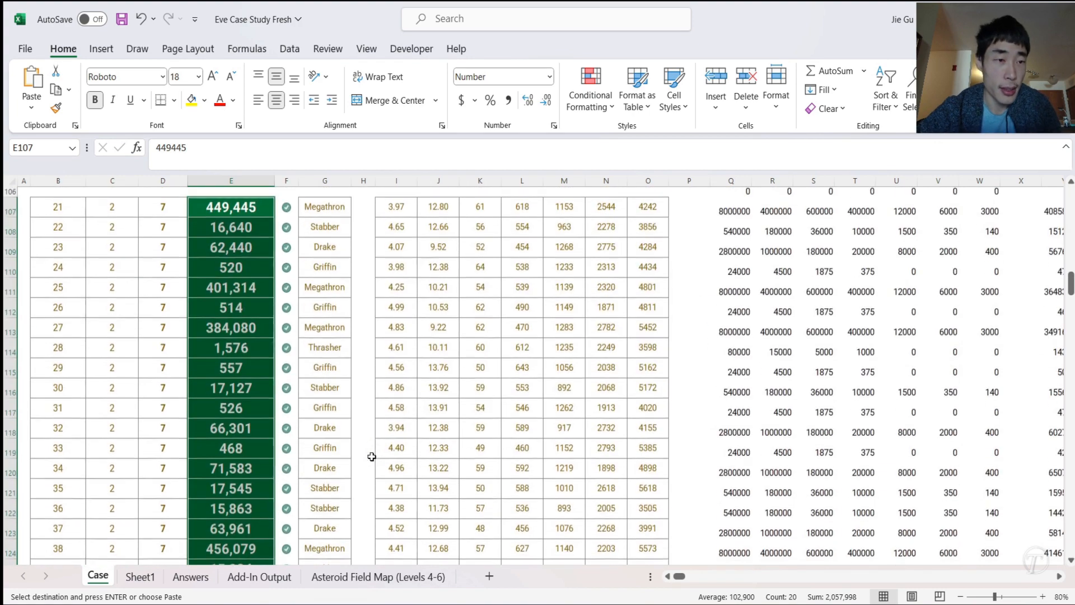
scroll(372, 457, down, 4)
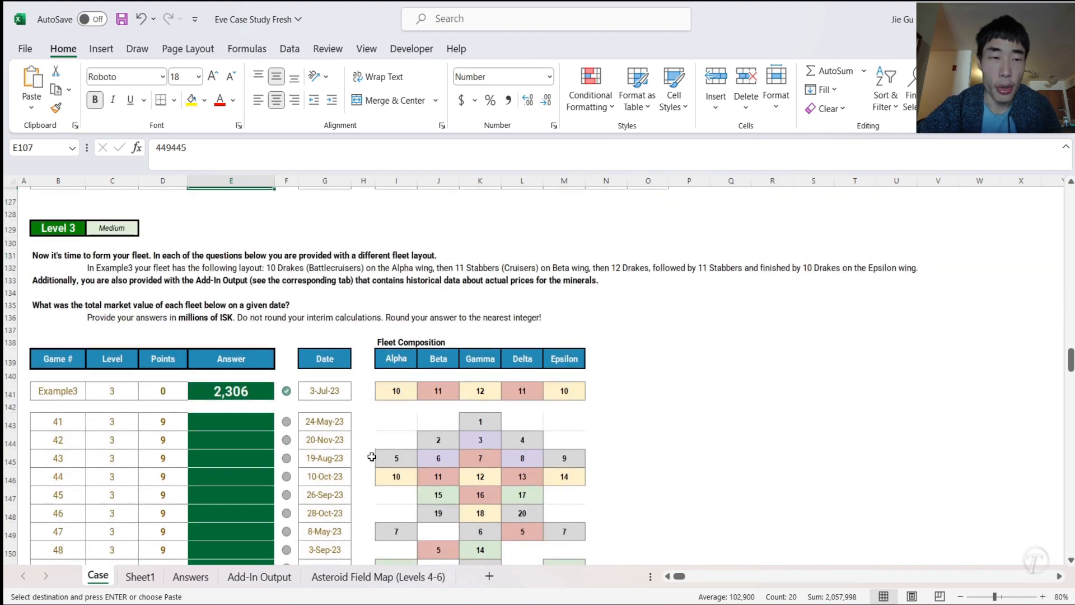
scroll(372, 457, up, 1)
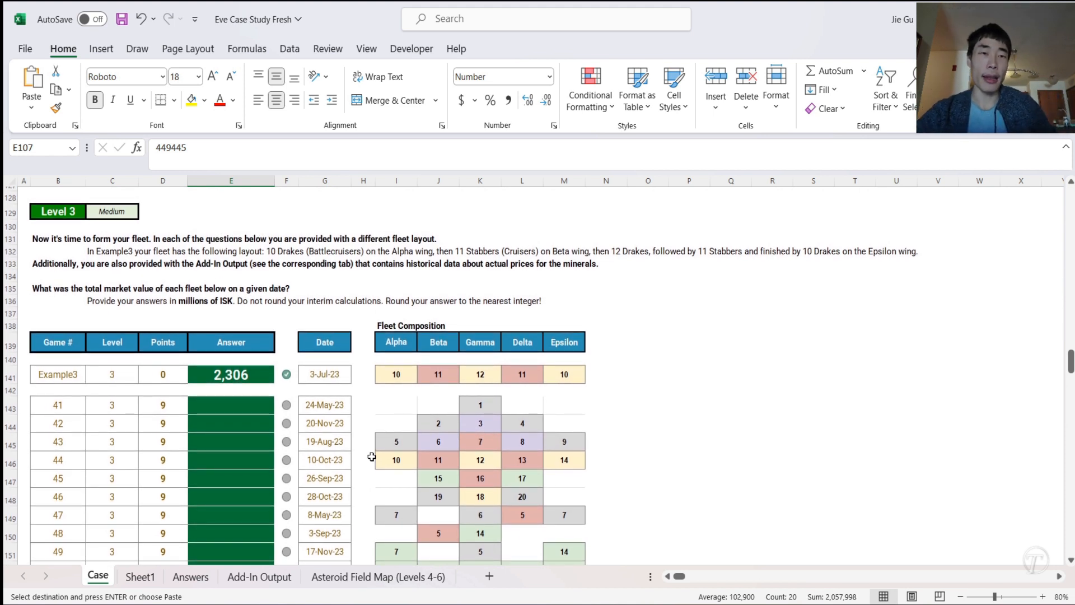
scroll(372, 457, up, 4)
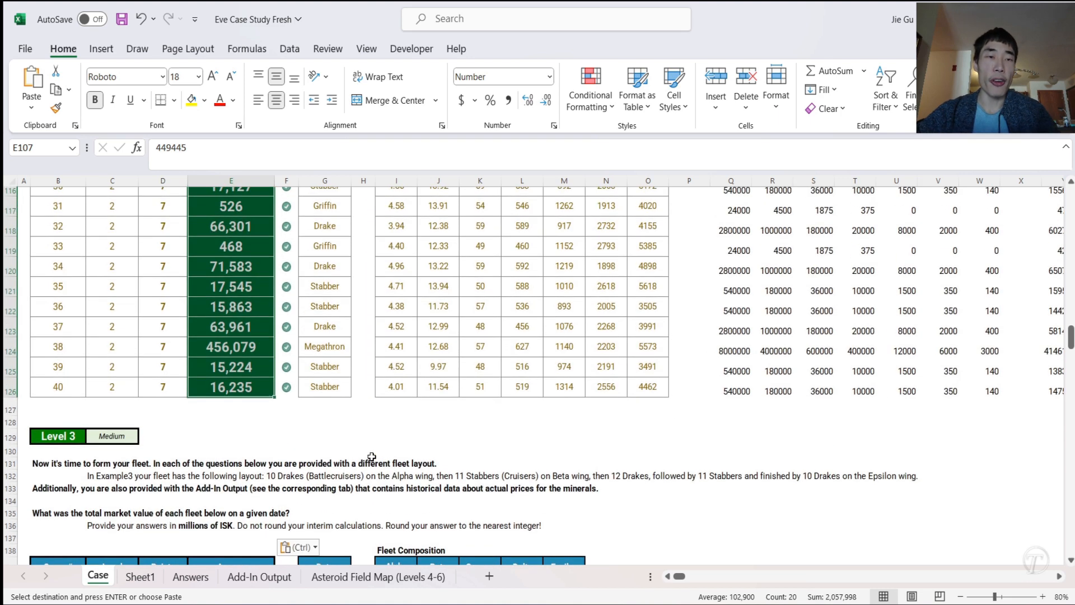
scroll(407, 344, down, 3)
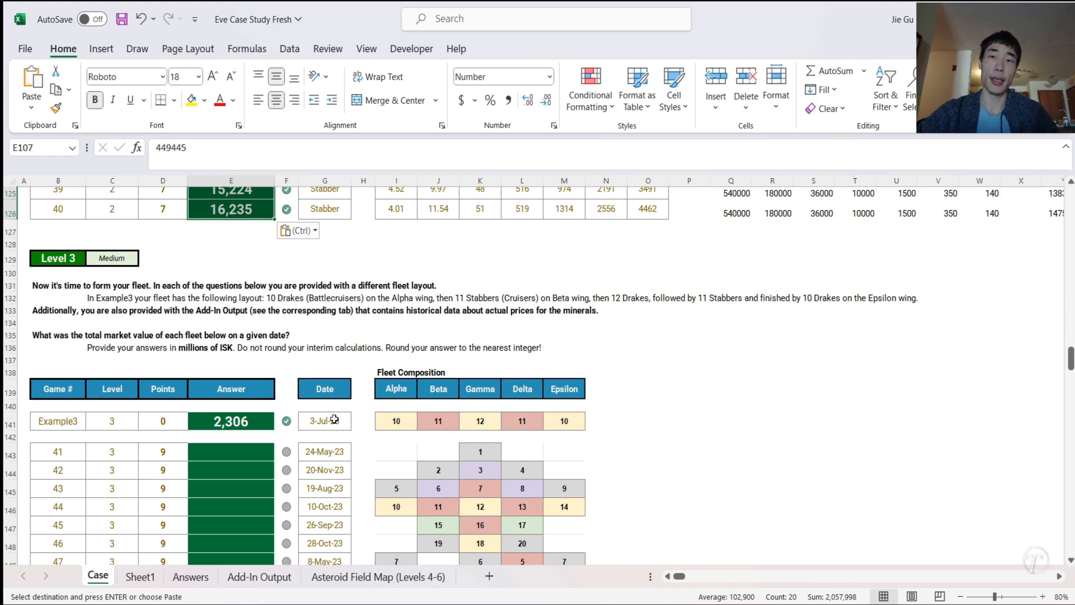
- Examine the historical mineral prices on the Add-In Output sheet, the Example3 date in G141 and the Level 2 mineral prices
click(259, 577)
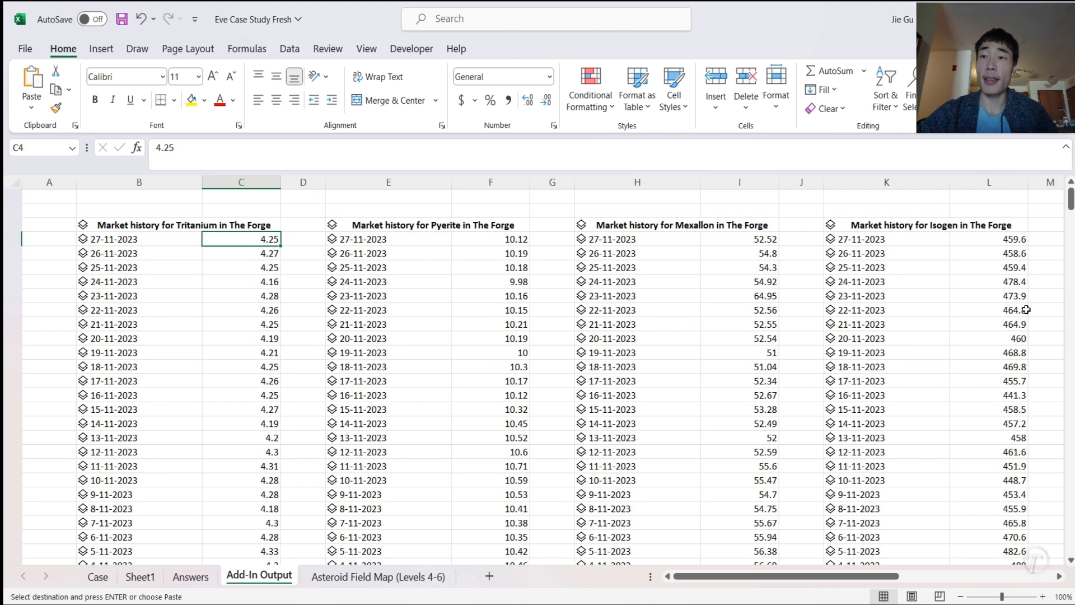
click(97, 577)
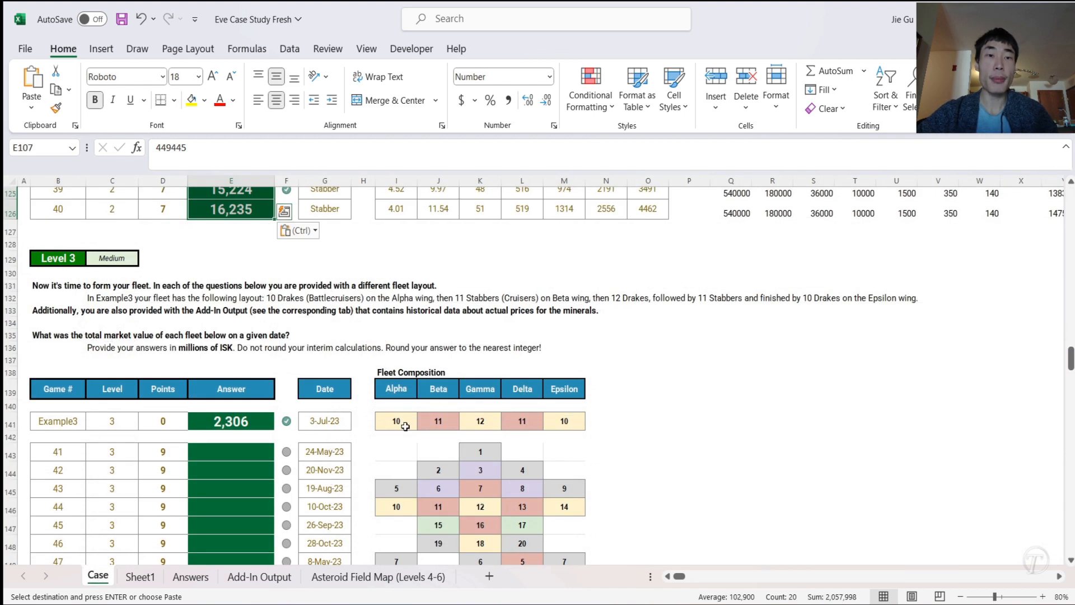
click(320, 425)
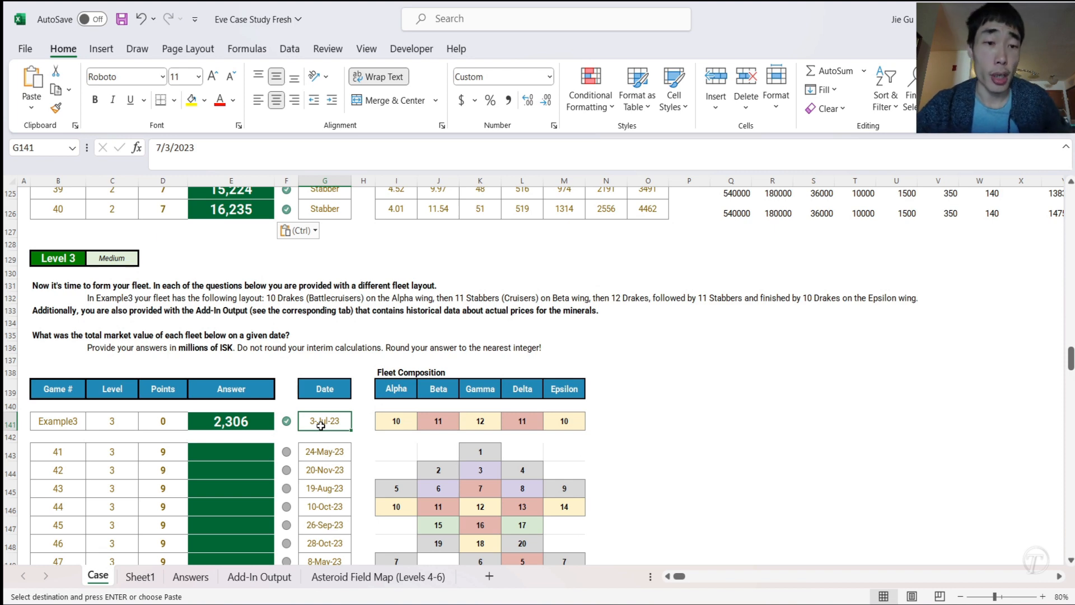
scroll(468, 355, up, 3)
click(480, 310)
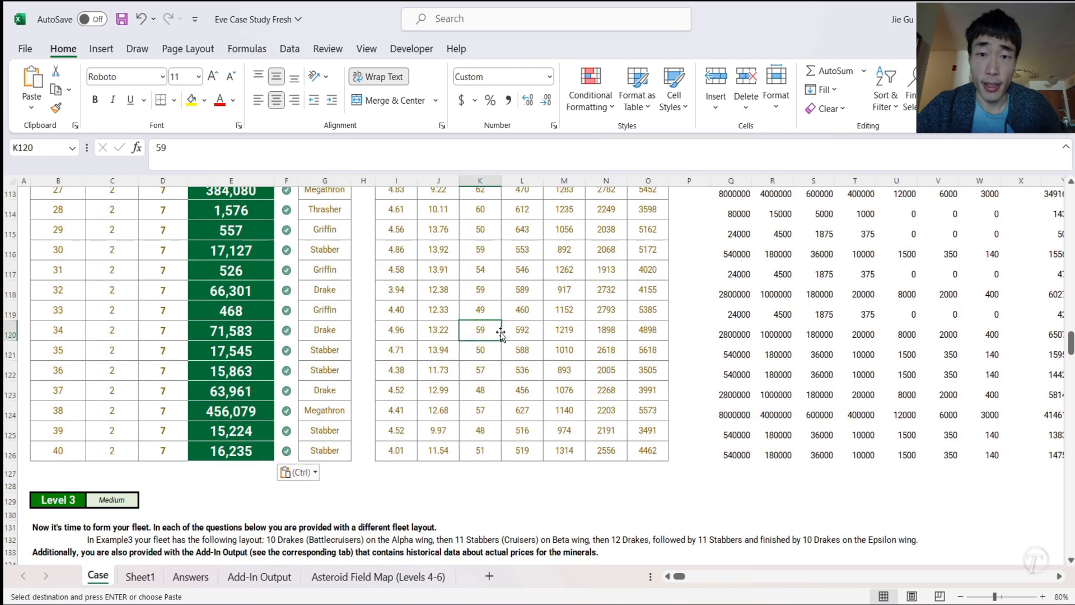
scroll(480, 310, down, 2)
click(461, 384)
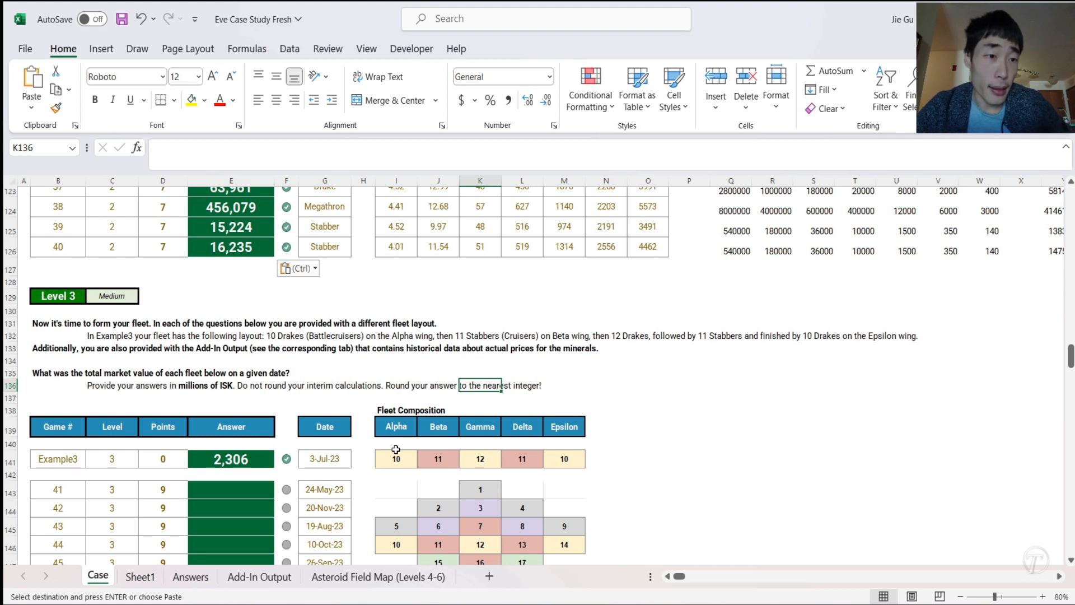
- Examine the Example3 fleet composition in I141:M141 and compare its cell colours with the Main Spaceship Types table
drag(392, 428, 563, 426)
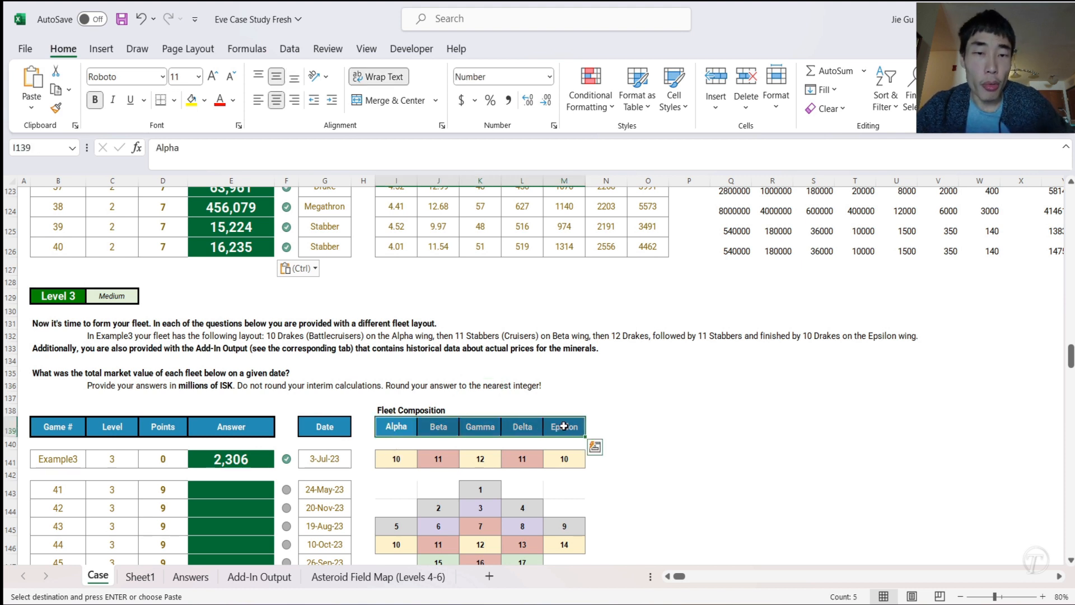
click(402, 460)
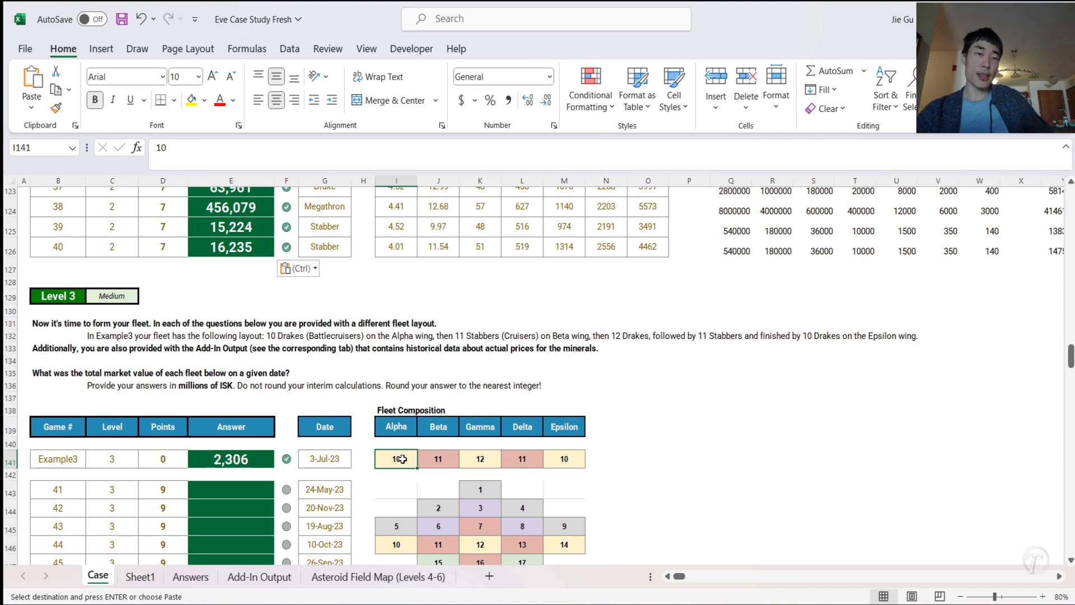
drag(402, 459, 567, 460)
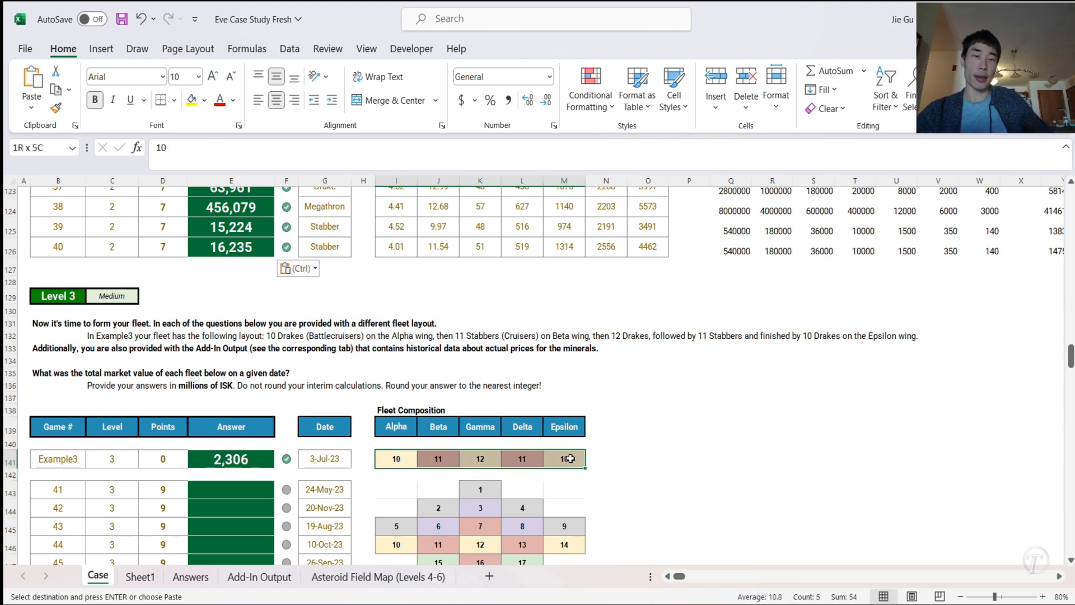
click(395, 458)
scroll(362, 452, up, 20)
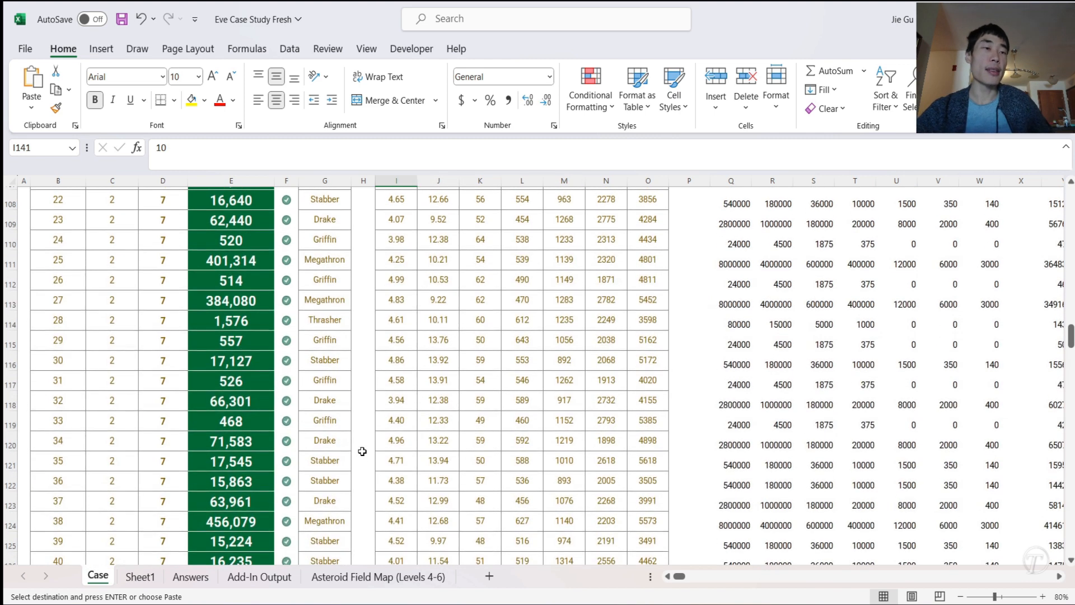
scroll(362, 452, up, 9)
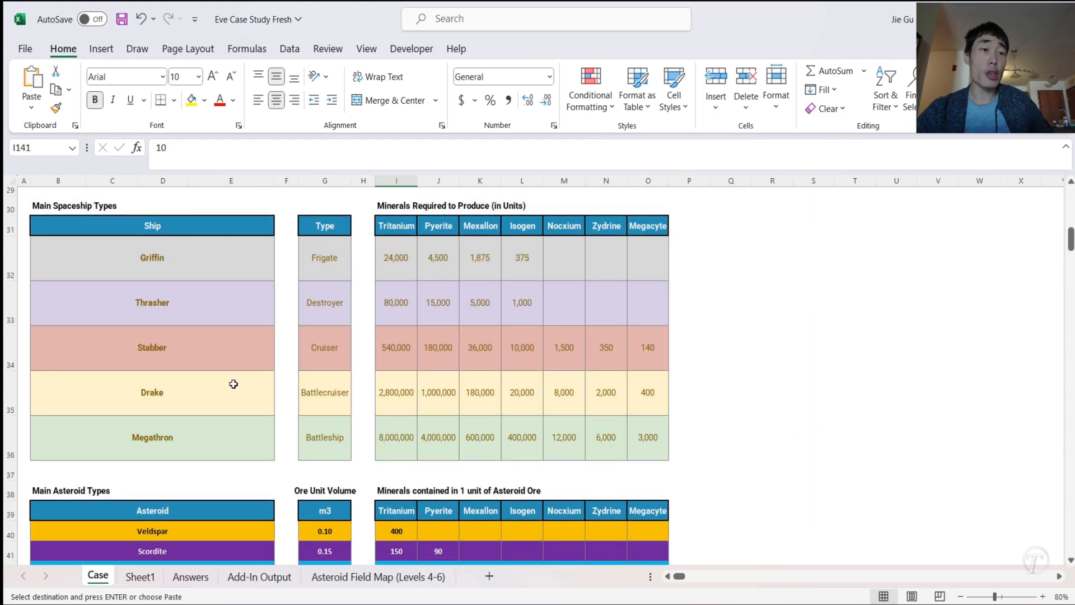
scroll(321, 458, down, 20)
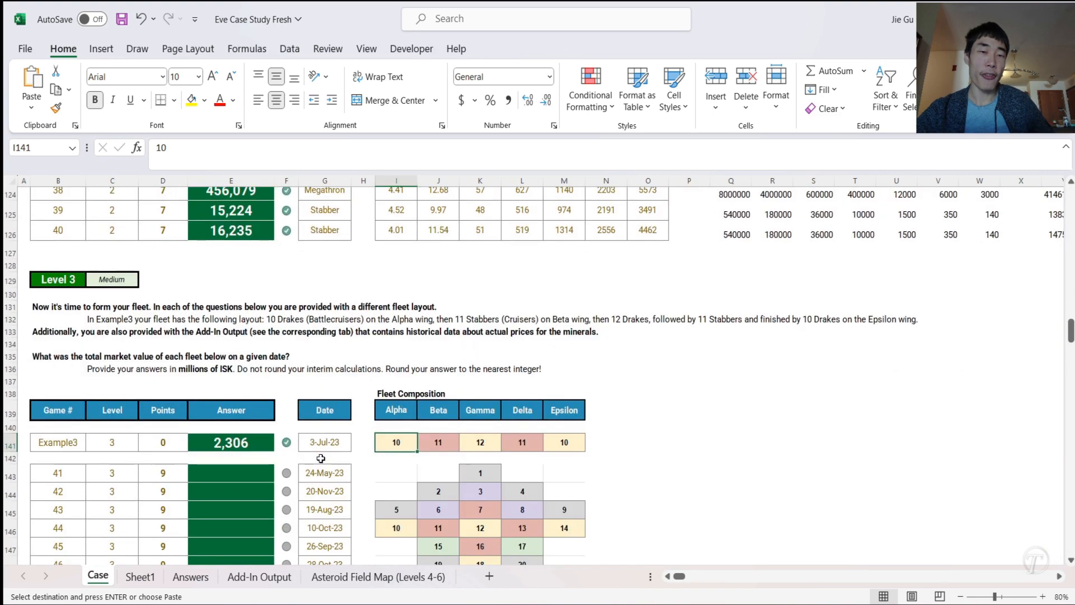
scroll(323, 372, up, 18)
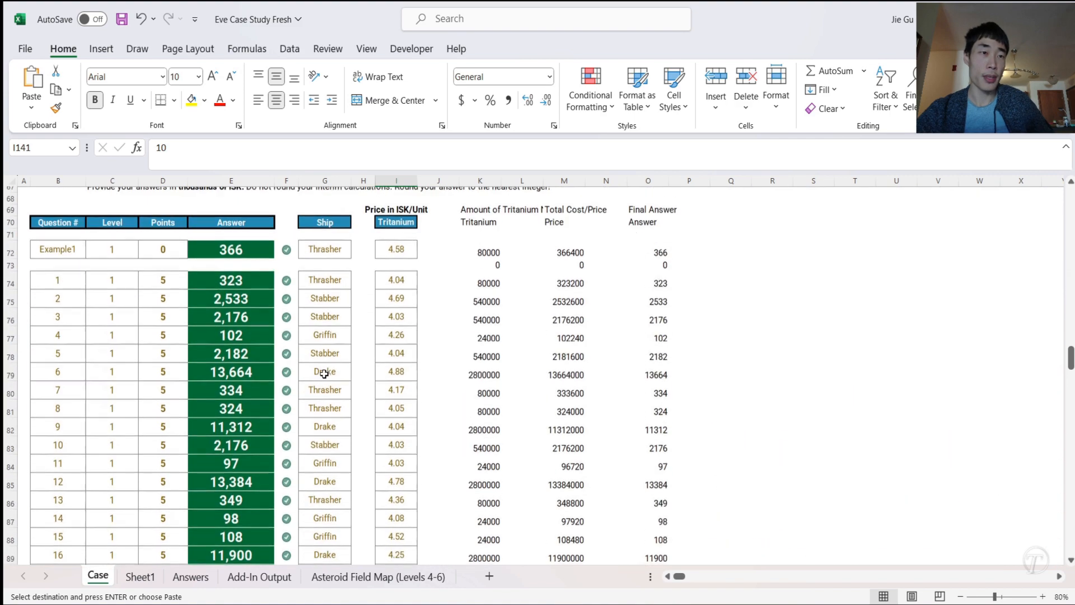
scroll(324, 374, up, 10)
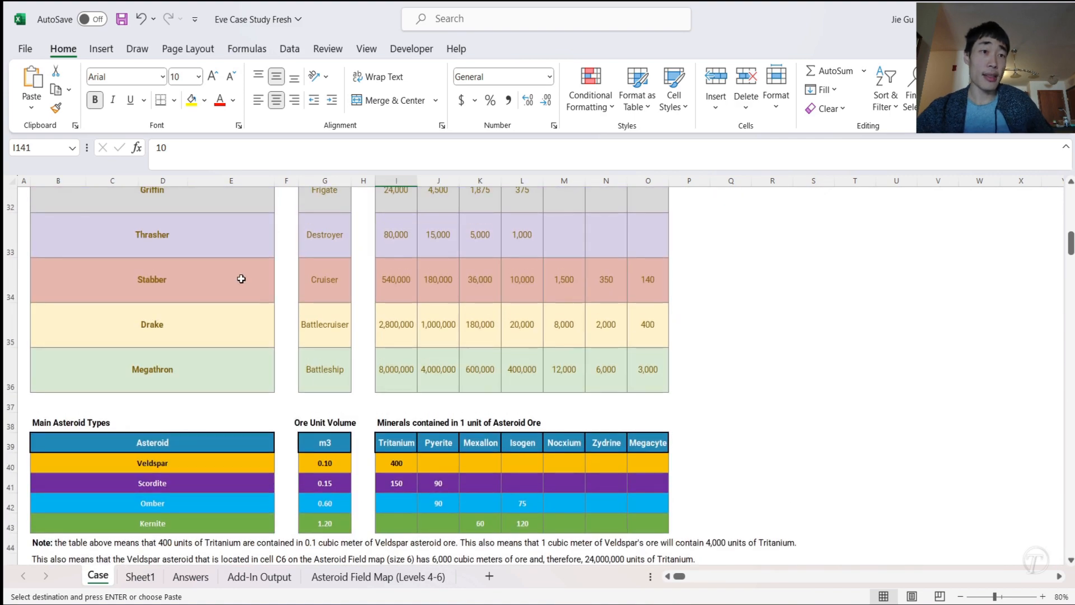
scroll(430, 471, down, 20)
scroll(430, 472, down, 11)
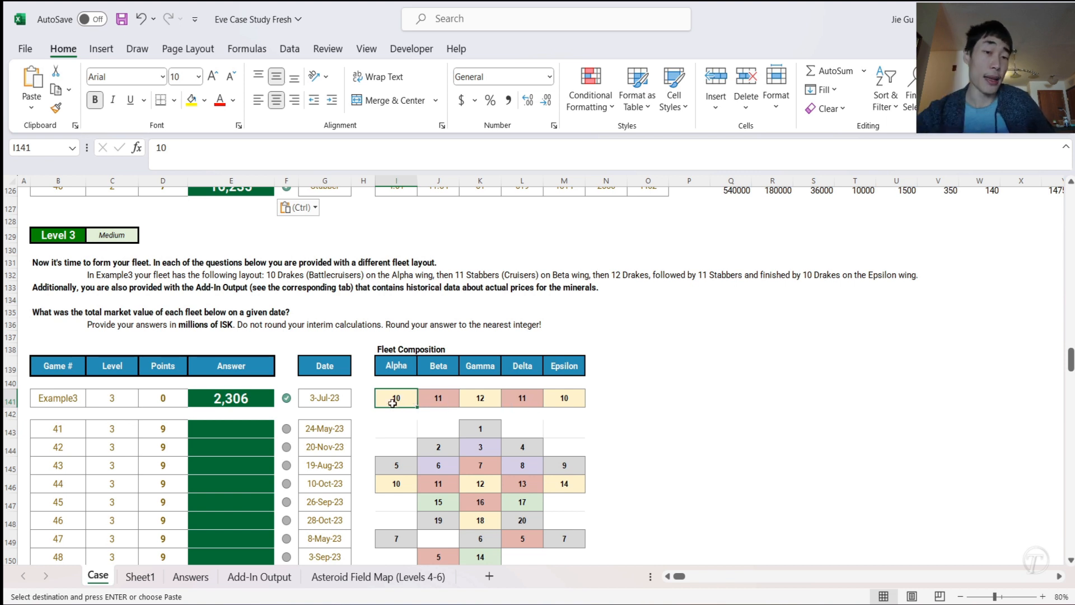
- Inspect the coloured fleet layouts for games 41 to 60 and return to the ship and mineral reference tables
drag(398, 483, 556, 485)
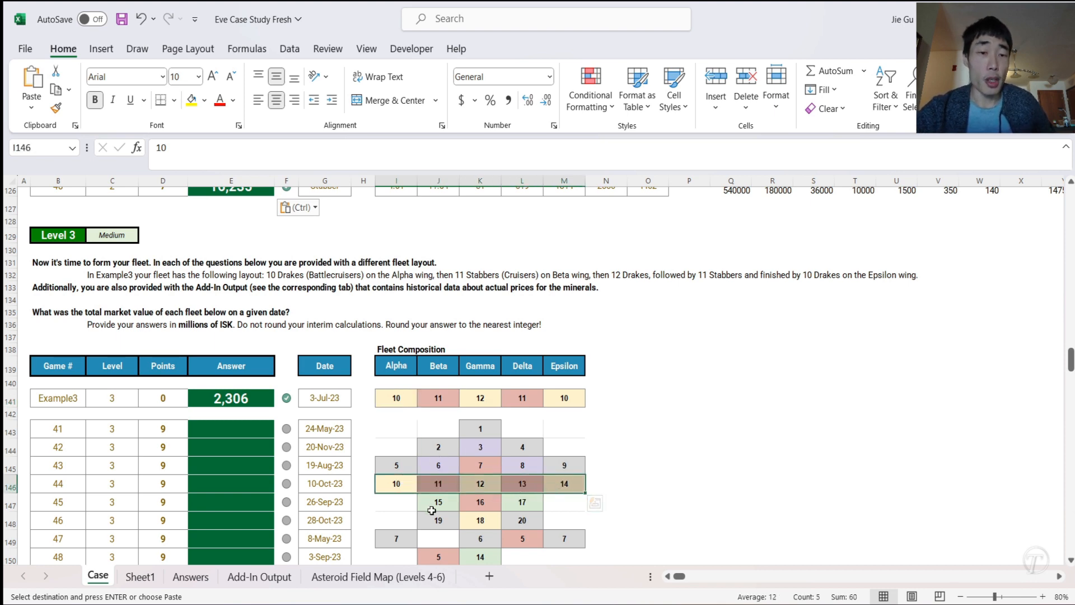
scroll(432, 510, down, 6)
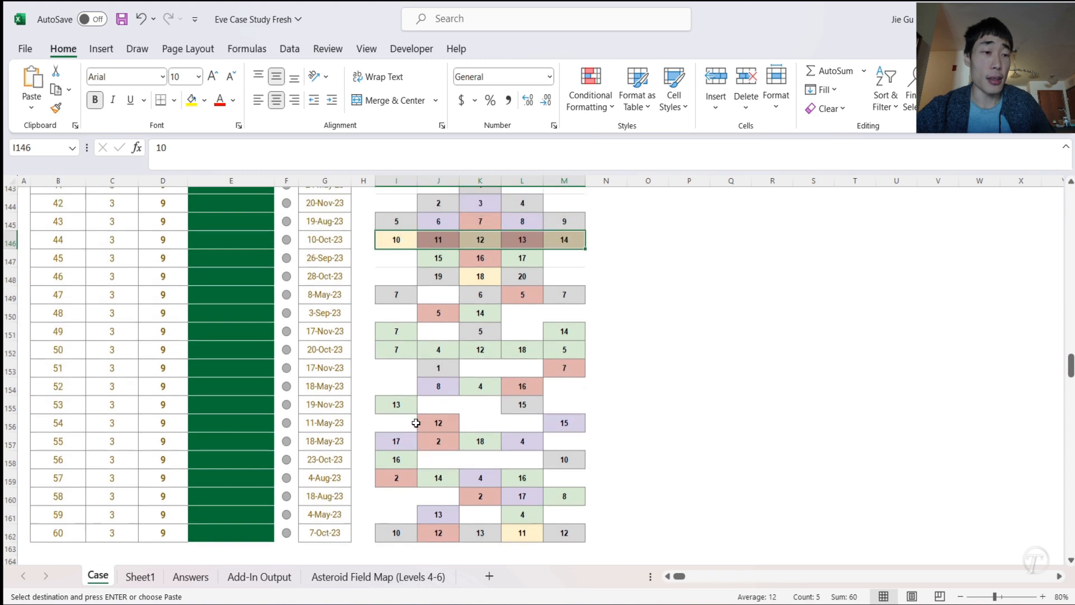
scroll(416, 423, up, 4)
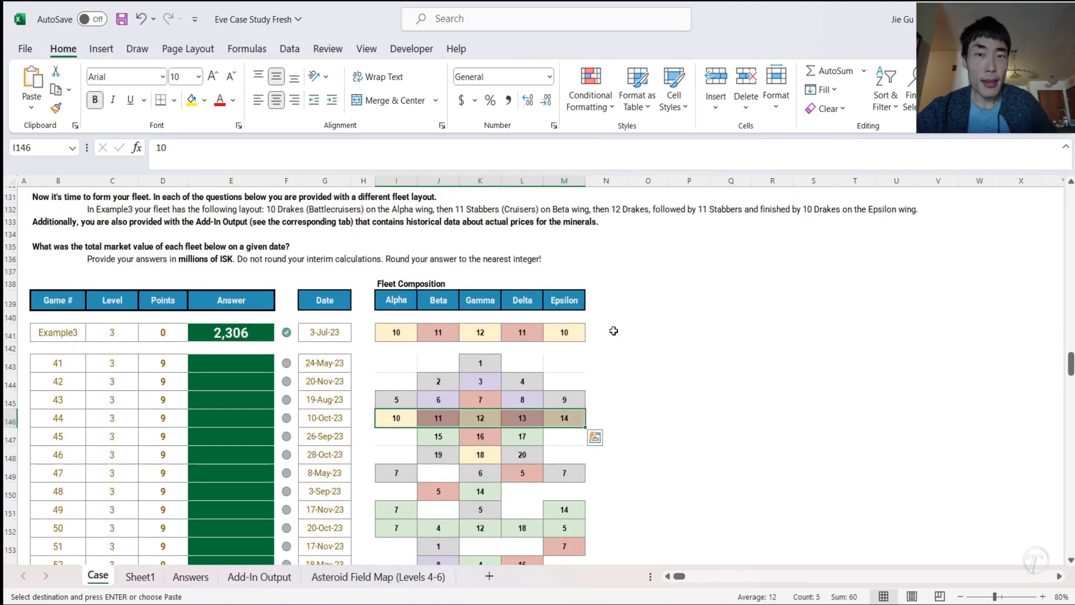
scroll(614, 331, up, 20)
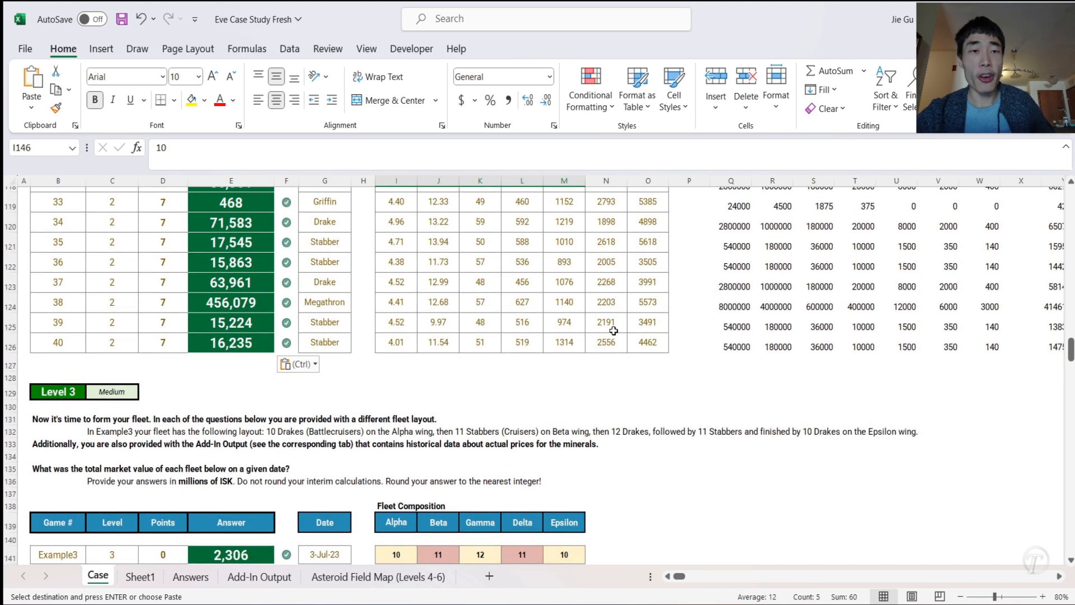
scroll(614, 331, up, 12)
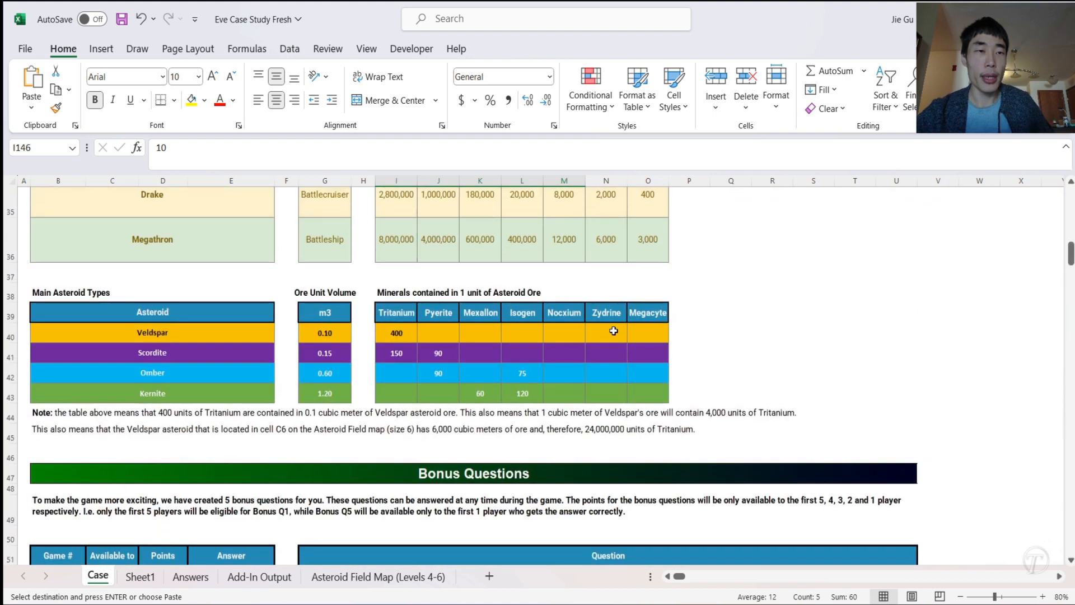
- Compare the Main Spaceship Types row colours and mineral requirements with the Level 3 fleet composition cells, starting at Example3
scroll(670, 239, up, 1)
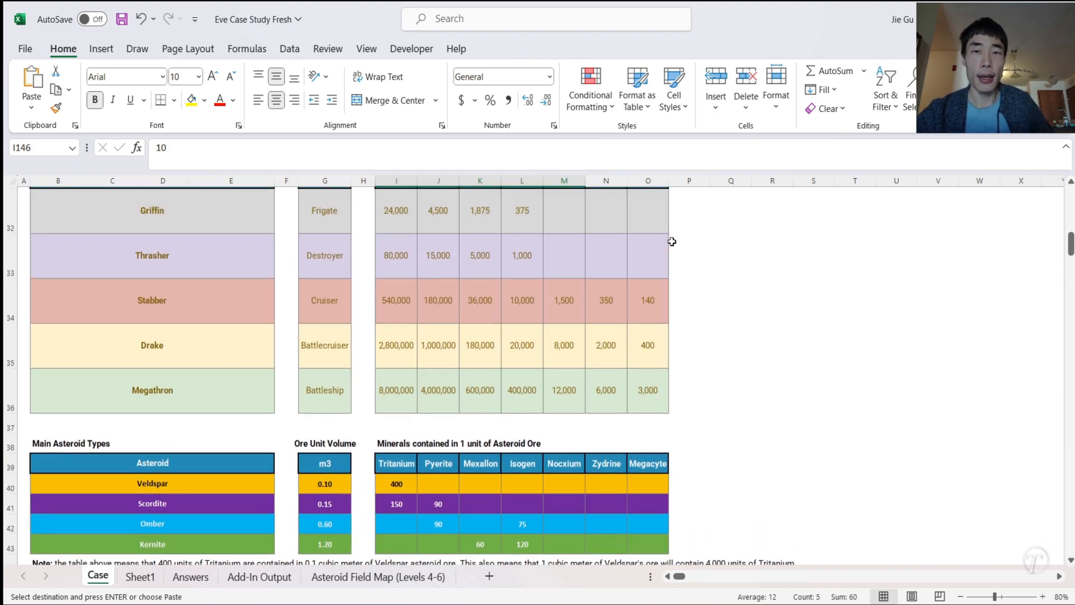
click(678, 228)
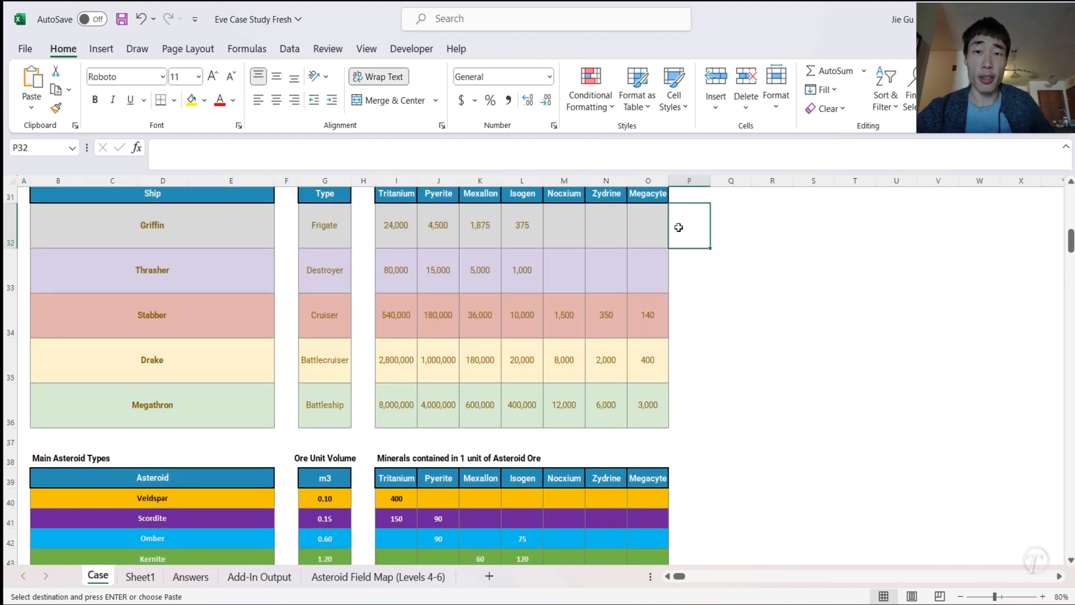
scroll(677, 230, up, 2)
click(648, 325)
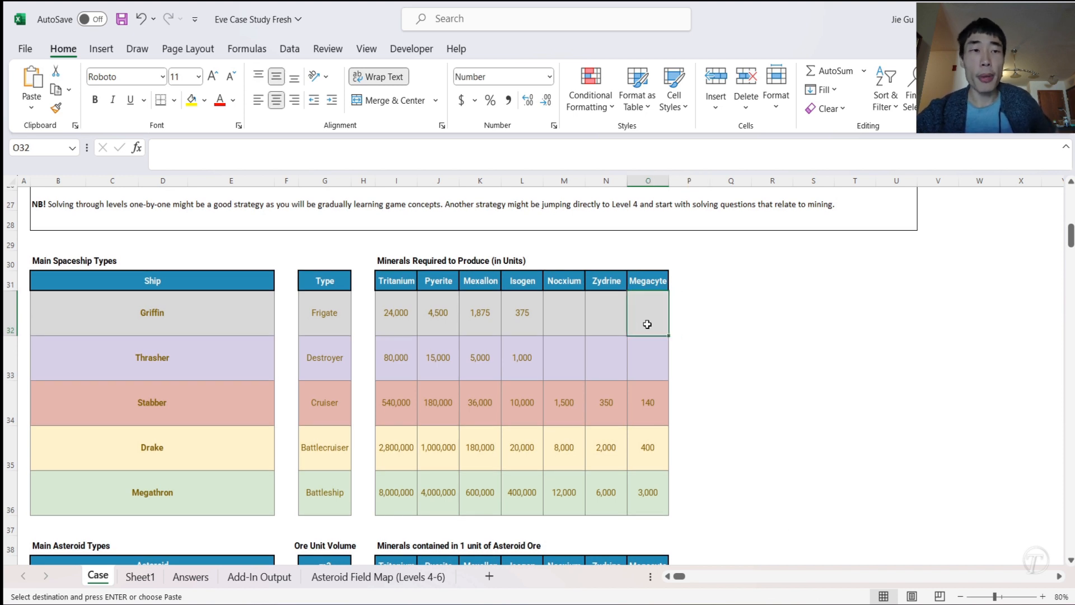
click(642, 363)
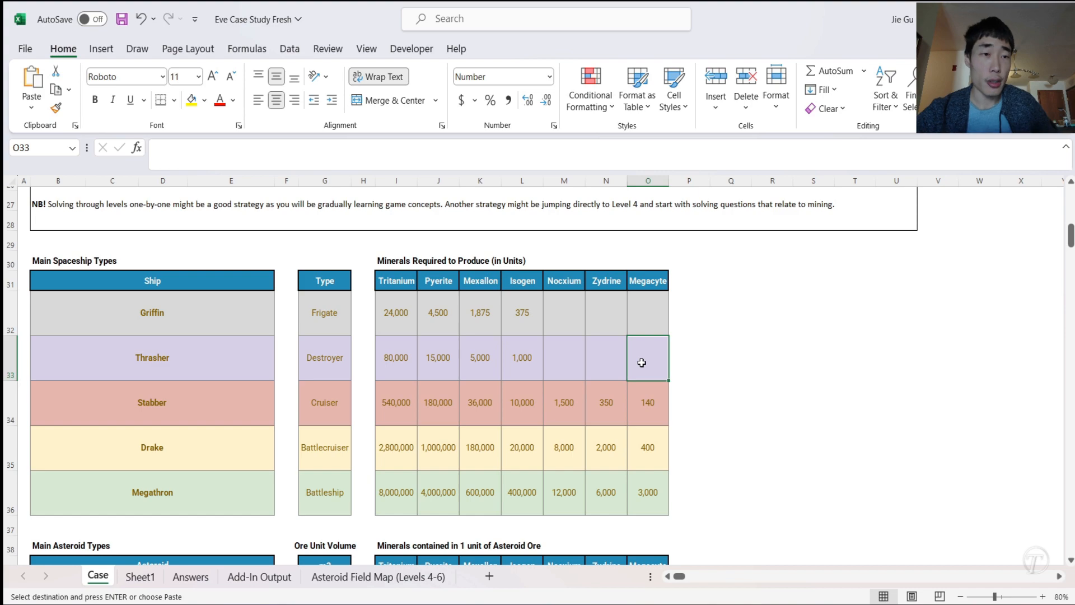
scroll(650, 412, down, 2)
scroll(649, 414, down, 12)
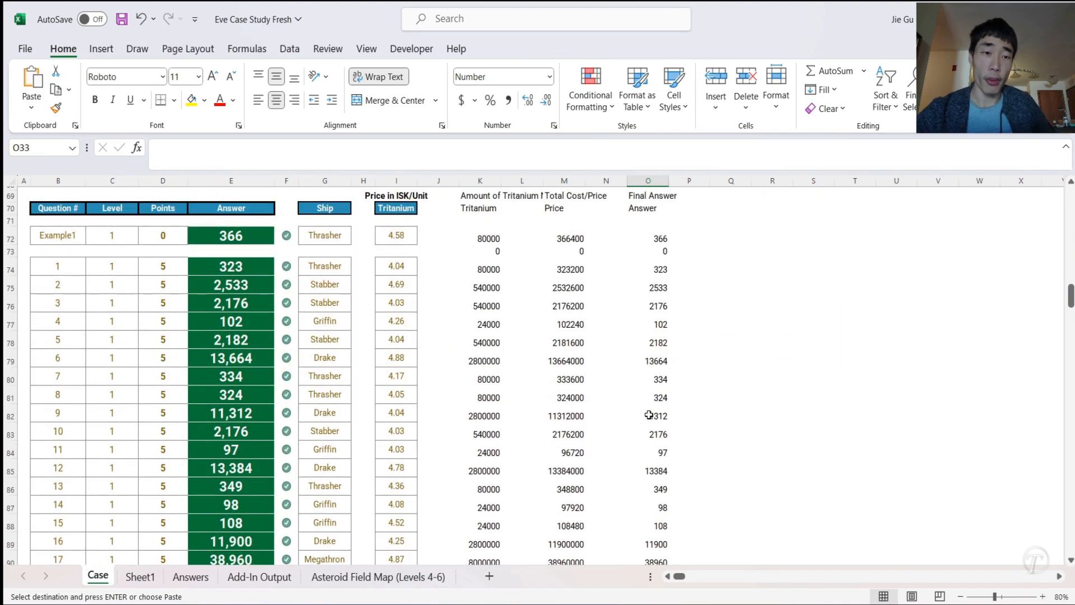
scroll(648, 414, down, 13)
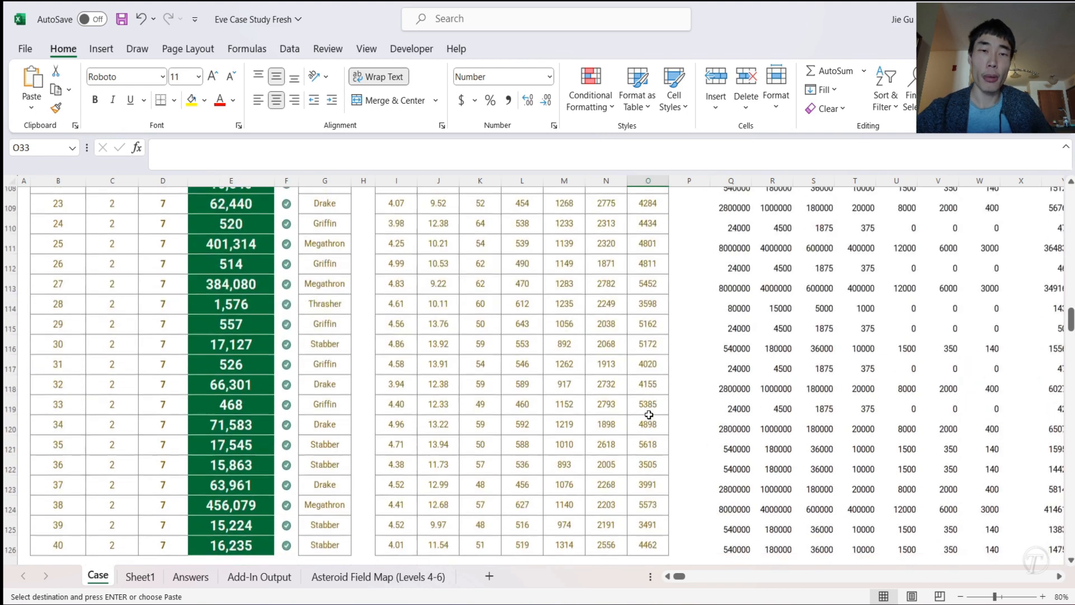
scroll(648, 415, down, 5)
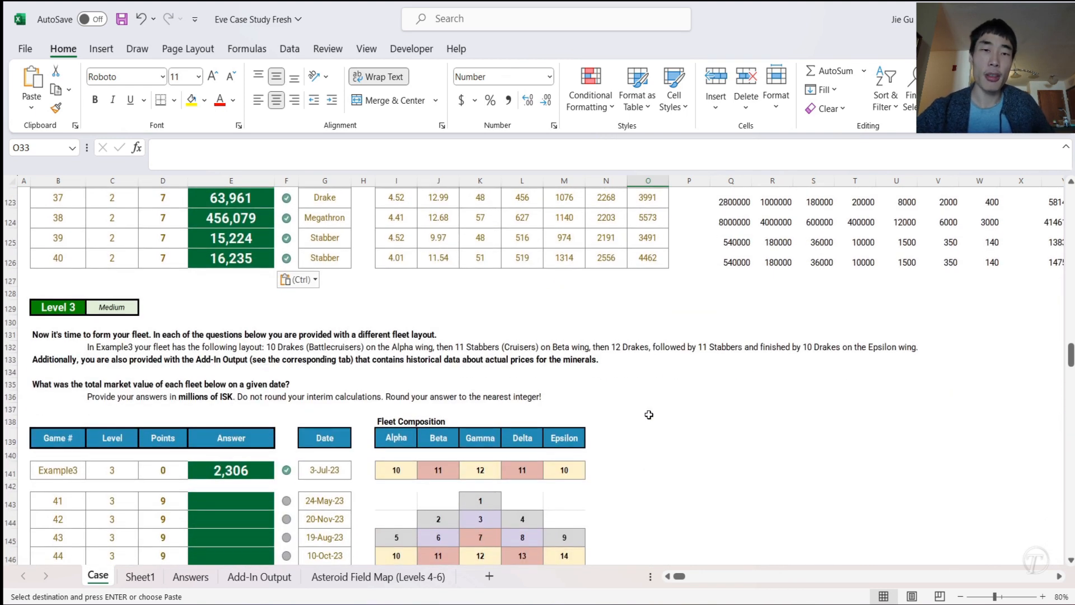
scroll(648, 414, down, 2)
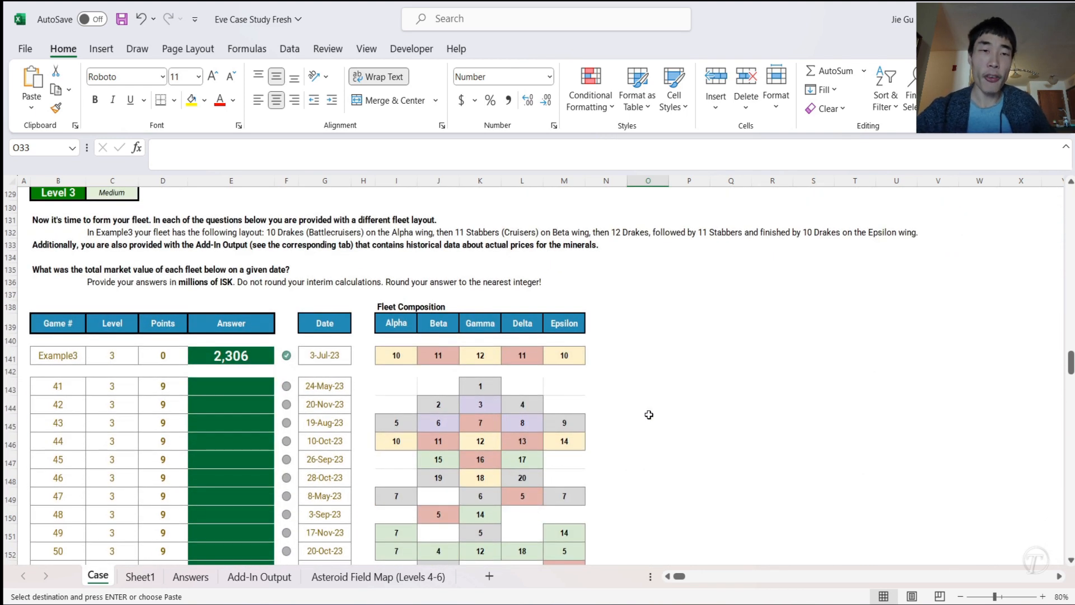
click(405, 357)
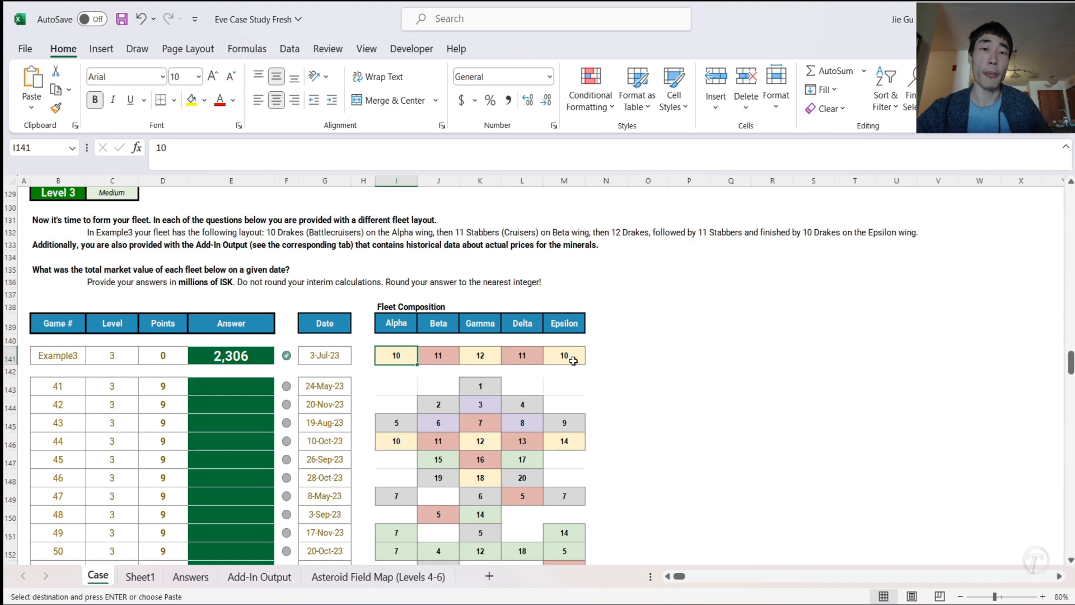
- Add the header "Background Color" in P30 beside the Minerals Required to Produce table
scroll(573, 361, up, 18)
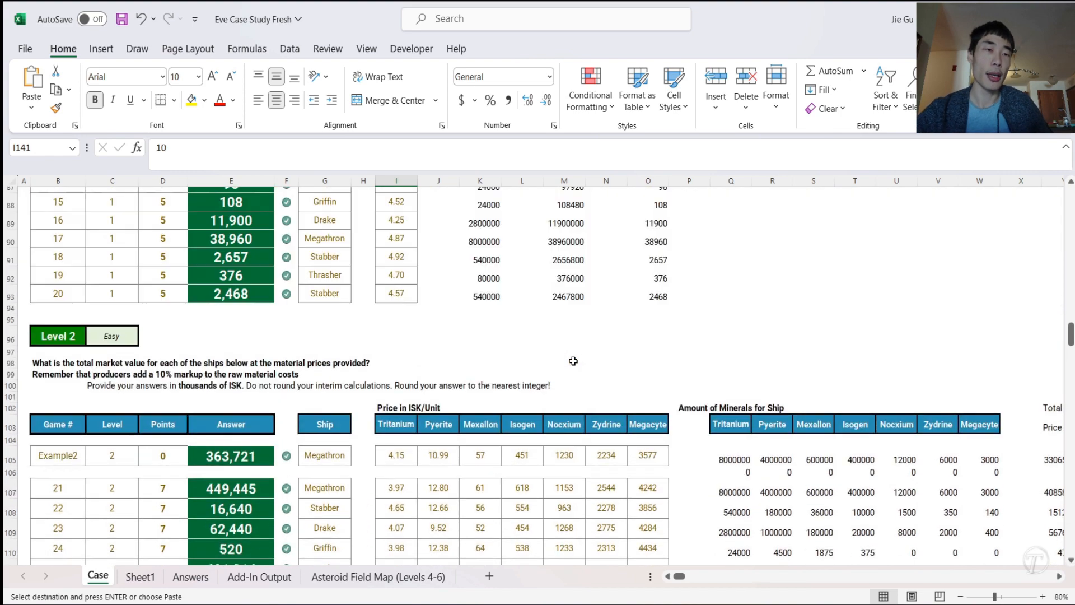
scroll(573, 360, up, 8)
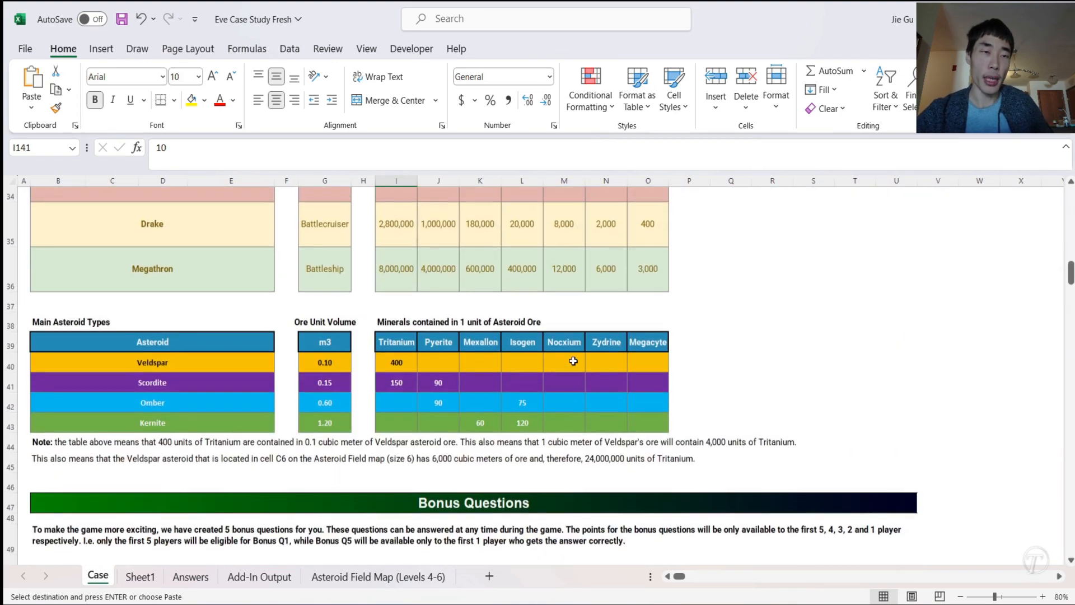
scroll(574, 361, down, 1)
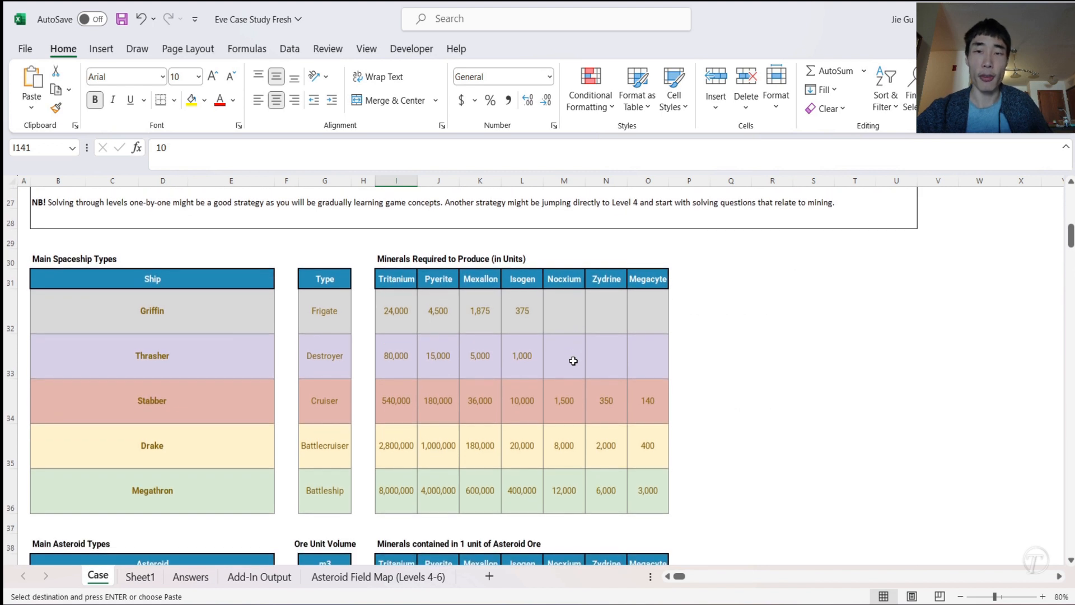
click(699, 261)
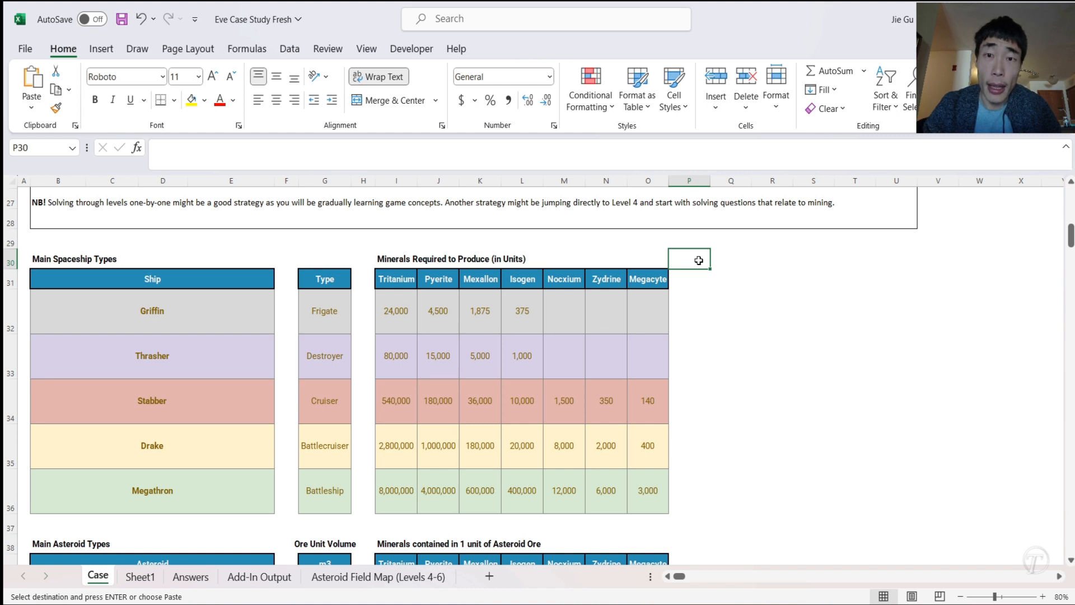
text(B)
key(BackSpace)
text(Background Color)
key(Return)
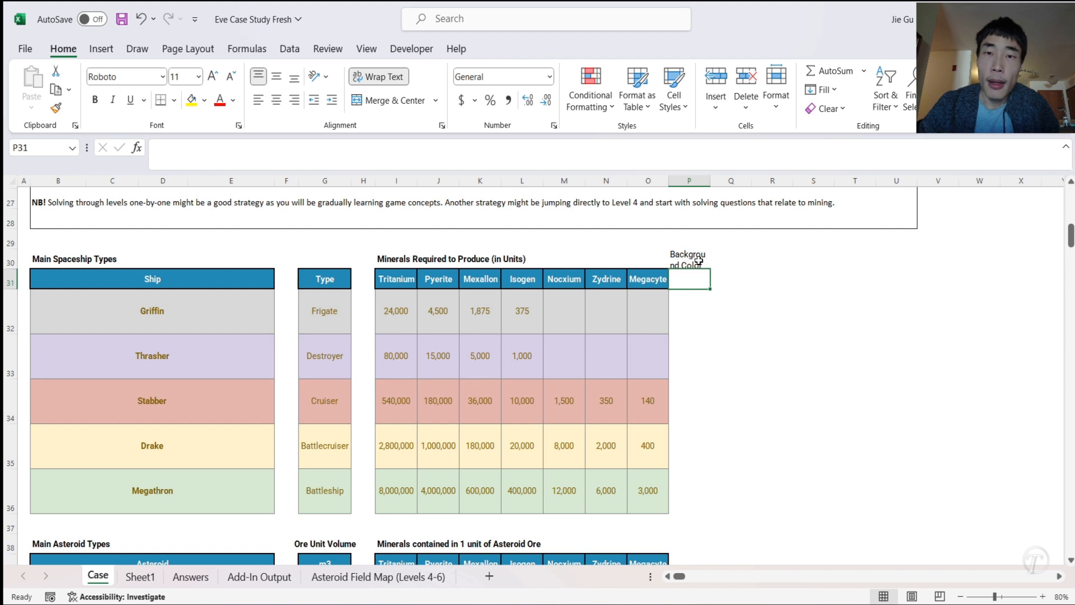
- Select the ship names in B32:E36 and open the Visual Basic code window for Sheet1 (Case)
drag(251, 314, 240, 490)
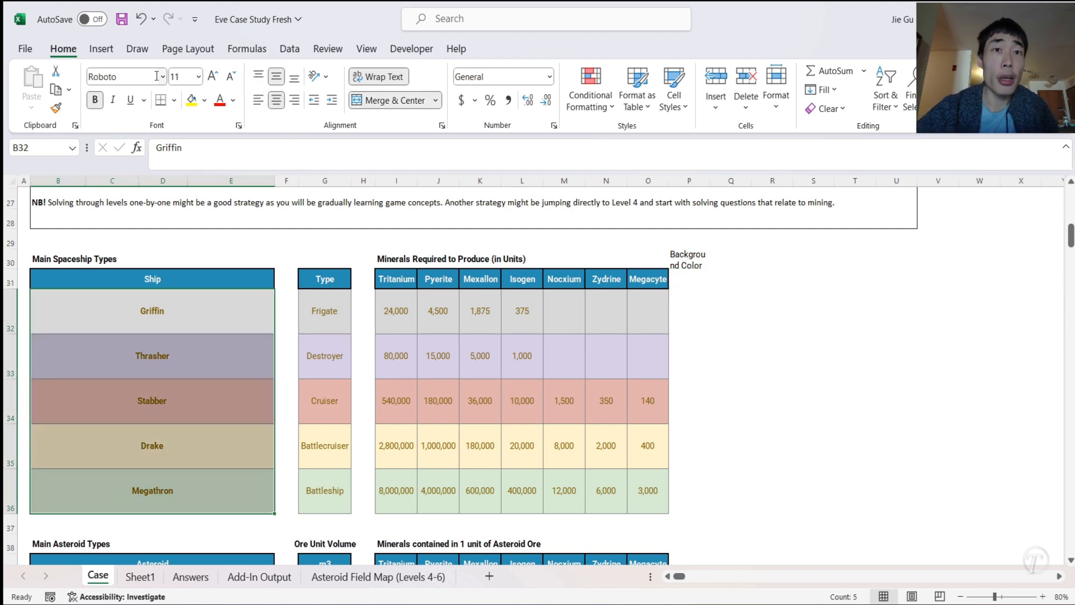
click(412, 51)
click(32, 89)
double_click(79, 130)
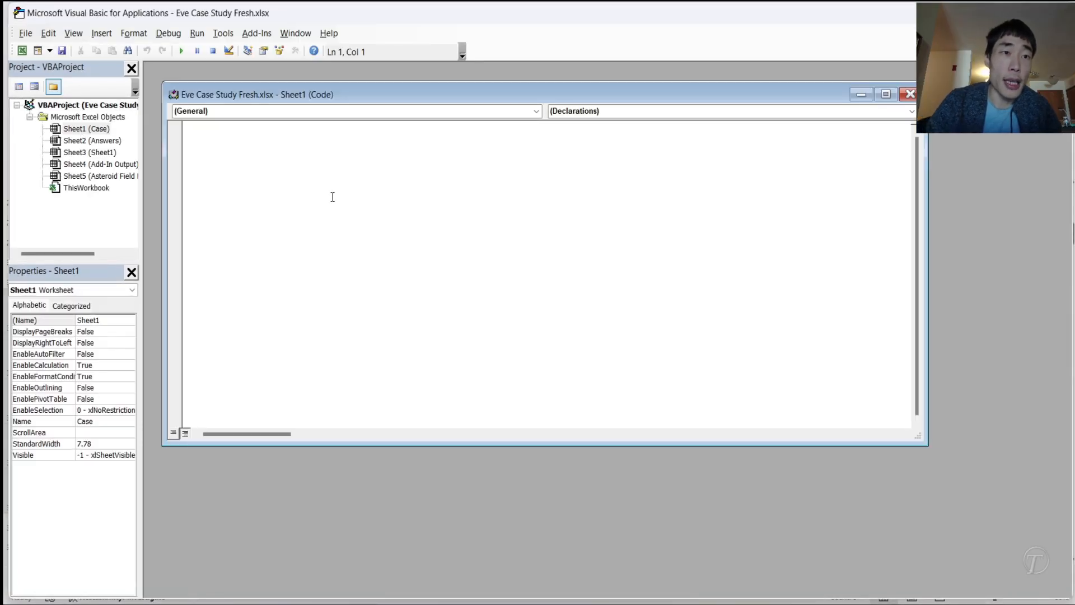
- Create an empty macro procedure named Shipcolor in the Case sheet's code
text(Sub)
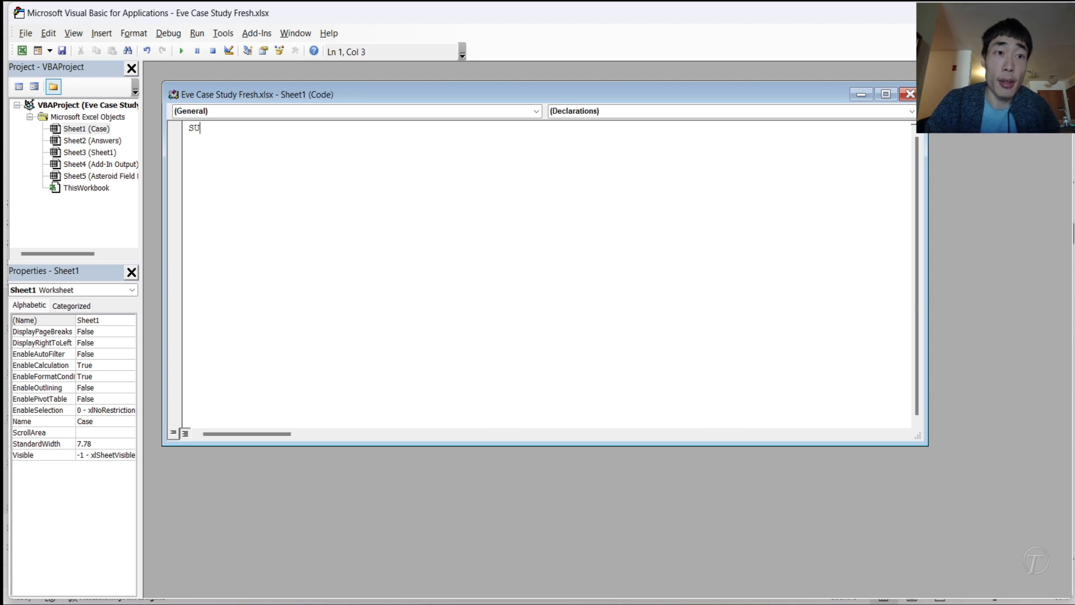
text( ()
key(BackSpace)
key(BackSpace)
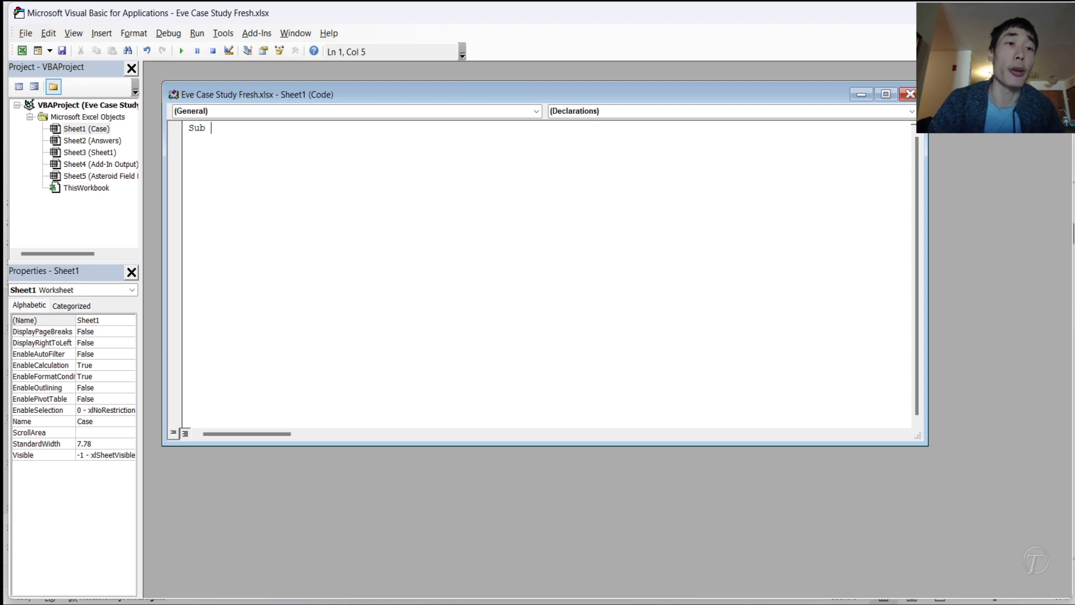
text((Shi)
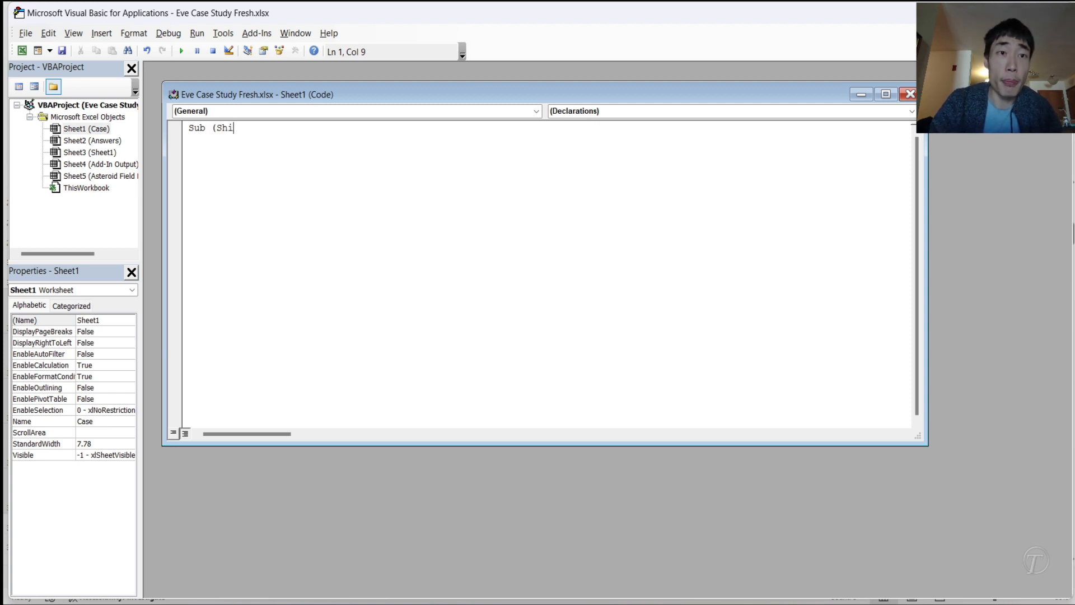
text(pcolor))
key(Return)
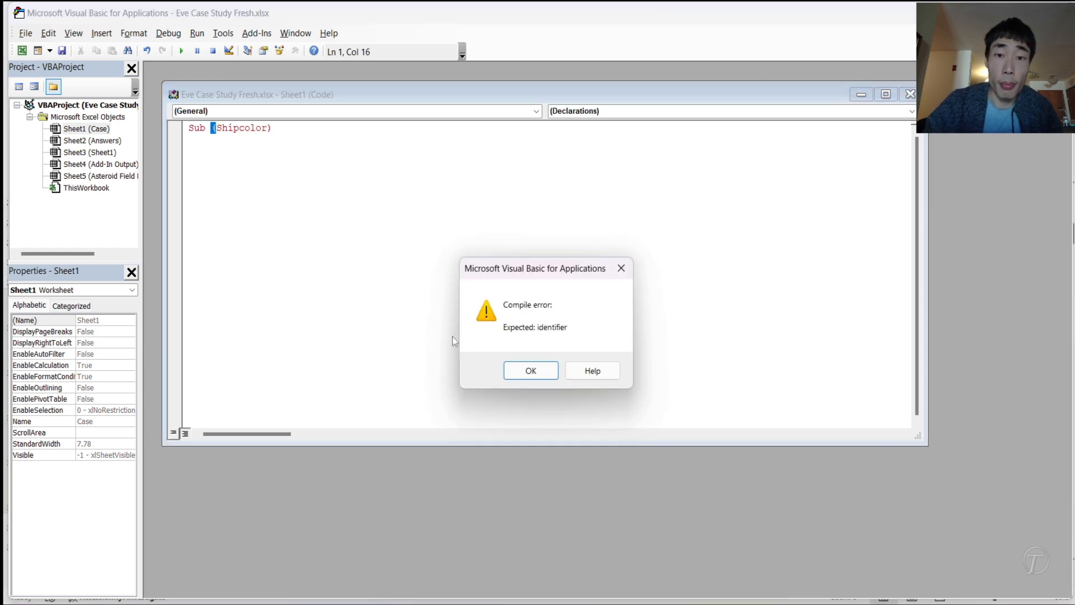
click(532, 370)
key(Delete)
key(End)
key(BackSpace)
key(Return)
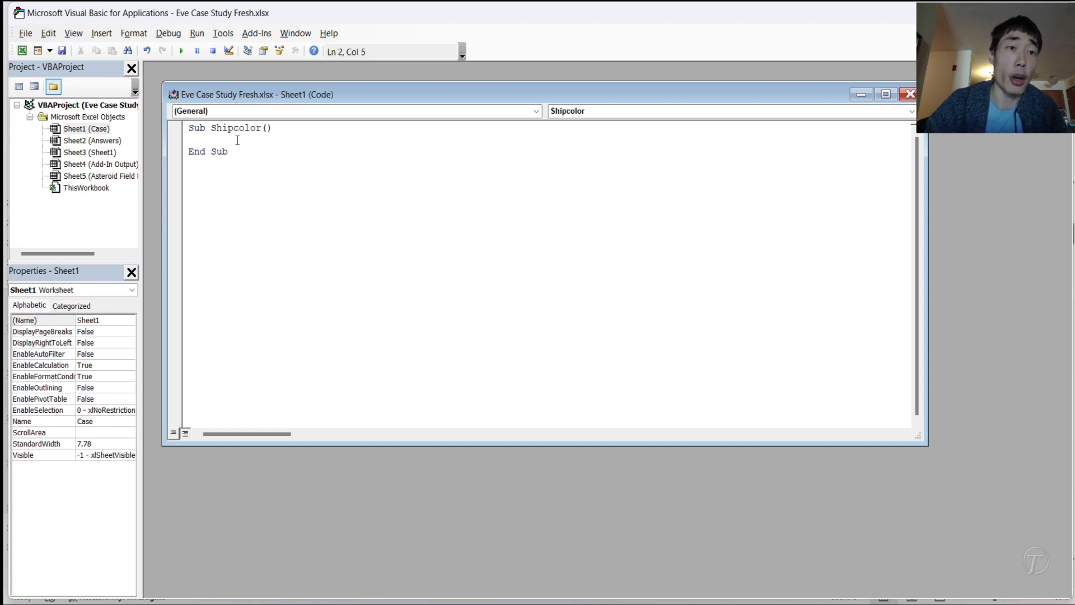
- Save the workbook as "Eve Case Study Fresh 1 with Macro" in the Excel Macro-Enabled Workbook format
click(62, 52)
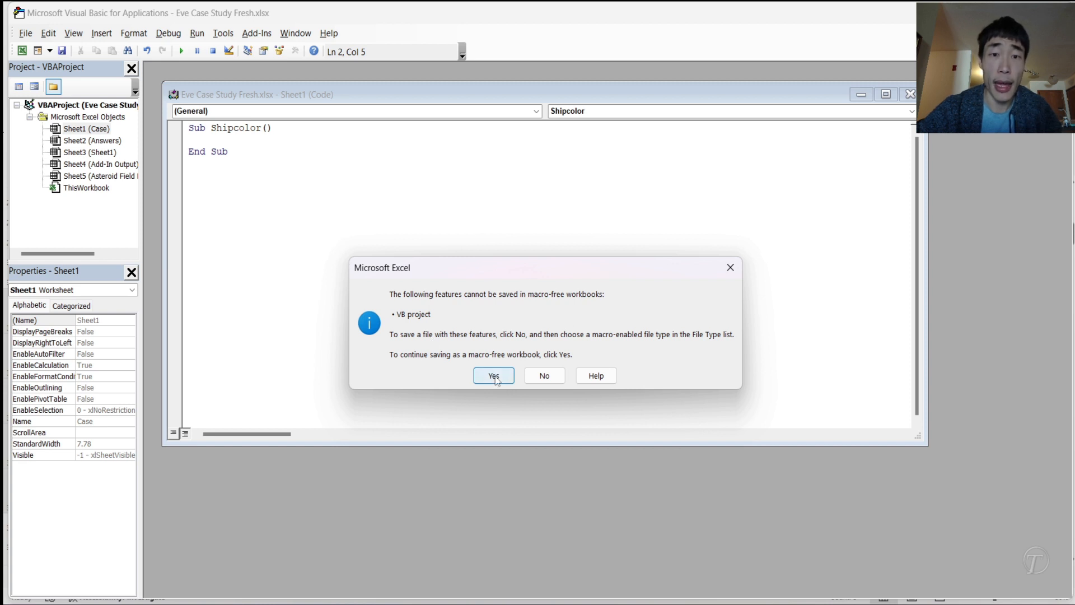
click(546, 376)
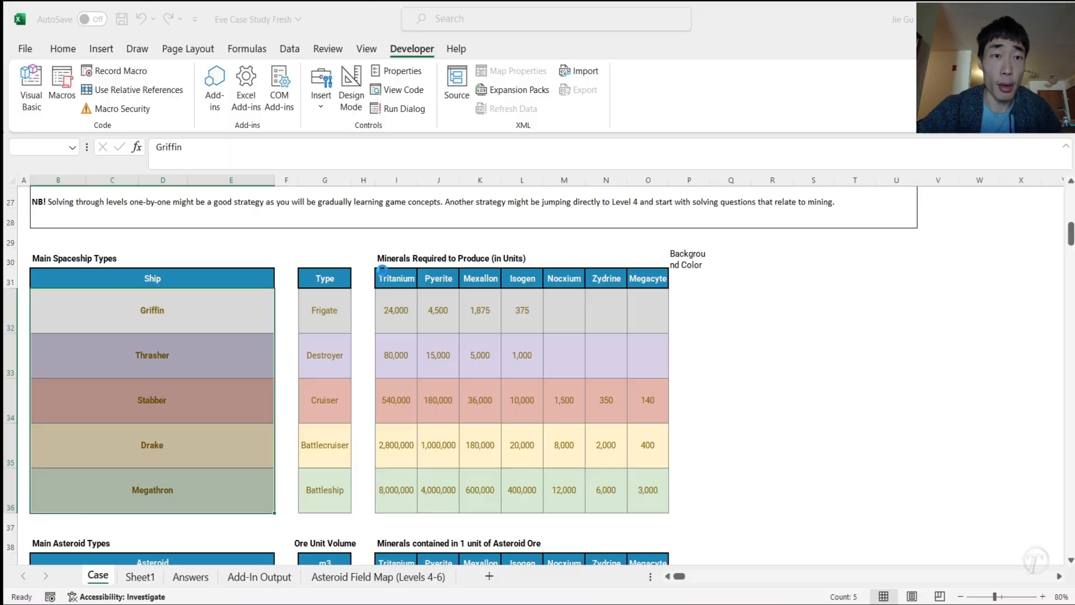
drag(184, 251, 161, 252)
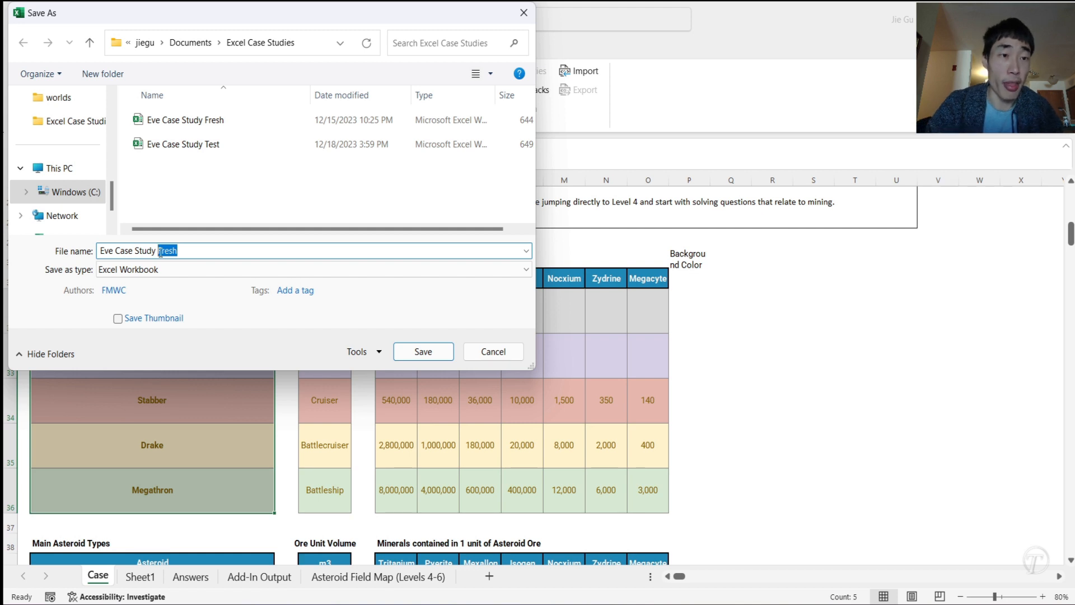
text(Fresh 1 wiht)
key(BackSpace)
text(th Macro)
key(Return)
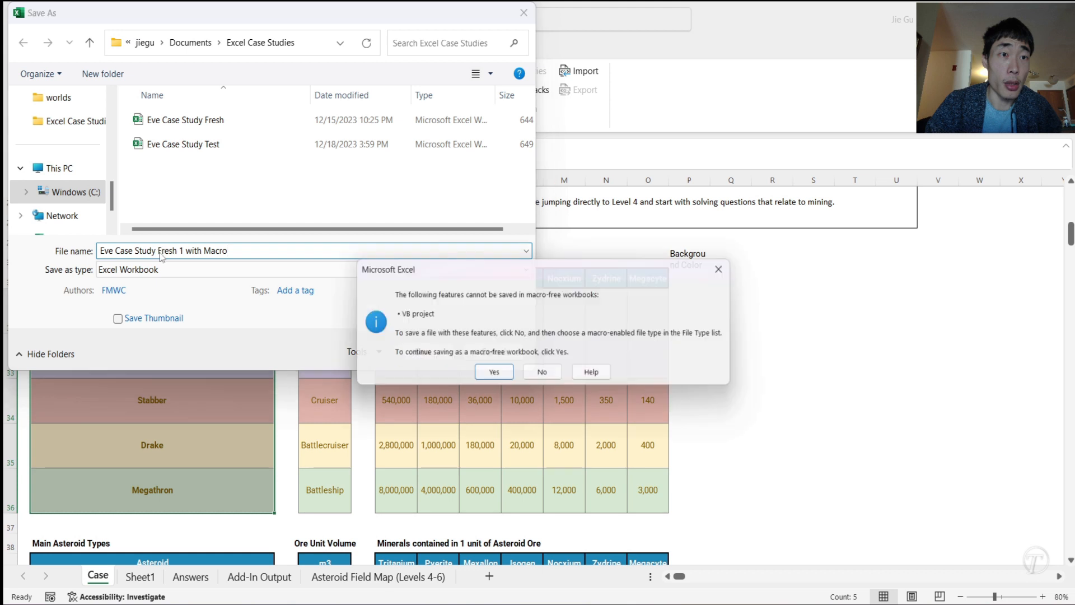
click(545, 375)
click(412, 270)
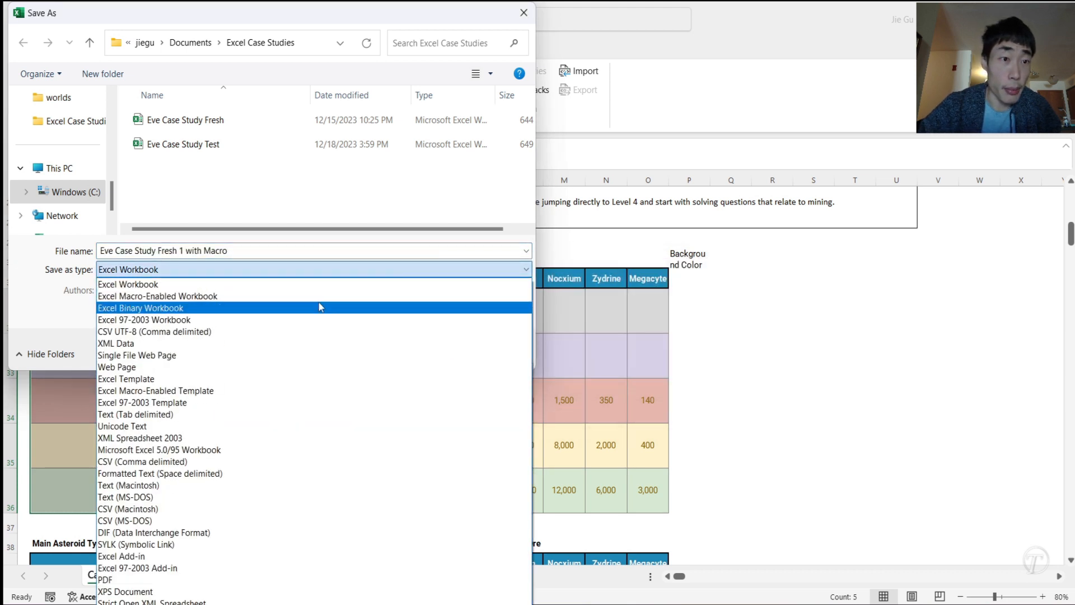
click(302, 296)
click(423, 356)
- Check which rows and columns the ship table occupies, selecting Megacyte cells O32:O36, and return to the Shipcolor code
key(alt+F11)
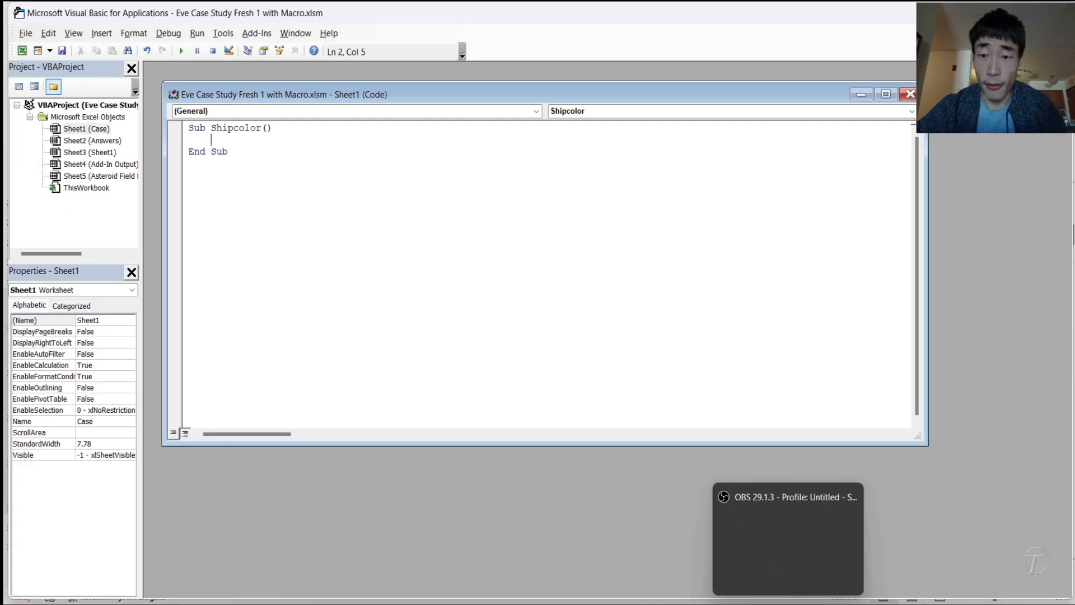
mouse_move(815, 604)
mouse_move(777, 551)
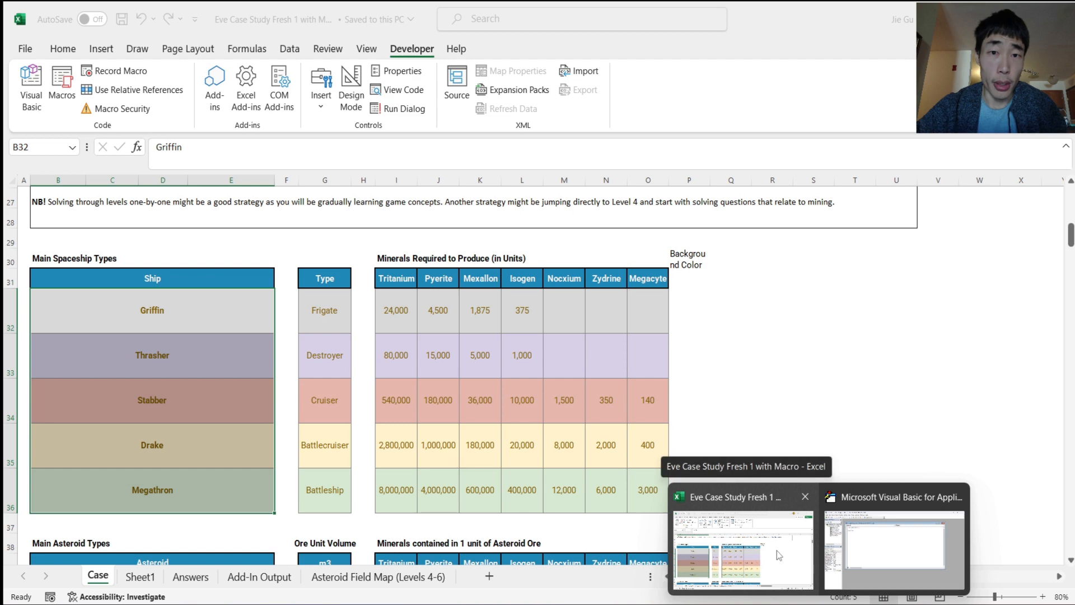
click(778, 550)
drag(657, 319, 653, 507)
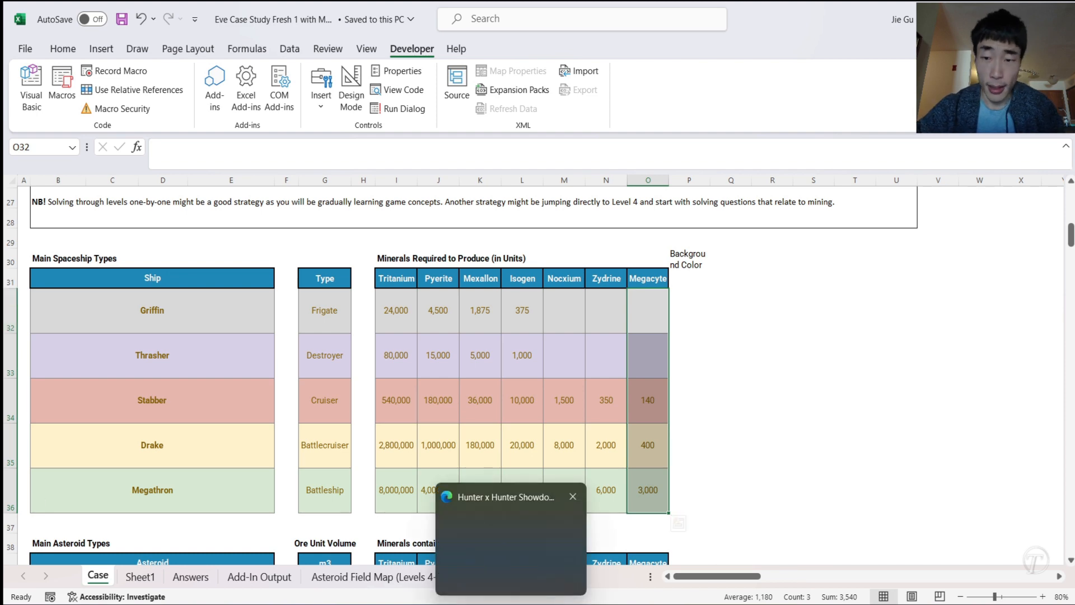
click(881, 546)
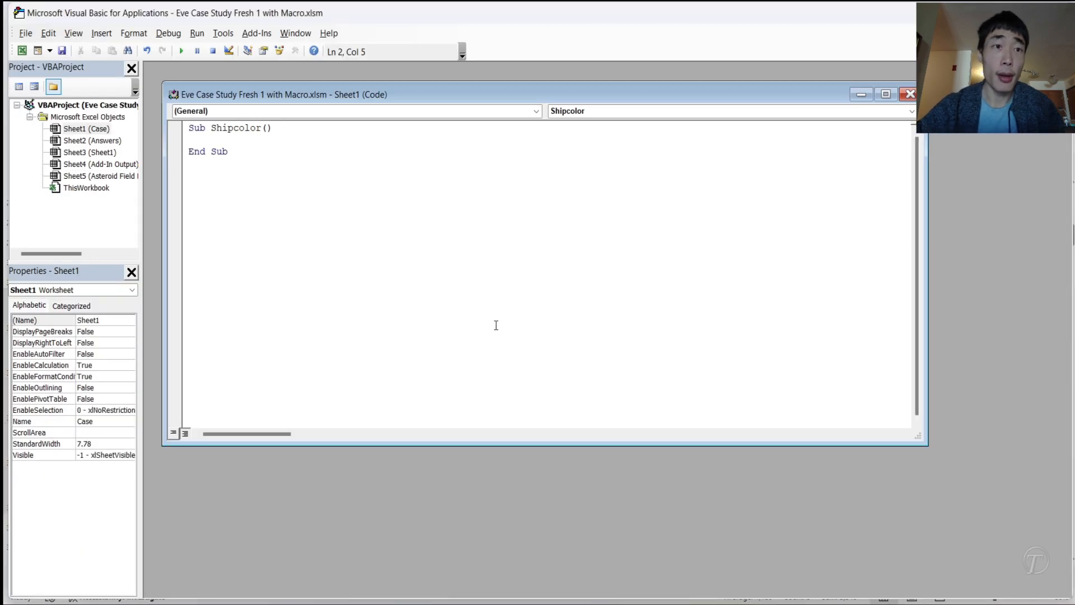
- Declare the variable row as Integer in the Shipcolor procedure
text(Dim )
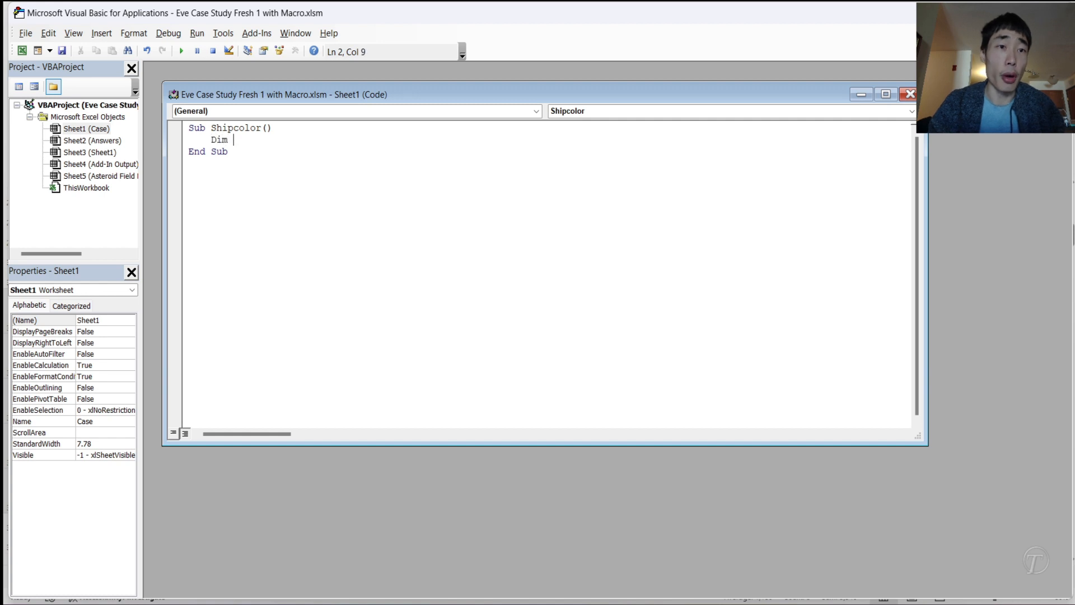
text(row)
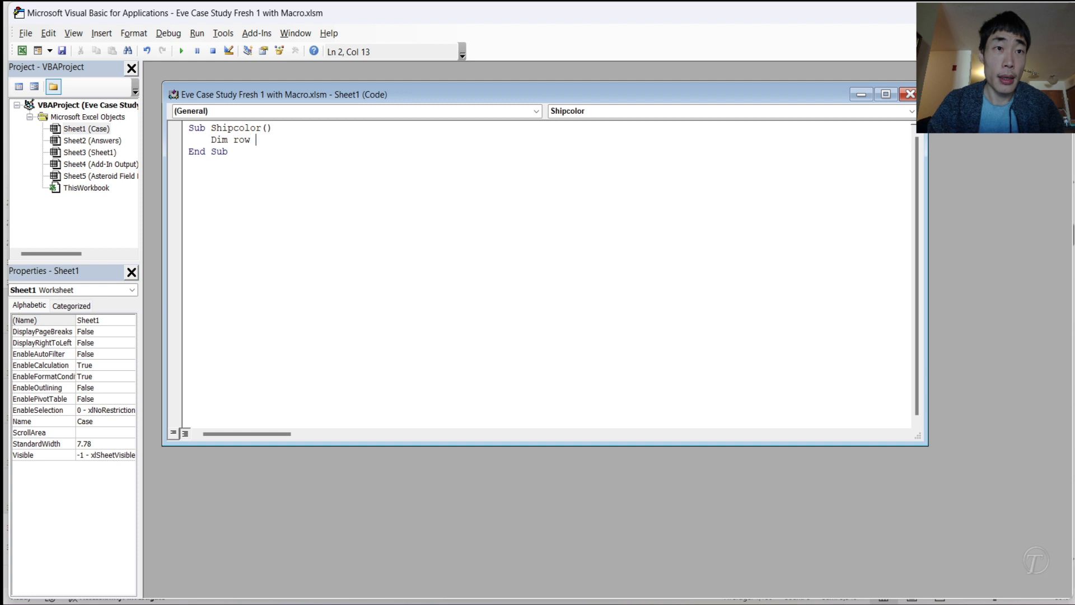
text( as Integer)
key(Return)
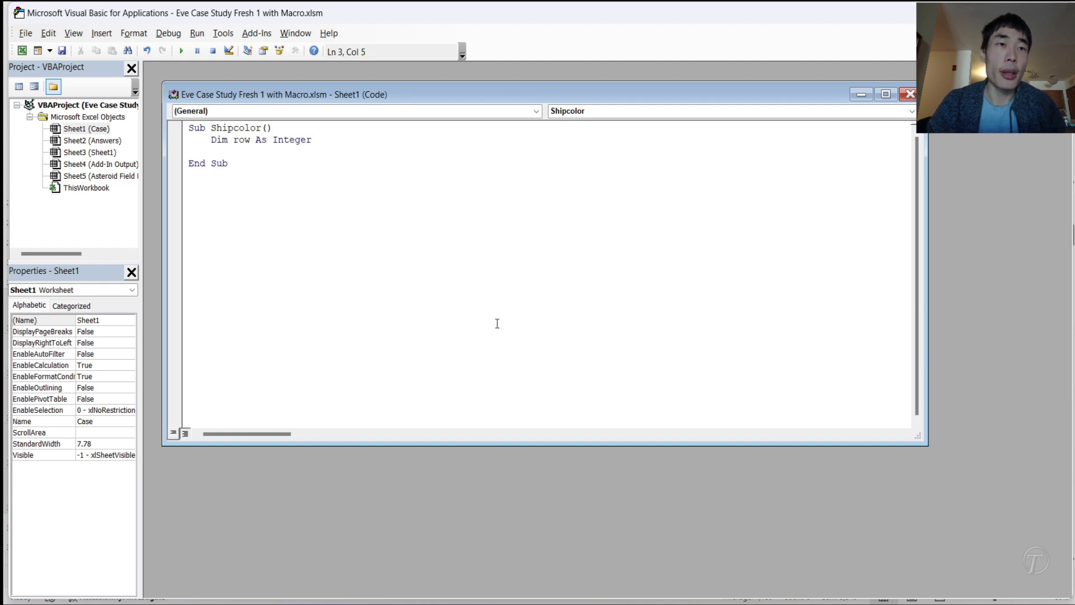
click(497, 322)
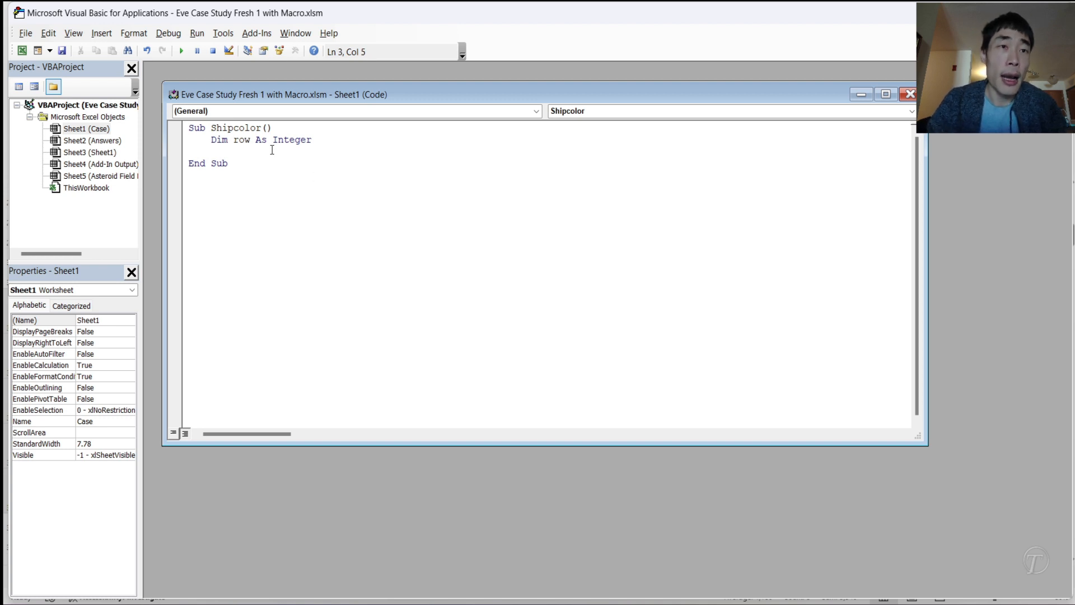
- Add a For loop running row from 22 To 25, closed with Next row
text(For row = )
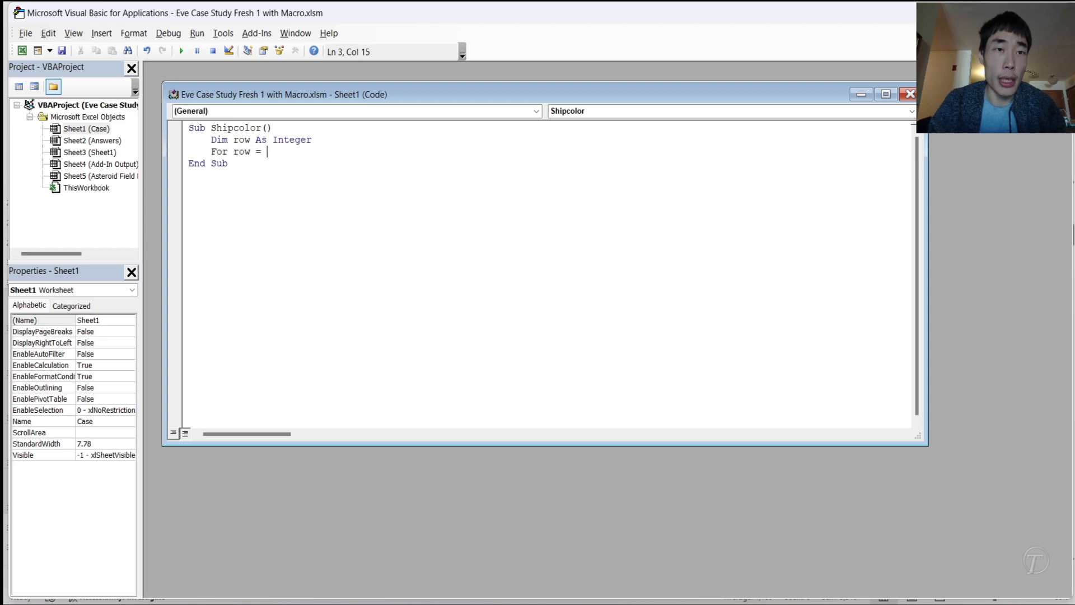
text(22 - )
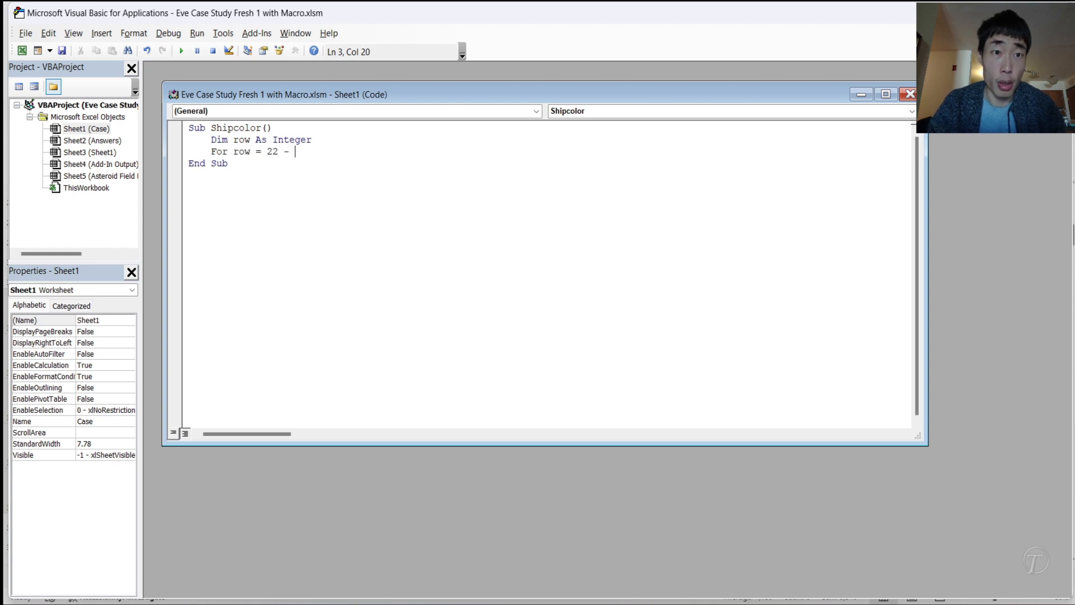
text(25)
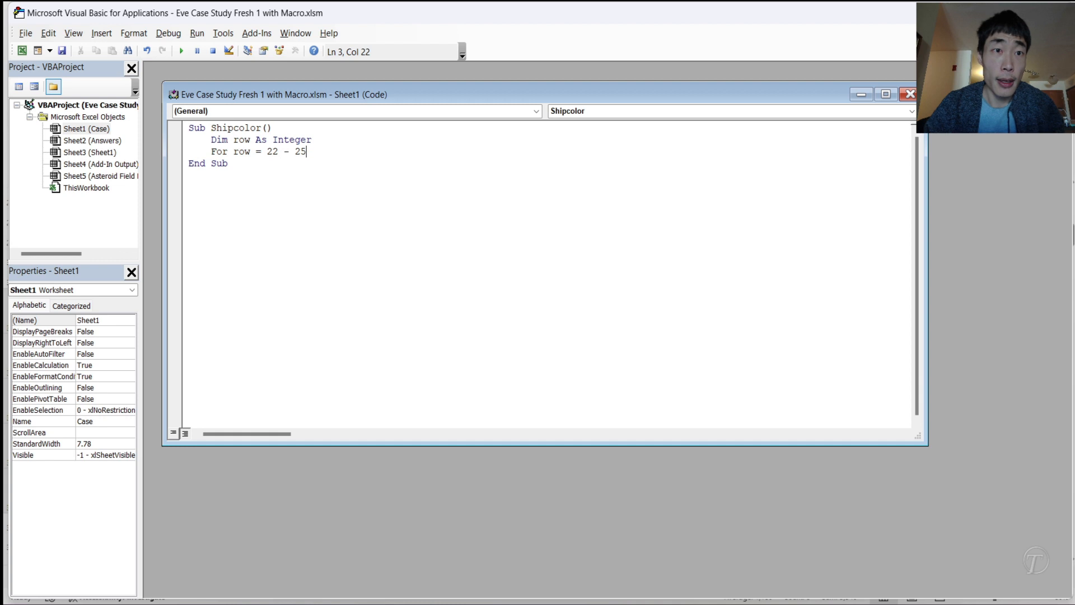
key(BackSpace)
key(BackSpace)
key(BackSpace)
text(to 25)
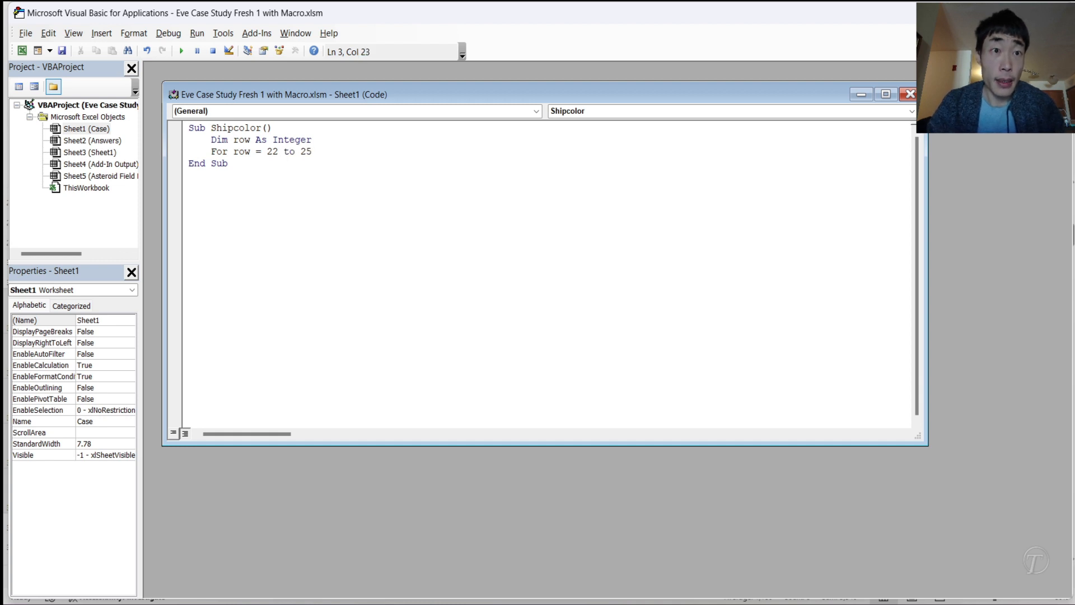
key(Return)
text(Next row)
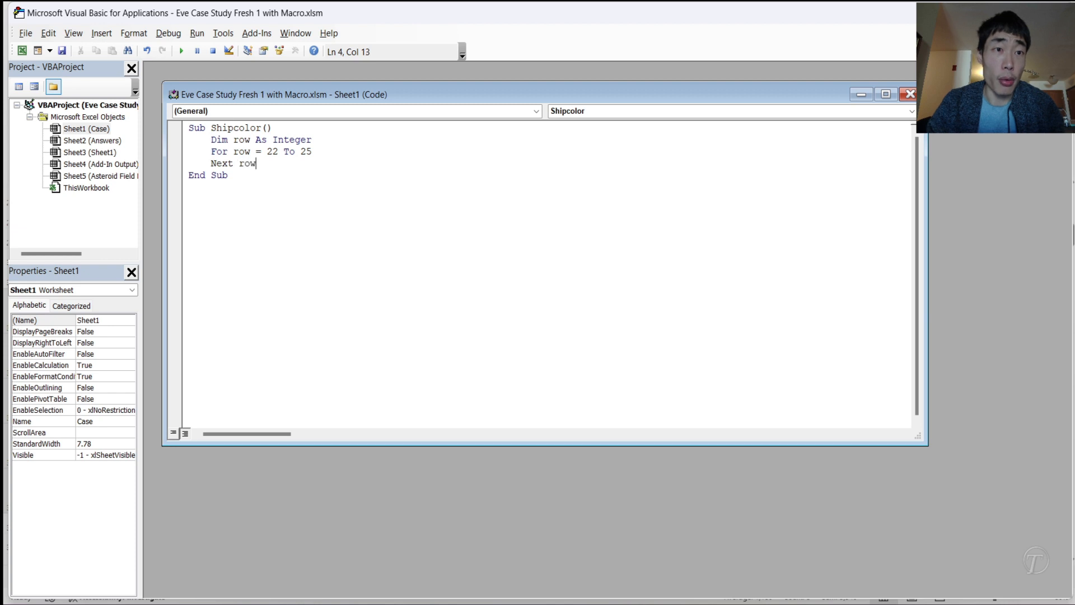
- Change the loop's bounds to 32 To 36 and start an empty line inside the loop
click(312, 151)
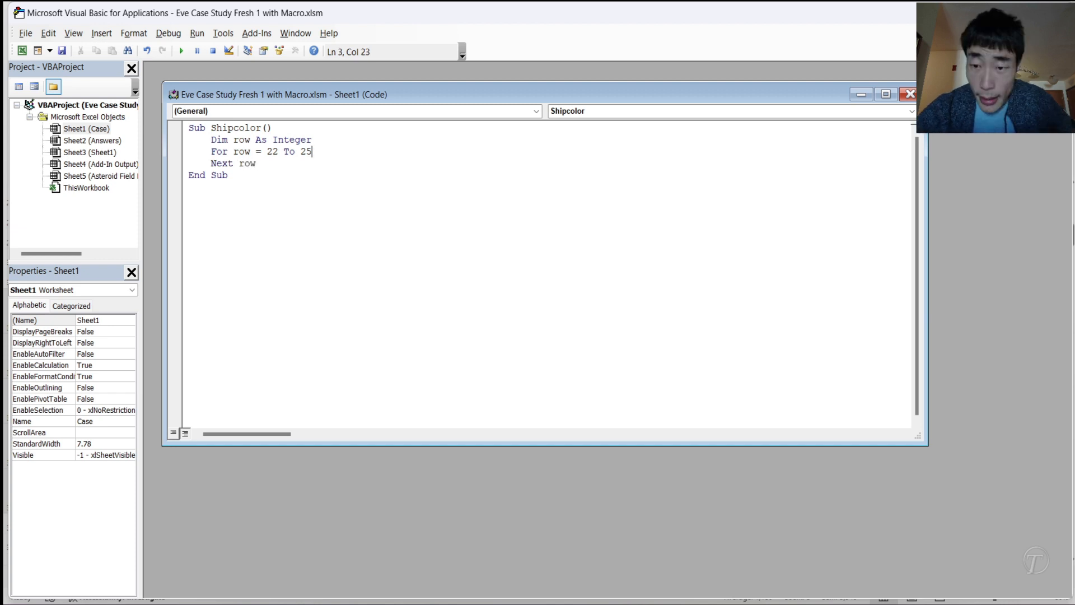
mouse_move(818, 598)
mouse_move(773, 557)
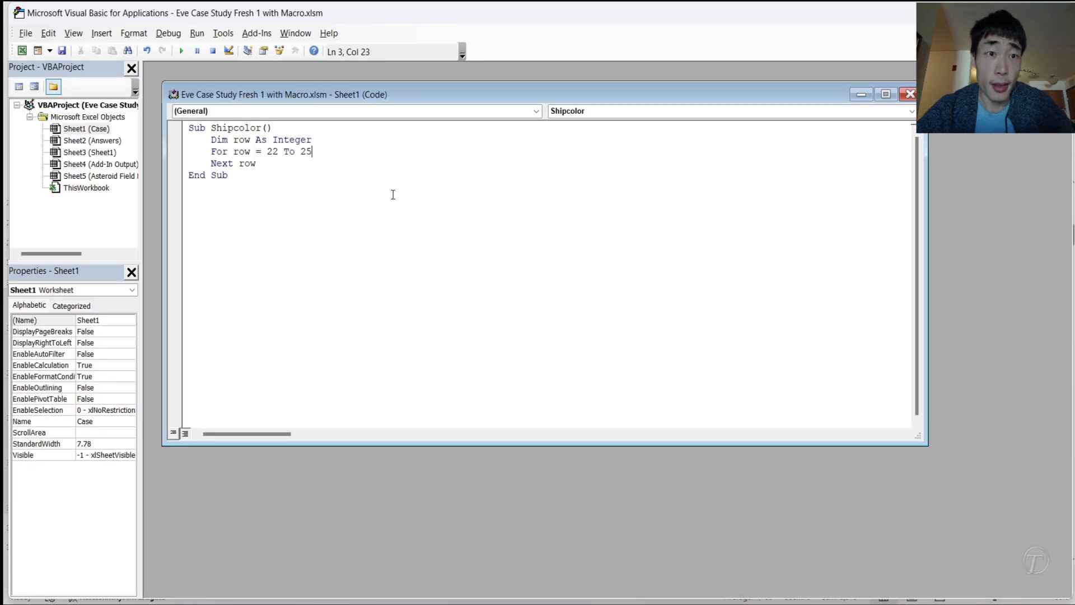
key(BackSpace)
key(BackSpace)
click(276, 152)
text(32)
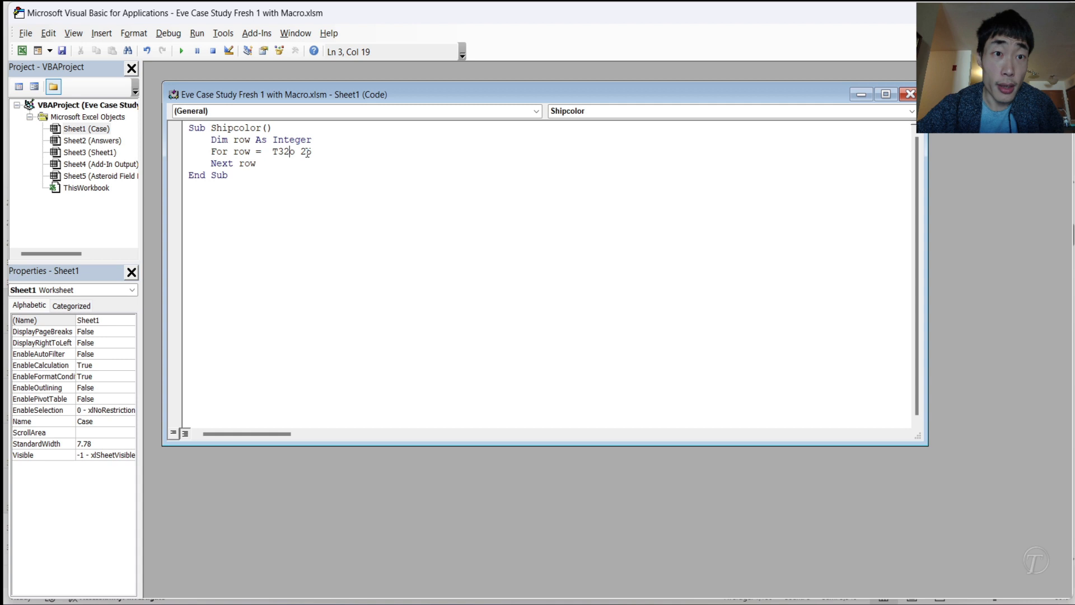
key(BackSpace)
key(BackSpace)
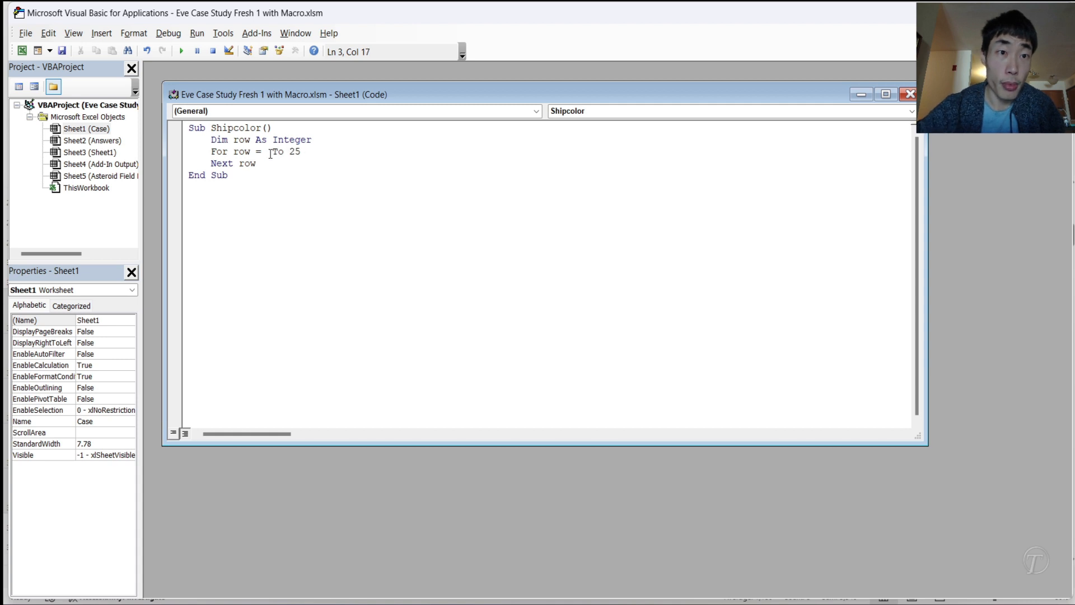
text(32)
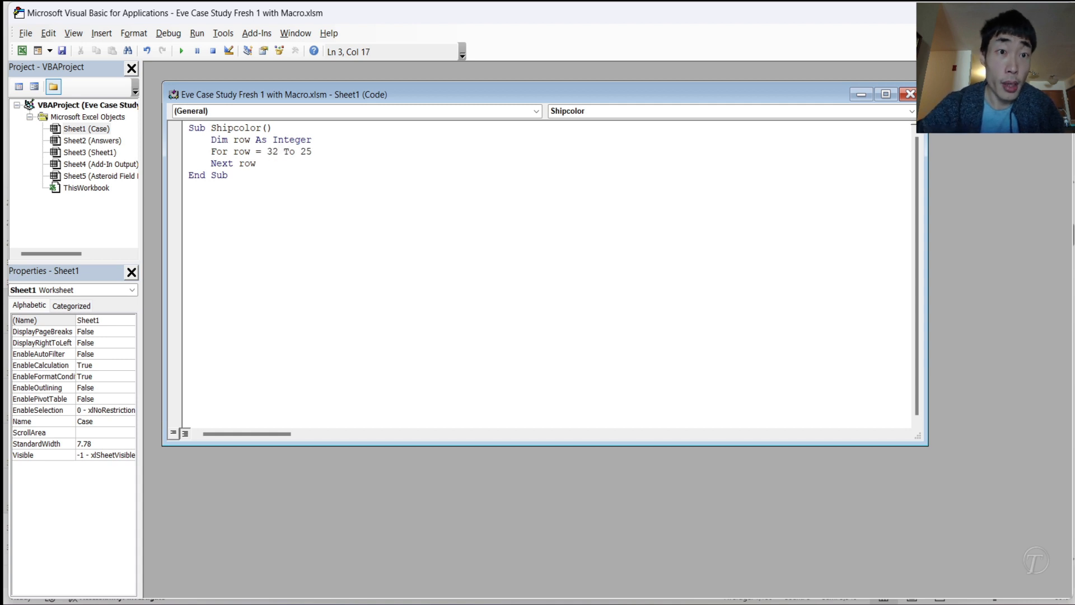
double_click(306, 152)
text(2)
key(BackSpace)
text(36)
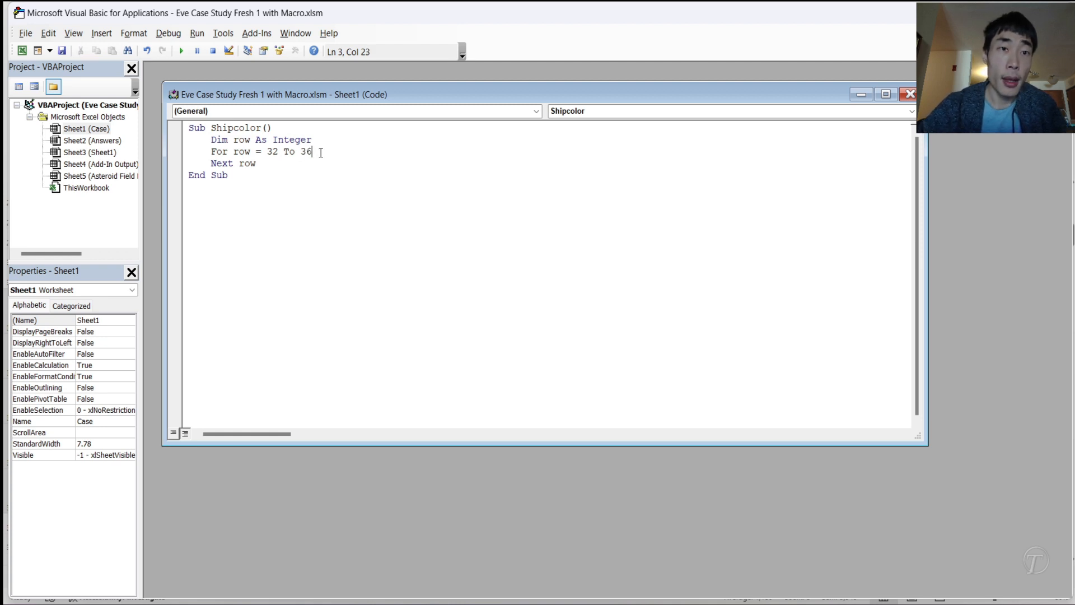
key(Return)
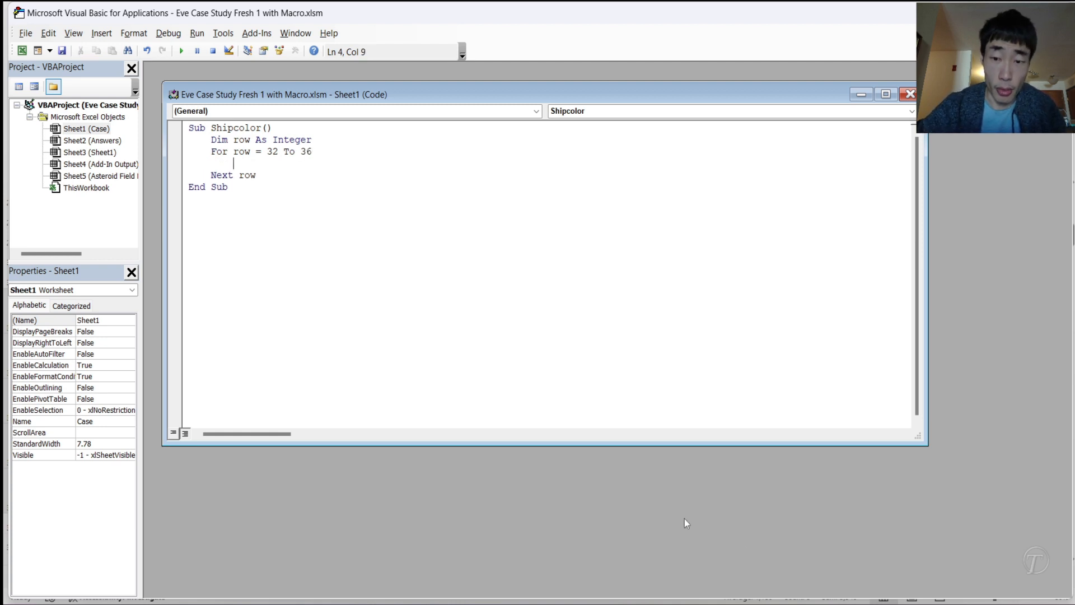
- Check the Megacyte column's position on the Case sheet and write Cells(i,16).Interior.Color inside the loop
click(775, 552)
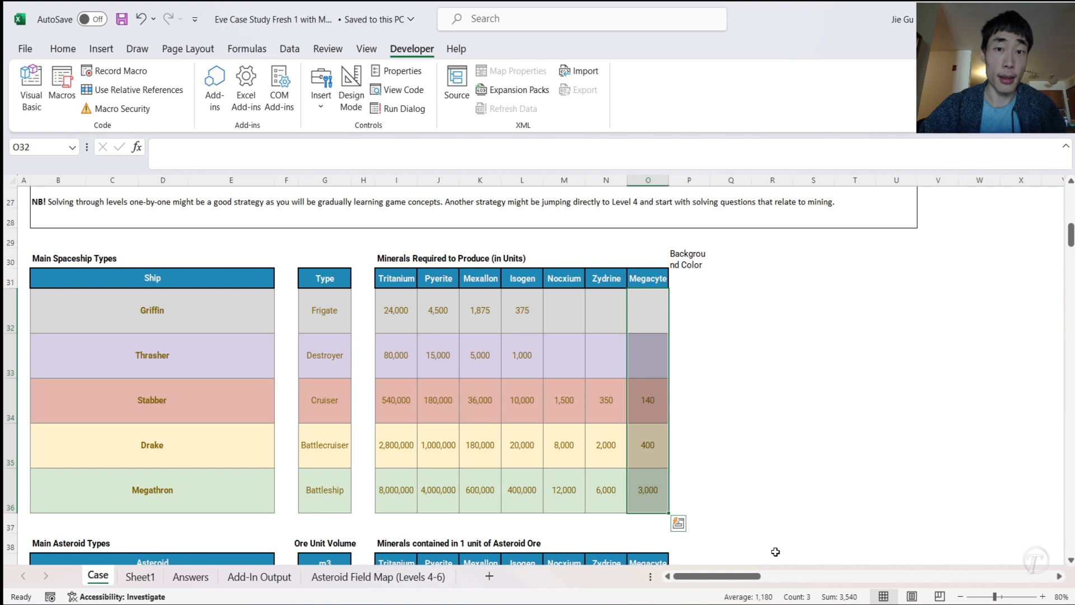
click(653, 312)
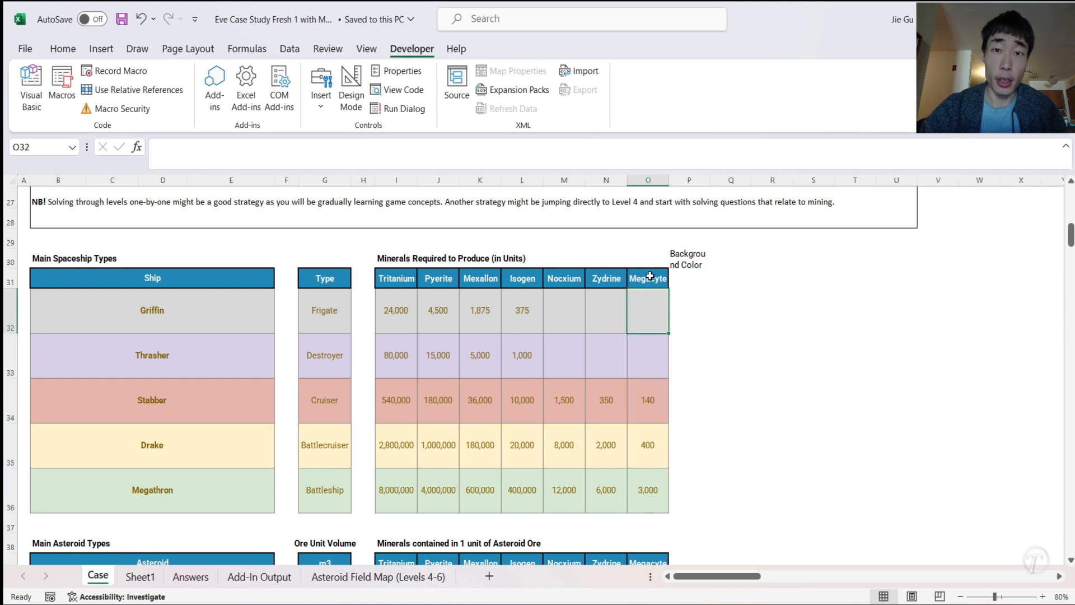
drag(642, 307, 10, 319)
click(655, 312)
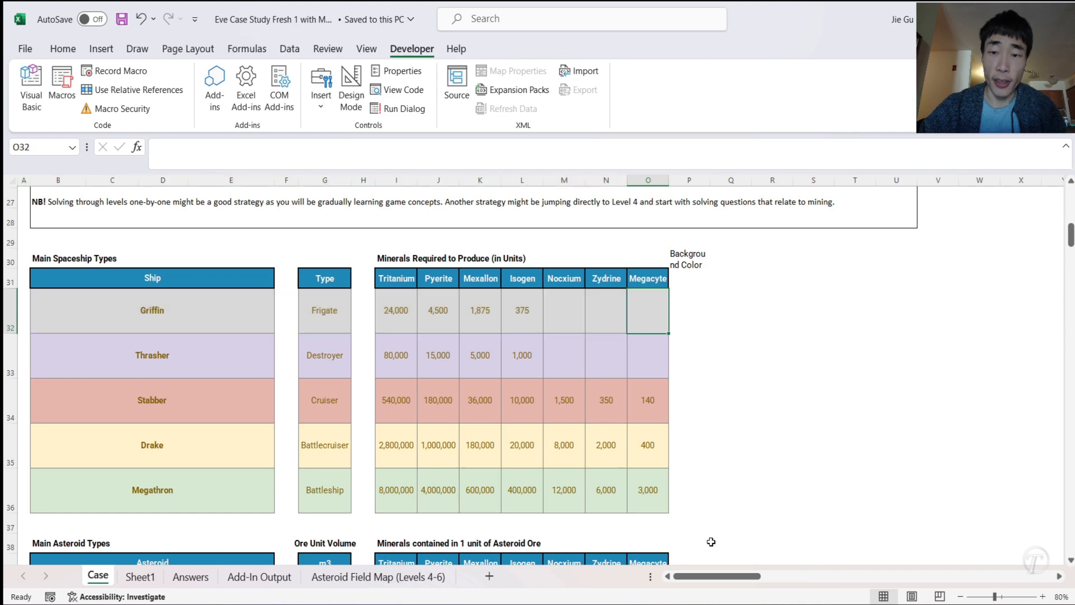
click(855, 568)
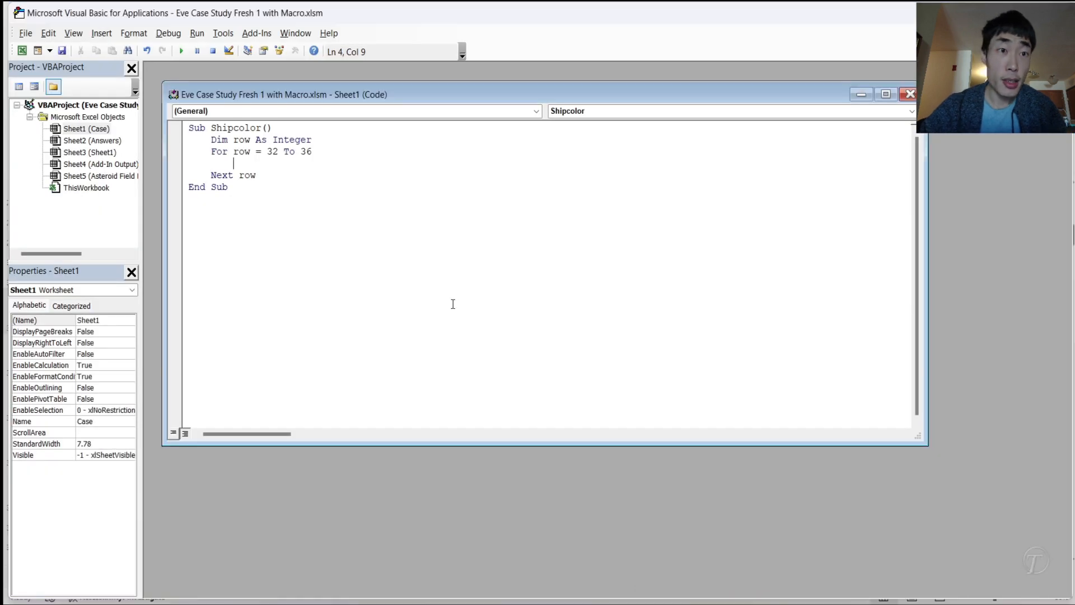
text(Cells)
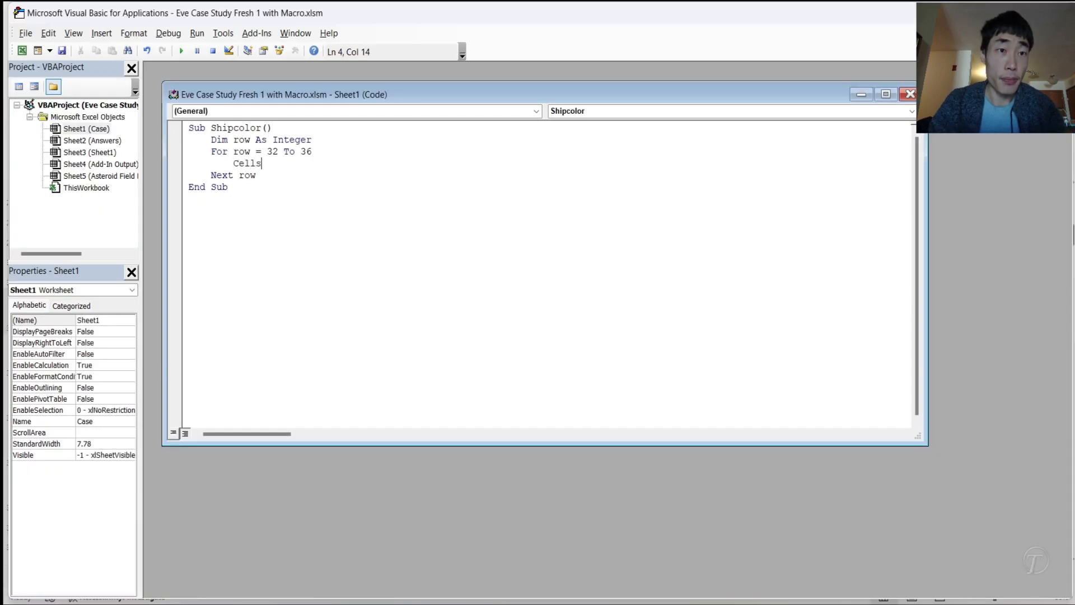
text((i,16)
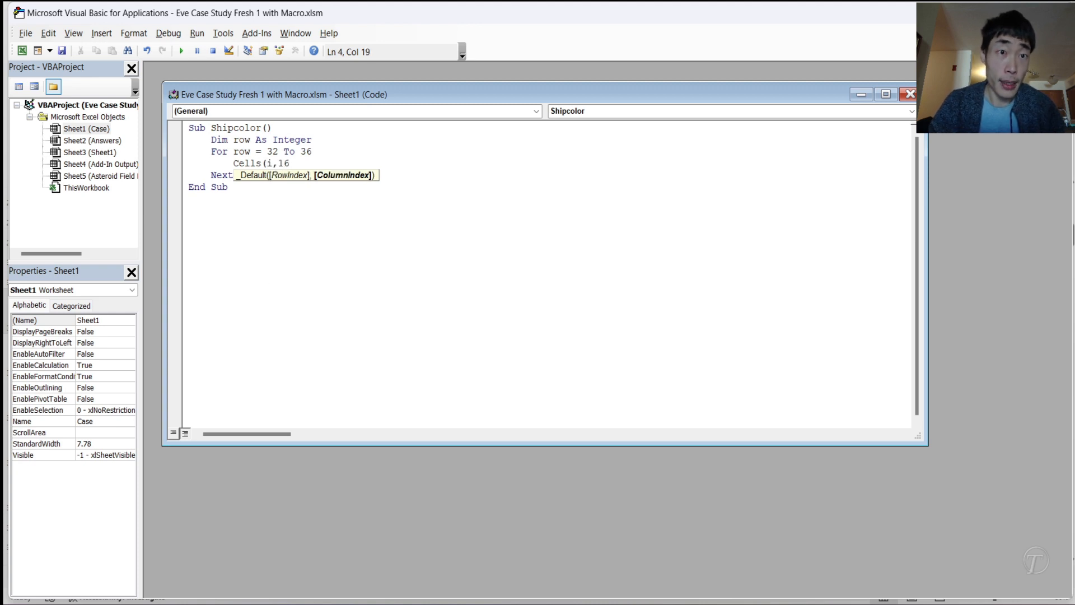
text().)
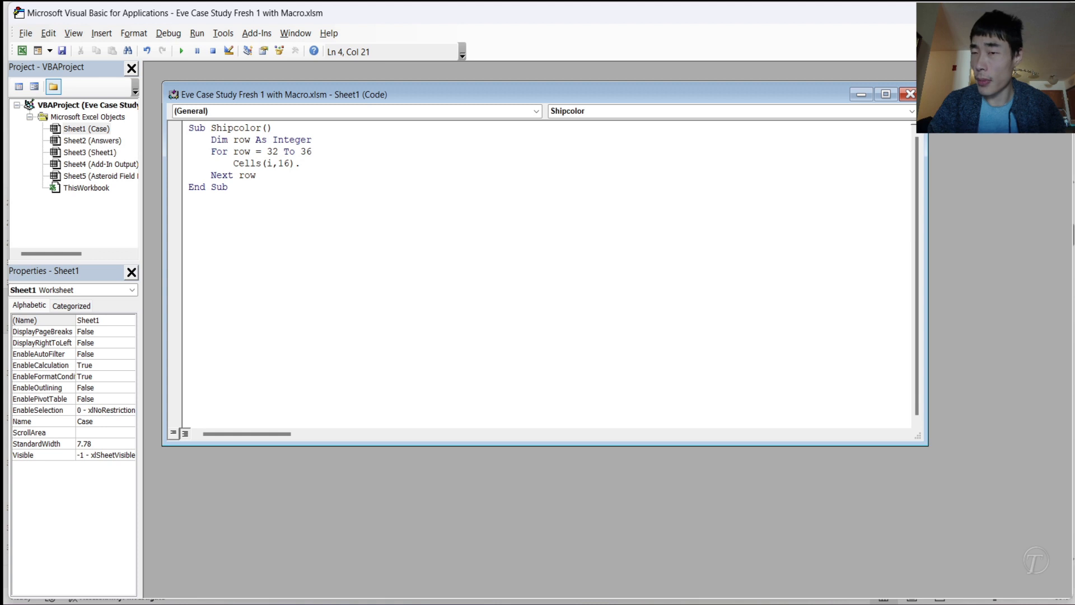
text(Interi)
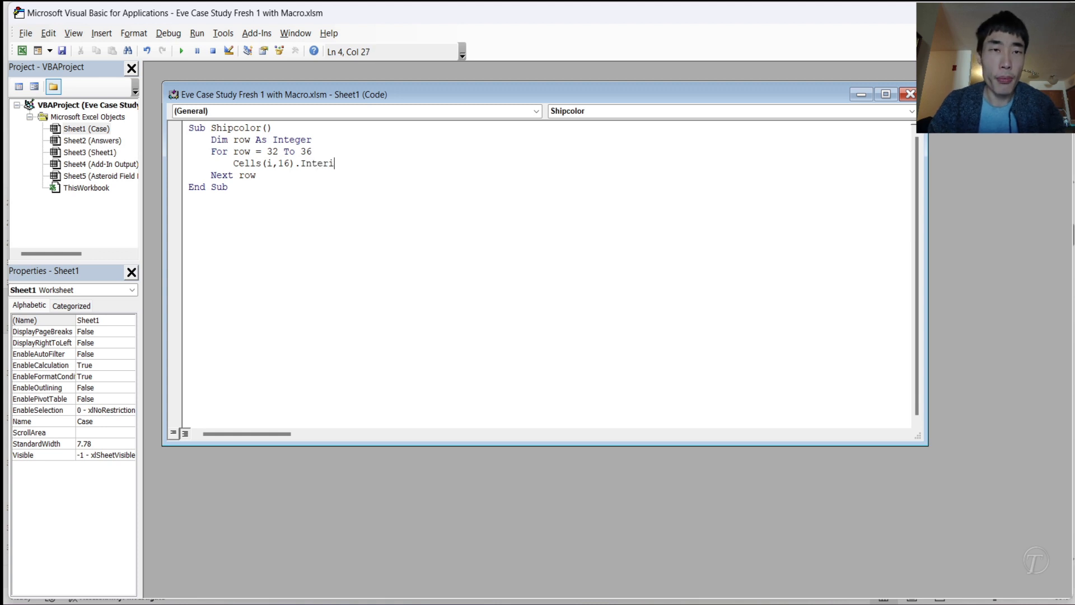
text(or.)
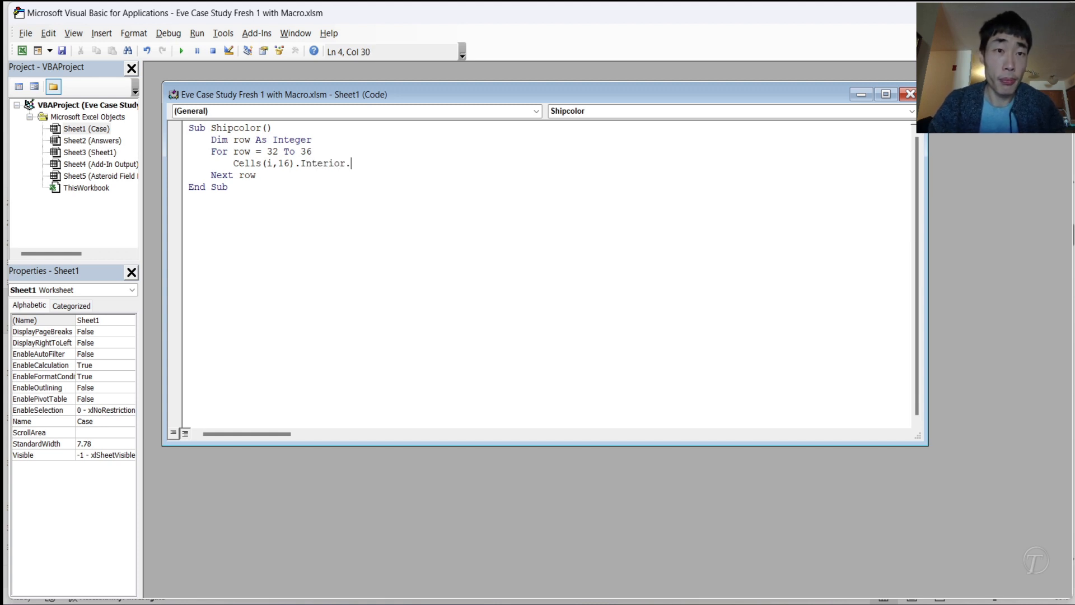
text(Color)
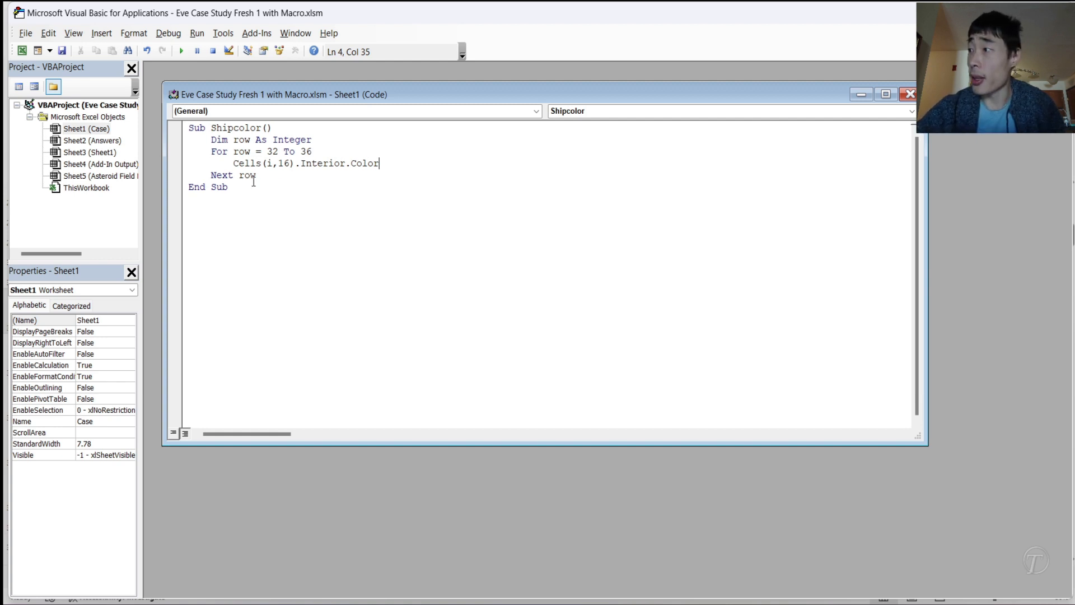
- Assign the cell's interior colour expression to a variable named bgColor
key(Home)
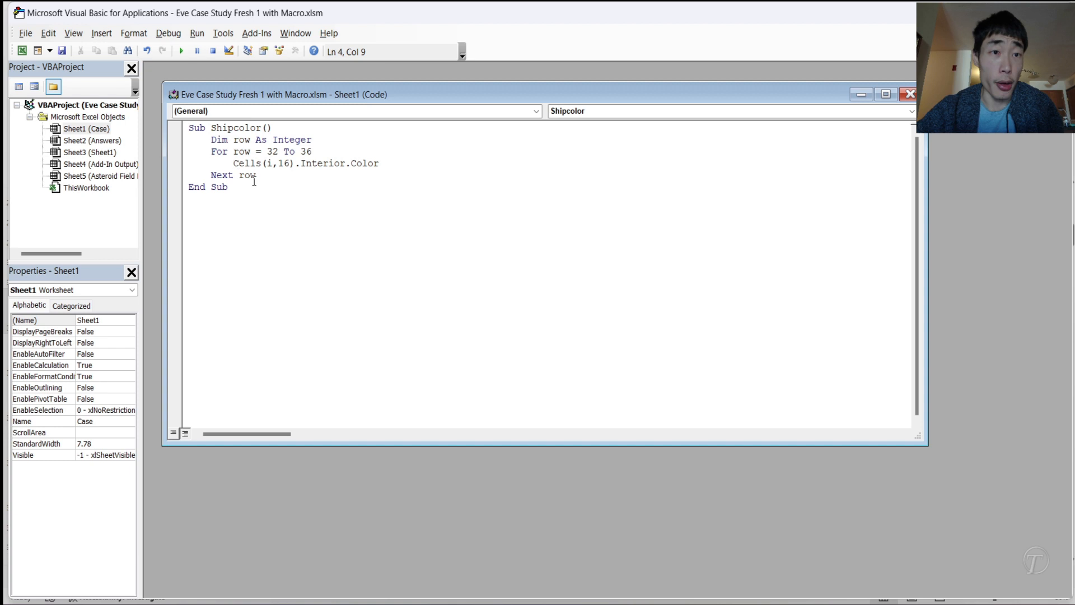
text(b)
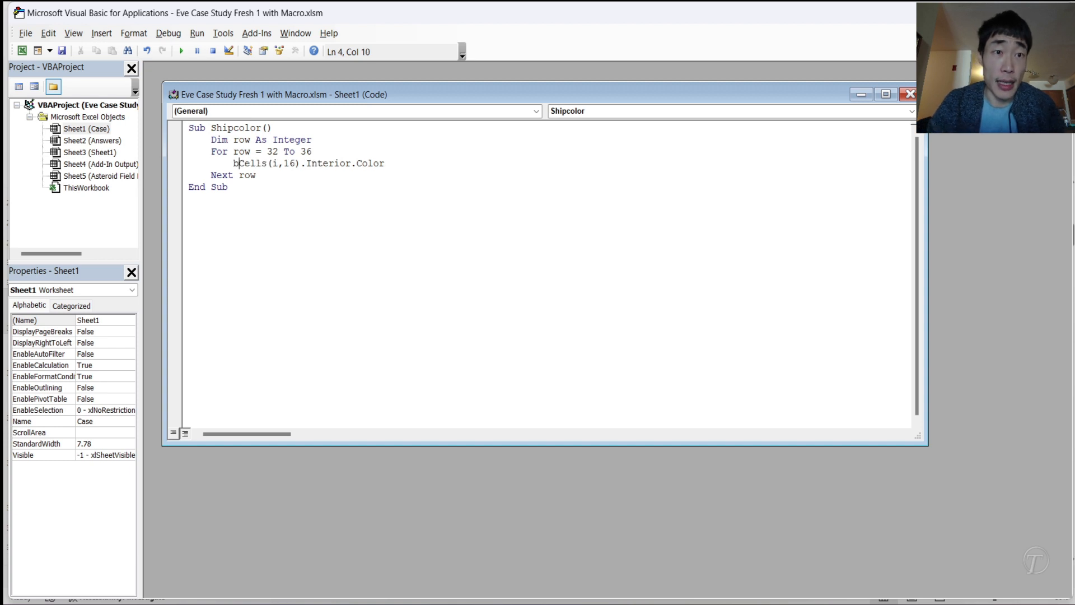
text(gColor =)
key(Up)
click(387, 157)
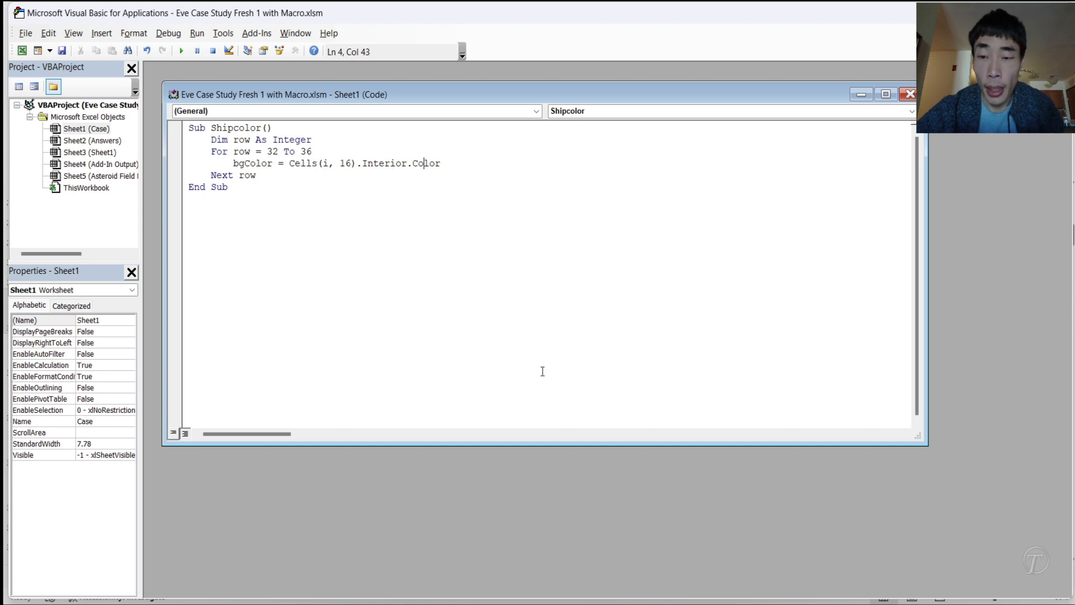
- Recheck the ship table's columns on the Case sheet, then add Cells(i, 17).Value = bgColor below the bgColor line in the loop
mouse_move(819, 604)
click(781, 555)
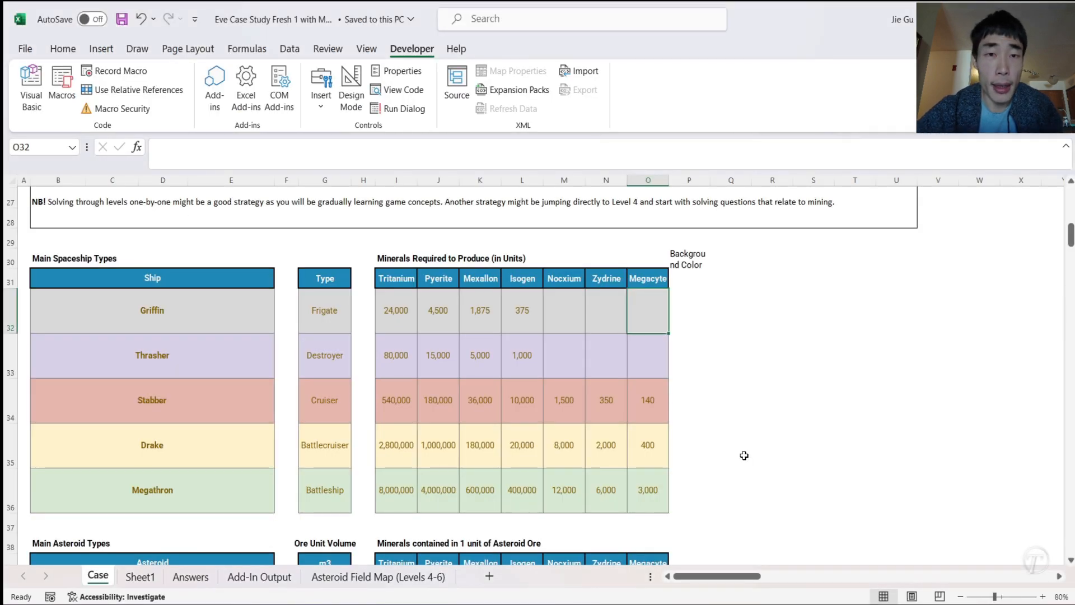
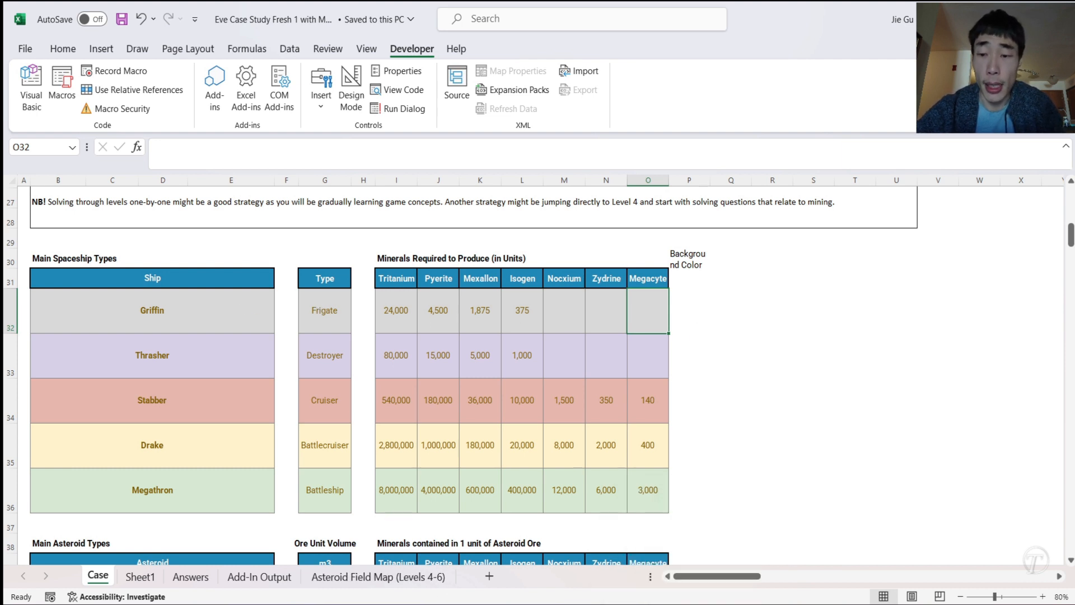
mouse_move(819, 604)
click(877, 566)
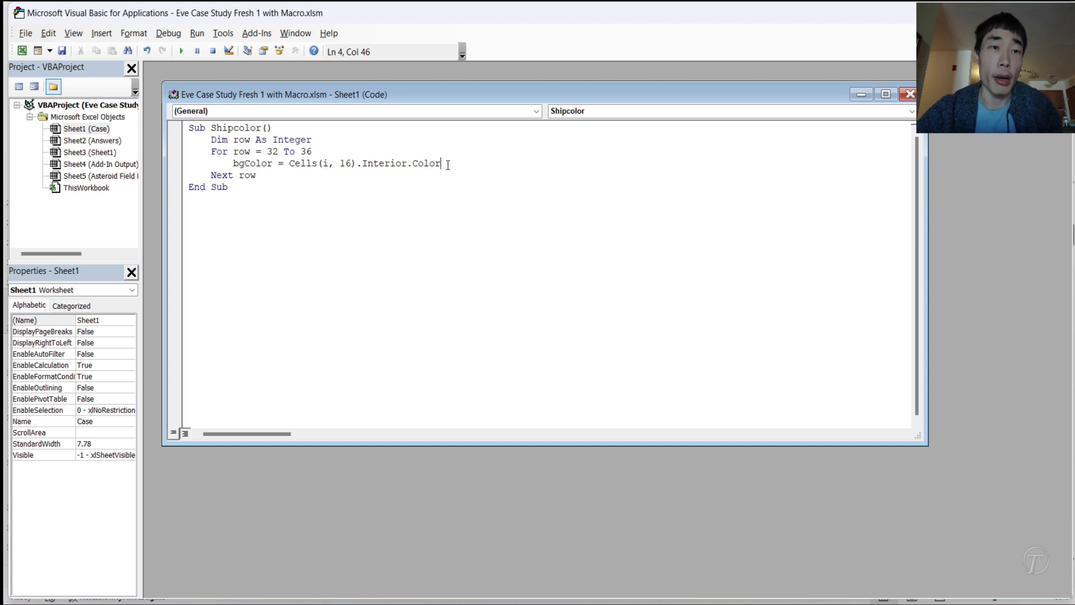
key(Return)
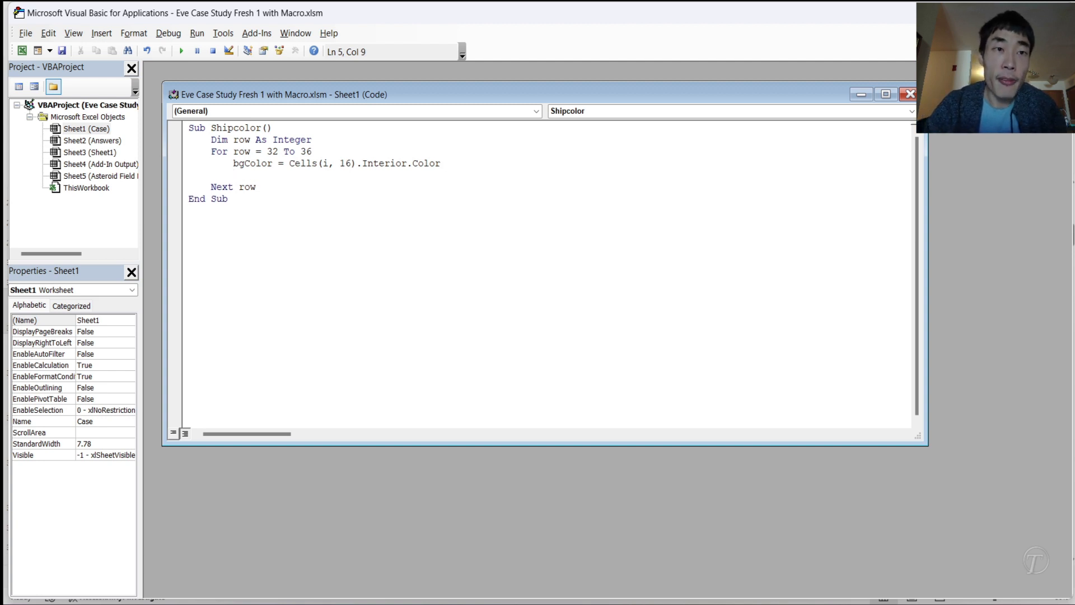
text(C)
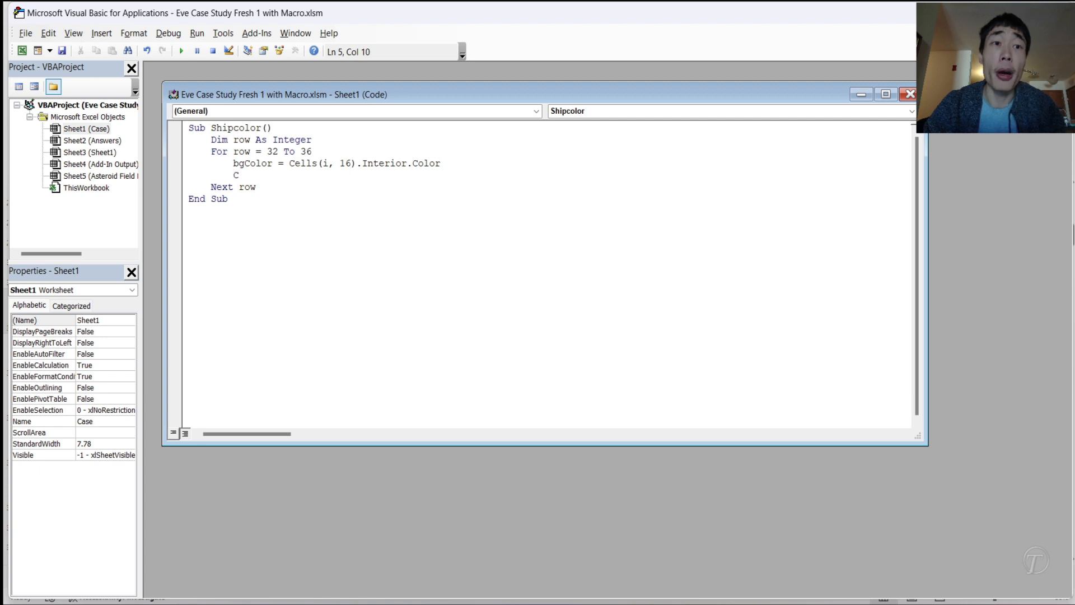
key(BackSpace)
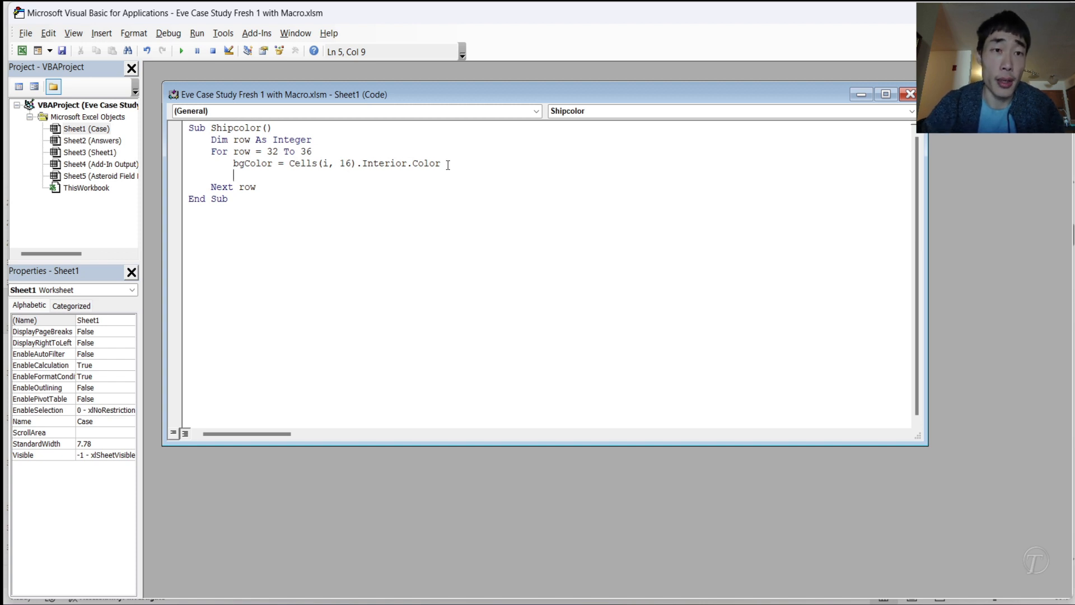
text(Cells(i,17).)
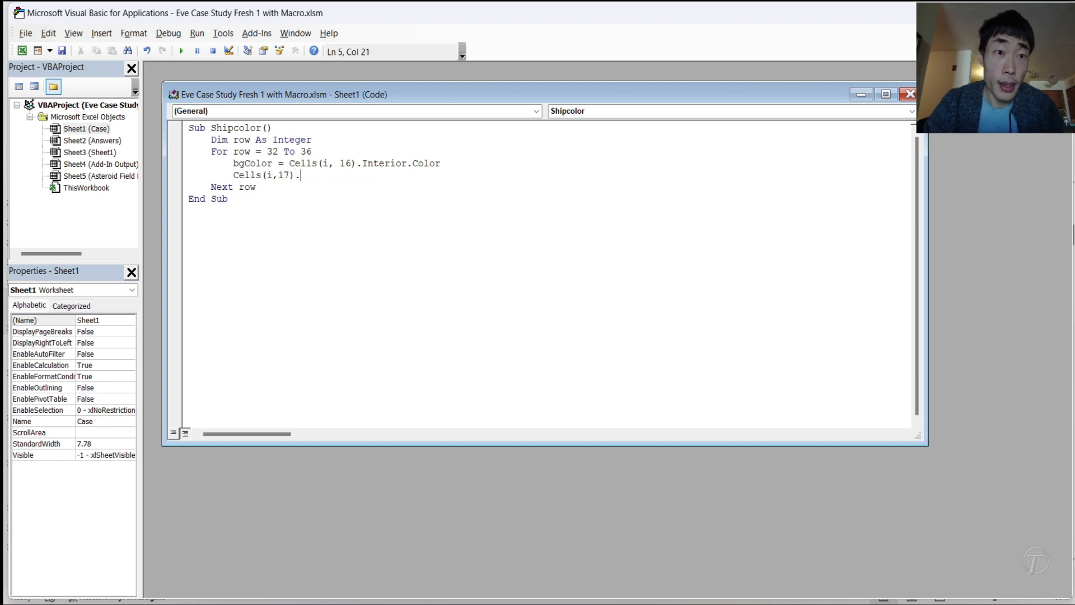
text(Value = bgColor)
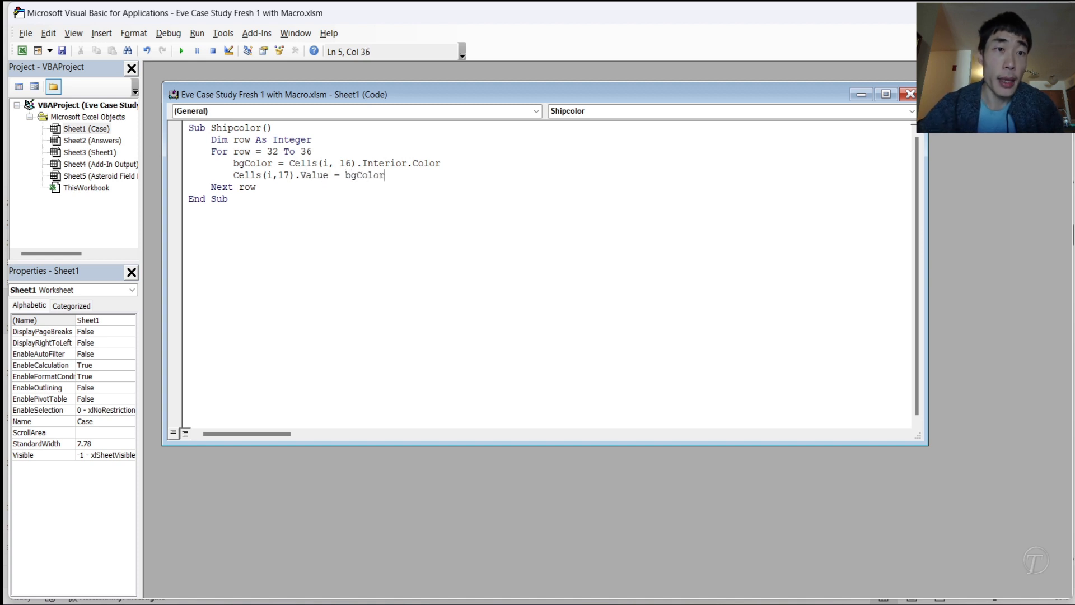
click(414, 220)
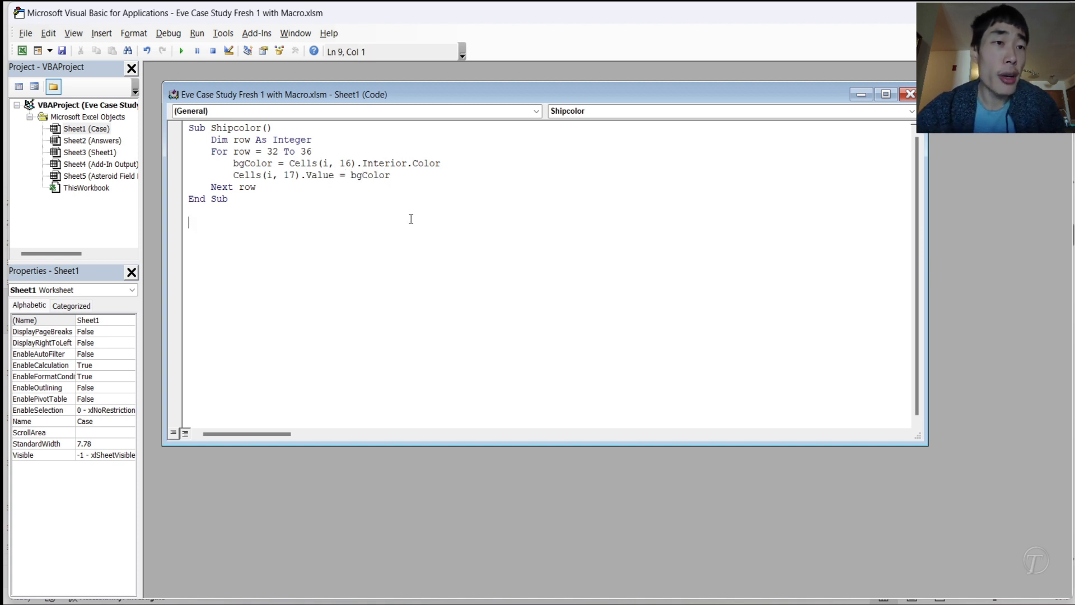
- Select P32, the cell beside Griffin's Megacyte, on the Case sheet and try to run the Sheet1.Shipcolor macro
mouse_move(810, 600)
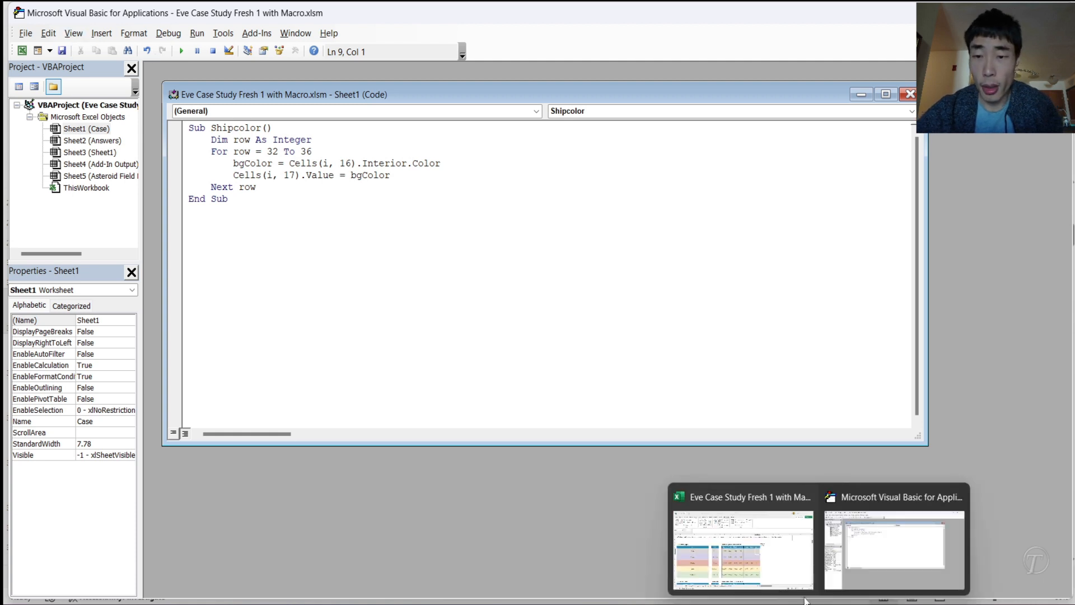
click(743, 549)
click(689, 310)
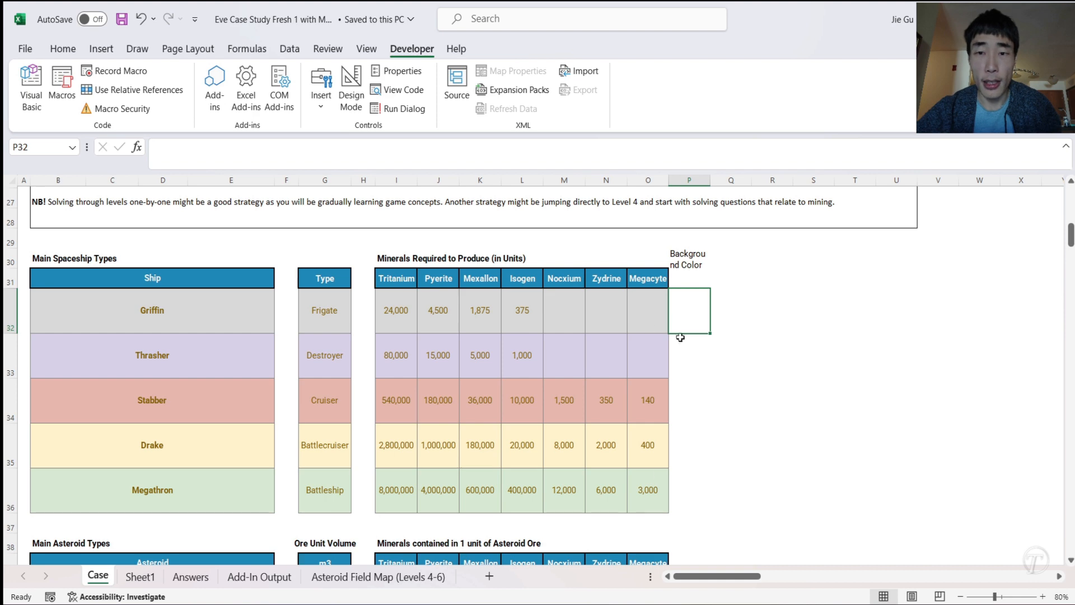
mouse_move(816, 602)
click(883, 553)
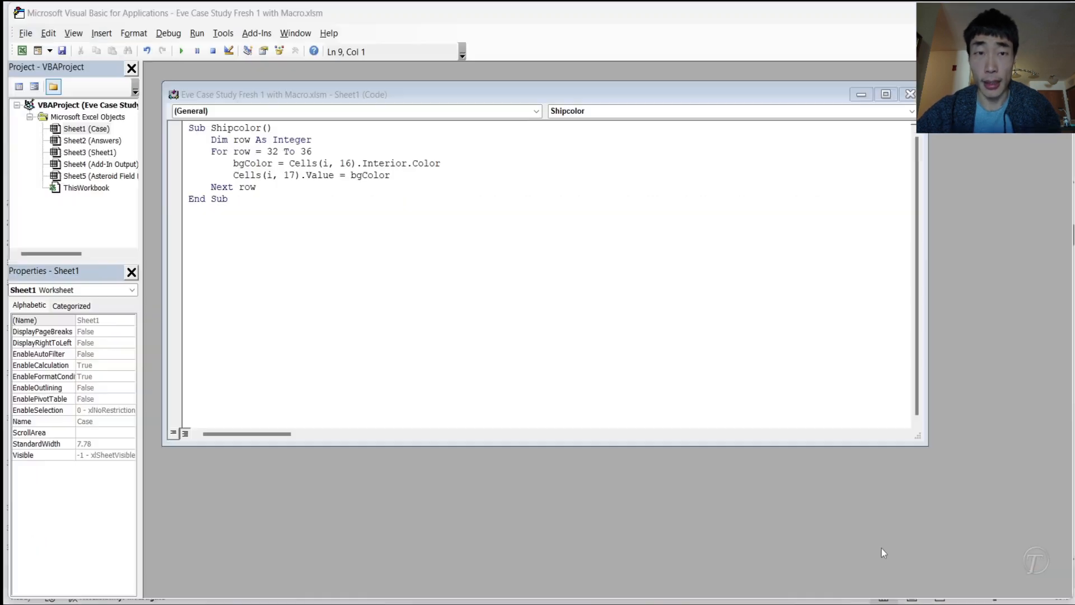
click(181, 51)
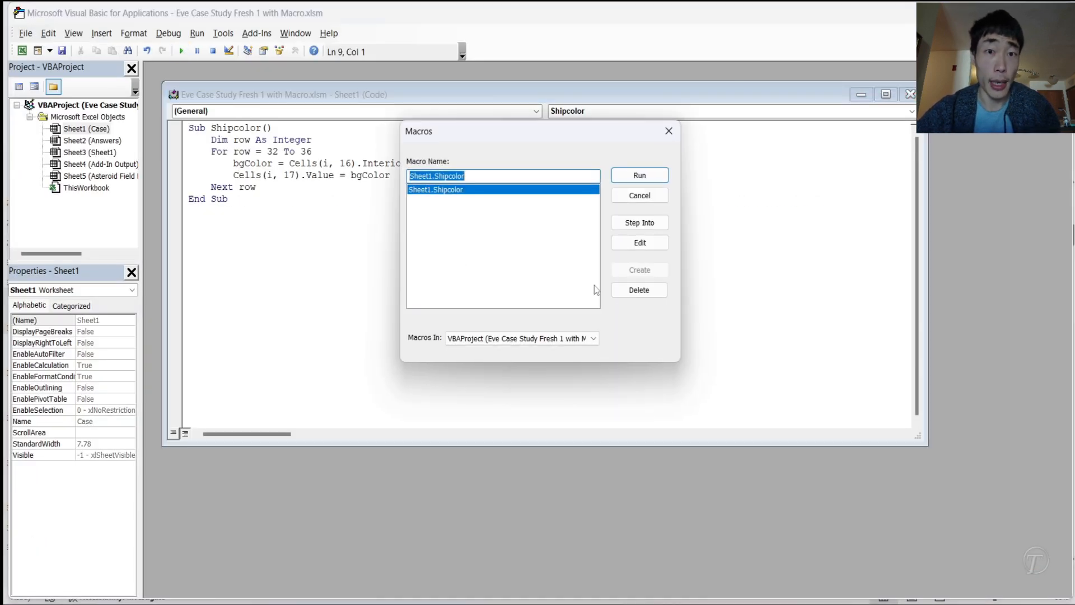
click(640, 176)
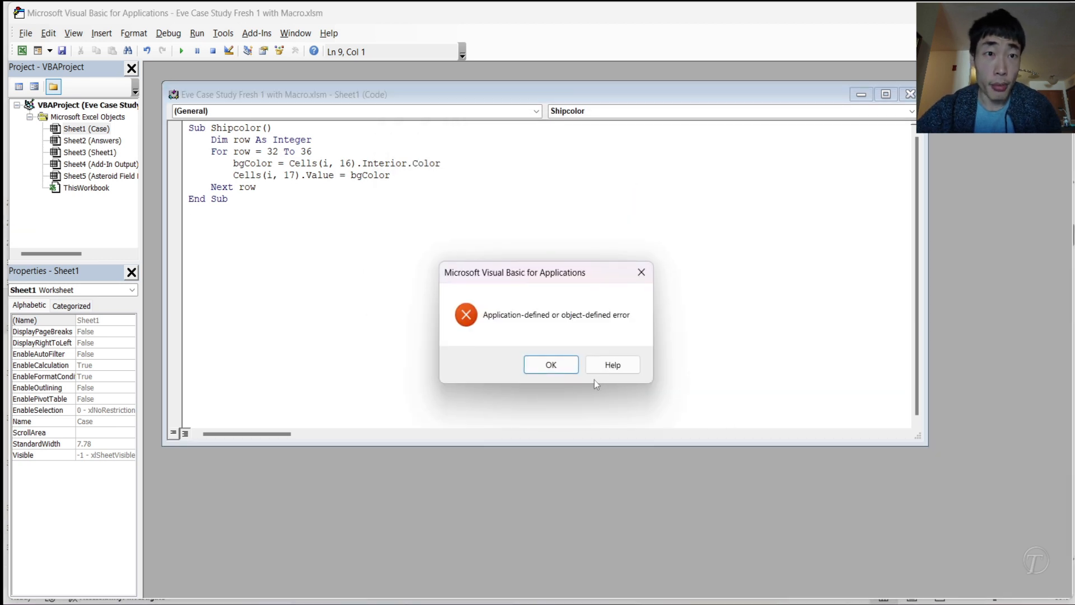
click(565, 370)
- Replace the index i with row in both Cells references inside the loop
double_click(326, 163)
text(r)
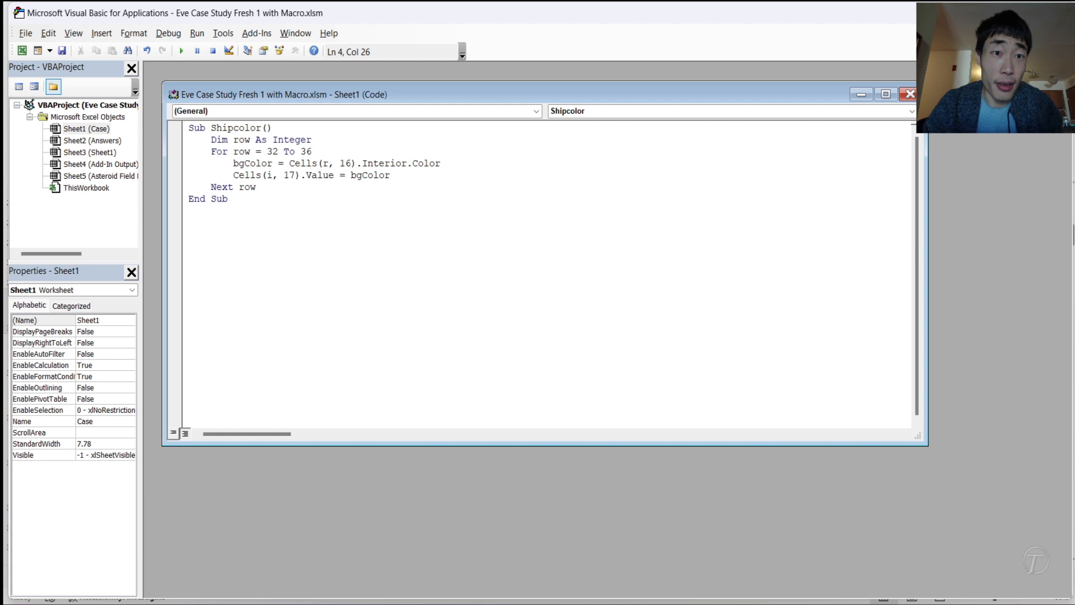
text(ow)
double_click(270, 175)
text(row)
click(283, 189)
- Run the Shipcolor macro and switch to the Case sheet to inspect its output beside the ship table
click(181, 51)
mouse_move(802, 586)
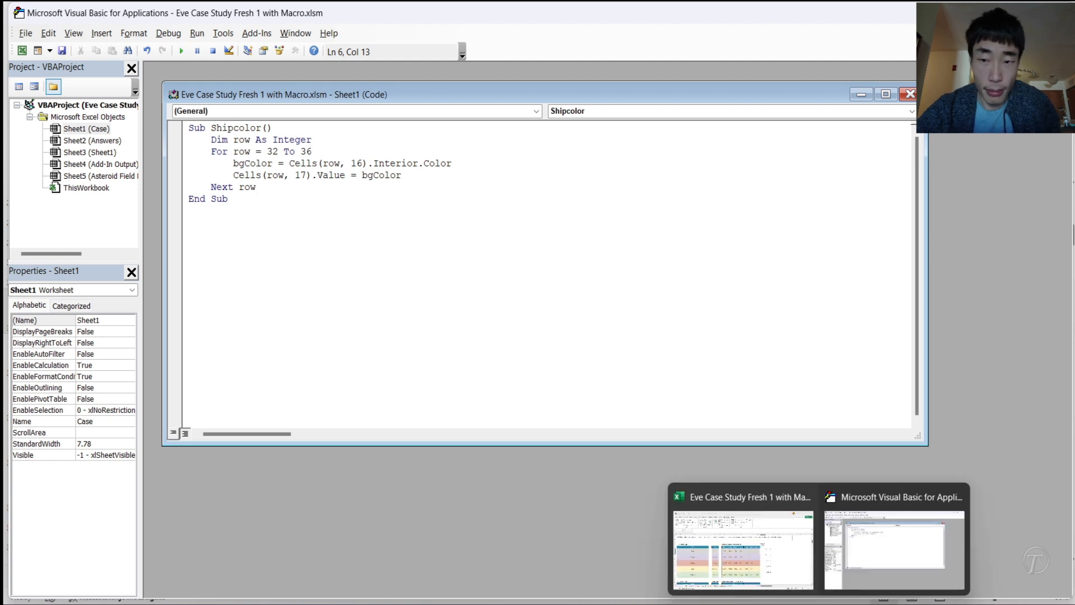
click(775, 574)
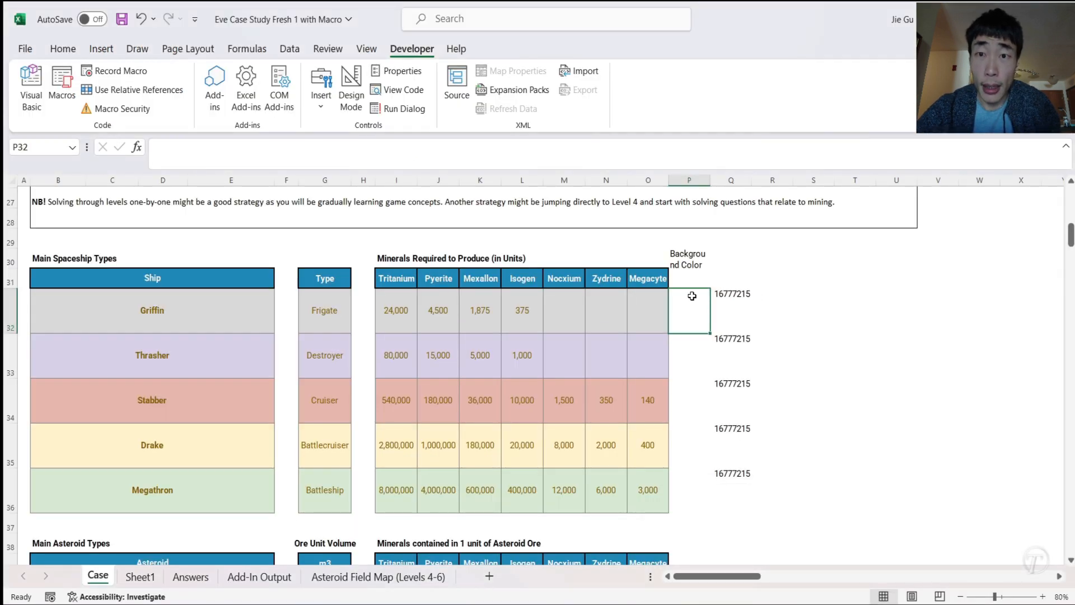
- Count the columns in row 32 of the Case sheet up to the Megacyte column to check its column number
drag(650, 305, 12, 308)
click(646, 308)
mouse_move(806, 598)
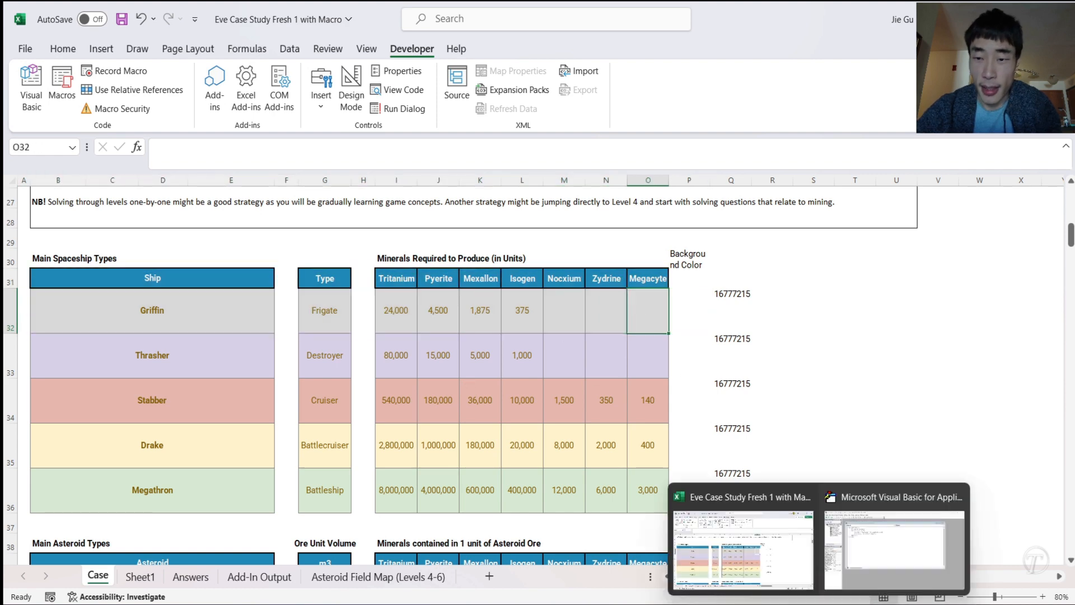
- In the Shipcolor macro, set the interior color to be read from column 15 and the value written to column 16
click(892, 563)
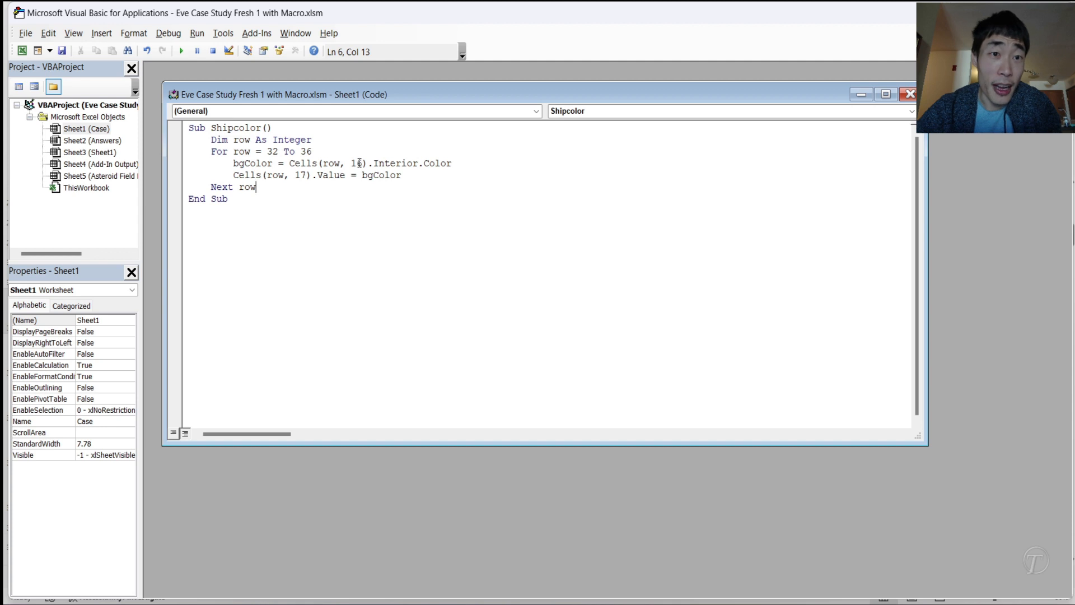
drag(351, 163, 363, 164)
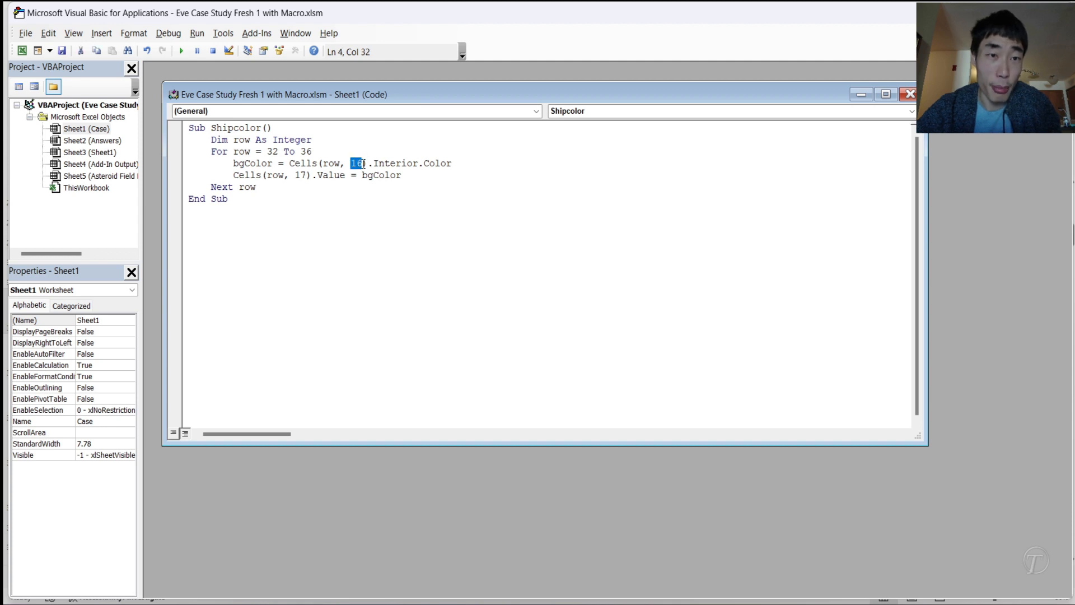
text(15)
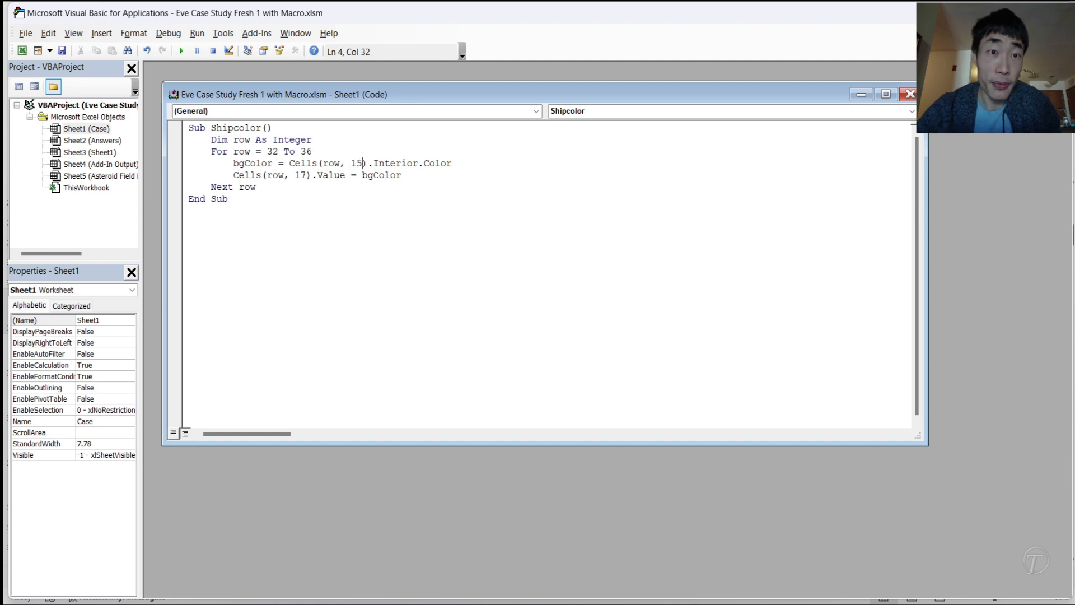
click(296, 176)
drag(299, 178, 305, 179)
text(6)
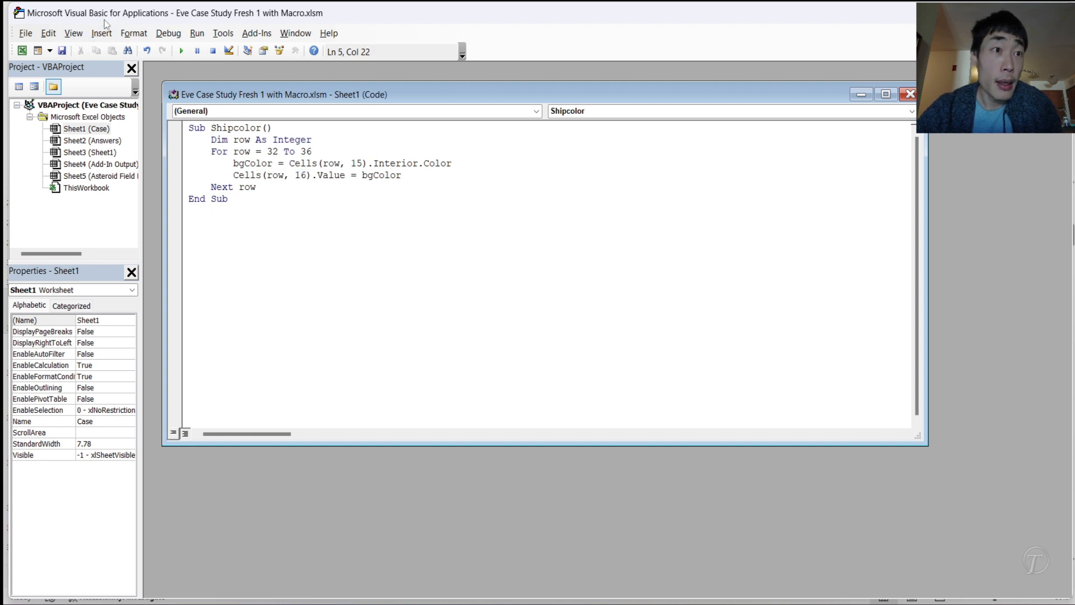
- Switch to the workbook and clear the old color codes from cells Q32:Q36 on the Case sheet
mouse_move(854, 584)
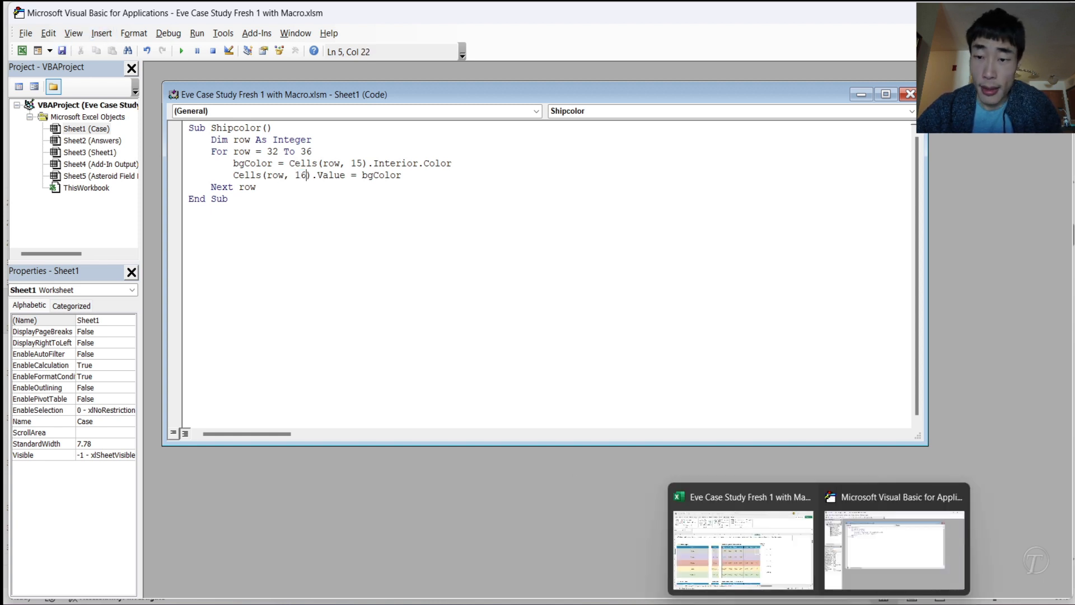
click(739, 532)
drag(727, 301, 713, 480)
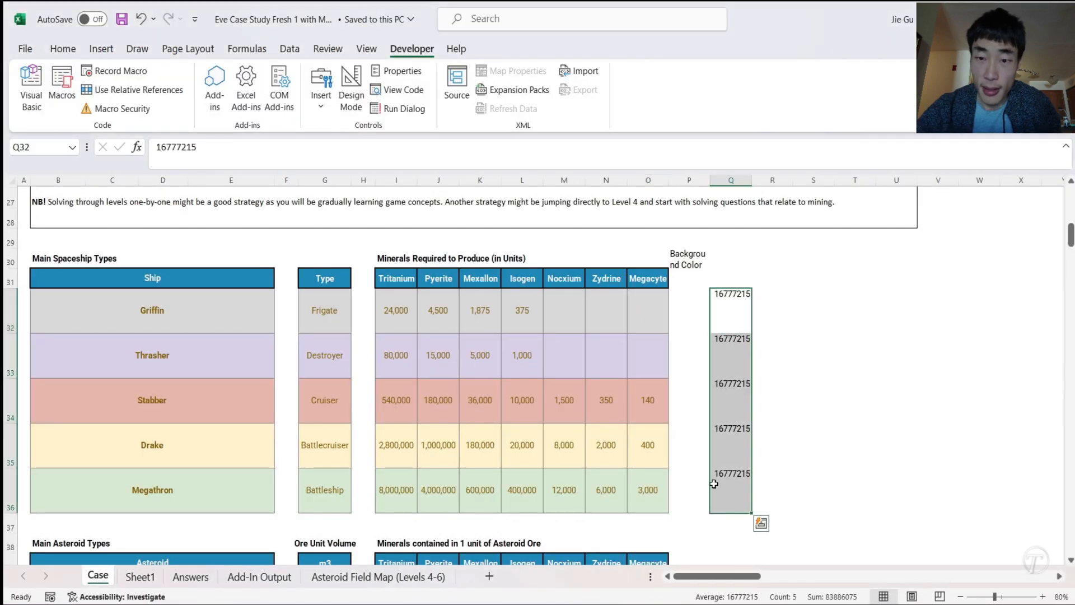
key(Delete)
click(695, 297)
- Run the Shipcolor macro from the VBA editor and check the background color codes in P32:P36 of the Case sheet
mouse_move(840, 597)
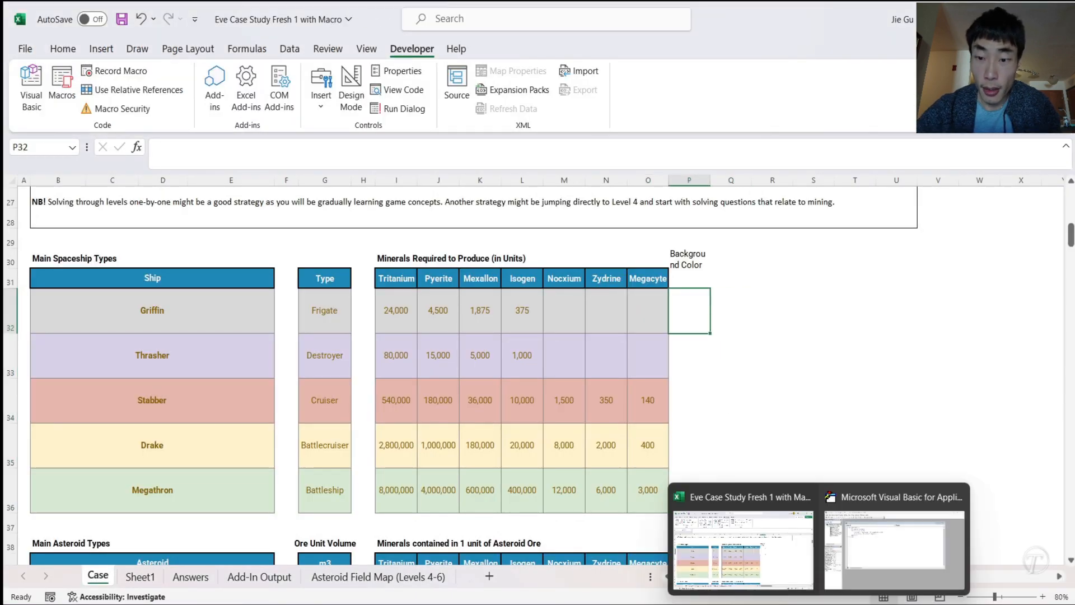
click(858, 558)
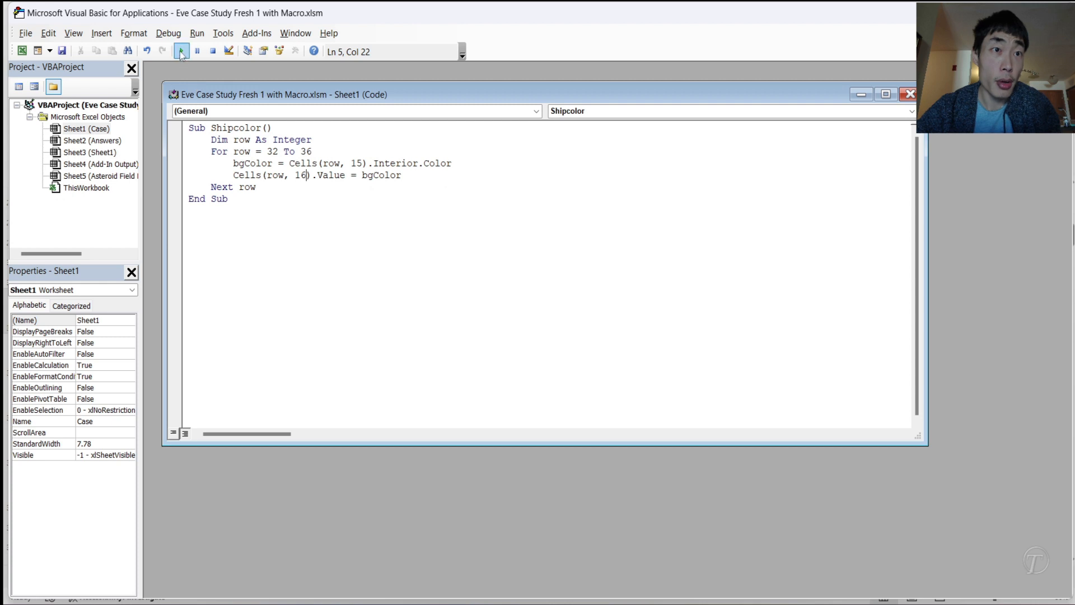
mouse_move(818, 598)
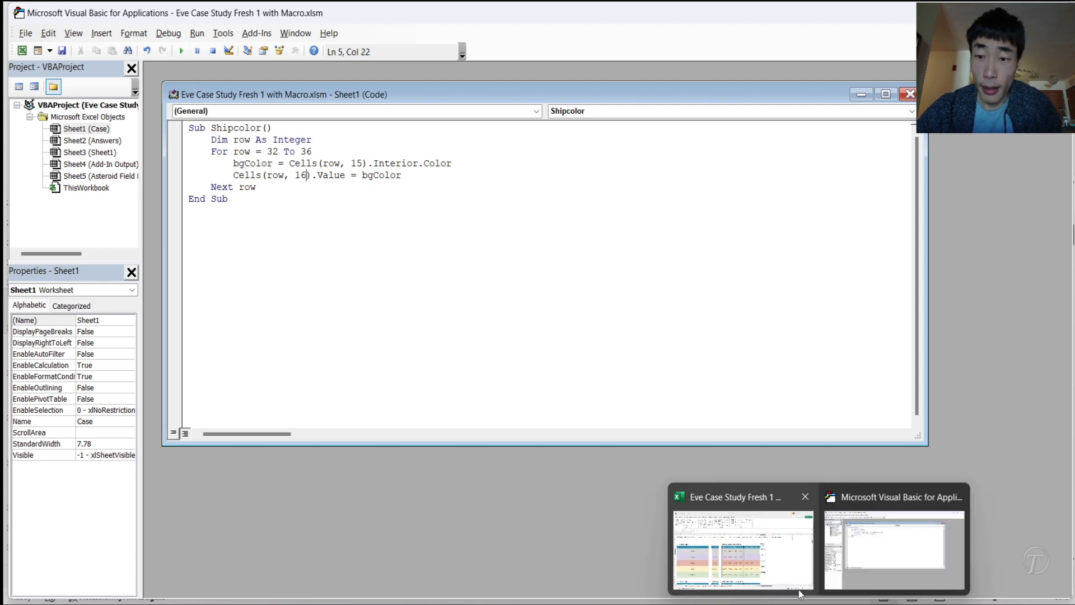
click(775, 570)
drag(688, 314, 691, 493)
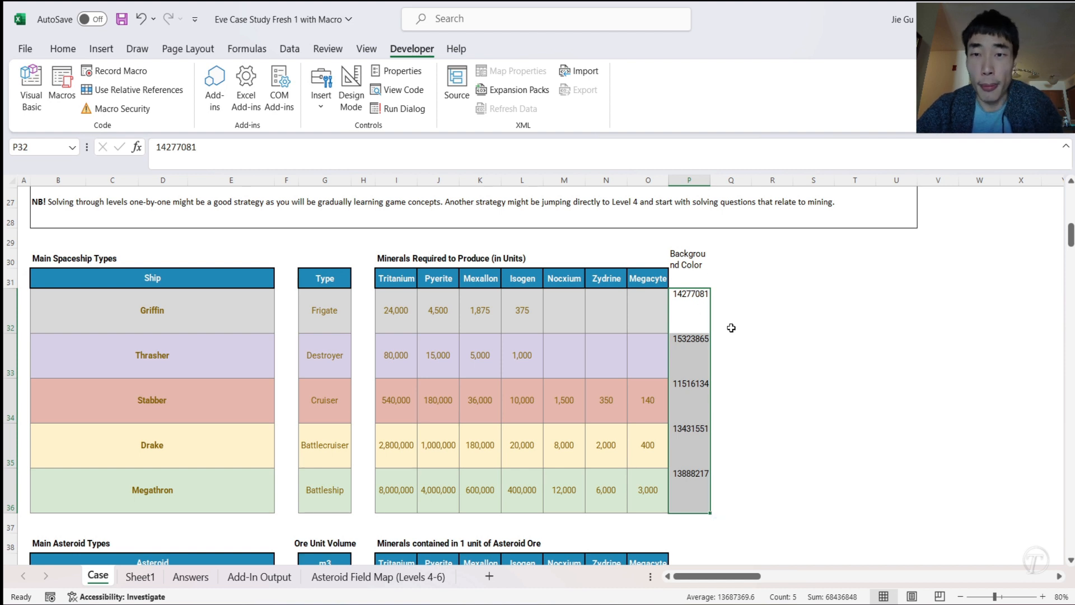
click(699, 316)
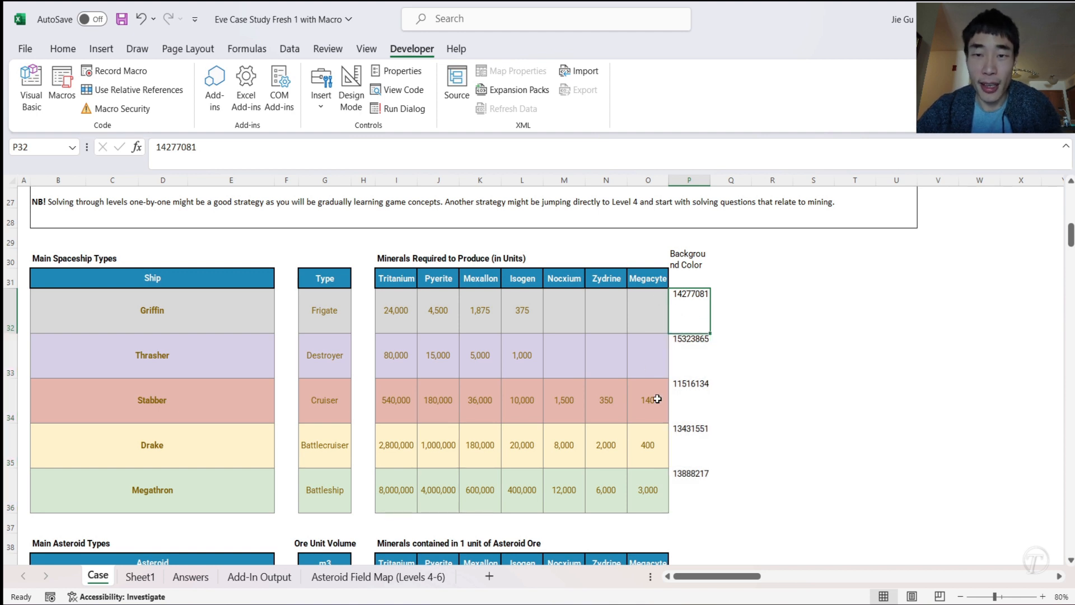
- Copy the ship background color codes from P32:P36 on the Case sheet into Sheet1 starting at cell I2
drag(687, 294, 686, 493)
key(ctrl+c)
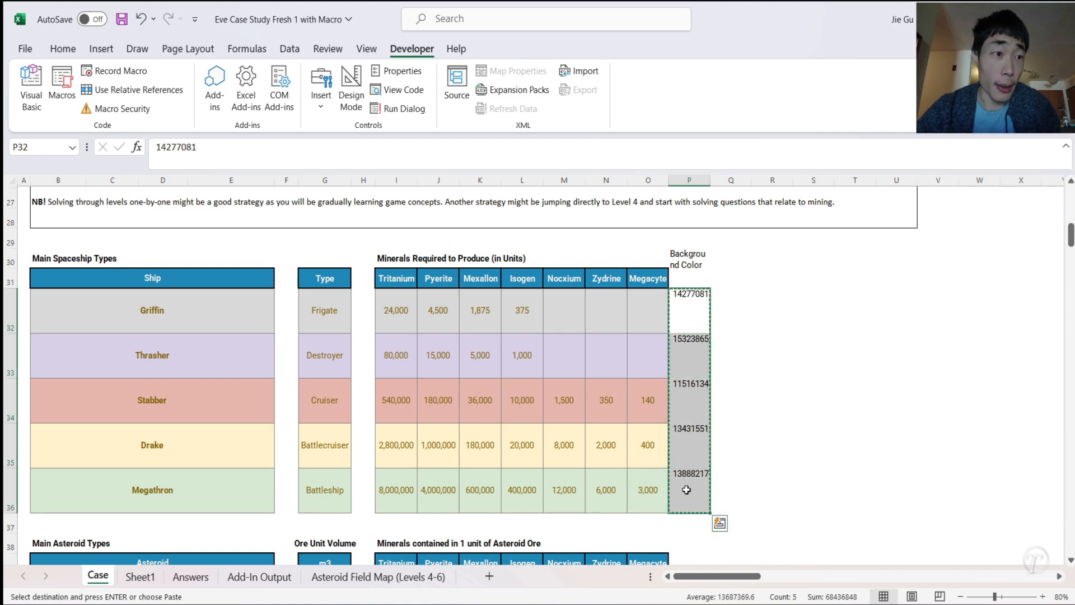
click(140, 576)
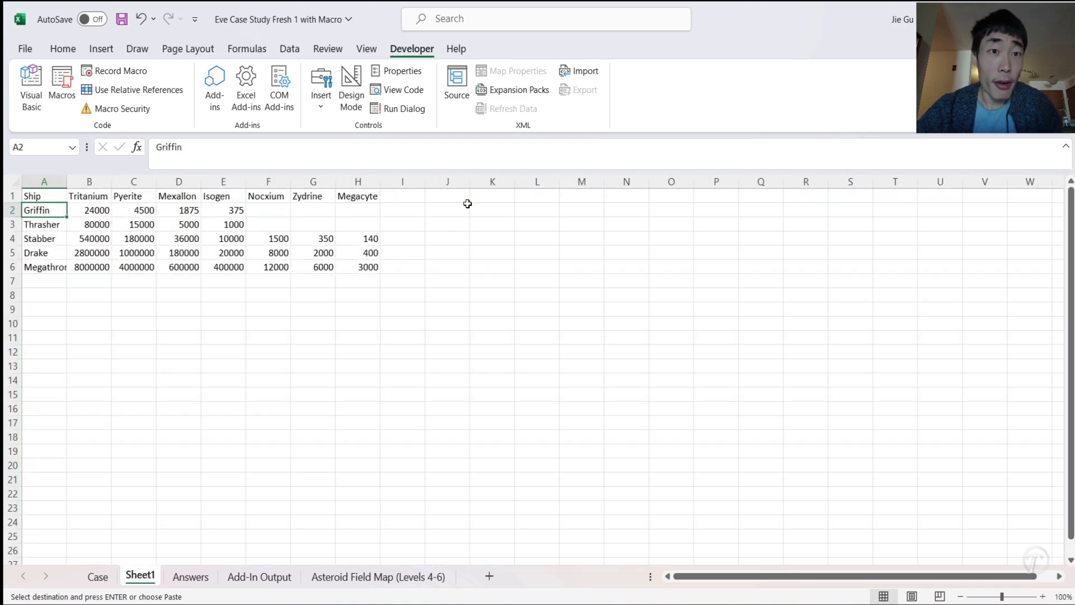
right_click(408, 211)
click(464, 237)
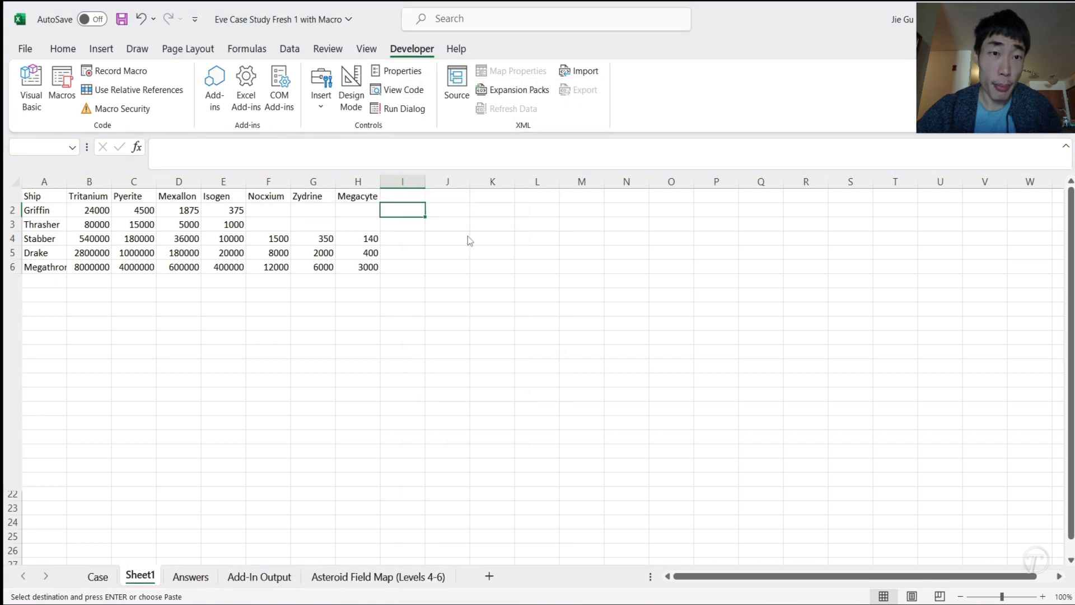
- Enter the header BG Color in cell I1 above the pasted color codes
click(407, 196)
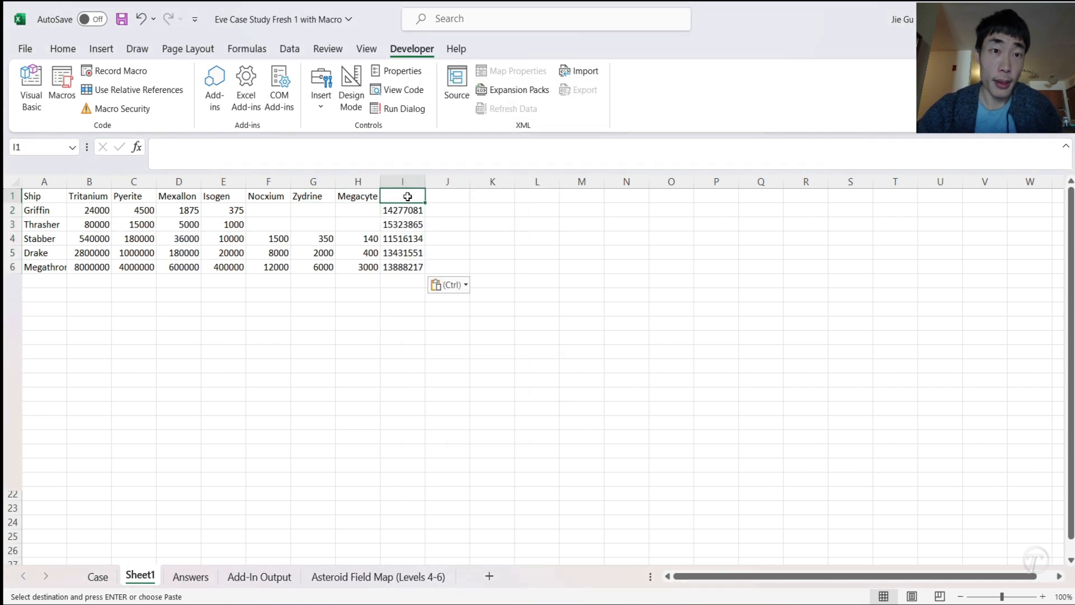
text(B)
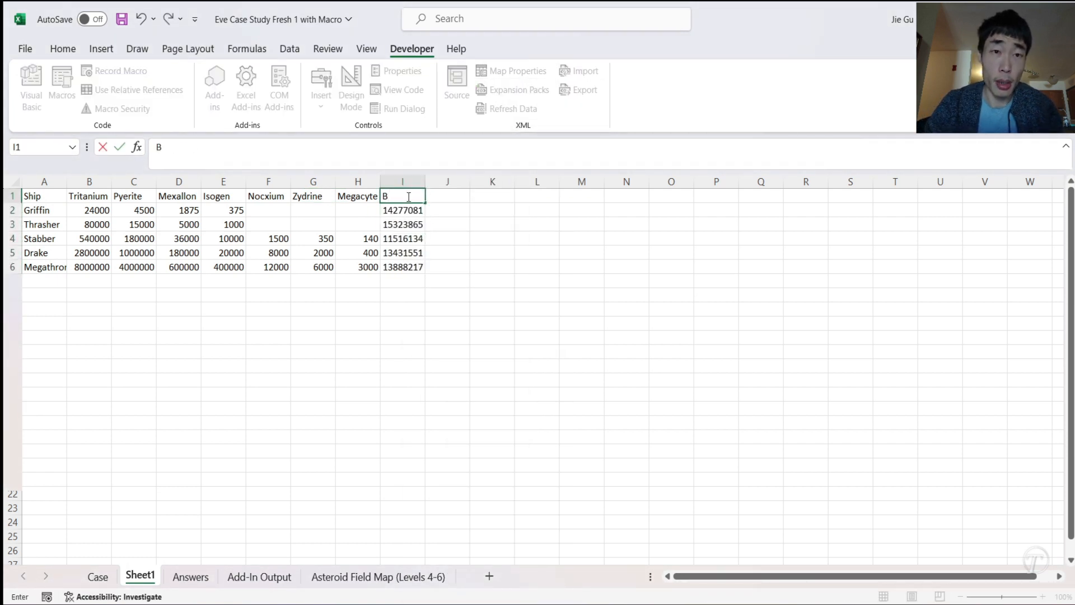
text(G Color)
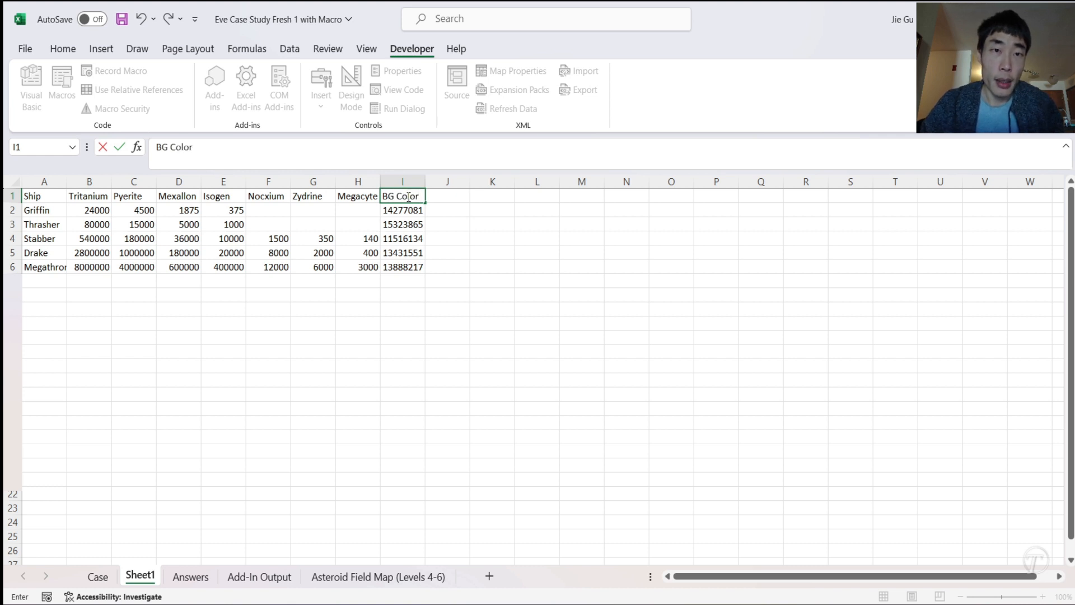
click(492, 297)
- Copy the Level 3 Fleet Composition title and its Alpha to Epsilon headers on the Case sheet to cell O138
click(98, 576)
scroll(449, 498, down, 15)
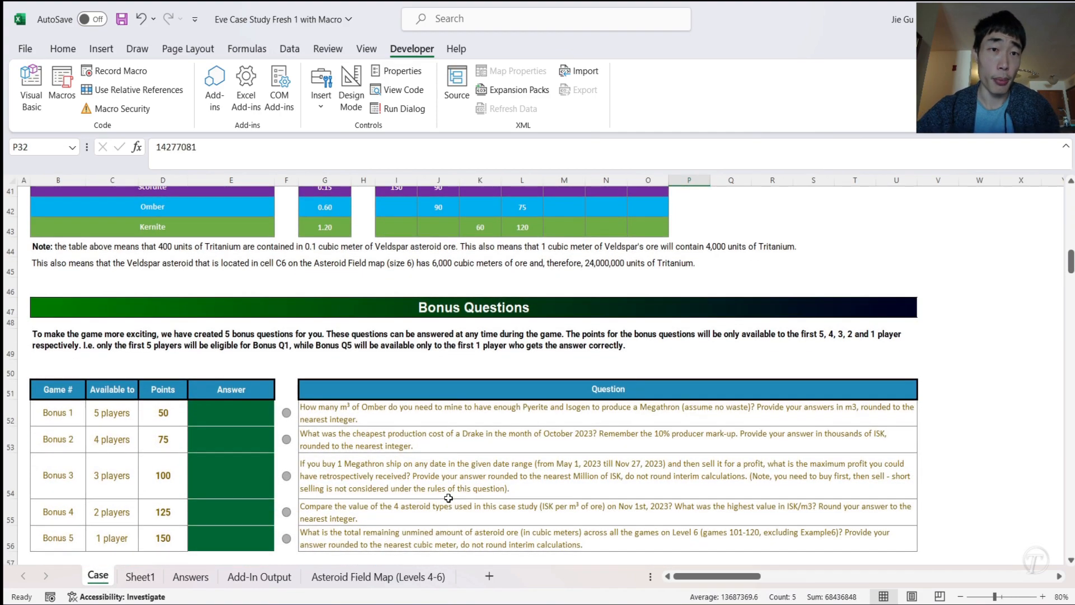
scroll(449, 498, down, 14)
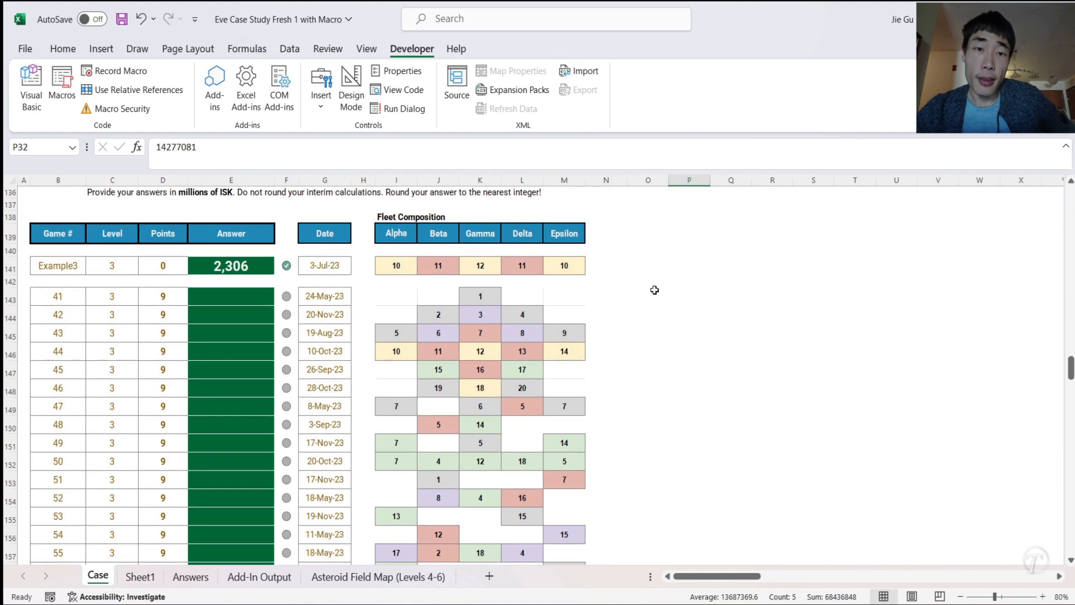
click(616, 268)
click(615, 229)
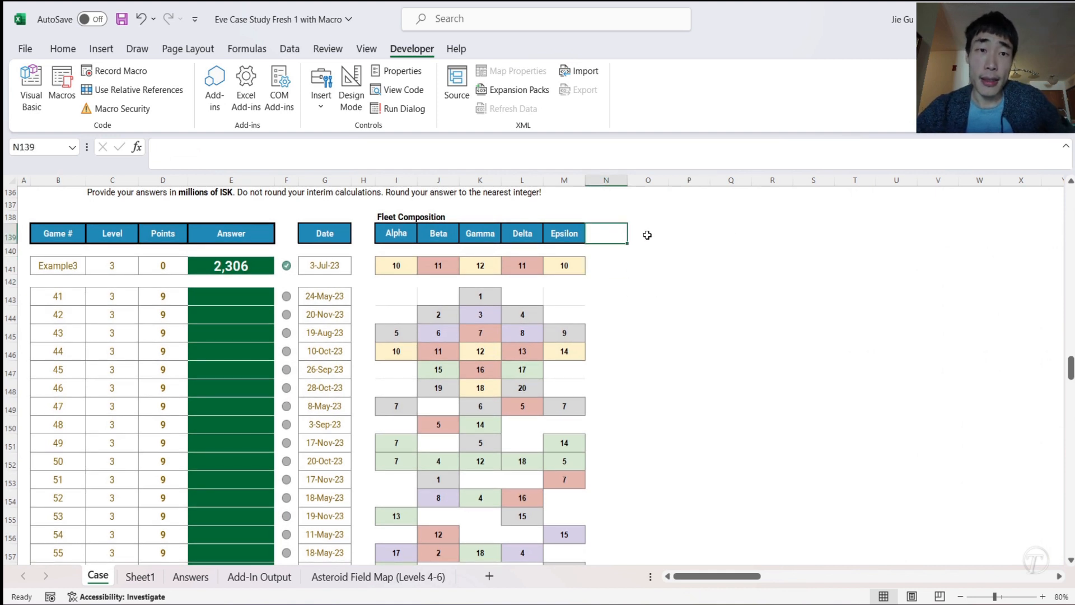
click(648, 235)
drag(389, 219, 557, 235)
key(ctrl+c)
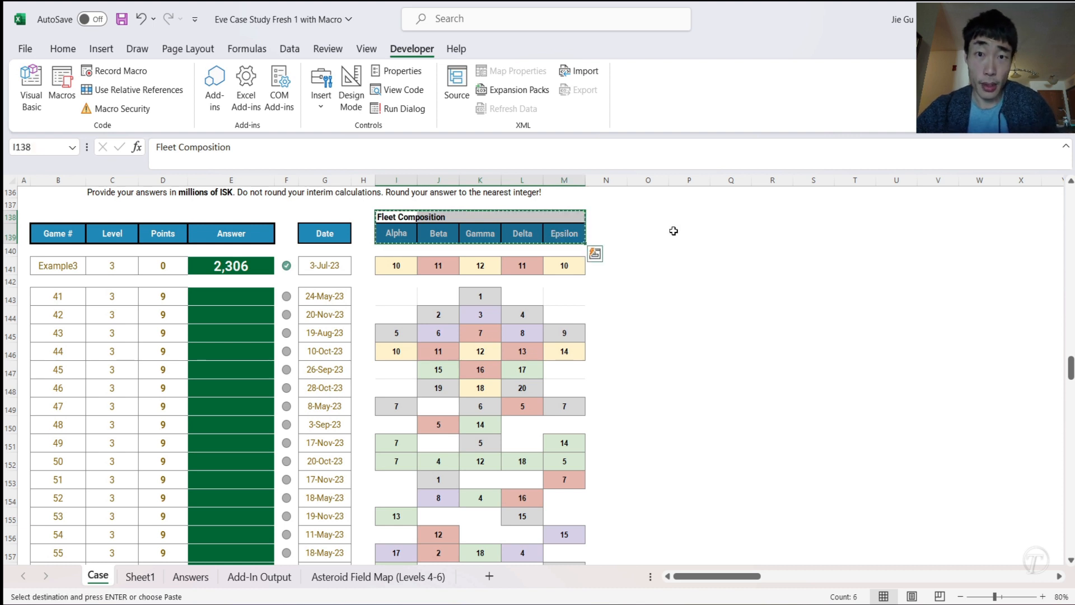
click(636, 218)
key(ctrl+v)
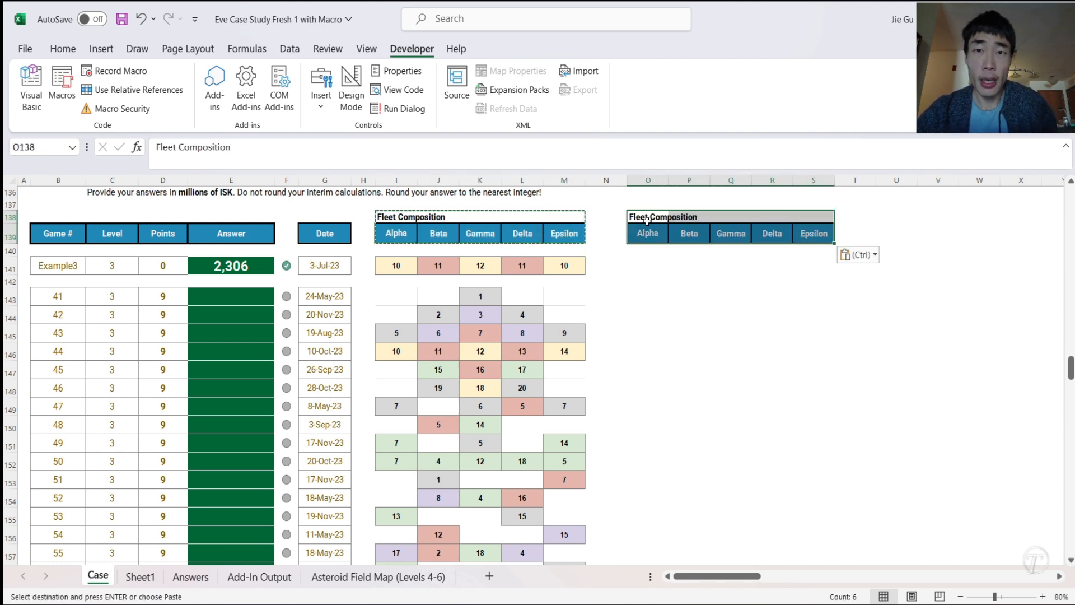
- Change the copied title in O138 to Fleet Composition By Ship
click(647, 222)
click(237, 152)
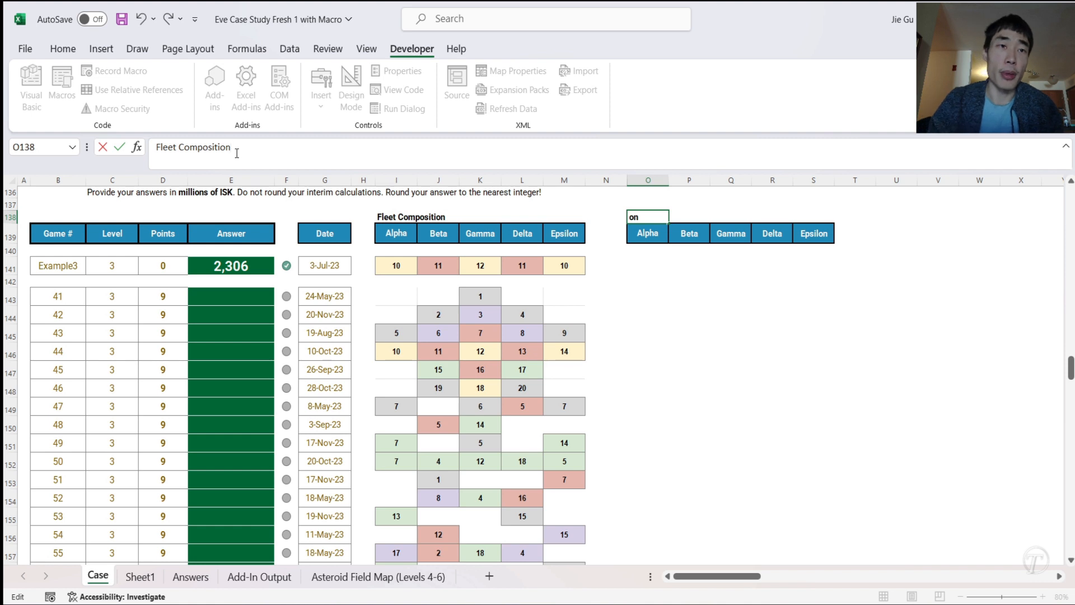
text(By Ship)
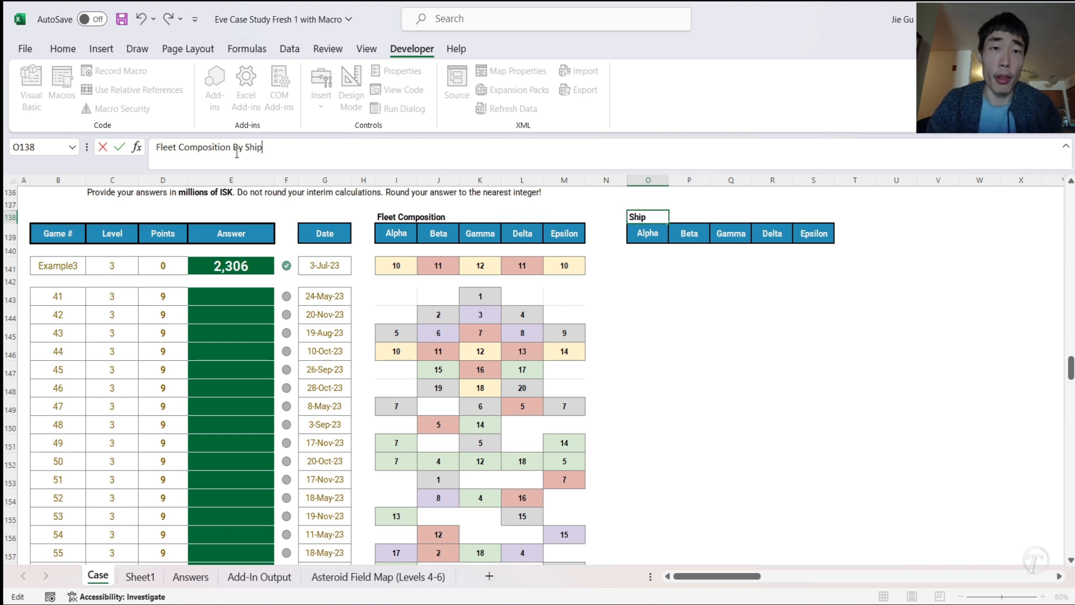
key(Return)
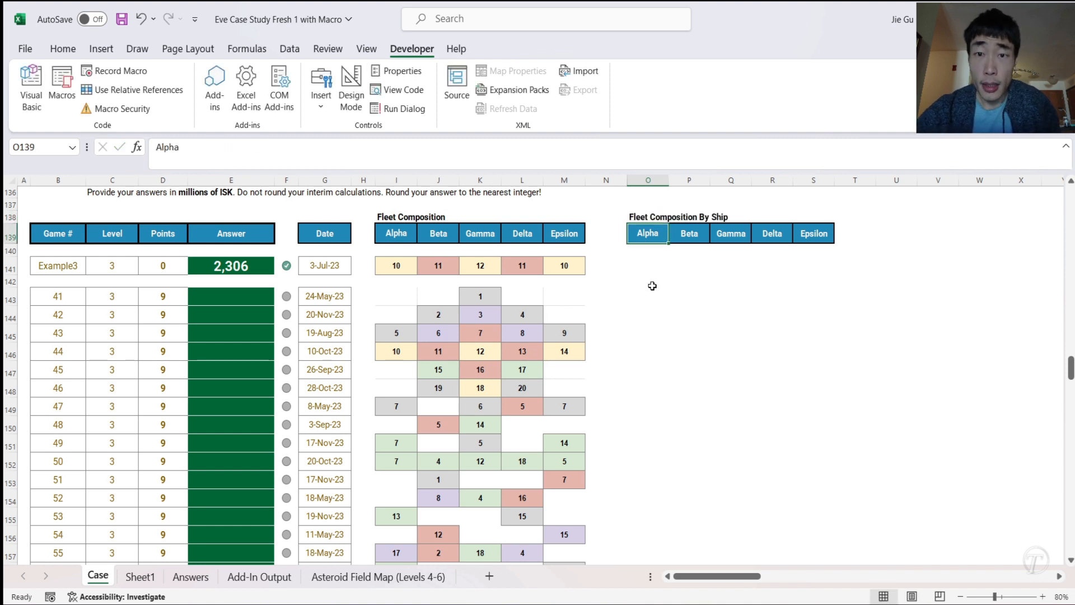
- Retitle the header block in O138 as Fleet Composition By Background Color
click(638, 263)
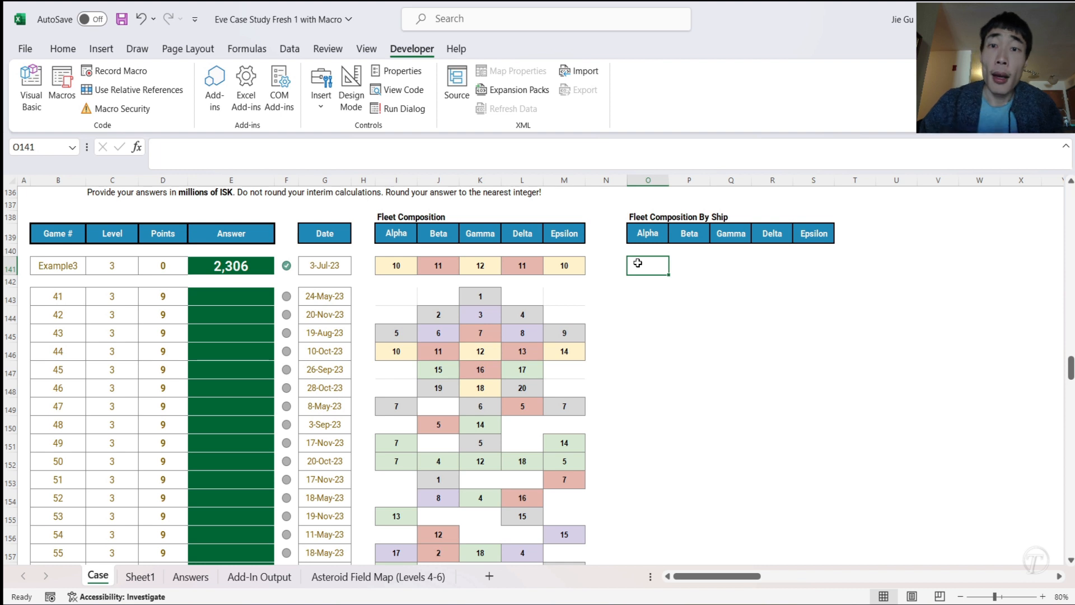
click(639, 217)
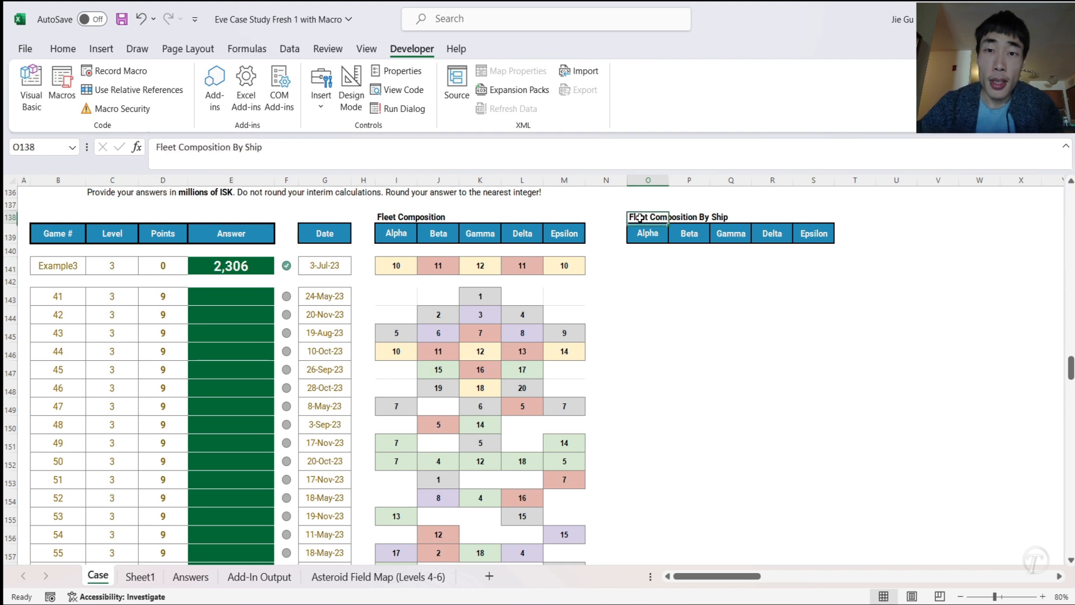
click(280, 149)
key(BackSpace)
key(BackSpace)
key(BackSpace)
key(shift+Left)
key(BackSpace)
text(B)
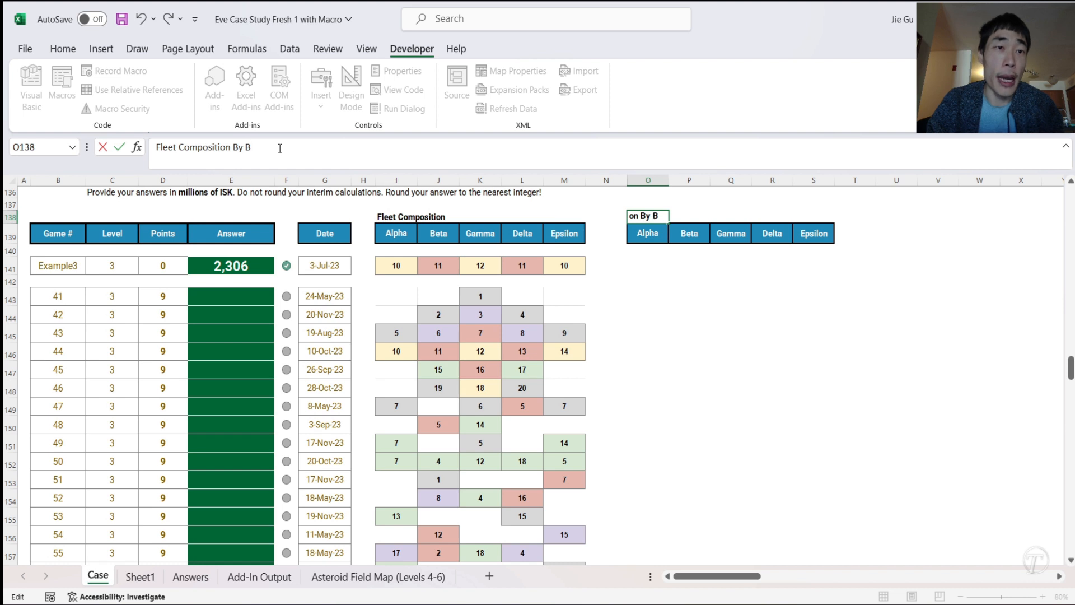
text(ackground)
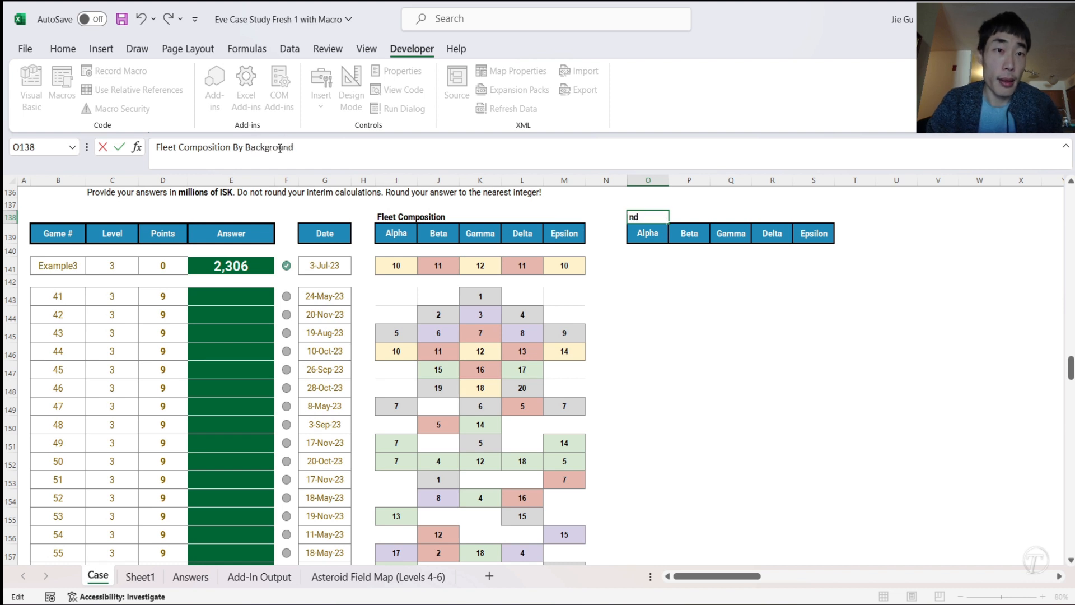
text( Color)
key(Return)
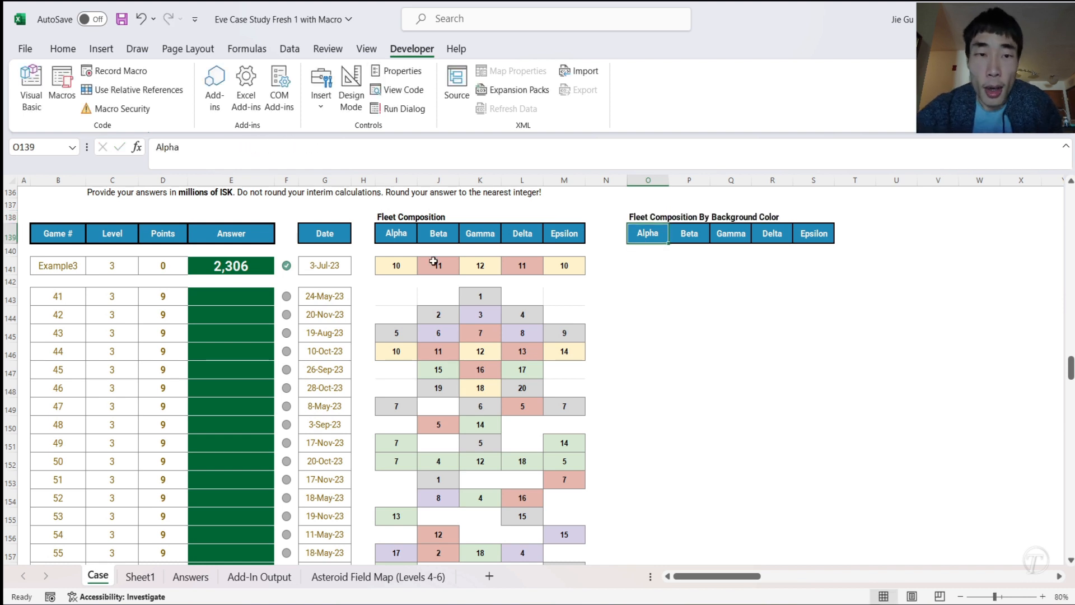
- Review the Example3 fleet row, its empty Alpha cell O141 and the earlier question sections on the Case sheet
click(394, 265)
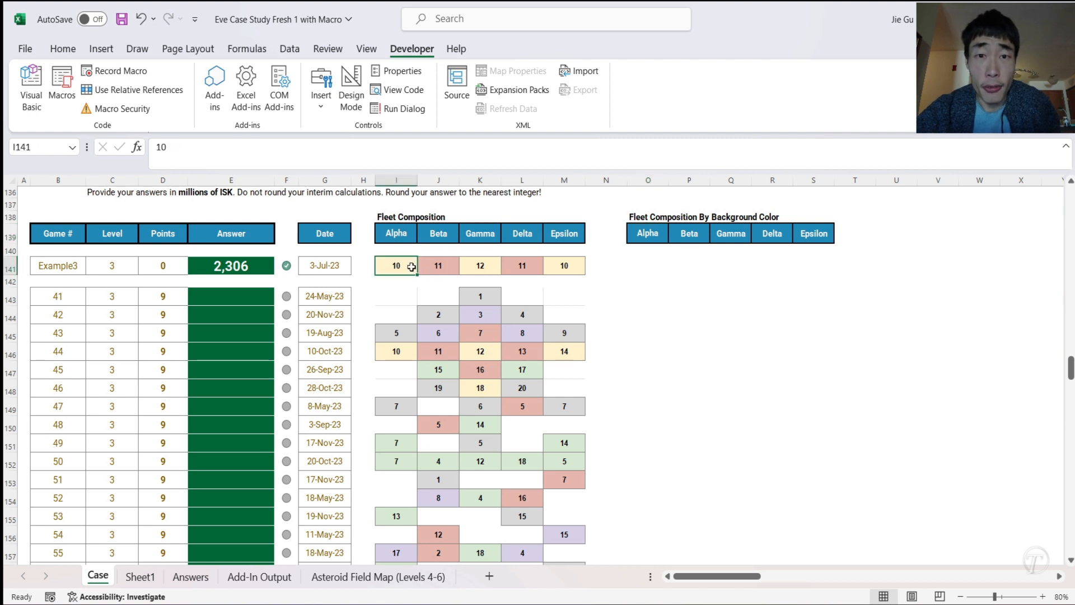
click(643, 257)
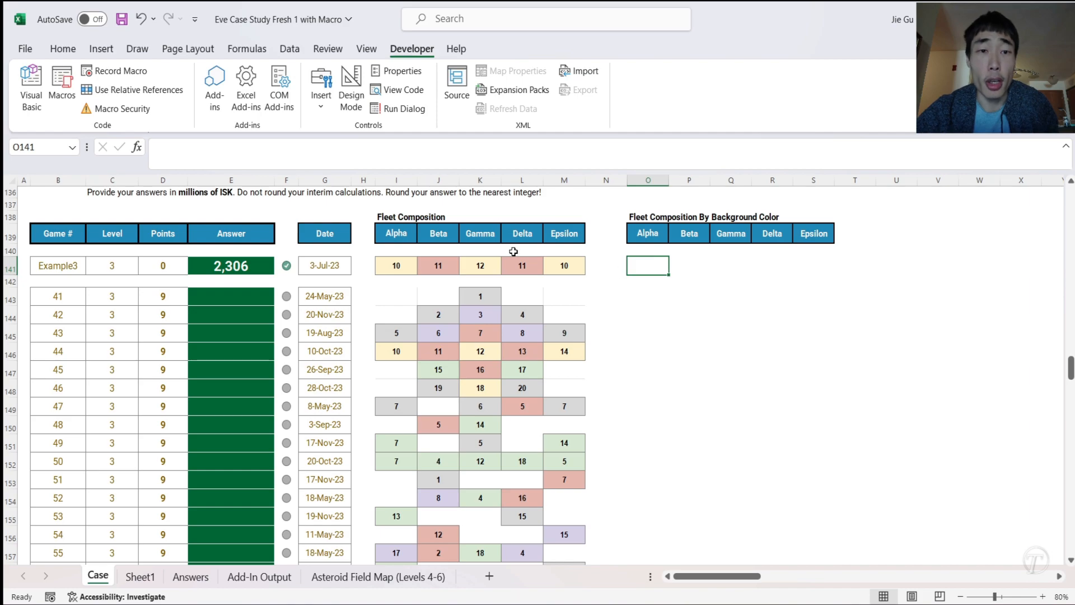
scroll(399, 273, up, 2)
scroll(399, 273, up, 20)
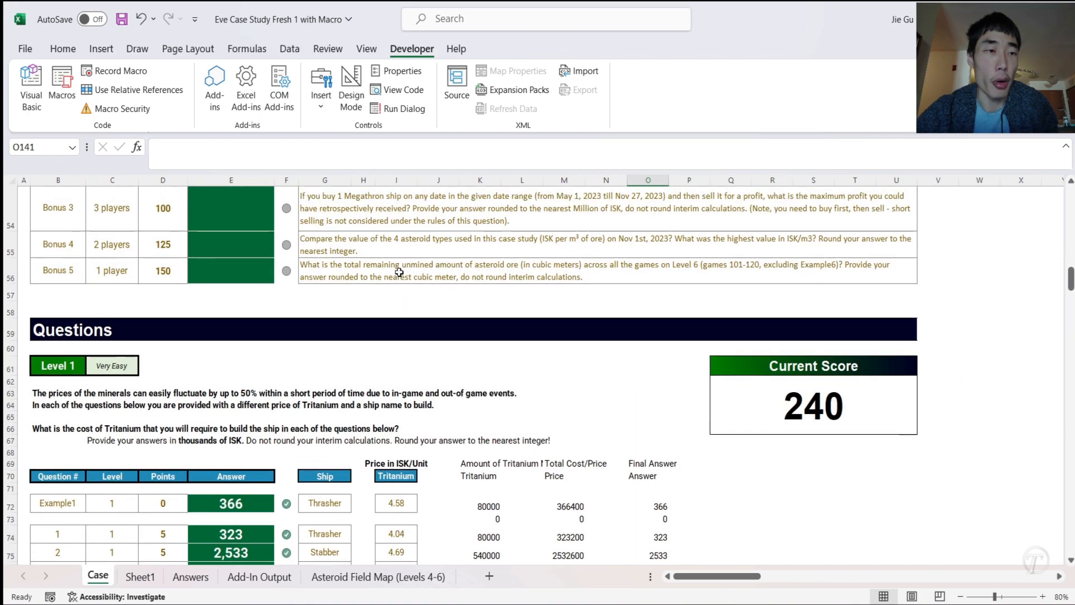
scroll(399, 273, up, 2)
scroll(399, 273, down, 20)
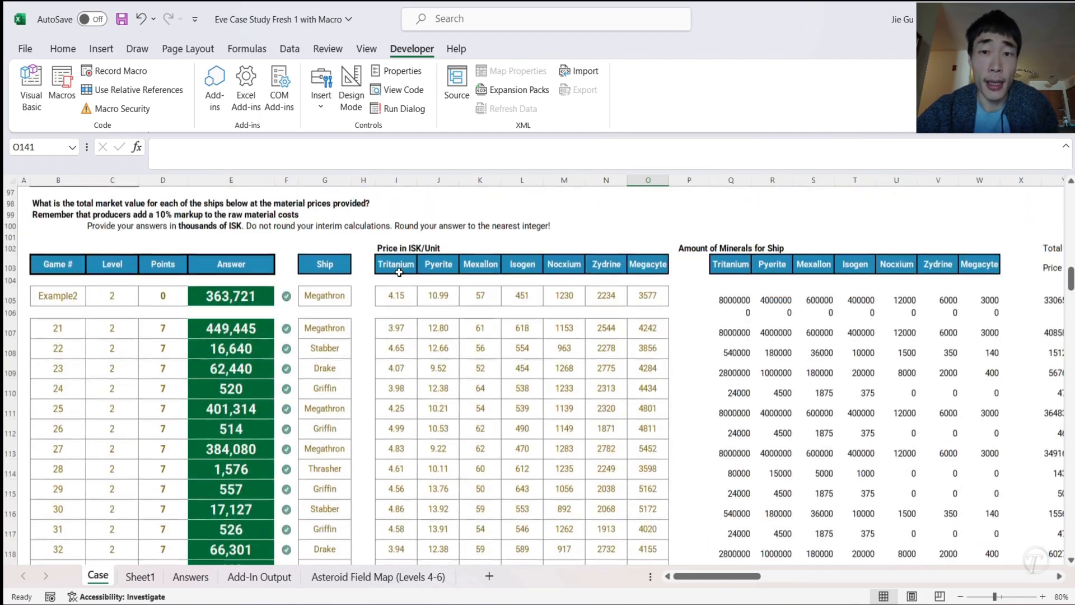
scroll(399, 273, down, 9)
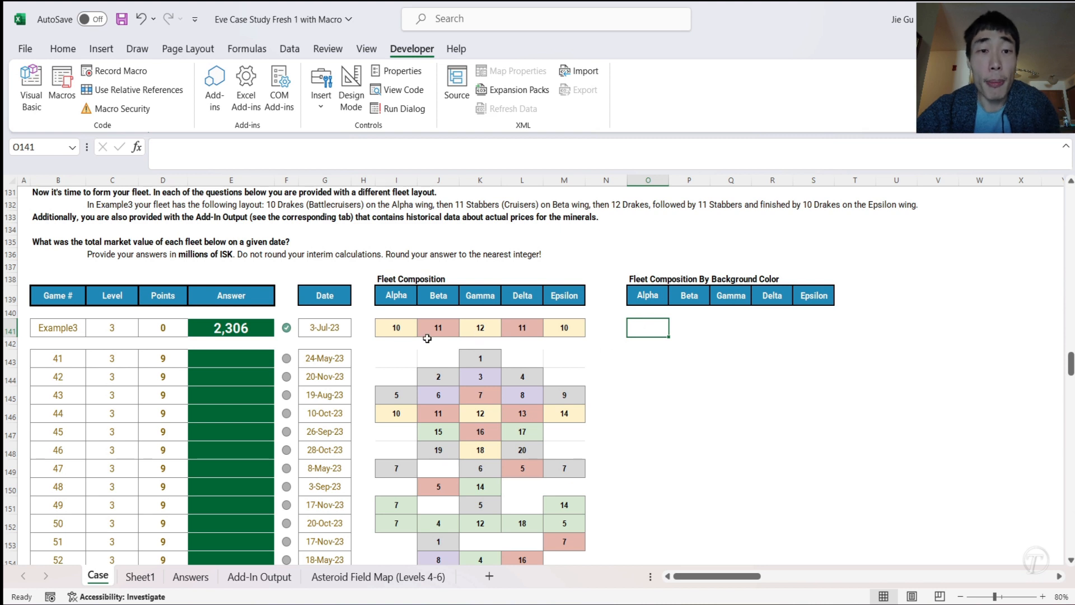
- Examine the Level 3 fleet rows from Example3 through question 60 against the row loop in the Shipcolor macro
drag(401, 331, 578, 541)
click(645, 328)
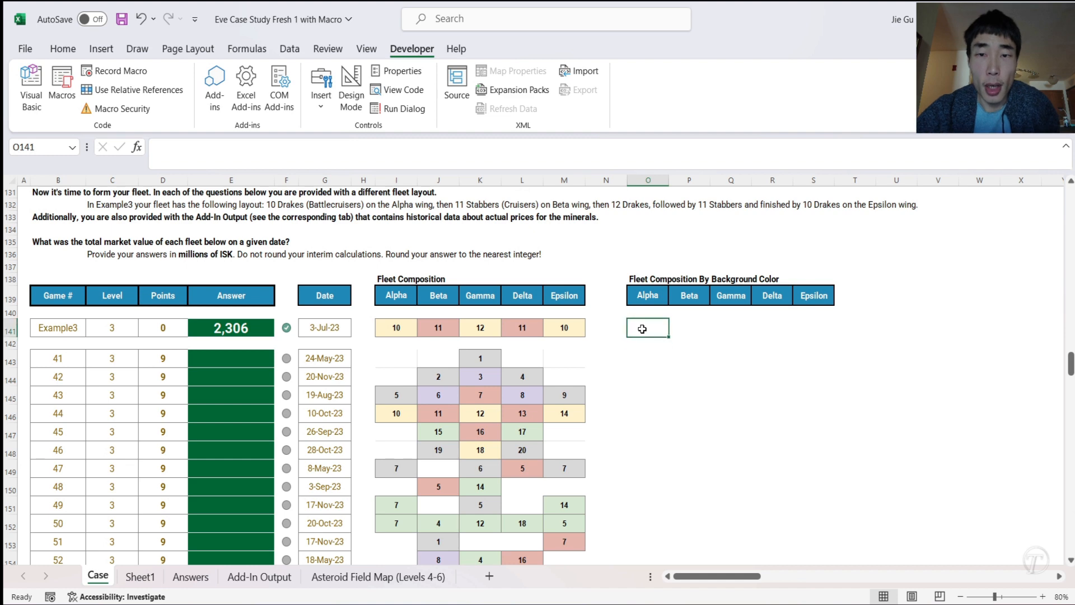
mouse_move(813, 596)
click(865, 573)
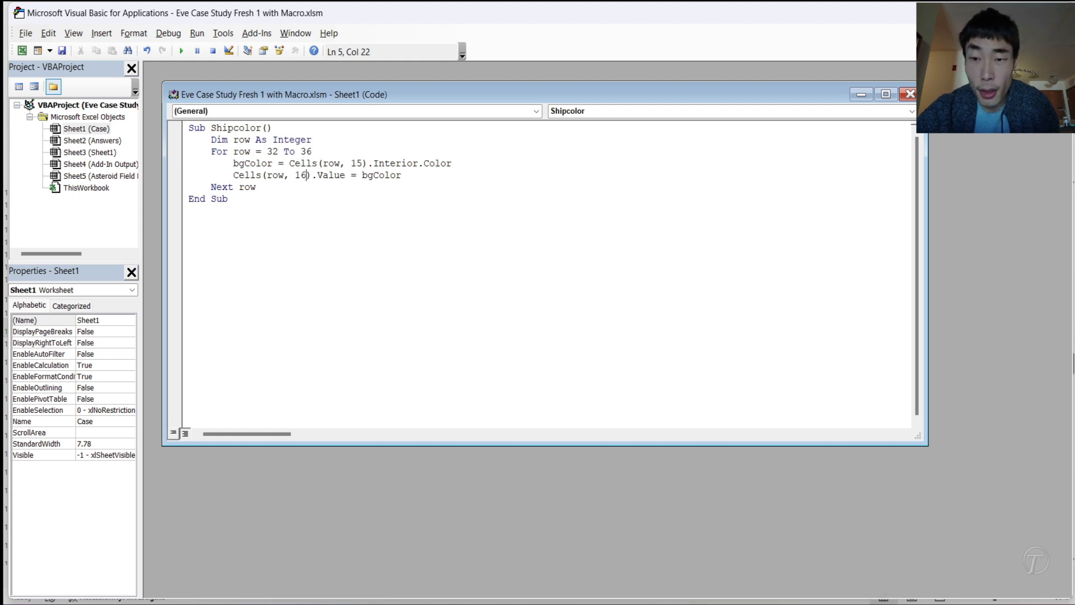
mouse_move(812, 596)
click(767, 555)
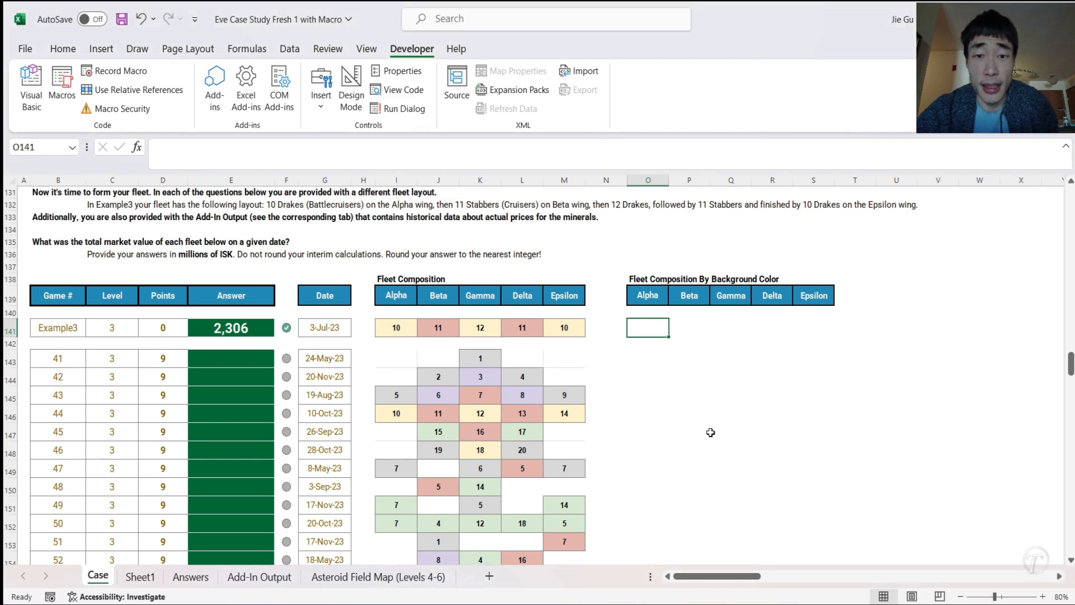
mouse_move(817, 600)
click(894, 564)
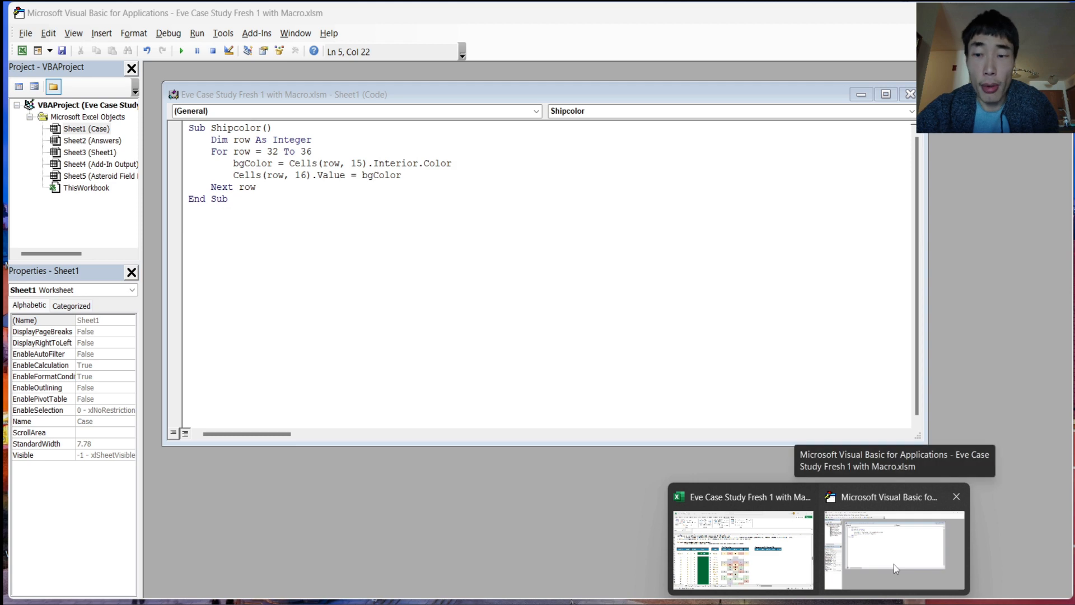
click(753, 556)
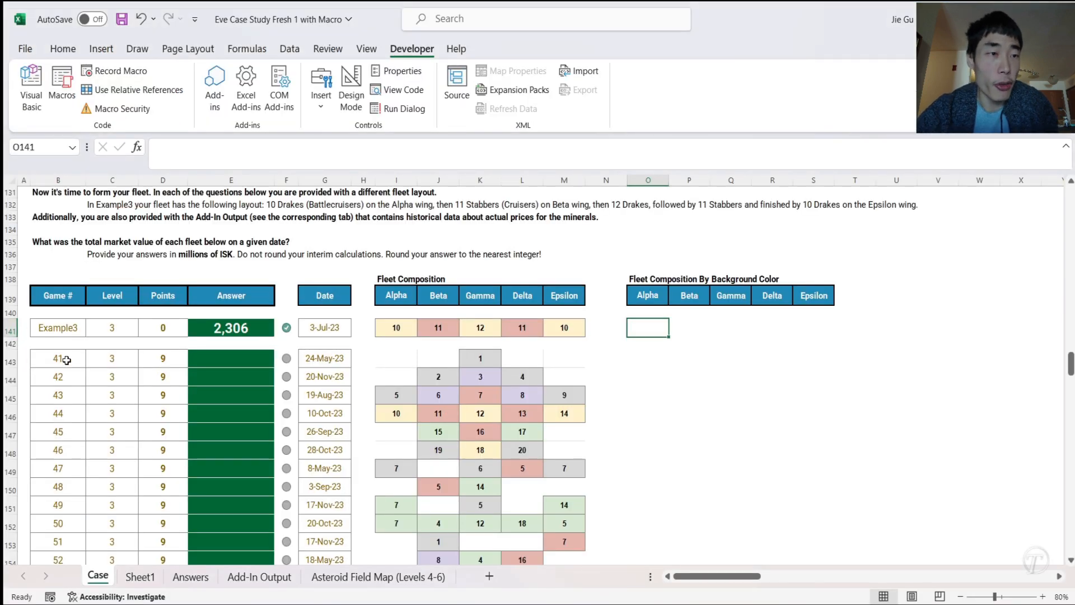
scroll(125, 403, down, 5)
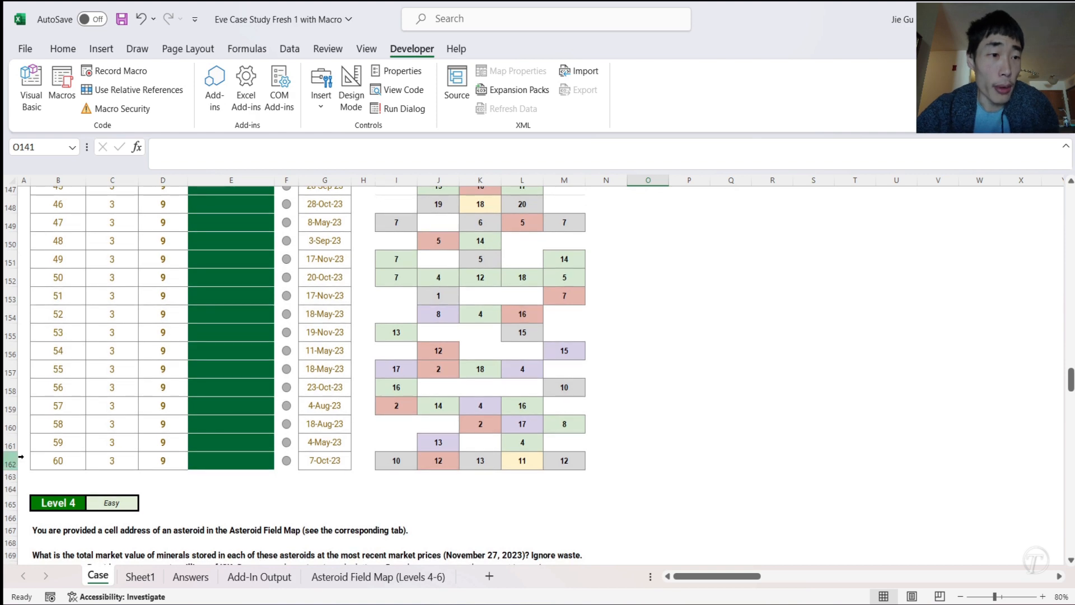
scroll(220, 392, up, 6)
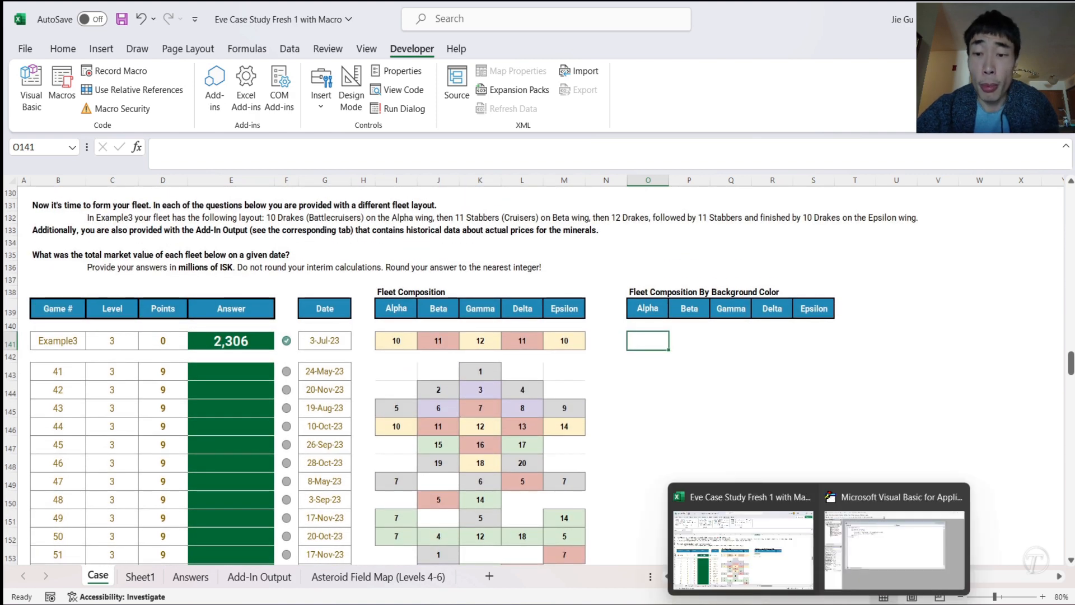
- In the Visual Basic editor, set the Shipcolor macro's row loop to run from 141 to 162
click(852, 569)
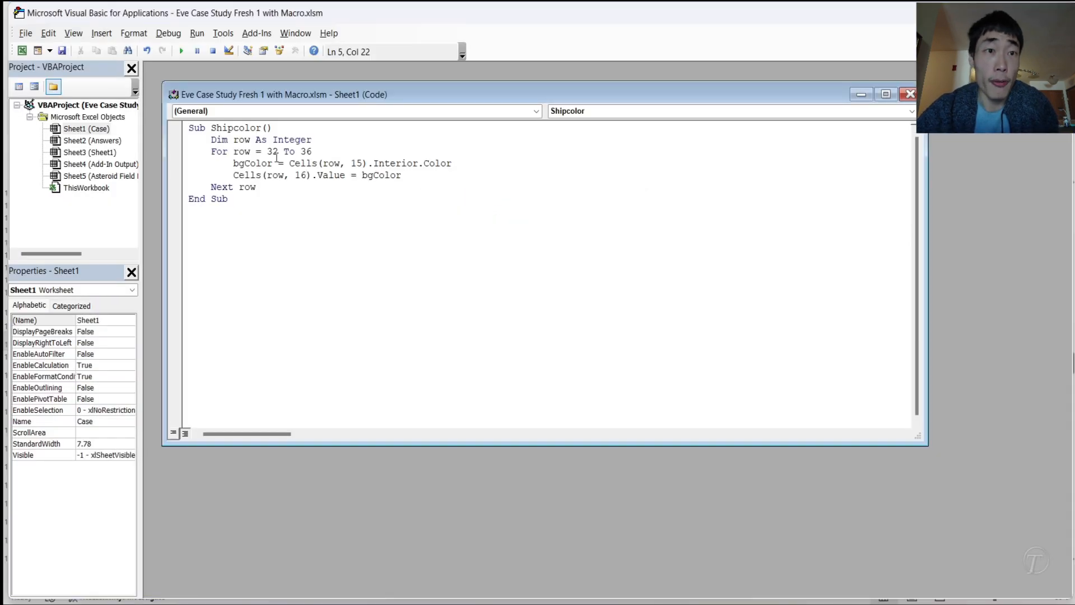
click(272, 153)
double_click(273, 152)
text(141)
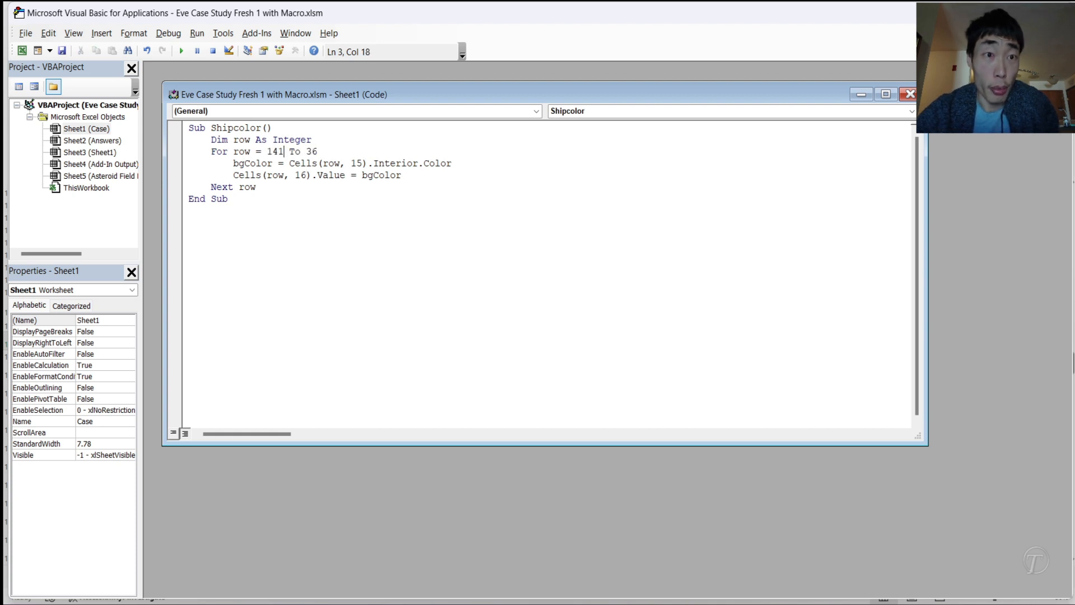
click(311, 151)
key(shift+Right)
key(BackSpace)
key(BackSpace)
text(162)
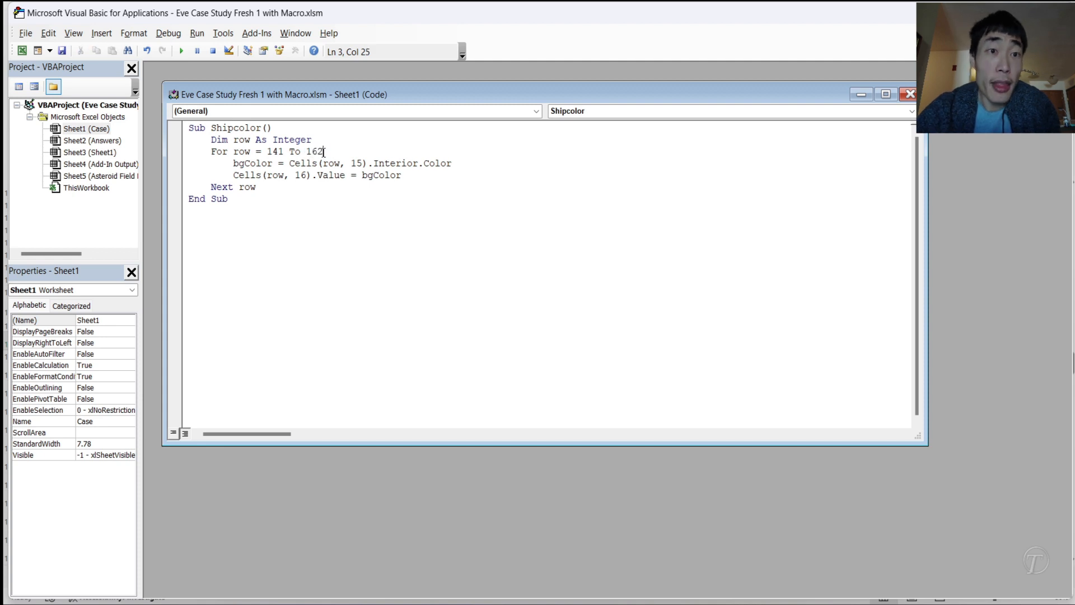
- Declare a column variable as Integer below the row declaration in the Shipcolor macro
key(Return)
text(Di)
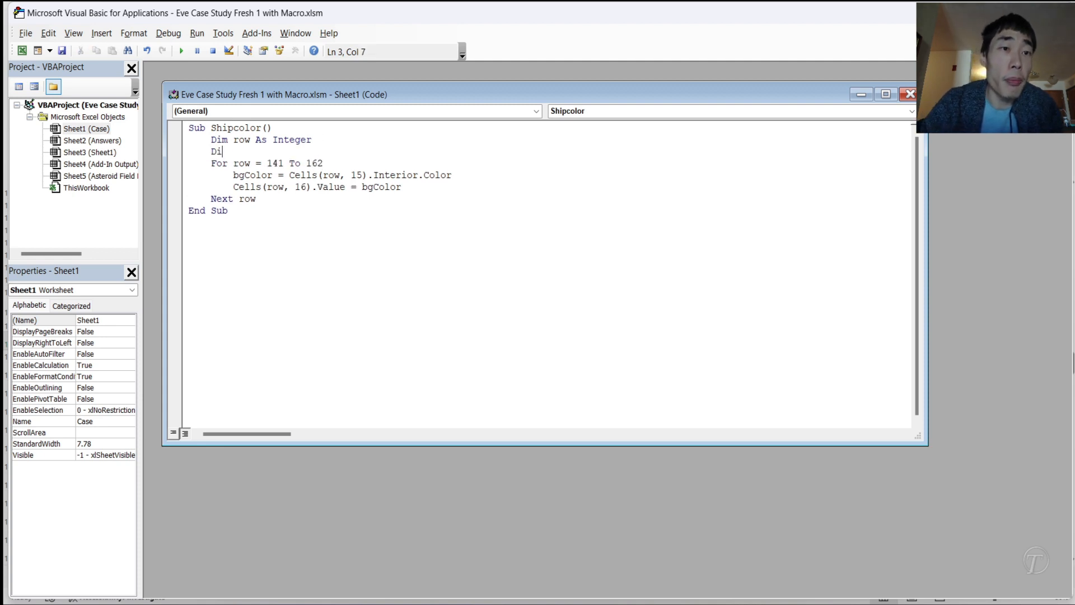
text(m column As Integer)
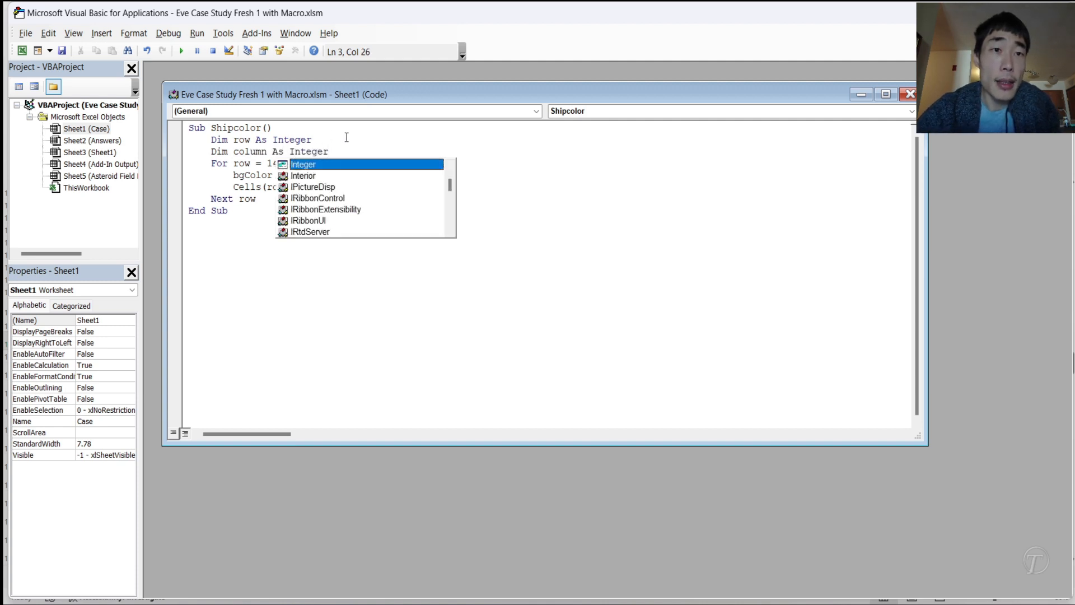
click(346, 137)
- Add a nested loop inside the row loop that runs For column = 1 To 5 and closes with Next column
key(Return)
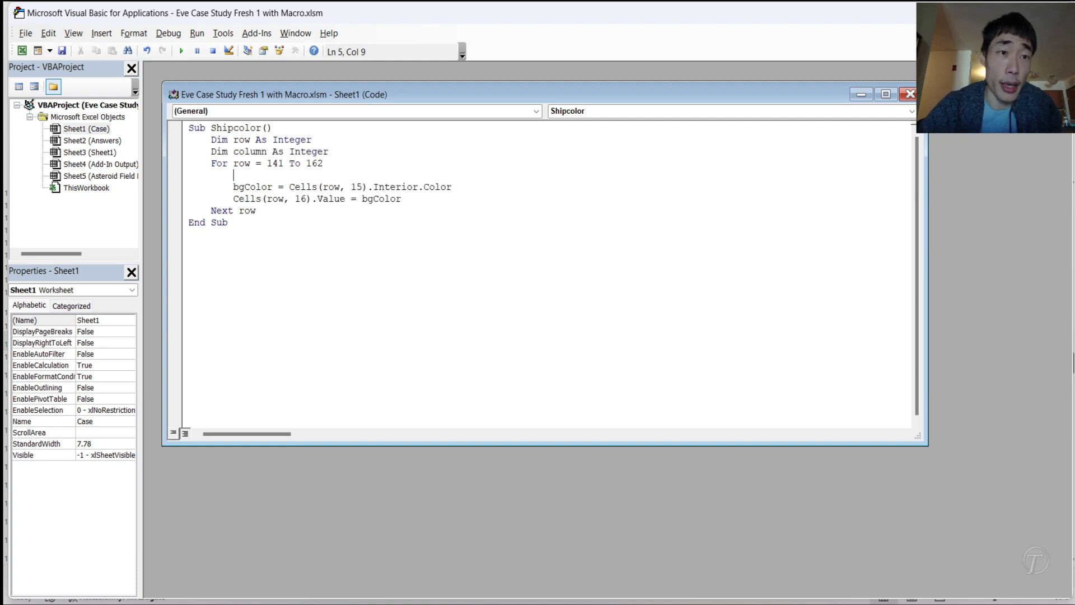
mouse_move(812, 604)
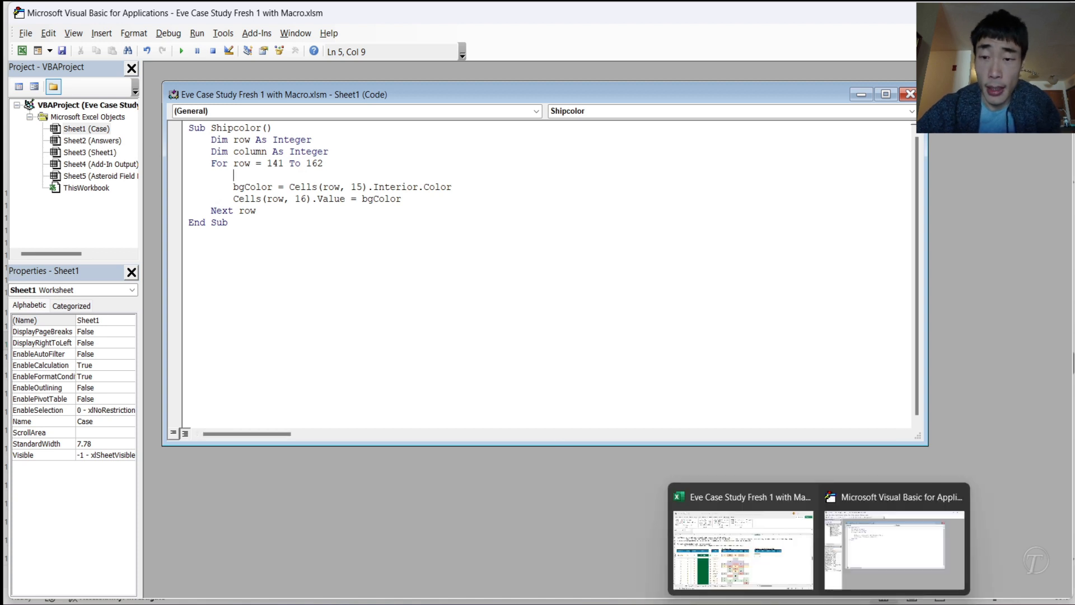
click(787, 589)
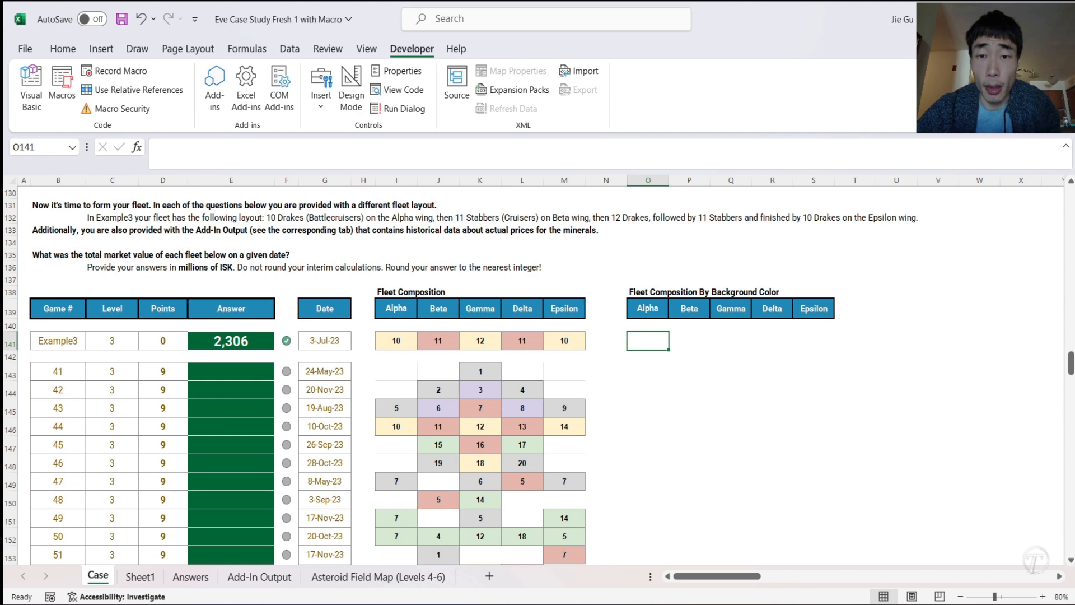
mouse_move(812, 604)
click(895, 538)
text(For colum)
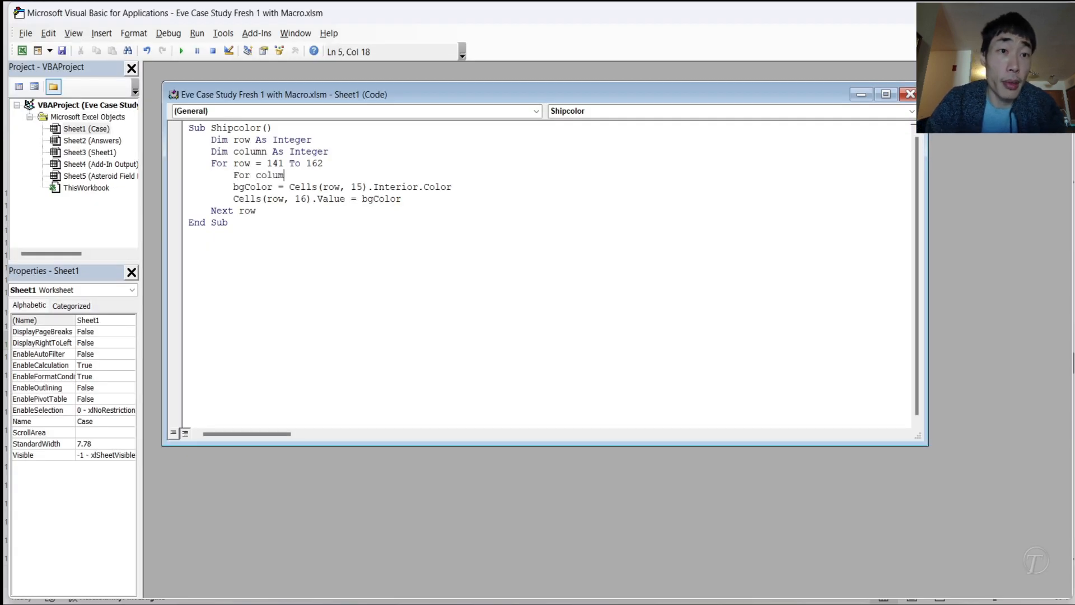
text(n = 1 T)
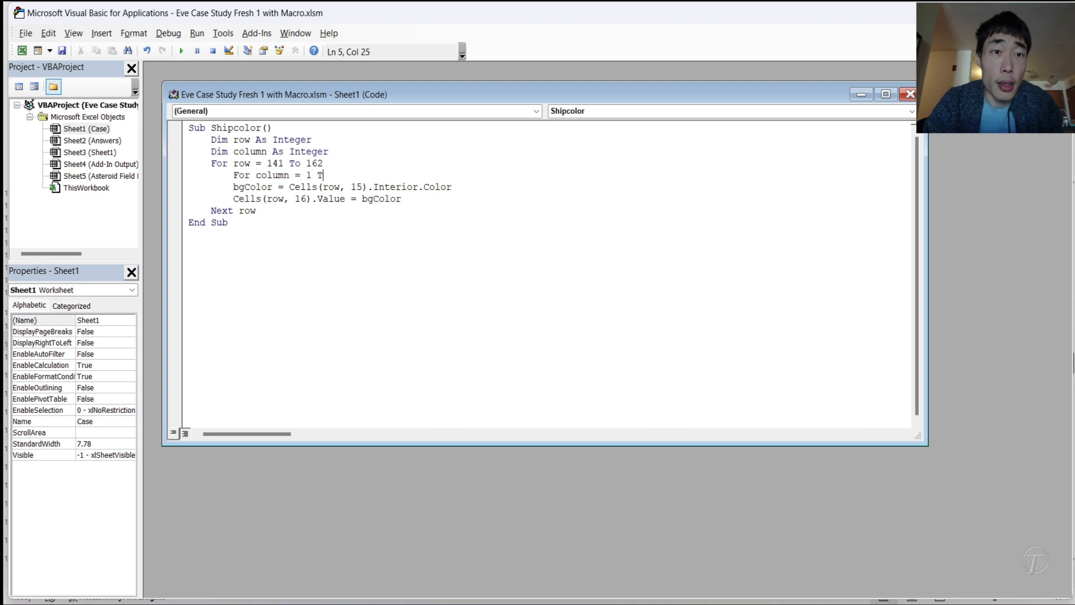
text(o 5)
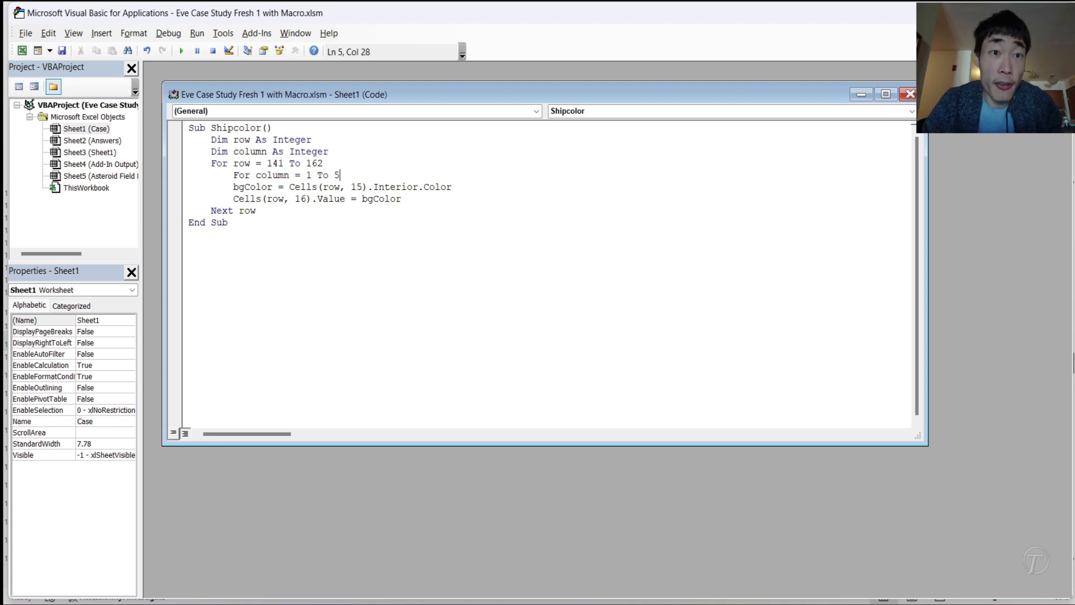
key(Return)
text(Next column)
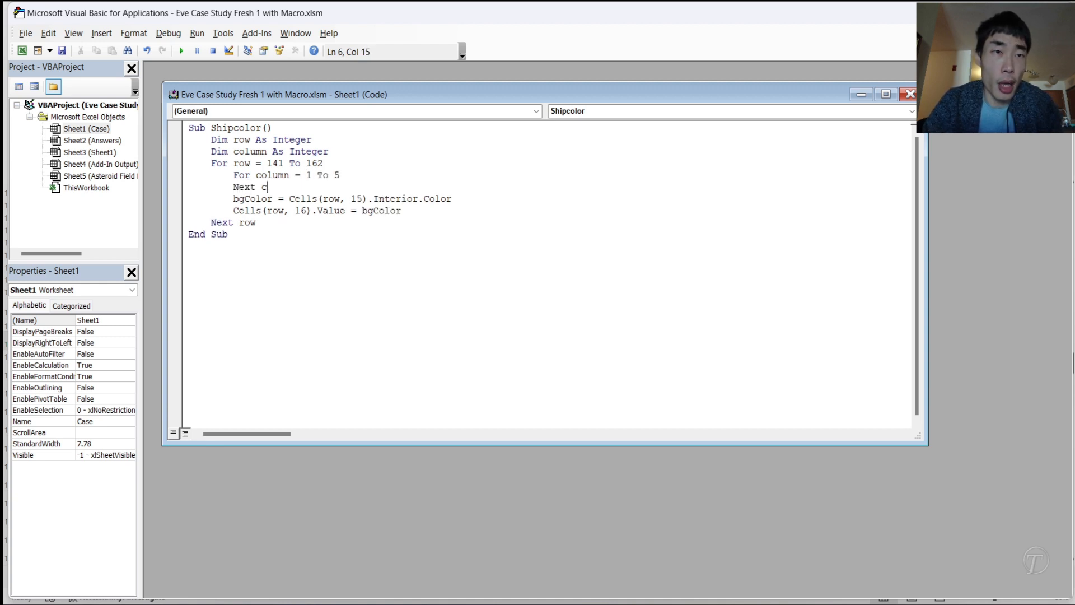
- Move the bgColor assignment and the Cells value line inside the column loop and indent them one level
drag(234, 204, 401, 211)
key(Delete)
key(BackSpace)
key(BackSpace)
key(BackSpace)
key(Return)
key(ctrl+v)
click(235, 199)
key(Tab)
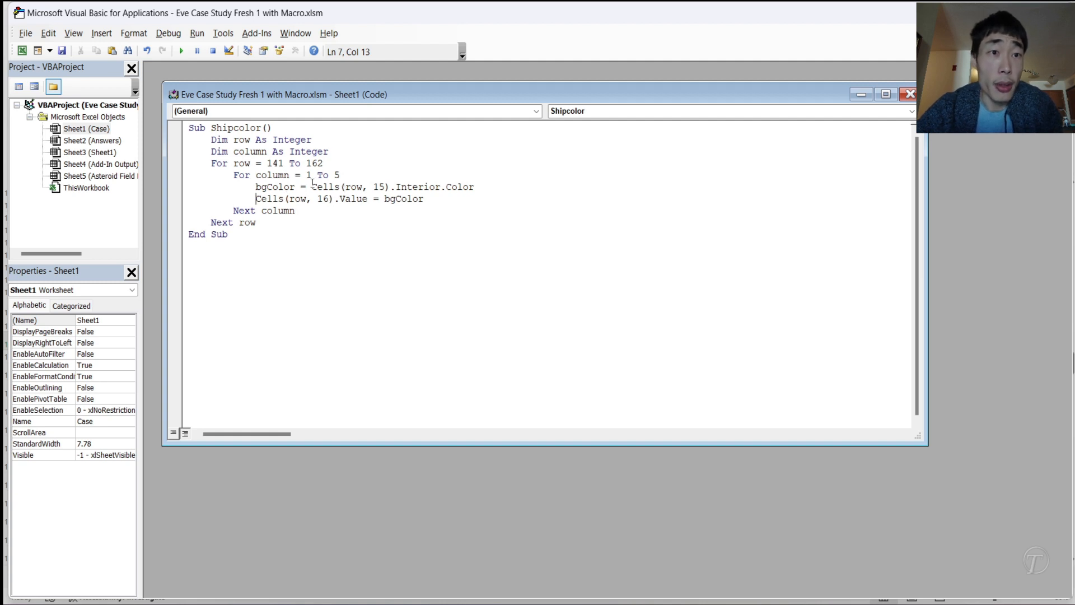
- Trace the loop's path on the Case sheet through the Alpha to Epsilon fleet cells of rows 141 and 143
click(375, 187)
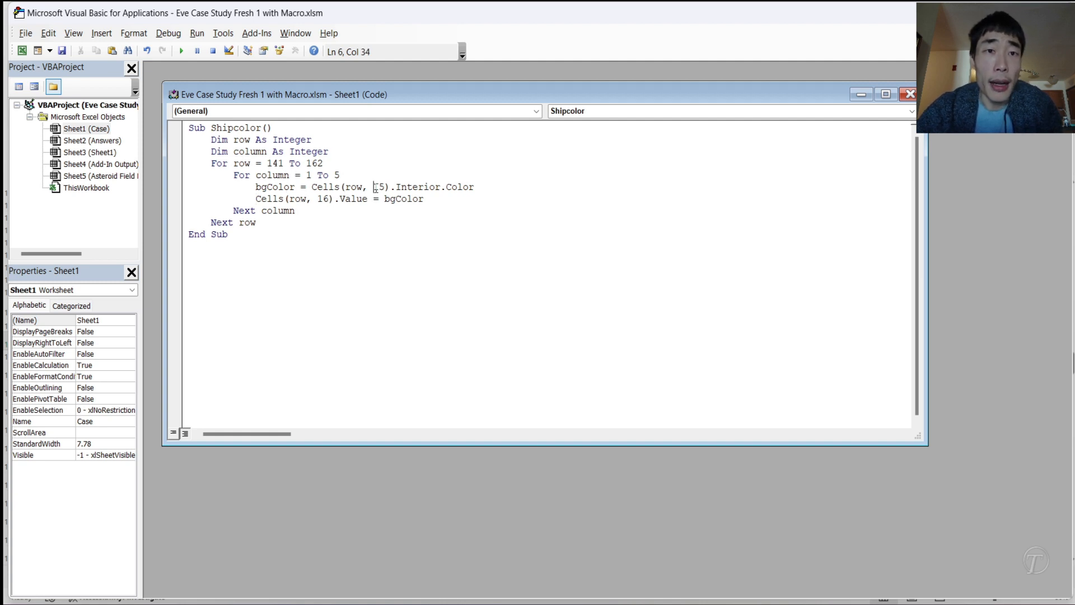
mouse_move(745, 592)
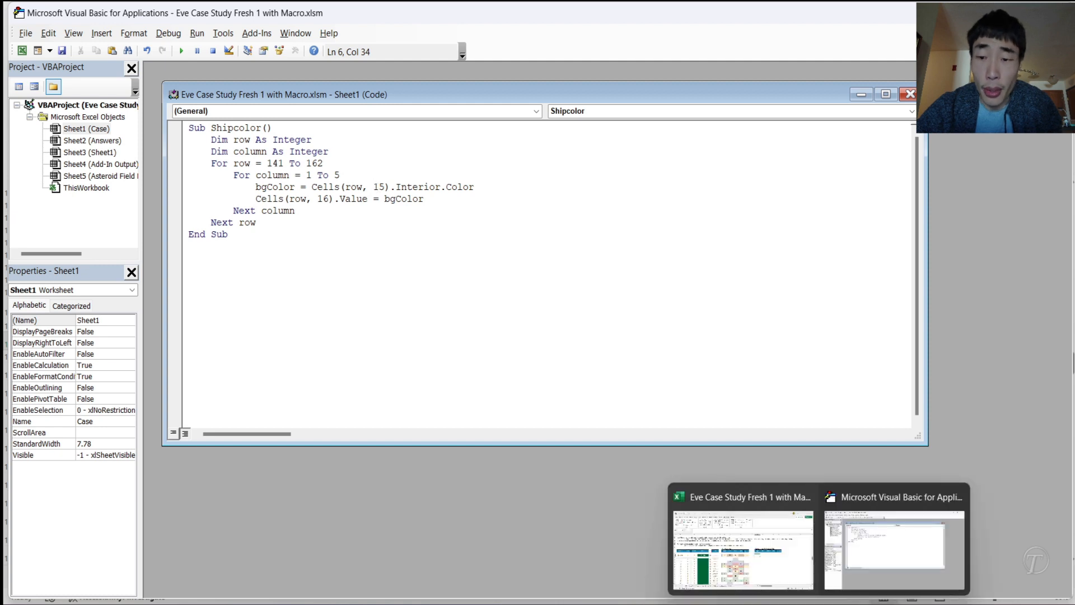
click(781, 565)
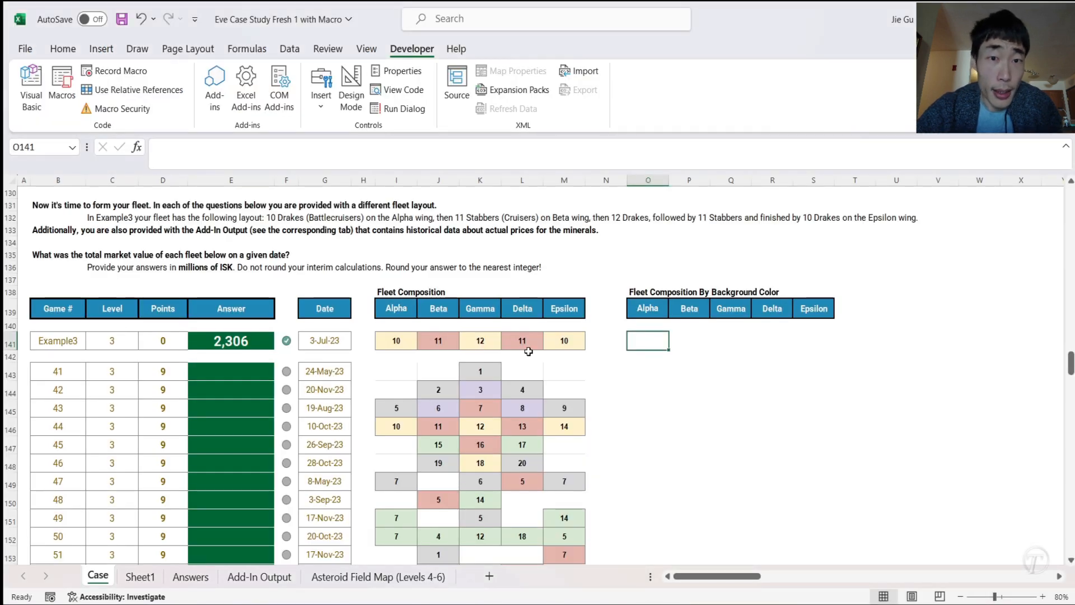
click(396, 341)
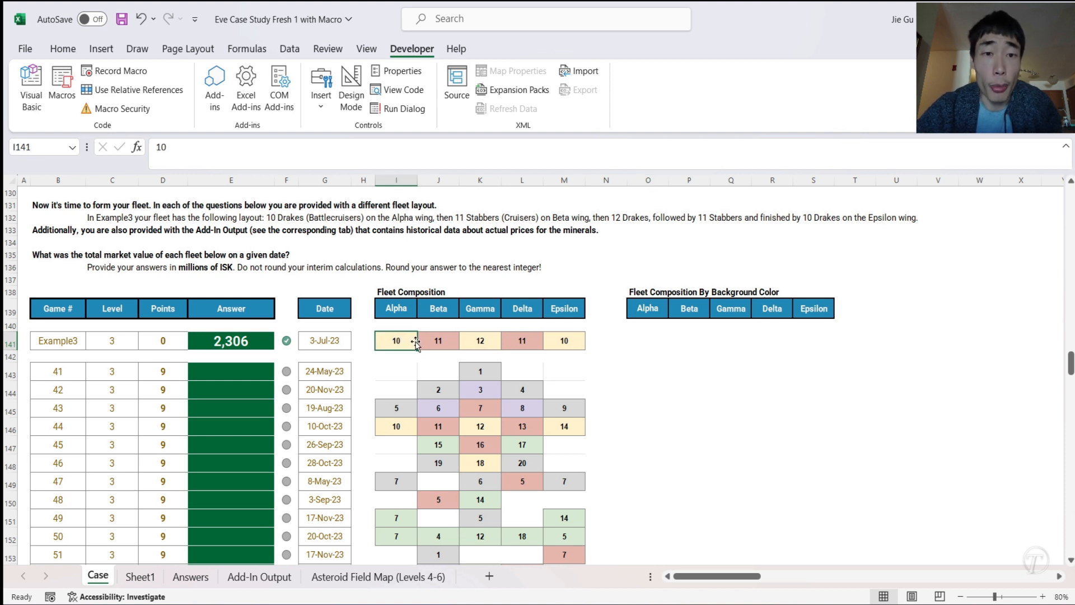
click(438, 342)
click(483, 345)
click(527, 340)
click(555, 342)
click(399, 371)
click(426, 374)
click(476, 374)
click(523, 374)
click(558, 373)
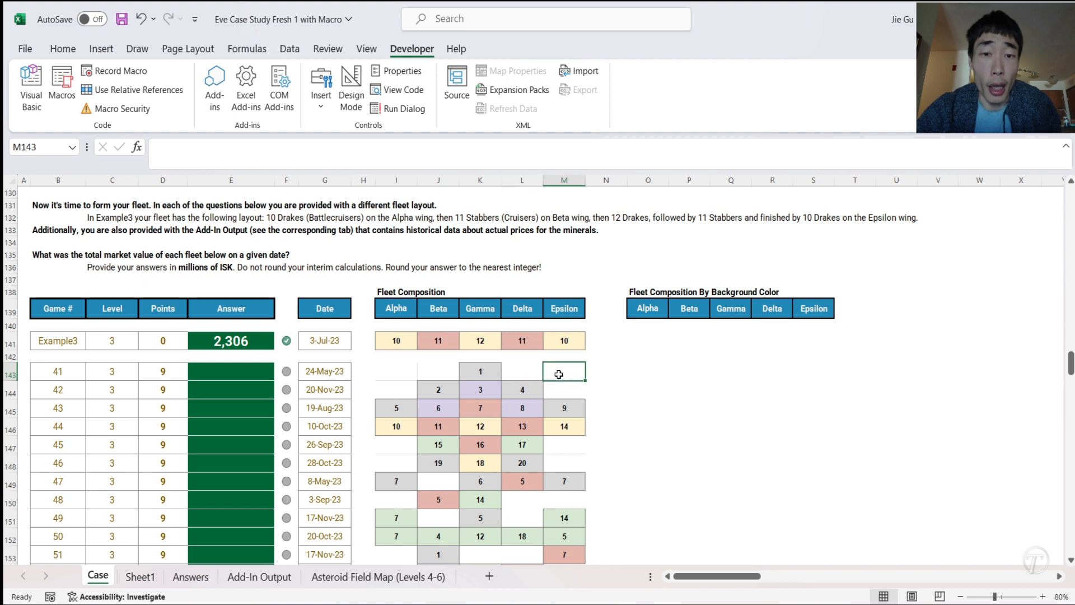
- Count the columns up to Alpha cell I141 and set the macro's Interior.Color source column to 8 + column
click(390, 343)
drag(390, 344, 21, 345)
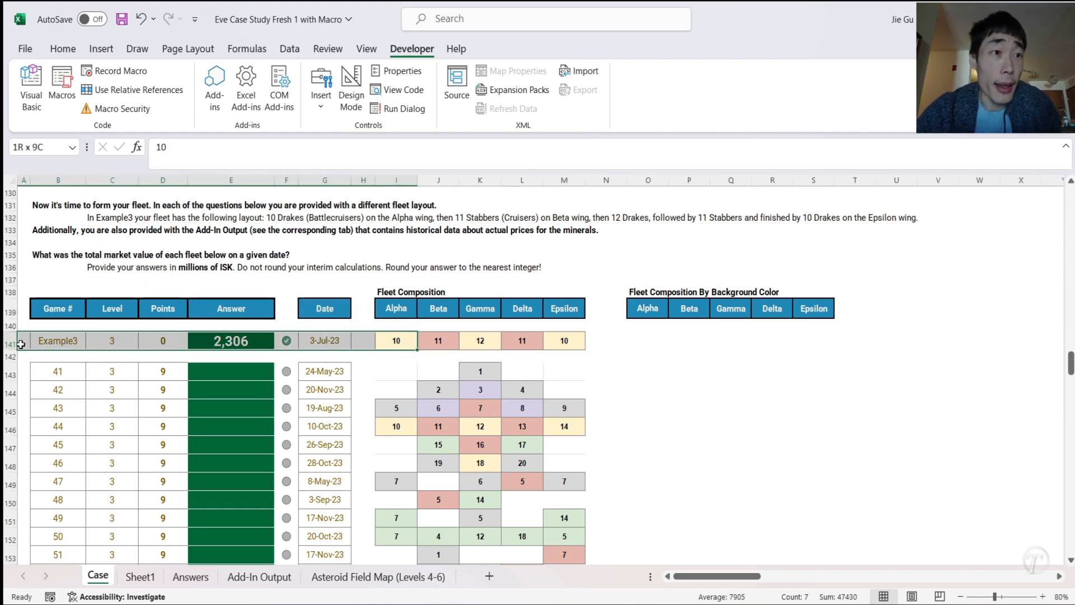
click(393, 342)
mouse_move(819, 604)
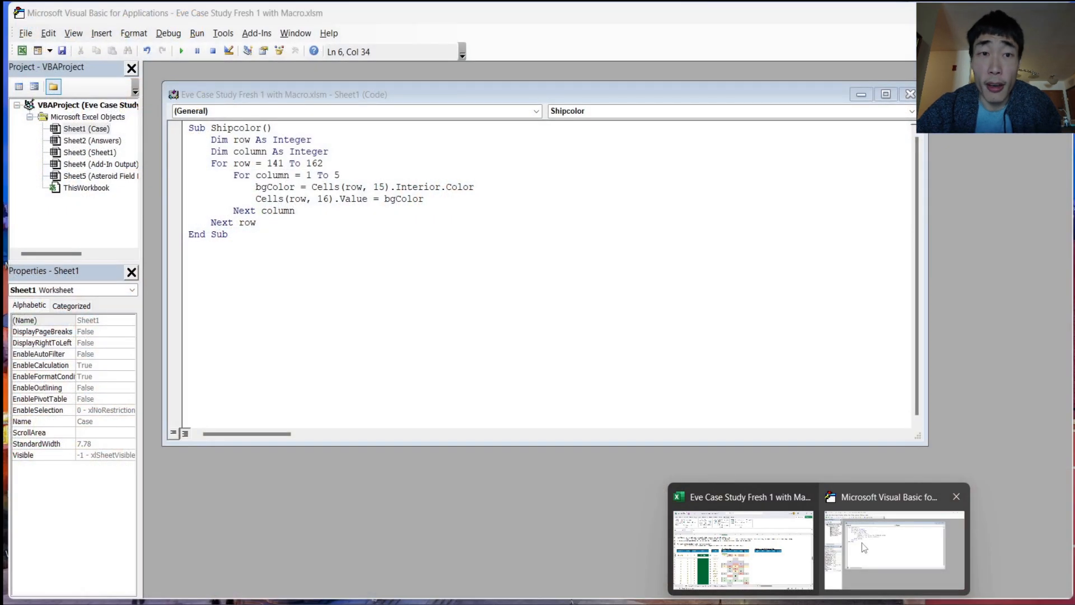
click(864, 547)
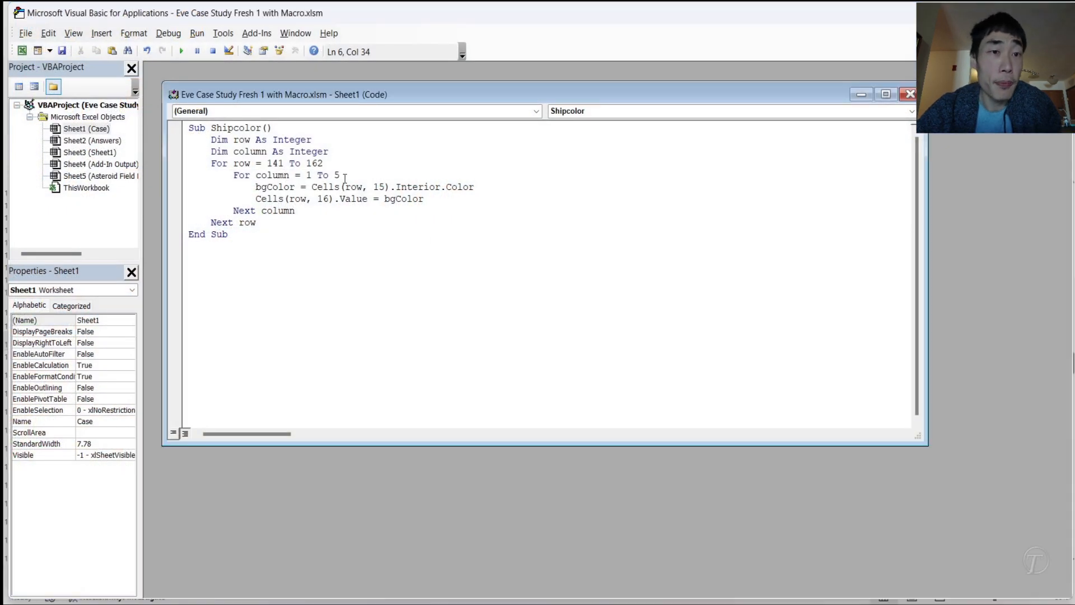
double_click(379, 187)
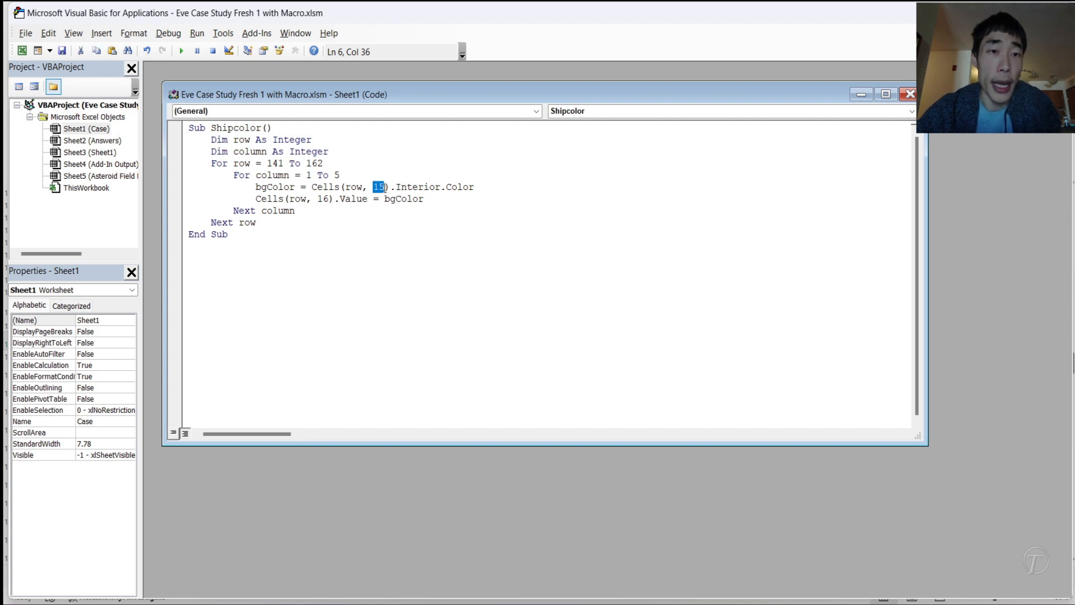
text(8 + co)
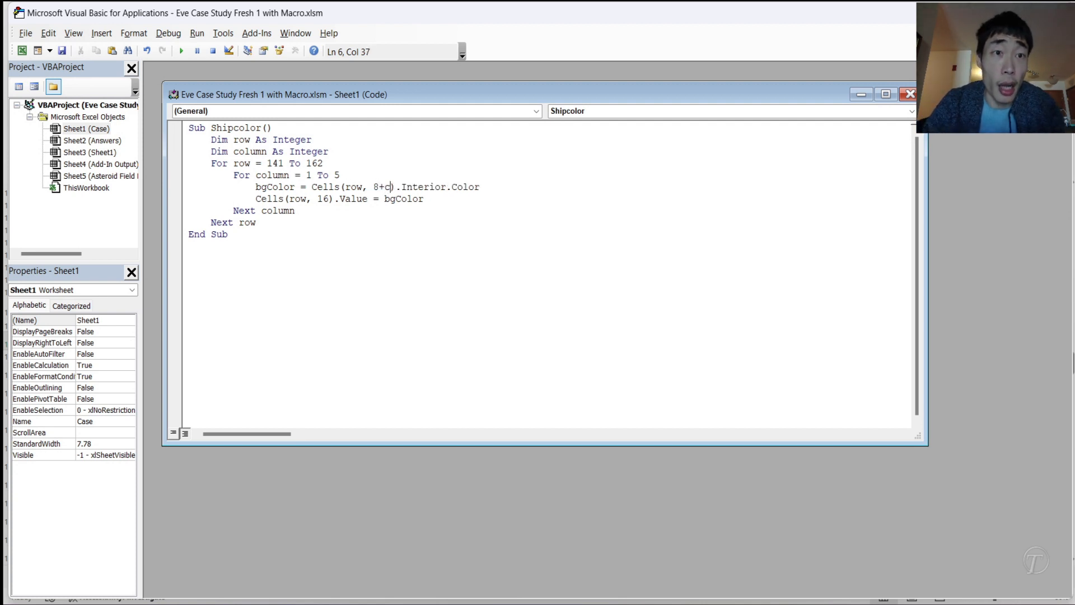
text(lumn)
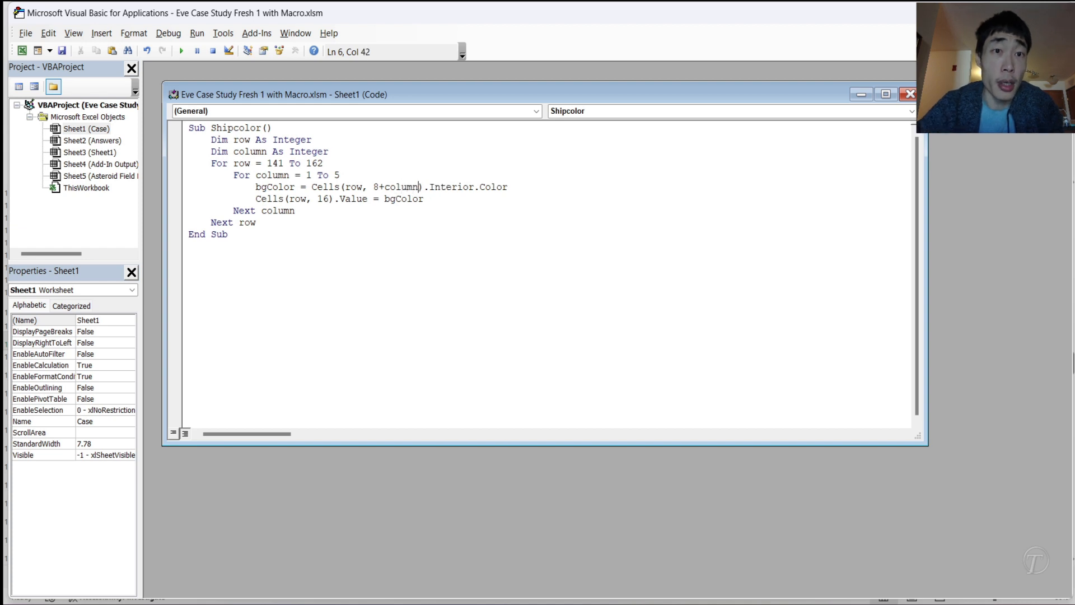
click(403, 210)
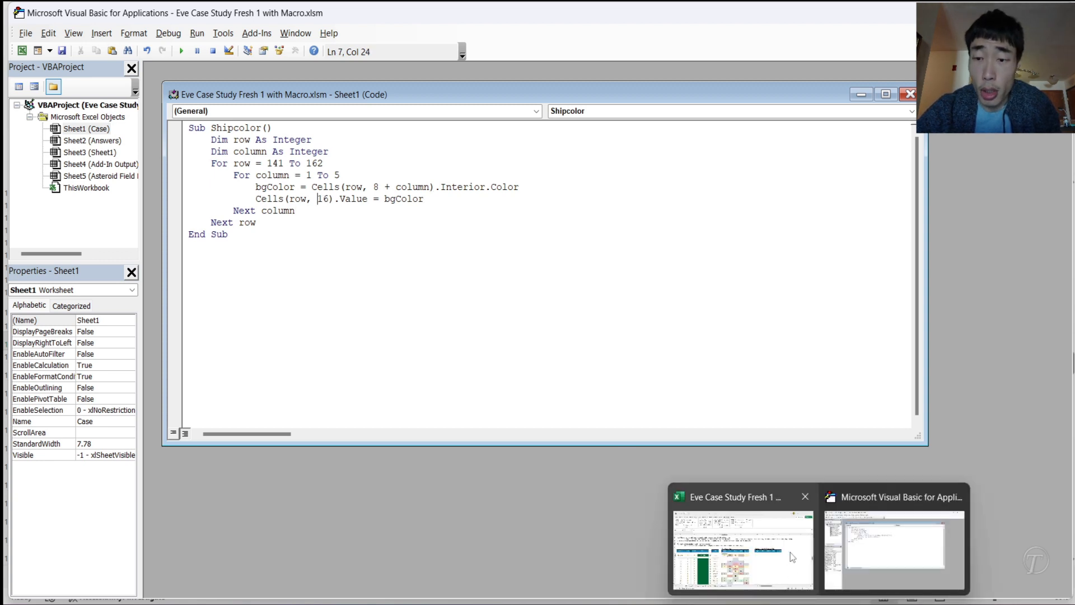
- Count the columns up to Alpha cell O141 and set the macro's Cells value output column to 14 + column
click(762, 557)
click(645, 339)
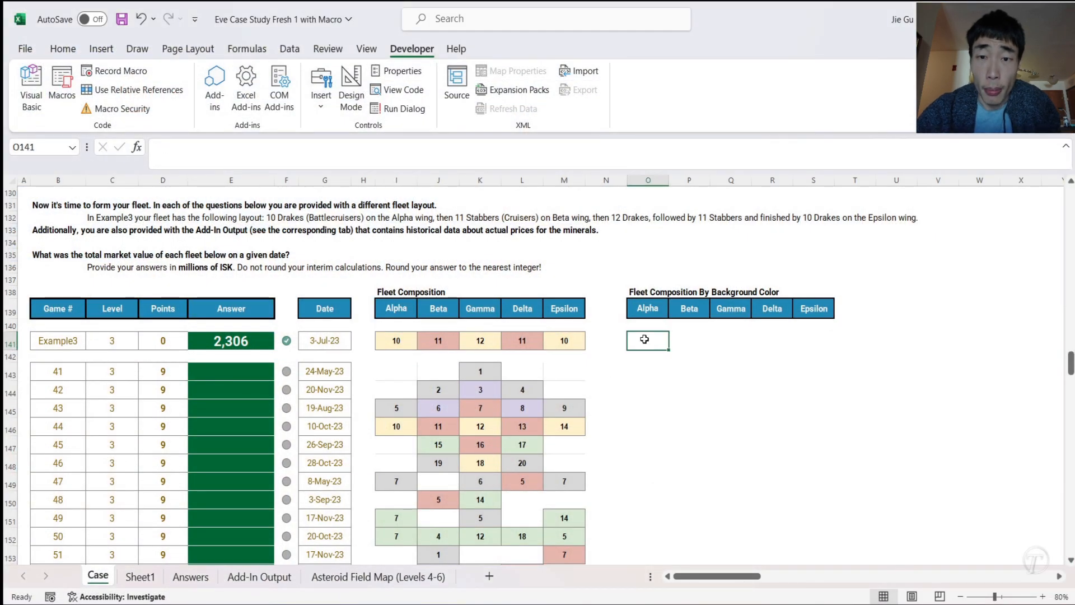
drag(645, 339, 21, 341)
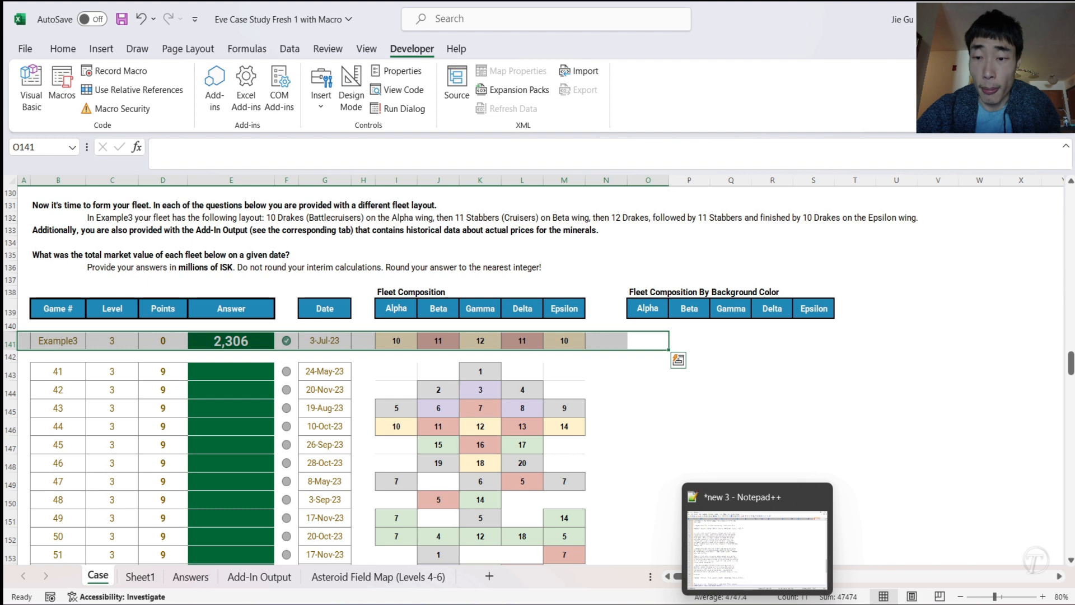
mouse_move(819, 604)
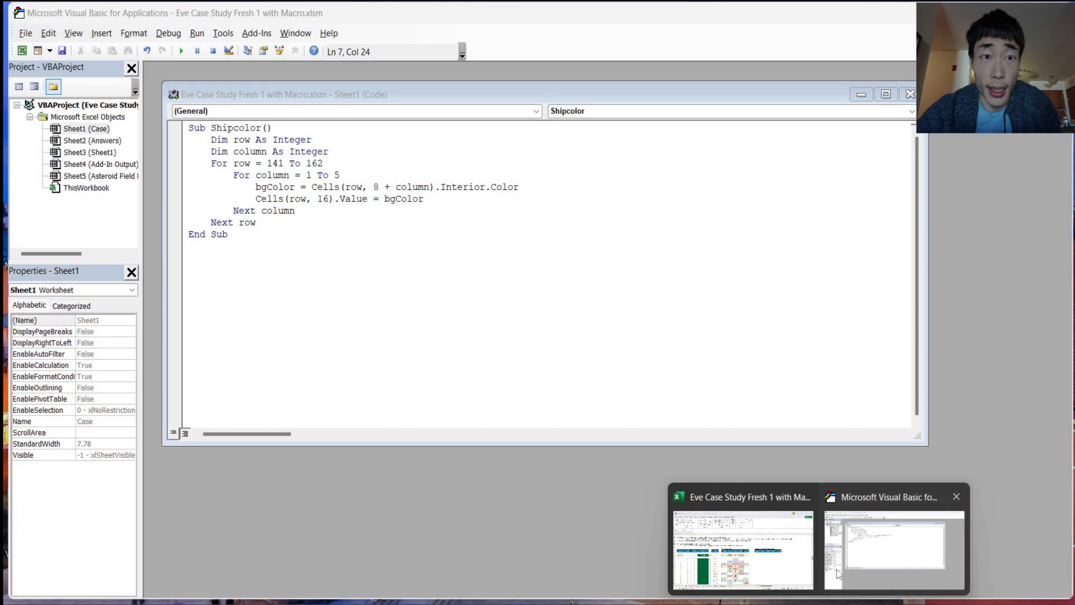
click(836, 569)
drag(321, 200, 330, 201)
text(14 + )
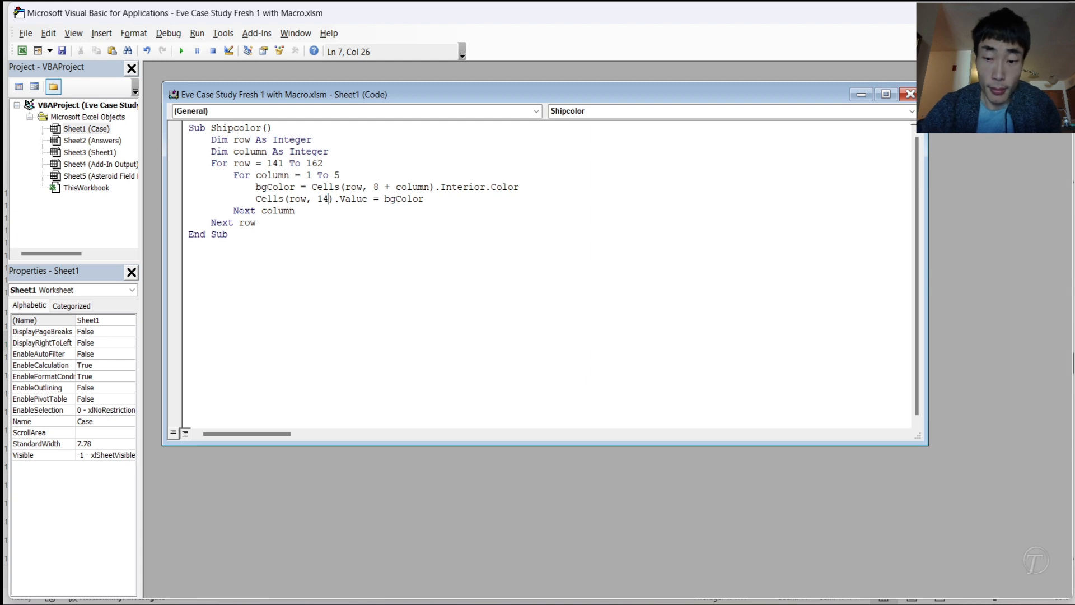
text(column)
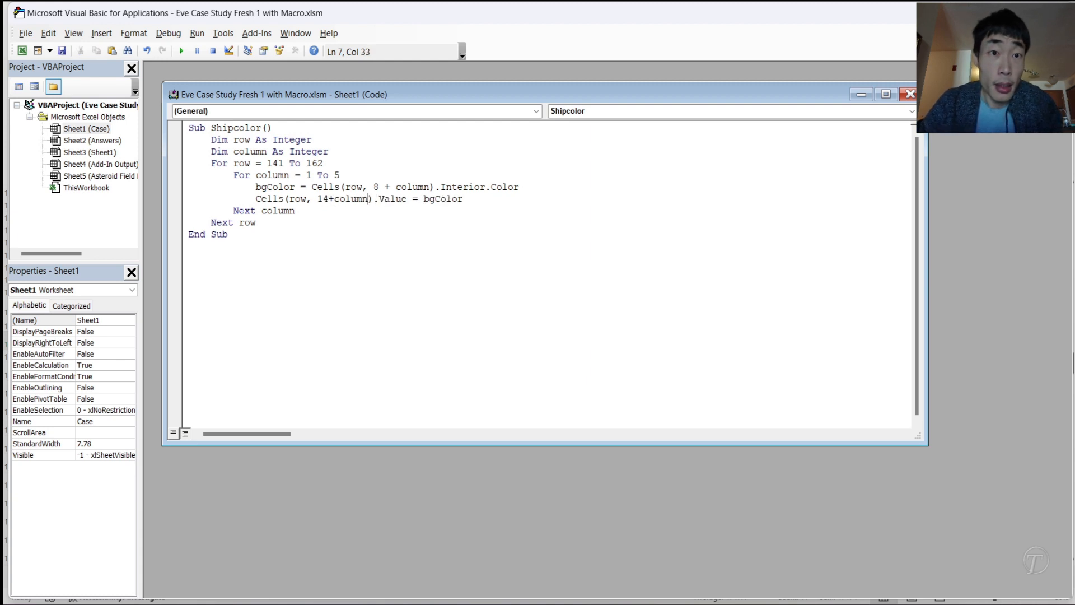
click(371, 262)
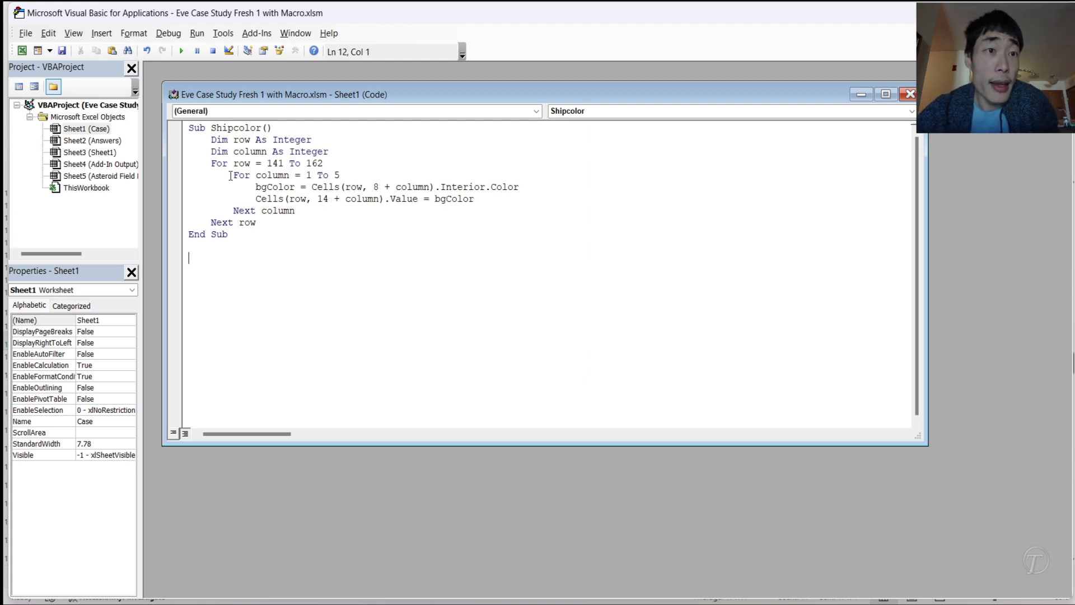
- Save the workbook, run the Sheet1.Shipcolor macro and return to the Case sheet
click(61, 52)
click(182, 51)
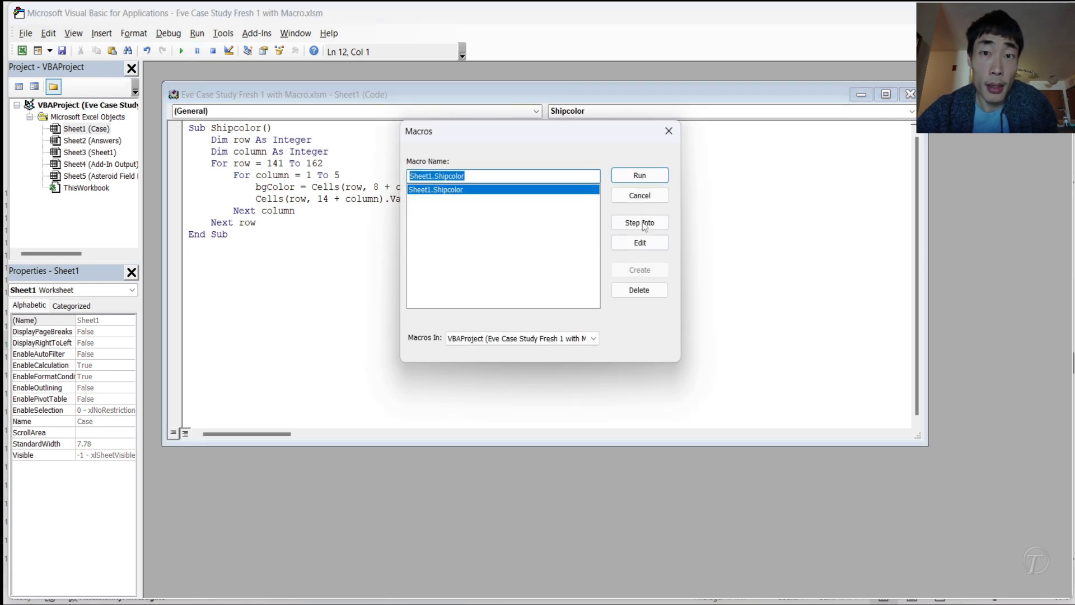
click(631, 175)
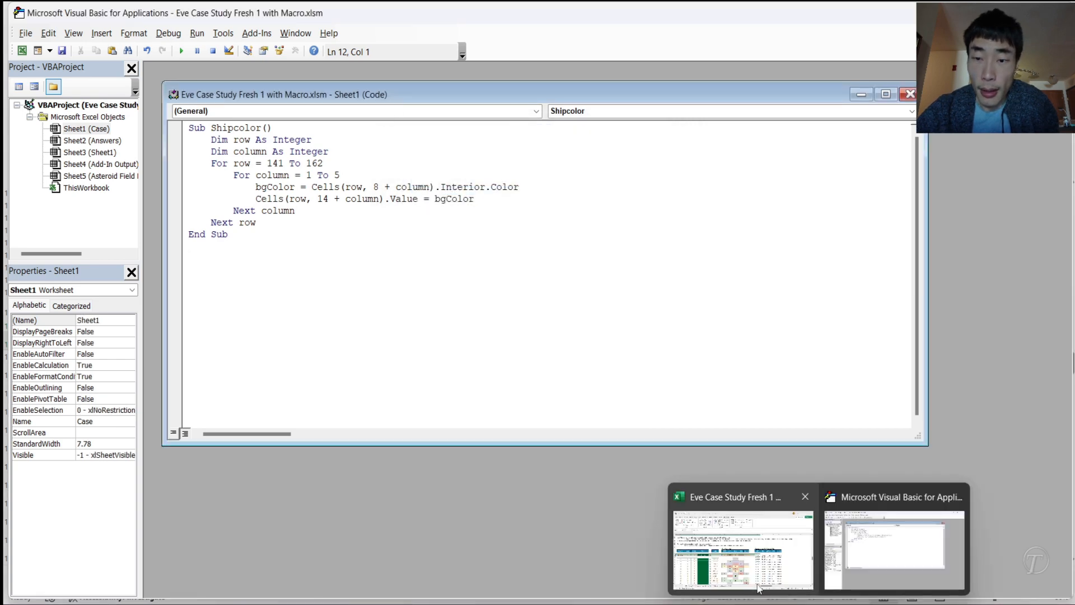
click(709, 555)
- Widen columns O to S to fit the color codes and check the filled rows
drag(669, 182, 678, 185)
drag(721, 178, 881, 183)
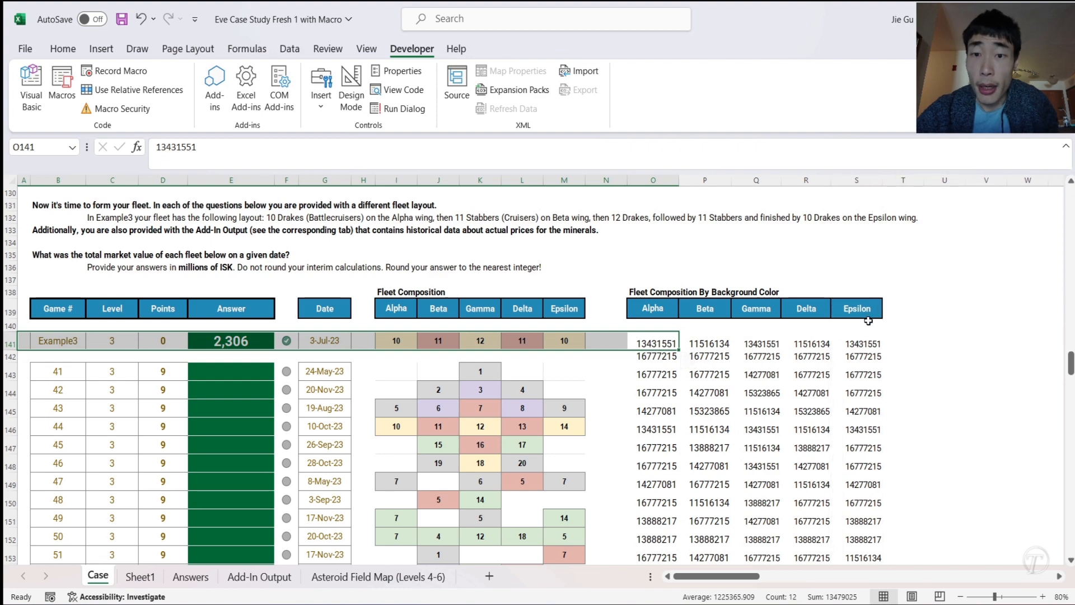
click(864, 394)
scroll(865, 396, down, 6)
scroll(865, 395, down, 2)
scroll(670, 372, up, 8)
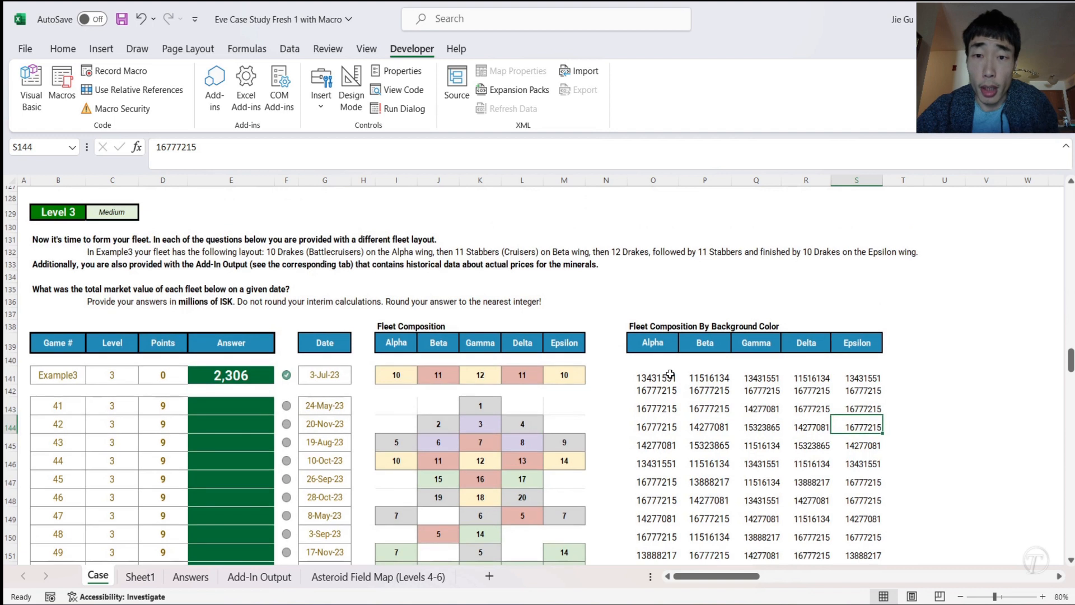
- Copy the Fleet Composition By Background Color title and Alpha to Epsilon headers to a new block starting at U138
drag(641, 330, 857, 356)
click(644, 327)
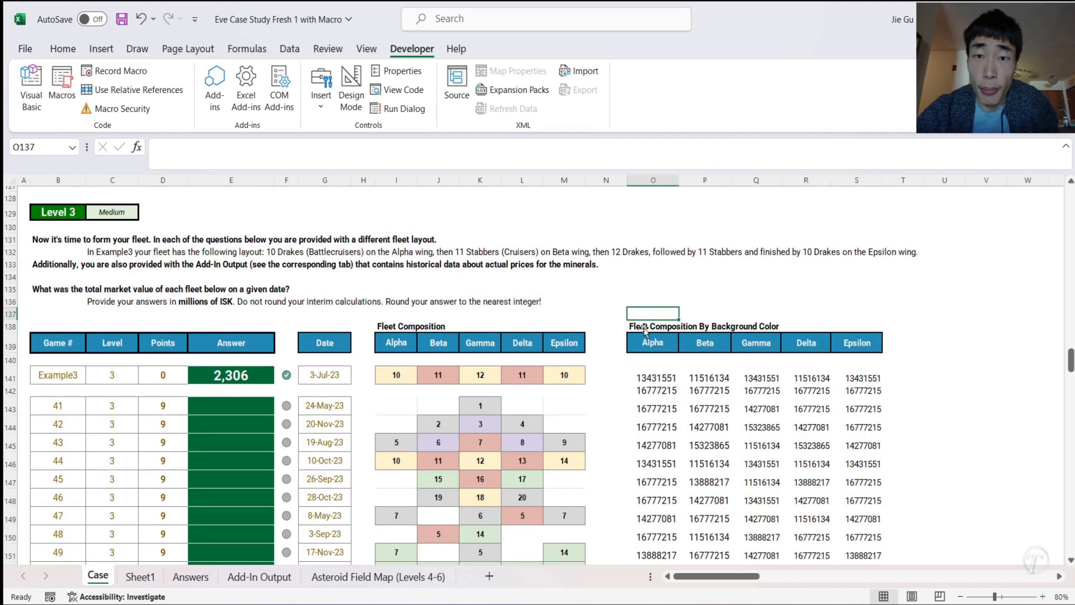
click(637, 330)
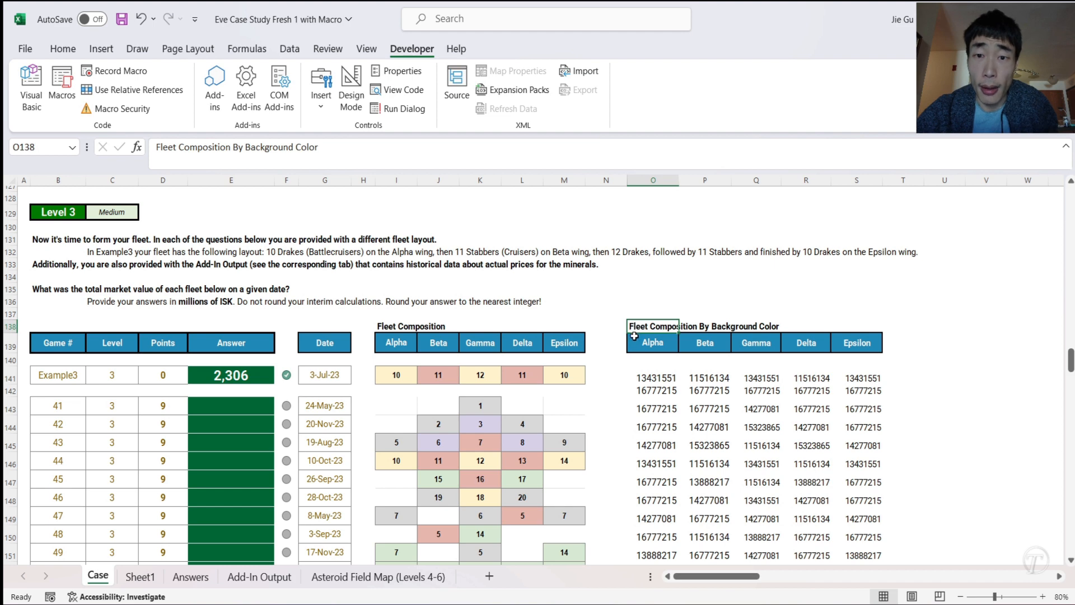
drag(635, 336, 865, 348)
key(ctrl+c)
click(938, 334)
key(ctrl+v)
scroll(896, 359, right, 3)
- Build an XLOOKUP in U141 that finds O141 in Sheet1 column I and returns the ship name from column A
click(686, 388)
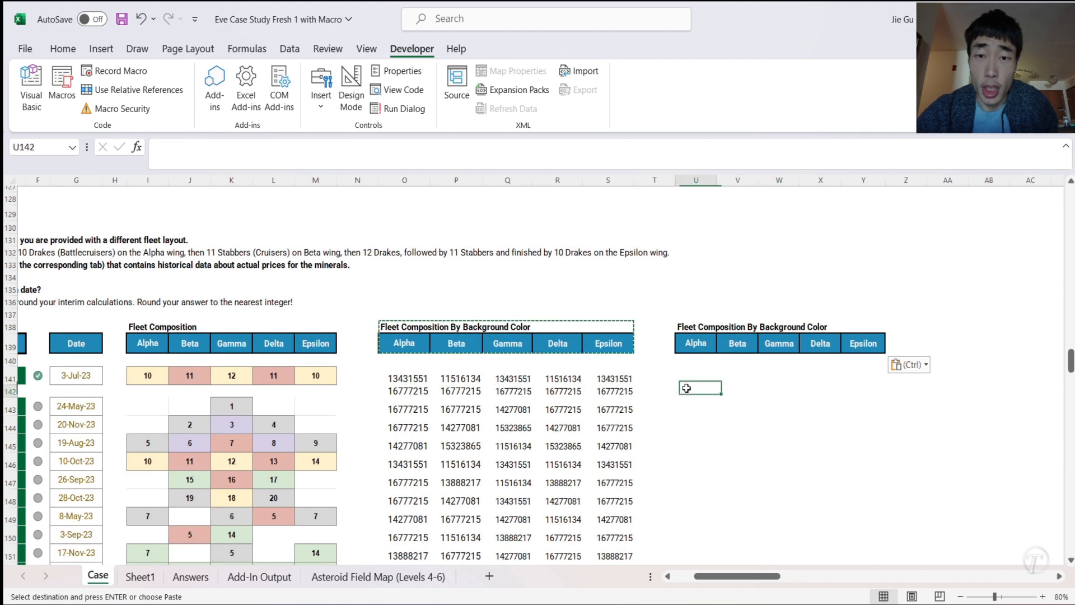
click(684, 376)
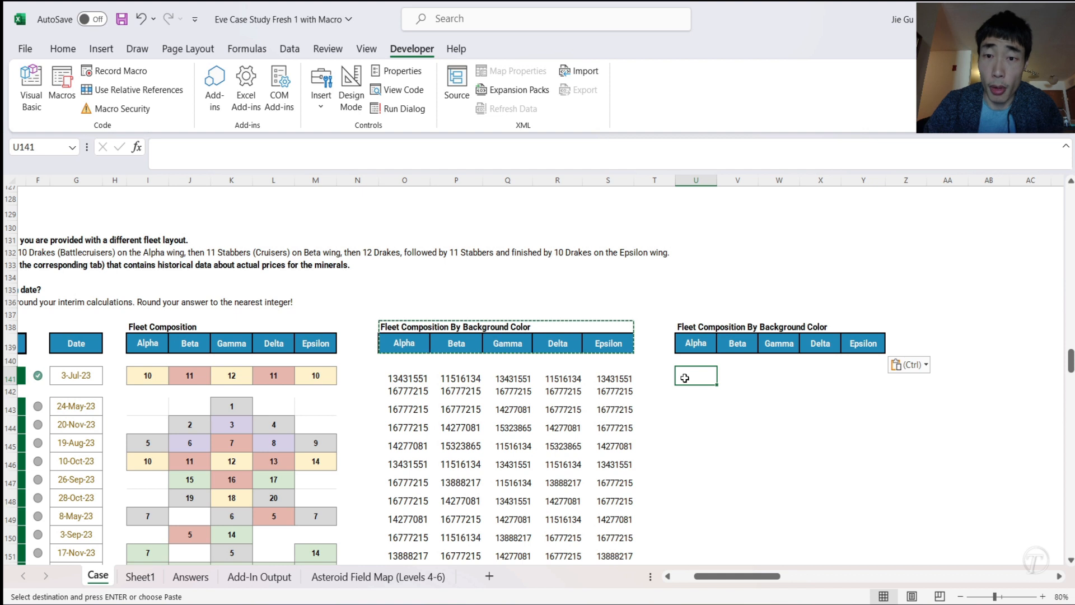
text(=XLOOKUP()
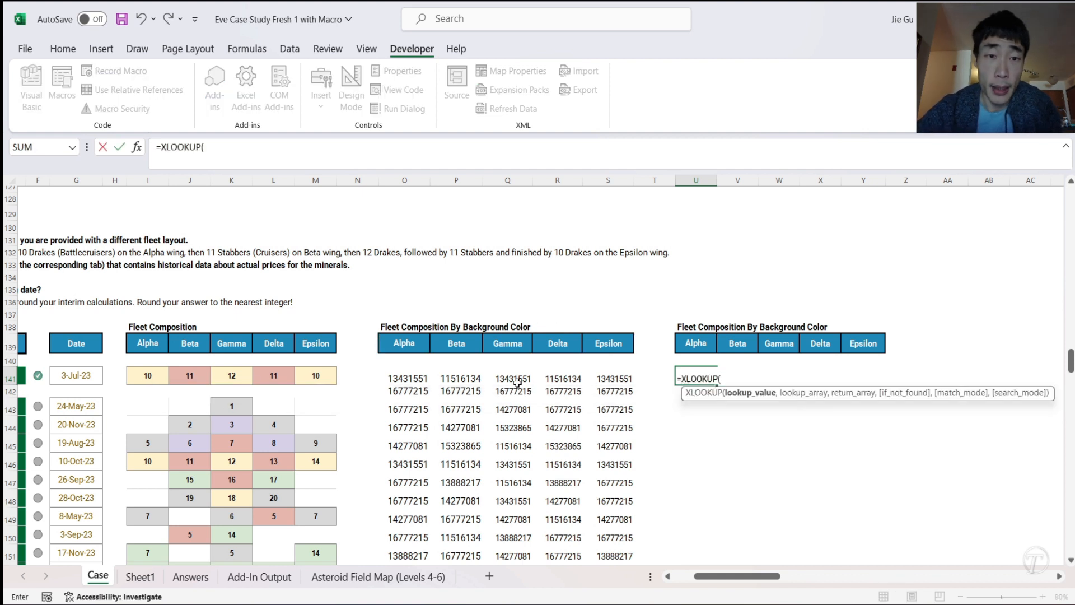
click(405, 379)
text(,)
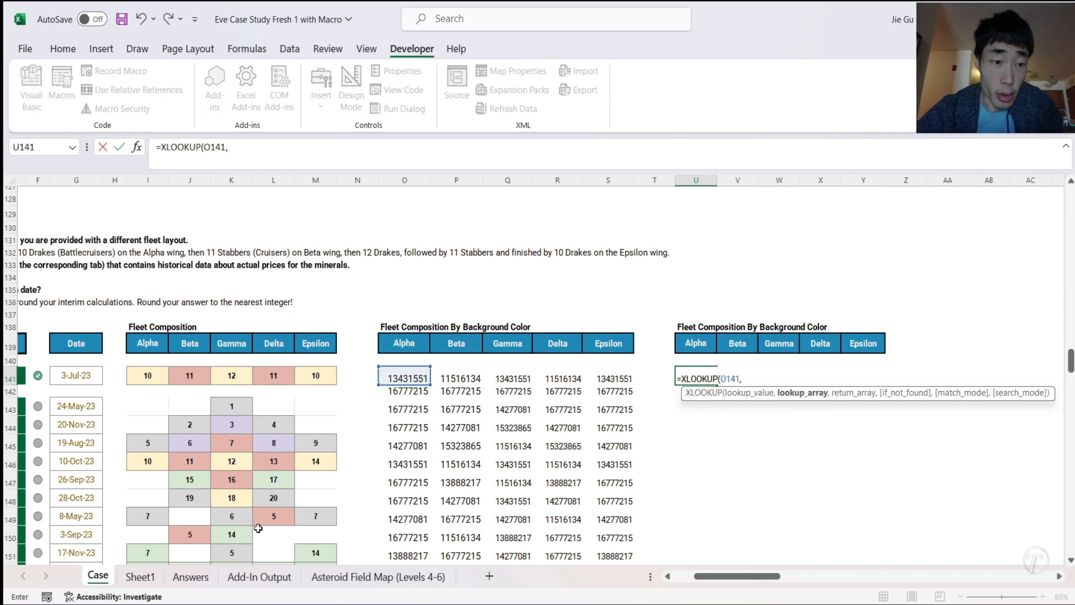
click(140, 575)
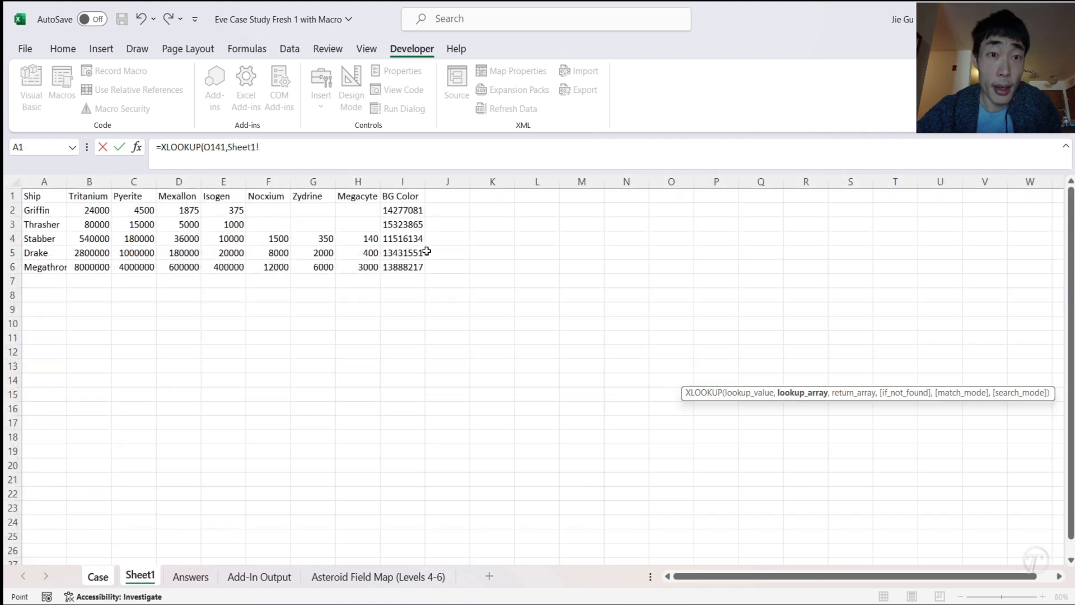
click(394, 180)
text(,)
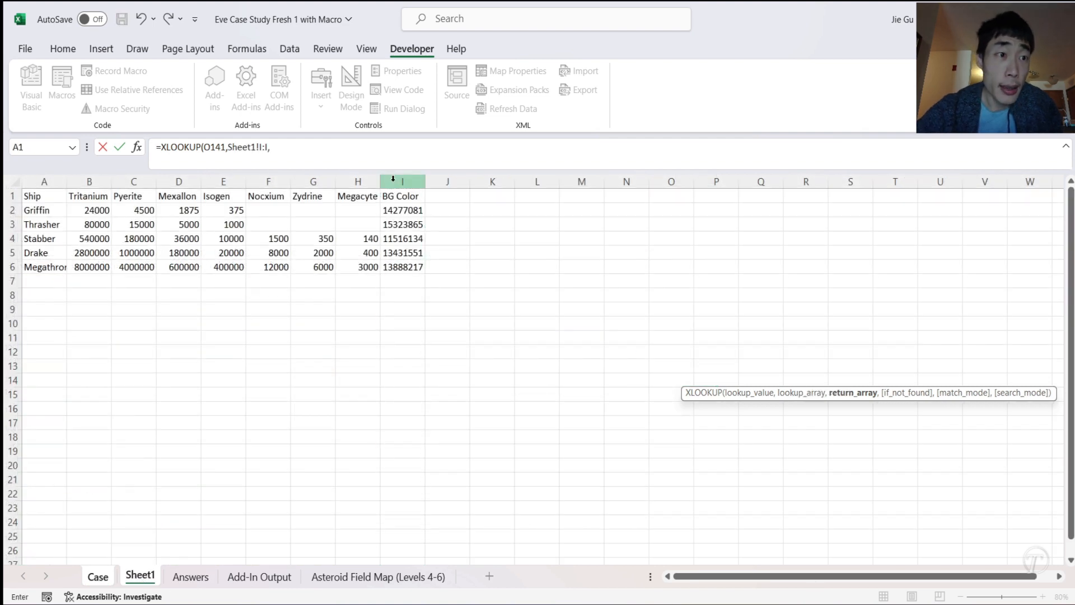
click(39, 182)
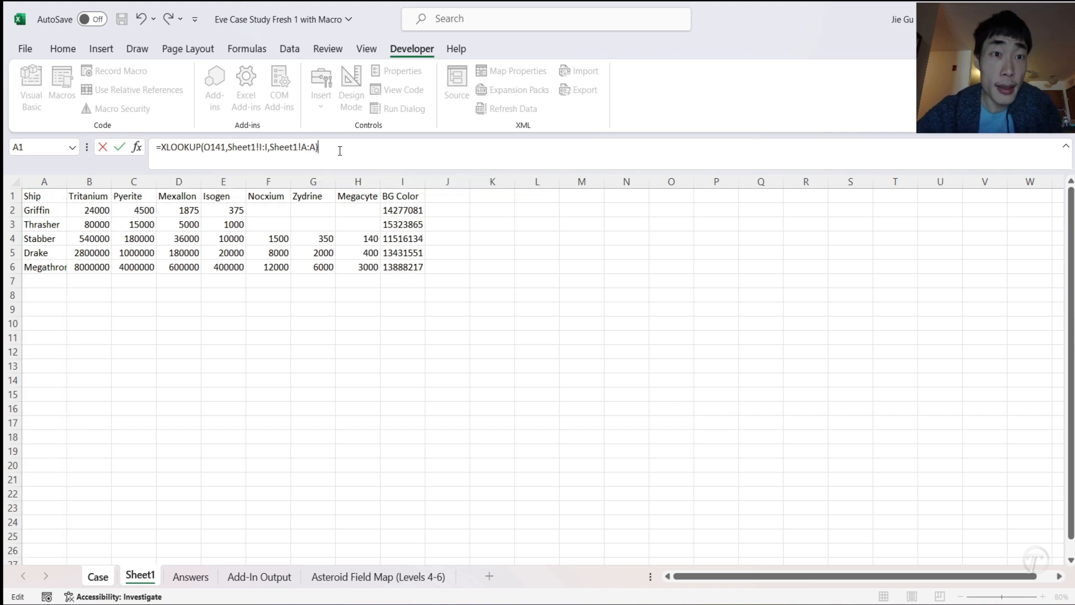
- Make the lookup columns absolute and enter the formula as =XLOOKUP(O141,Sheet1!$I:$I,Sheet1!$A:$A)
click(302, 146)
text($)
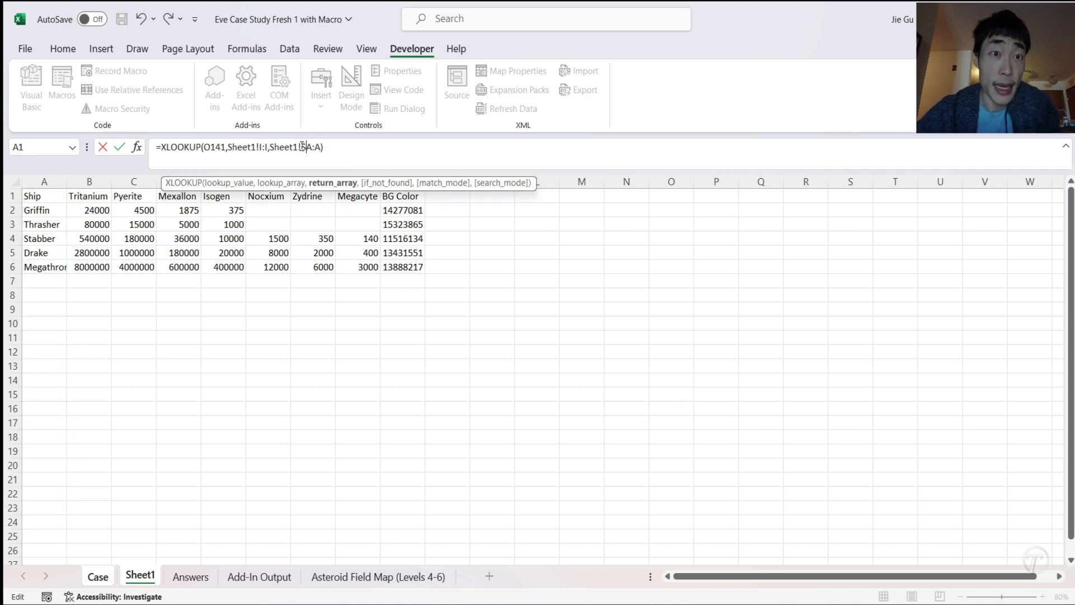
click(317, 147)
text($)
click(262, 147)
text($)
click(271, 147)
text($)
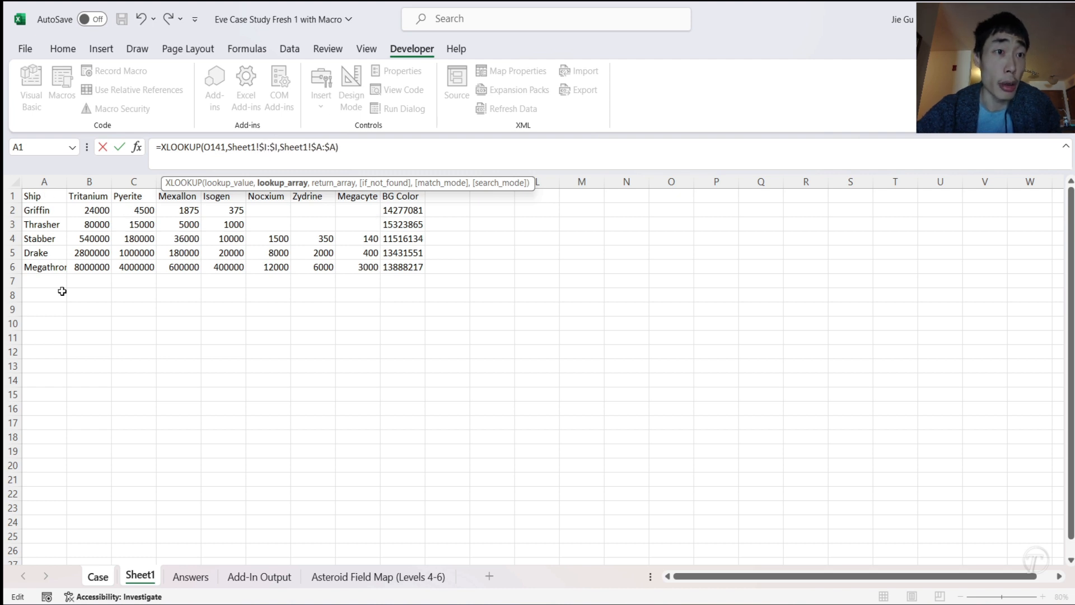
click(206, 147)
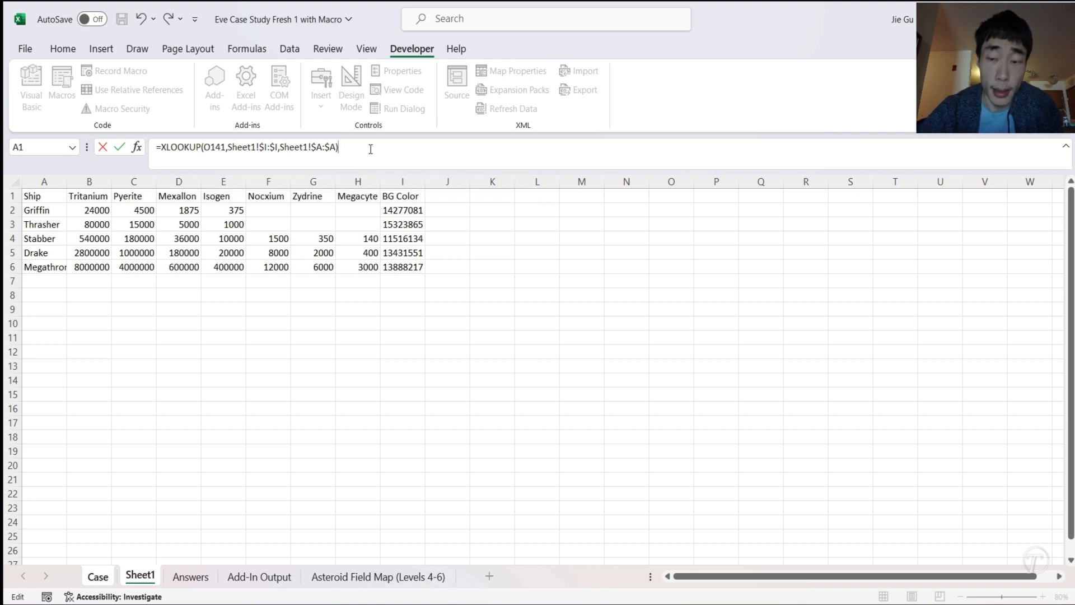
key(Return)
- Fill the ship-name lookup formula from U141 across to Y141
drag(692, 387, 689, 379)
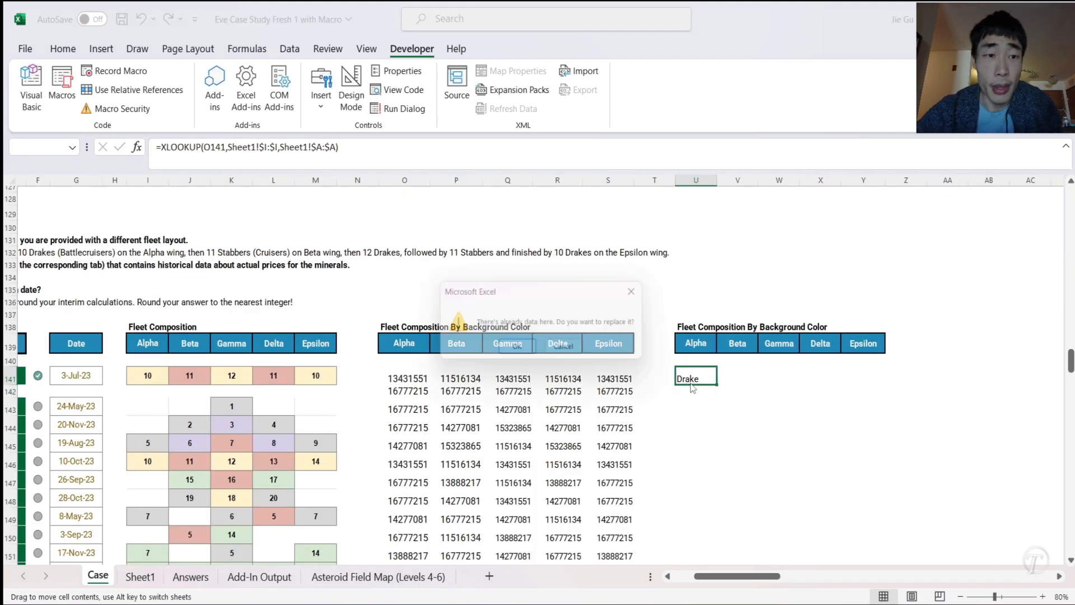
click(570, 351)
drag(409, 379, 632, 379)
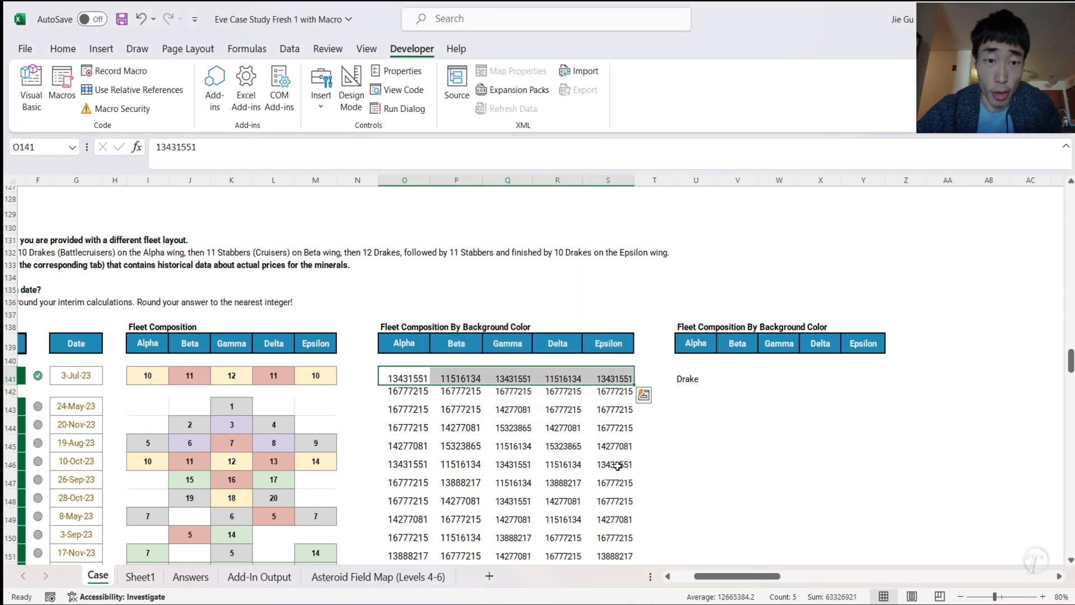
scroll(619, 465, up, 2)
scroll(691, 459, down, 2)
click(689, 384)
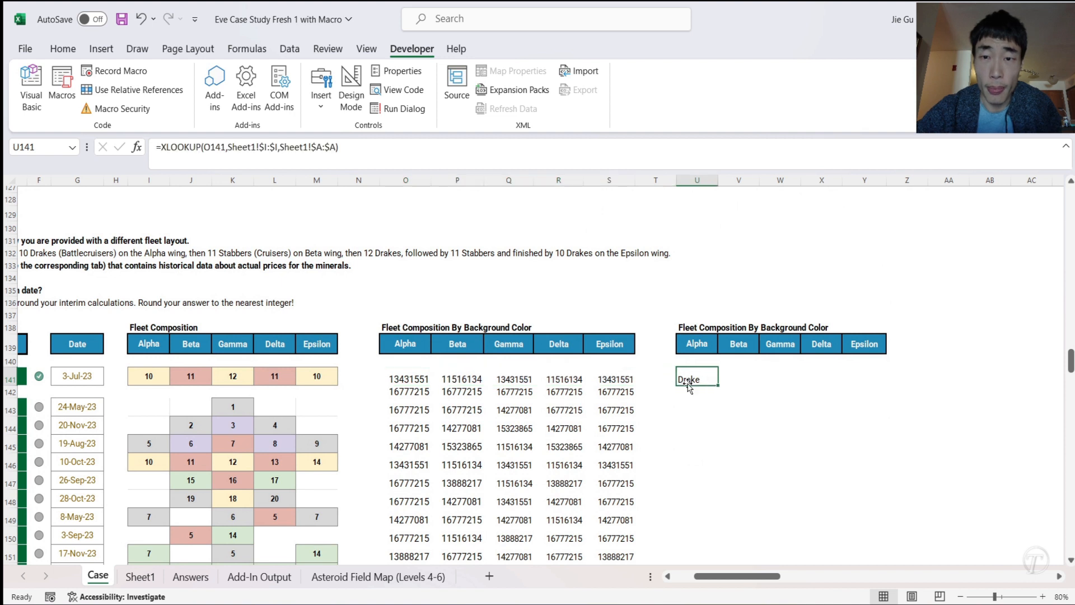
drag(737, 386, 884, 386)
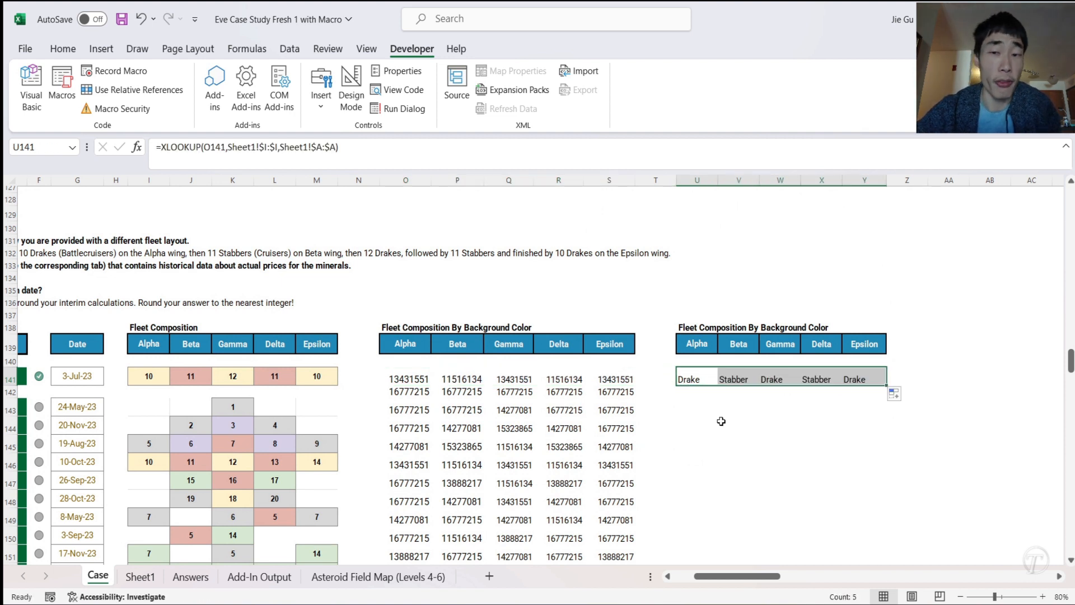
- Fill the lookup formulas of U141:Y141 down to row 162 and review the ship names
drag(887, 386, 887, 461)
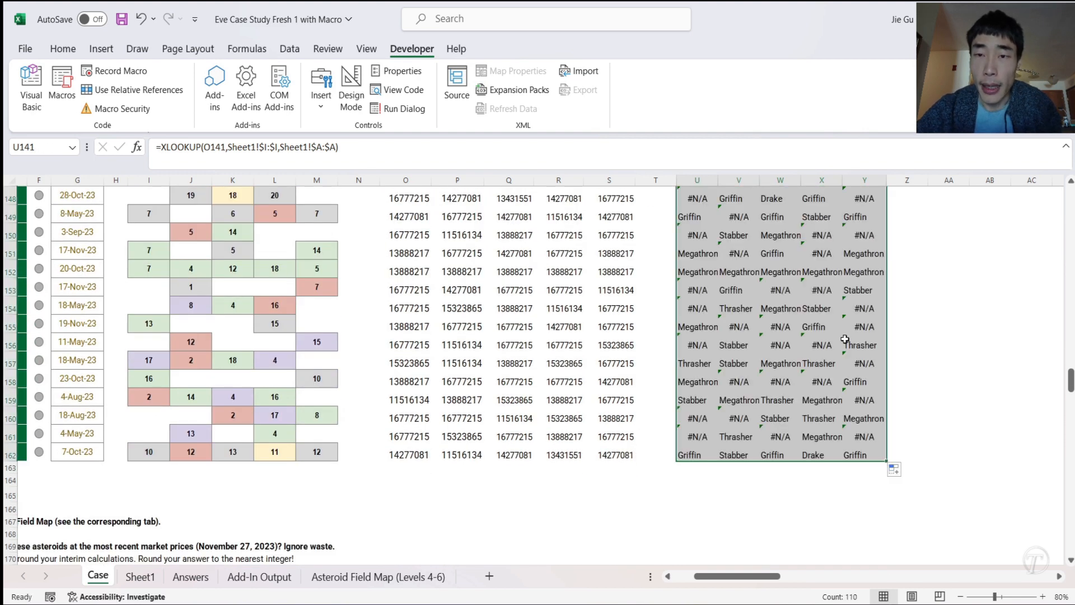
scroll(784, 325, up, 4)
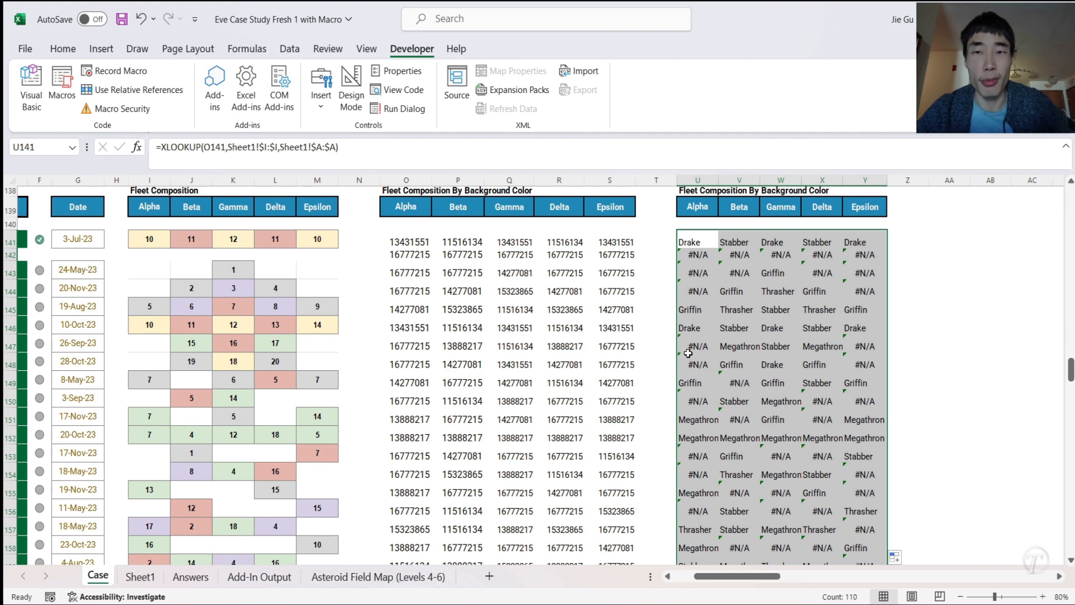
scroll(688, 353, down, 3)
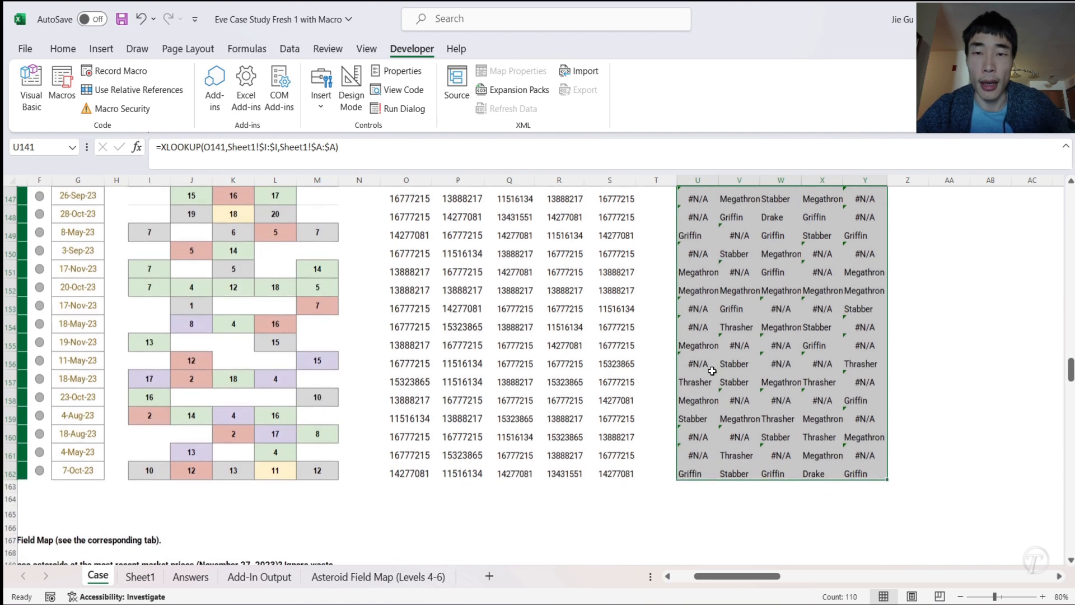
scroll(798, 320, up, 2)
scroll(798, 320, up, 2)
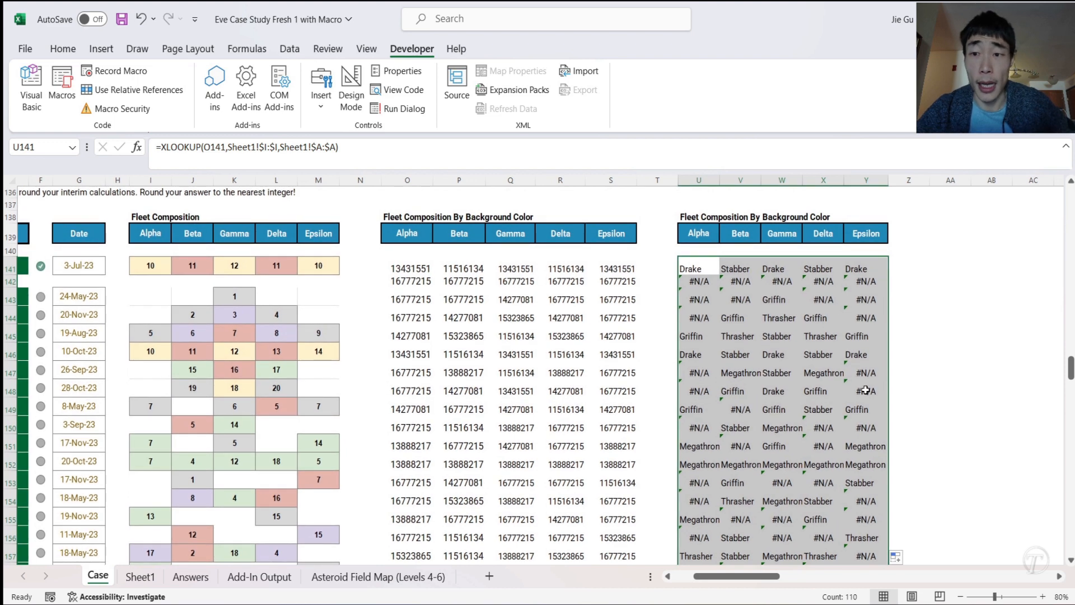
scroll(866, 390, up, 1)
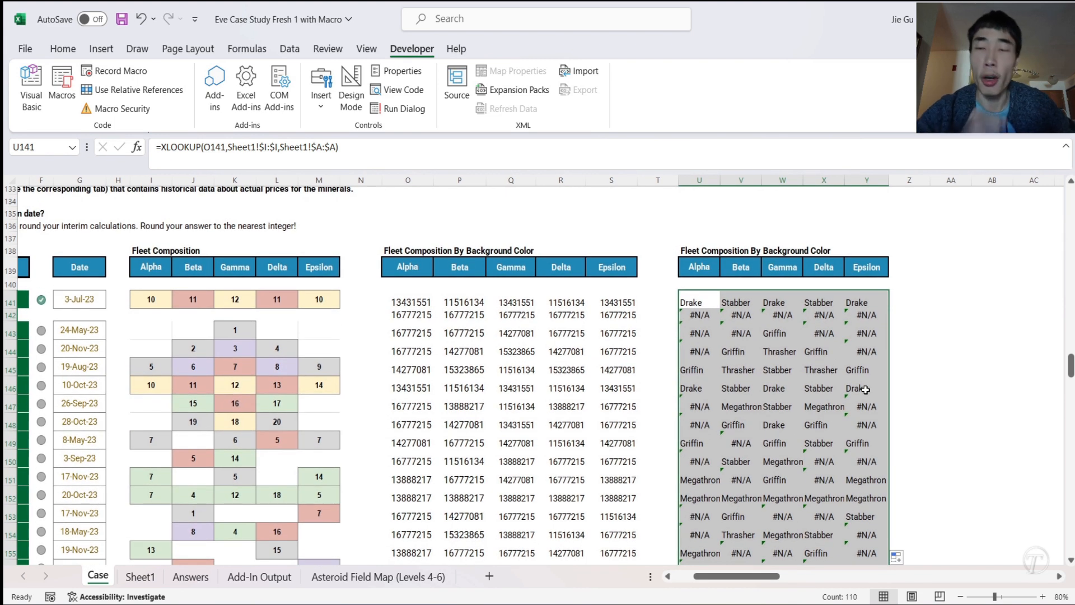
- Enter the heading "Total Fleet Composition by Ship" in AA138
click(918, 251)
click(941, 249)
click(696, 249)
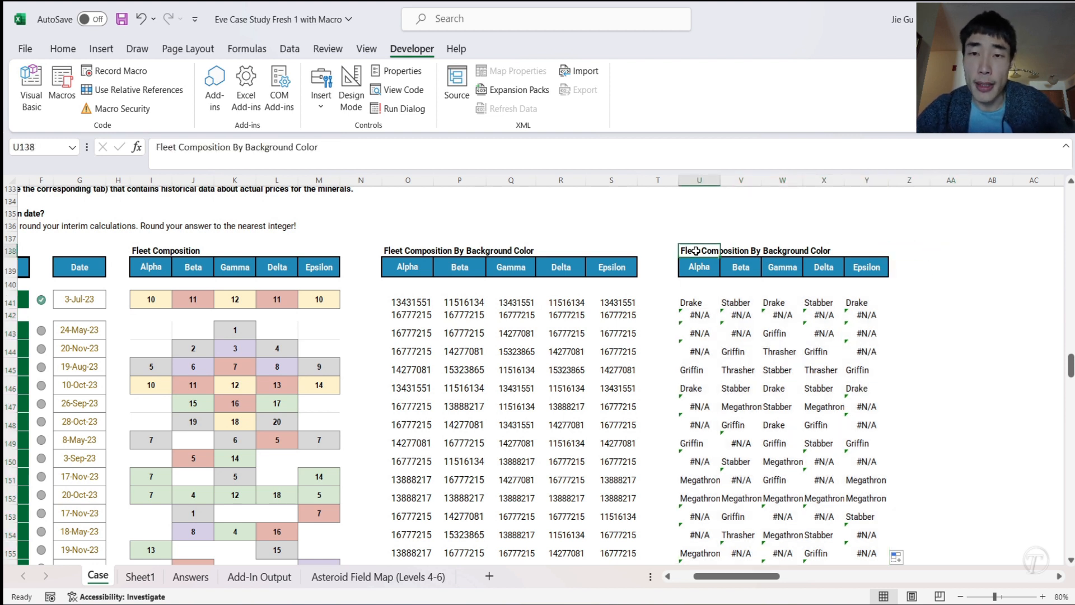
click(939, 254)
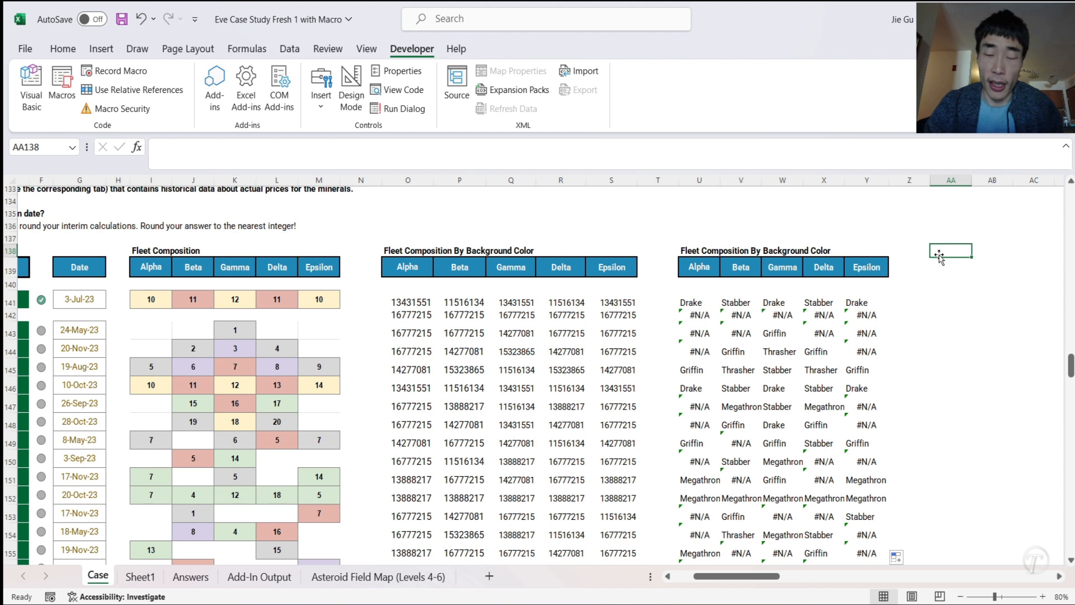
text(Total Fleet Composition by Ship)
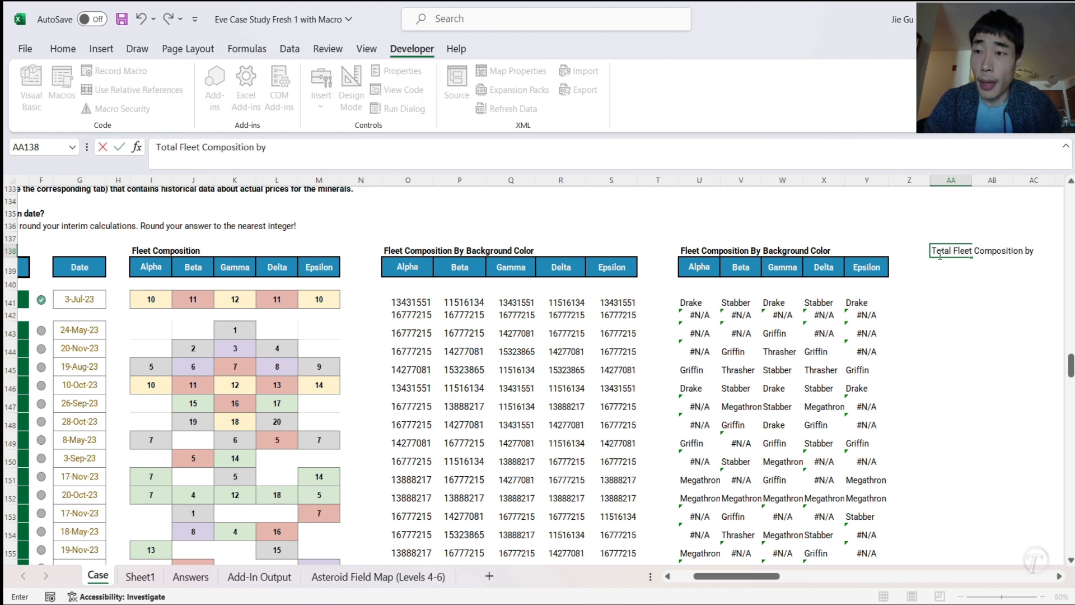
key(Return)
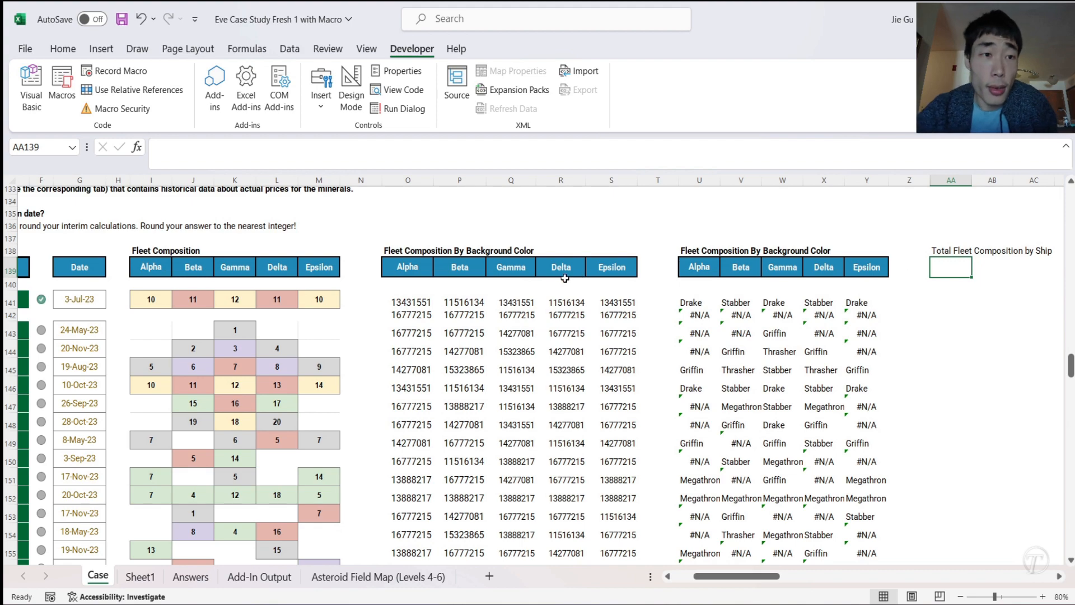
- Copy the five ship names from Sheet1 A2:A6 and paste them transposed into row 139 of the Case sheet, starting at AA139
scroll(304, 249, up, 6)
scroll(305, 250, left, 3)
scroll(305, 249, down, 8)
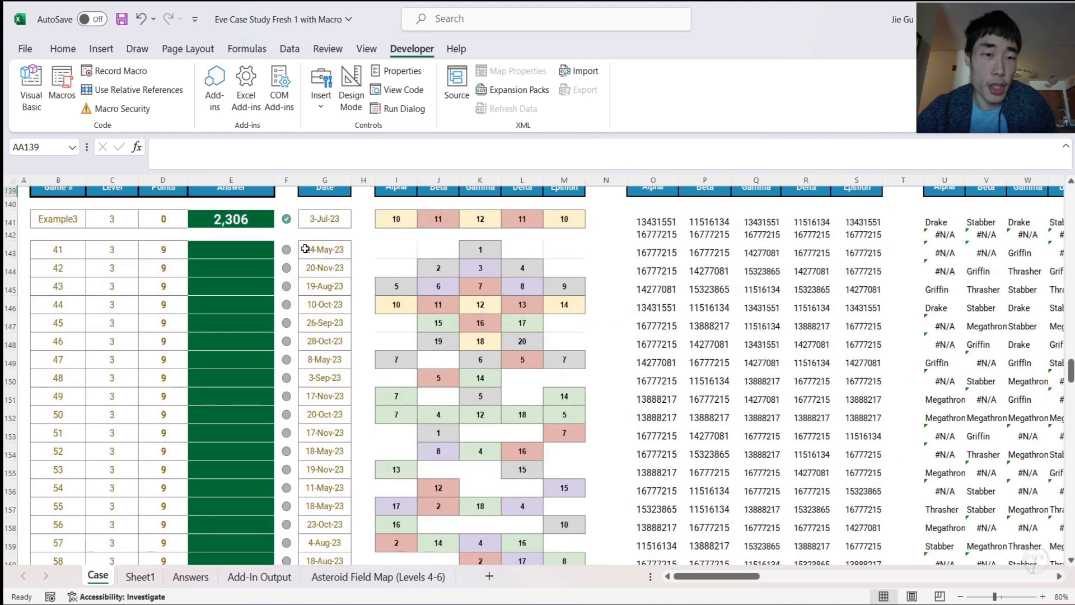
click(141, 578)
mouse_move(36, 224)
mouse_down()
mouse_move(41, 240)
mouse_move(38, 211)
mouse_move(43, 269)
mouse_up()
key(ctrl+c)
click(98, 577)
scroll(423, 526, right, 10)
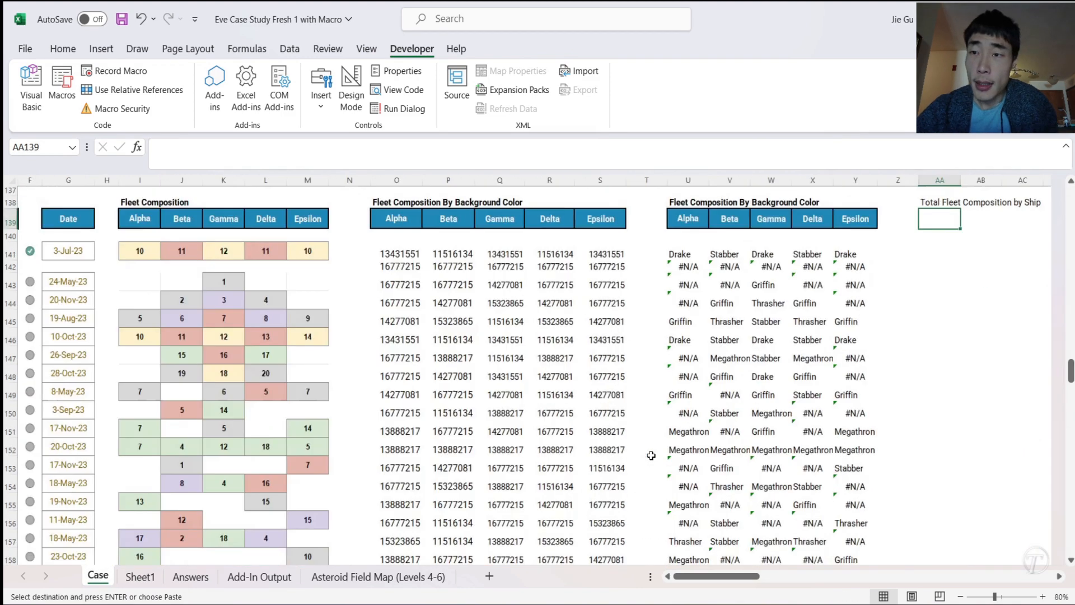
right_click(779, 279)
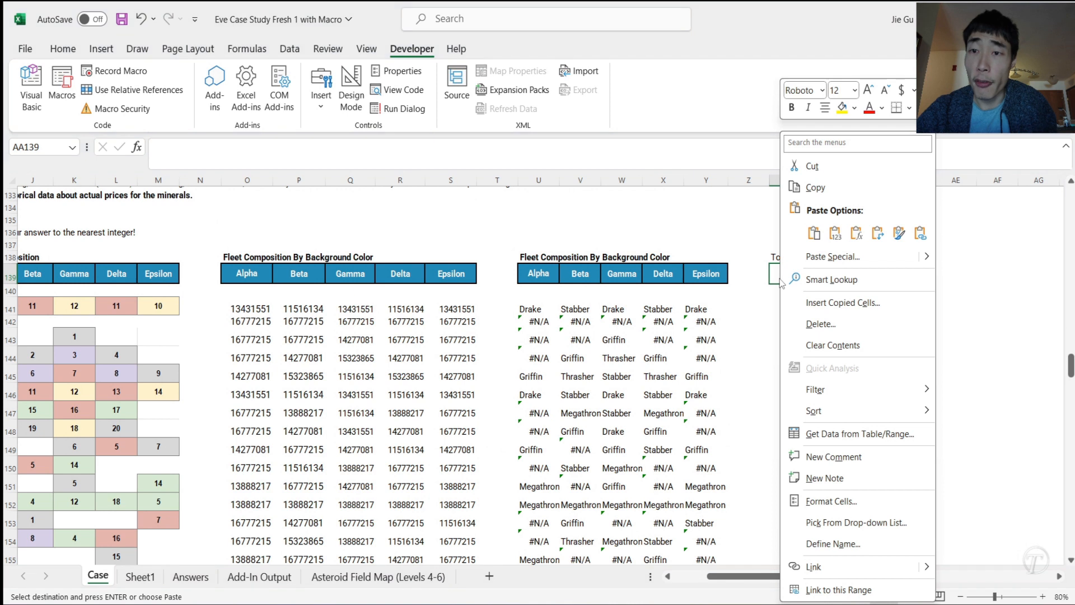
click(878, 233)
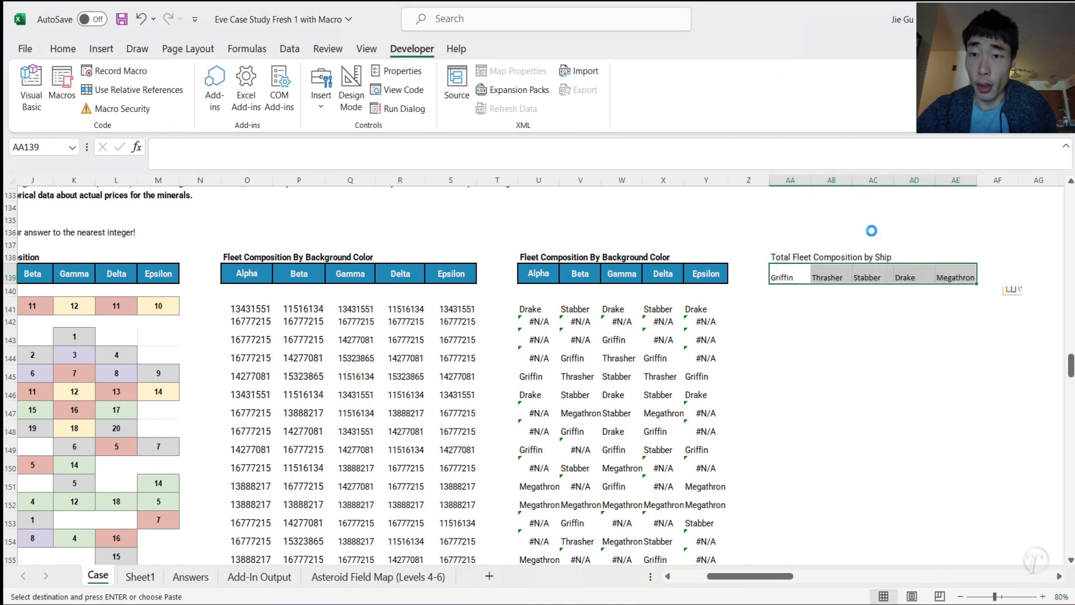
- Compose a formula in AA141 that sums the fleet counts matching the Griffin heading: =SUMIF(U141:Y141,AA139,I141:M141)
click(786, 310)
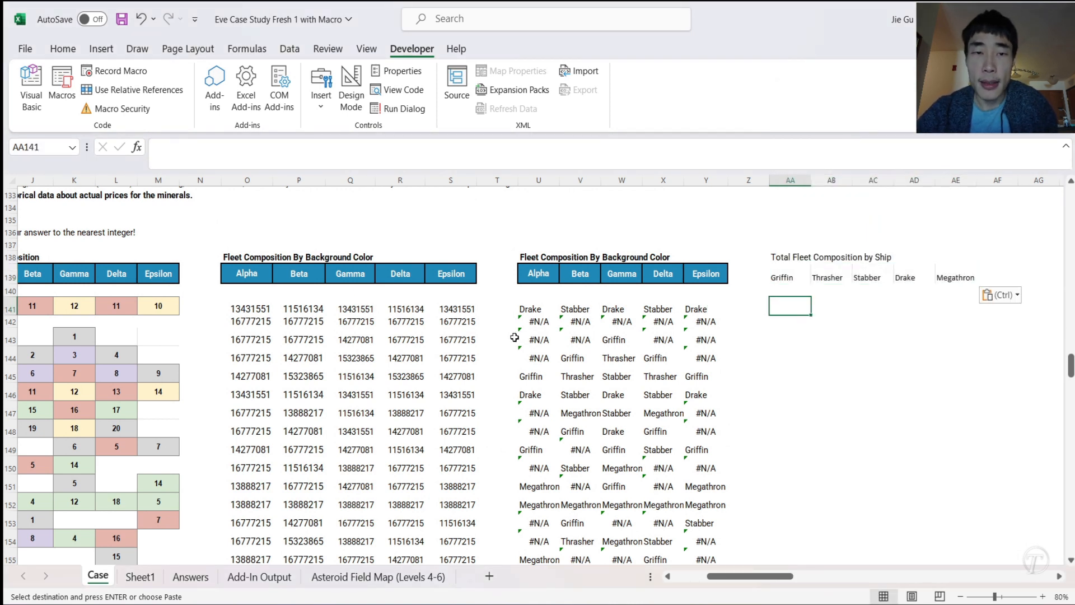
scroll(824, 306, left, 2)
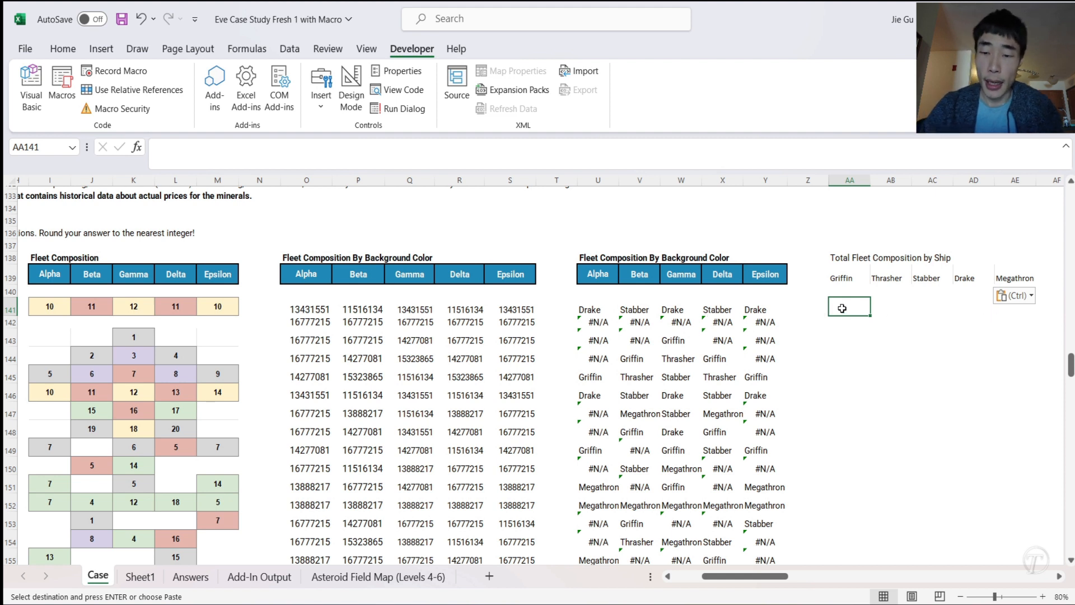
text(=SUMIF)
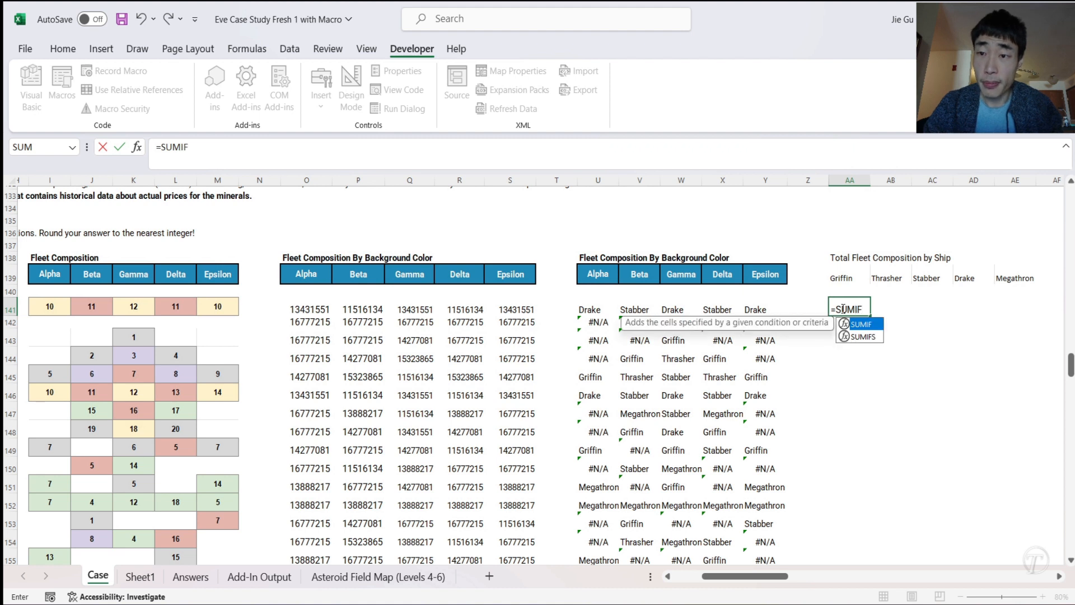
text(()
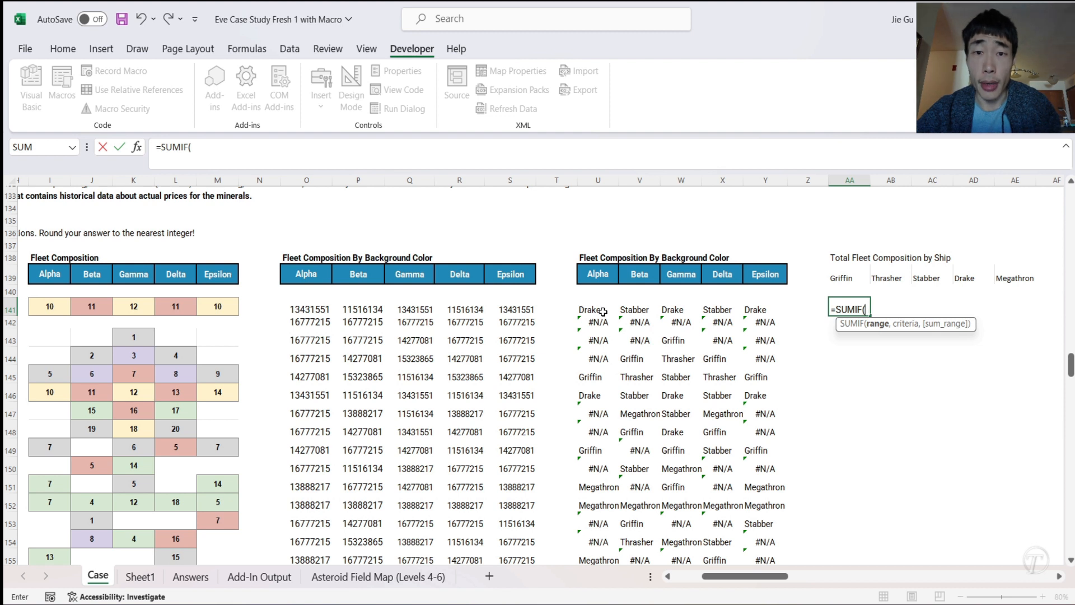
drag(591, 310, 757, 309)
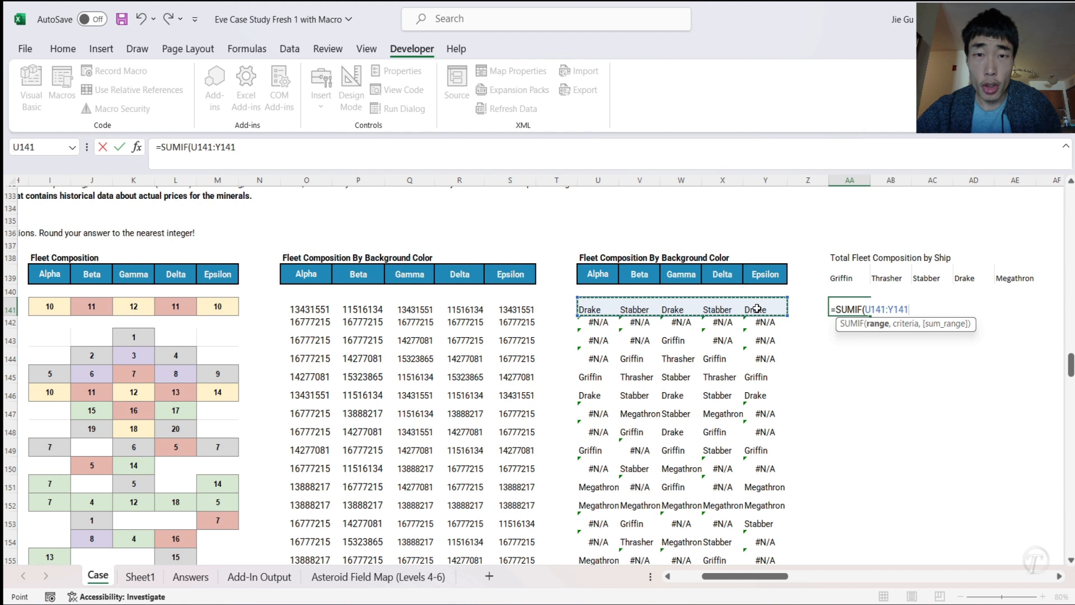
text(,)
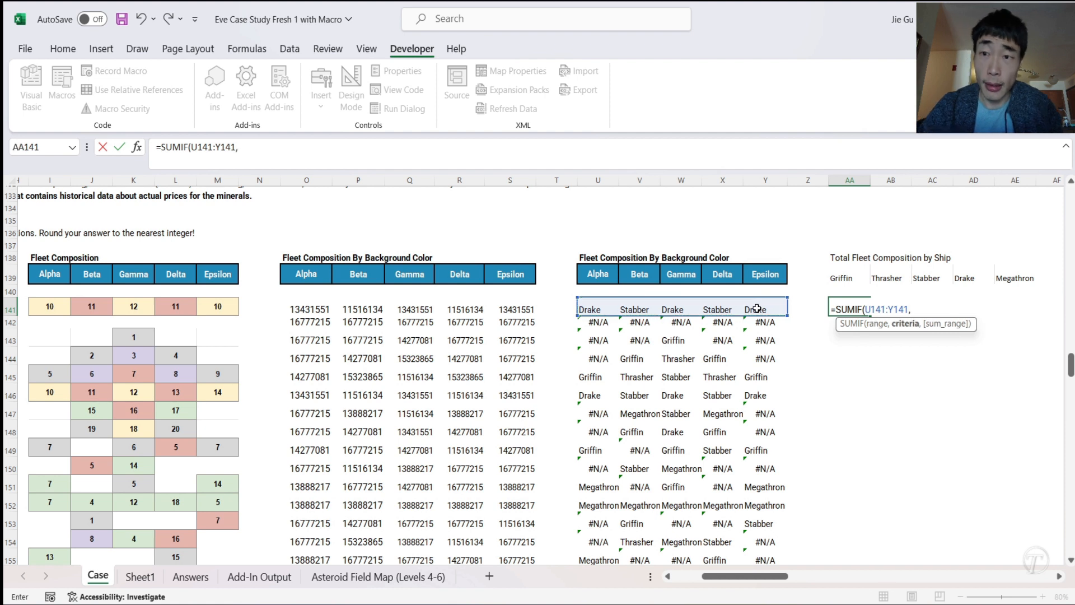
click(849, 280)
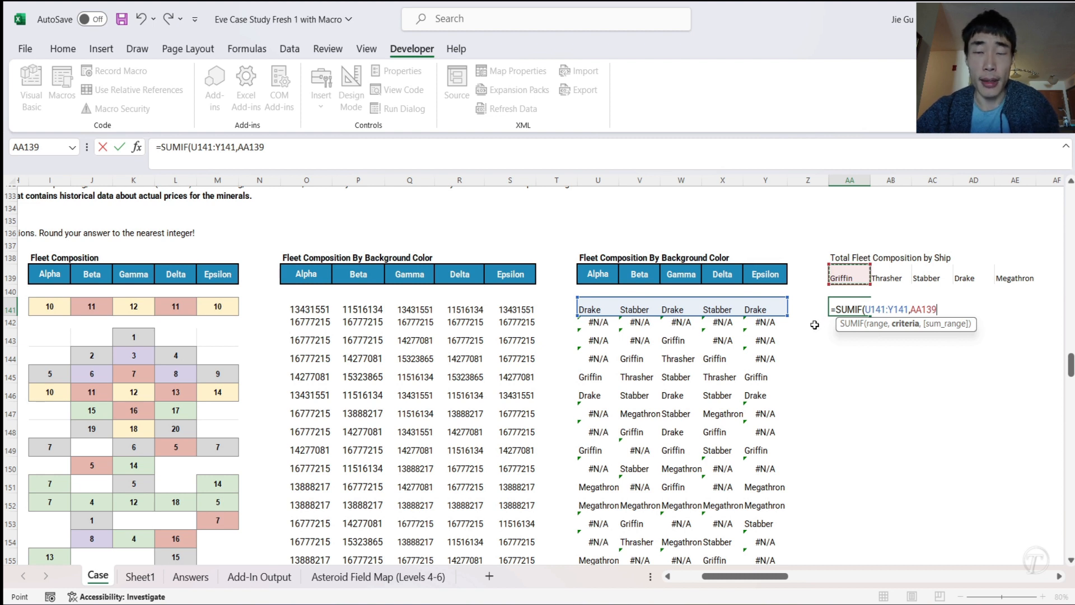
text(,)
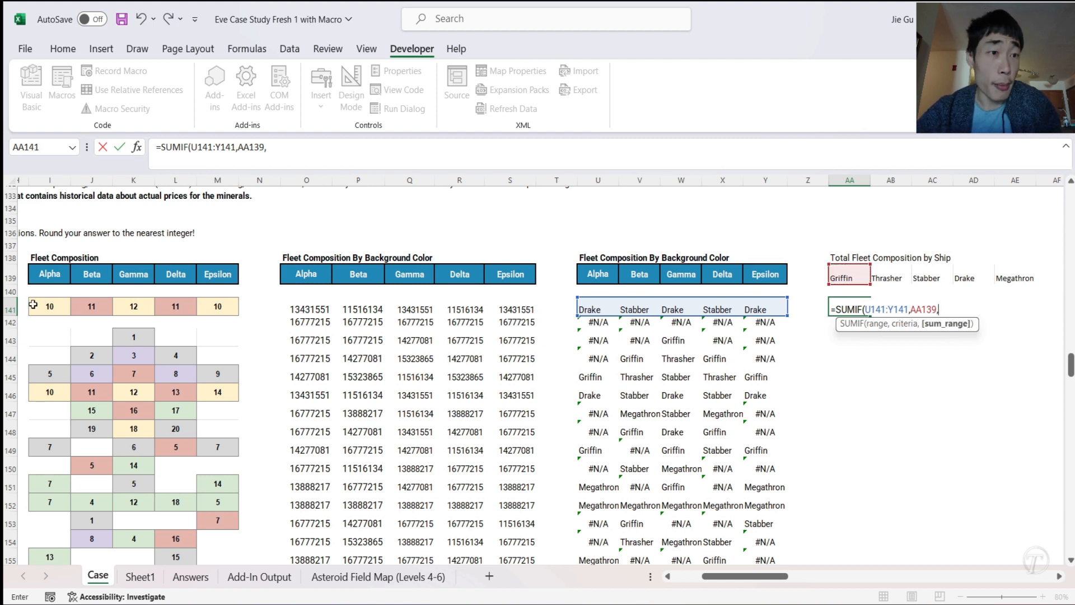
drag(37, 304, 233, 308)
click(336, 163)
text())
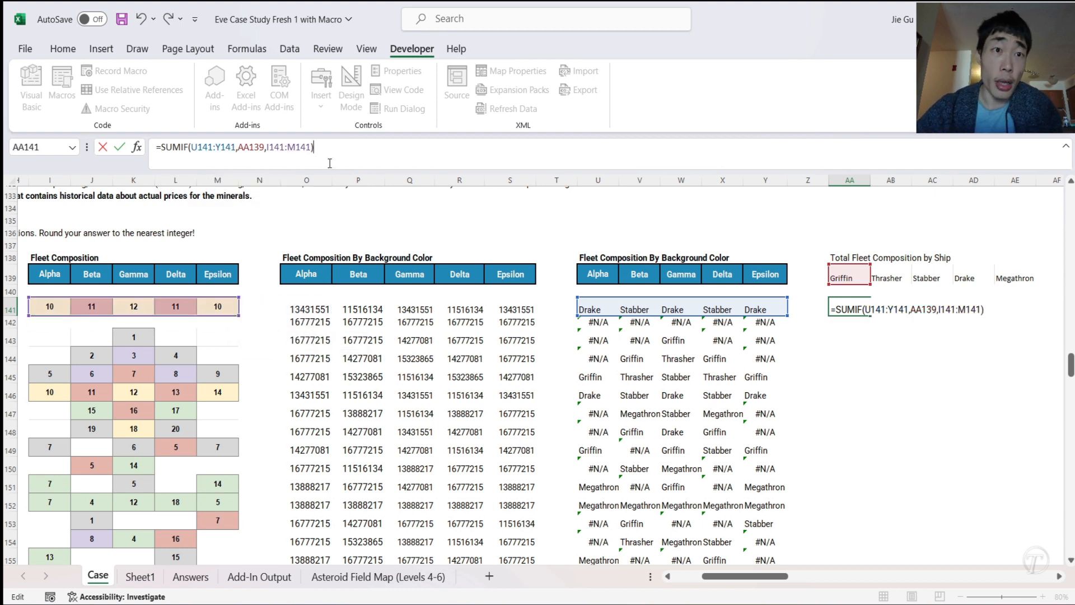
- Lock the range columns and the header row, entering the formula as =SUMIF($U141:$Y141,AA$139,$I141:$M141)
click(268, 147)
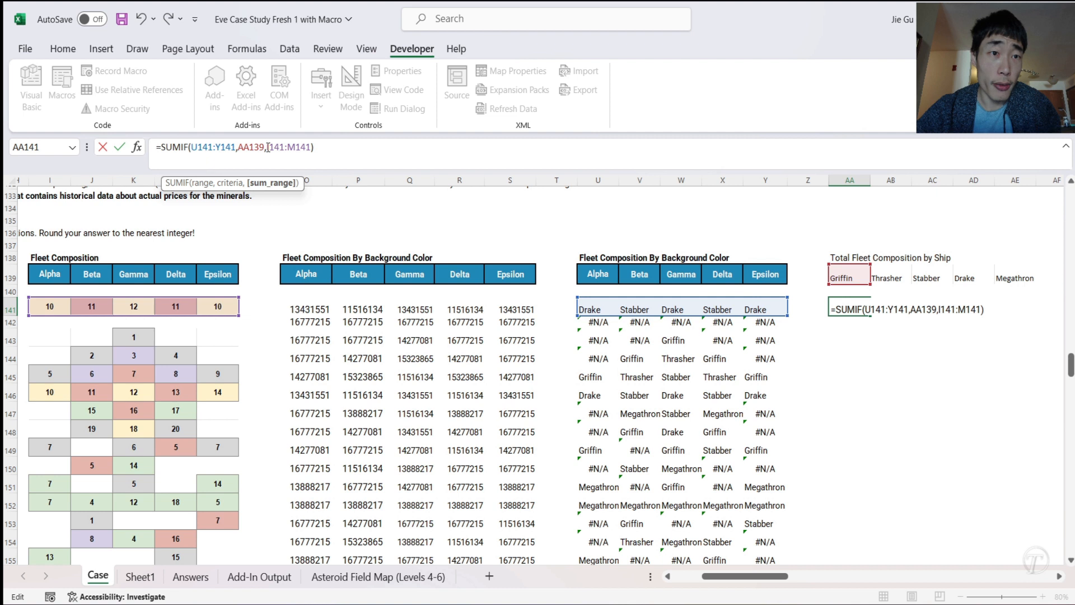
text($)
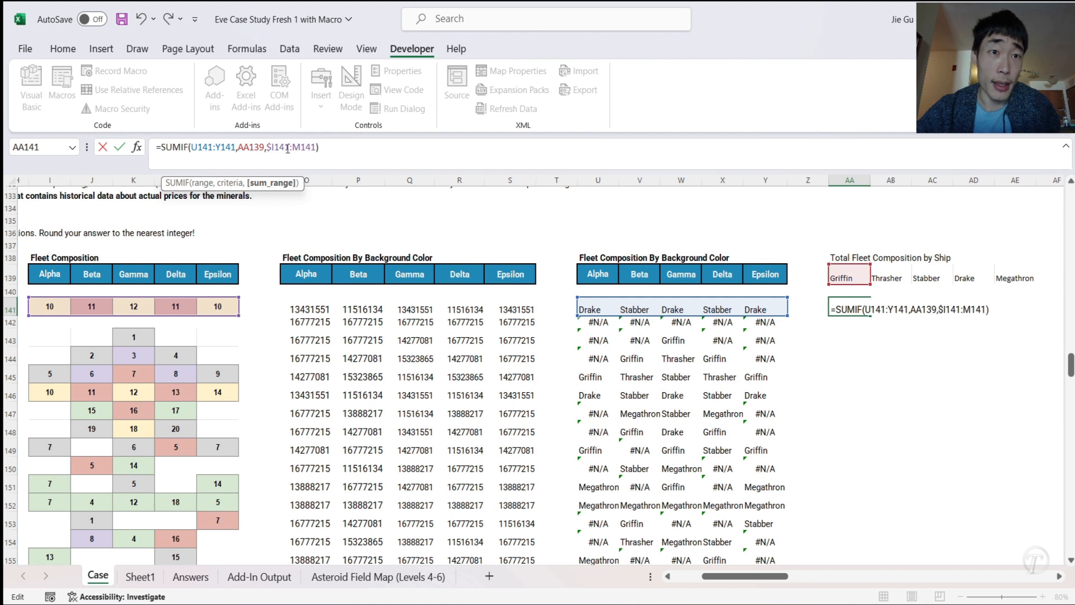
click(295, 147)
text($)
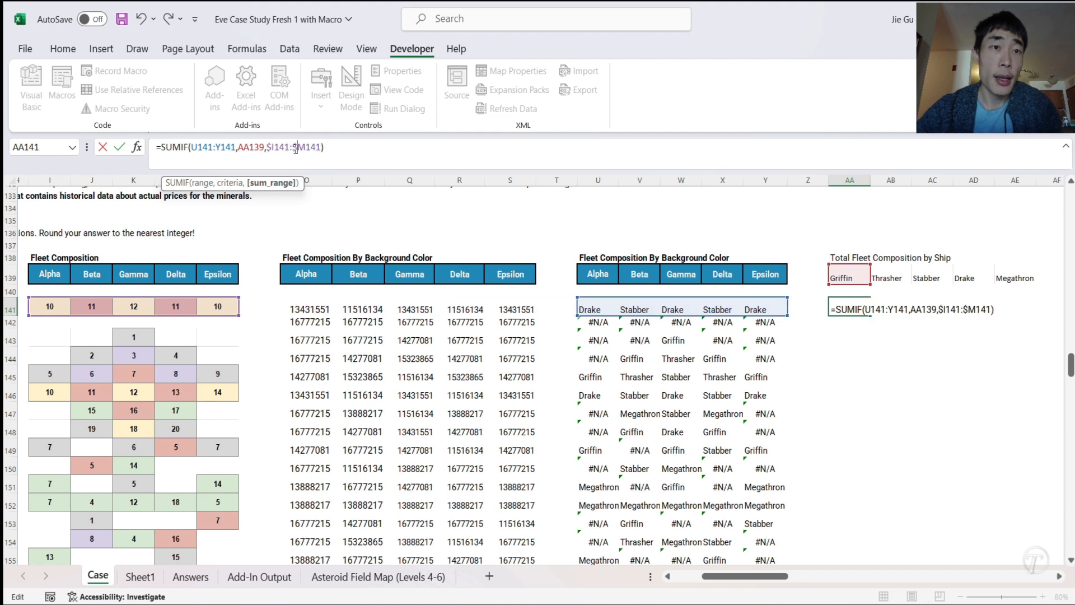
click(251, 147)
text($)
click(193, 147)
text($)
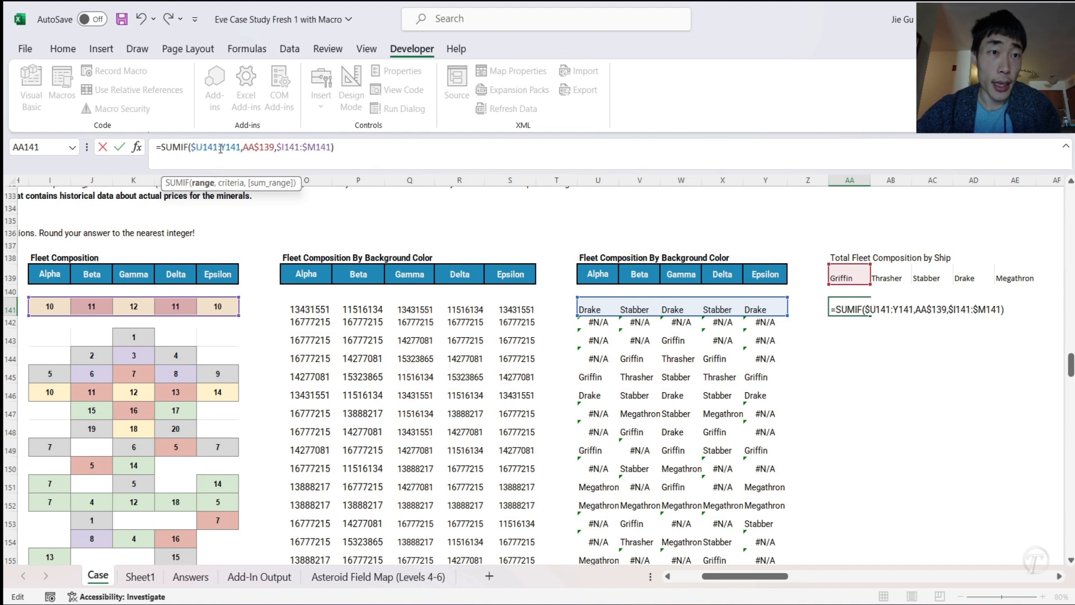
key(Return)
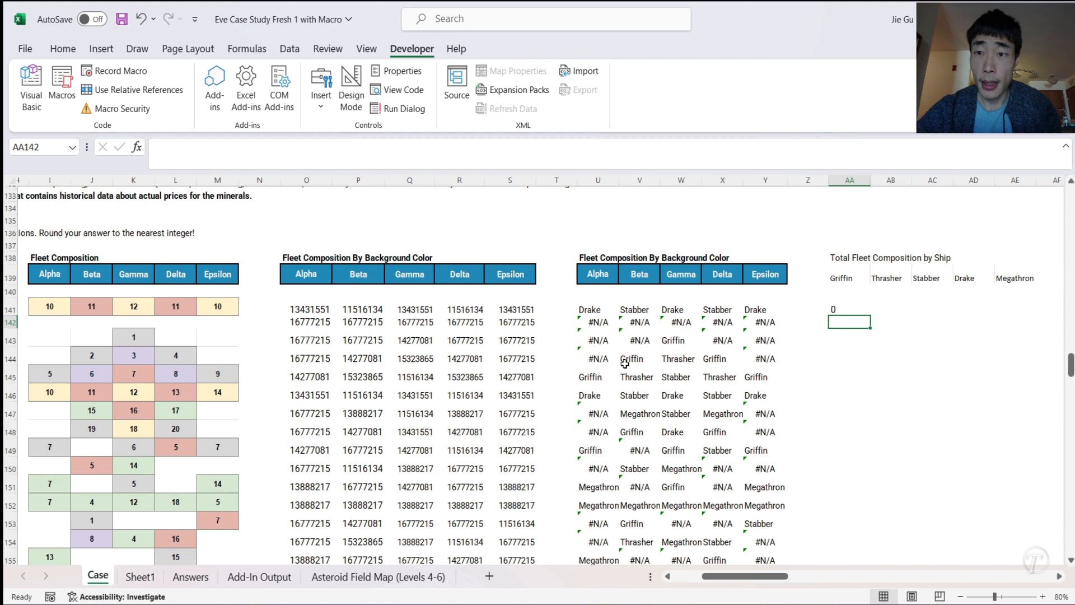
- Fill the SUMIF formula from AA141 across to AE141 and down to row 162, and check the ship totals
click(852, 306)
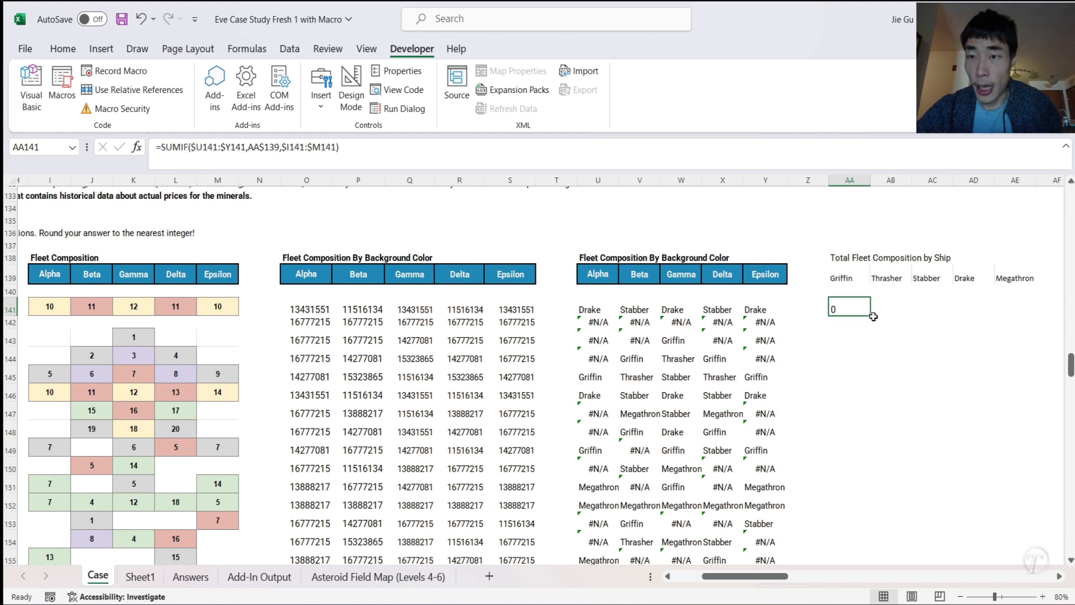
drag(868, 315, 1036, 314)
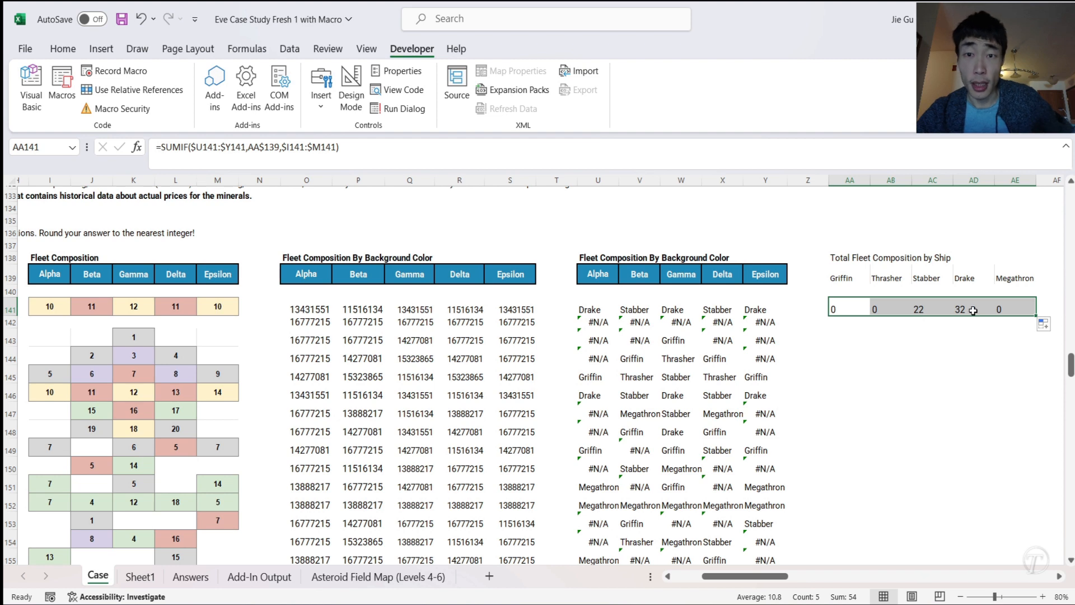
drag(1036, 316, 1014, 407)
scroll(896, 354, up, 3)
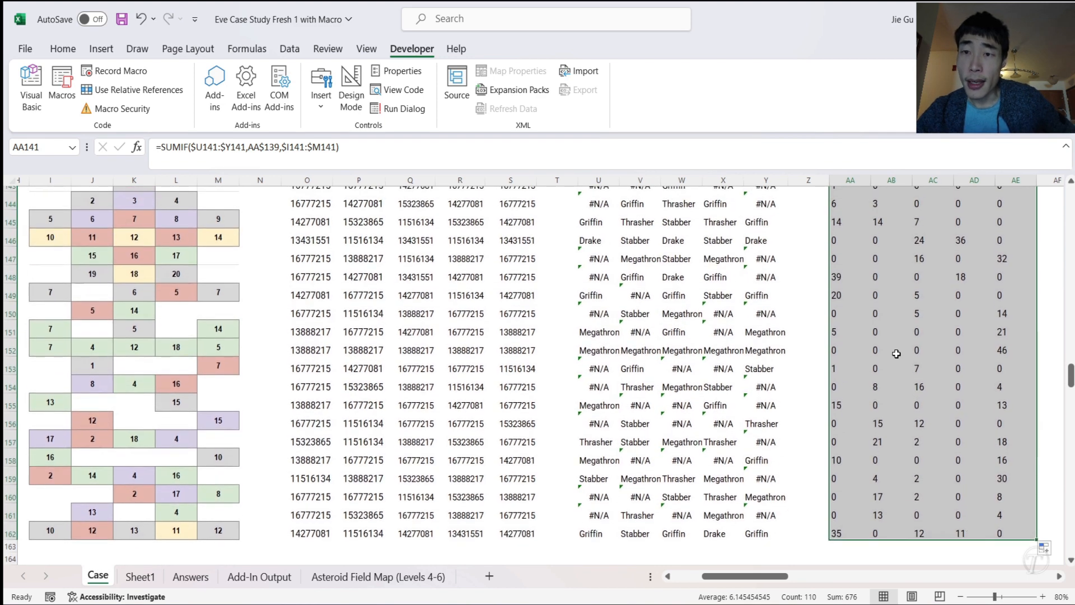
scroll(896, 354, up, 4)
scroll(875, 384, down, 2)
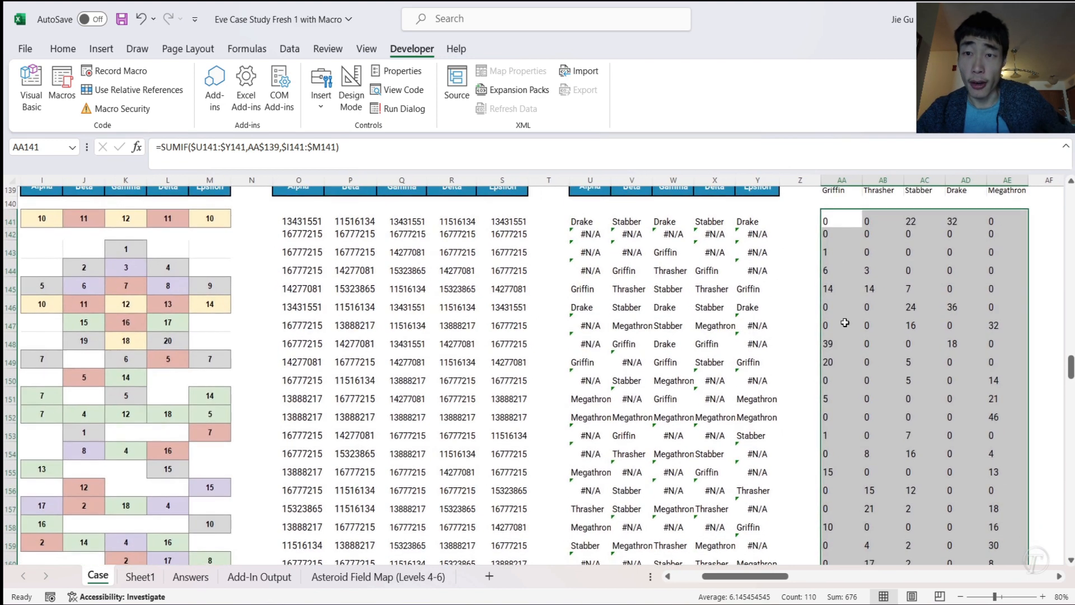
click(823, 257)
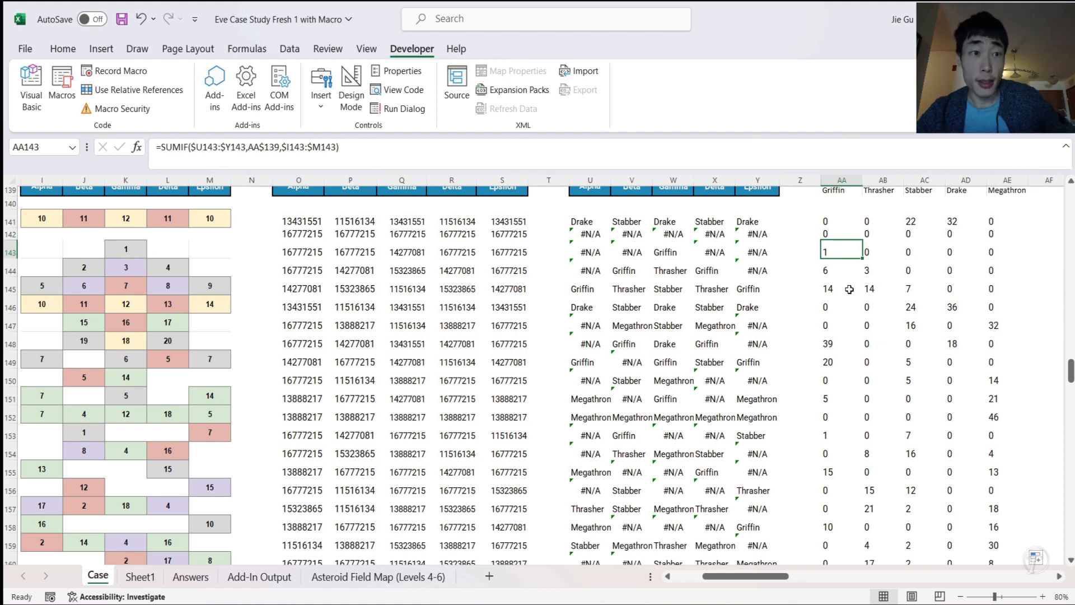
scroll(643, 326, up, 1)
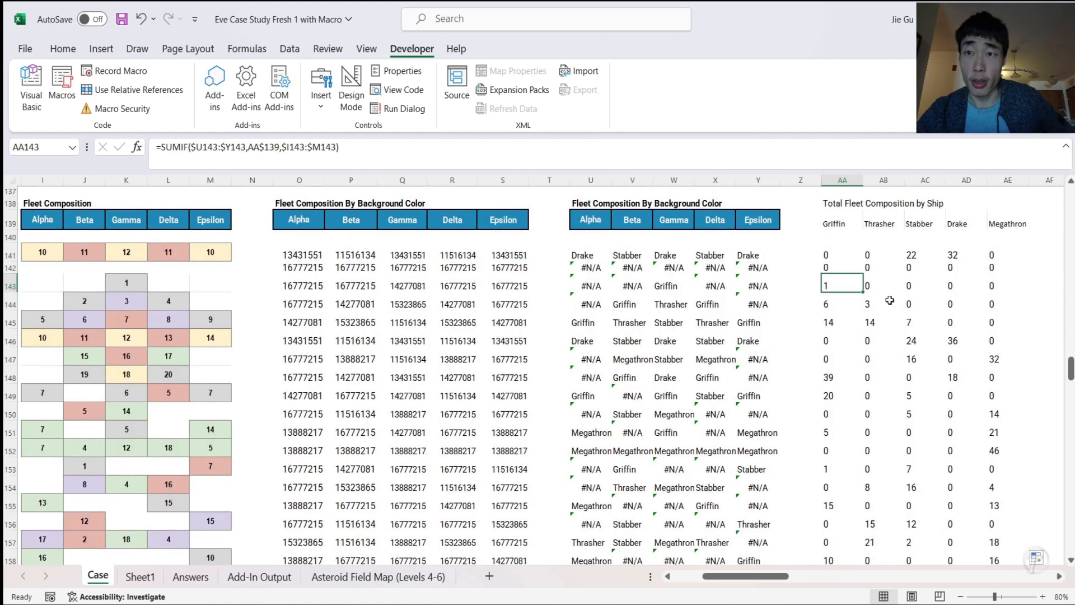
- Enter the heading "Total Minerals to build ships" in AG138
scroll(910, 302, right, 3)
scroll(911, 303, up, 1)
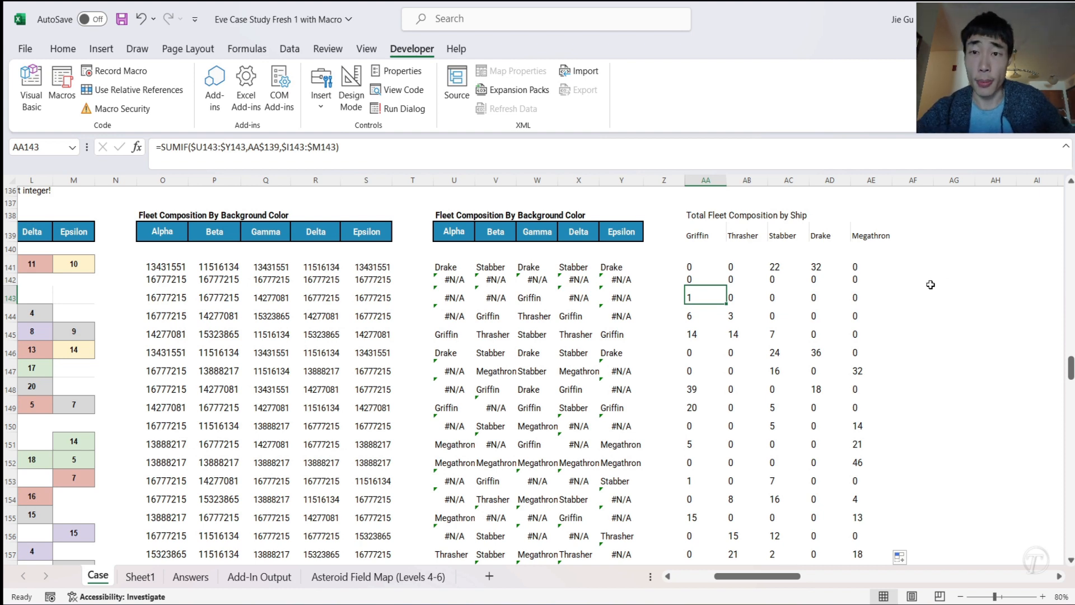
scroll(882, 286, up, 1)
click(931, 249)
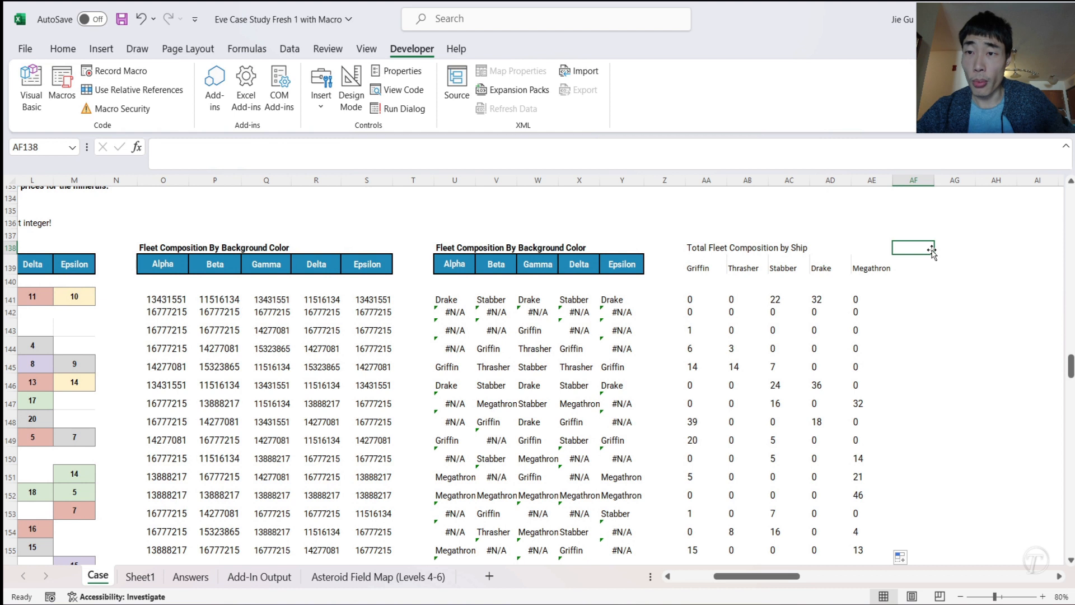
click(958, 249)
text(Tota)
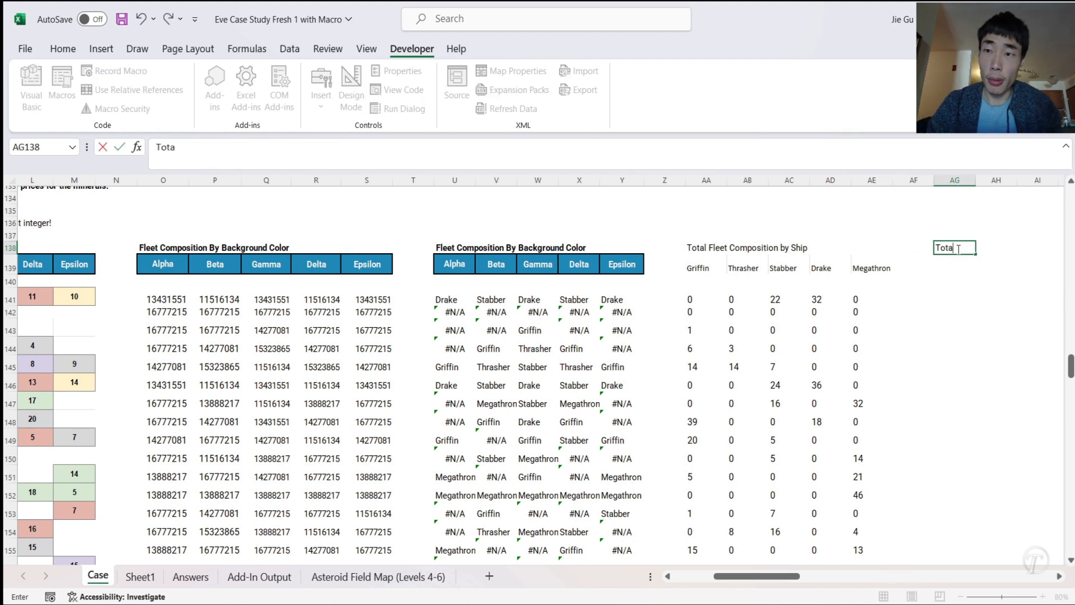
text(l Minera)
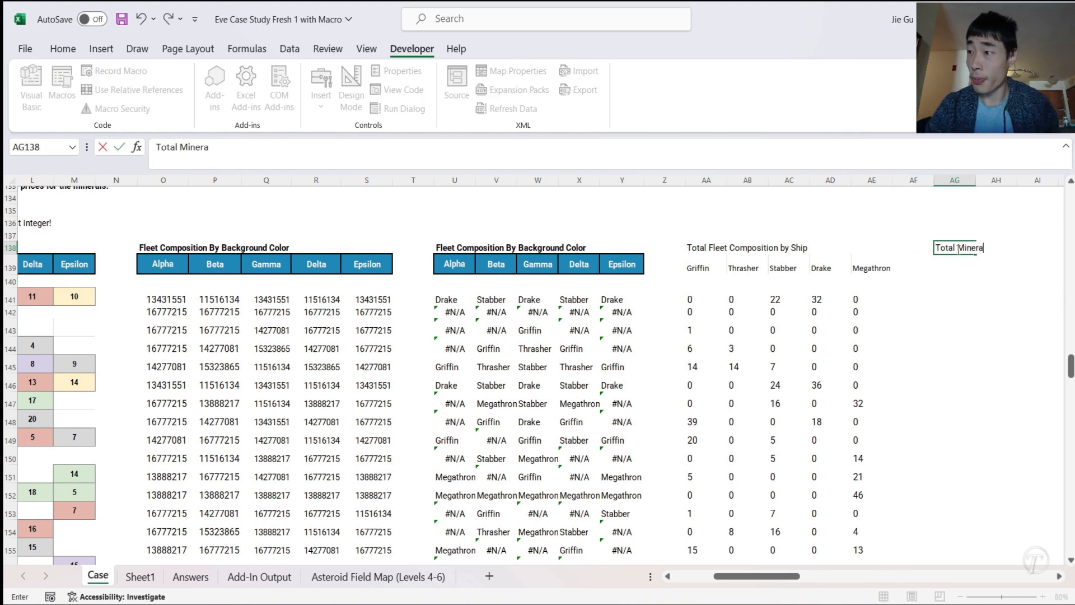
text(ls to buil)
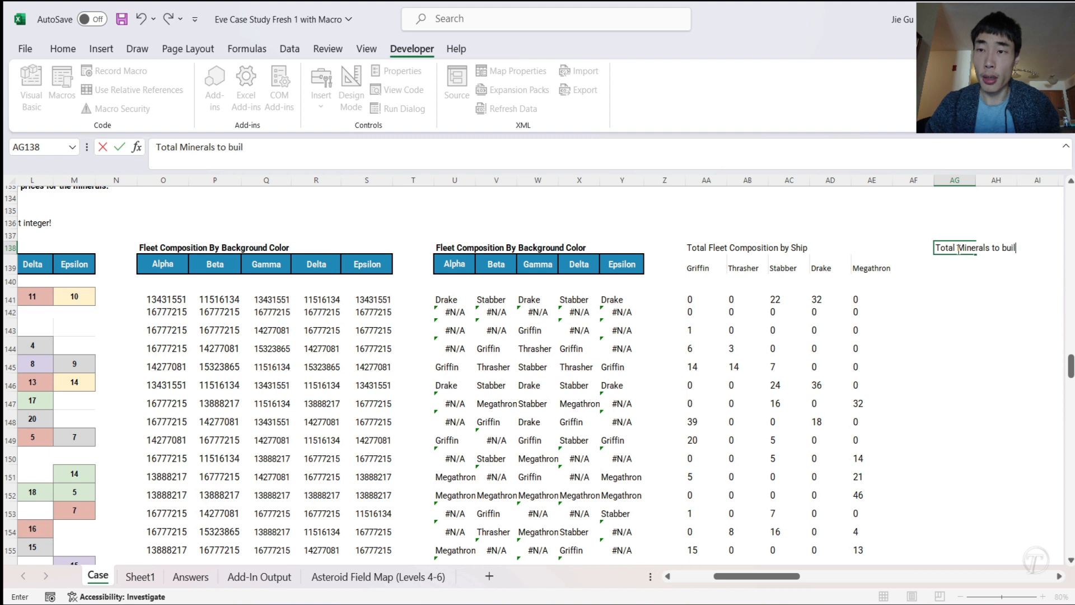
text(d ships)
key(Return)
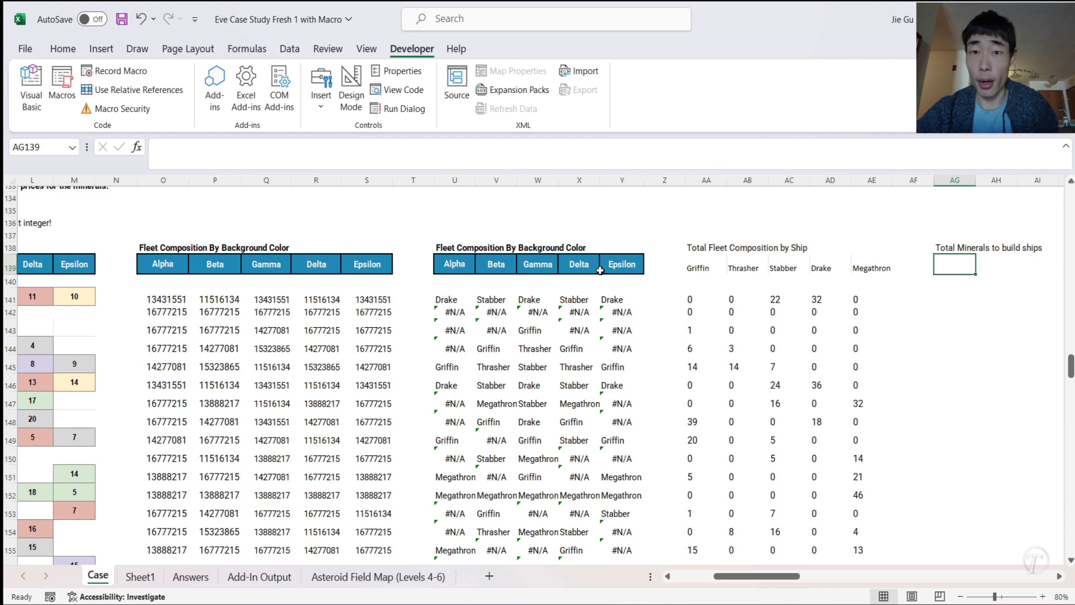
- Copy the mineral headers Tritanium through Megacyte from Sheet1 B1:H1 and paste them as values into the Case sheet at AG139
scroll(156, 356, left, 5)
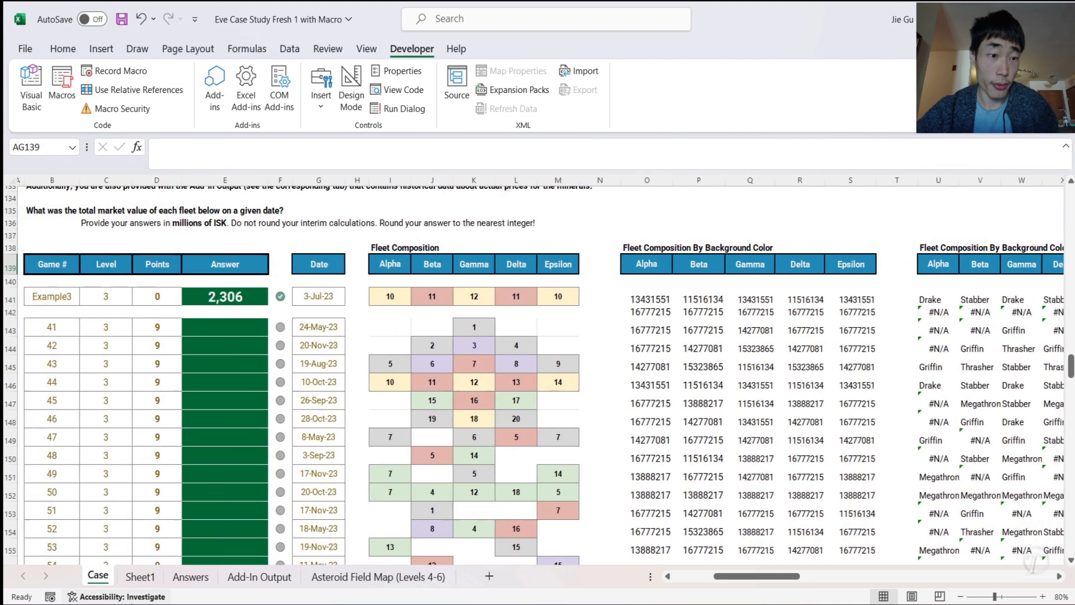
key(ctrl+Page_Down)
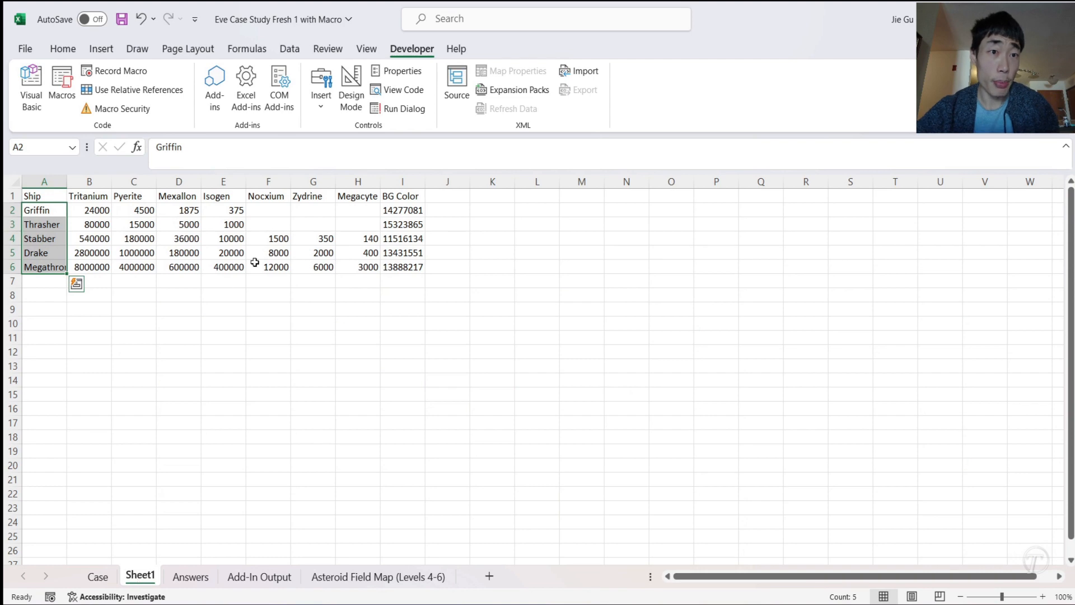
drag(91, 196, 367, 197)
key(ctrl+c)
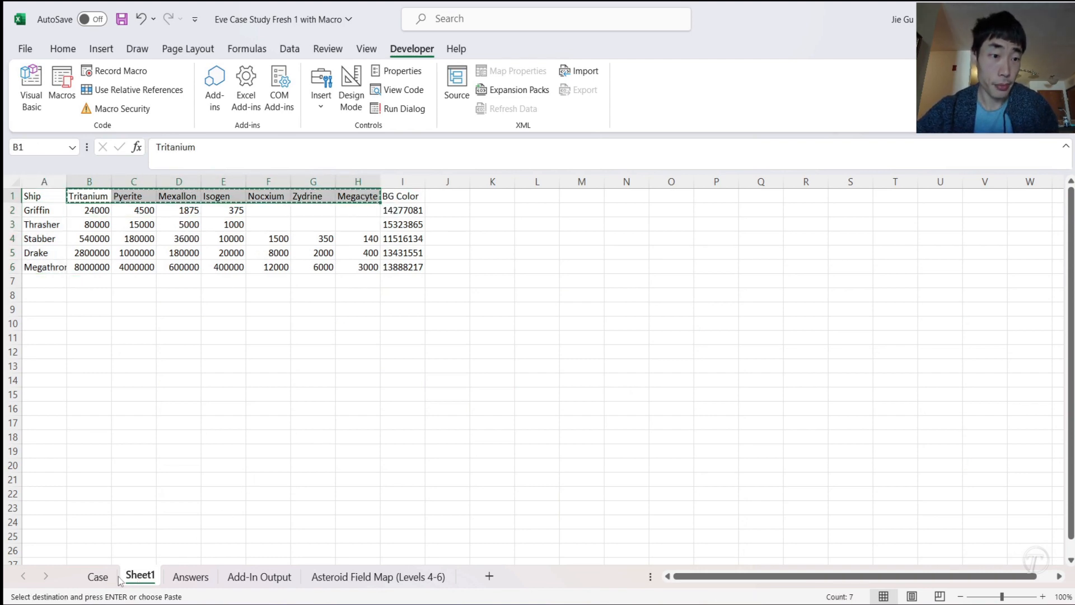
click(100, 577)
scroll(945, 333, right, 10)
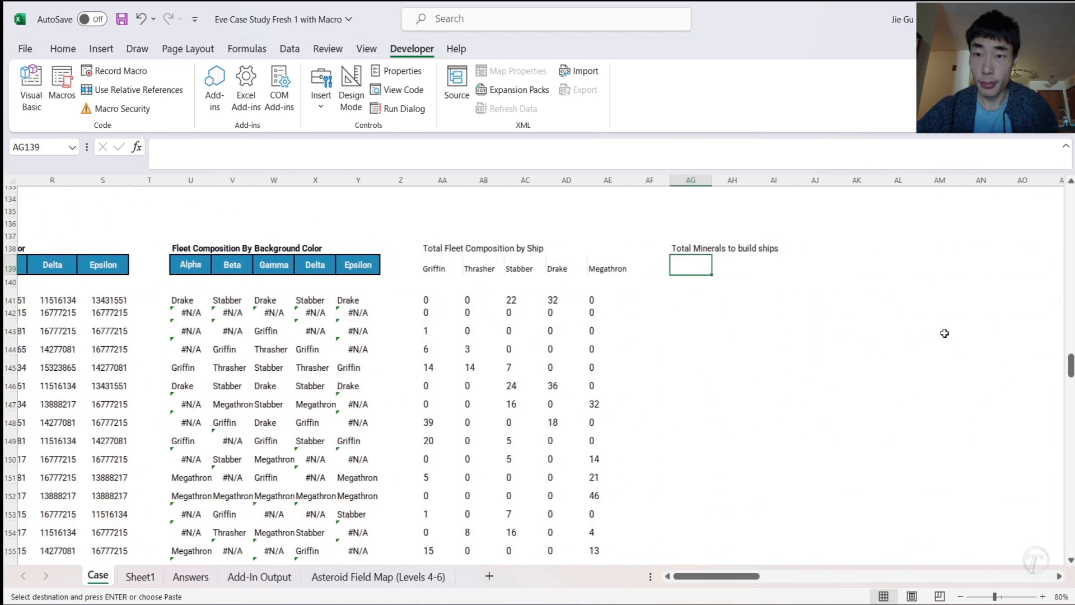
right_click(691, 265)
click(746, 231)
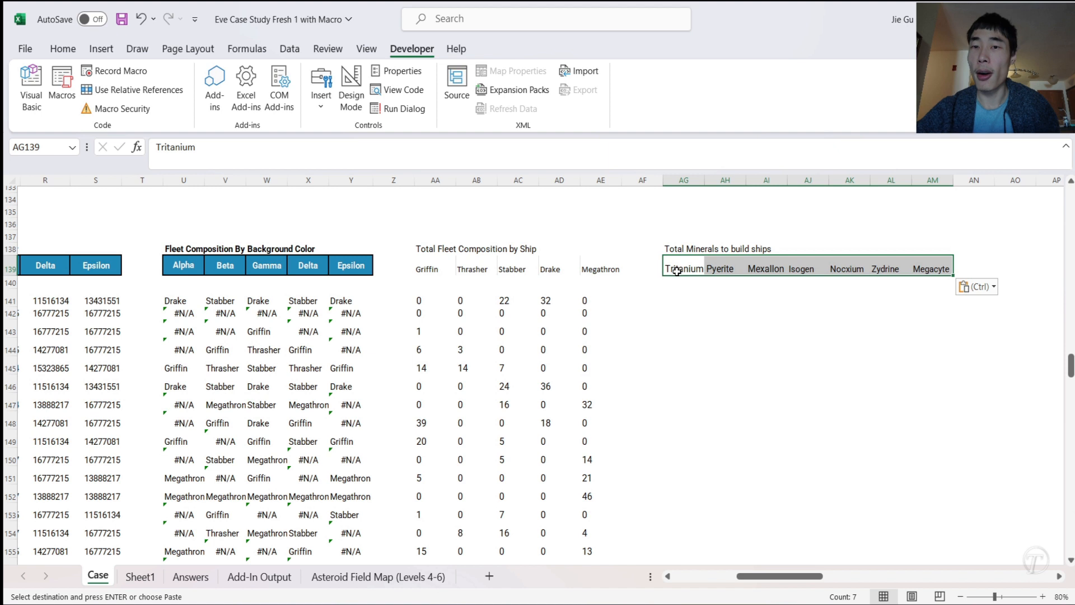
- Start a SUMPRODUCT formula in AG141 that multiplies ship counts AA141:AE141 by the Tritanium requirements in Sheet1!B2:B6
click(681, 293)
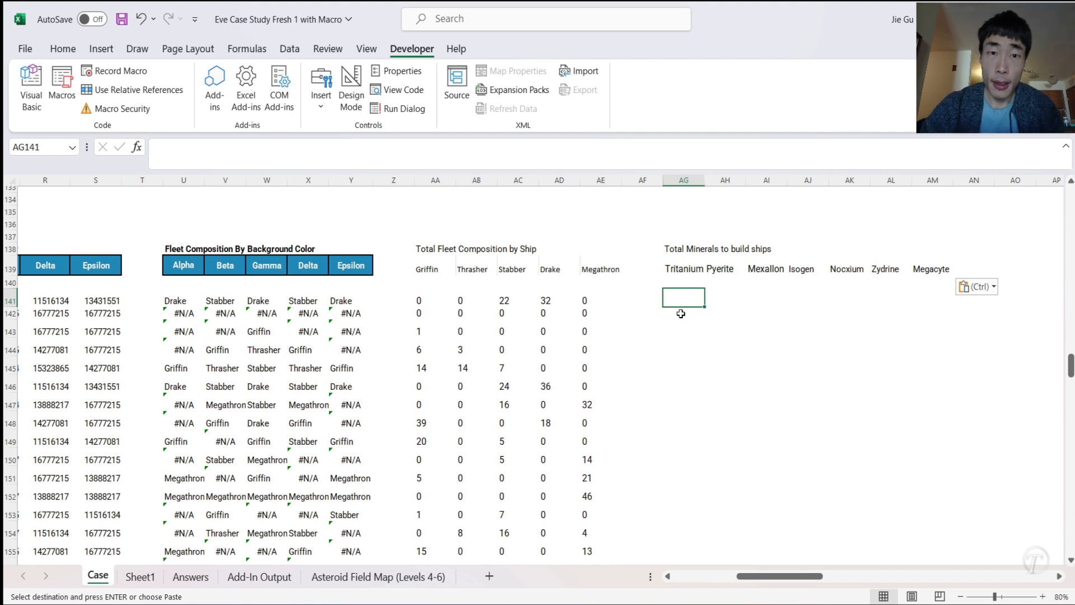
text(=)
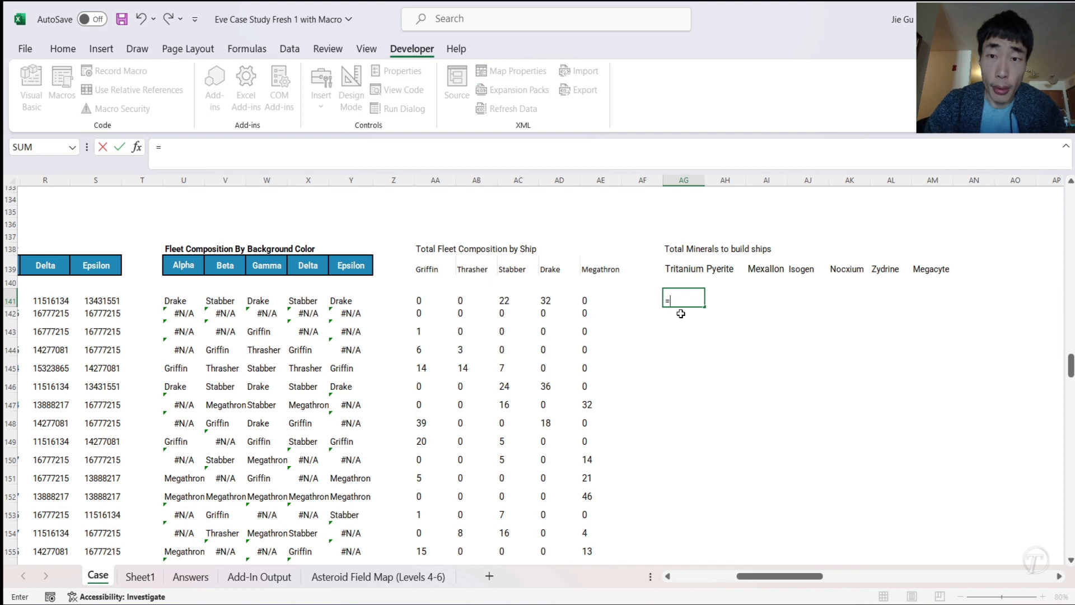
text(SUMP)
key(Tab)
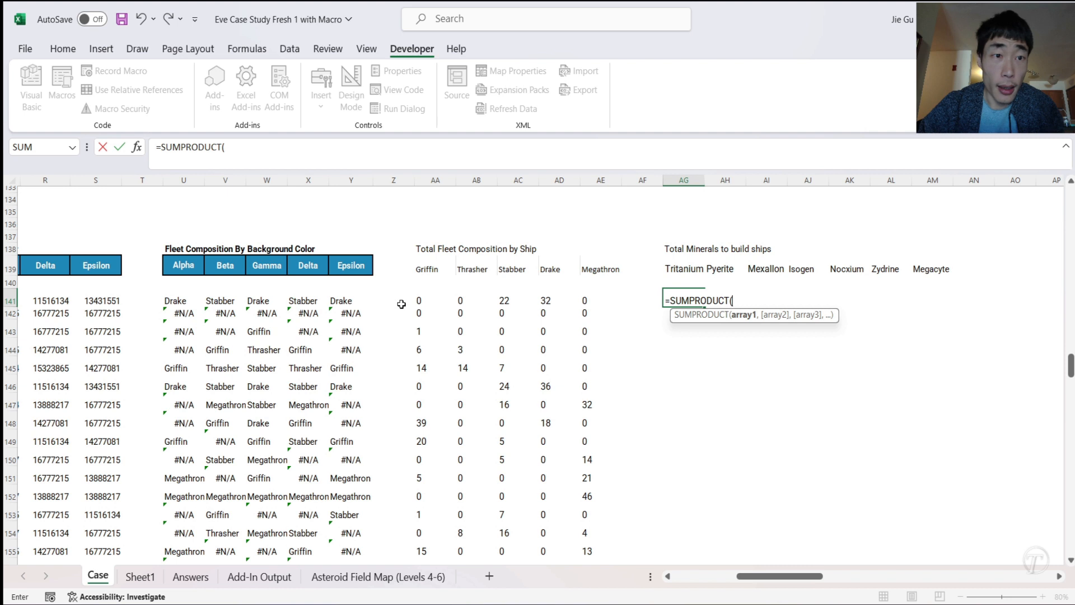
drag(419, 299, 594, 301)
text(,)
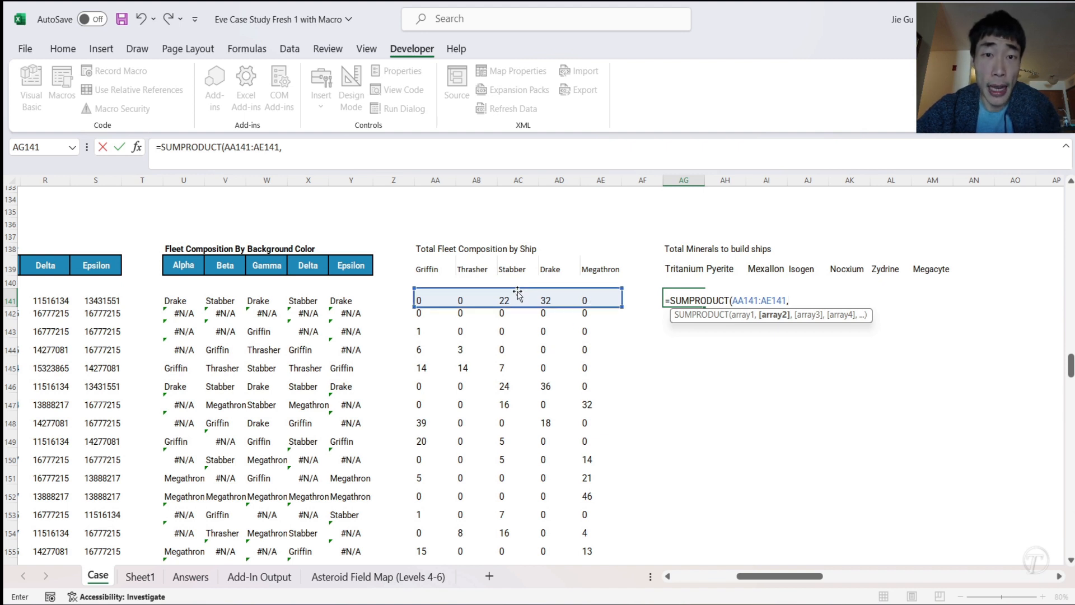
click(135, 579)
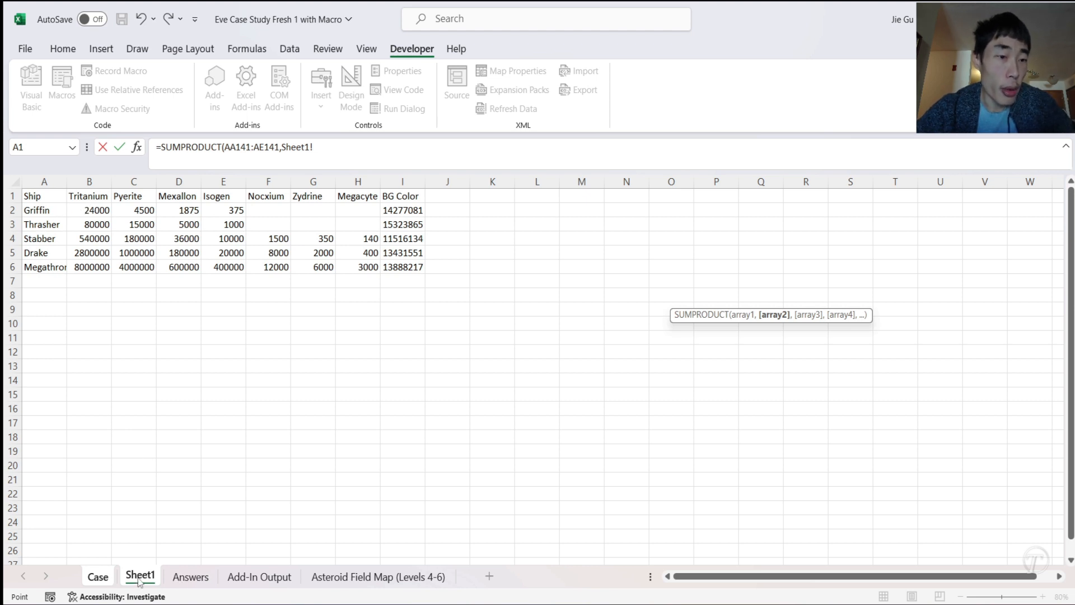
click(103, 578)
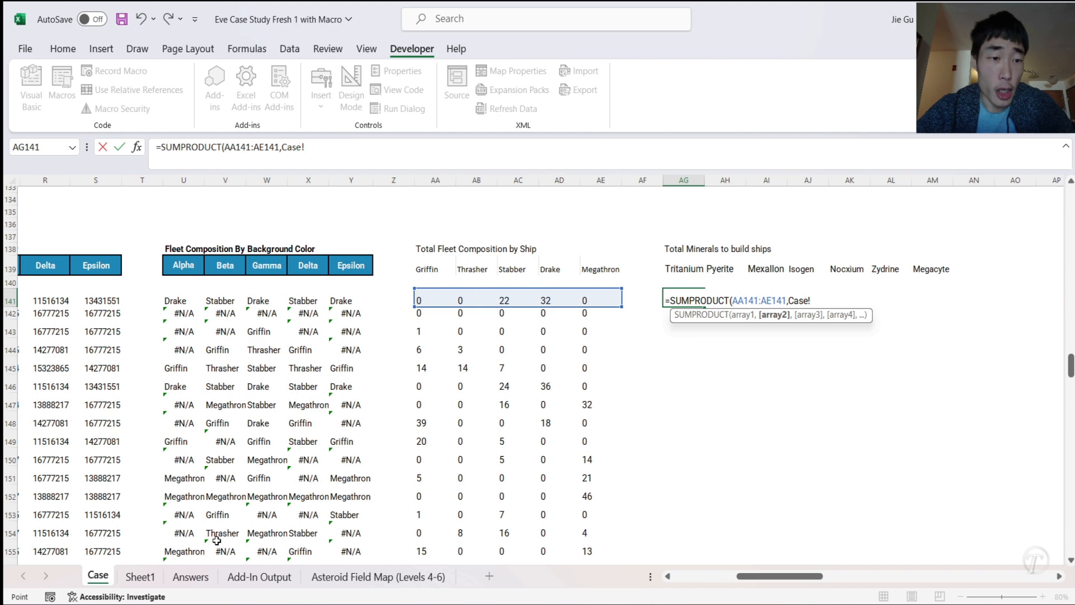
click(140, 577)
drag(88, 212, 90, 264)
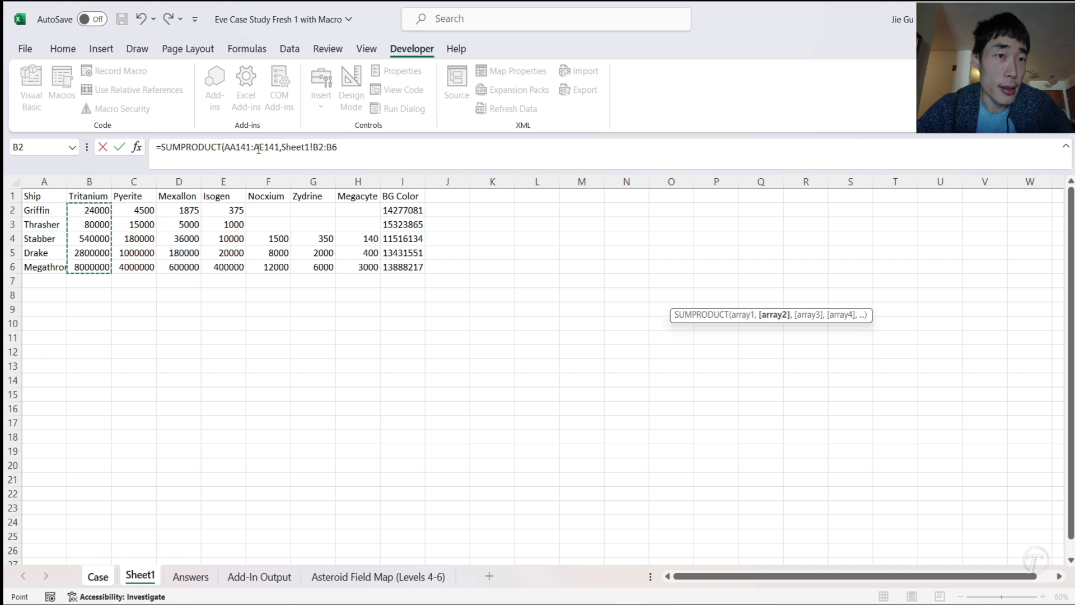
- Wrap the Sheet1 range in TRANSPOSE and enter the formula as =SUMPRODUCT(AA141:AE141,TRANSPOSE(Sheet1!B2:B6))
click(284, 147)
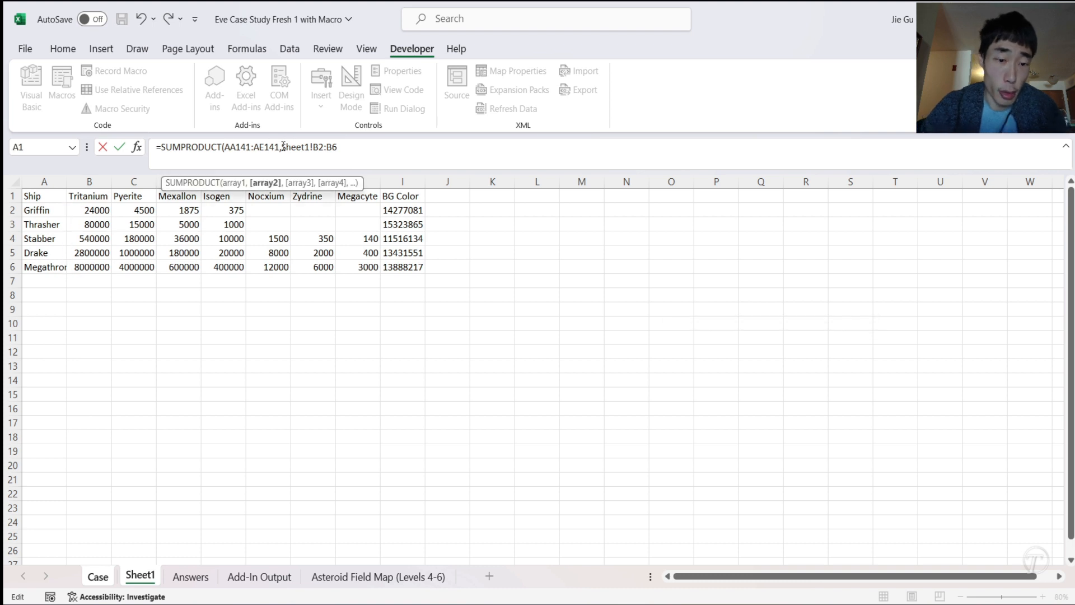
text(Trans)
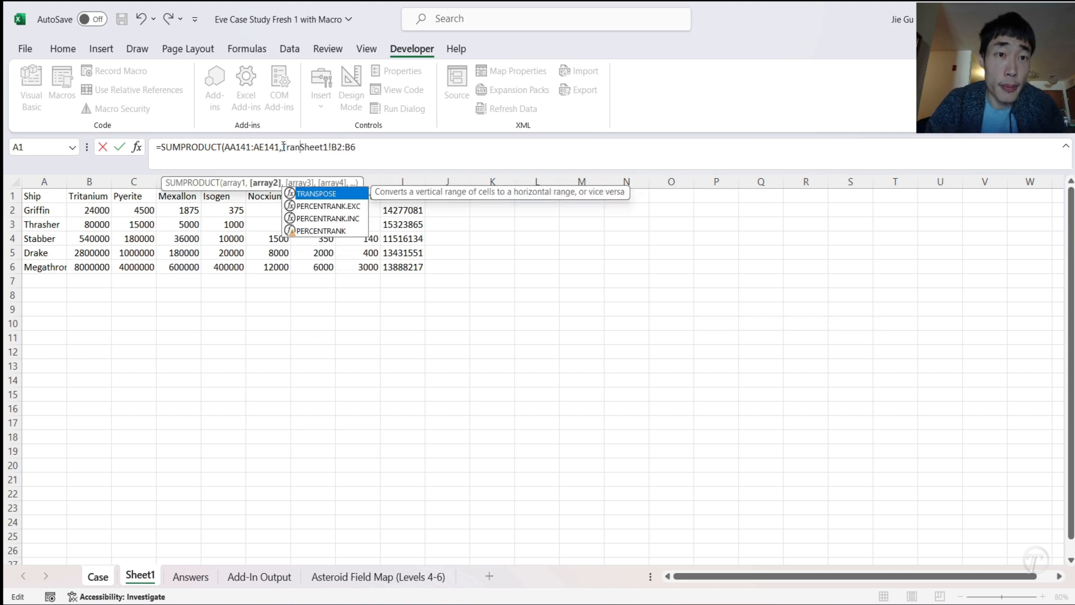
key(Tab)
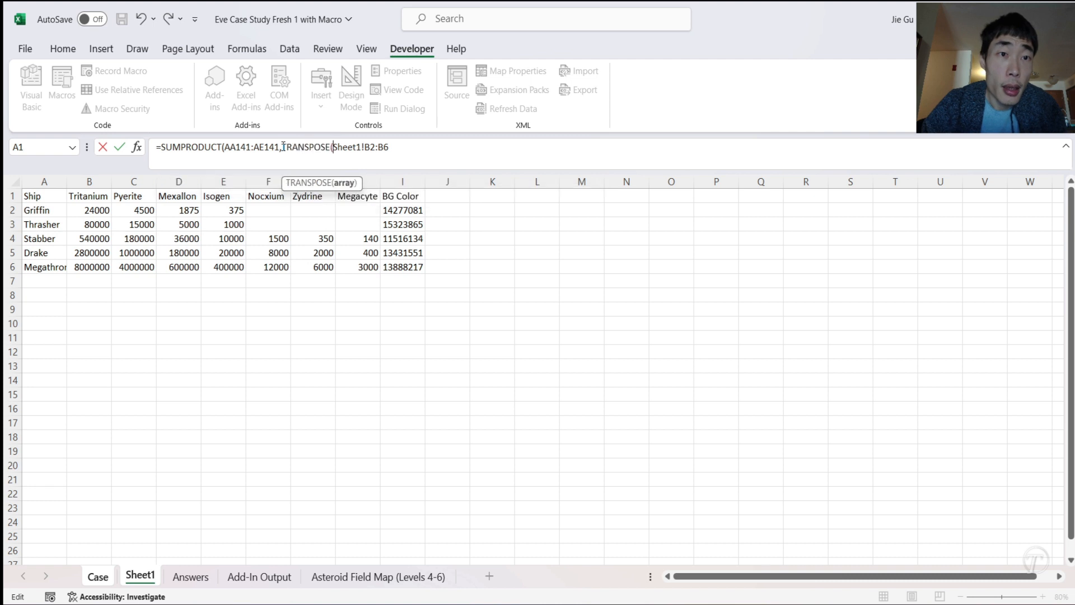
text()))
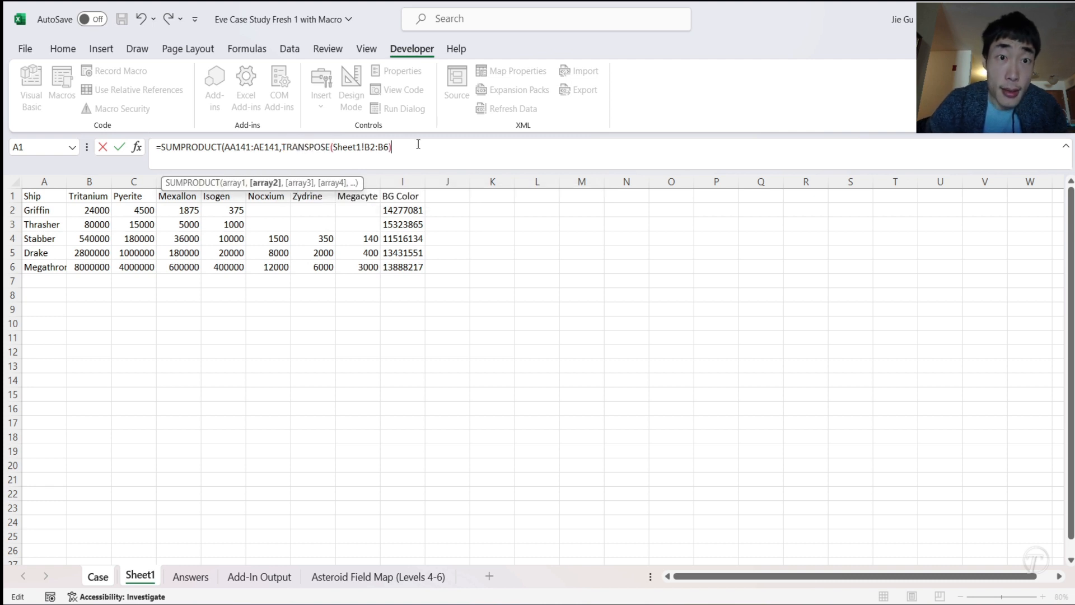
key(Return)
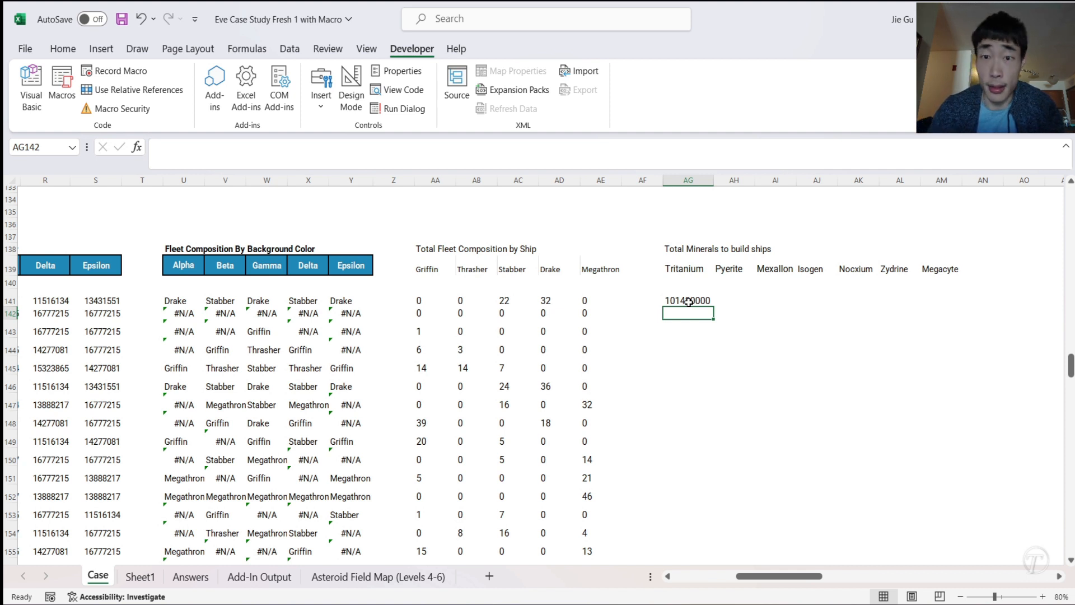
- Lock the ship columns and the Sheet1 rows in AG141, giving =SUMPRODUCT($AA141:$AE141,TRANSPOSE(Sheet1!B$2:B$6))
click(689, 302)
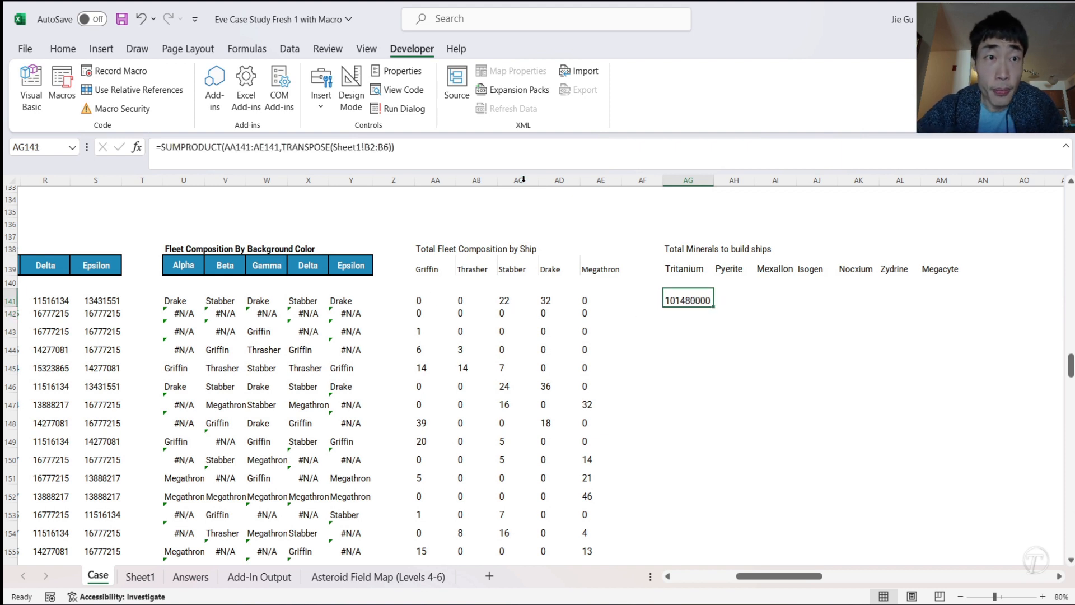
click(226, 149)
text($)
click(258, 151)
text($)
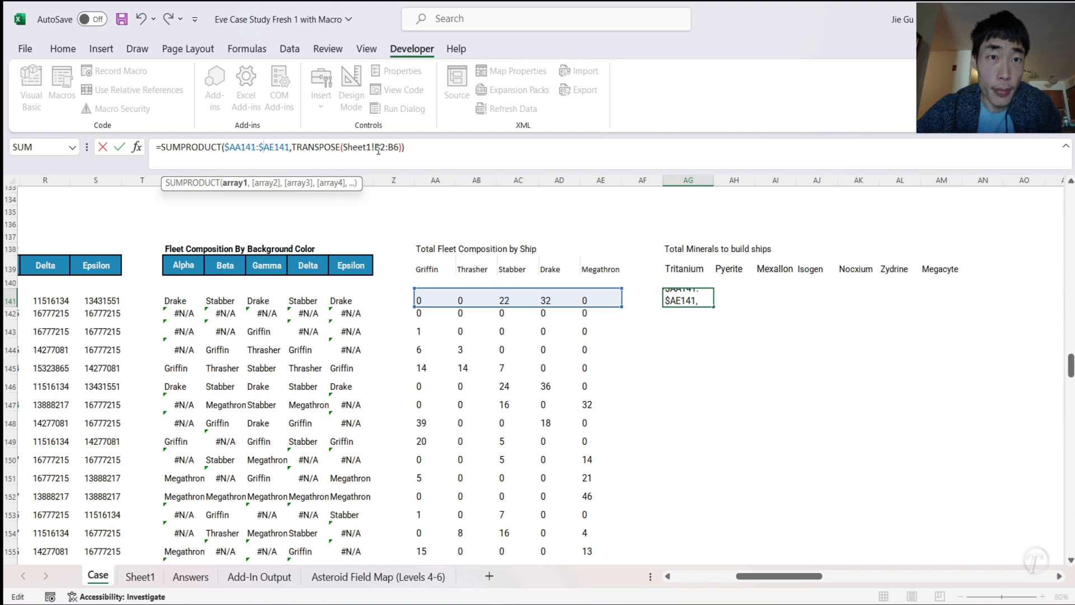
click(380, 148)
text($)
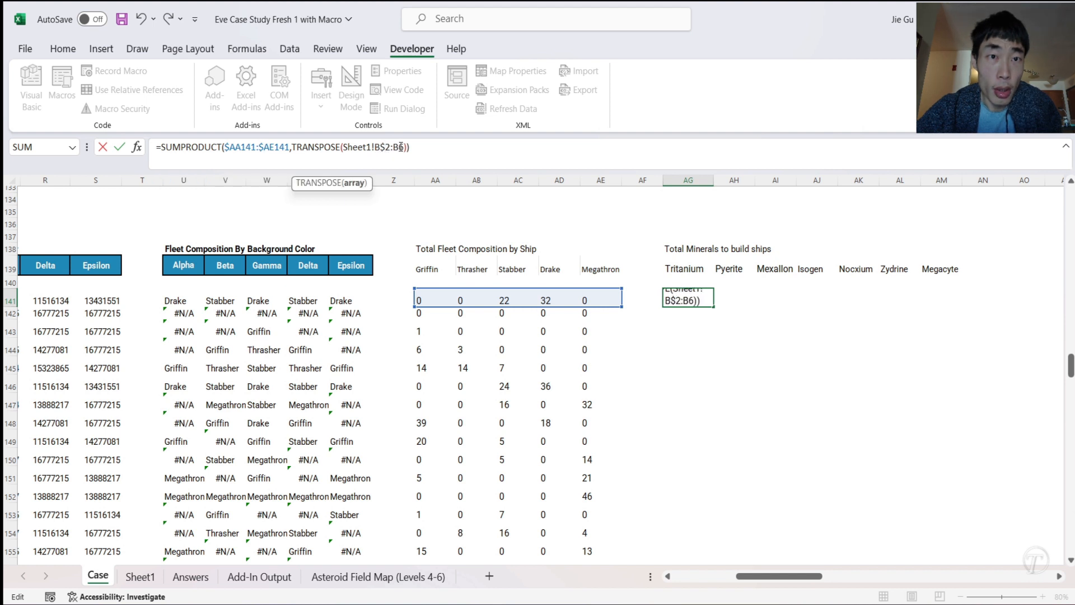
click(400, 147)
text($)
key(Return)
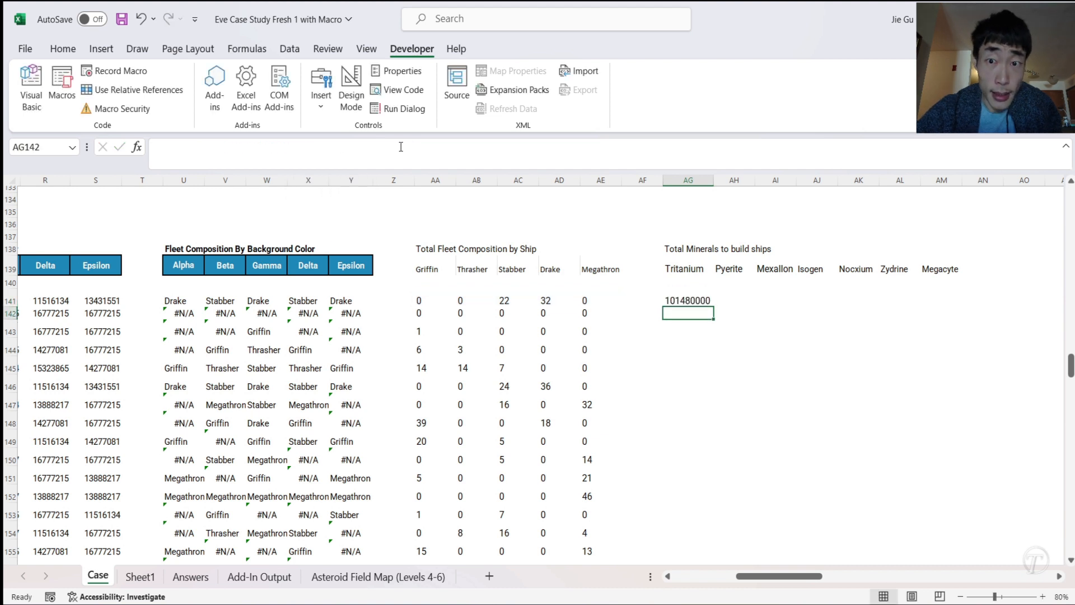
- Fill the SUMPRODUCT formula from AG141 across to AM141 and down to row 162, widening column AH to show full numbers
click(683, 299)
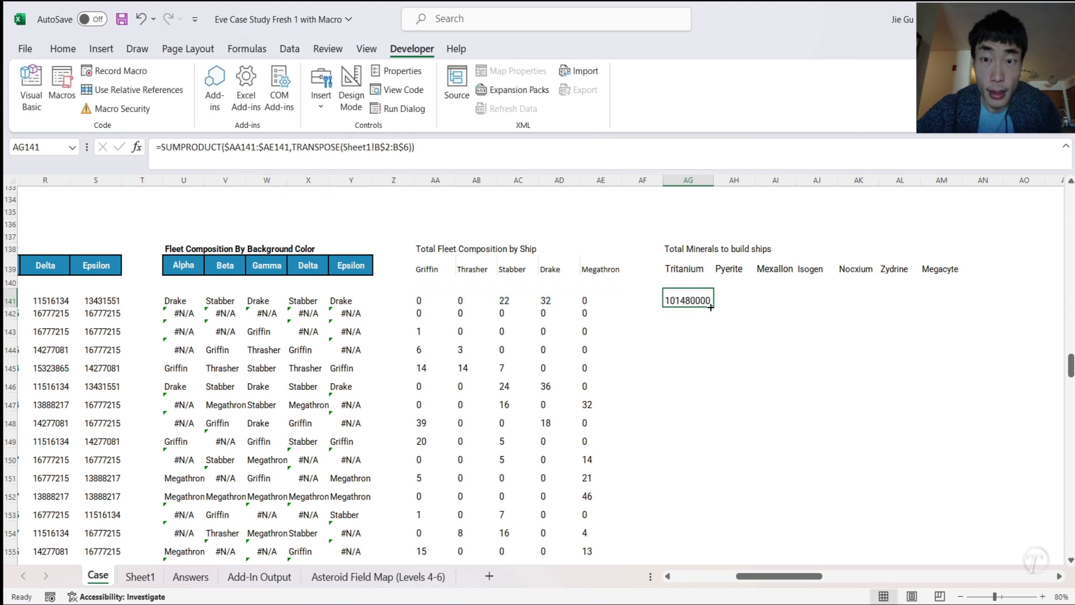
drag(715, 308, 954, 307)
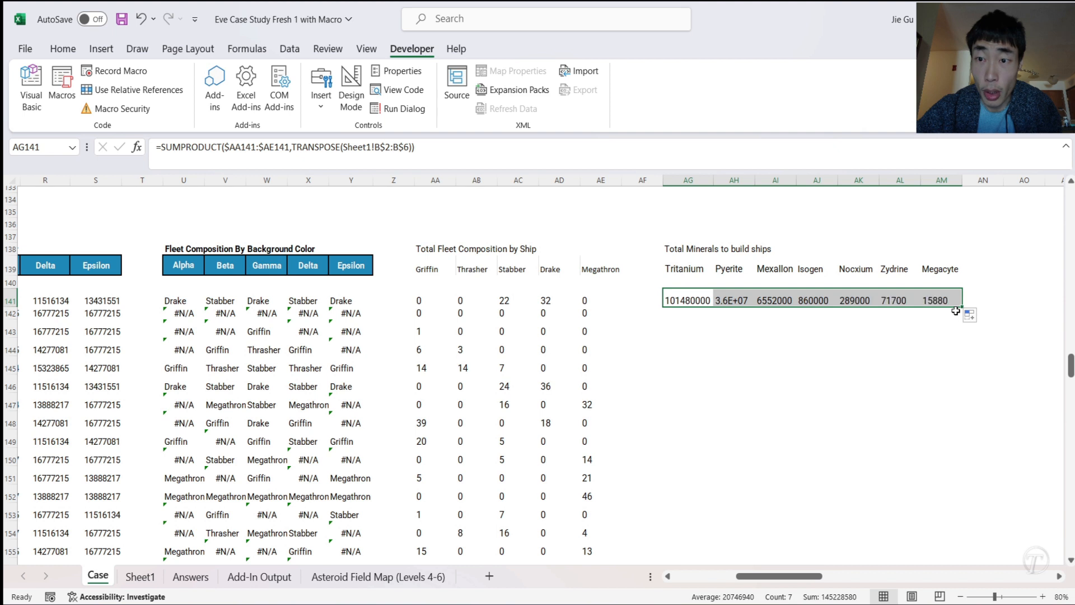
drag(755, 180, 760, 181)
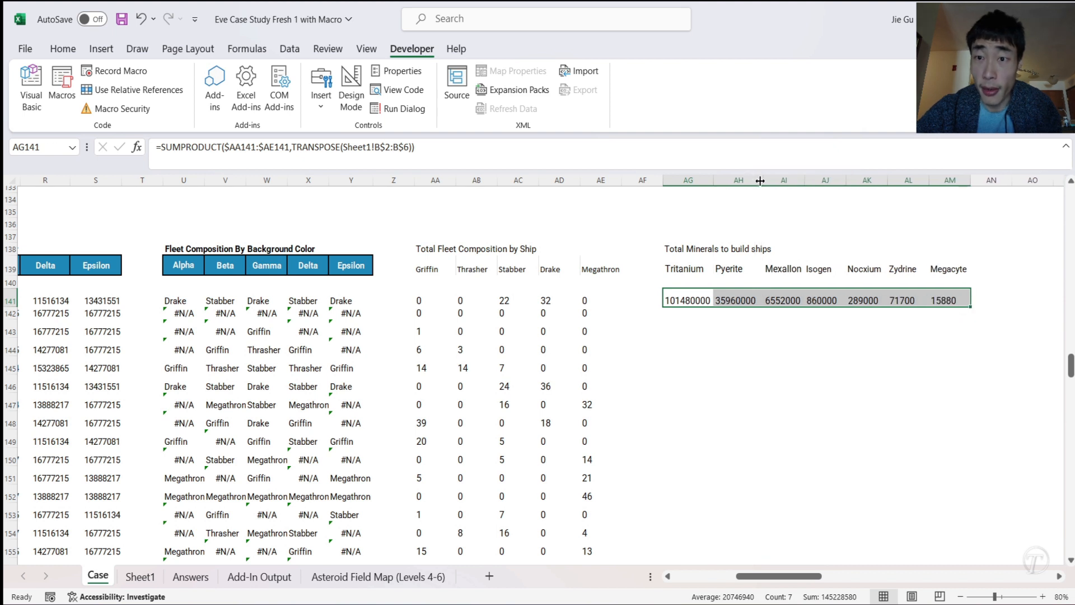
click(762, 297)
drag(692, 297, 955, 261)
scroll(752, 313, up, 8)
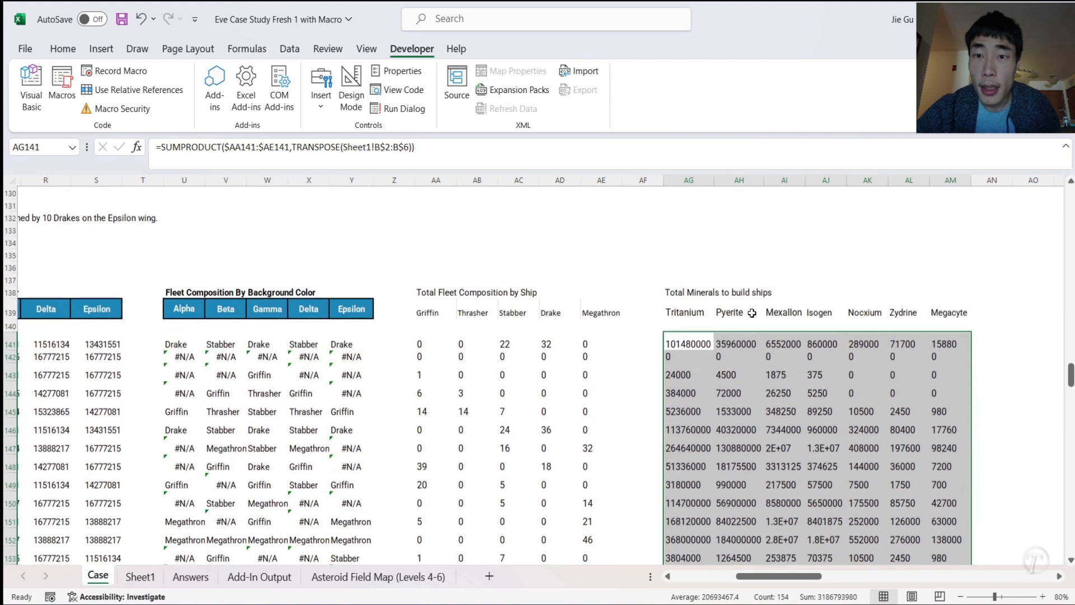
- Check the row 143 mineral totals and ship count against the Griffin mineral requirements on Sheet1
click(740, 331)
drag(681, 310, 792, 317)
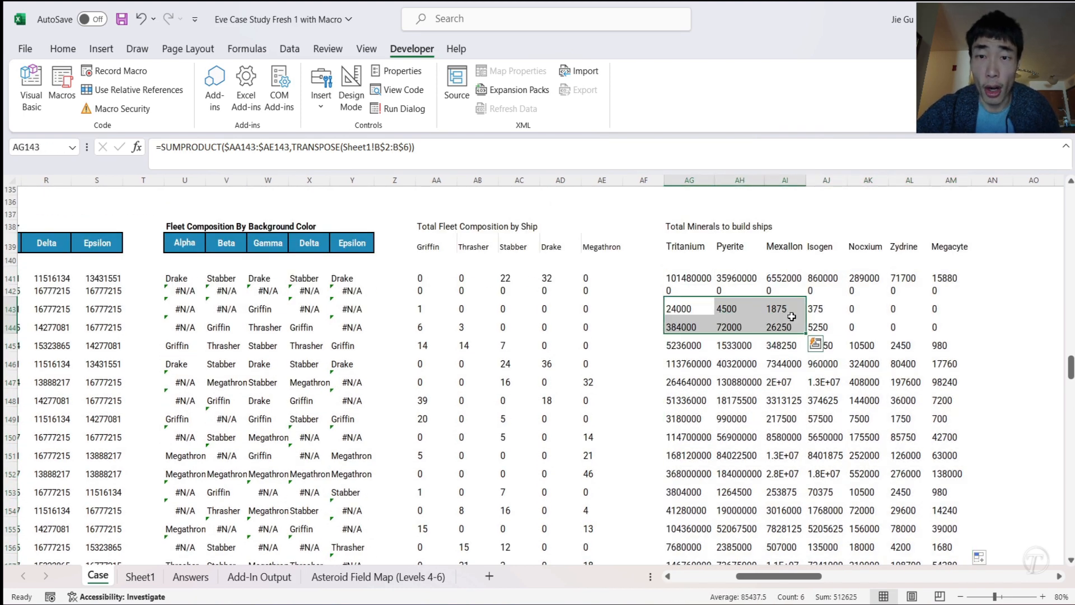
click(425, 315)
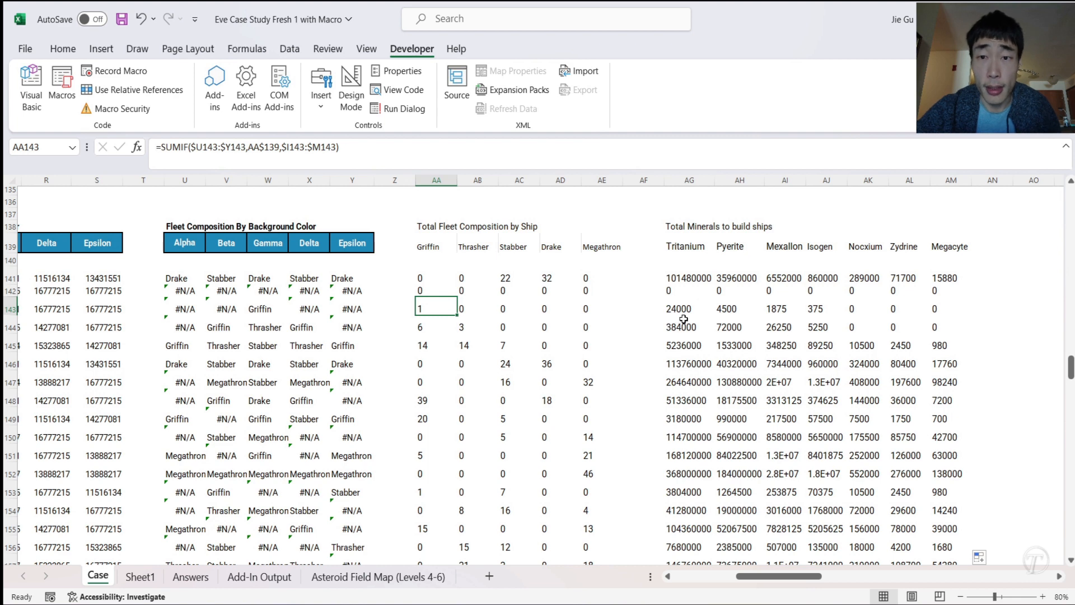
click(140, 577)
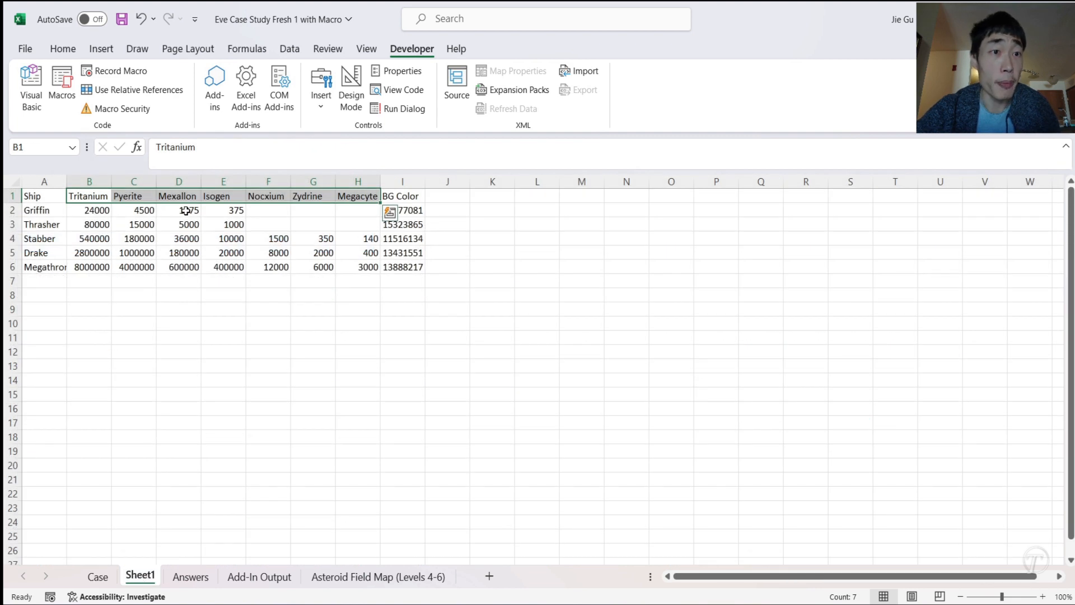
click(98, 577)
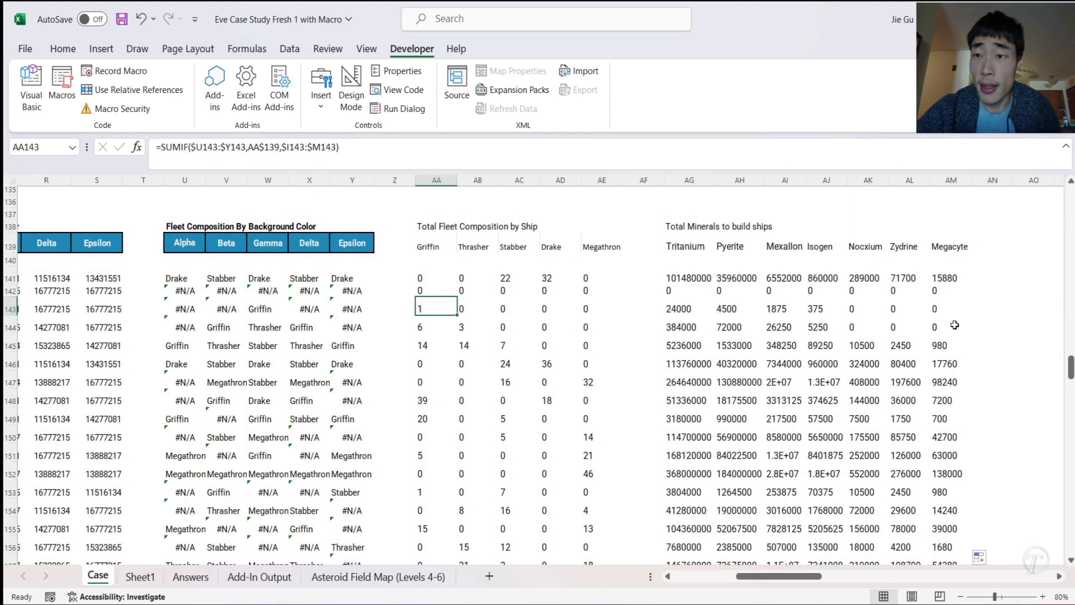
- Review the mineral totals alongside each fleet's market date, and inspect the date stored in G141
click(694, 230)
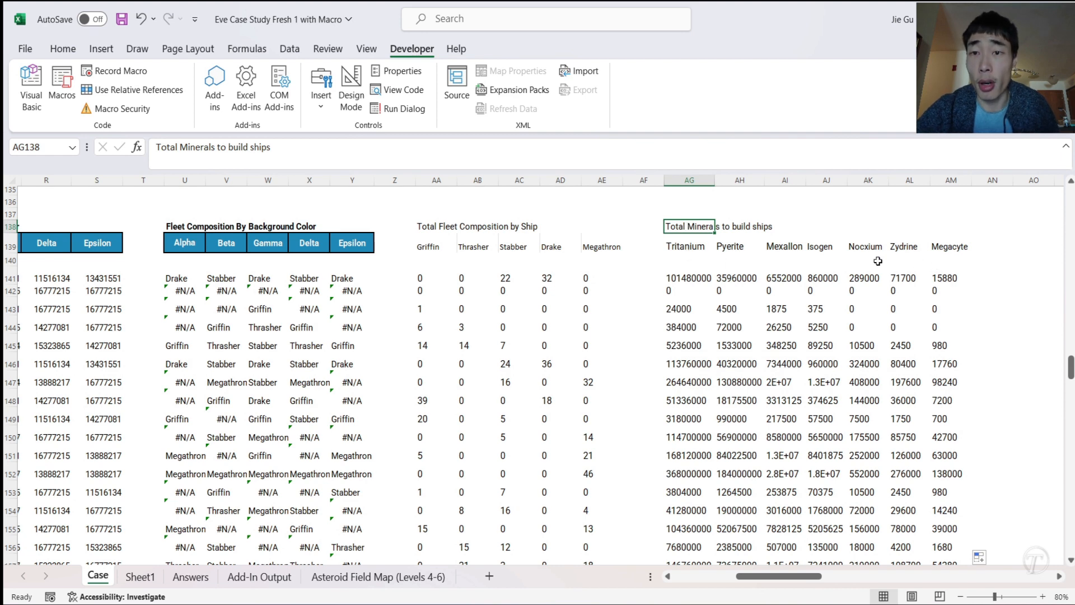
scroll(970, 265, right, 2)
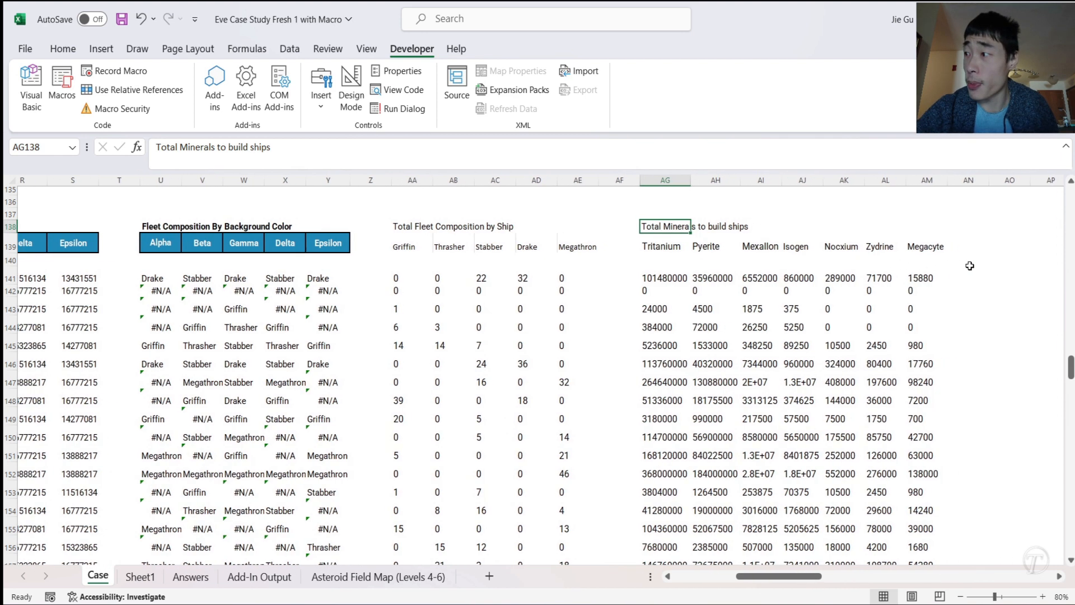
scroll(494, 243, left, 15)
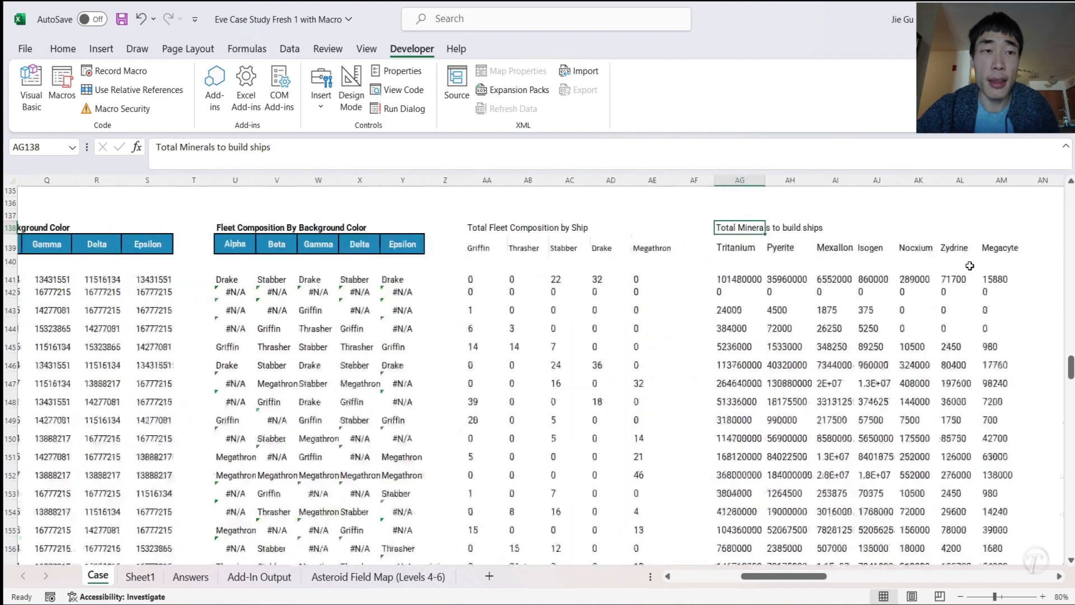
scroll(311, 315, left, 4)
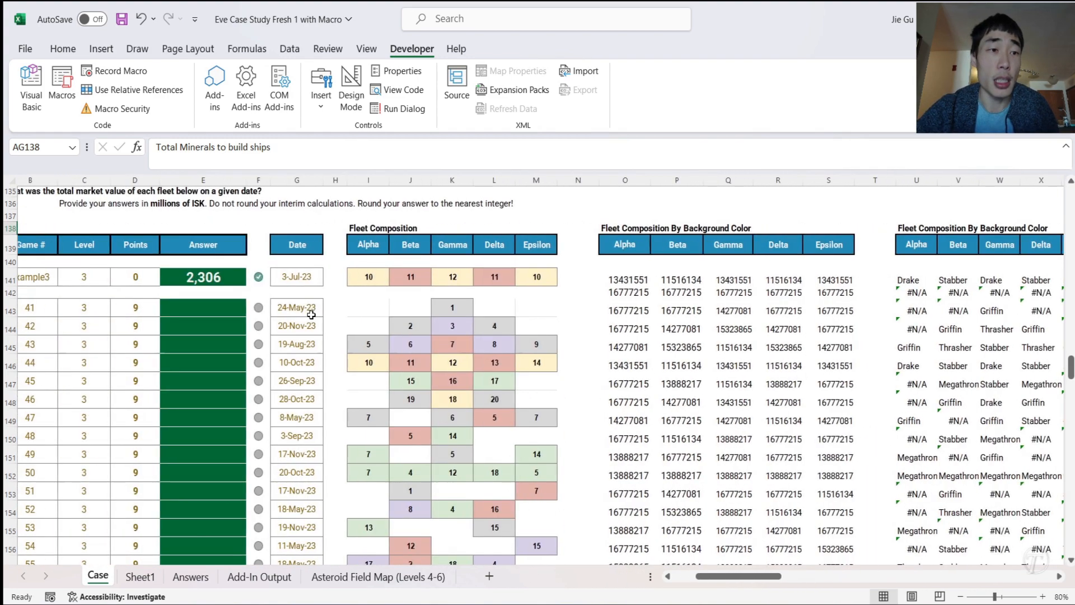
scroll(307, 272, right, 15)
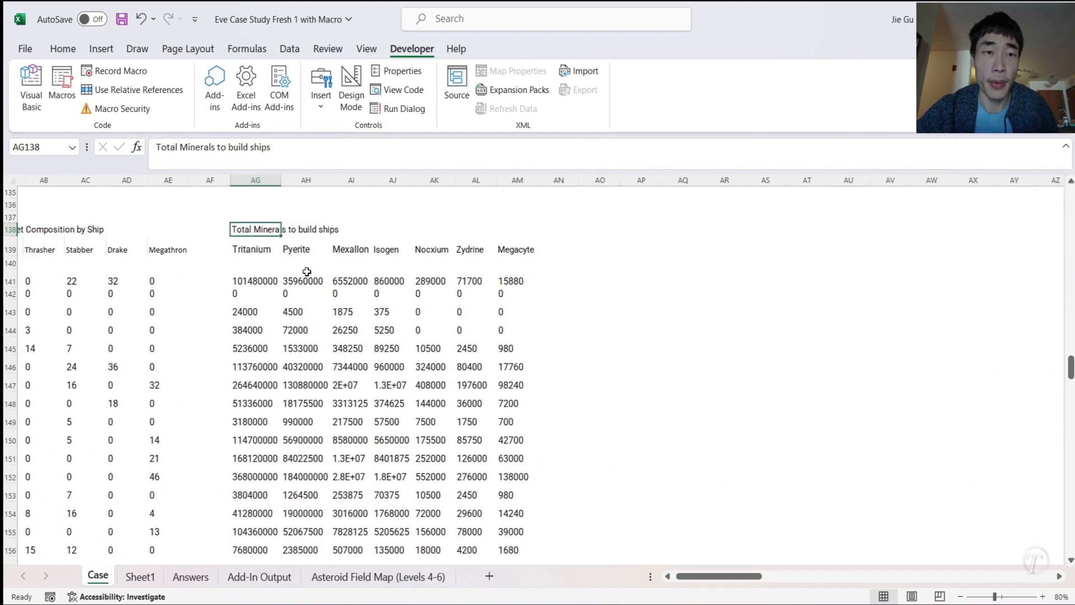
scroll(307, 272, left, 15)
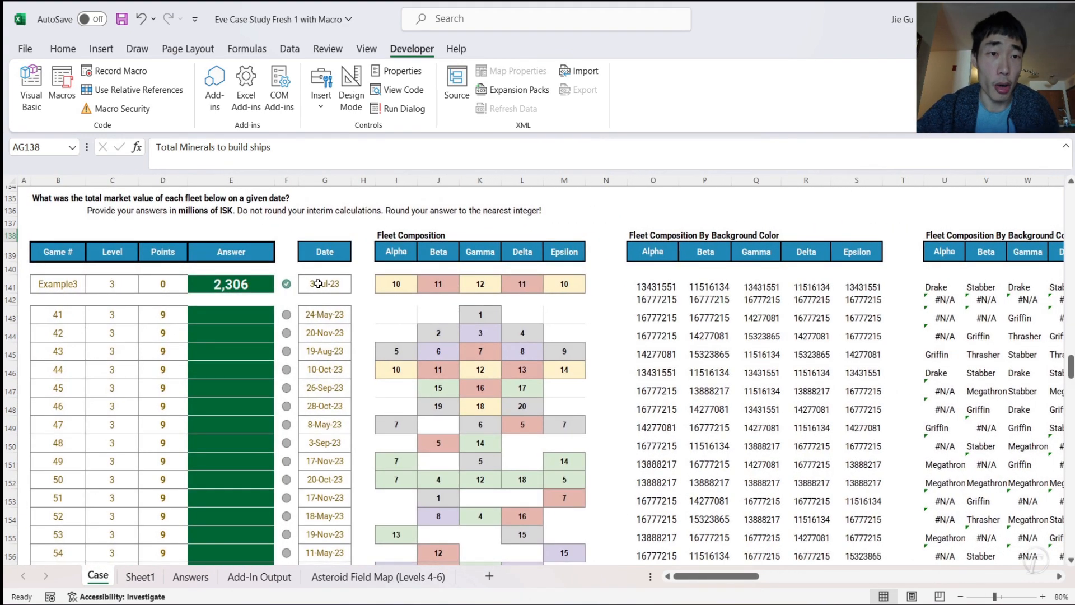
click(317, 284)
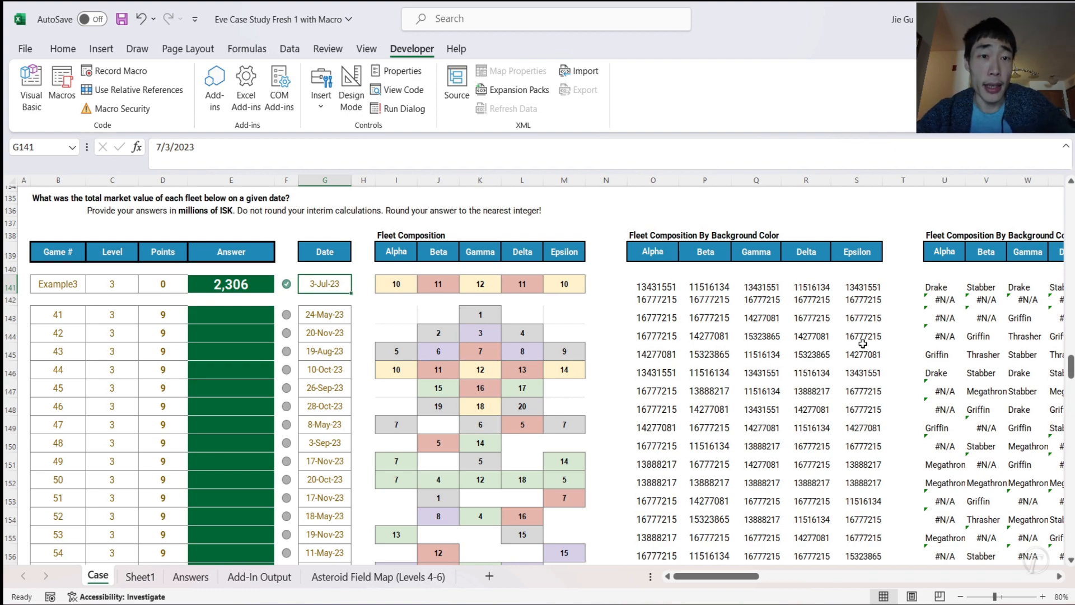
- Enter the heading "Dates" in AO138 and the subheading "Converted Dates" in AO139, beside the mineral totals
scroll(864, 343, right, 2)
scroll(863, 343, right, 15)
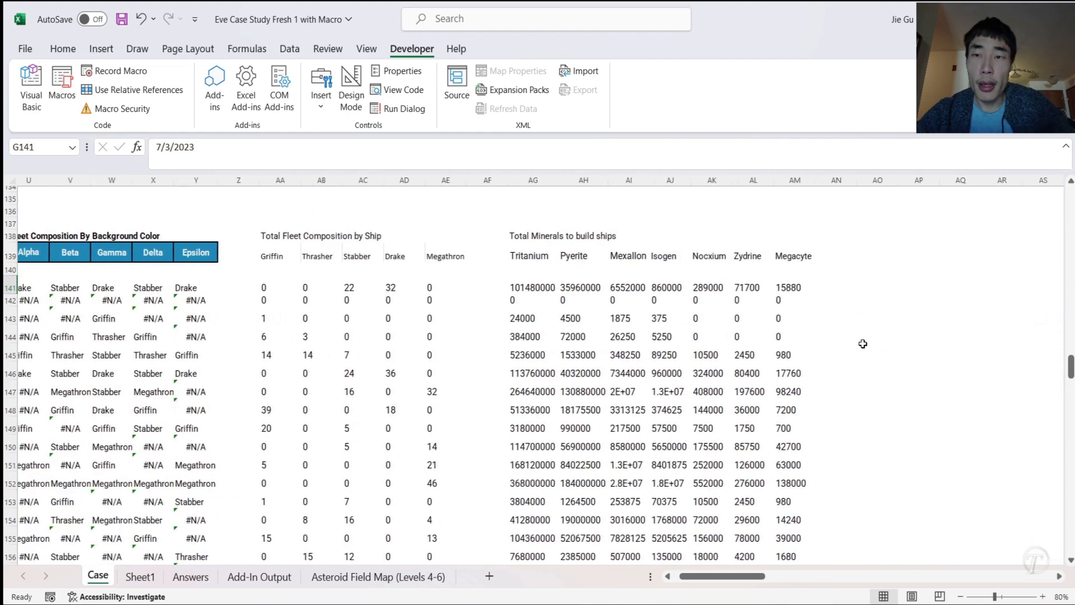
click(731, 248)
click(726, 238)
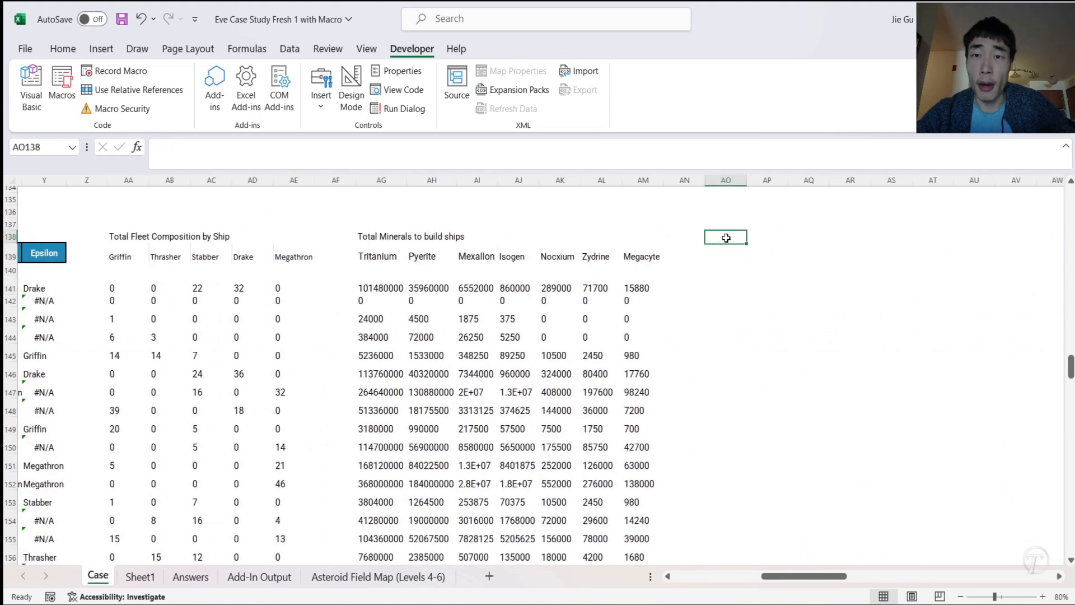
text(Dates)
key(Return)
text(Convert)
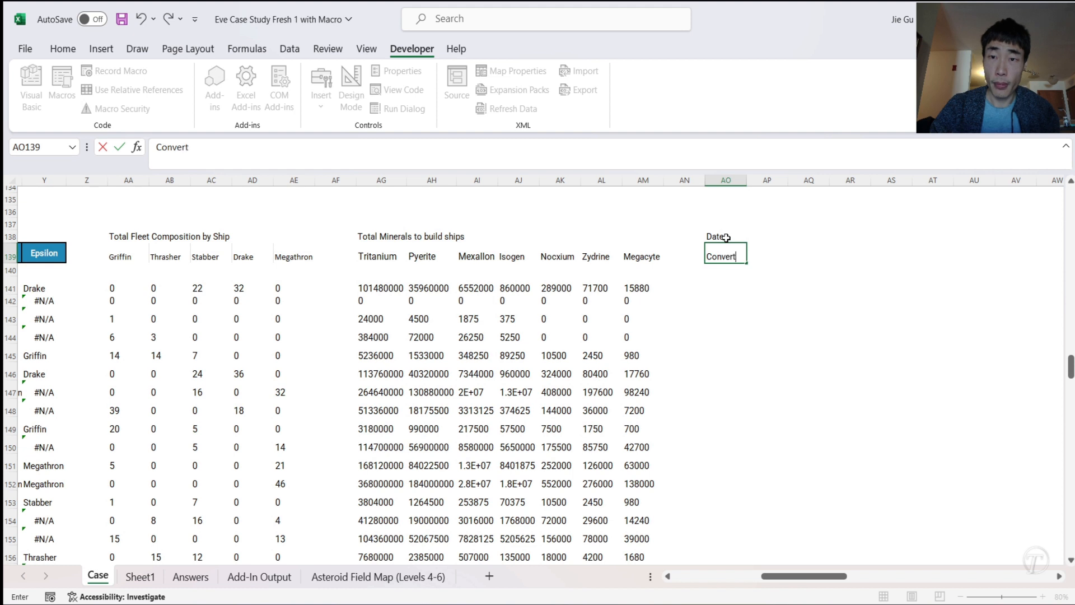
text(ed Dates)
key(Return)
key(Return)
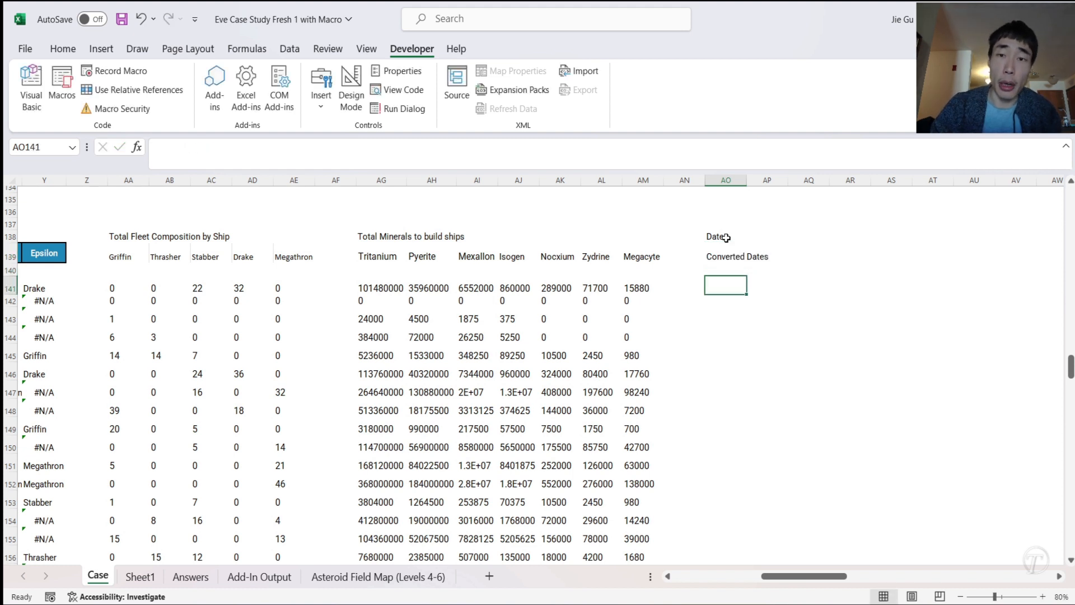
- Enter =DATE(YEAR(G141),MONTH(G141),DAY(G141)) in AO141 to convert the example fleet's date
text(=DATE()
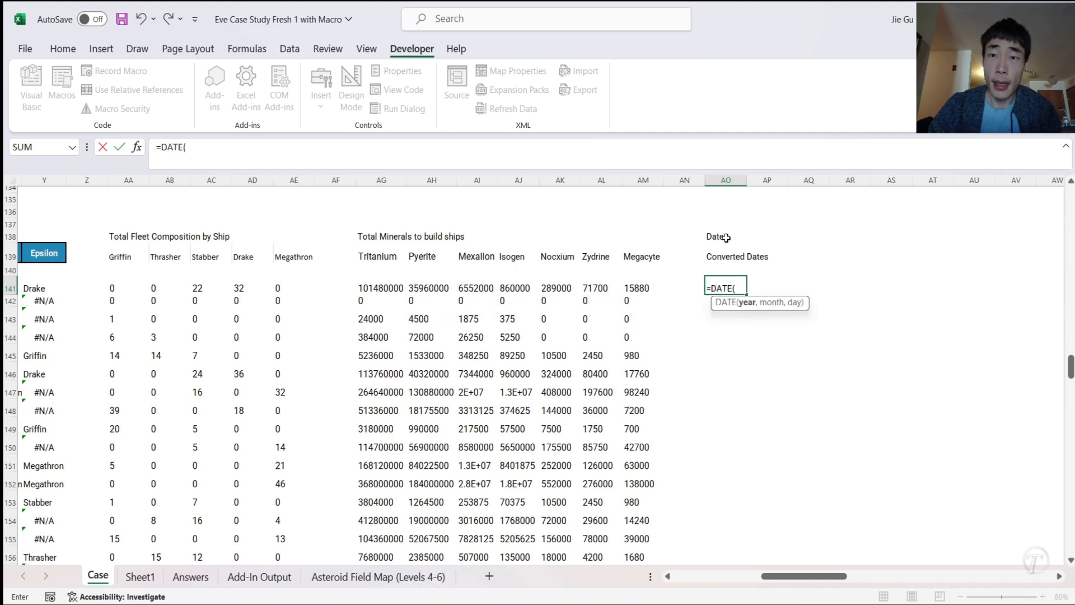
scroll(727, 237, left, 15)
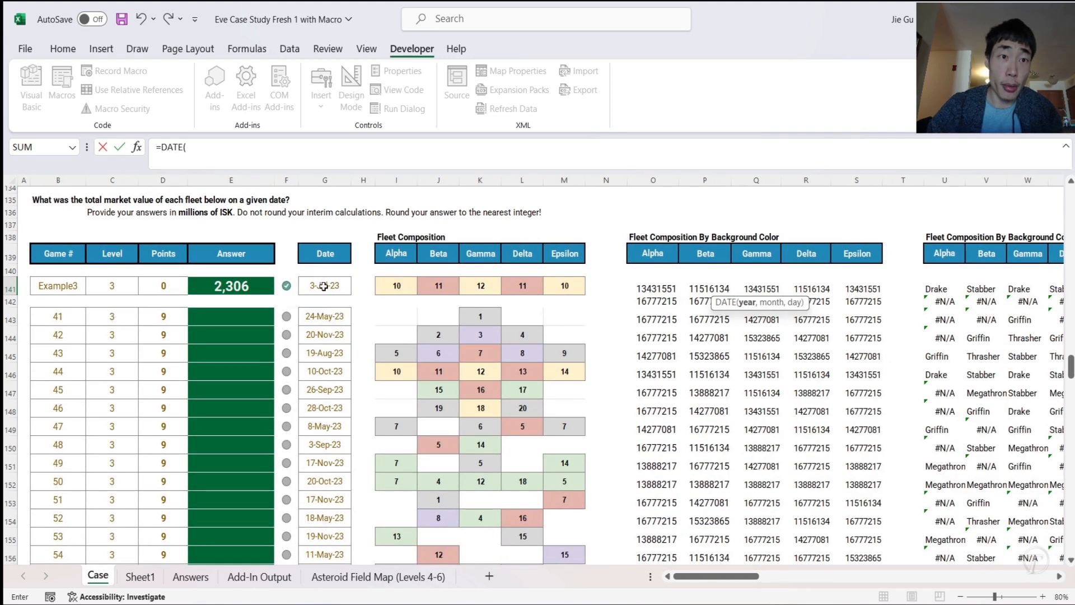
text(YEAR()
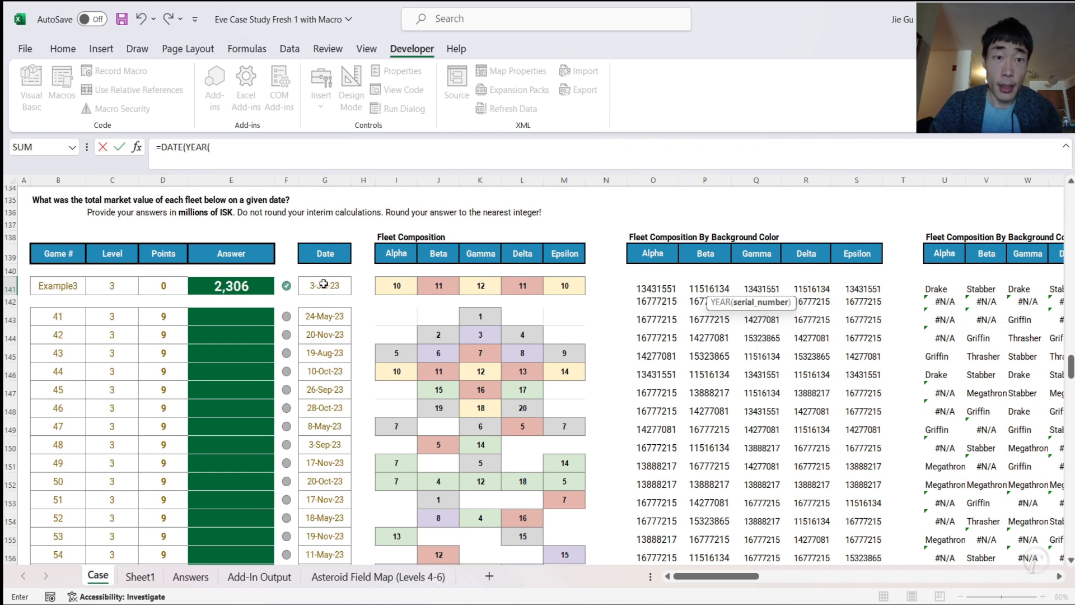
click(323, 285)
text(),)
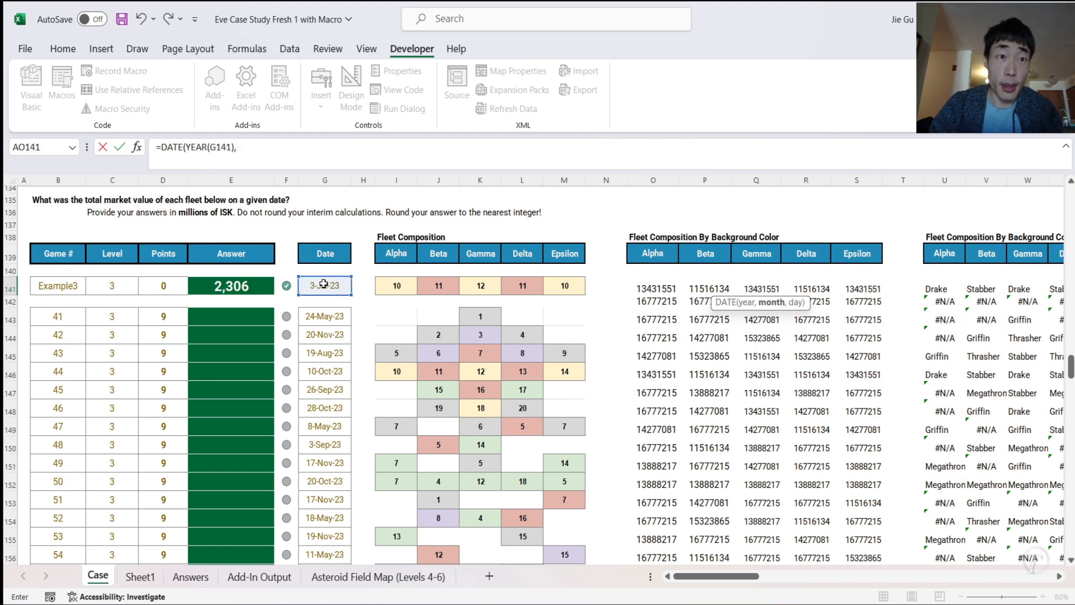
text(MONTH()
click(324, 285)
text(),DAY()
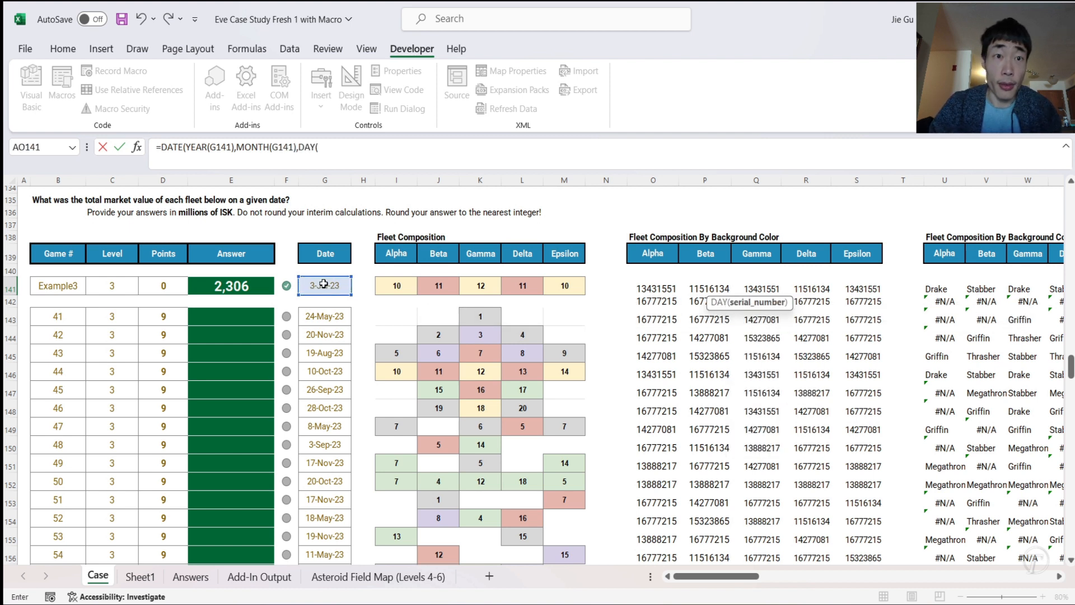
click(324, 285)
text()))
key(Return)
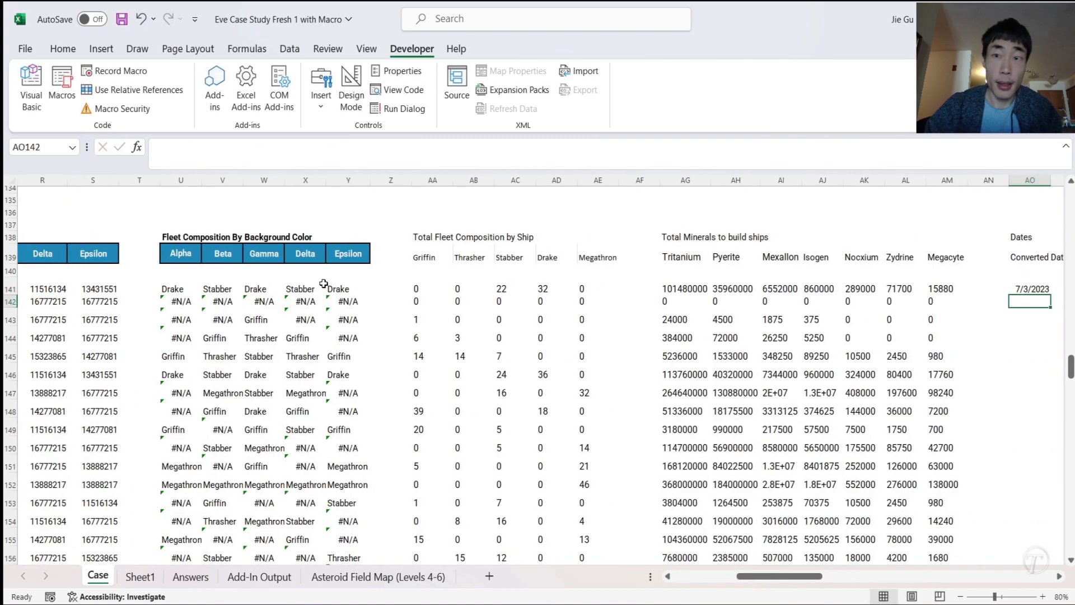
- Fill the date formula from AO141 down to AO162, widening column AO to show the full dates
scroll(817, 323, left, 10)
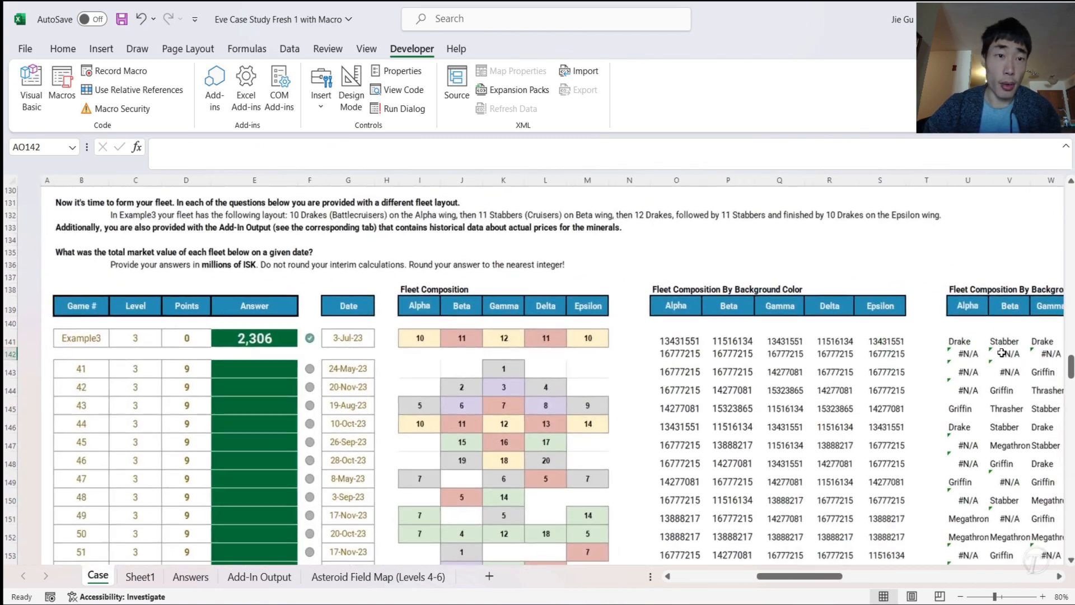
scroll(1002, 352, right, 10)
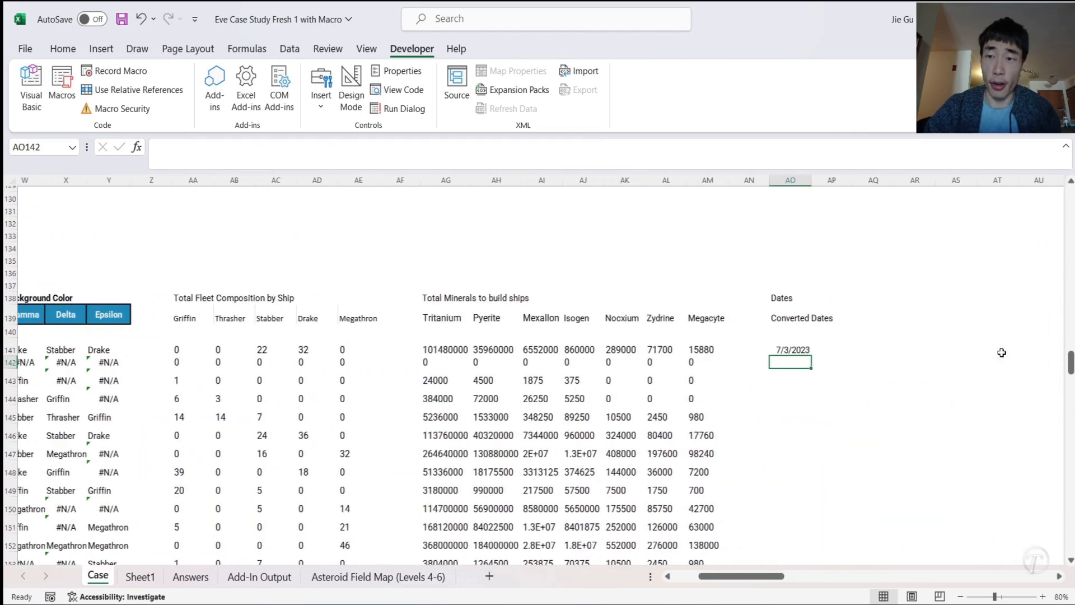
click(633, 350)
drag(644, 358, 643, 428)
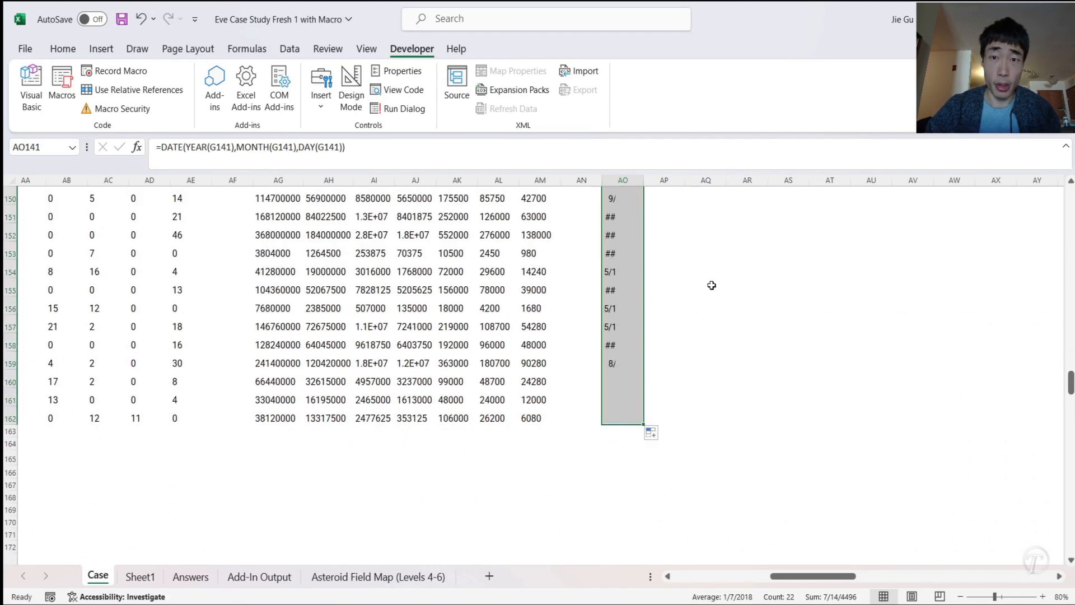
scroll(710, 286, up, 5)
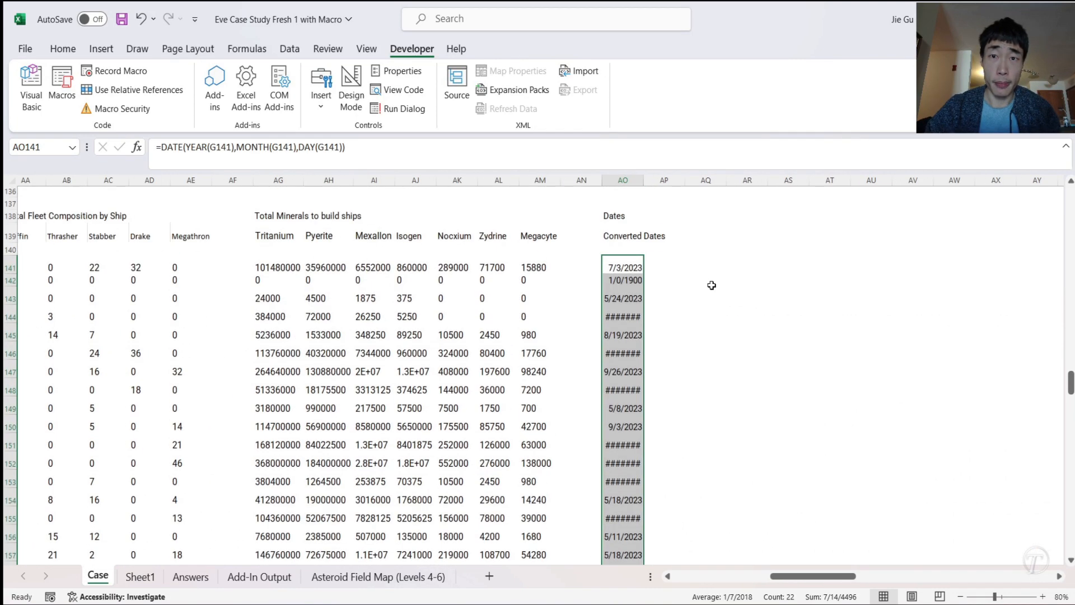
double_click(644, 181)
click(655, 281)
scroll(737, 389, down, 3)
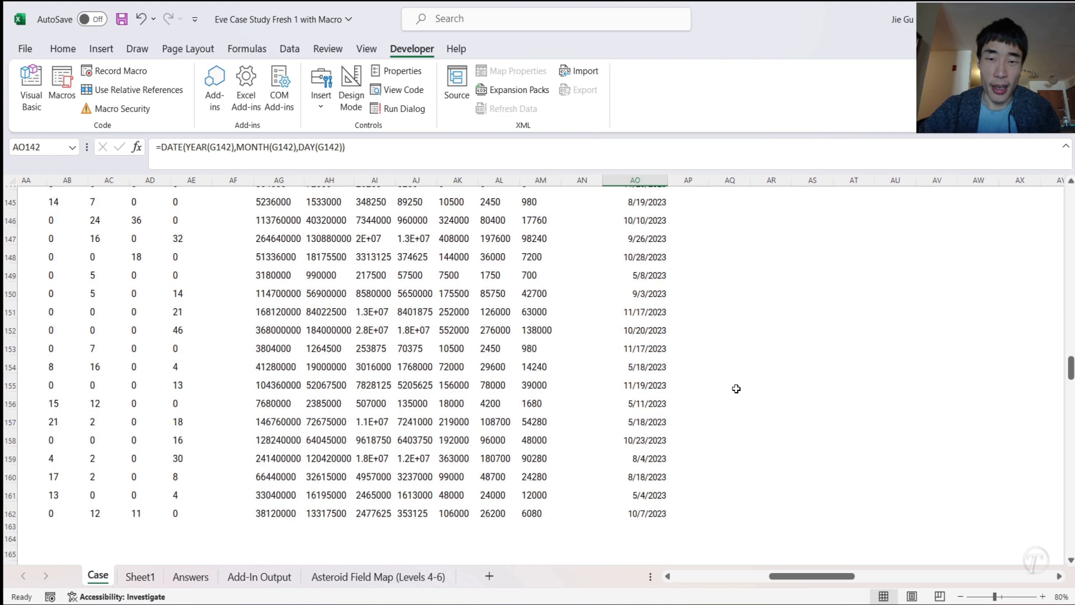
scroll(737, 387, up, 3)
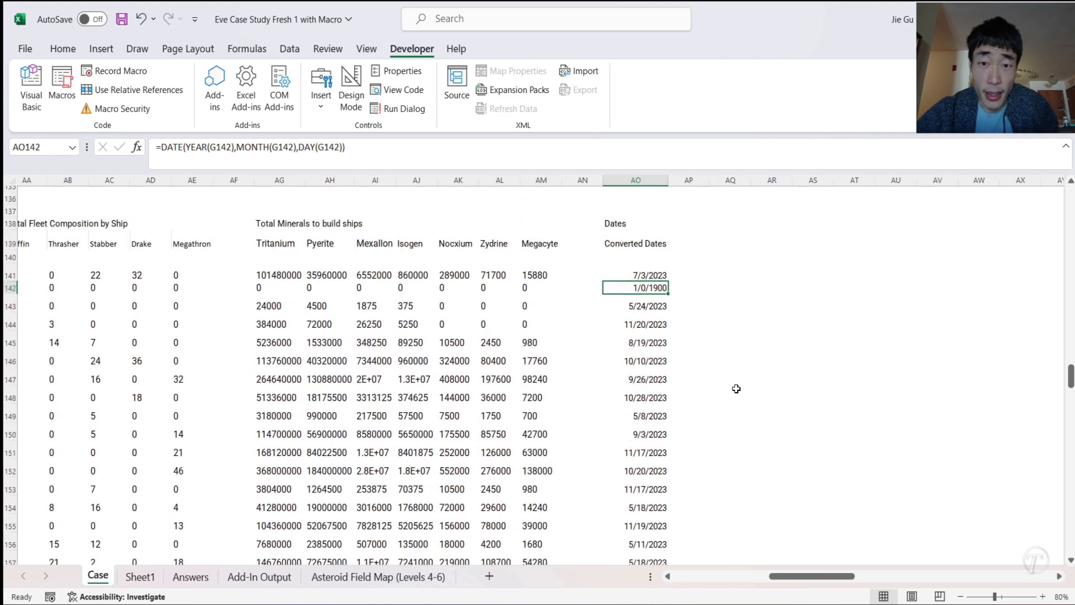
click(650, 305)
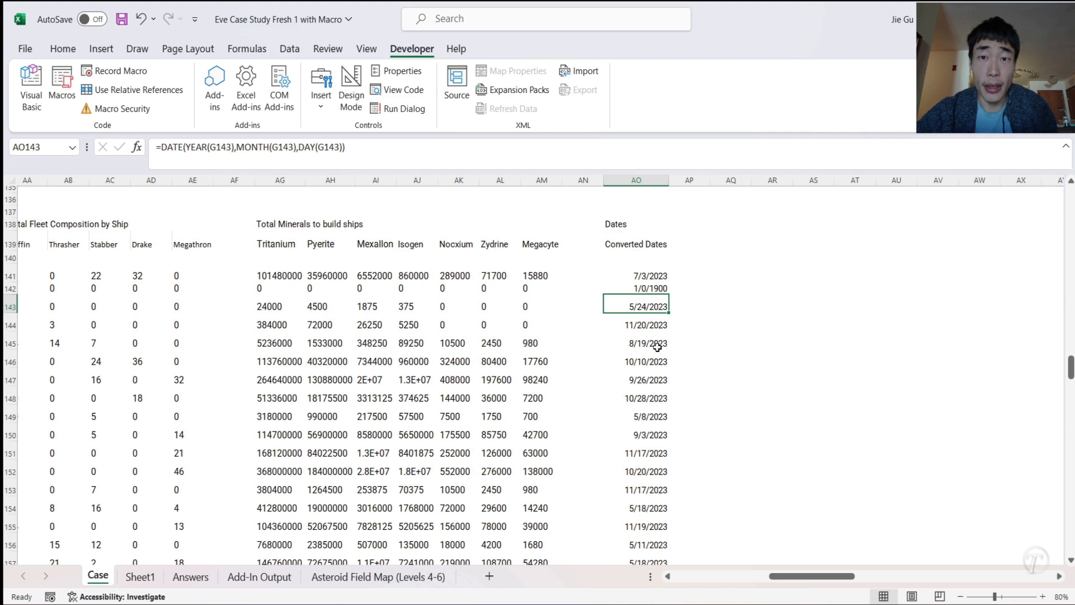
scroll(656, 346, down, 4)
scroll(658, 347, up, 5)
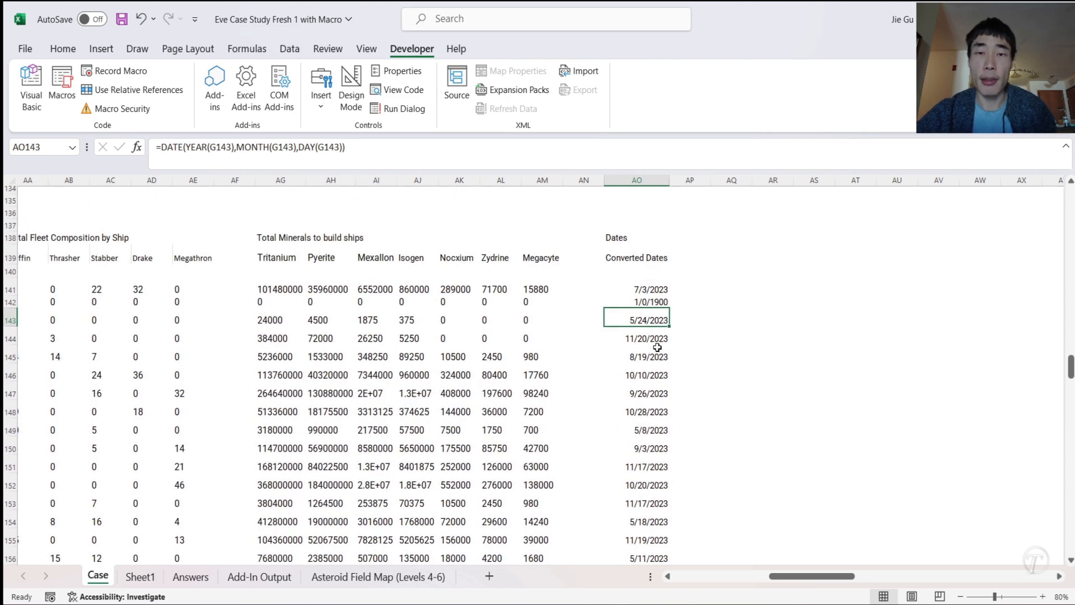
- Copy the seven mineral headings from AG139:AM139 to AP139 and enter the heading "Prices" above them in AP138
click(696, 242)
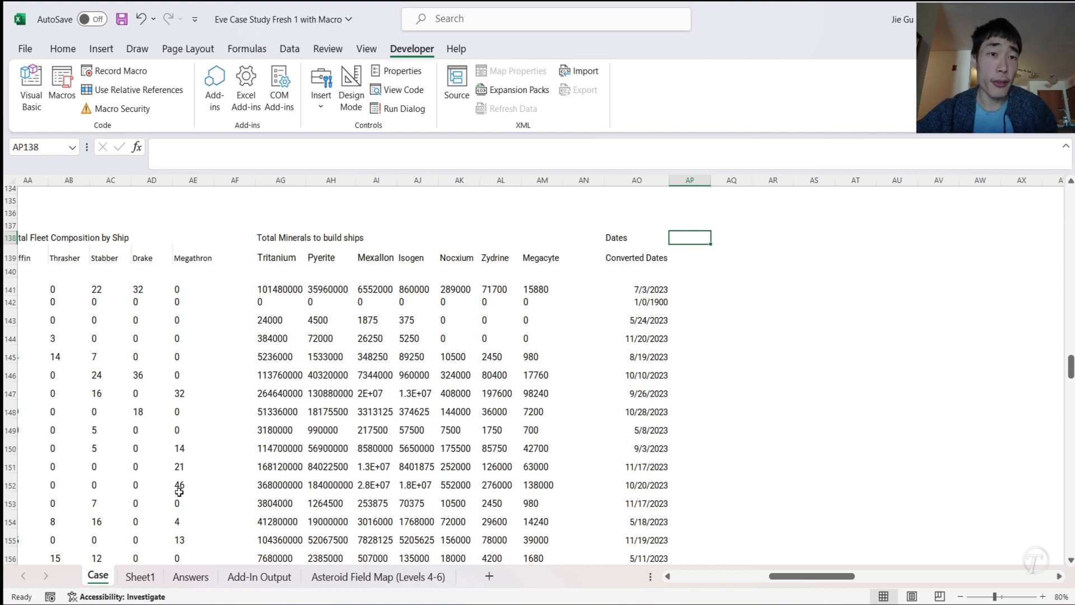
drag(271, 250, 542, 257)
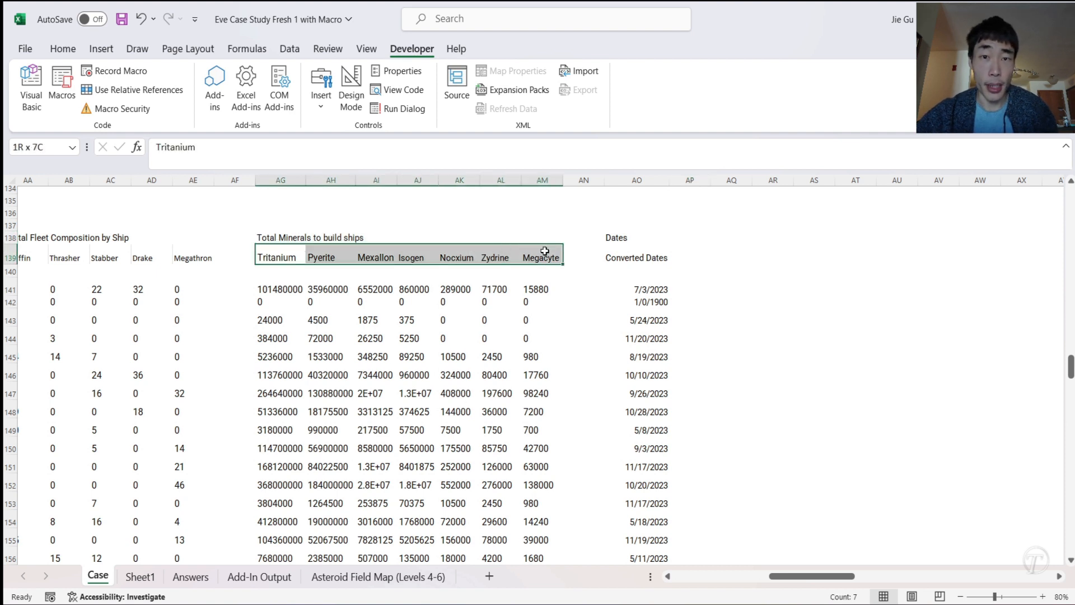
key(ctrl+c)
click(696, 256)
key(ctrl+v)
click(688, 226)
click(688, 239)
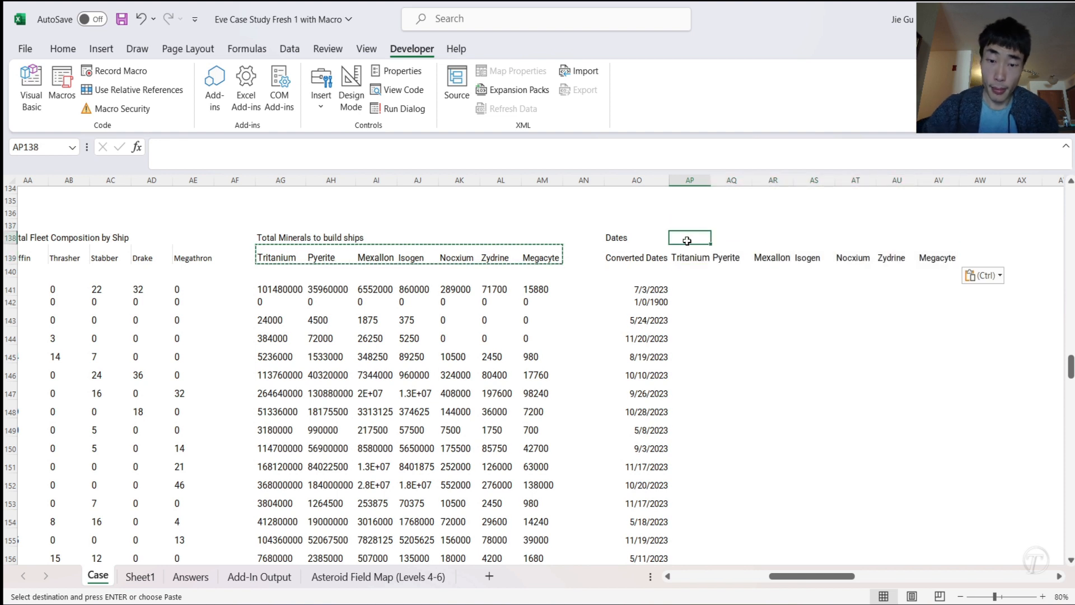
text(Prices)
key(Return)
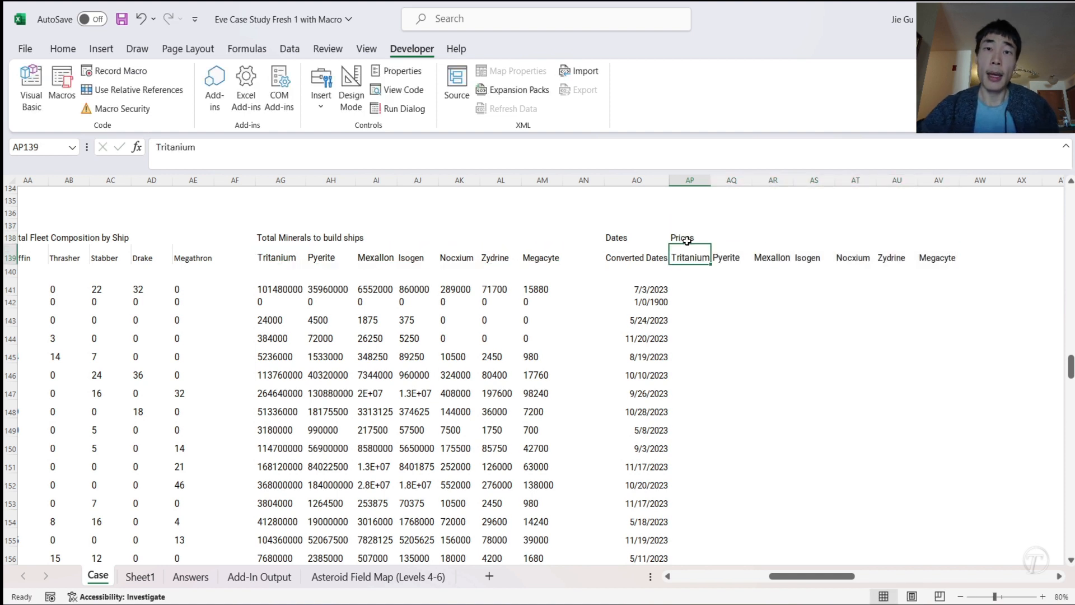
- Examine the Tritanium market history on the Add-In Output sheet, inspecting its first price and how the date in B4 is stored
click(690, 292)
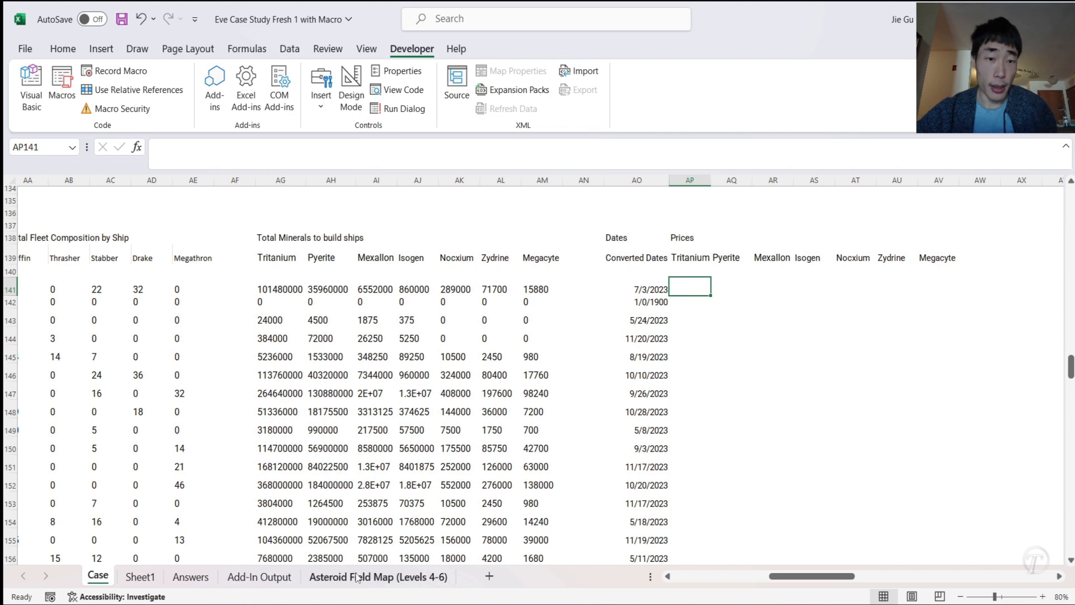
click(247, 583)
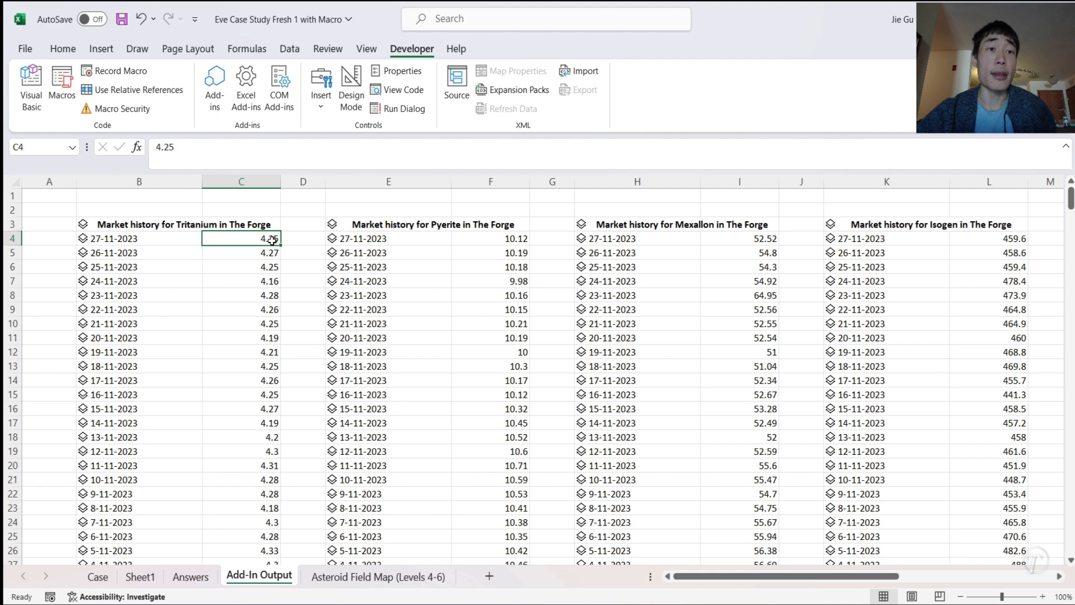
right_click(49, 241)
key(Escape)
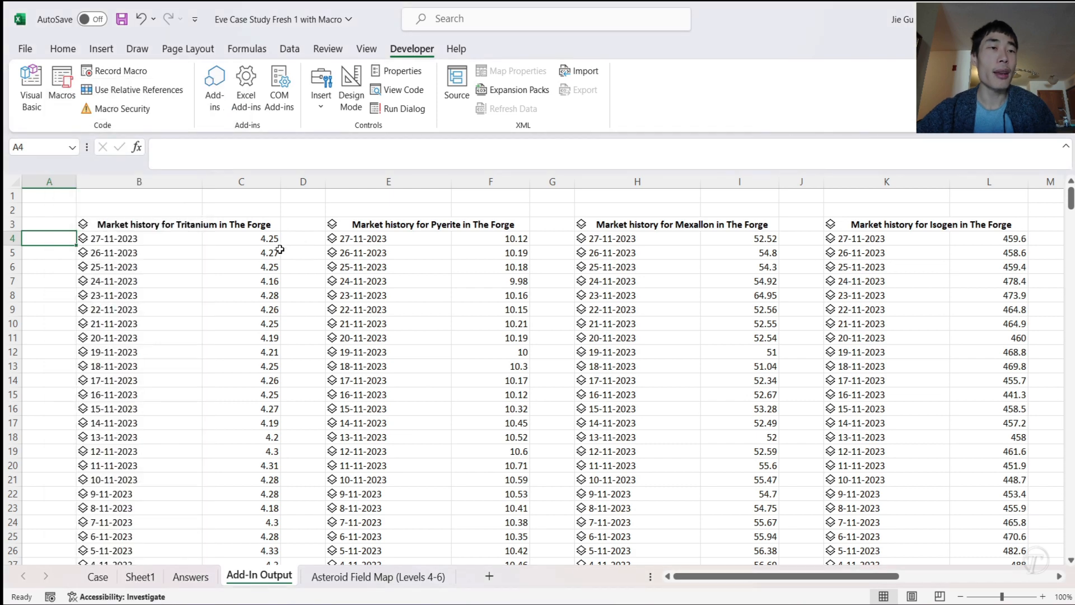
click(164, 240)
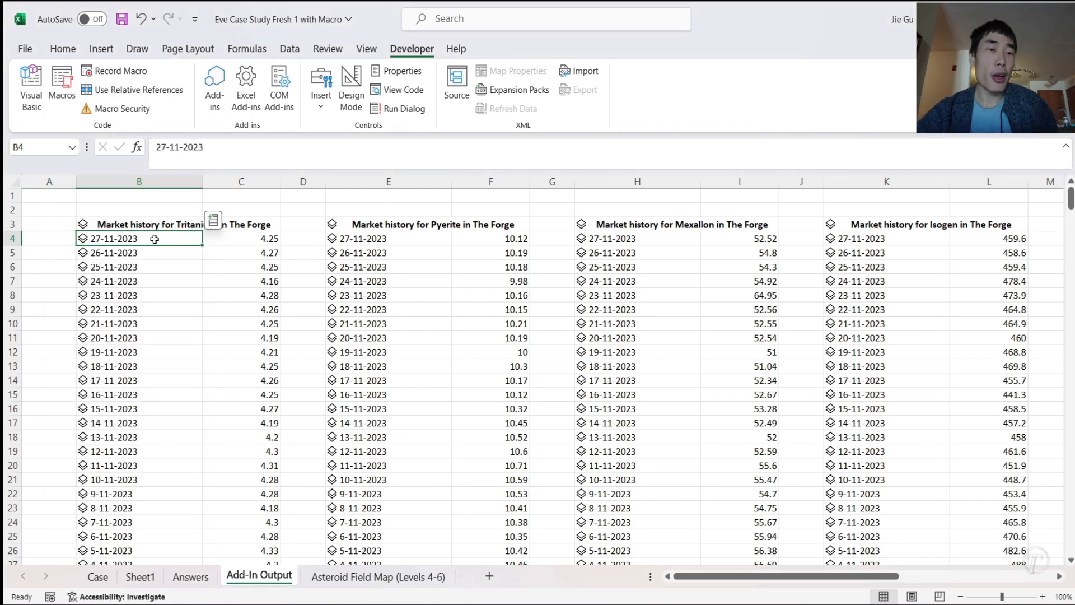
click(98, 577)
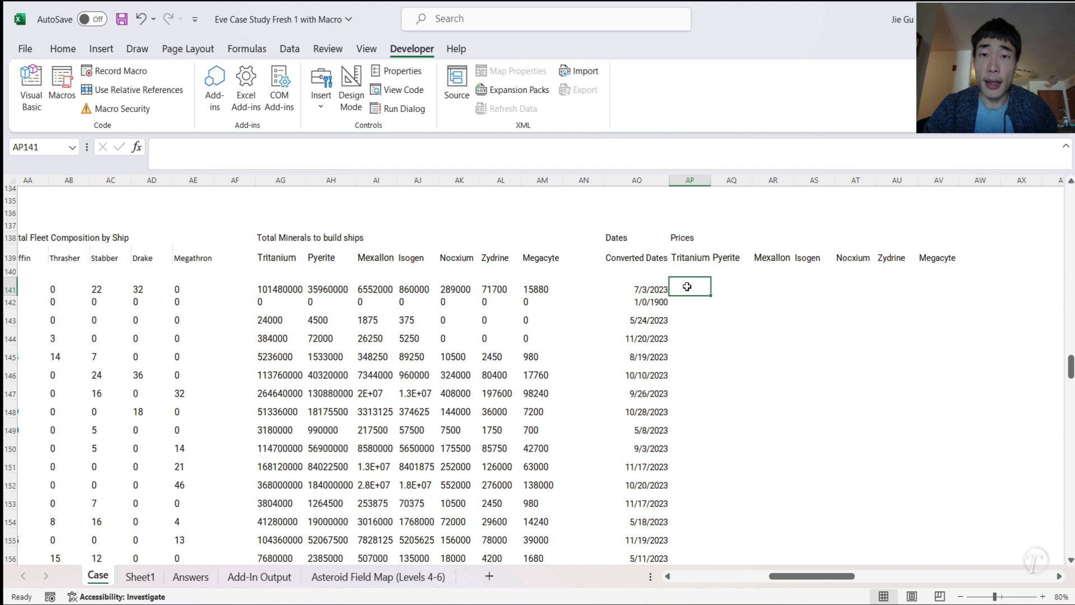
text(=)
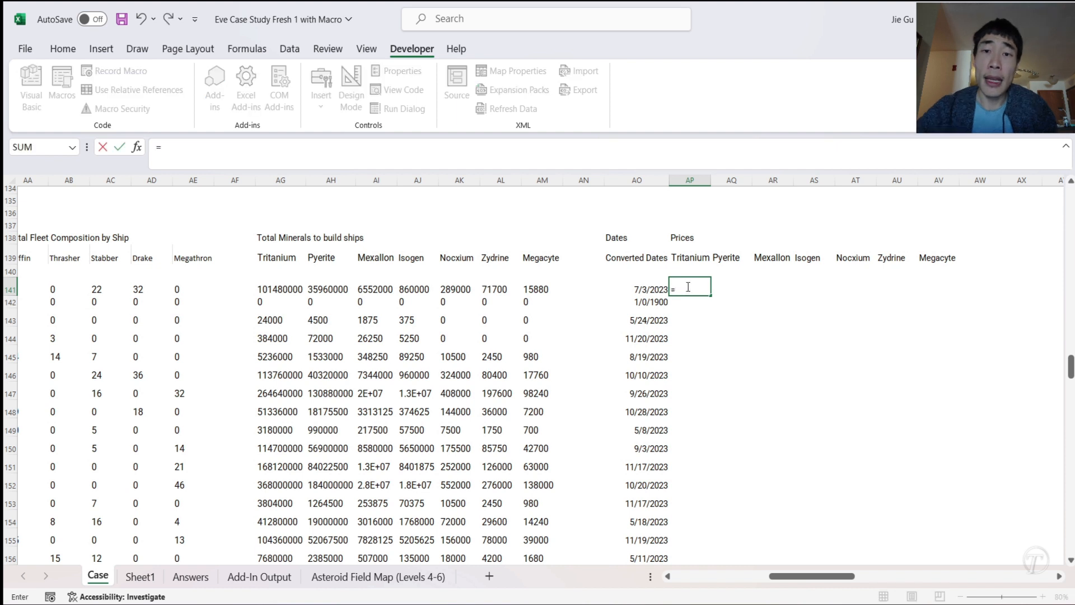
click(644, 289)
key(BackSpace)
key(BackSpace)
key(BackSpace)
key(BackSpace)
key(BackSpace)
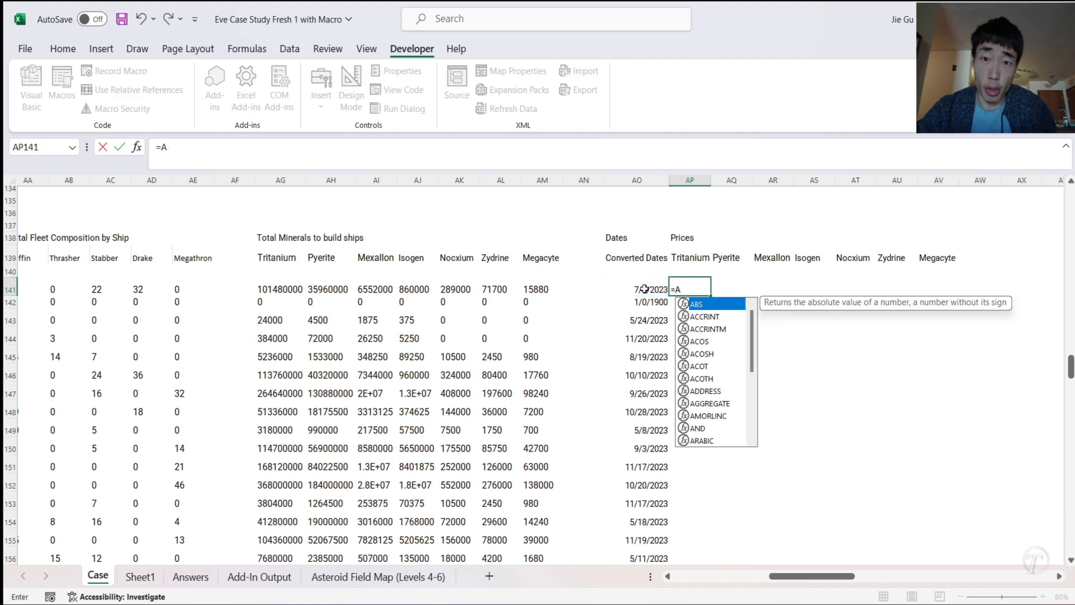
text(IF*)
key(BackSpace)
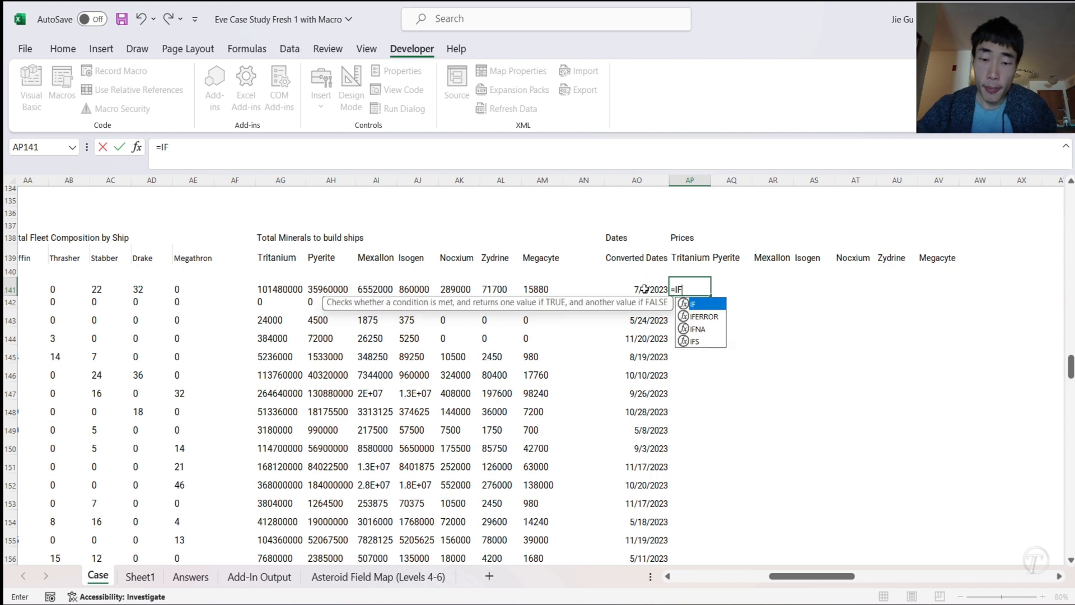
text(()
click(645, 289)
text(=)
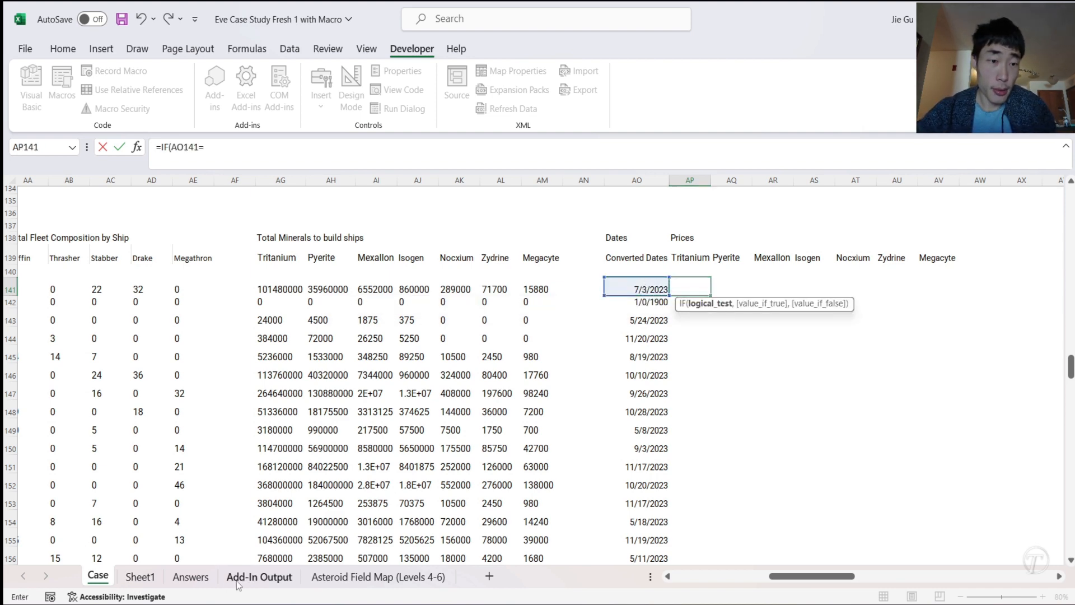
click(259, 576)
click(124, 238)
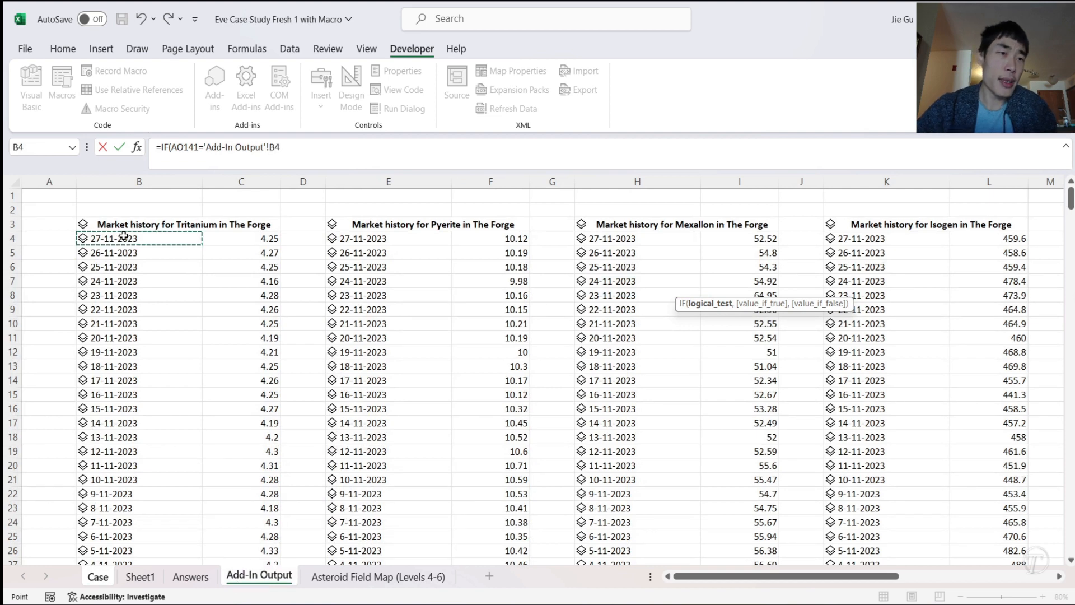
key(Escape)
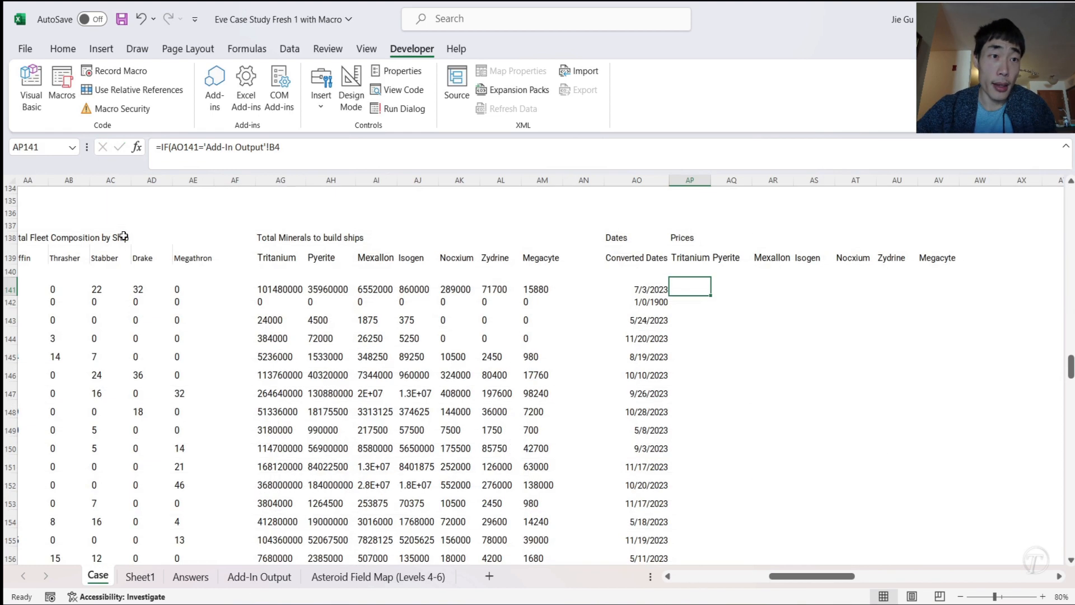
- Enter 11/27/2023 in AO140 as a test date matching the first date on the Add-In Output sheet
click(641, 273)
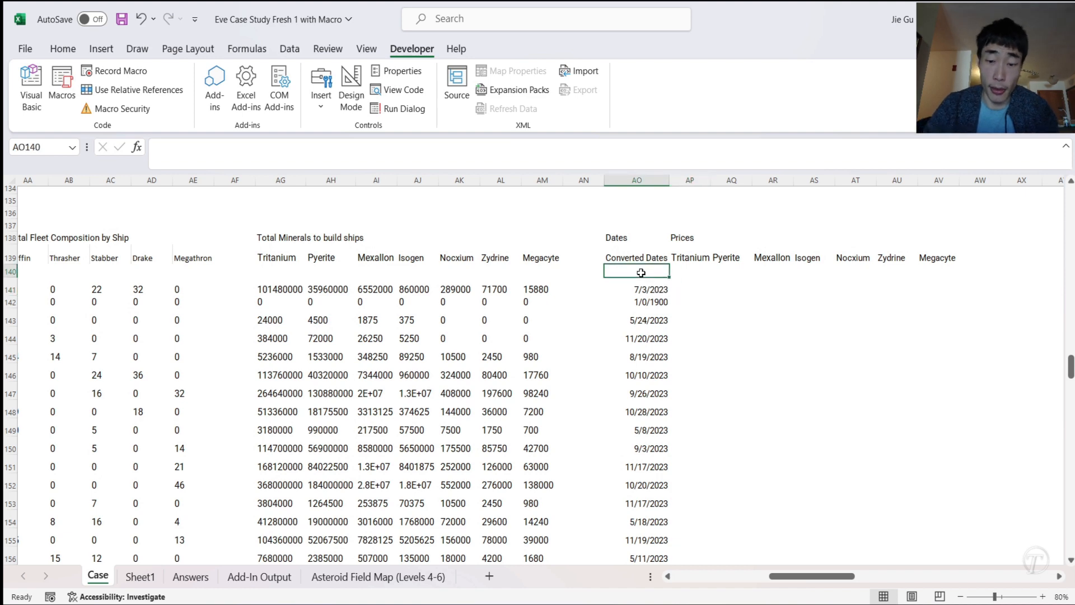
click(260, 577)
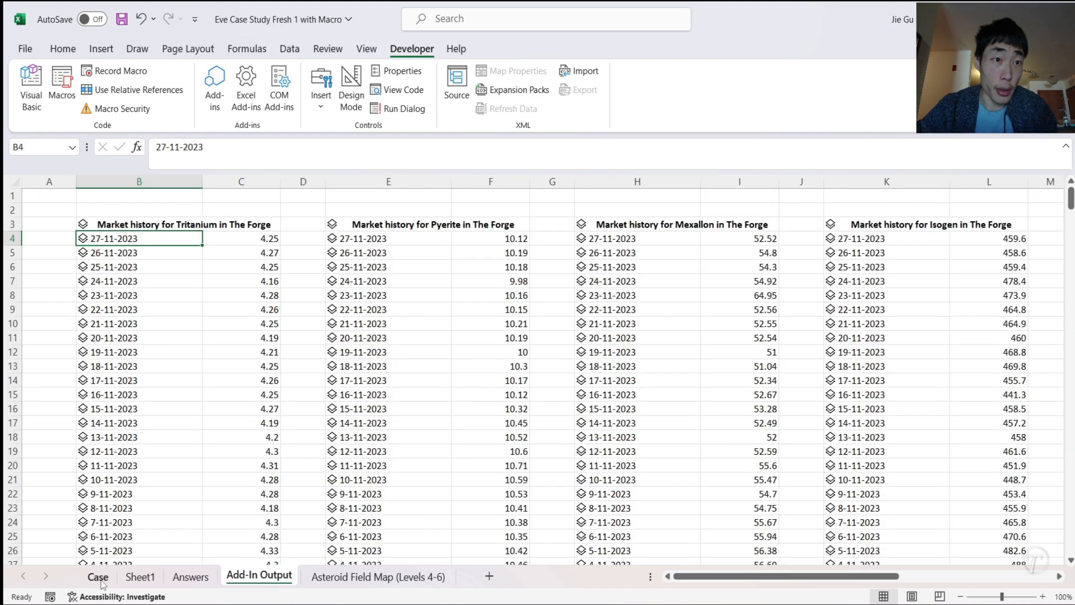
click(98, 576)
text(11)
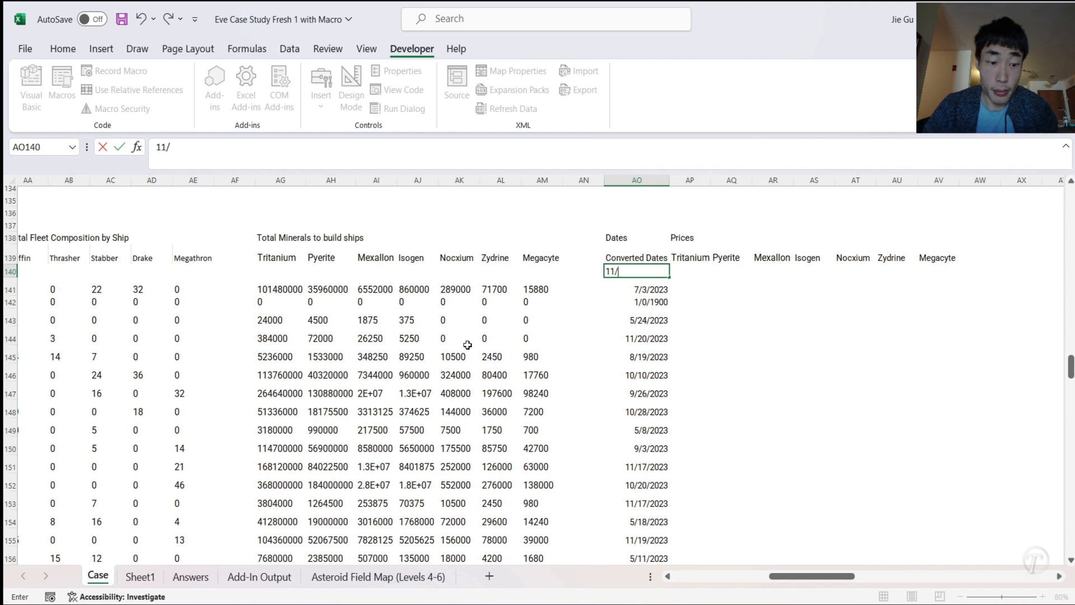
text(/27/2023)
key(Tab)
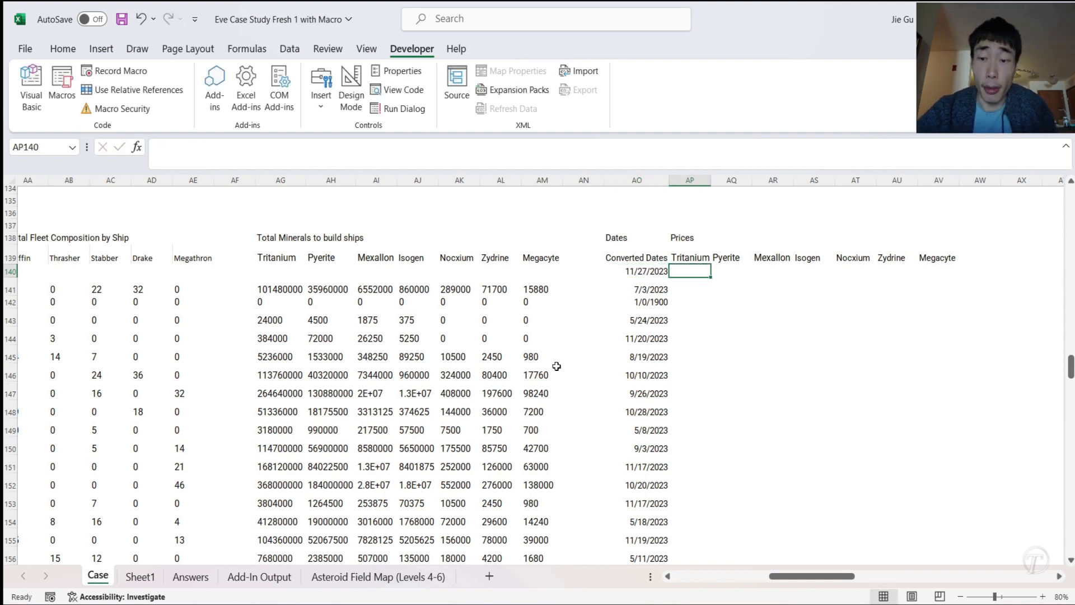
- Enter the test formula =IF(AO140='Add-In Output'!B4,"Y","N") in AP140 to compare the test date with the first market date
text(=)
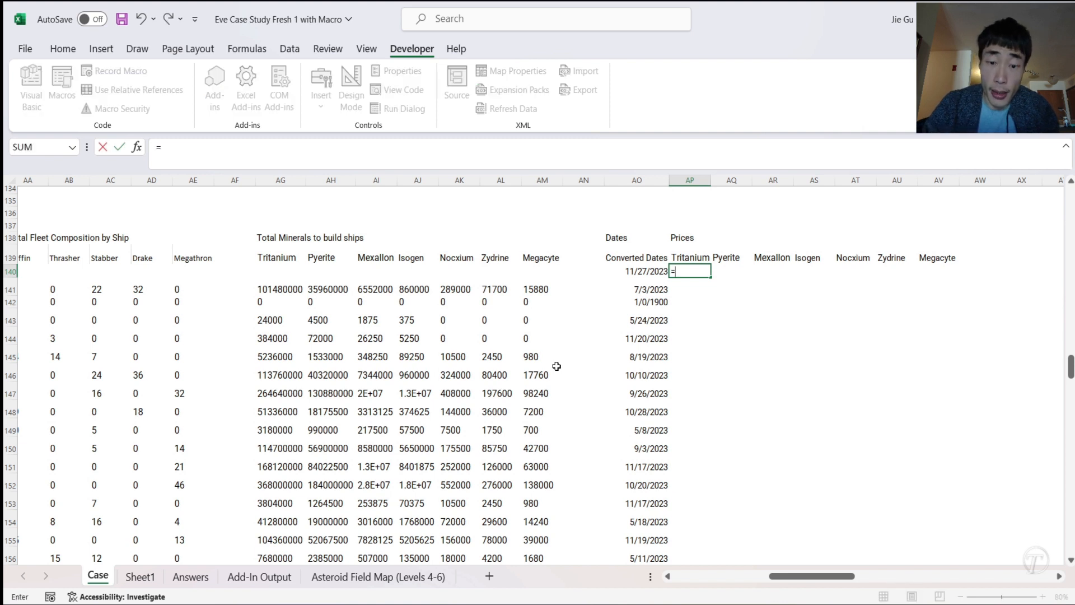
text(IF()
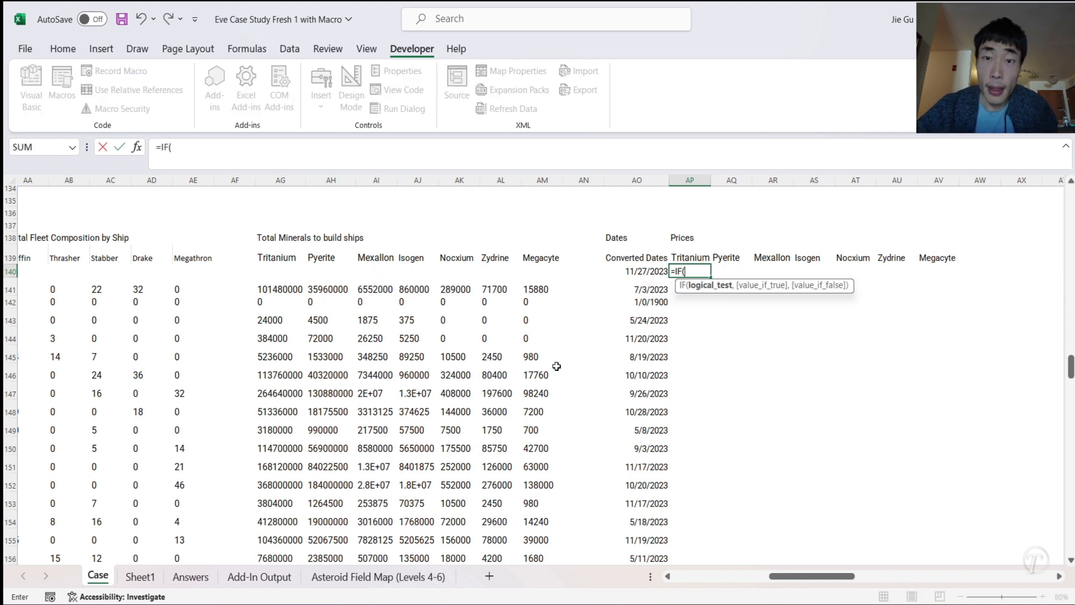
click(627, 272)
text(,)
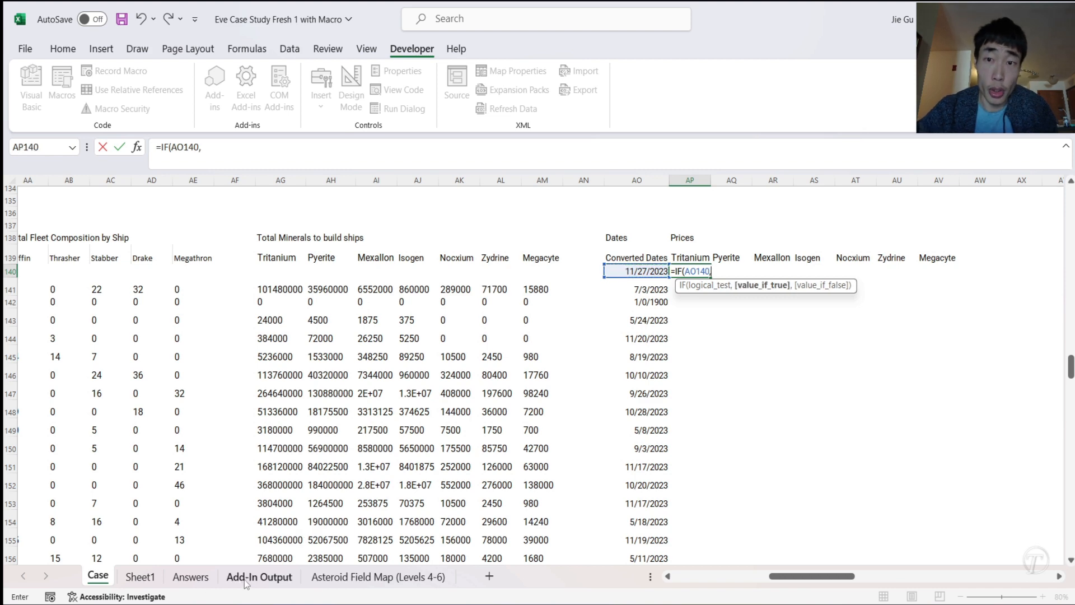
key(BackSpace)
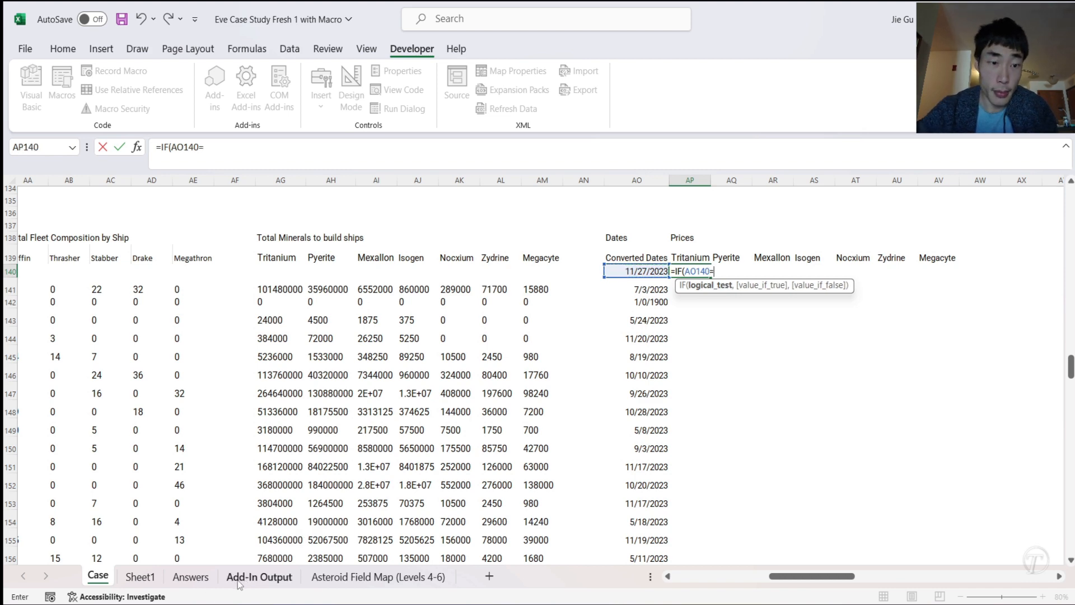
click(247, 578)
click(116, 239)
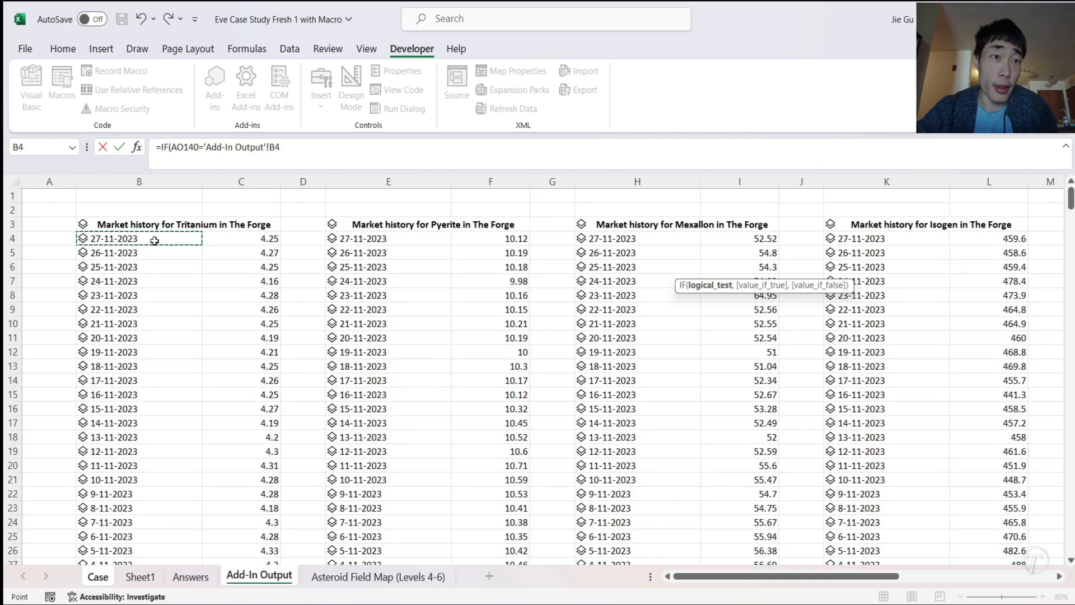
text(,)
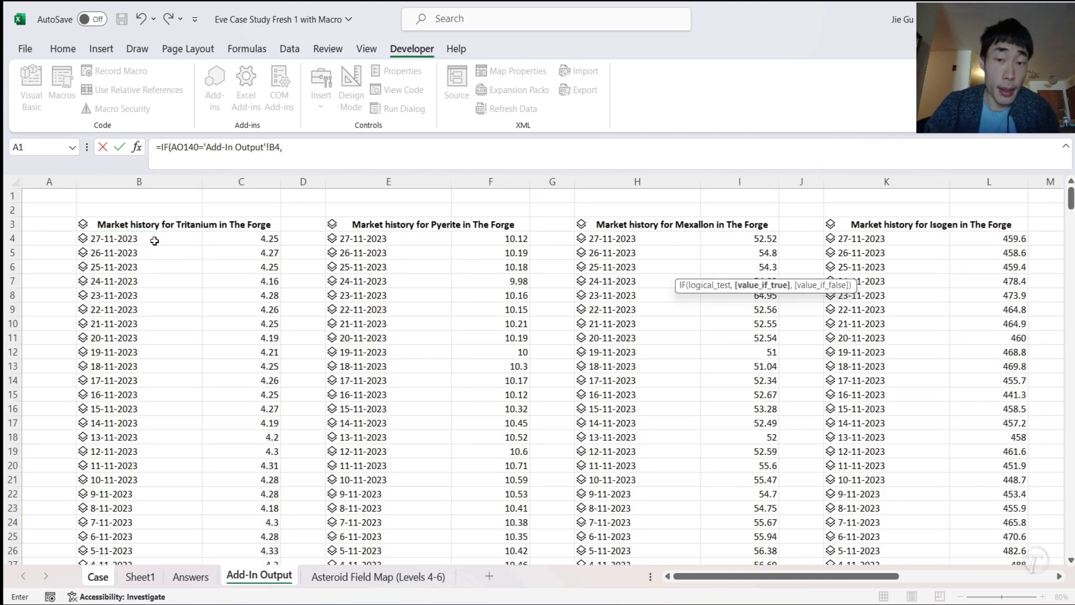
text("Y",")
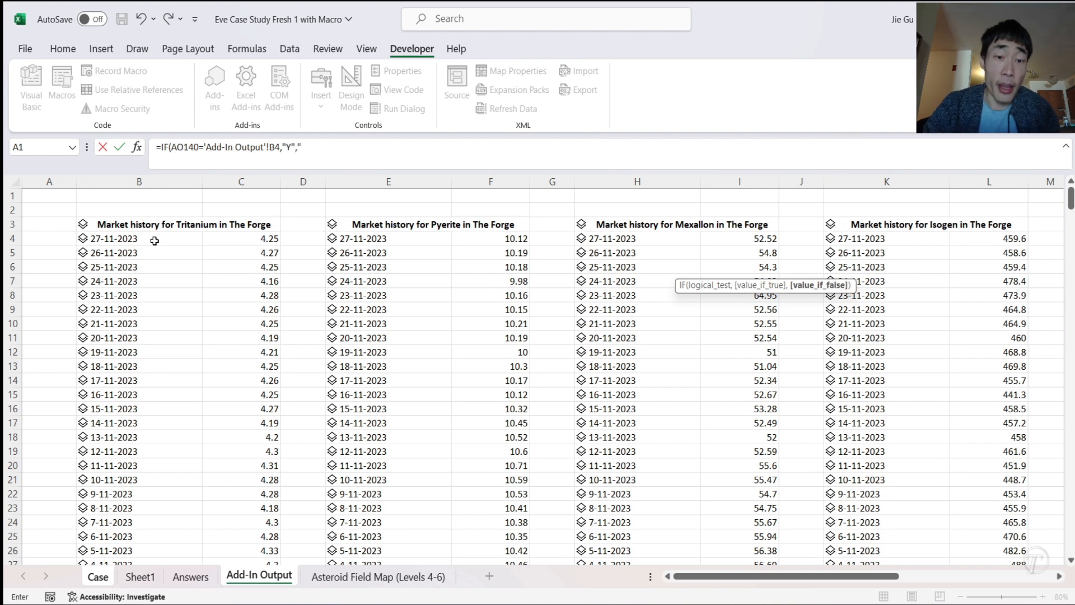
text(N")
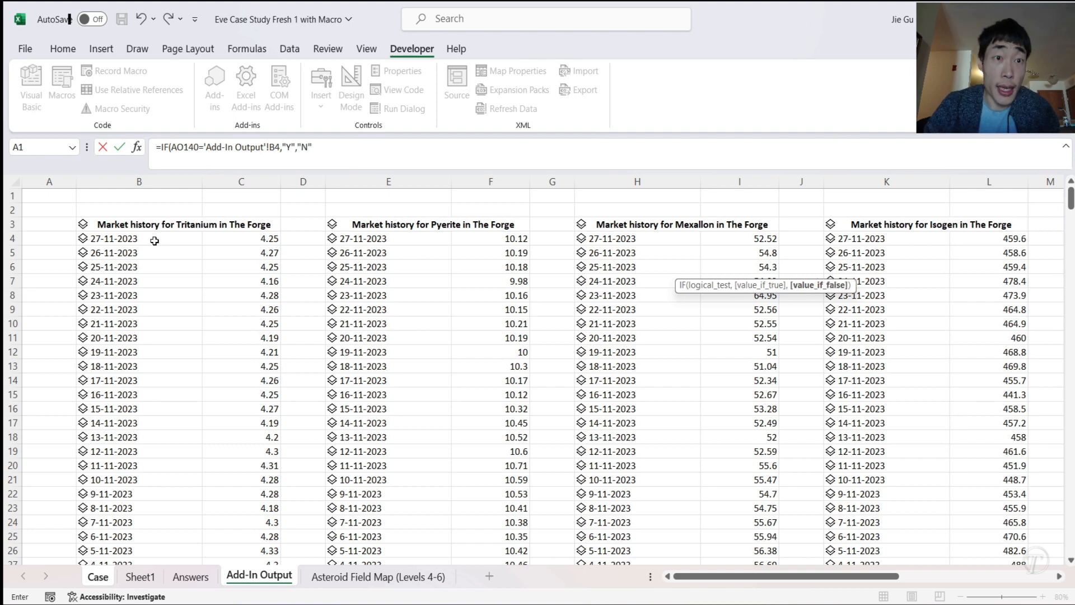
text())
key(Return)
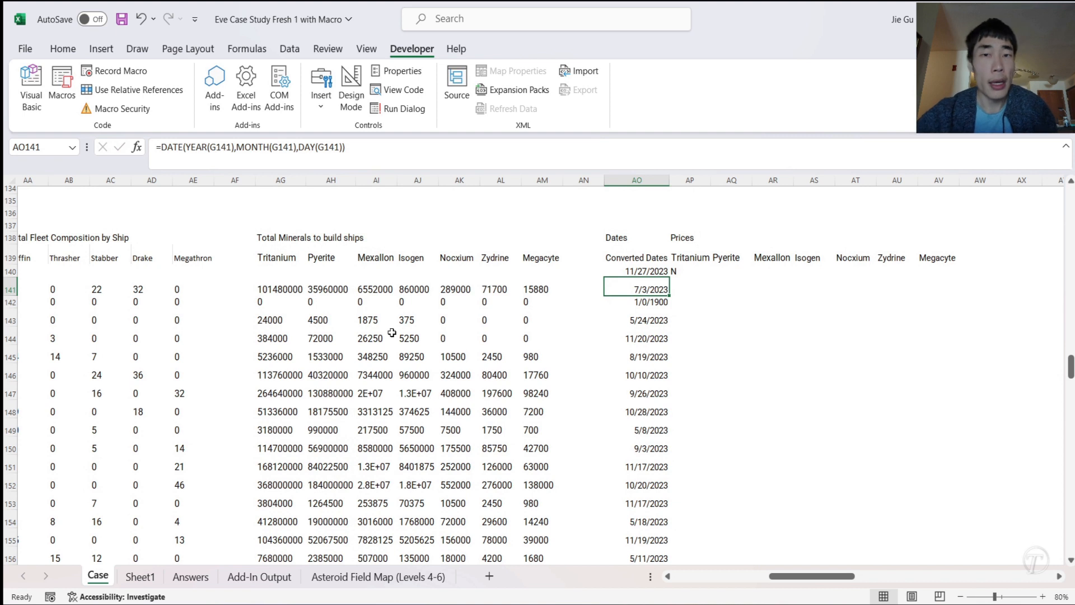
- Compare the test date in AO140 with B4 on the Add-In Output sheet and examine the data fields available for B4
click(680, 271)
click(655, 272)
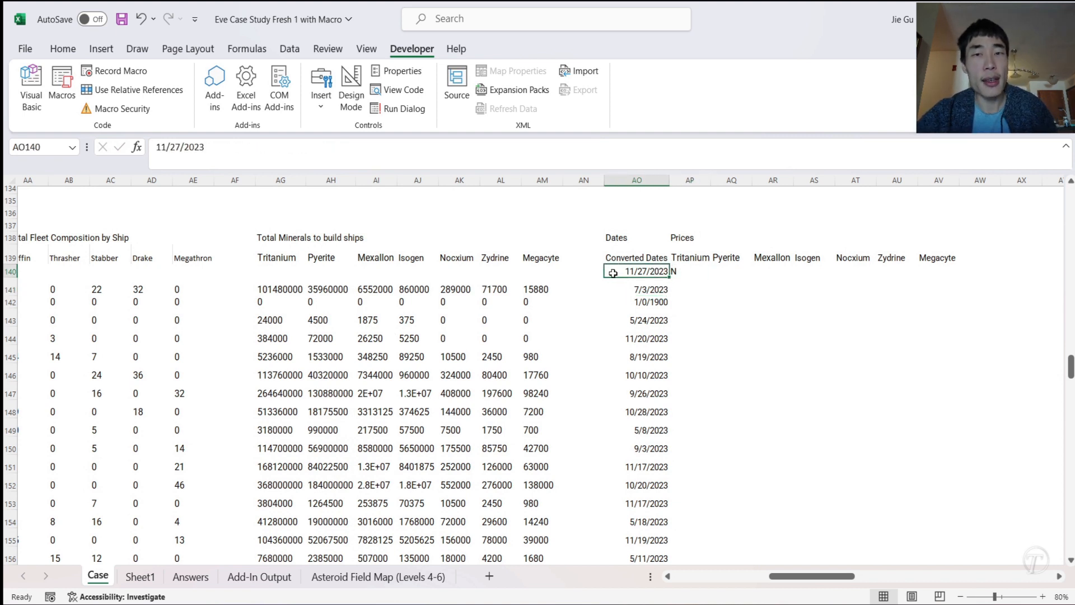
click(259, 577)
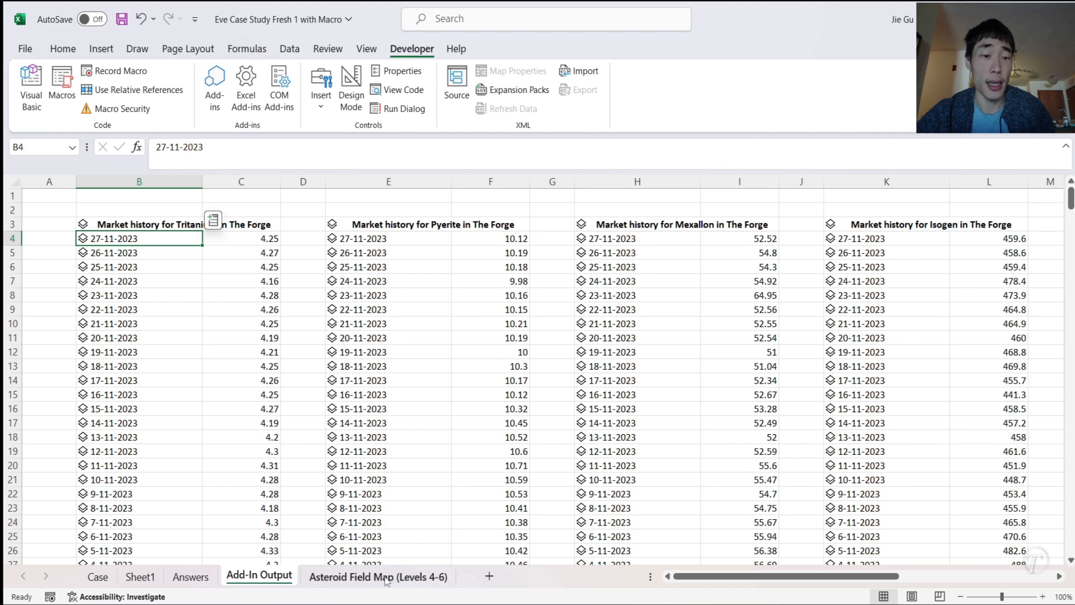
click(98, 577)
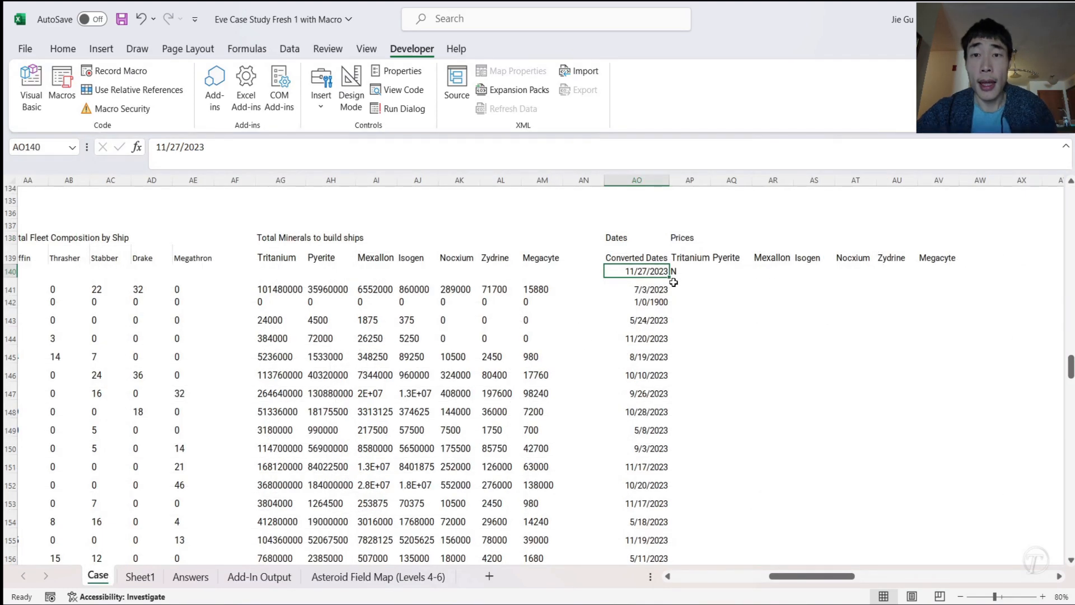
click(259, 577)
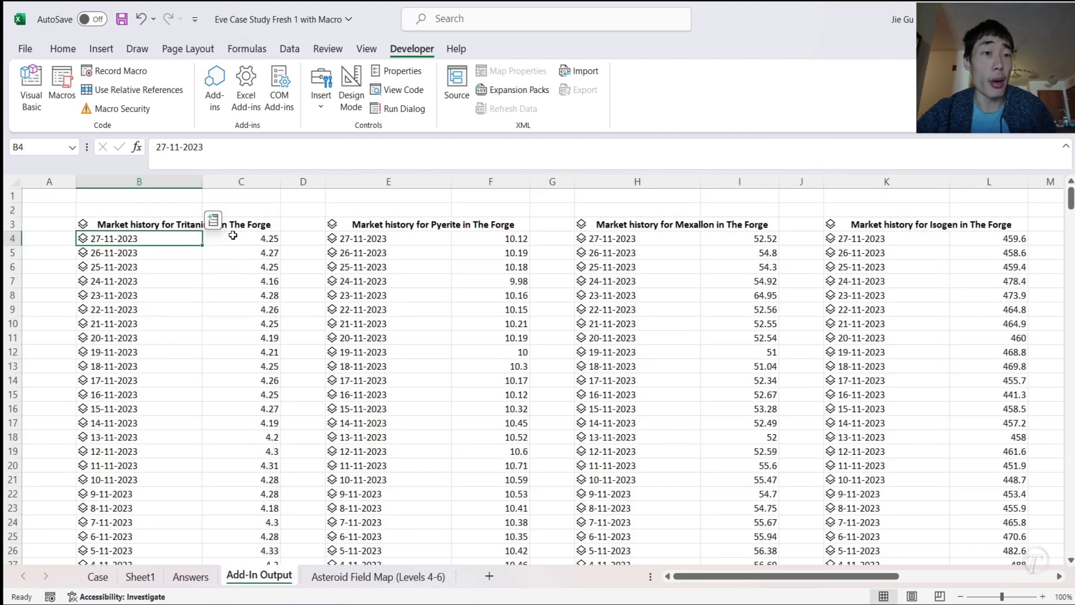
click(214, 221)
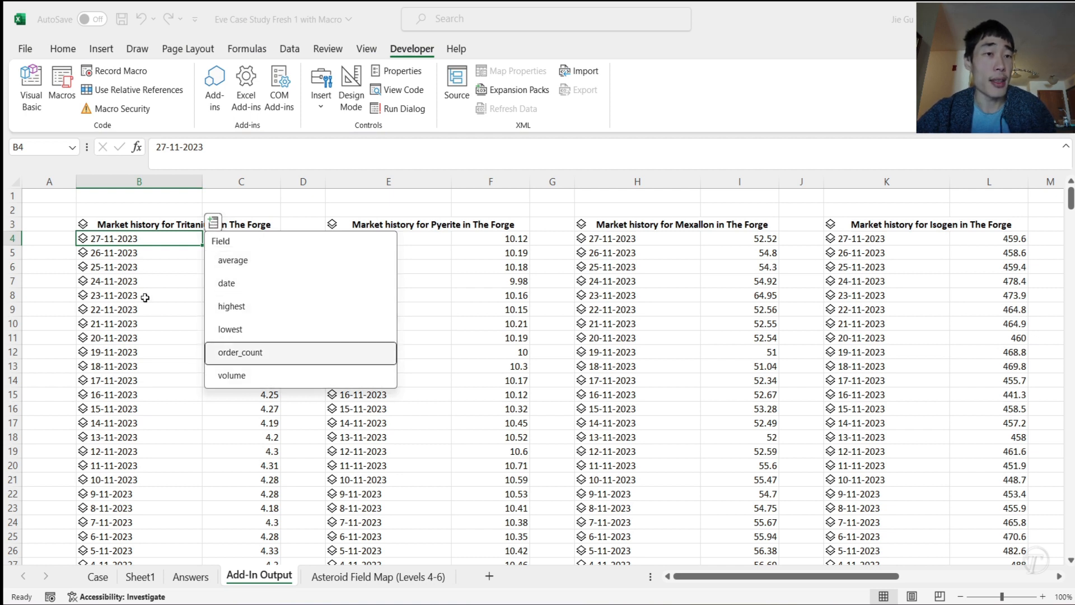
click(147, 239)
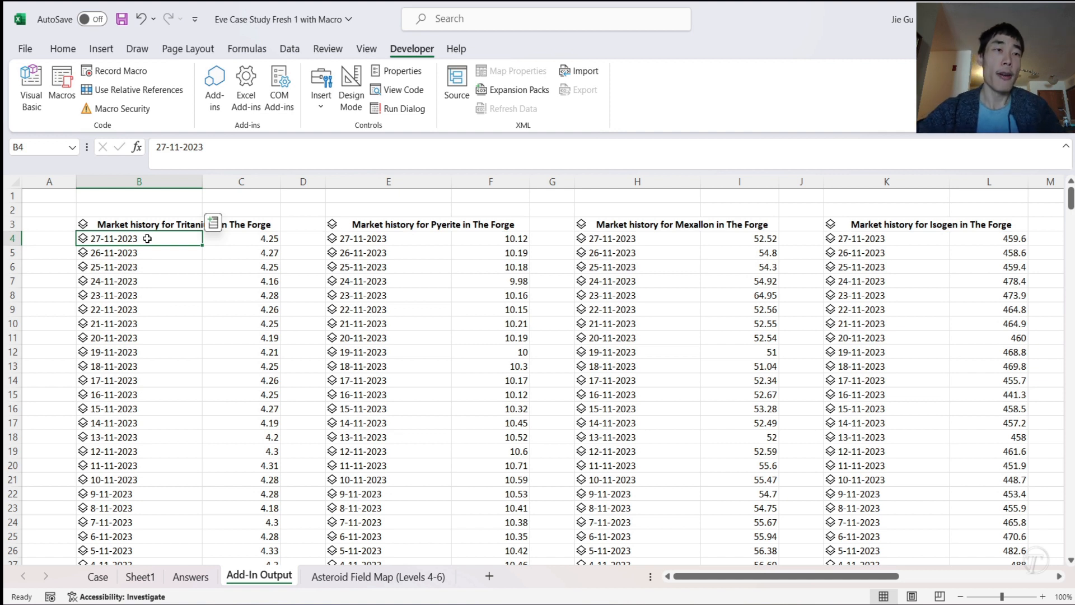
- Extract the date field of B4 into D4 on the Add-In Output sheet and widen column D to show it fully
click(214, 223)
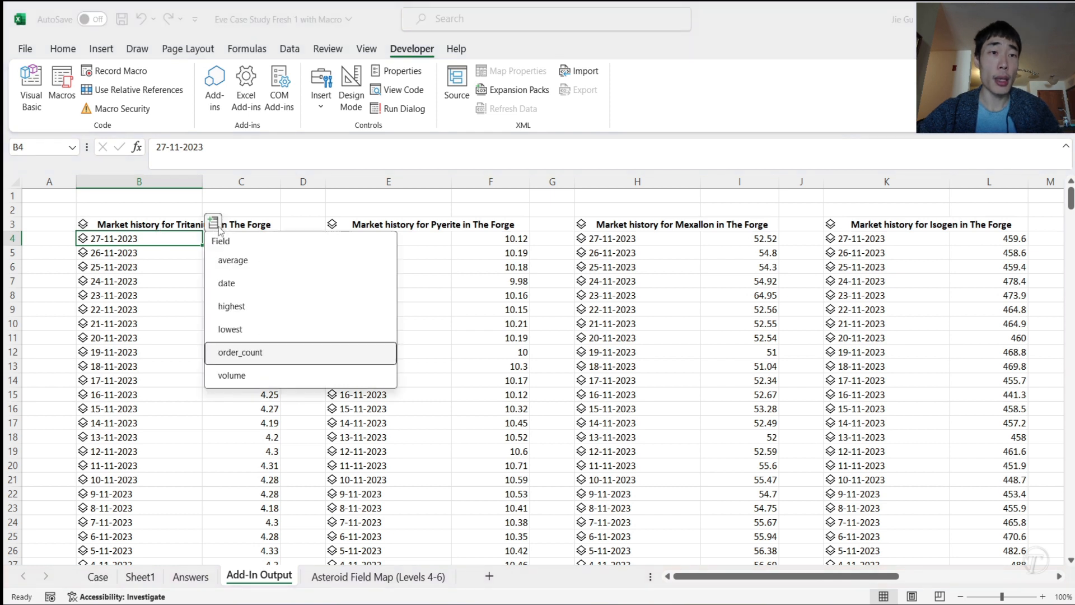
click(246, 282)
drag(325, 182, 364, 185)
click(347, 195)
click(335, 238)
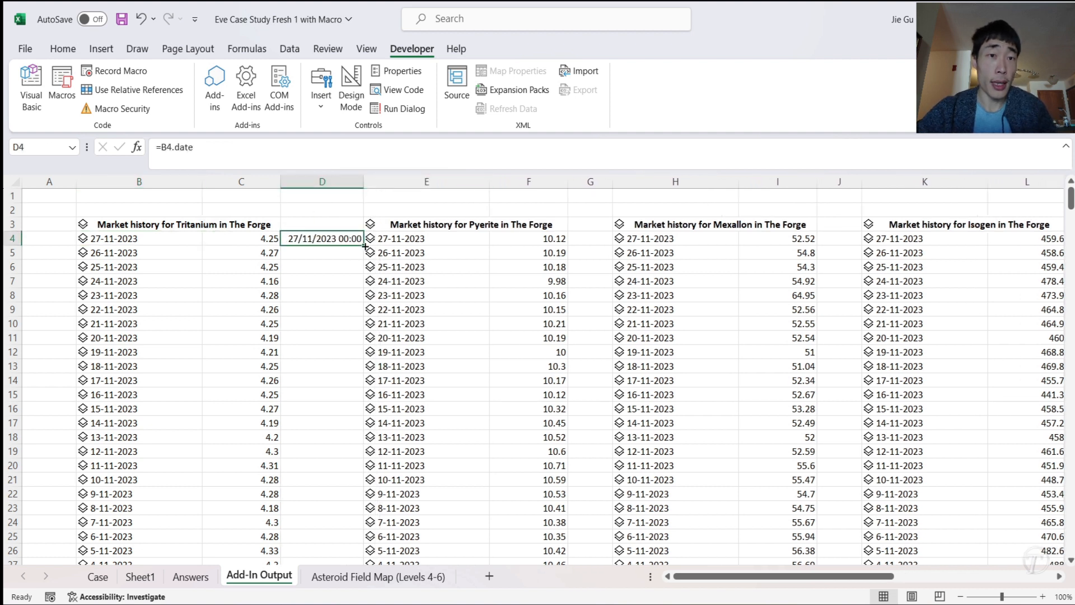
- Fill the =B4.date formula from D4 down alongside the whole market history and check the extracted dates
double_click(365, 247)
scroll(326, 357, down, 20)
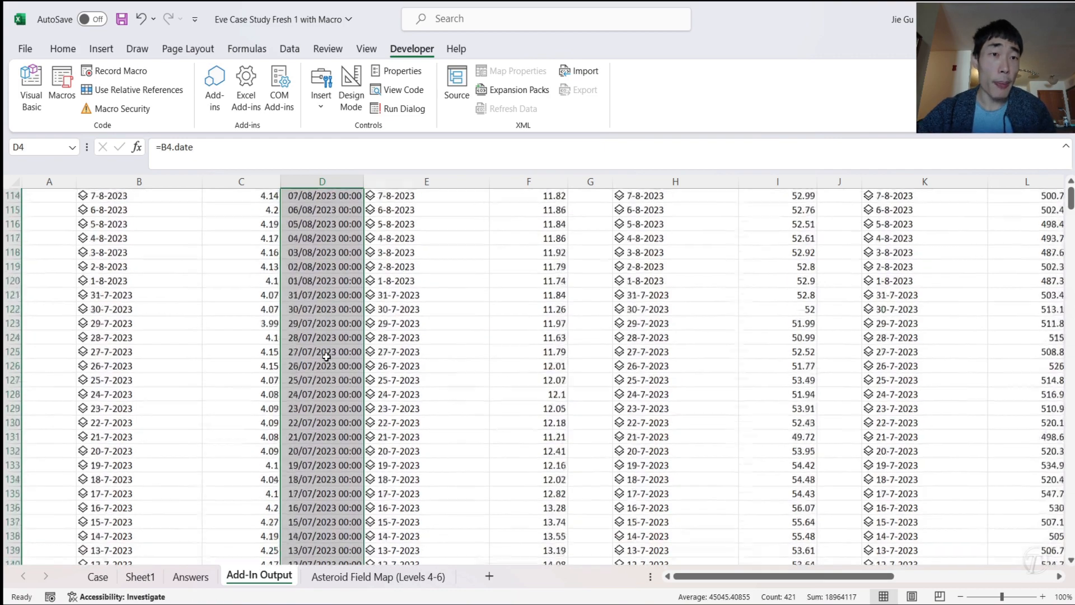
scroll(326, 357, down, 16)
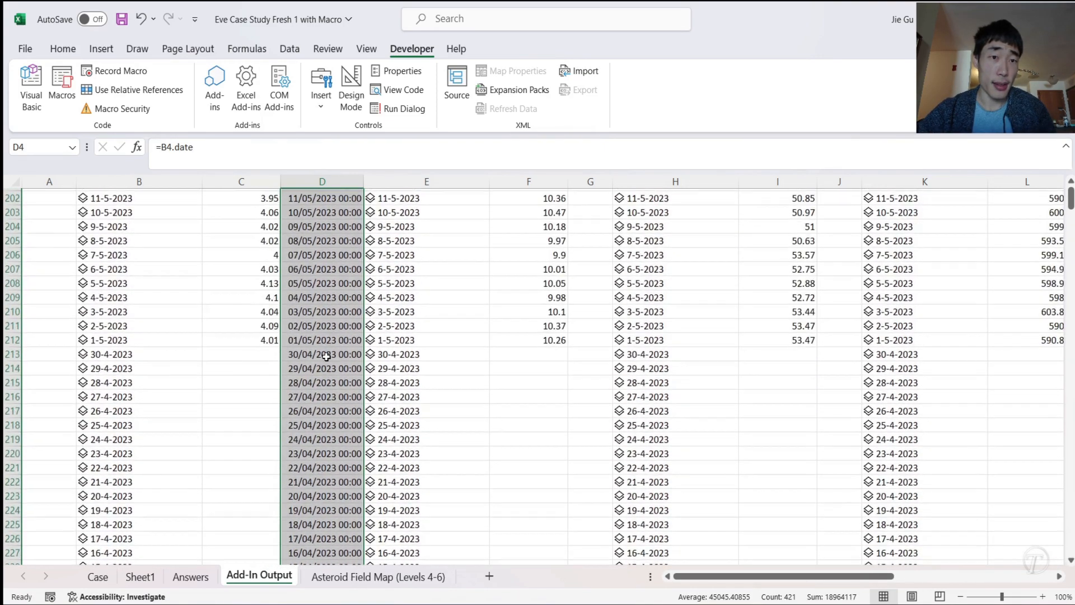
scroll(326, 357, up, 20)
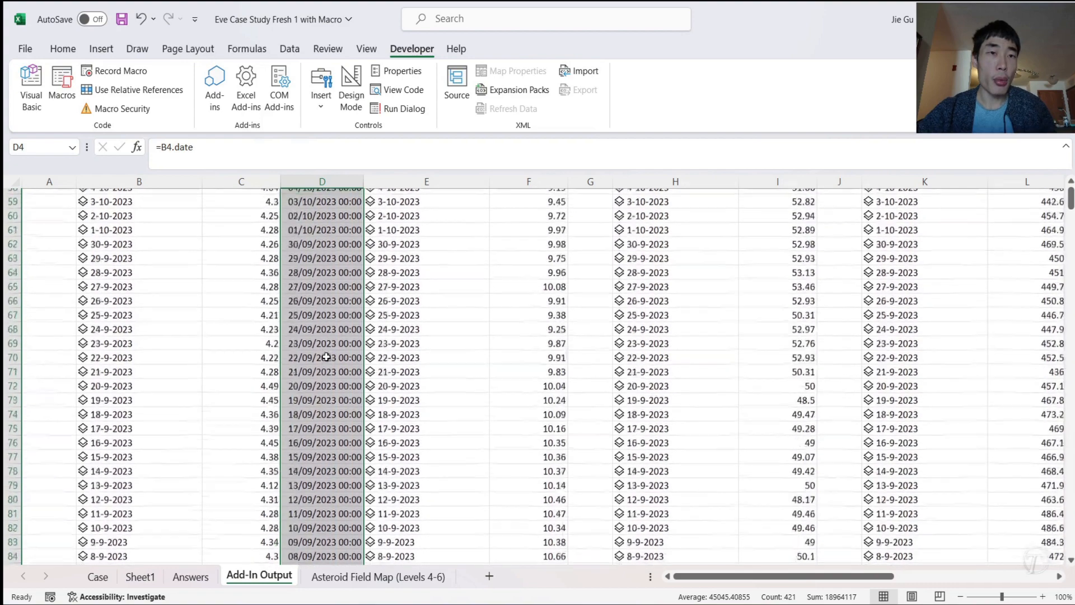
scroll(326, 357, up, 13)
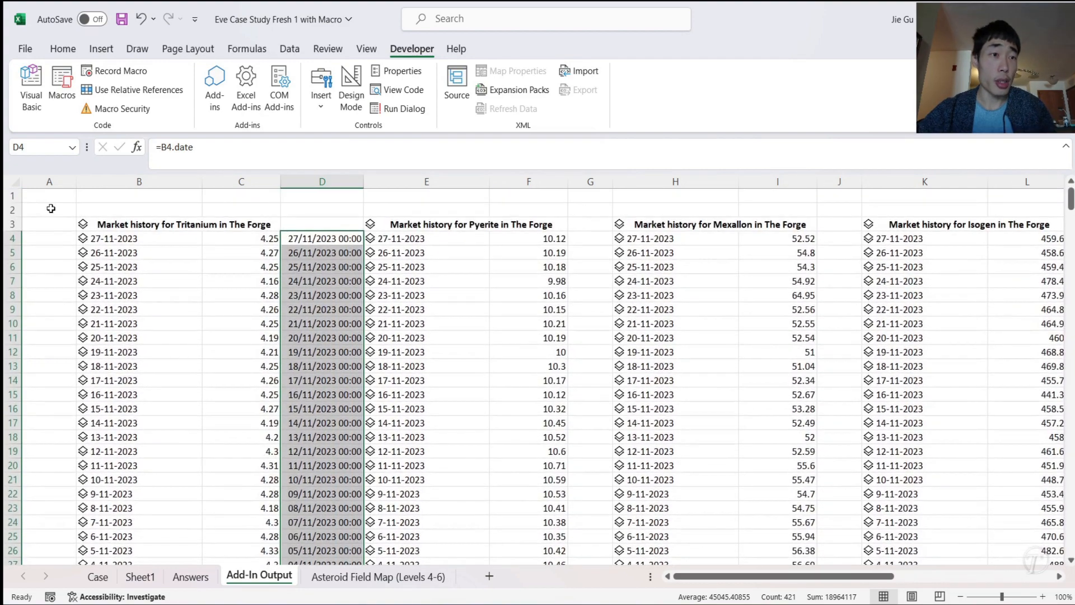
- Enter the heading "Date" in A3 of the Add-In Output sheet
click(49, 225)
text(Date)
key(Return)
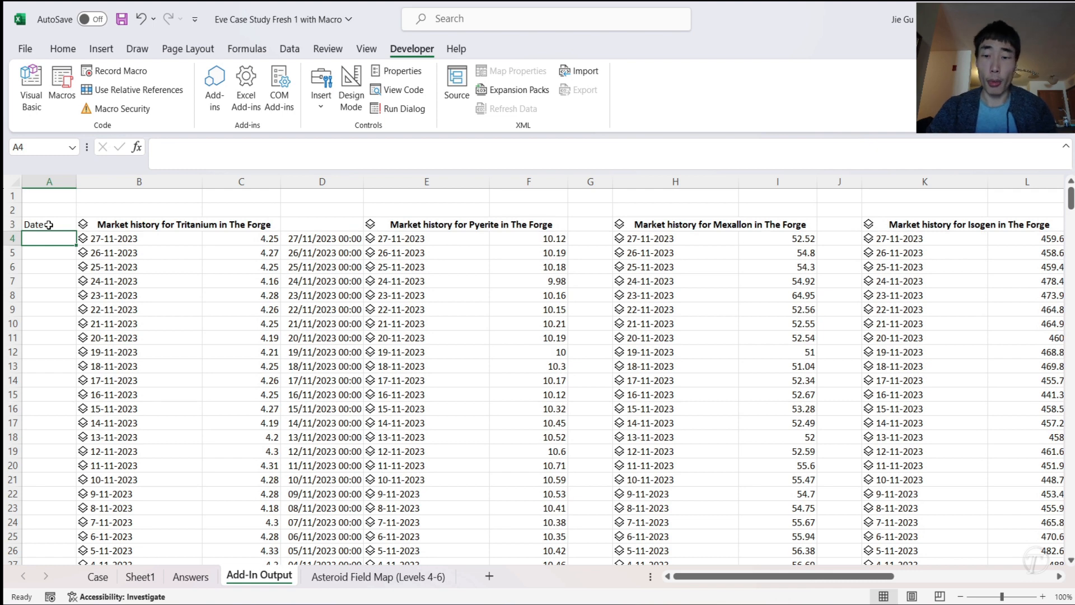
- Enter =DATE(YEAR(D4),MONTH(D4),DAY(D4)) in A4 and fill it down column A for all market history rows
text(=)
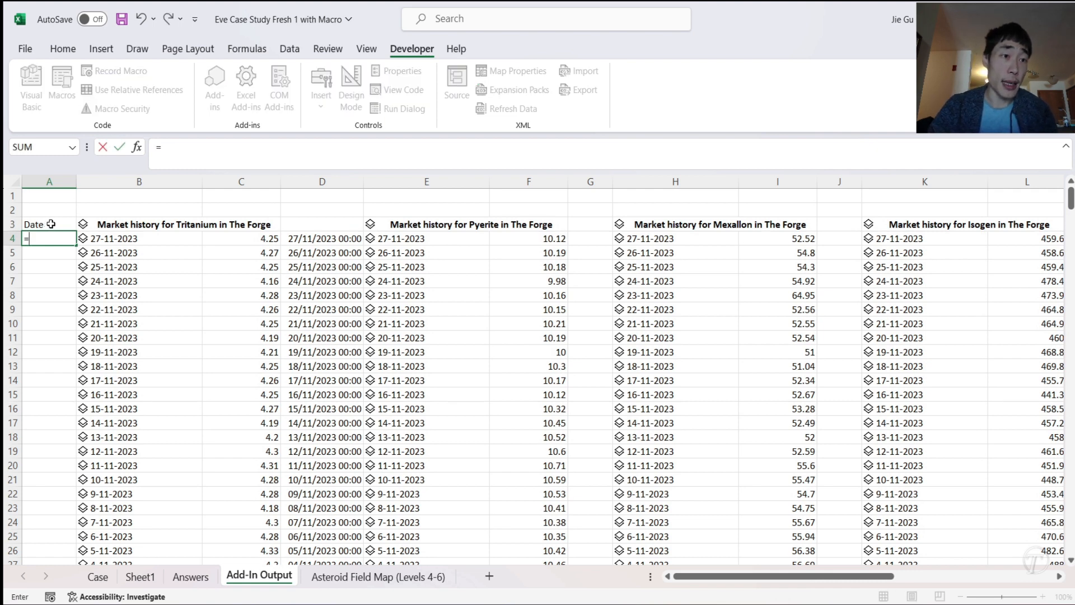
text(DATE(Y)
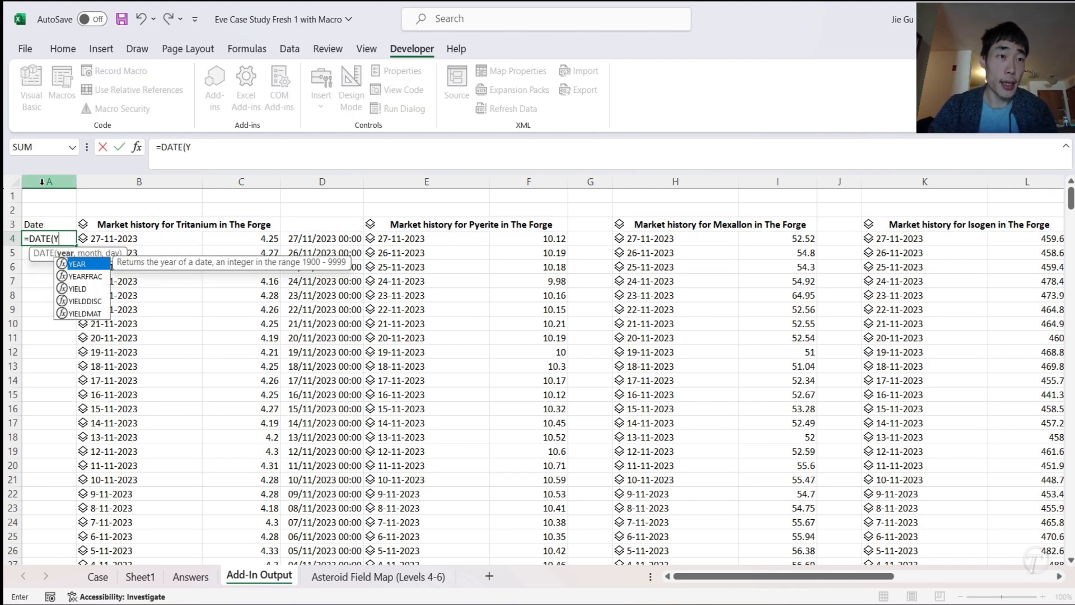
key(Tab)
click(322, 240)
text(),MONTH()
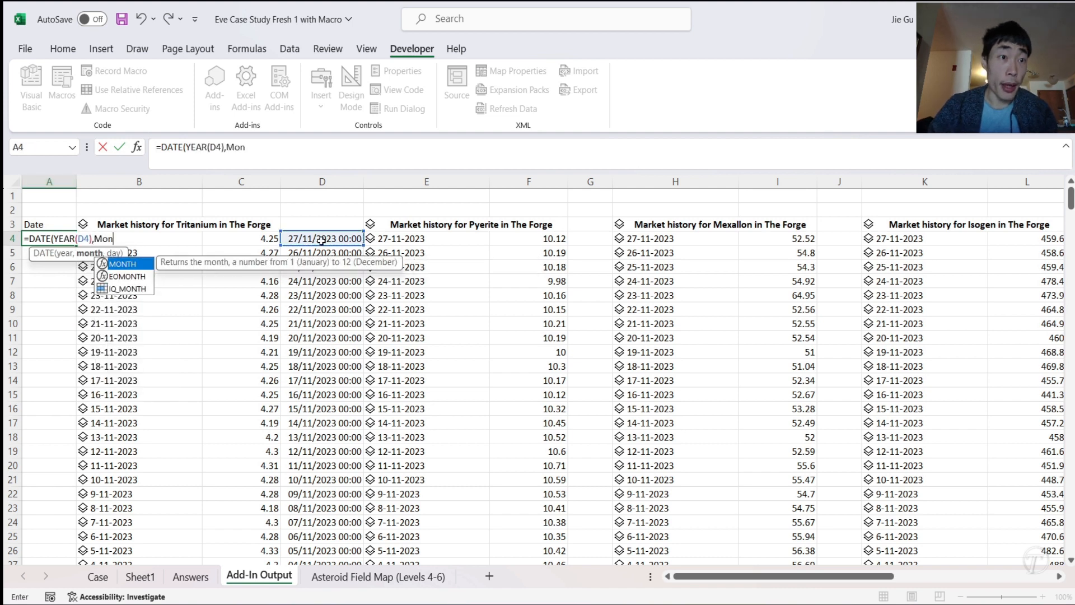
click(322, 239)
text(),)
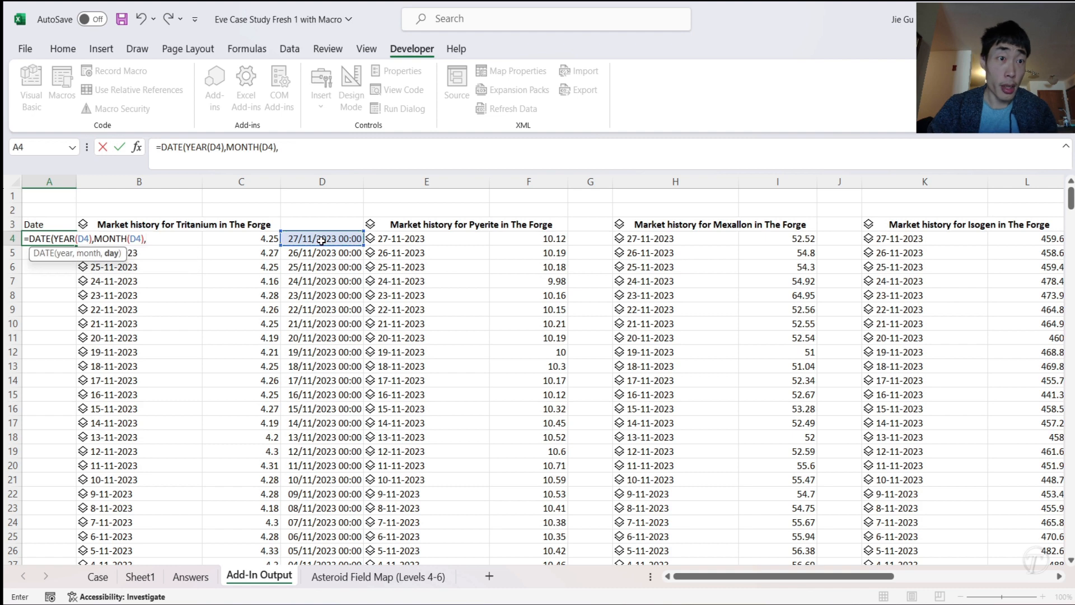
text(DAY()
click(322, 239)
text()))
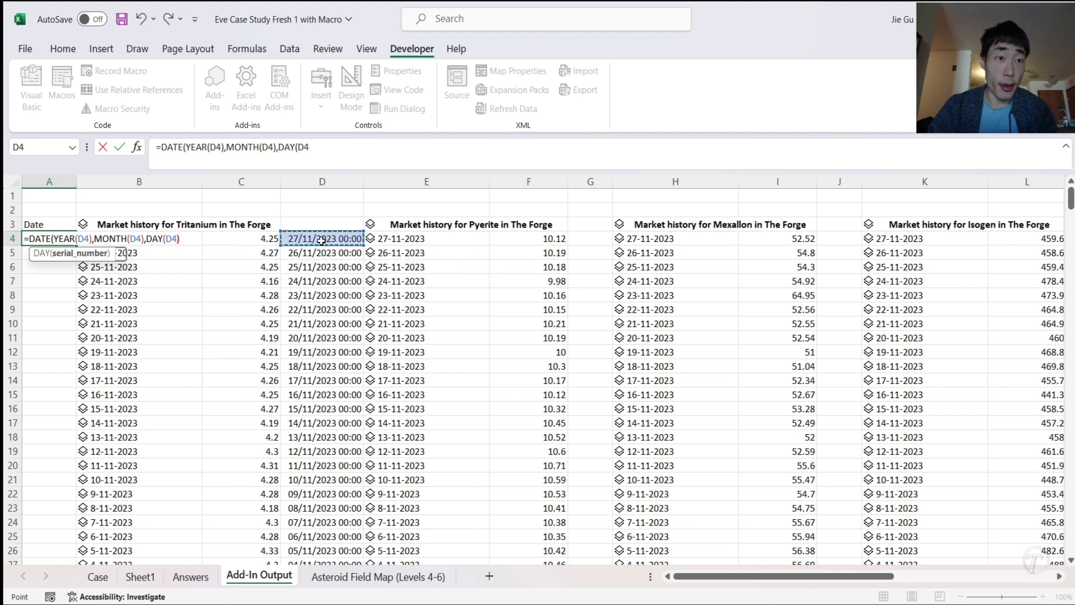
key(Return)
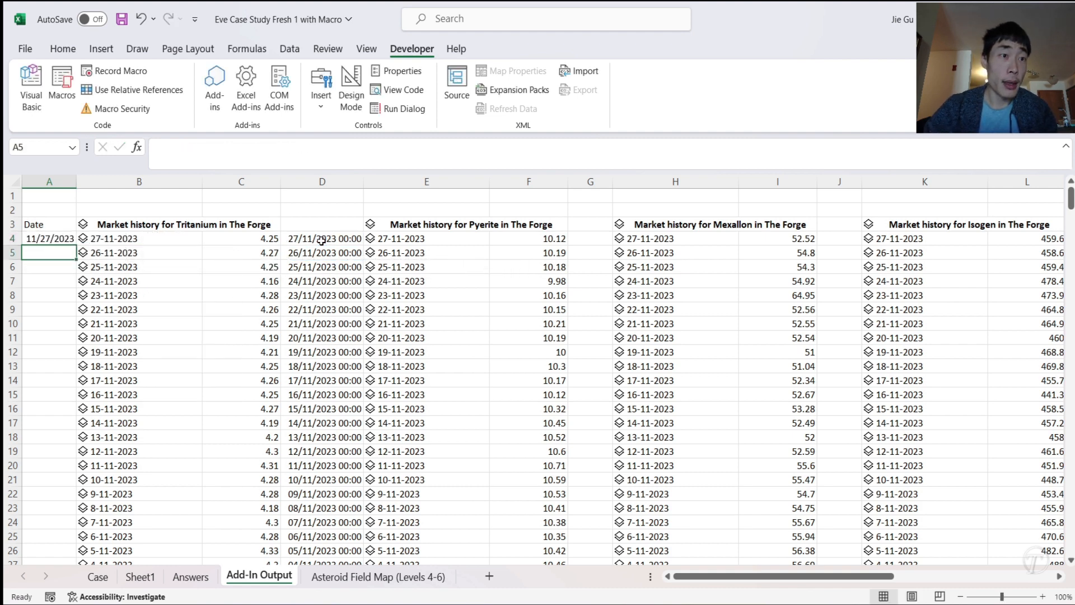
click(59, 239)
double_click(74, 246)
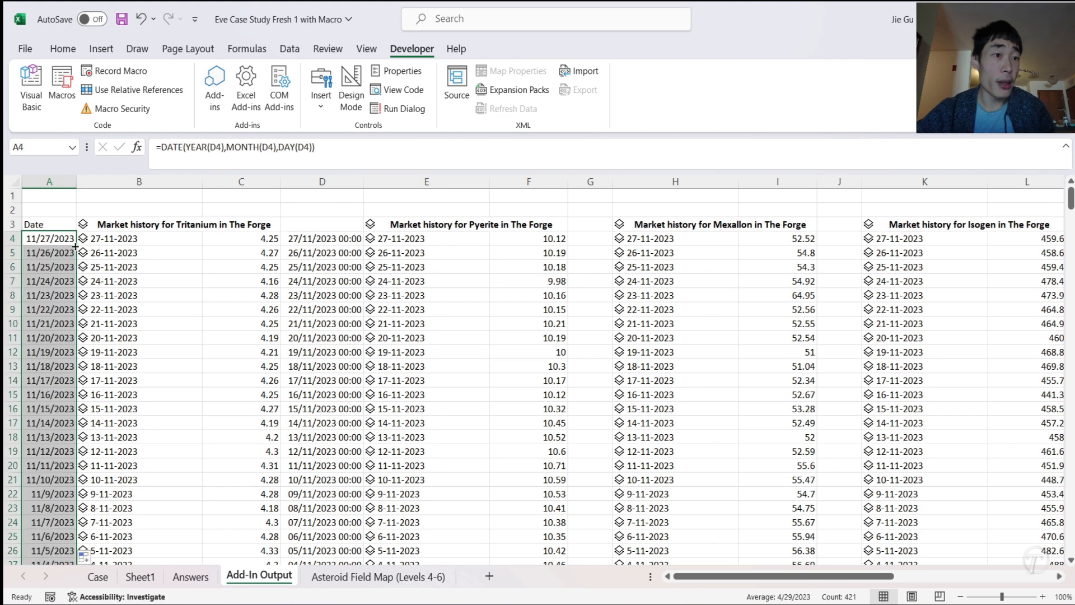
- Change the test formula in AP140 of the Case sheet to compare AO140 with 'Add-In Output'!A4, and recheck both dates
click(98, 576)
click(676, 268)
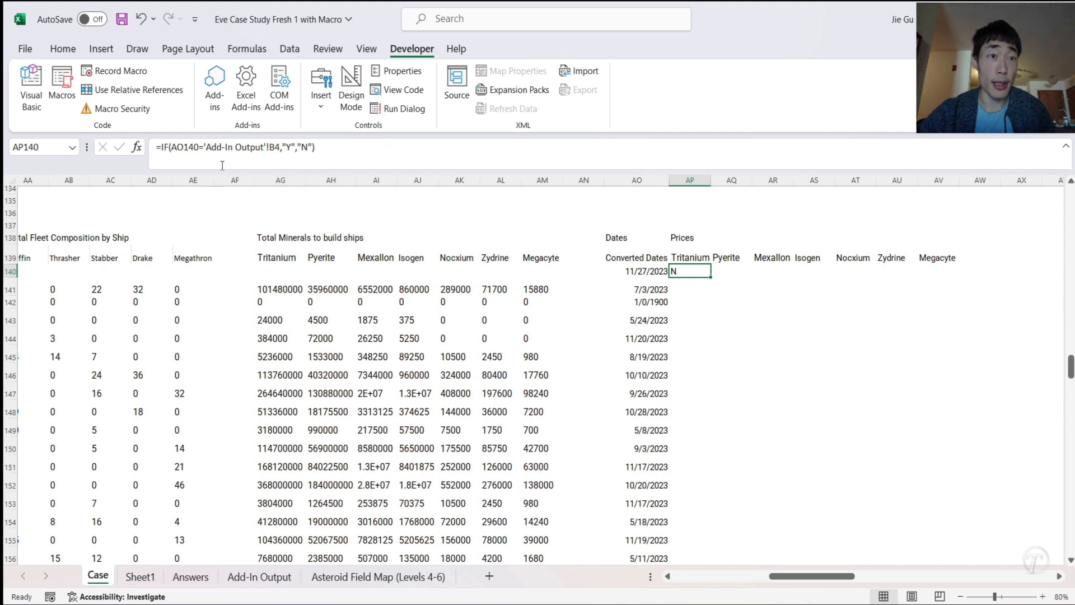
click(274, 147)
key(BackSpace)
text(A)
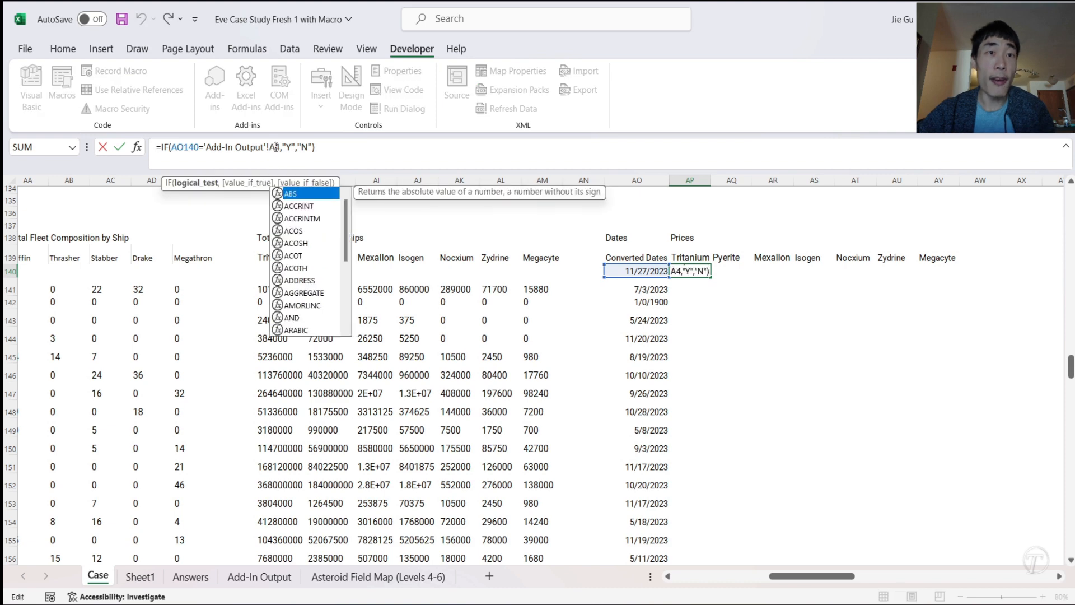
key(Return)
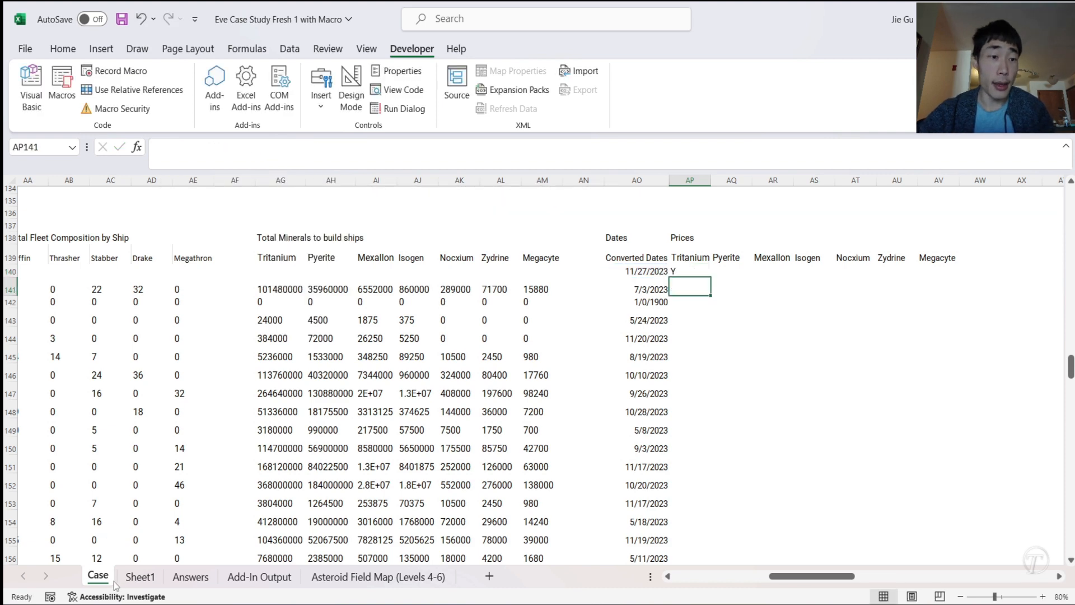
click(191, 577)
click(260, 577)
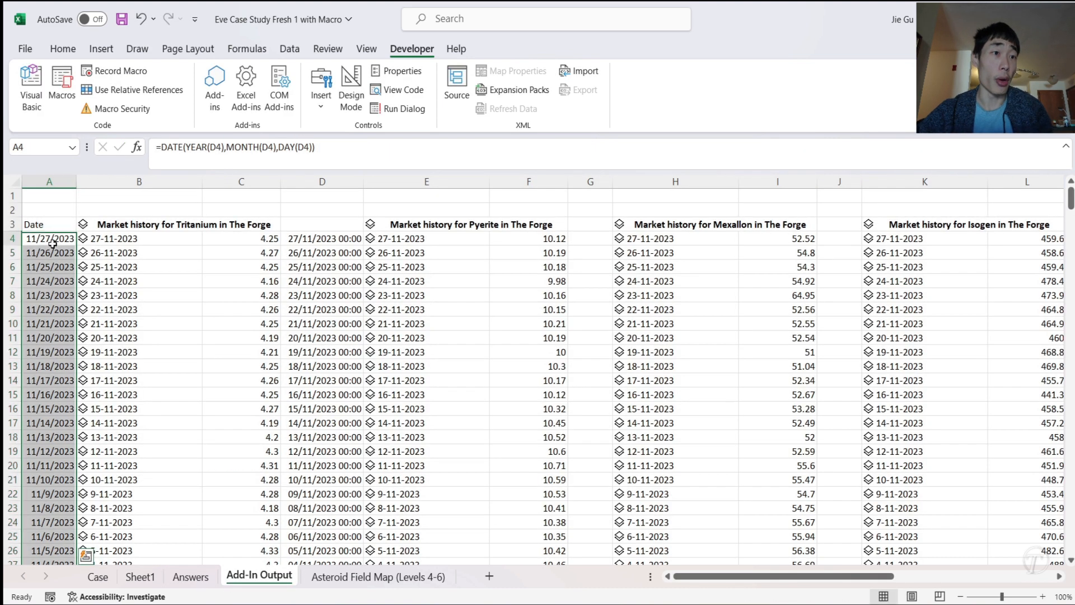
click(99, 578)
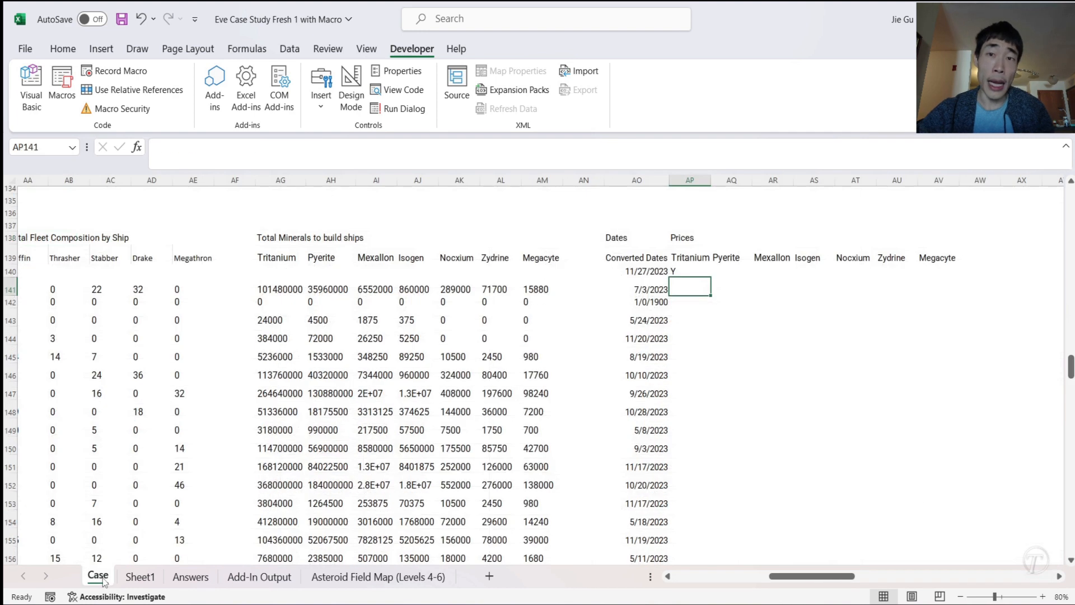
drag(659, 270, 682, 269)
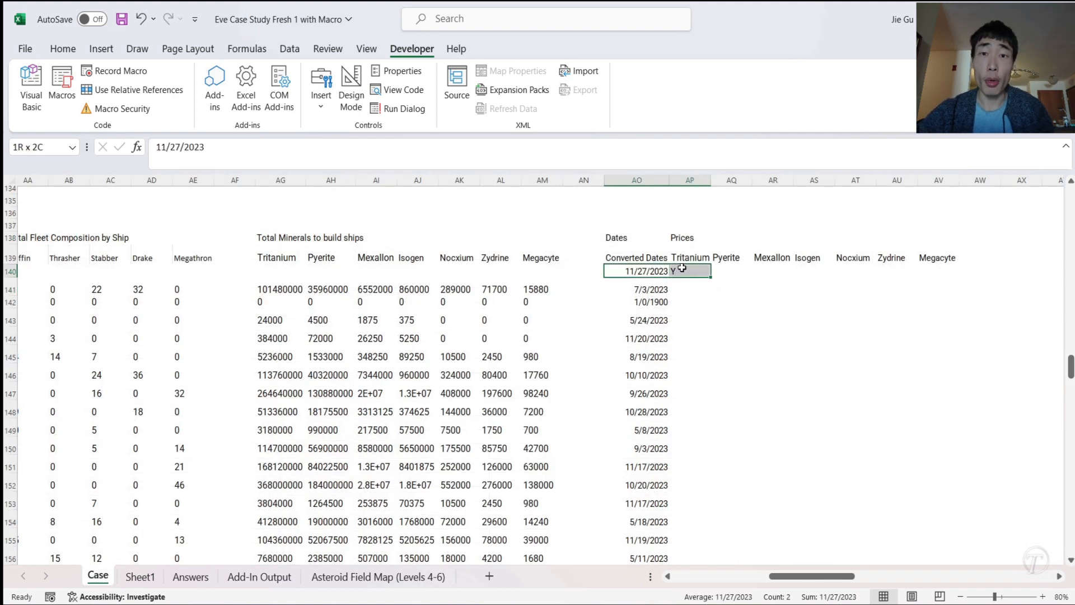
- Clear the test cells AO140:AP140 and start an XLOOKUP in AP141 that searches for AO141 in column A of Add-In Output
key(Delete)
click(685, 288)
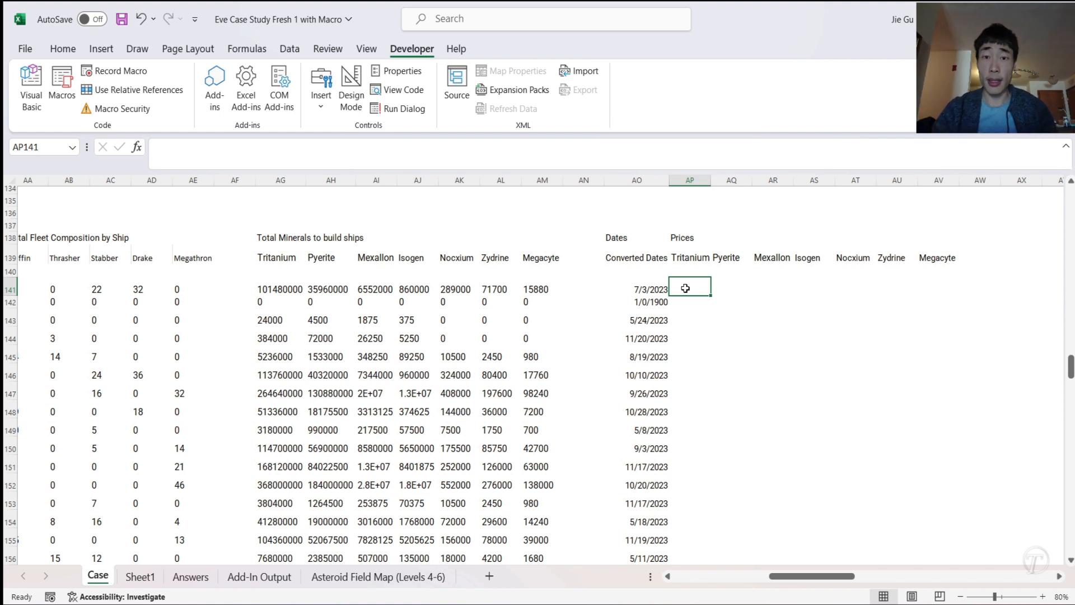
text(=XL)
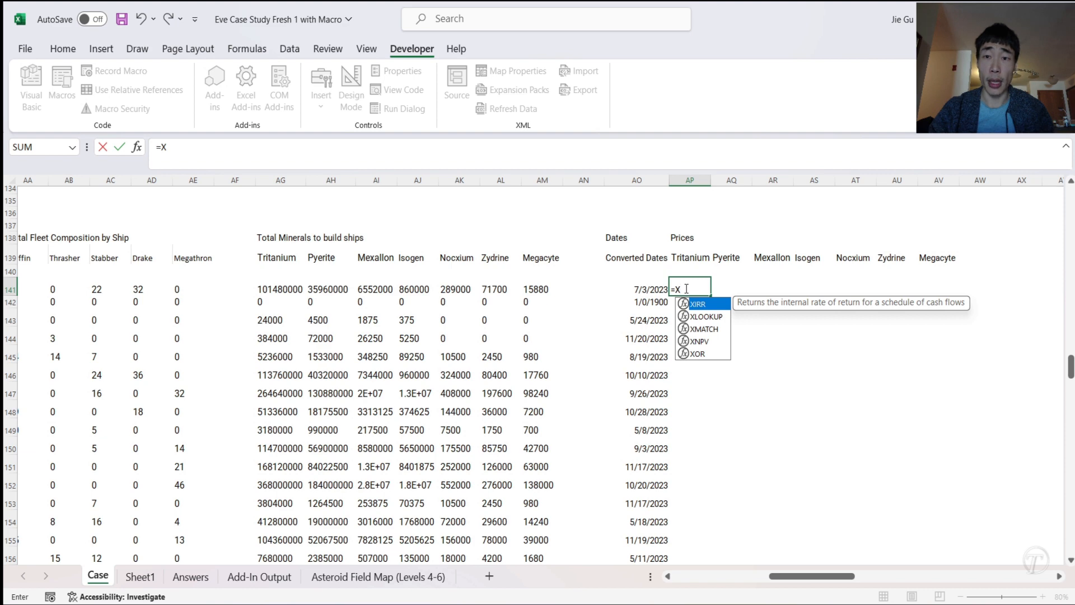
key(Tab)
click(653, 289)
text(,)
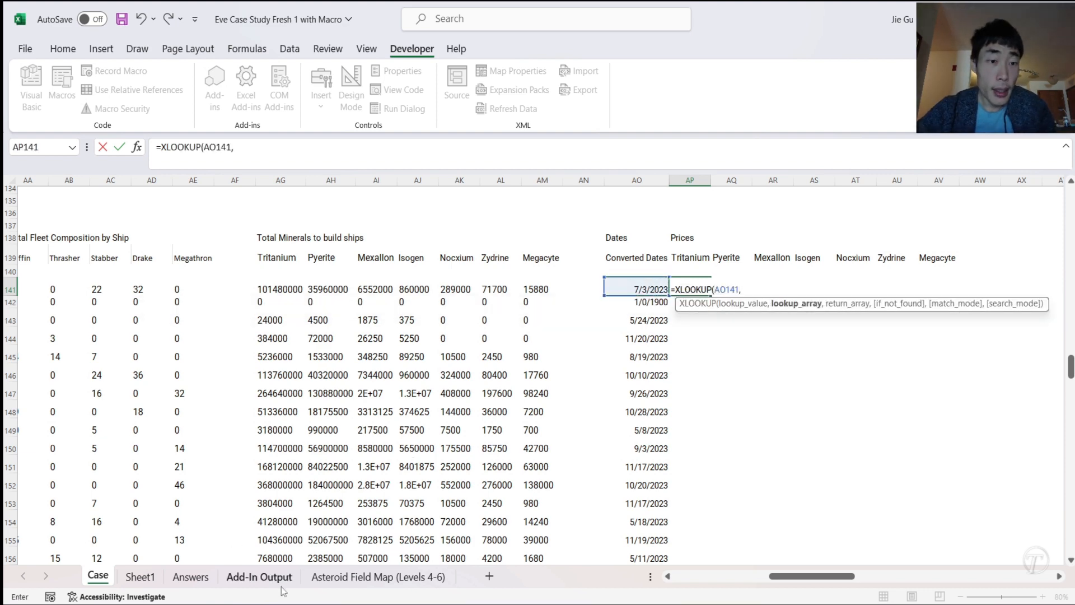
click(260, 577)
click(50, 180)
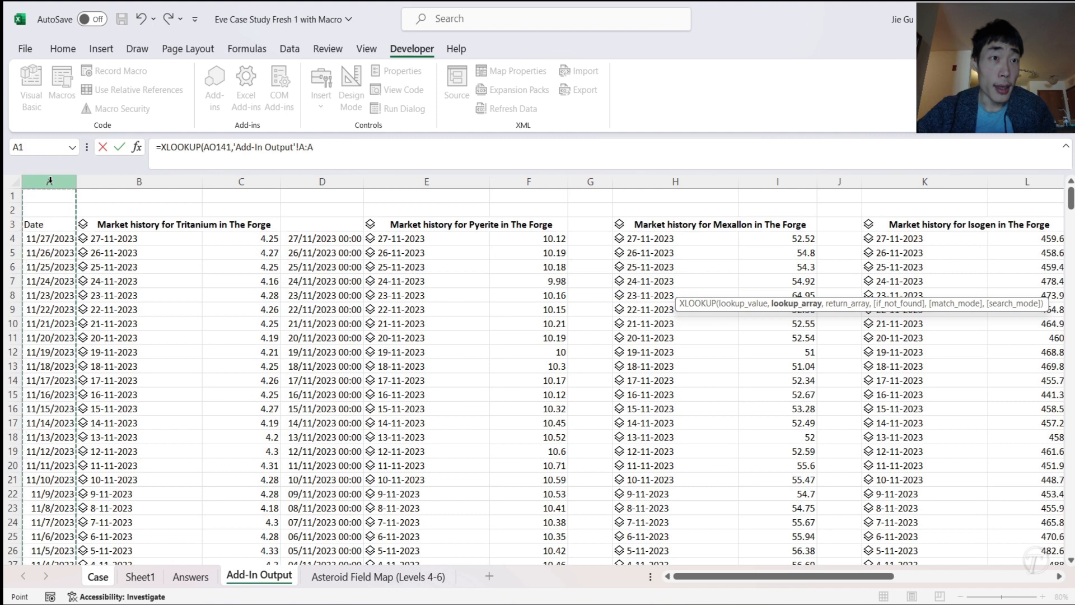
text(,)
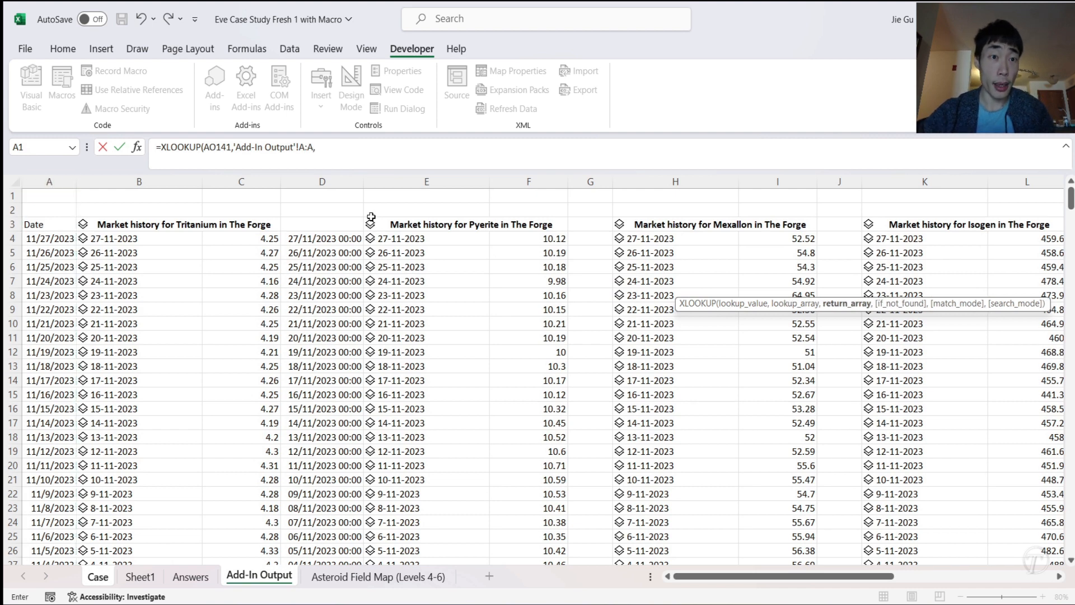
- Complete the AP141 lookup with Add-In Output column C as return array, making both ranges absolute as $A:$A and $C:$C
drag(140, 181, 255, 180)
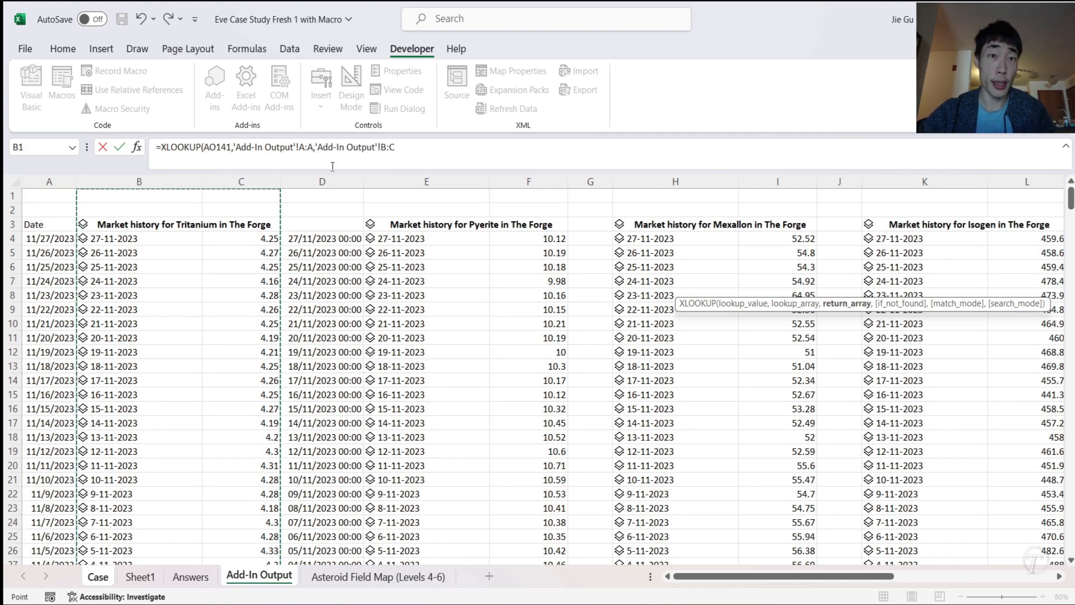
drag(381, 148, 386, 148)
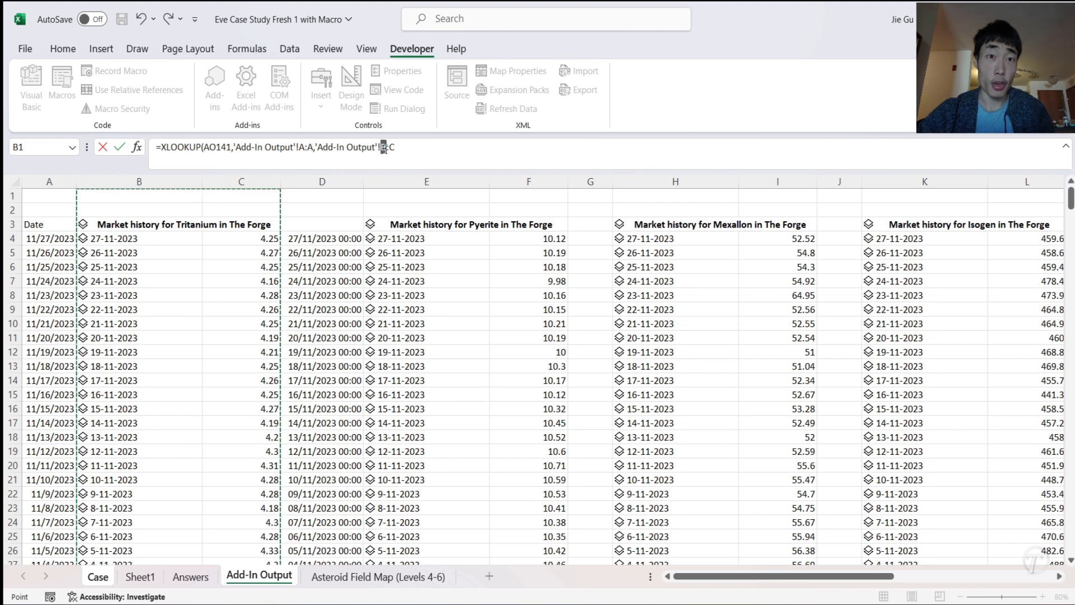
text(C)
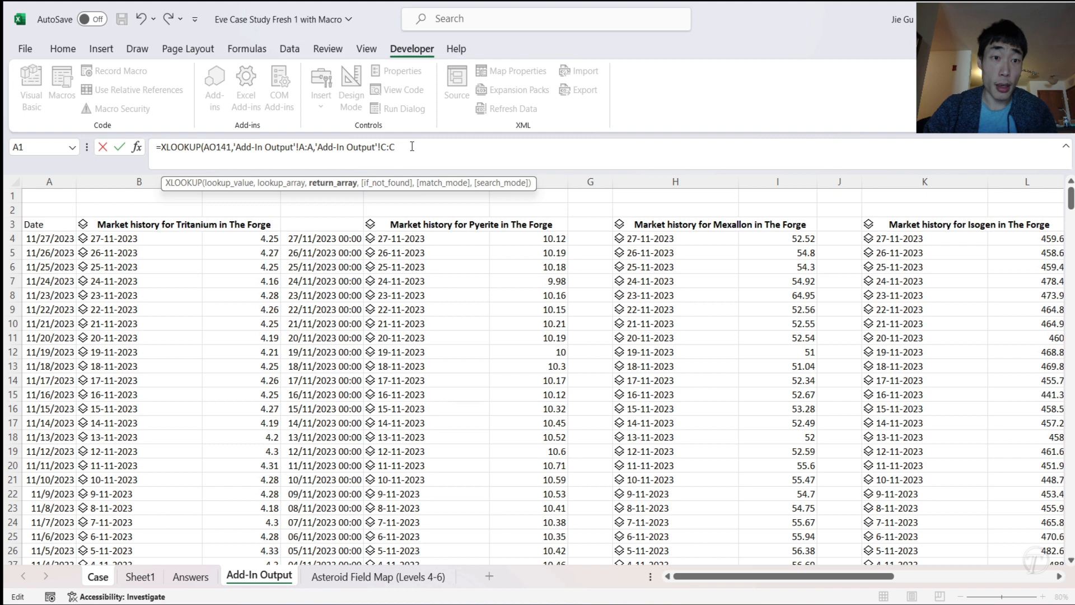
text(,)
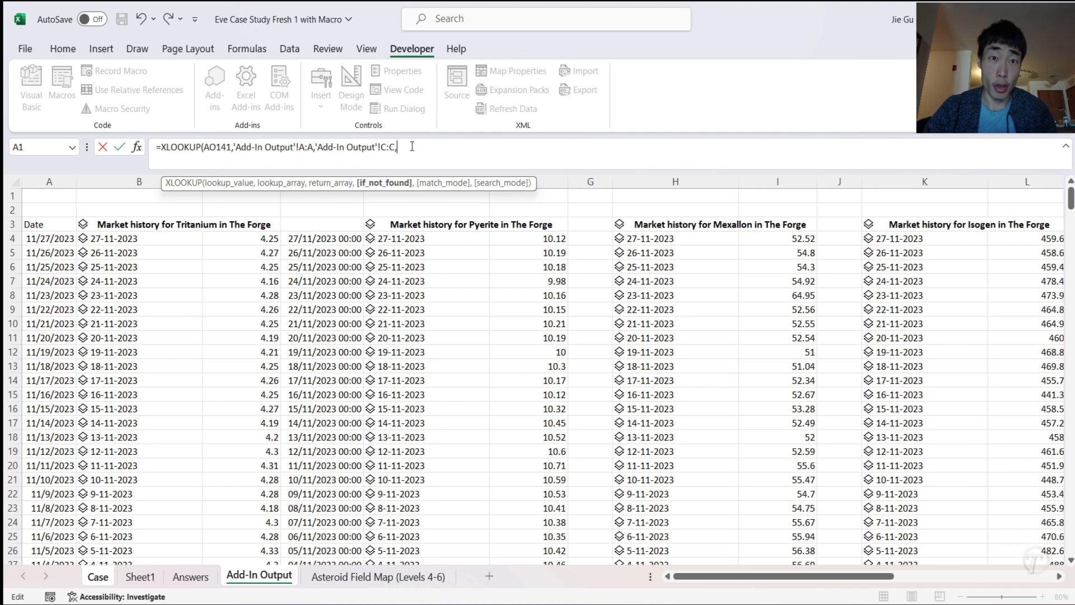
key(BackSpace)
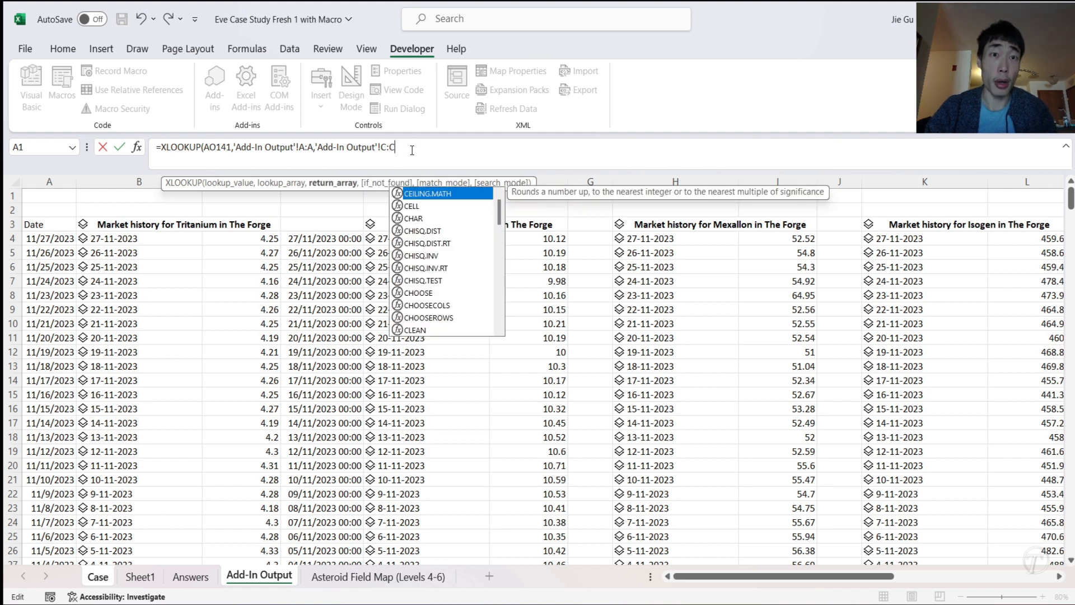
text())
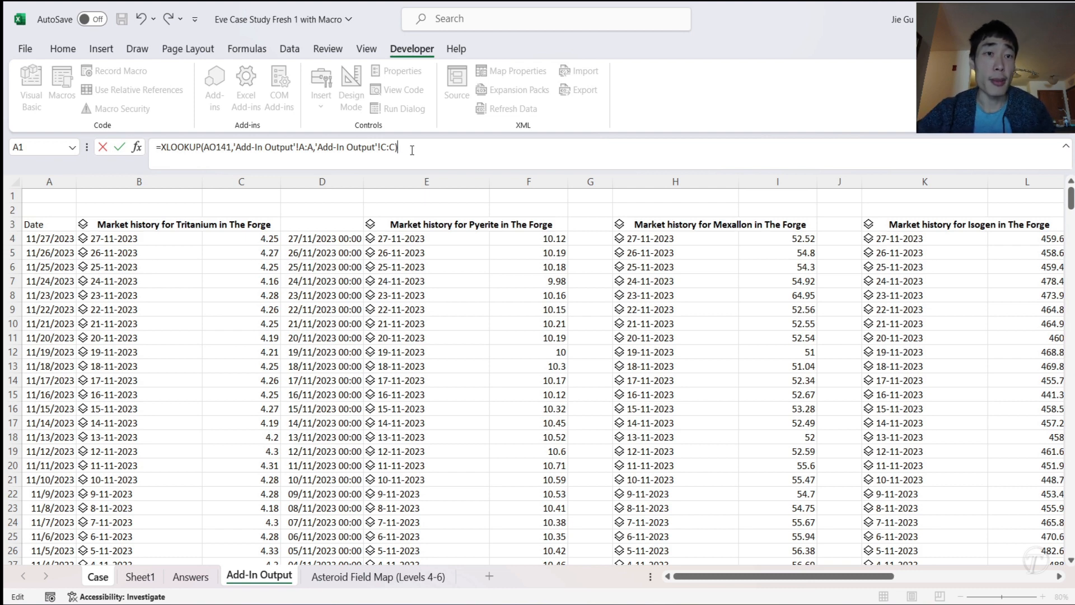
click(383, 147)
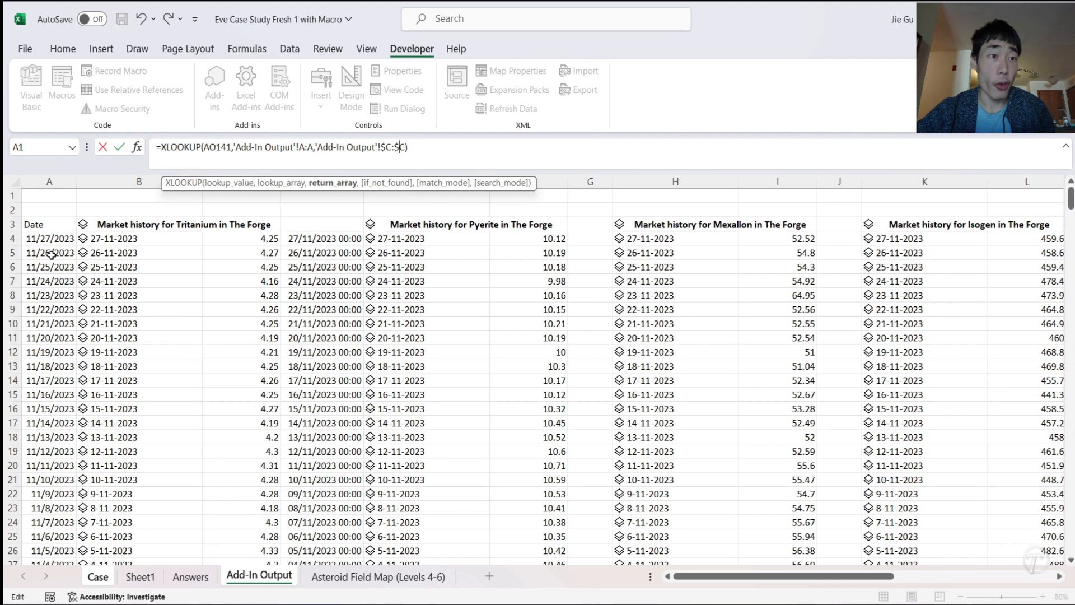
key(Return)
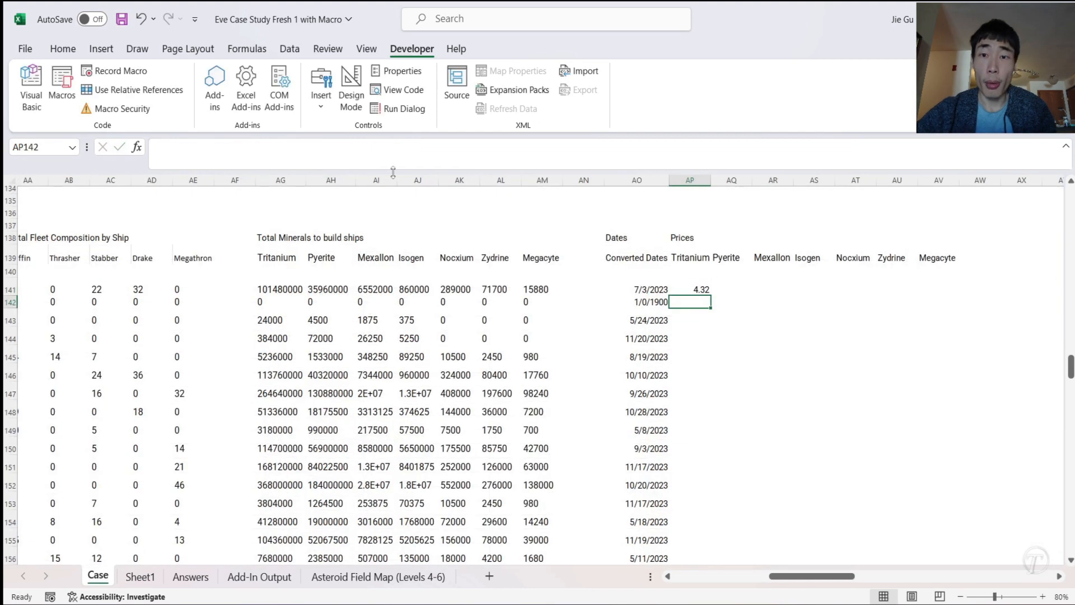
- Copy the exact text of the AP141 Tritanium lookup formula into AQ141 through AV141 for the other six minerals
click(705, 287)
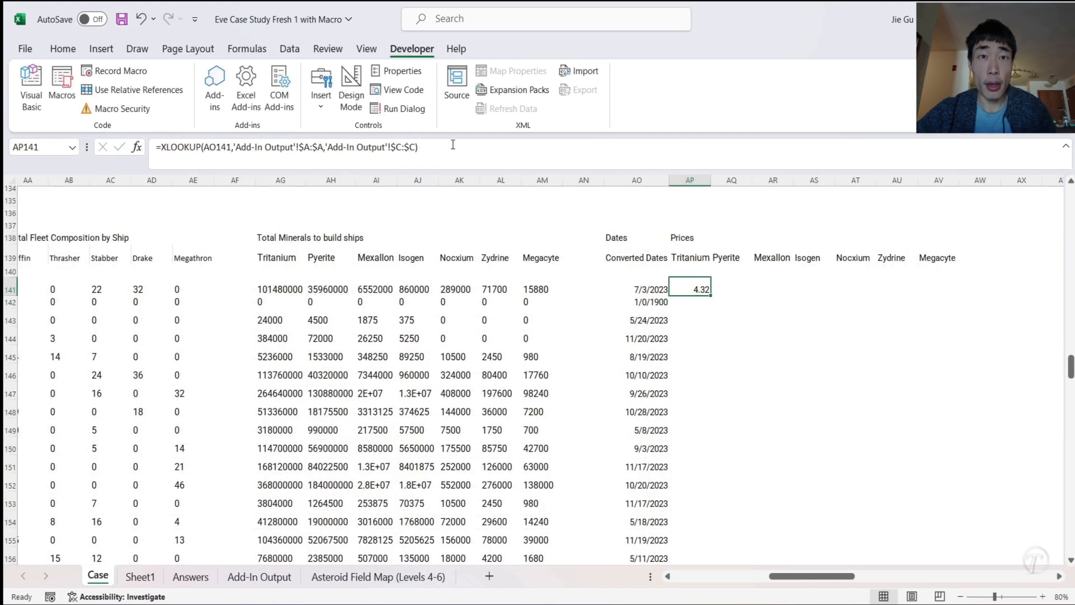
drag(452, 146, 110, 152)
key(ctrl+c)
key(Escape)
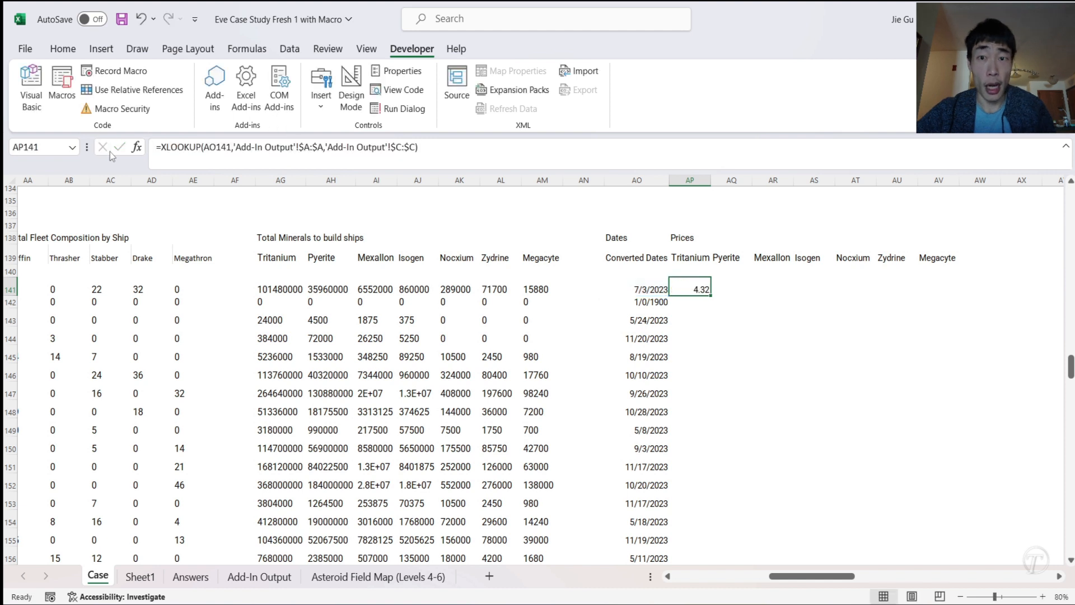
click(733, 286)
key(ctrl+v)
click(773, 286)
key(ctrl+v)
click(811, 285)
key(ctrl+v)
click(845, 286)
key(ctrl+v)
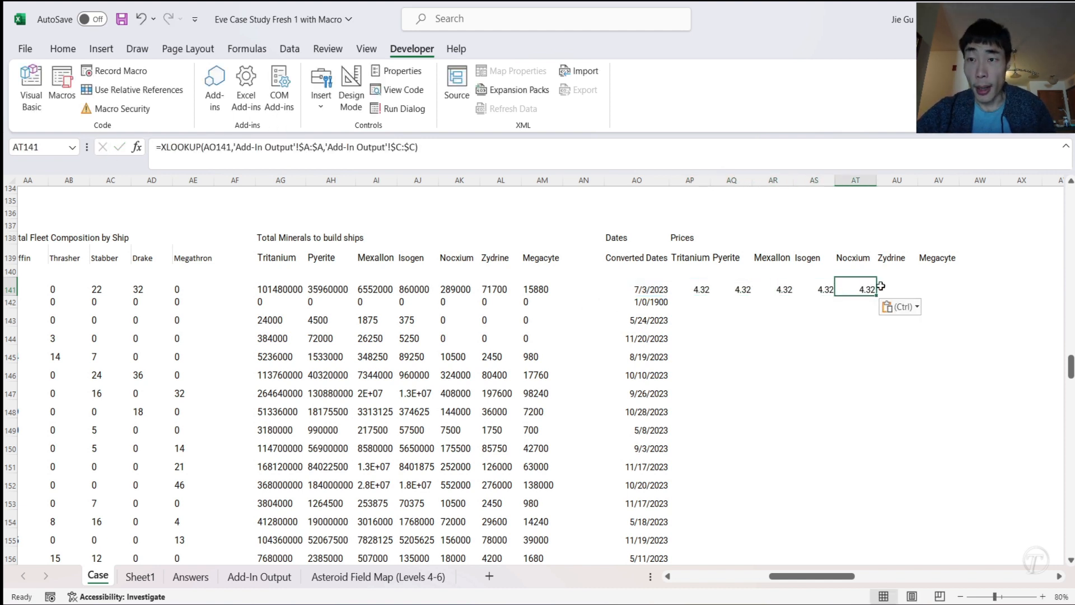
click(906, 285)
key(ctrl+v)
click(941, 289)
key(ctrl+v)
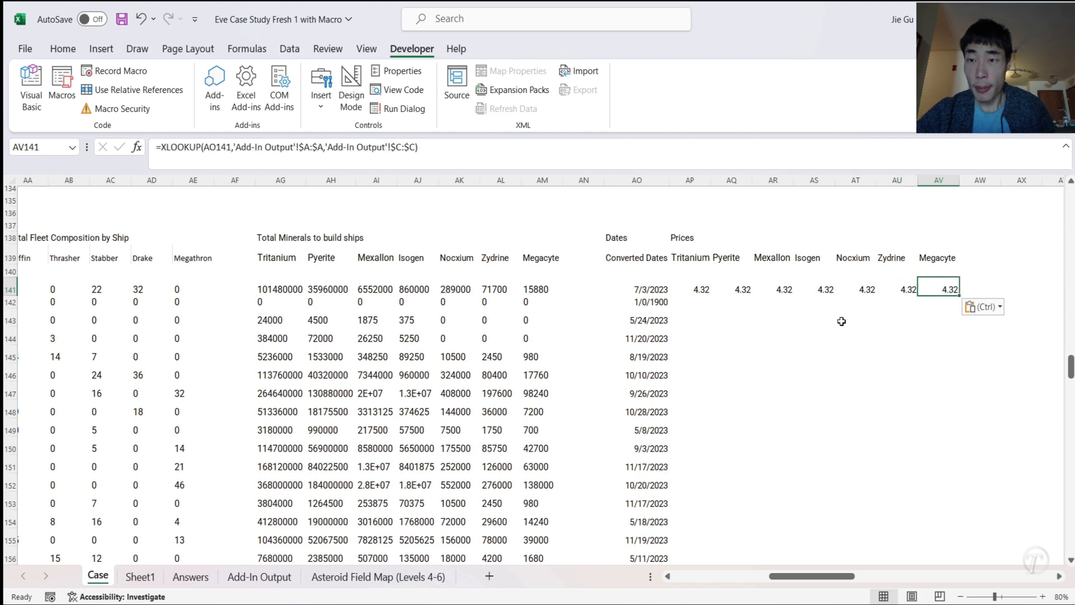
- Check the mineral price columns in Add-In Output and set the return array of the Pyerite lookup in AQ141 to $F:$F
click(737, 293)
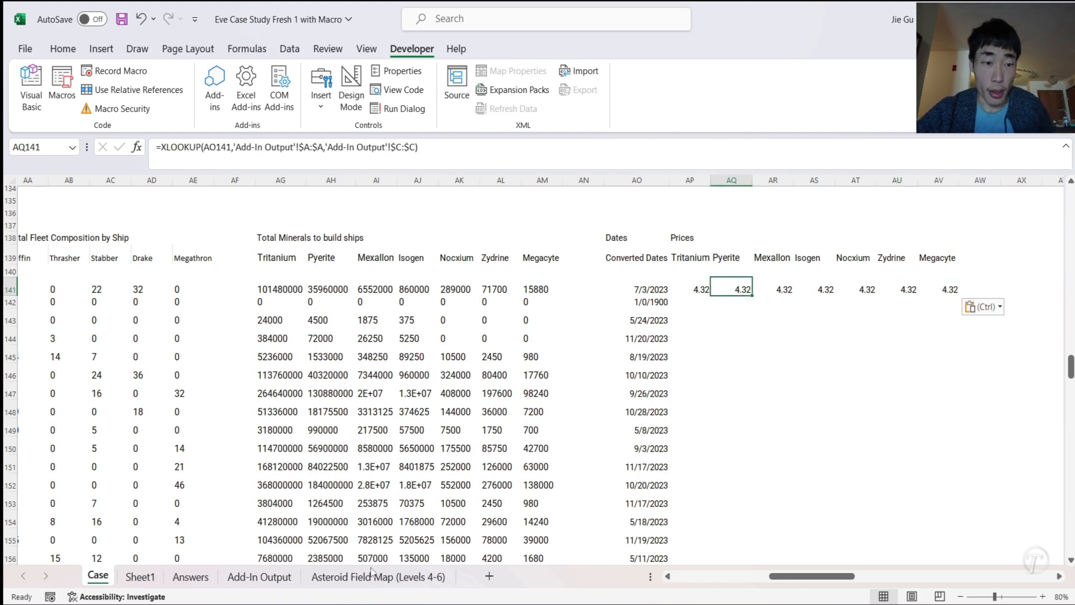
click(264, 577)
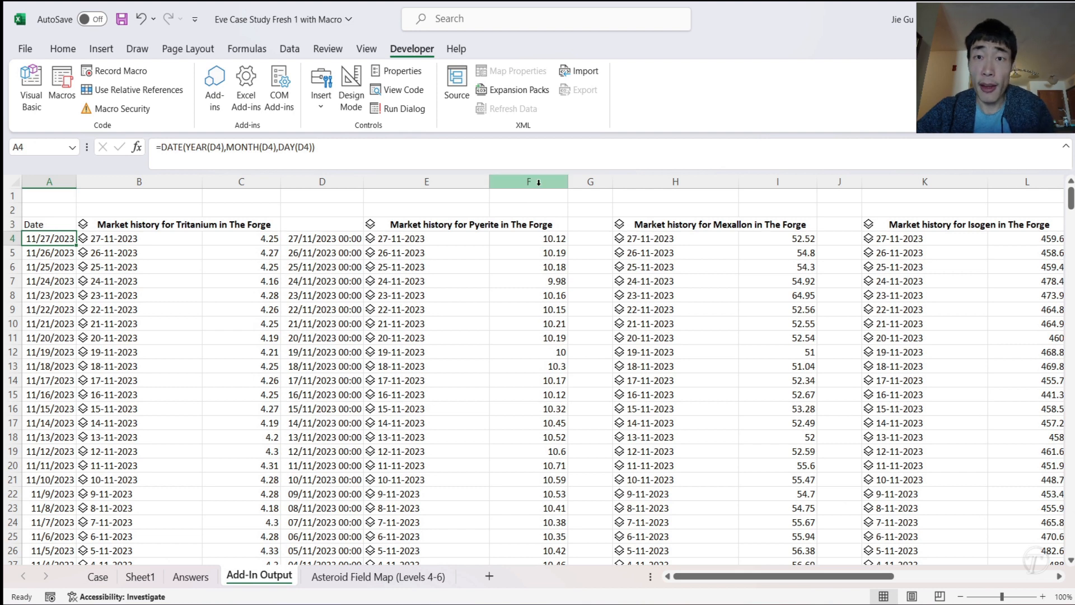
scroll(906, 222, right, 2)
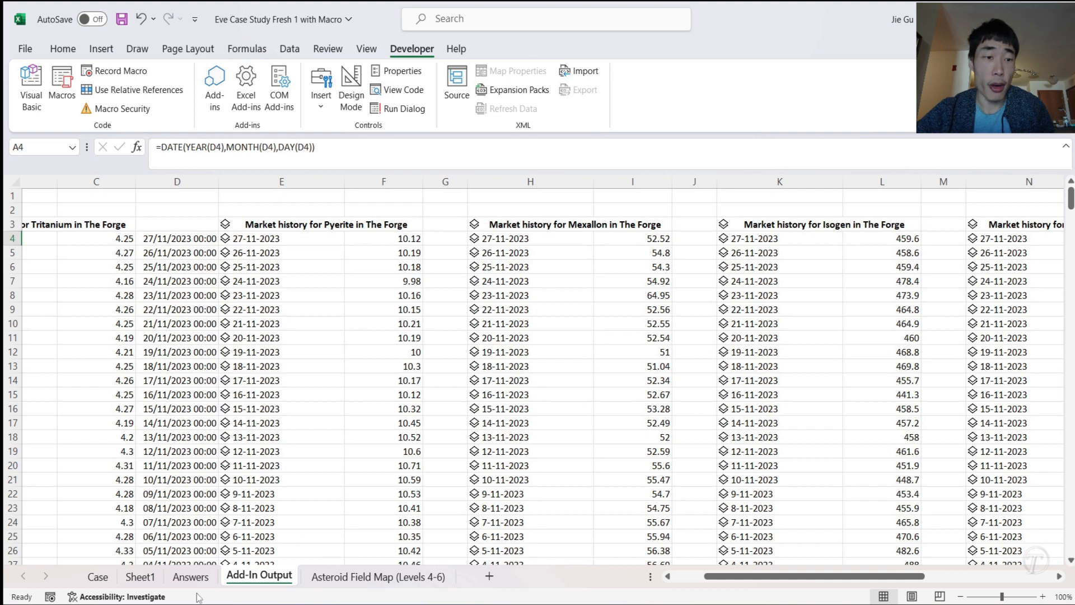
click(98, 578)
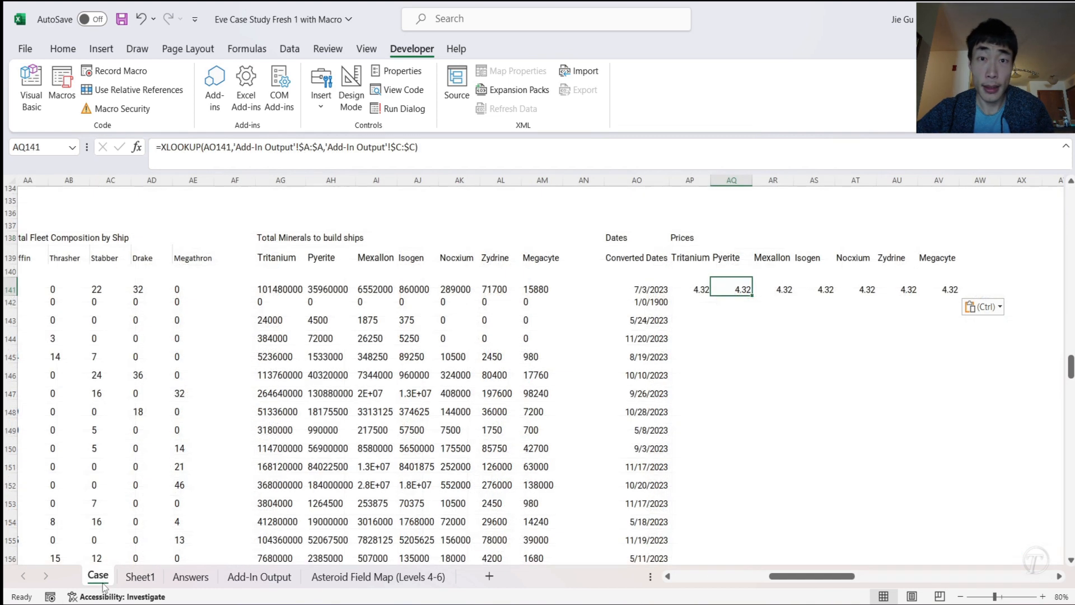
click(402, 148)
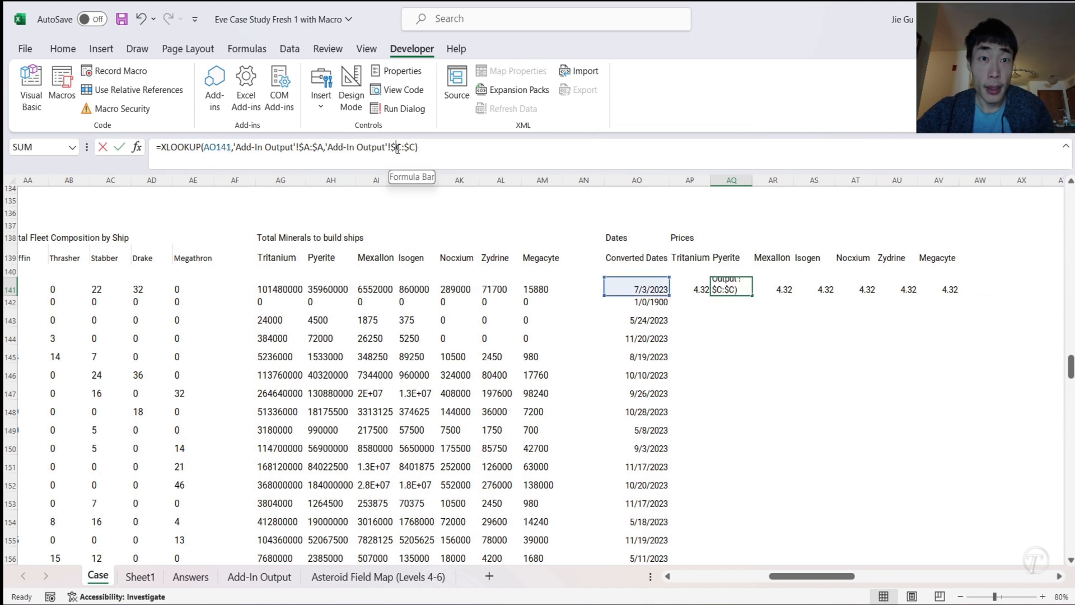
key(BackSpace)
text(F)
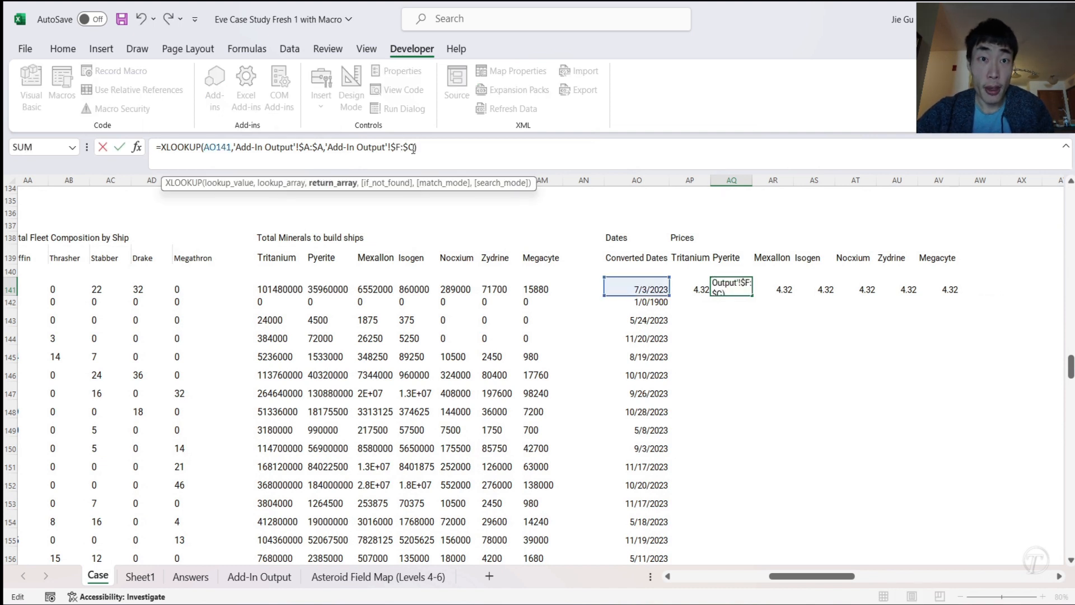
text(F)
key(Return)
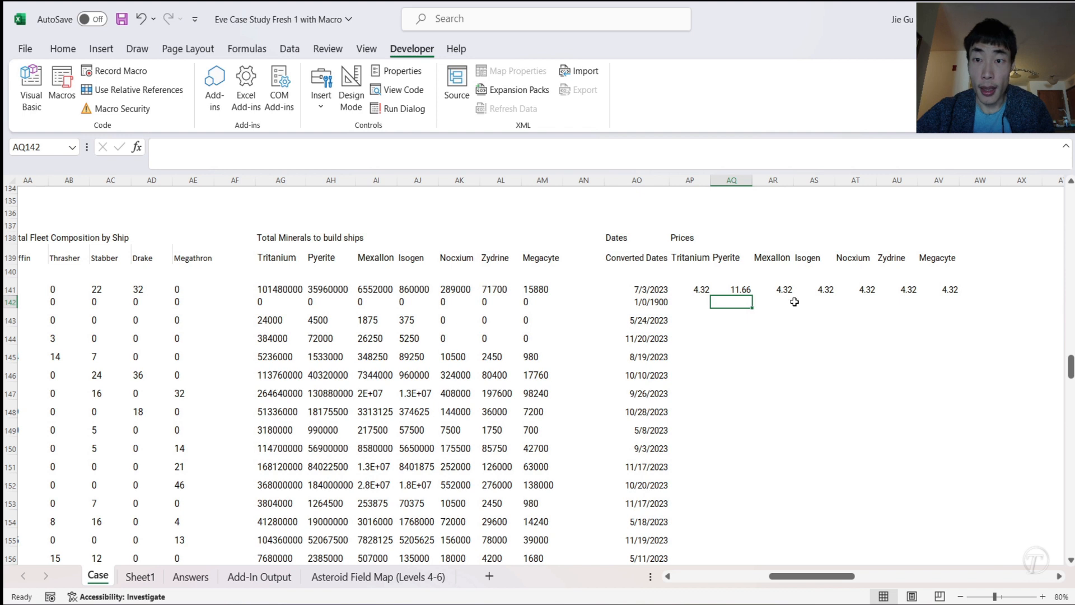
- Set the return array of the Mexallon lookup in AR141 to 'Add-In Output'!$I:$I
click(787, 289)
click(400, 148)
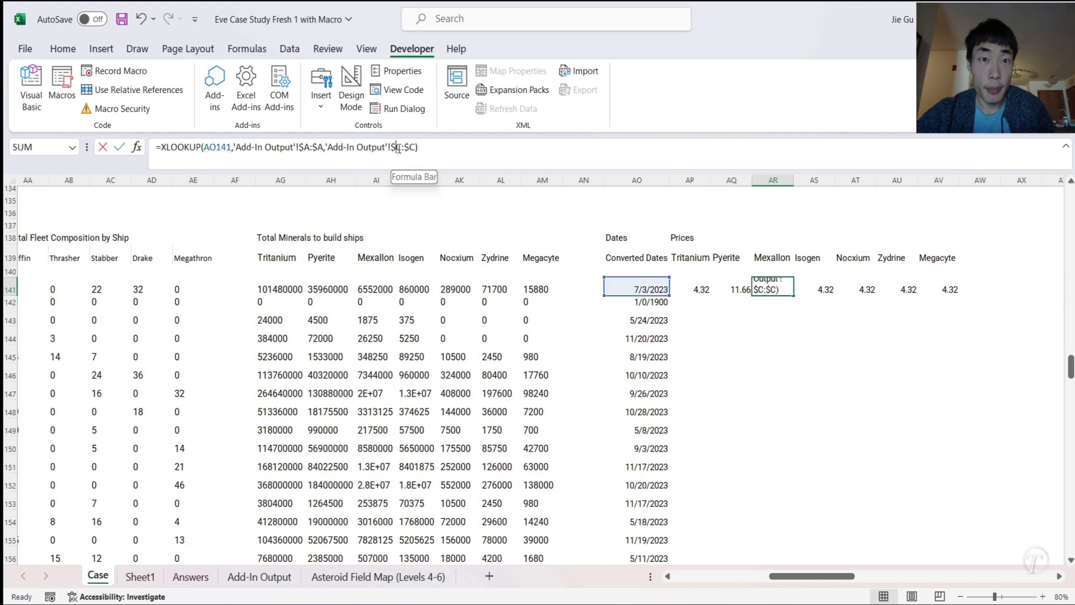
text(II)
key(Return)
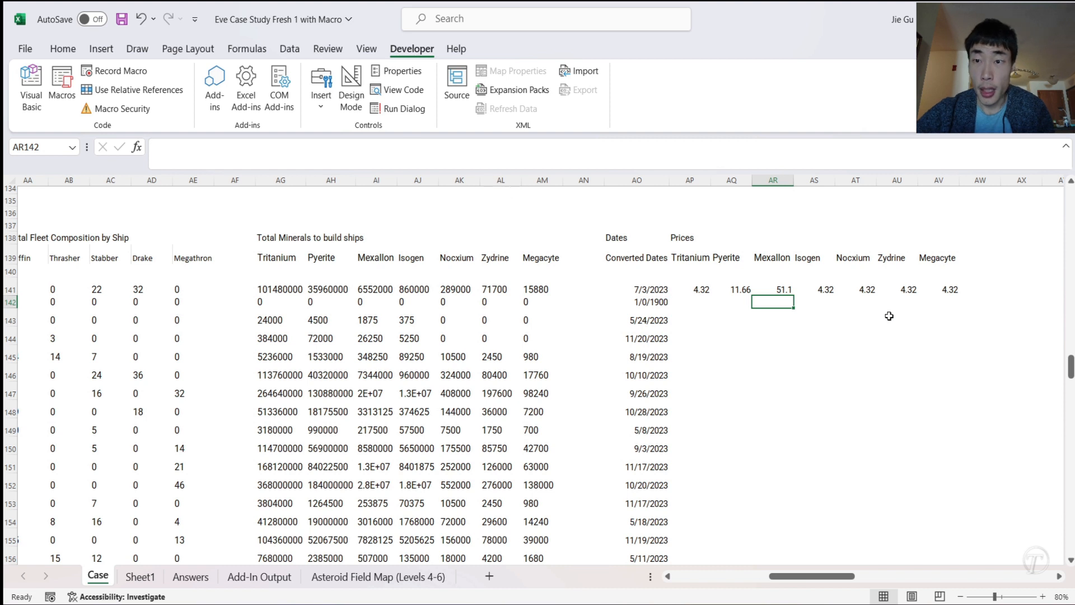
- Set the return array of the Isogen lookup in AS141 to 'Add-In Output'!$L:$L
click(824, 289)
click(402, 147)
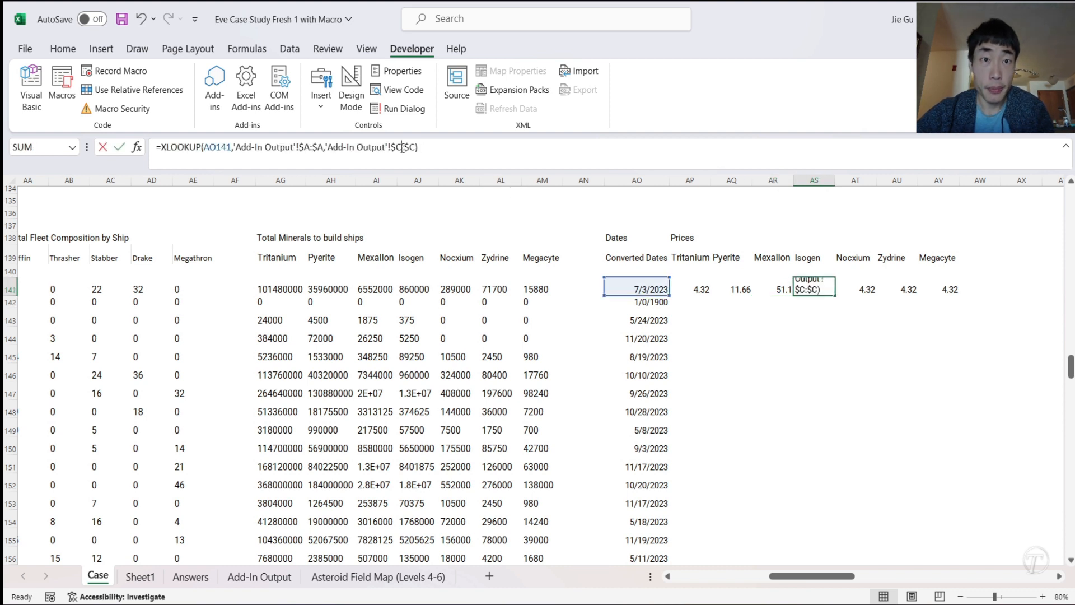
text(L)
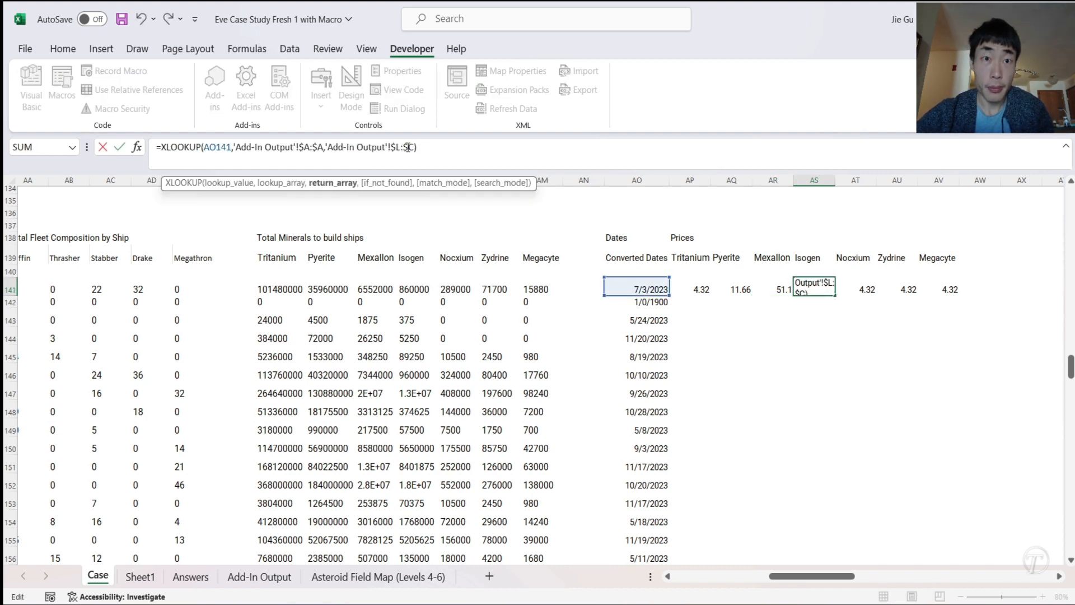
text(L)
key(Return)
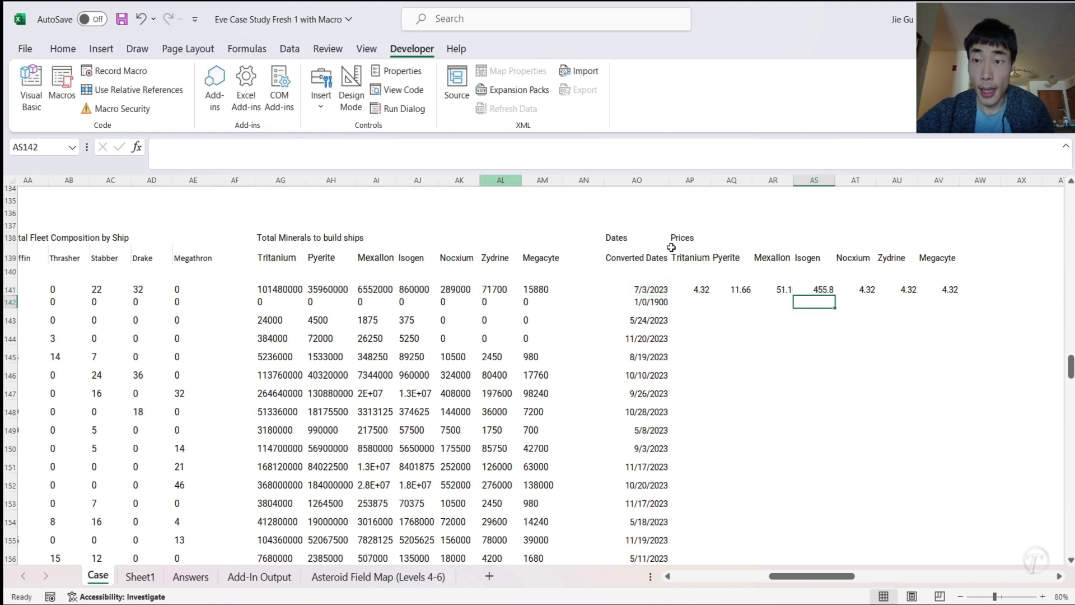
- Set the return array of the Nocxium lookup in AT141 to 'Add-In Output'!$O:$O
click(869, 287)
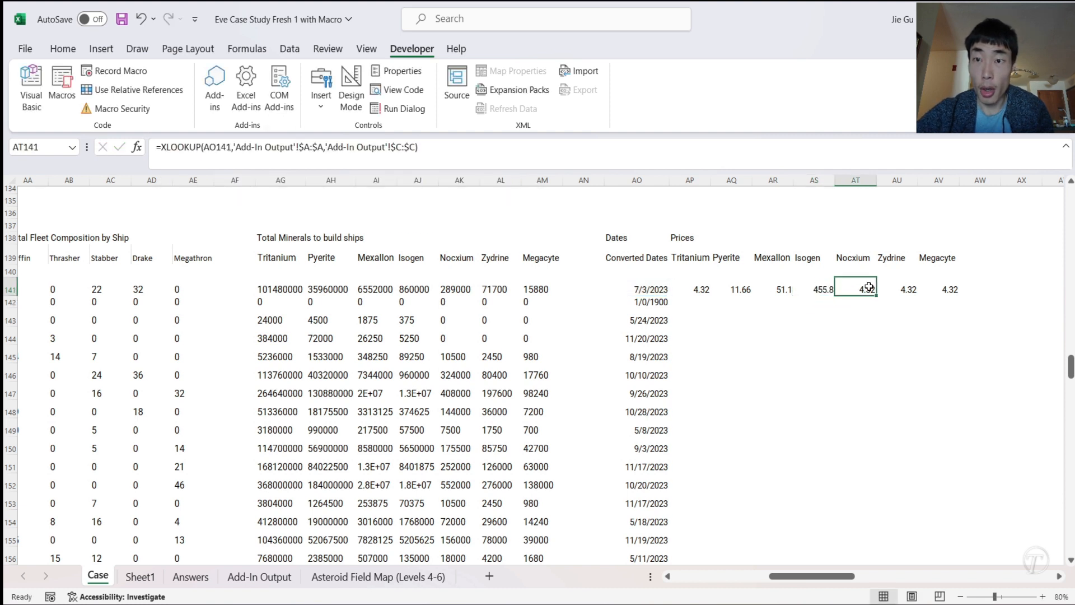
click(403, 147)
key(BackSpace)
text(OO)
key(Return)
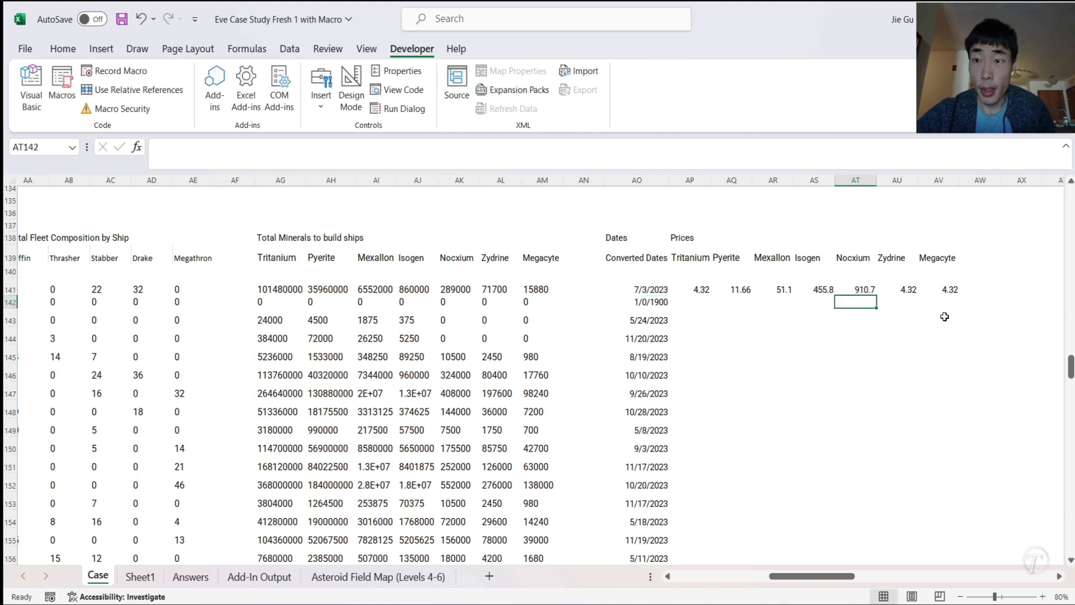
- Set the return array of the Zydrine lookup in AU141 to 'Add-In Output'!$R:$R
click(908, 291)
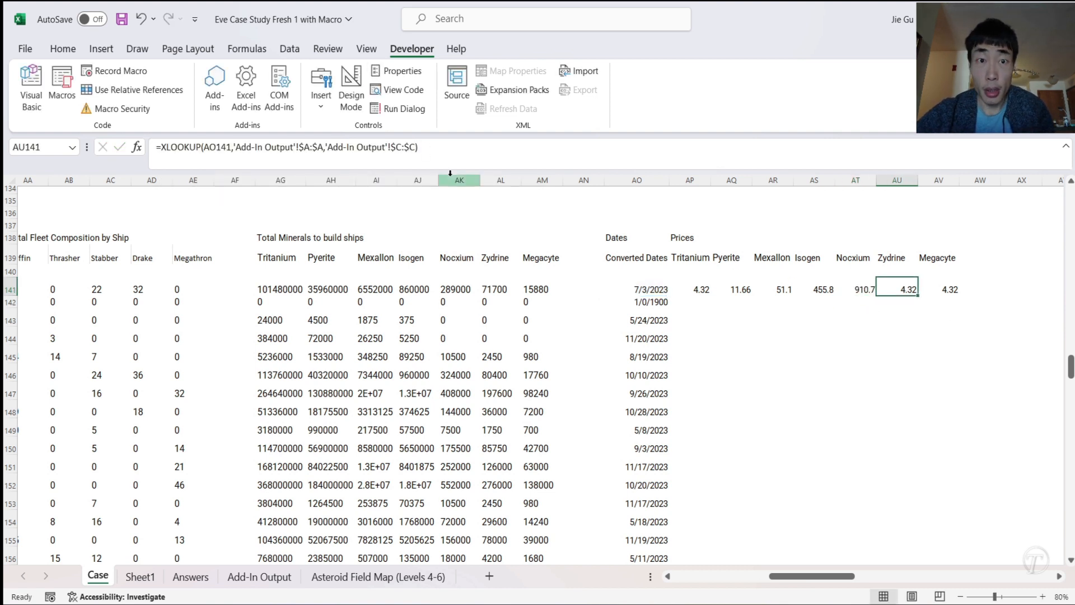
click(398, 147)
text(R)
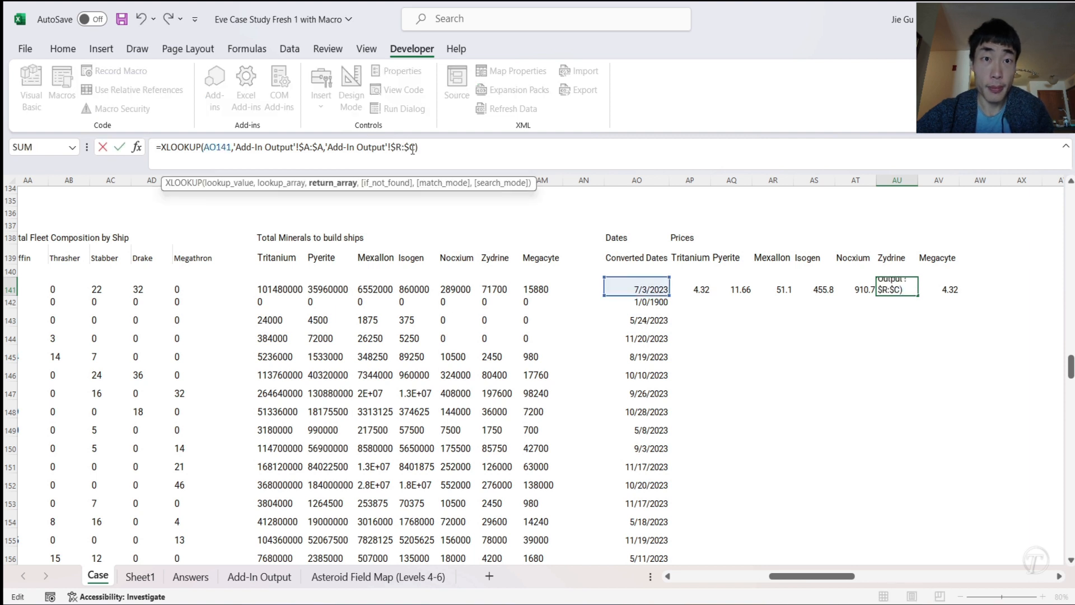
text(R)
key(Return)
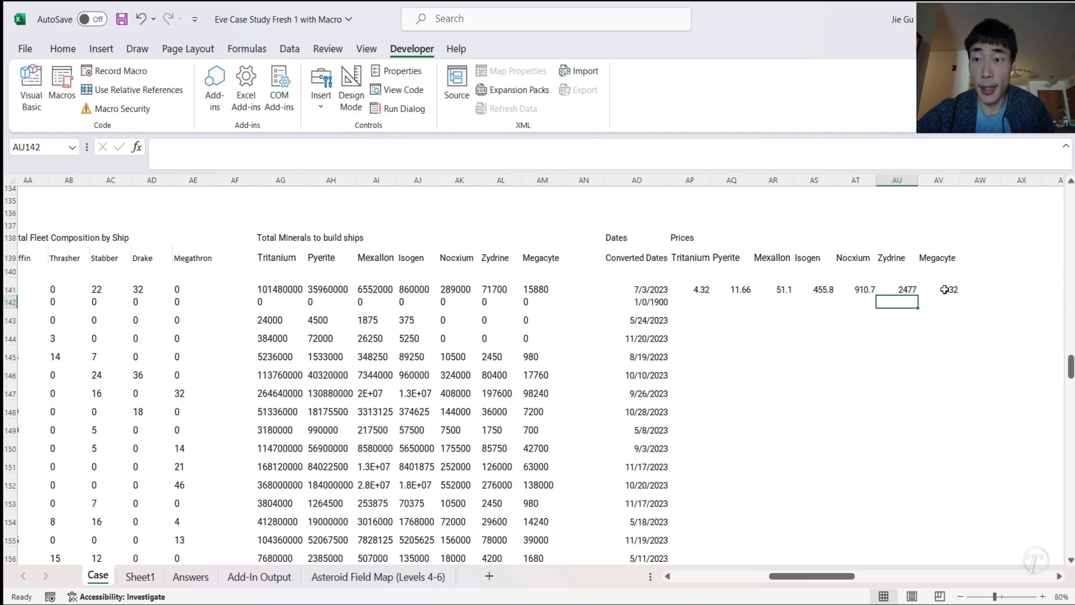
- Set the return array of the Megacyte lookup in AV141 to 'Add-In Output'!$U:$U
click(944, 289)
double_click(401, 146)
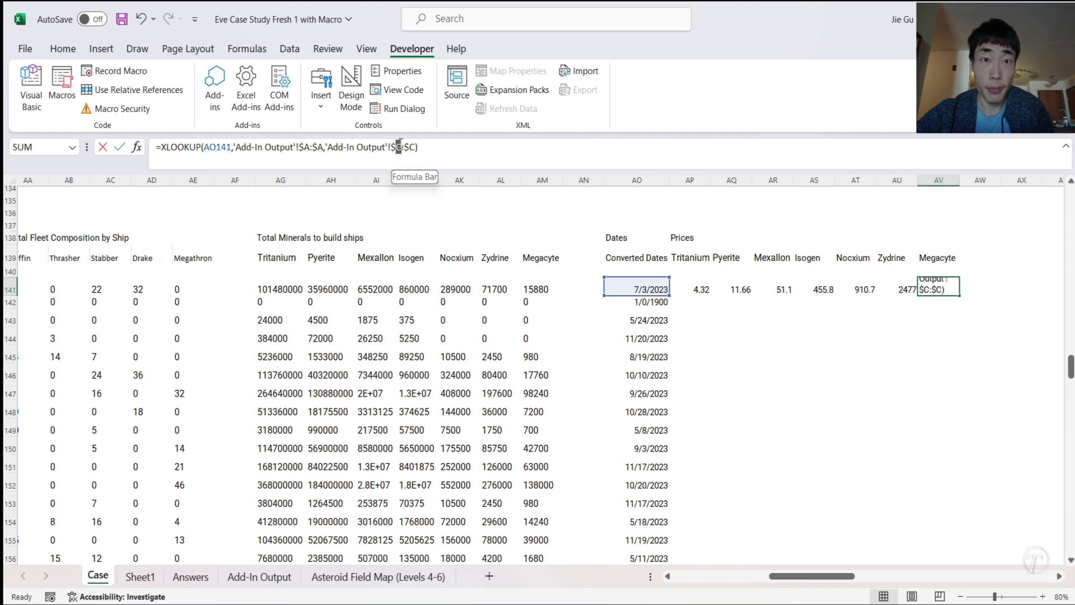
text(Y)
key(BackSpace)
text(U)
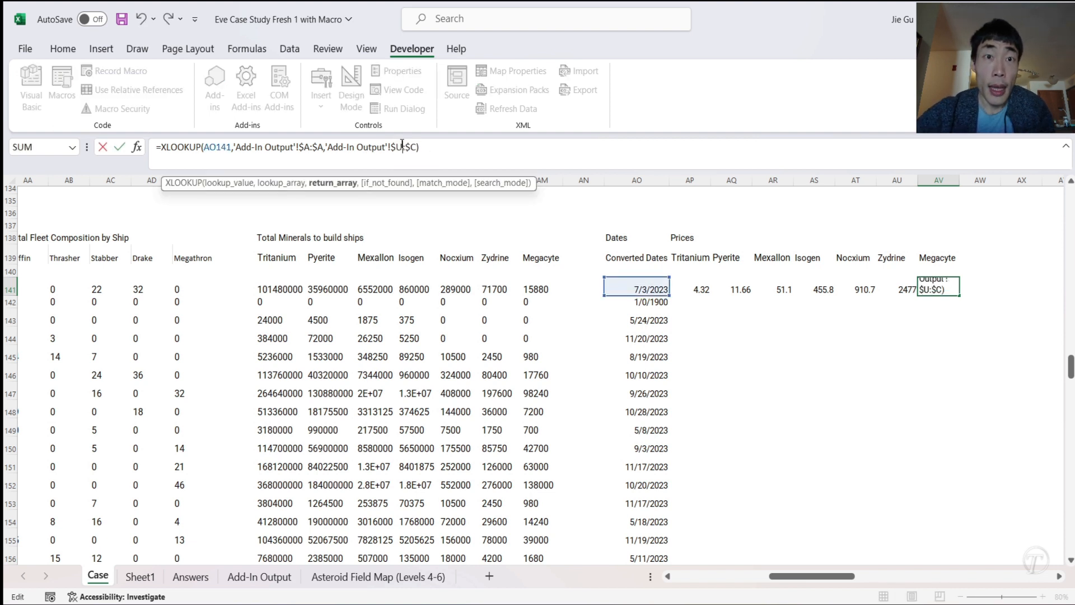
text(U)
key(Return)
- Fill the seven mineral price lookups in AP141:AV141 down through row 162
click(701, 289)
drag(701, 289, 932, 289)
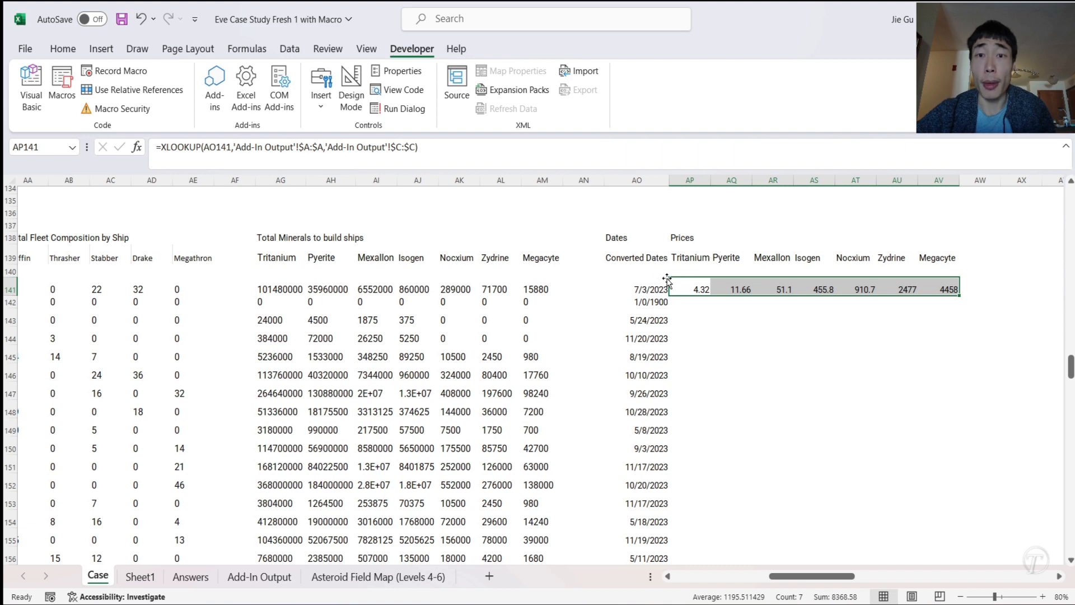
double_click(961, 297)
scroll(913, 385, down, 3)
scroll(913, 385, down, 2)
scroll(910, 381, up, 5)
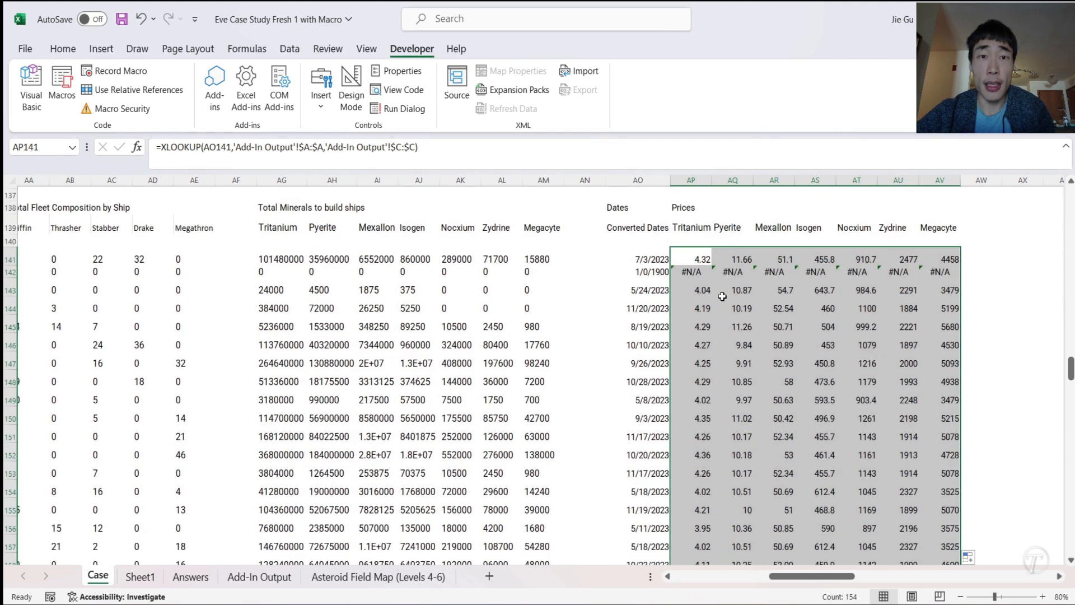
click(691, 253)
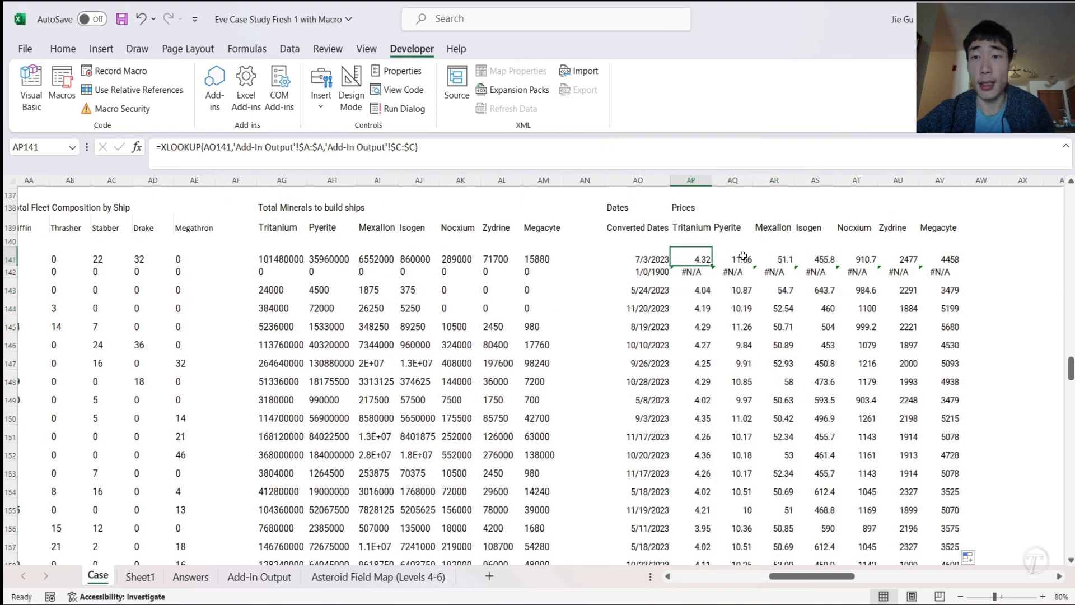
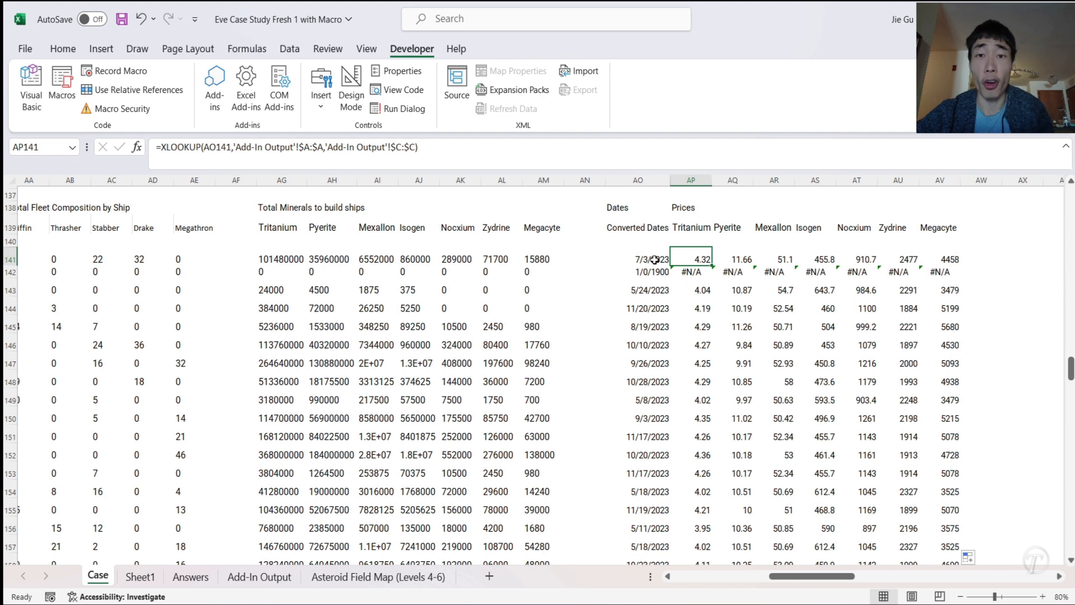
- Add the headings "Total Price of Ship" in AX138 and "Price" in AX139
click(296, 261)
scroll(815, 307, right, 4)
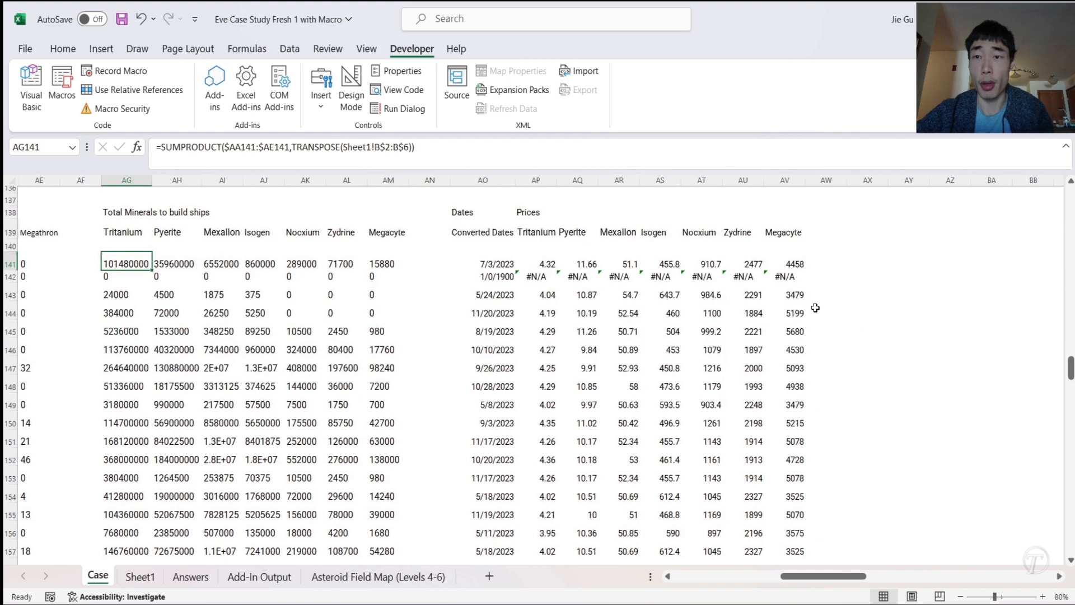
click(863, 216)
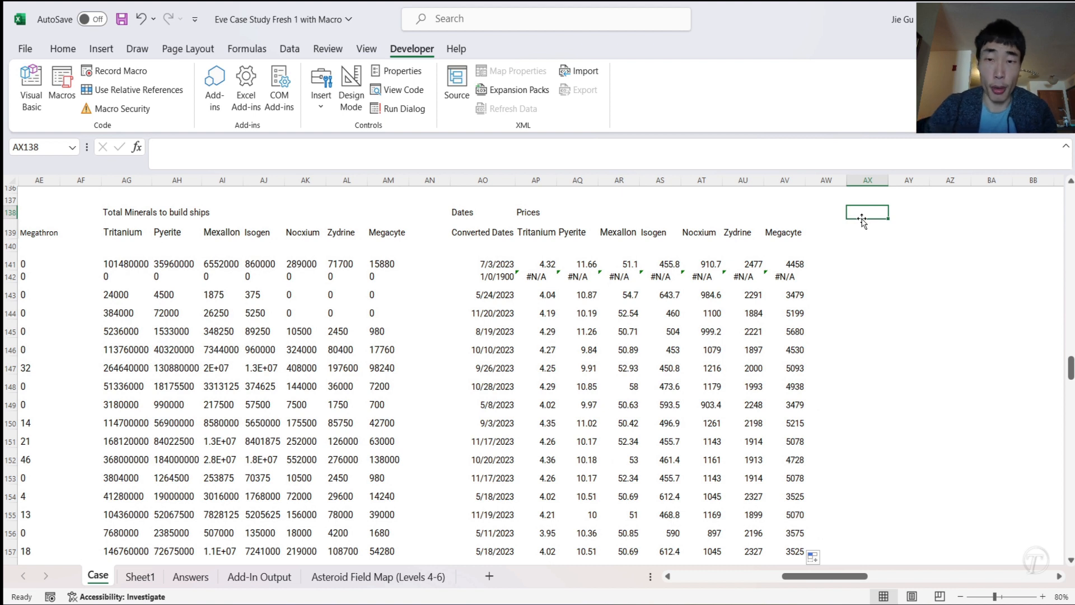
text(To)
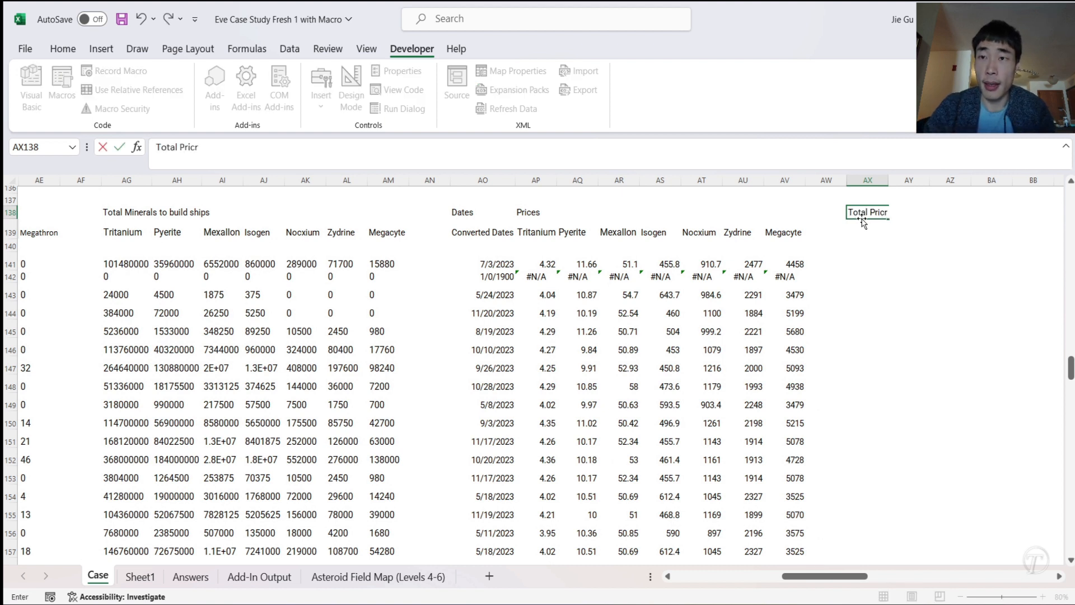
text(tal Price of)
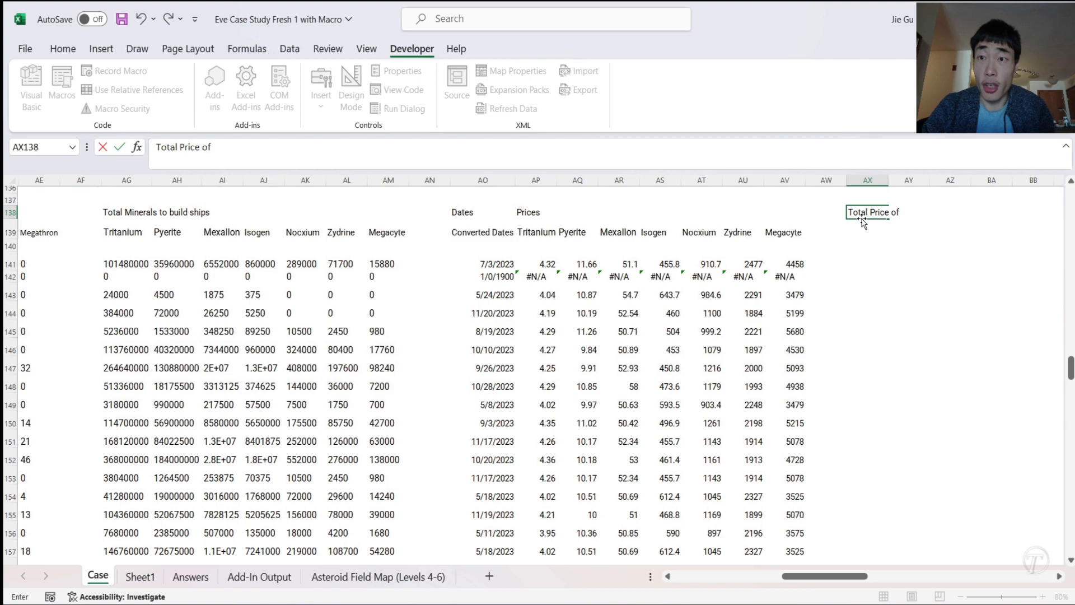
text( SHip)
key(BackSpace)
text(hip)
key(Return)
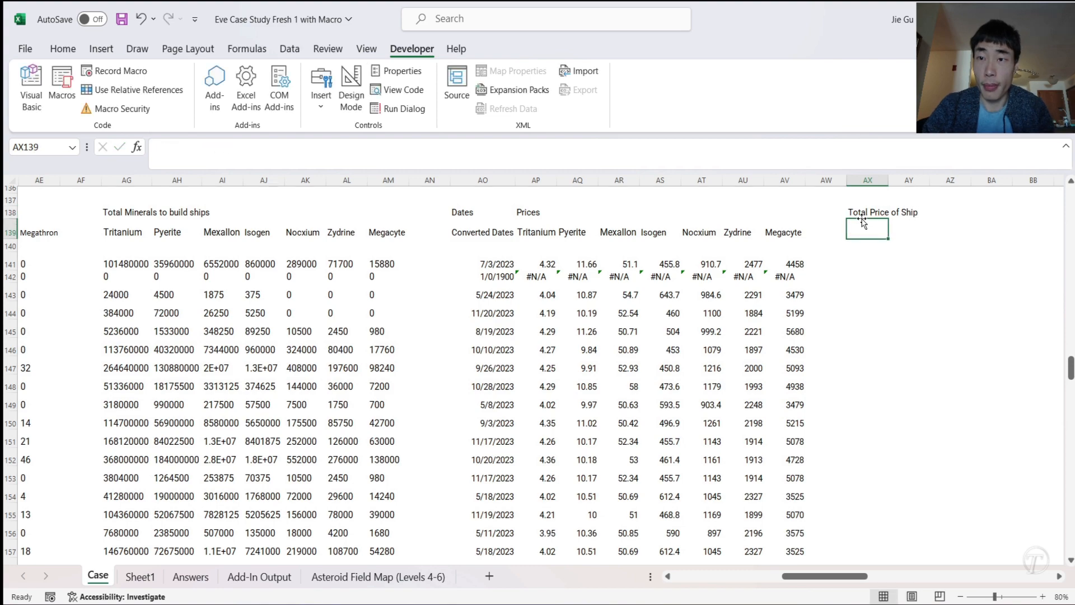
text(Price)
key(Return)
- Calculate the example fleet's price in AX141 with =SUMPRODUCT(AP141:AV141,AG141:AM141)*1.1
scroll(862, 218, left, 10)
scroll(862, 219, up, 9)
scroll(862, 218, down, 6)
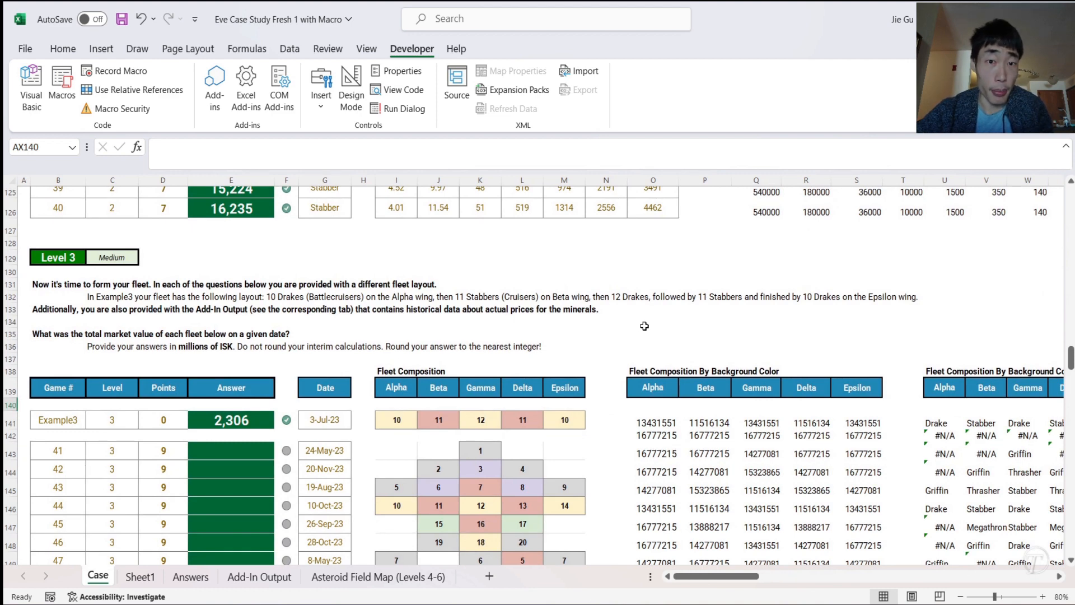
scroll(644, 326, right, 15)
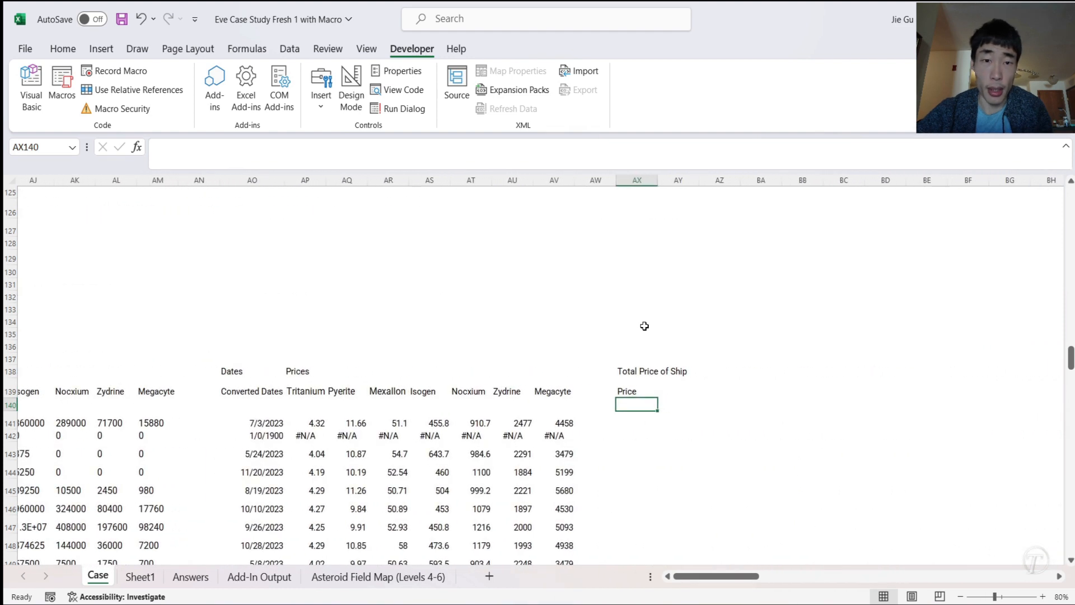
scroll(644, 326, down, 2)
click(633, 327)
text(=SUM)
key(Down)
key(Down)
key(Down)
key(Tab)
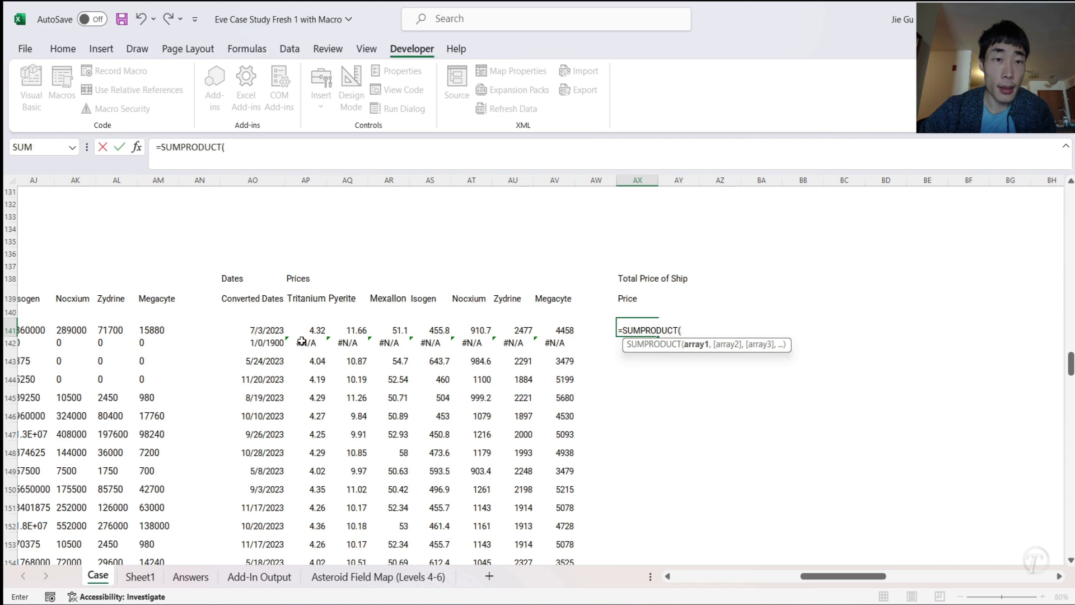
drag(311, 330, 559, 333)
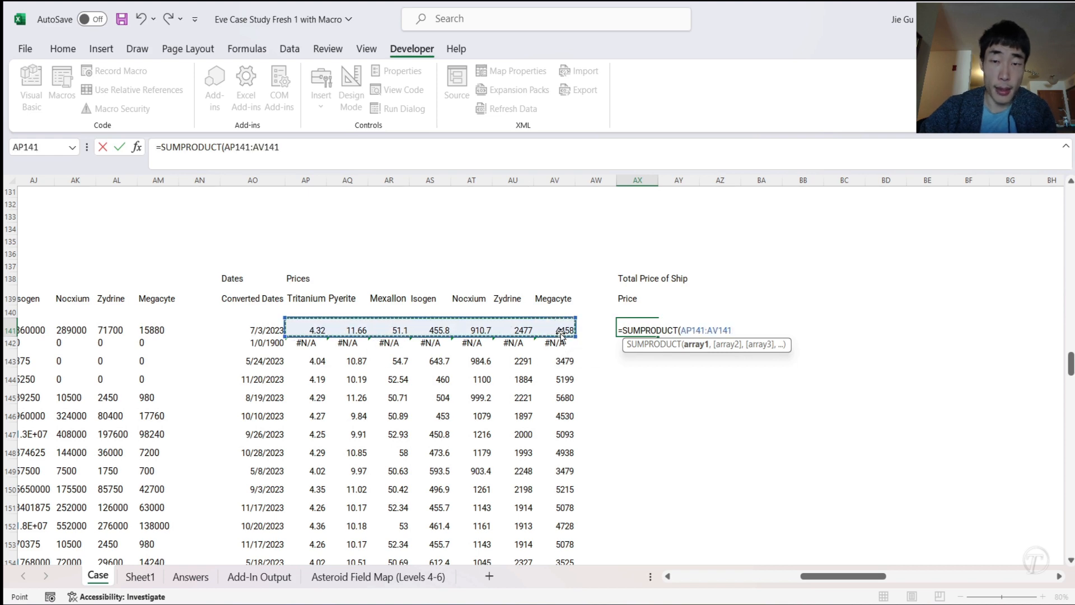
text(,)
scroll(336, 336, left, 3)
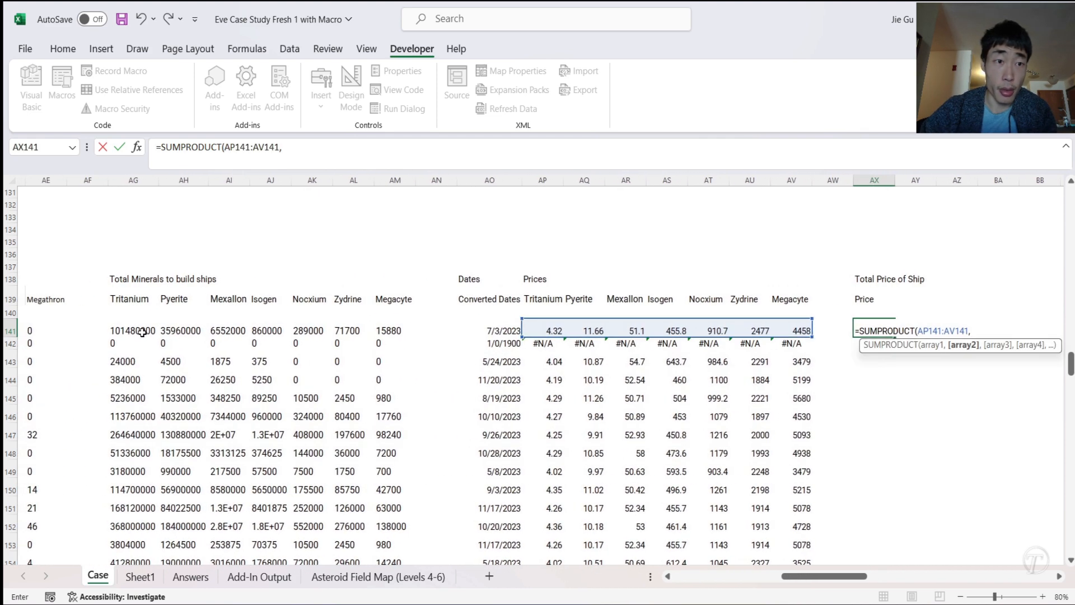
drag(135, 331, 380, 331)
text()*1.1)
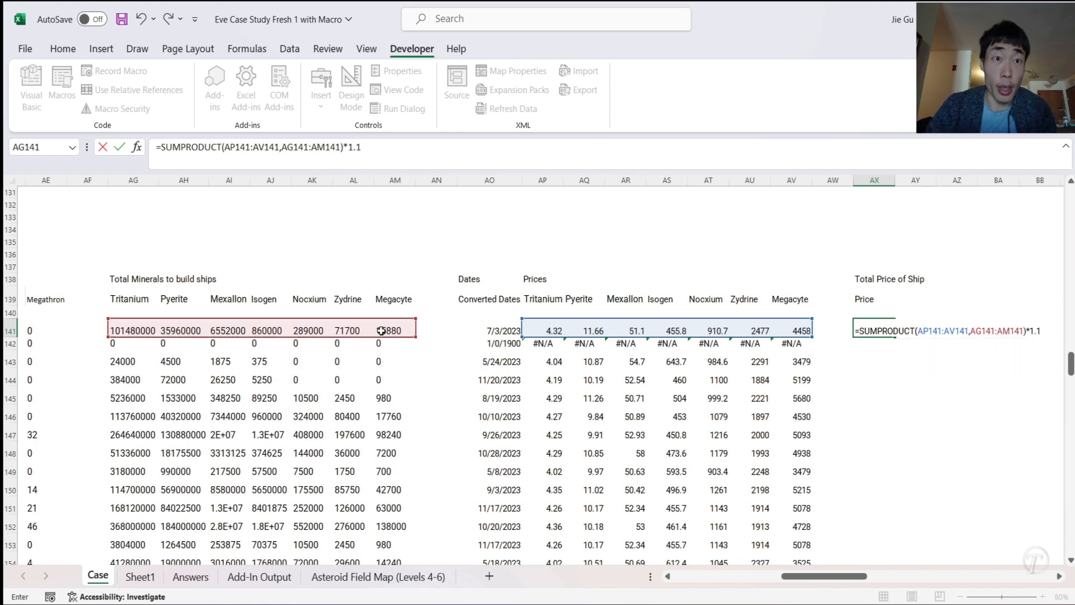
key(Return)
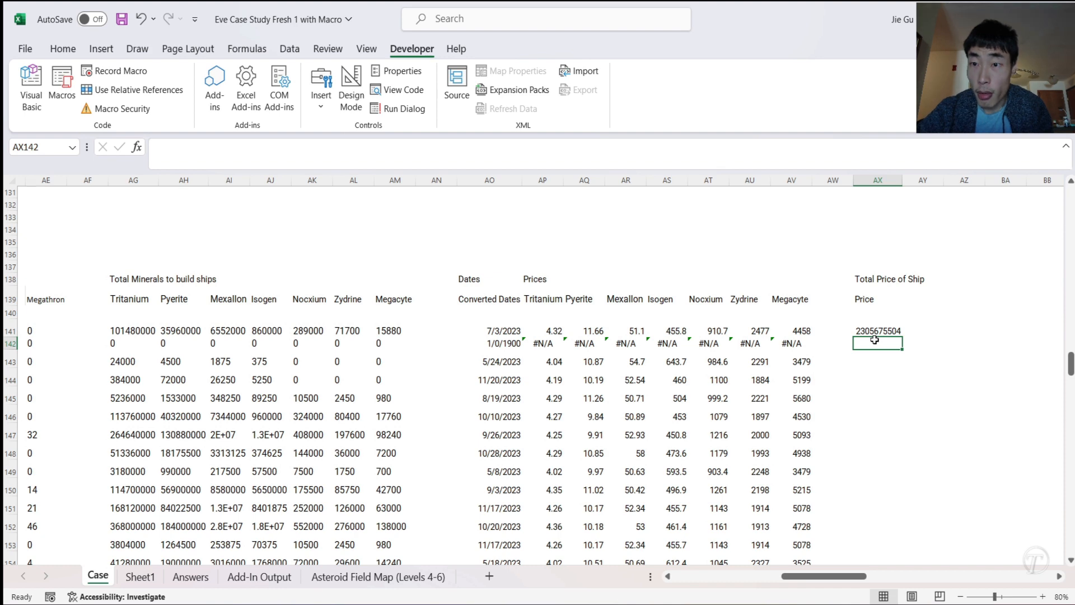
- Compare the example fleet's price with its given answer, and fill the AX141 formula down through row 162
scroll(500, 414, left, 10)
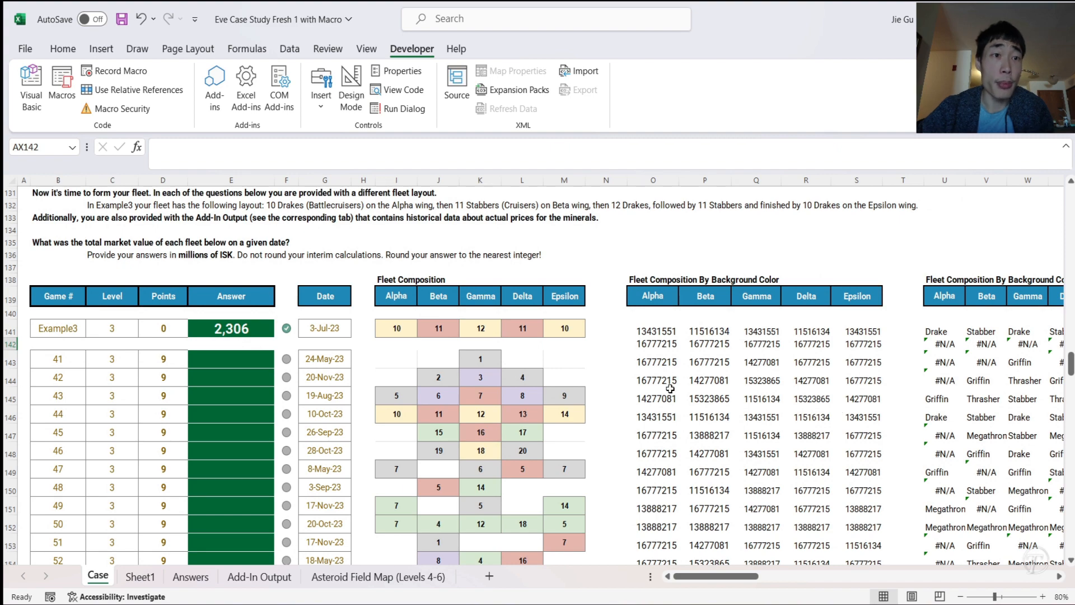
scroll(673, 383, right, 1)
scroll(673, 382, left, 1)
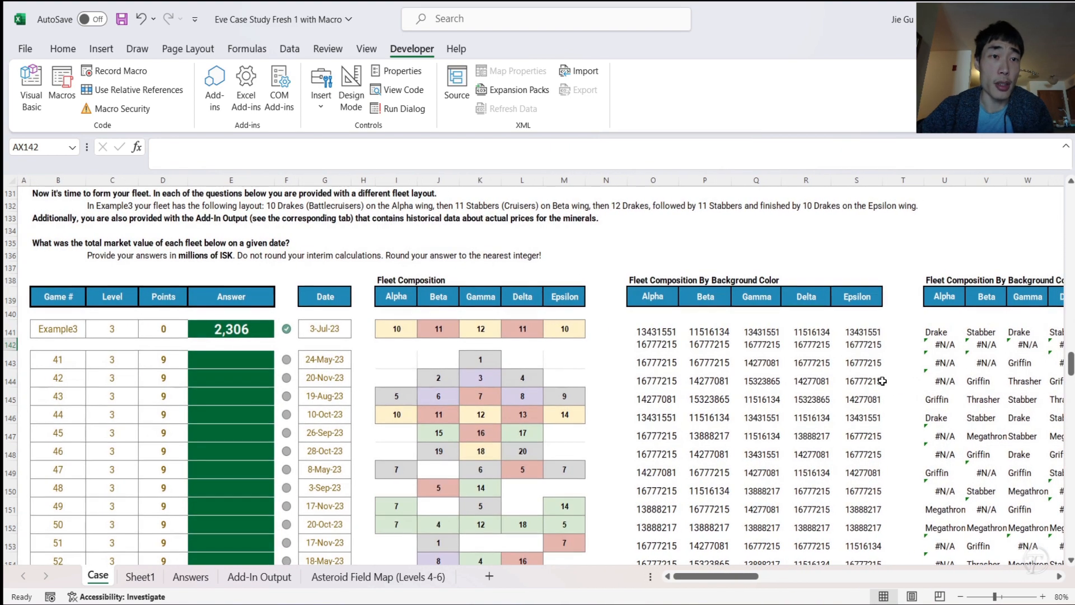
scroll(883, 381, right, 12)
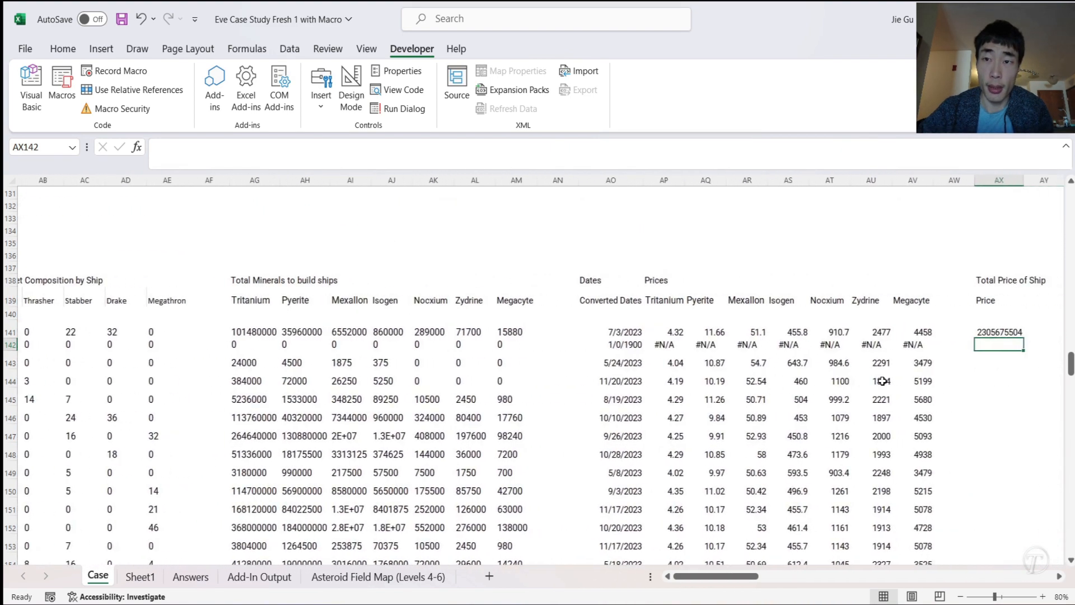
click(696, 335)
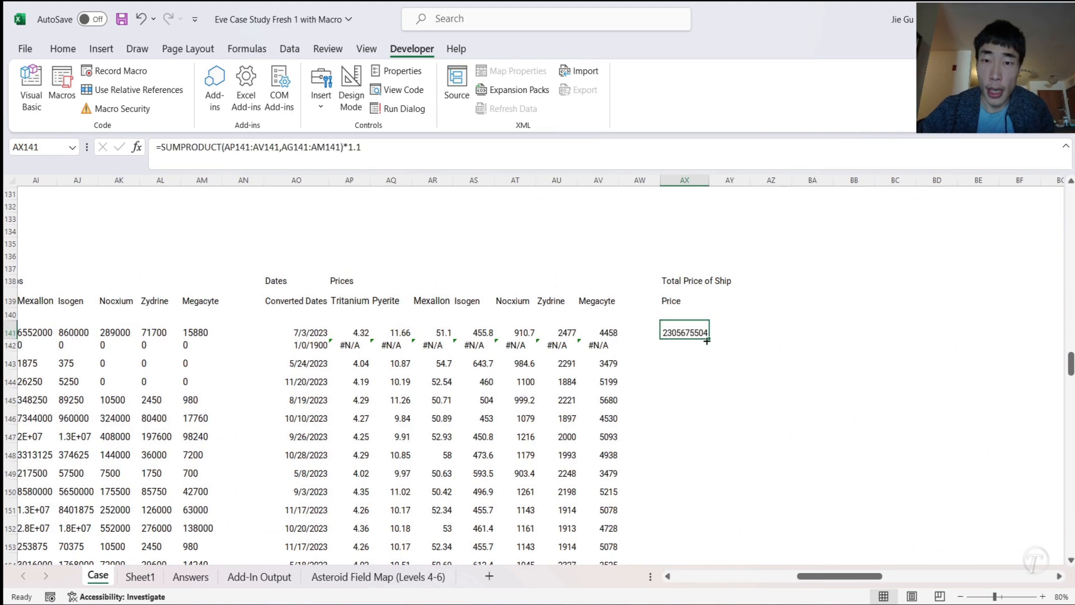
mouse_move(708, 341)
mouse_down()
mouse_move(705, 447)
mouse_move(700, 227)
mouse_up()
scroll(778, 191, up, 17)
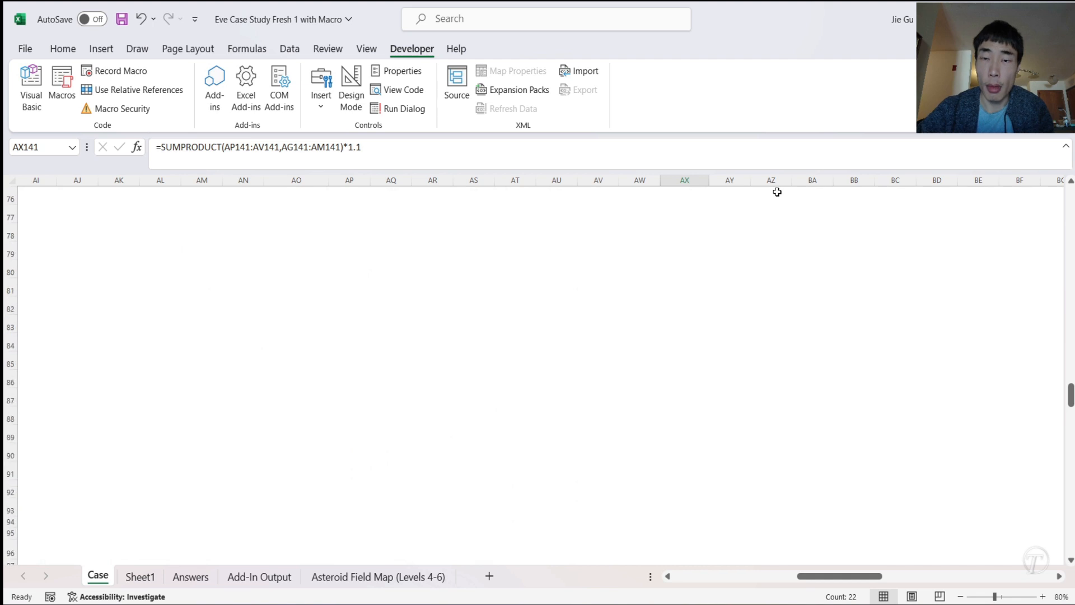
scroll(777, 191, down, 7)
- Add the headings "Final Answer" in AY138 and "Answer" in AY139
click(742, 297)
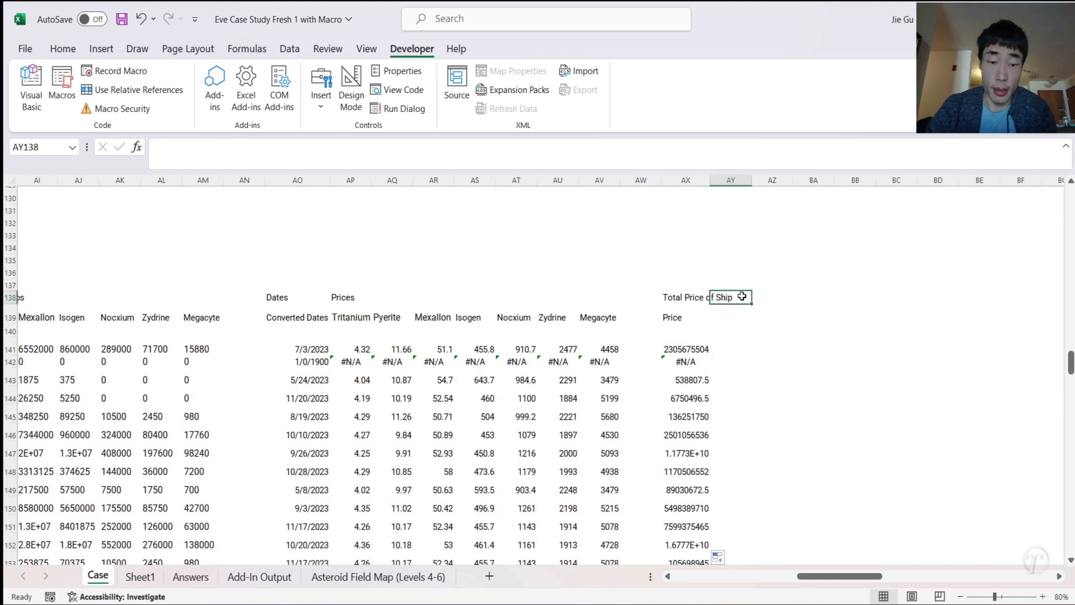
text(Final)
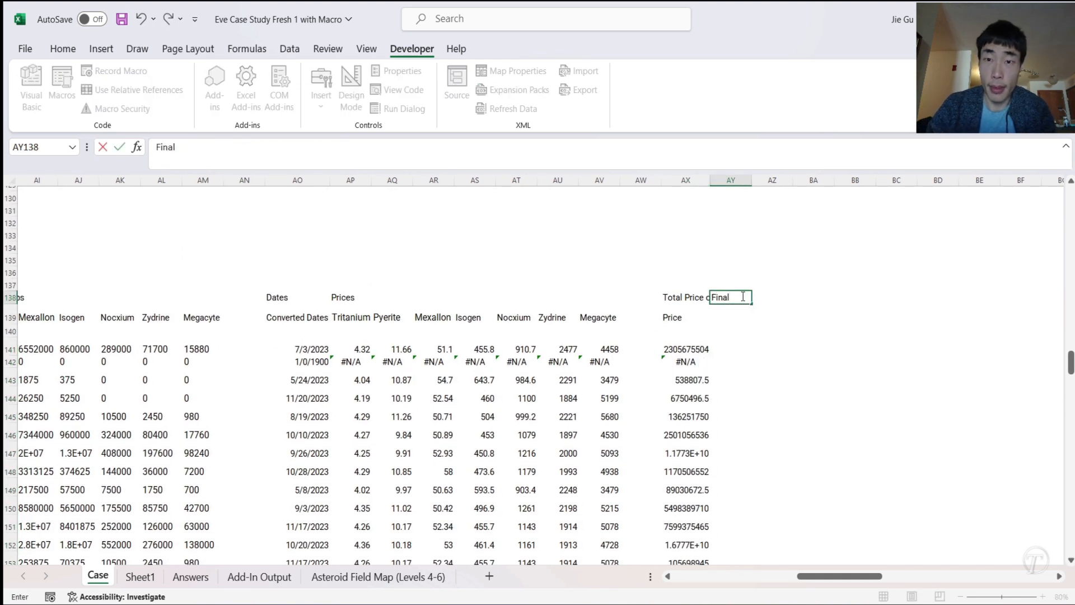
text( Answer)
key(Return)
text(Answer)
key(Return)
key(Return)
- Round the price to whole millions in AY141 with =ROUND(AX141/1000000,0) and fill it down through row 162
text(=)
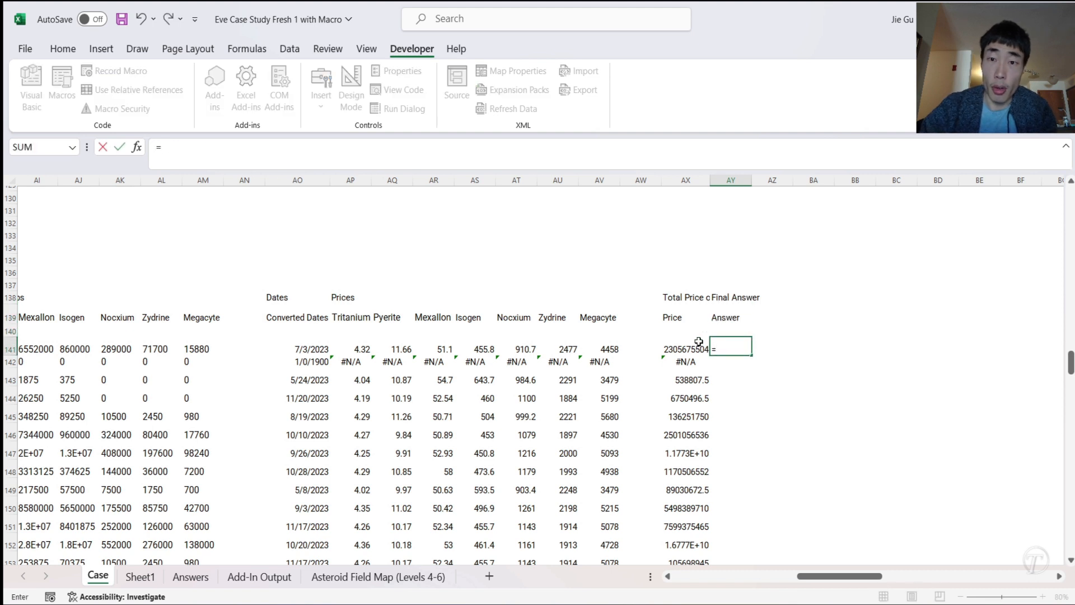
text(ROUND()
click(693, 347)
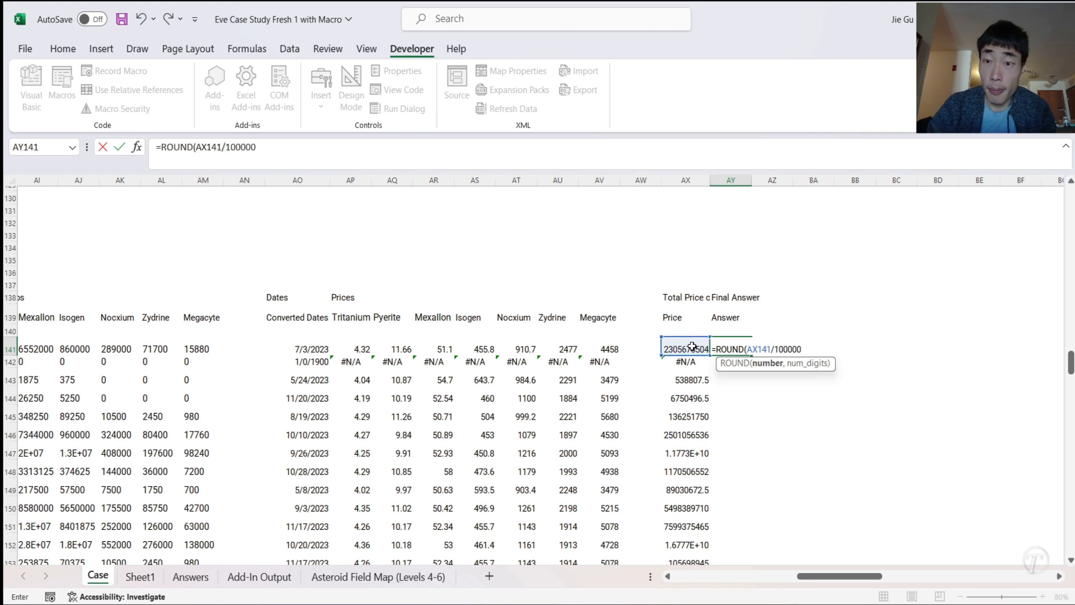
text(/1000000,0))
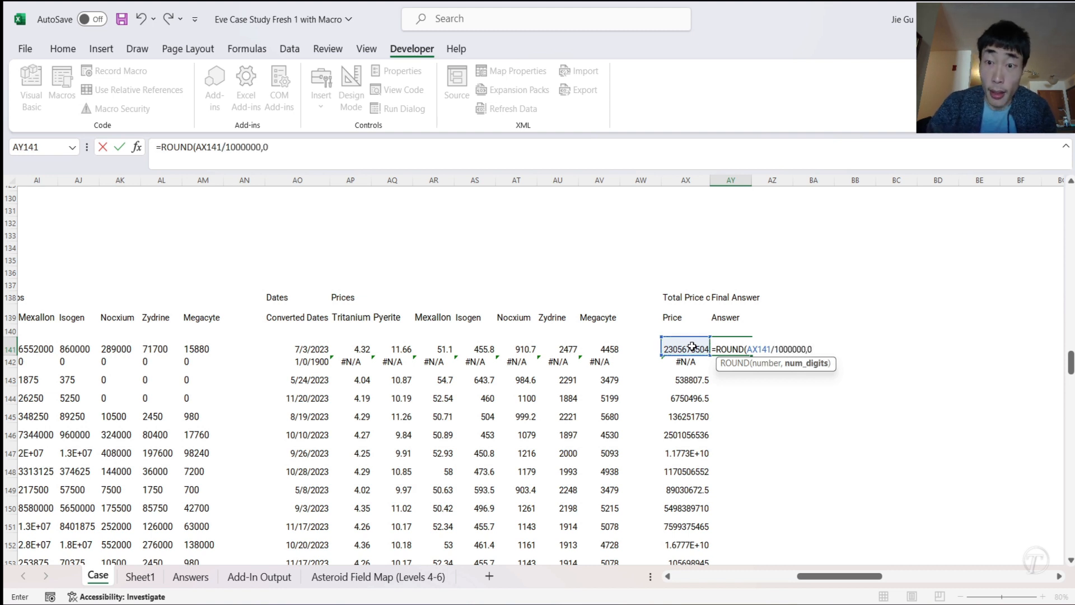
key(Return)
click(720, 348)
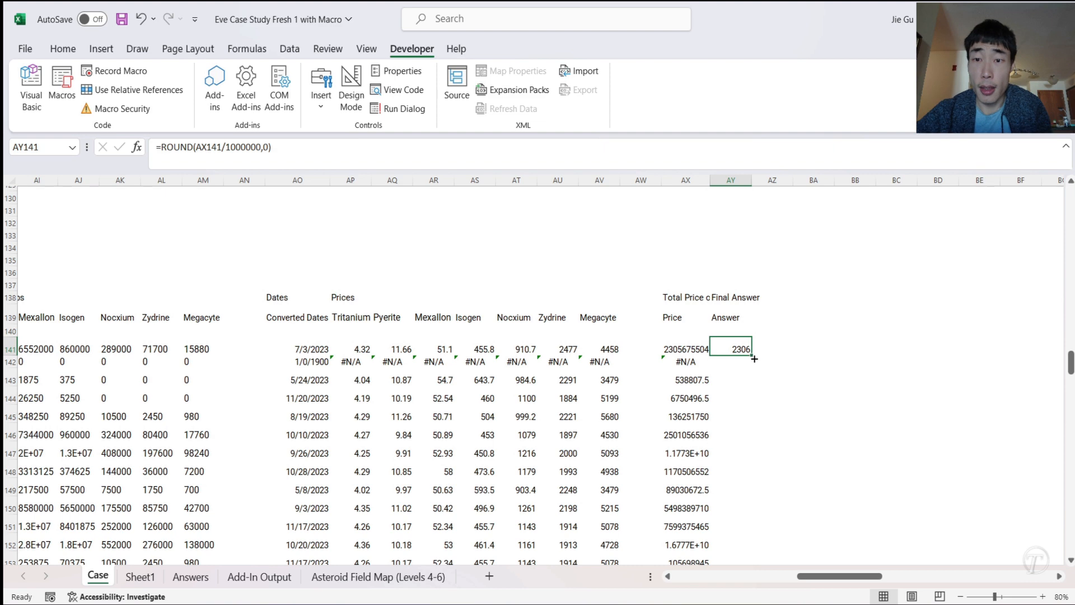
drag(754, 358, 749, 518)
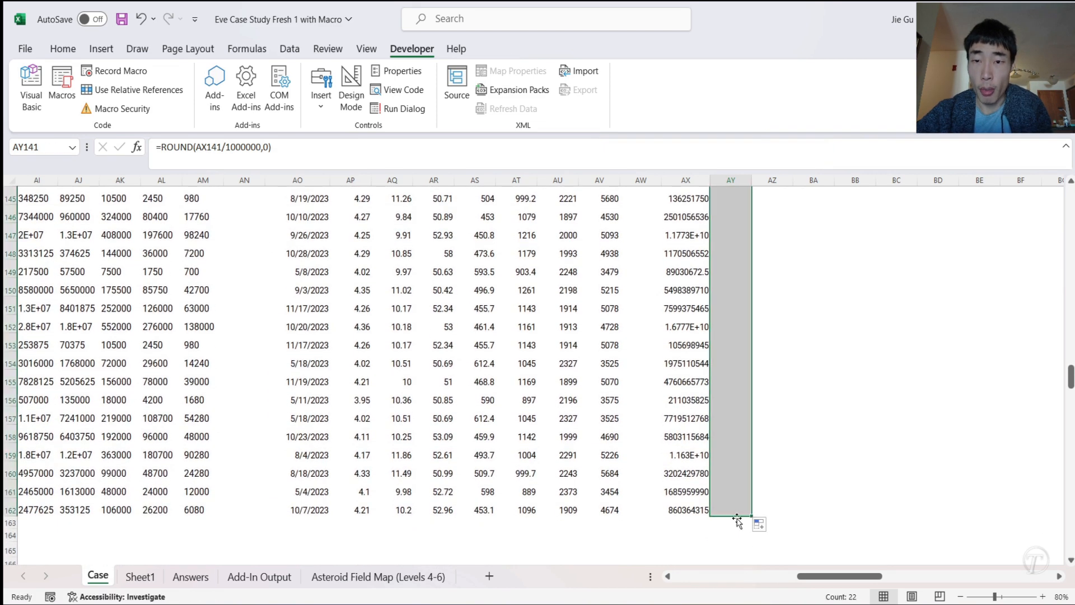
- Copy the final answers in AY143:AY162 and paste them as values into the Level 3 Answer cells from E143
scroll(740, 348, up, 3)
drag(728, 244, 722, 308)
key(ctrl+shift+Down)
key(ctrl+c)
scroll(726, 312, left, 10)
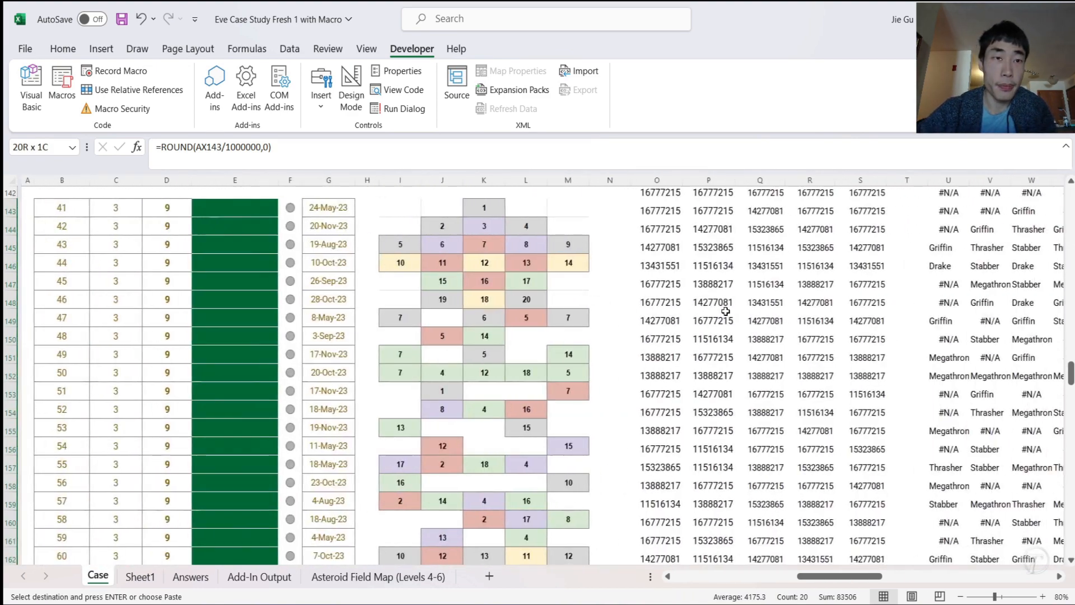
scroll(361, 294, up, 2)
right_click(233, 298)
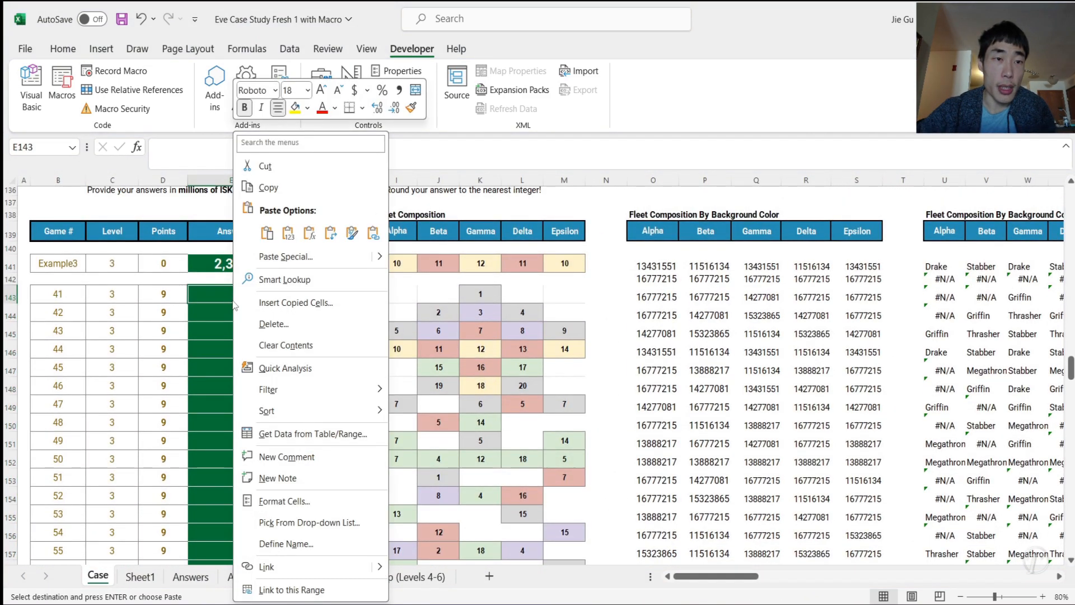
click(288, 233)
- Check the marks beside the Level 3 answers and the current score, and look over the Level 4 question
scroll(287, 332, down, 5)
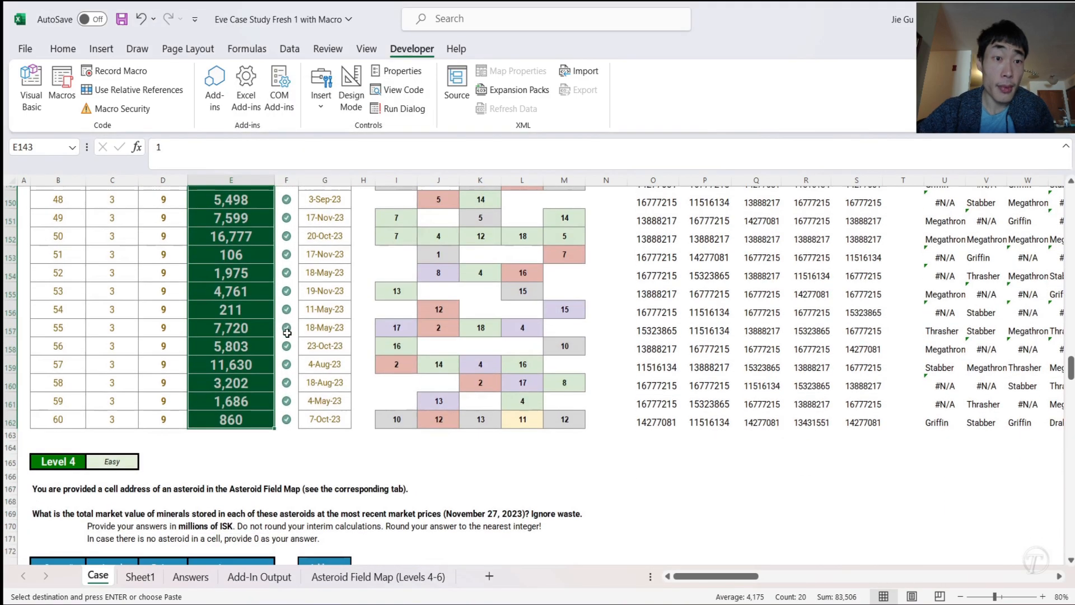
scroll(287, 333, up, 11)
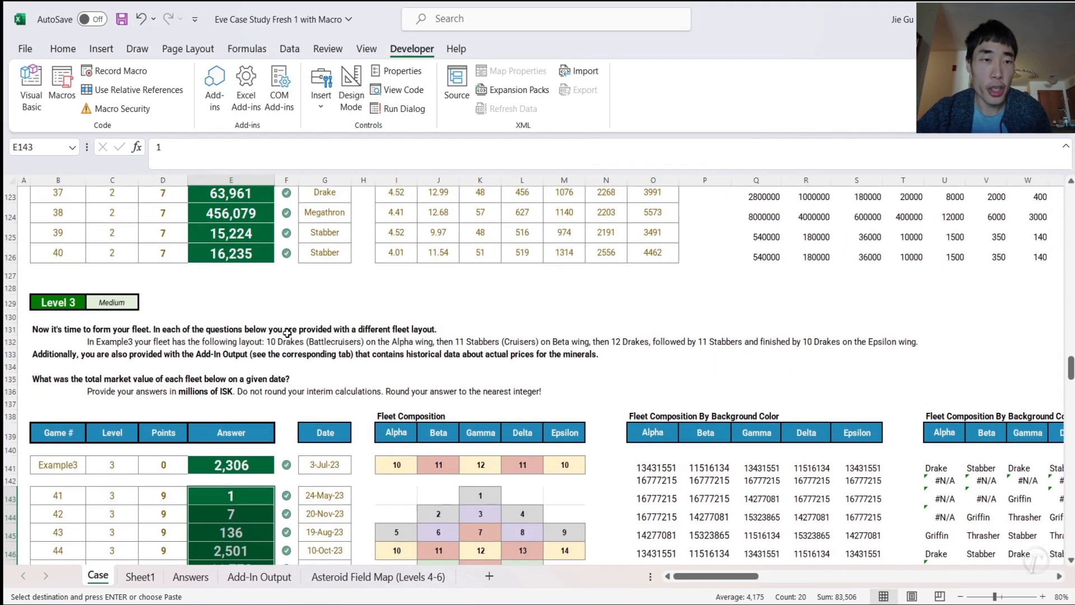
scroll(287, 333, up, 20)
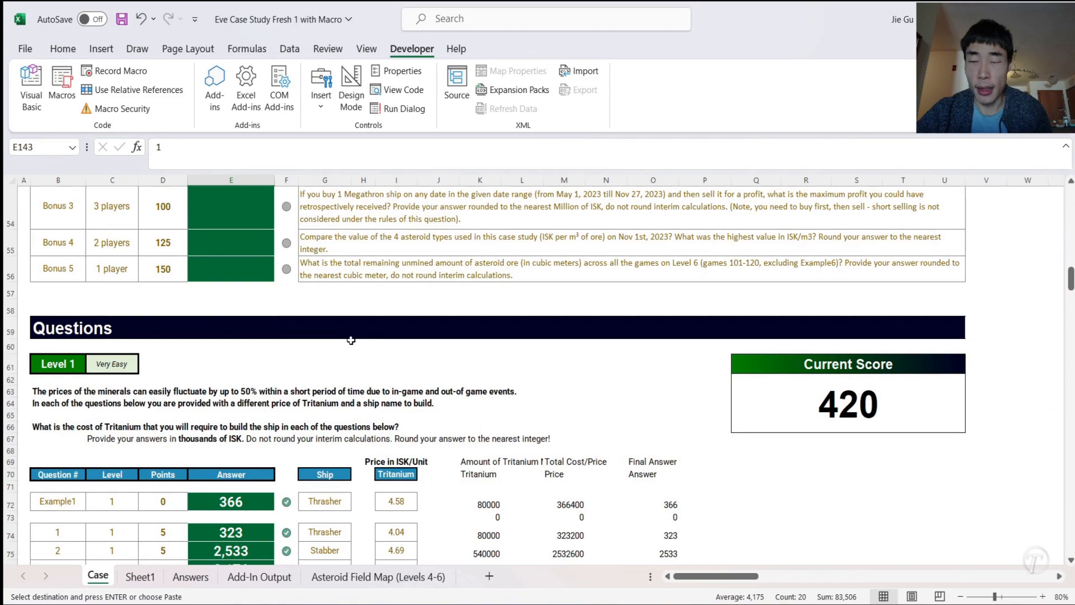
scroll(610, 401, down, 20)
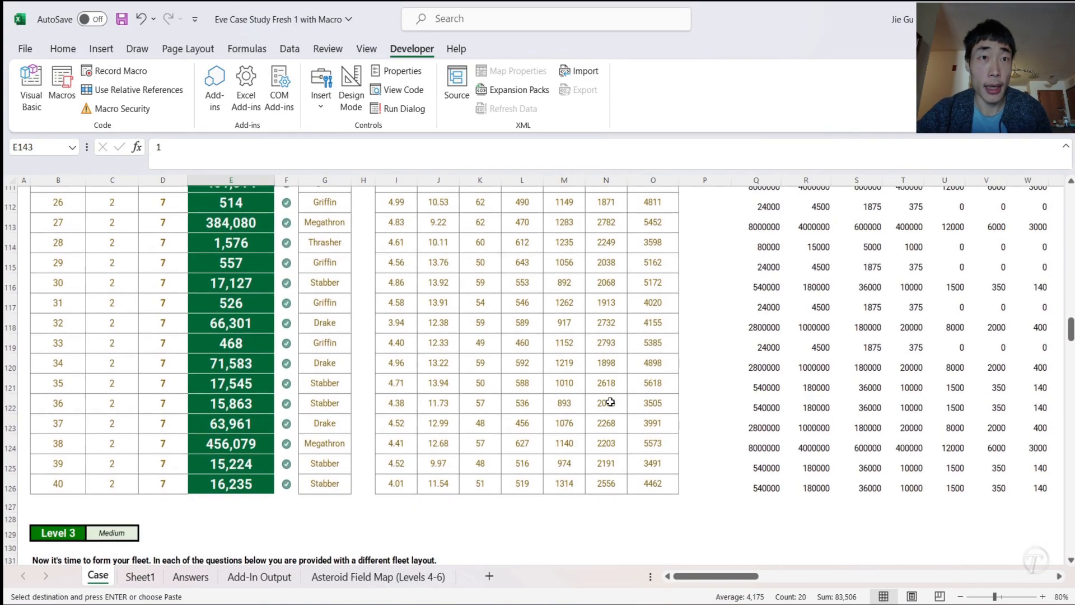
scroll(610, 402, down, 15)
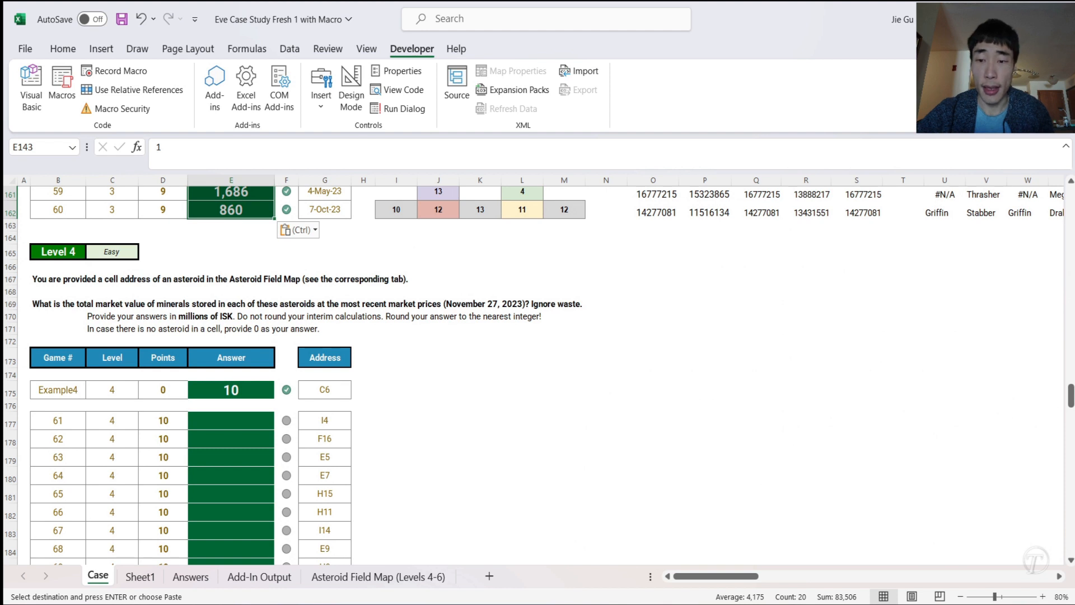
mouse_move(819, 604)
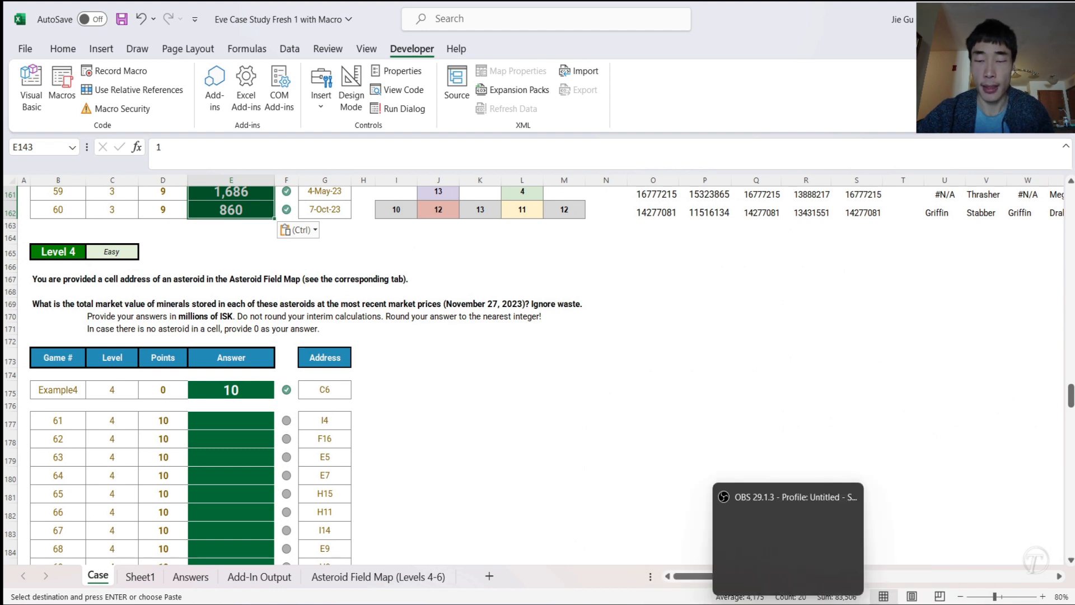
mouse_move(801, 583)
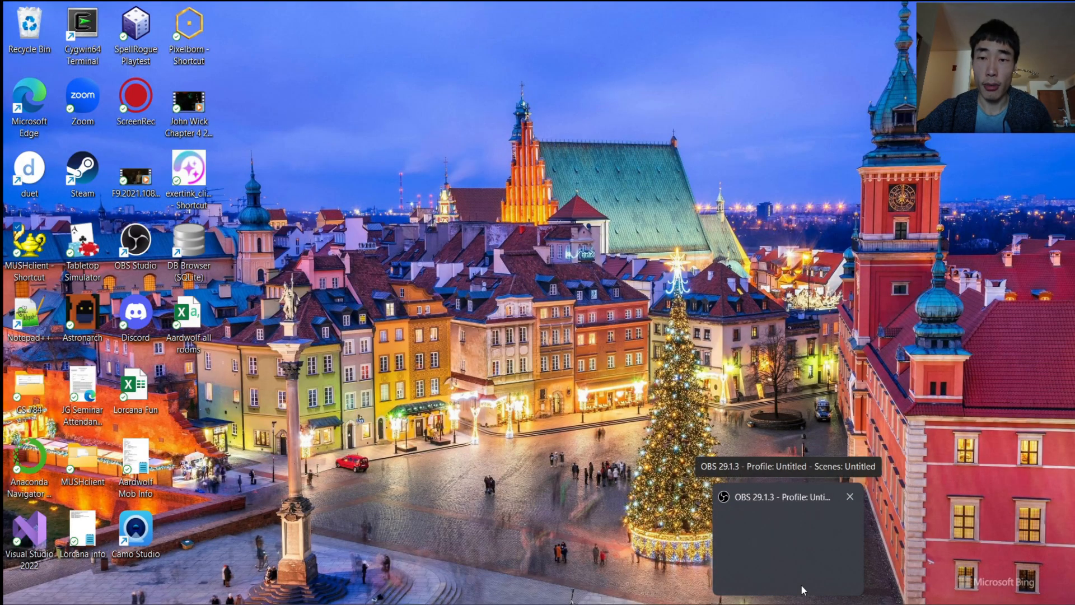